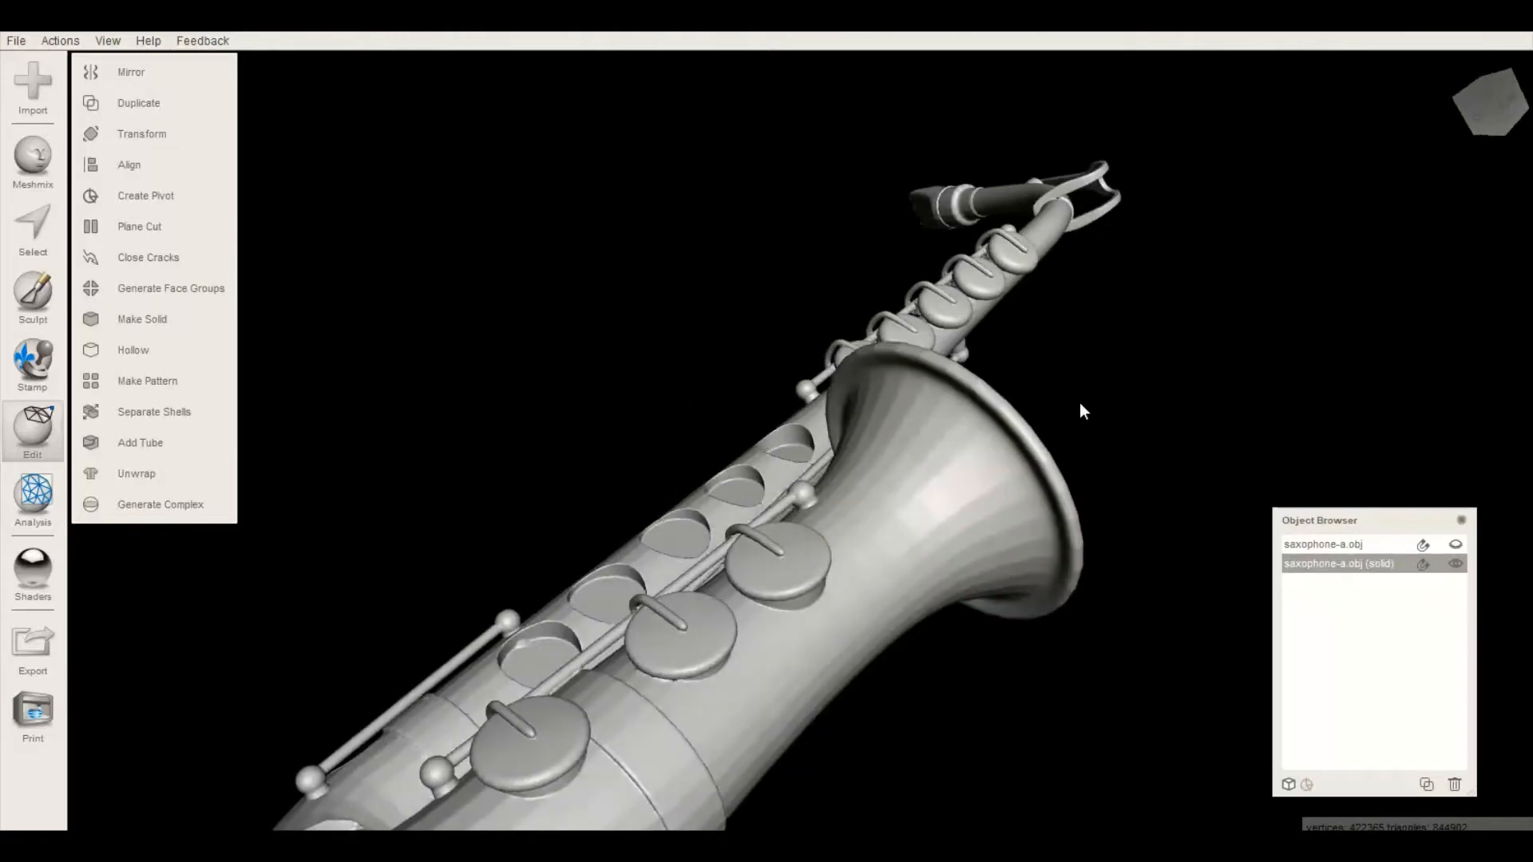
Inspect the solid saxophone mesh closely around the bell, the key cups and the upper tube from several angles
scroll(980, 444, "up", 3)
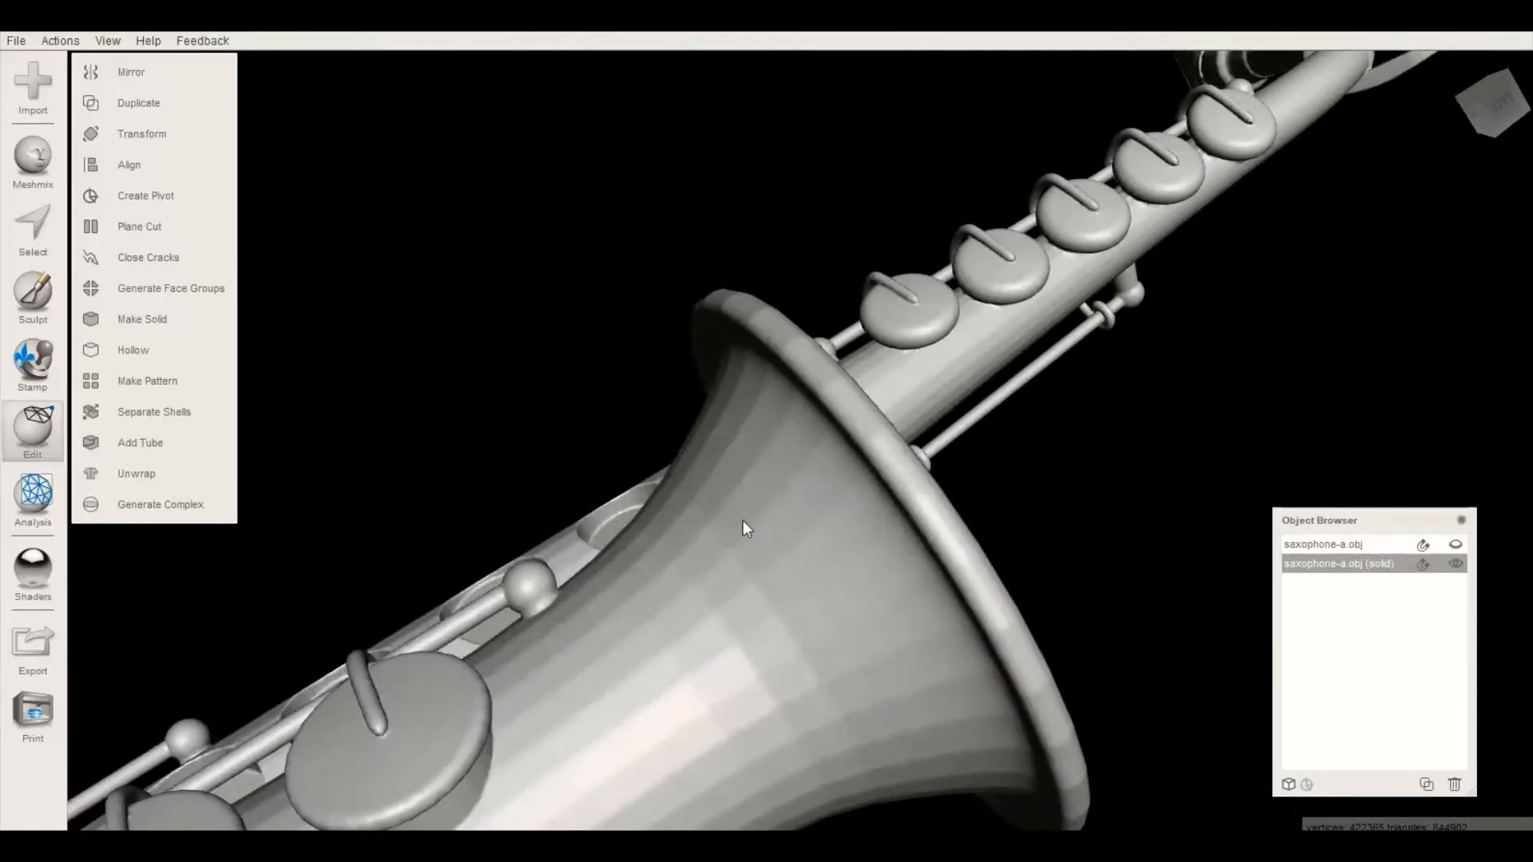
right_click_drag(713, 591, 933, 653)
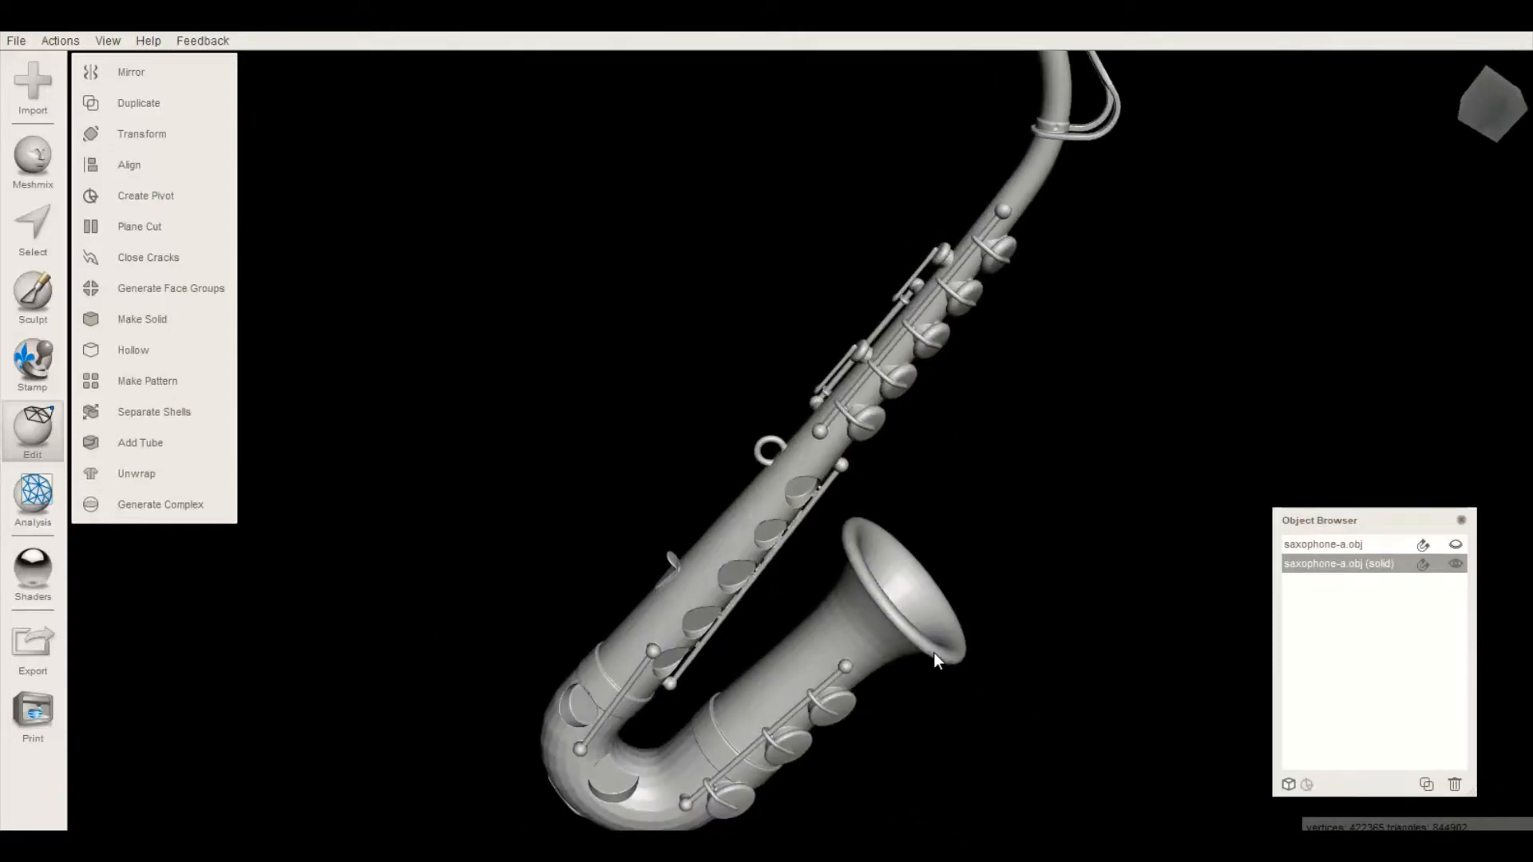
right_click_drag(1003, 564, 913, 338)
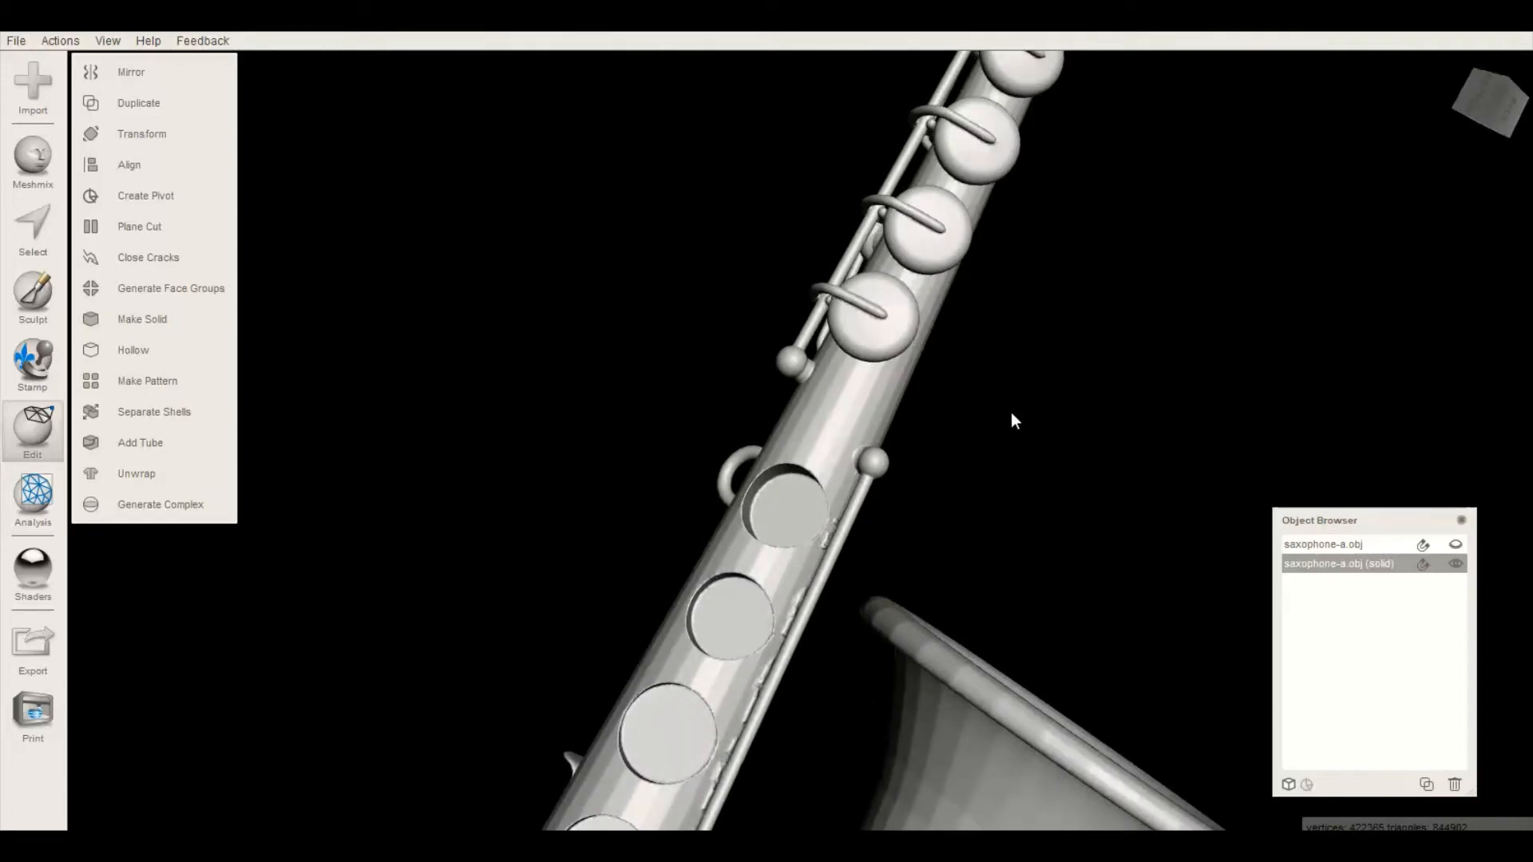
scroll(1011, 412, "down", 8)
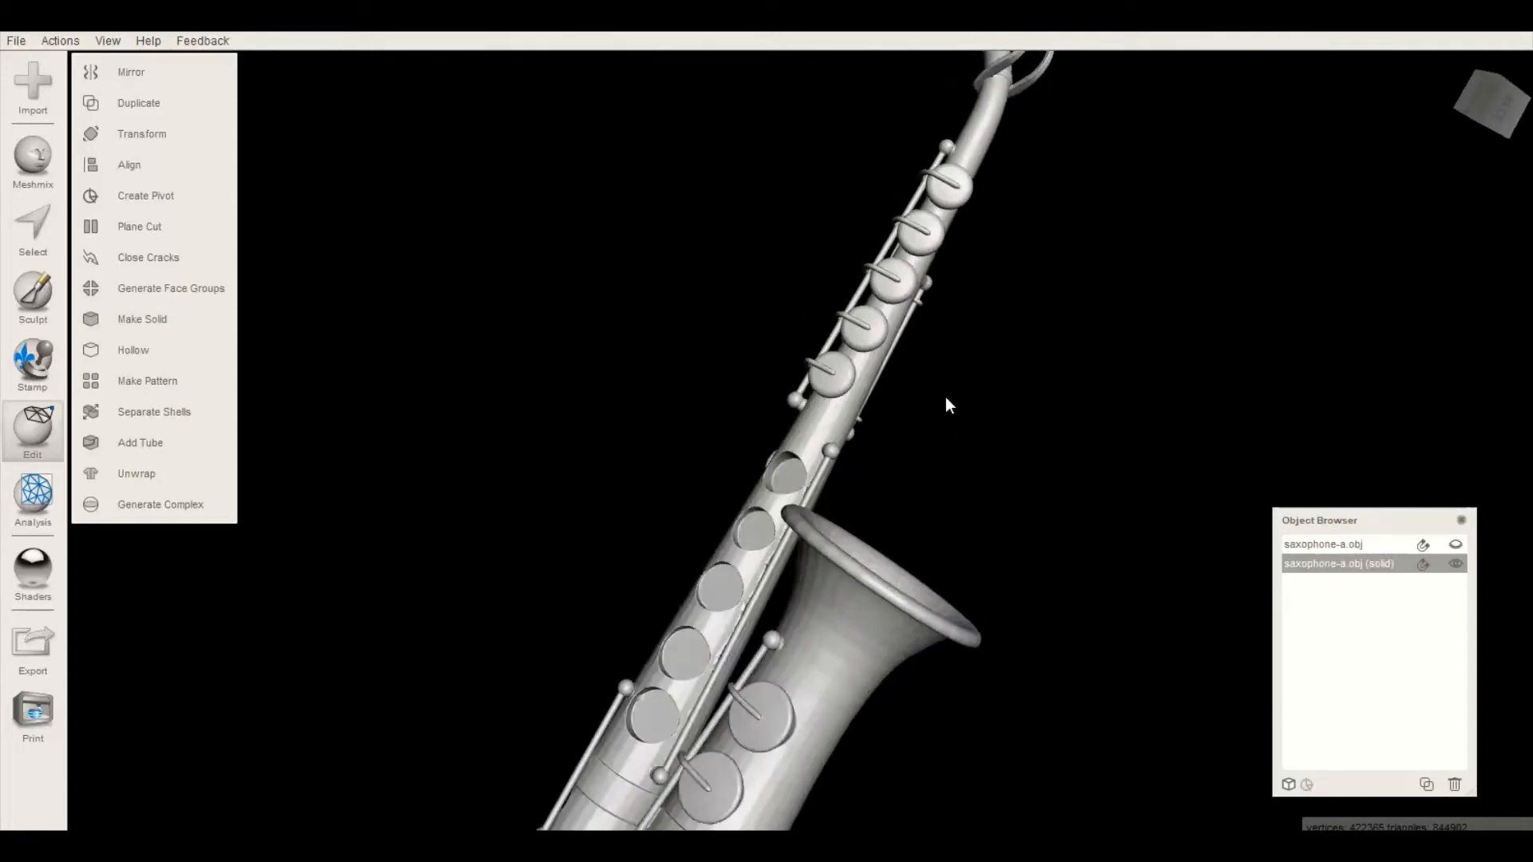
right_click_drag(947, 400, 1074, 472)
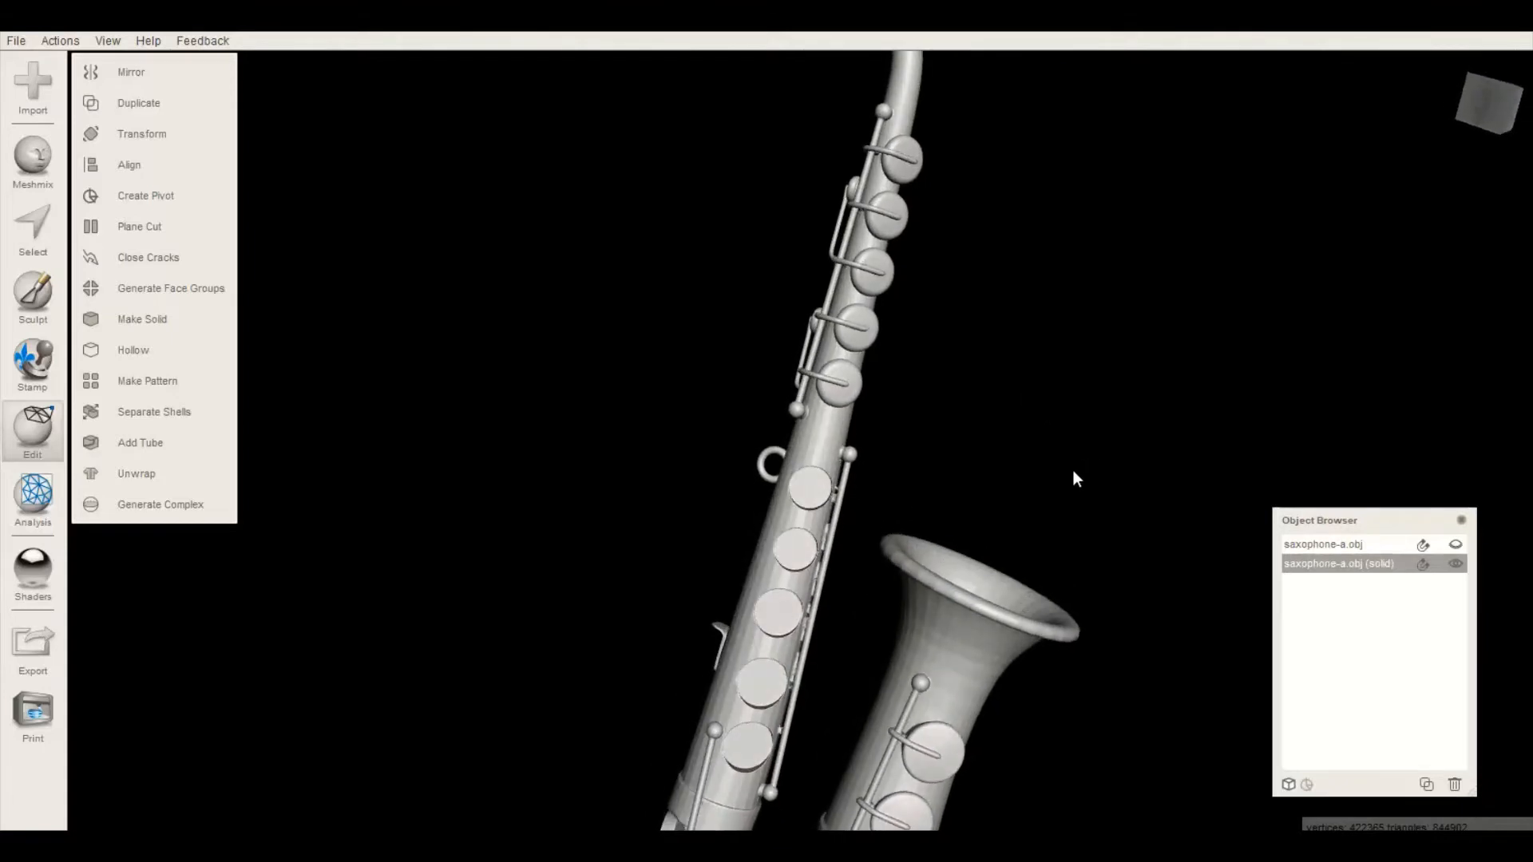
scroll(1043, 467, "up", 10)
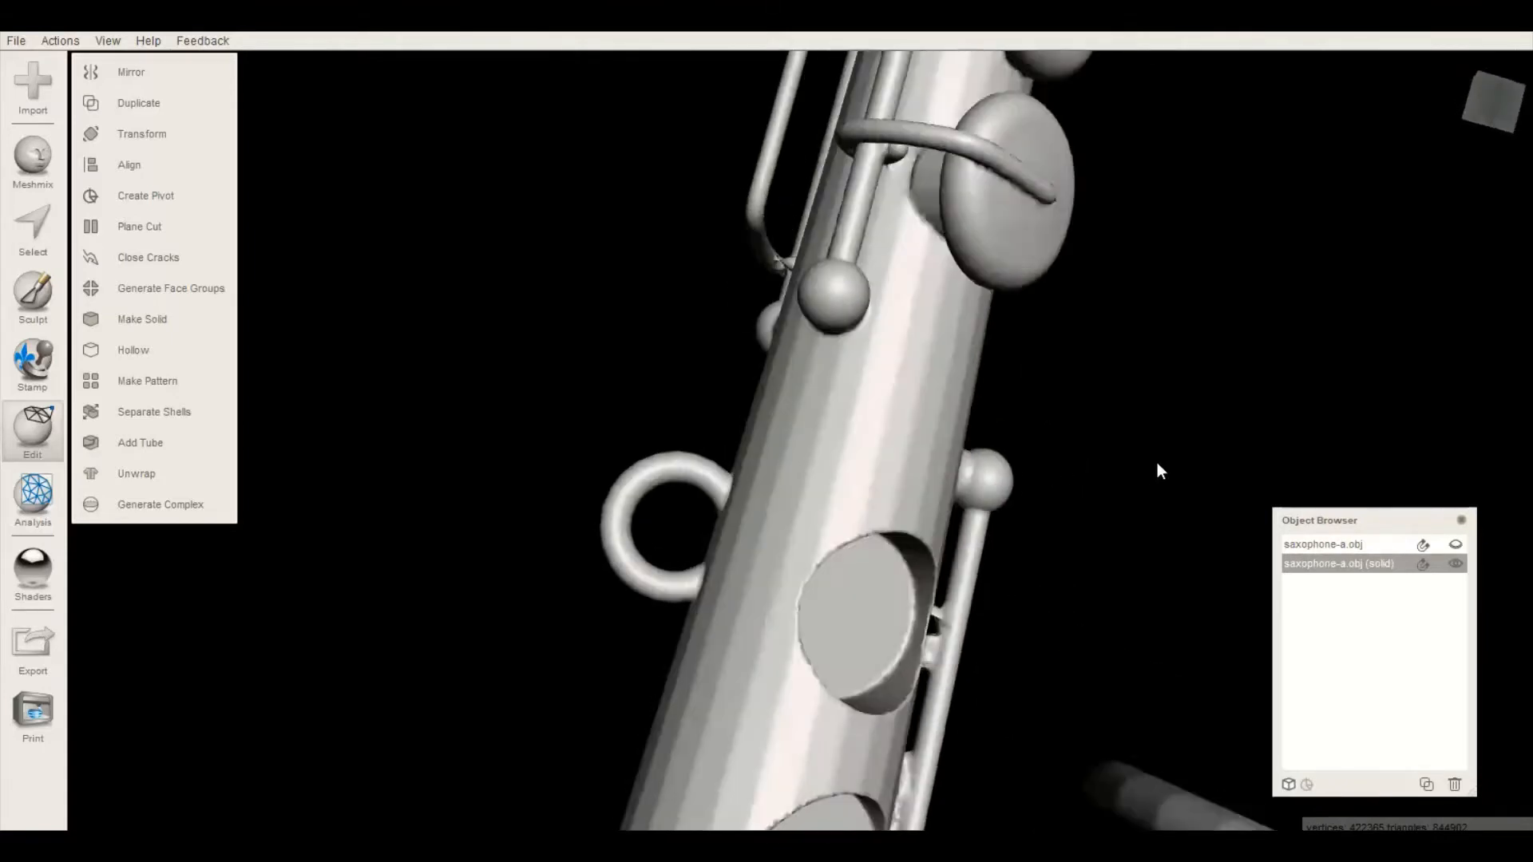
scroll(1157, 463, "down", 8)
right_click_drag(959, 488, 787, 533)
right_click_drag(1078, 395, 979, 397)
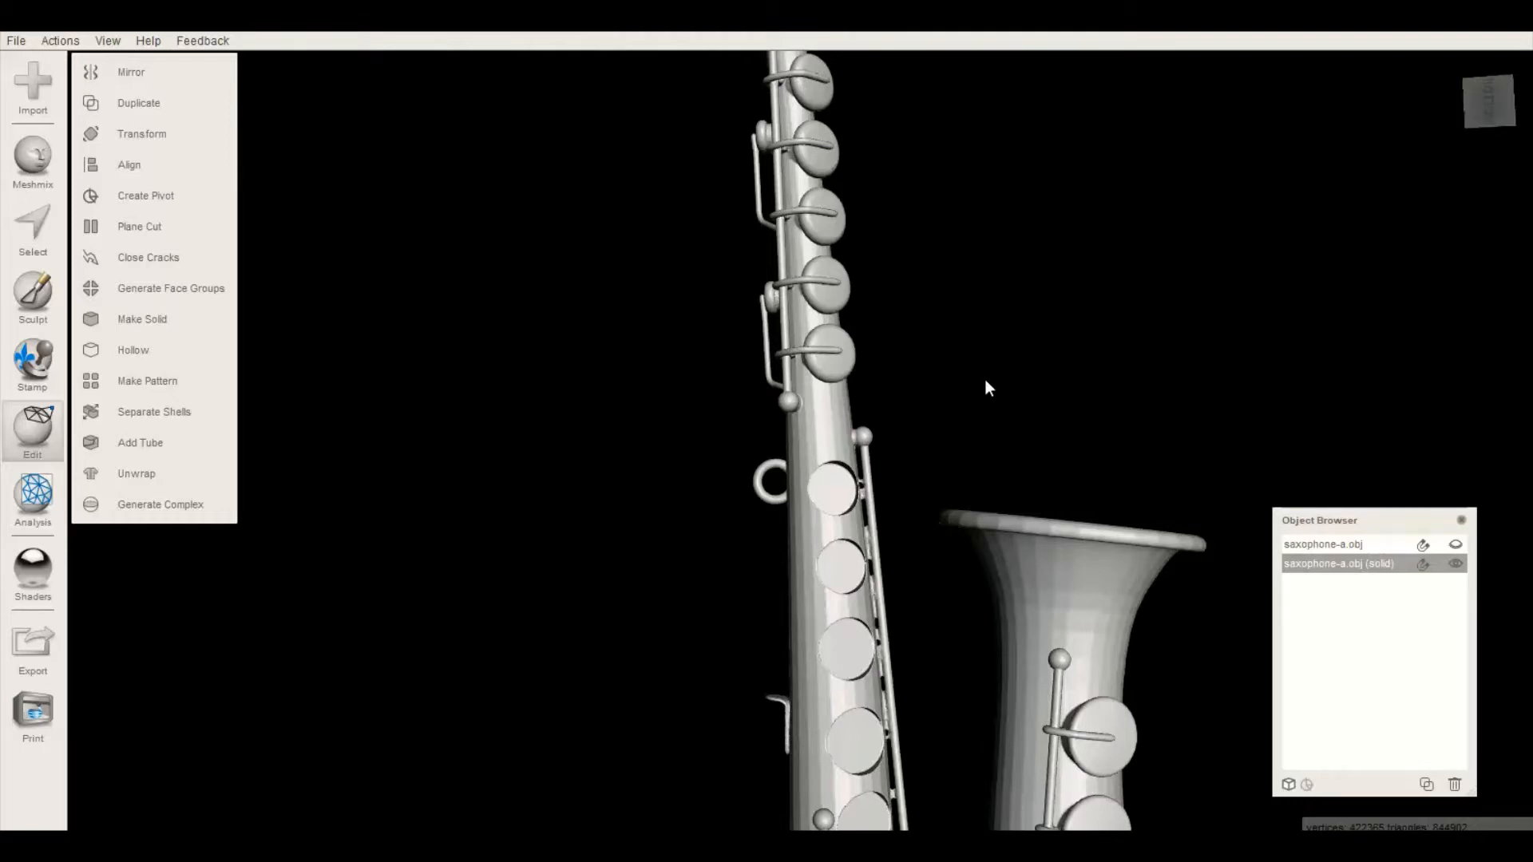
Examine the row of tone-hole pads on the saxophone's main tube and the rods on its opposite side
scroll(1066, 403, "down", 3)
scroll(1086, 392, "up", 3)
right_click_drag(1081, 392, 853, 519)
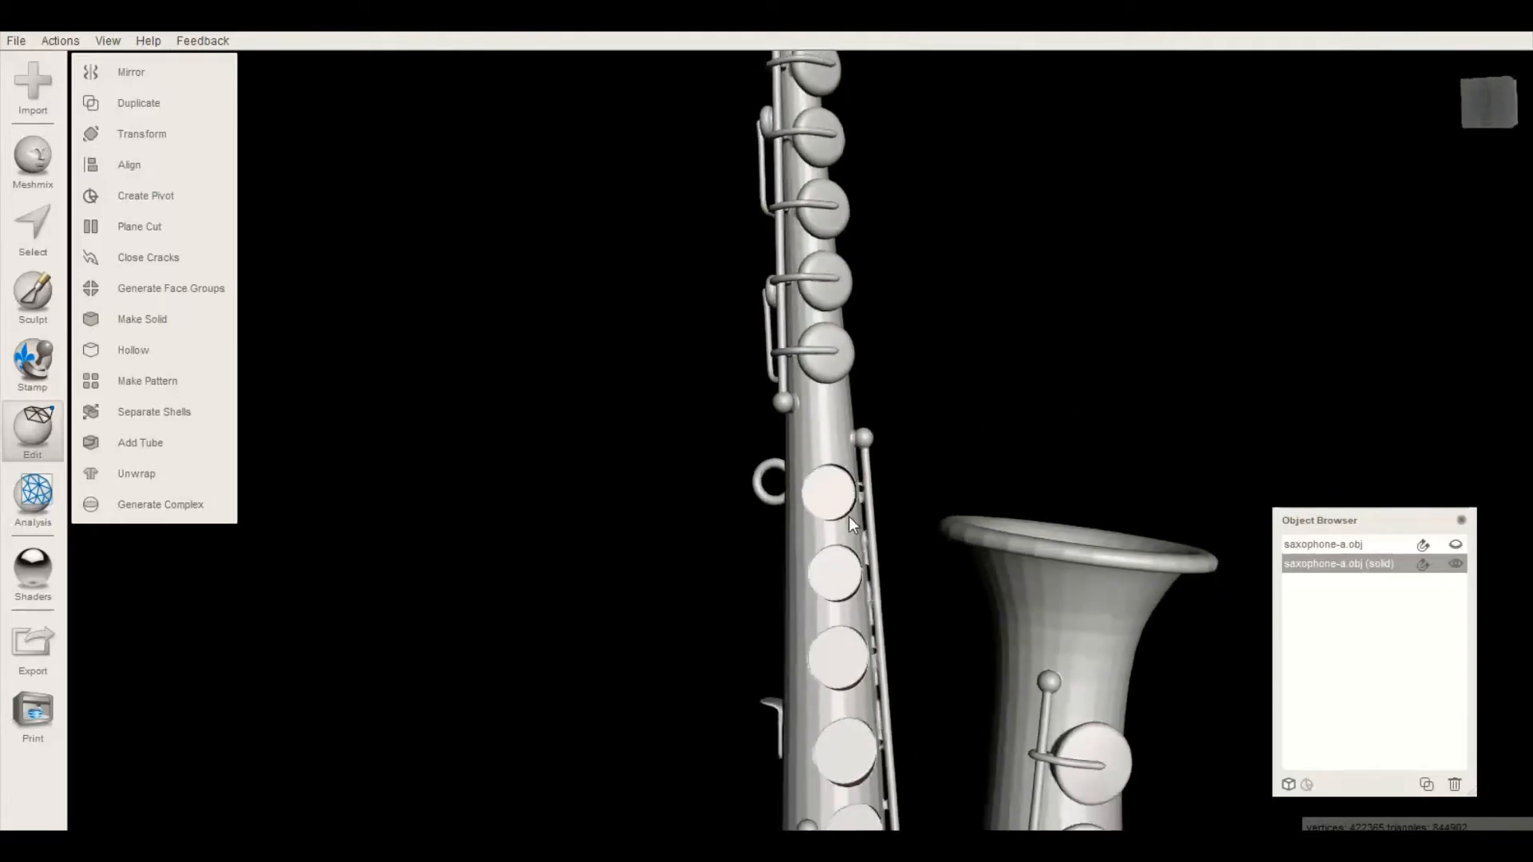
scroll(848, 495, "down", 3)
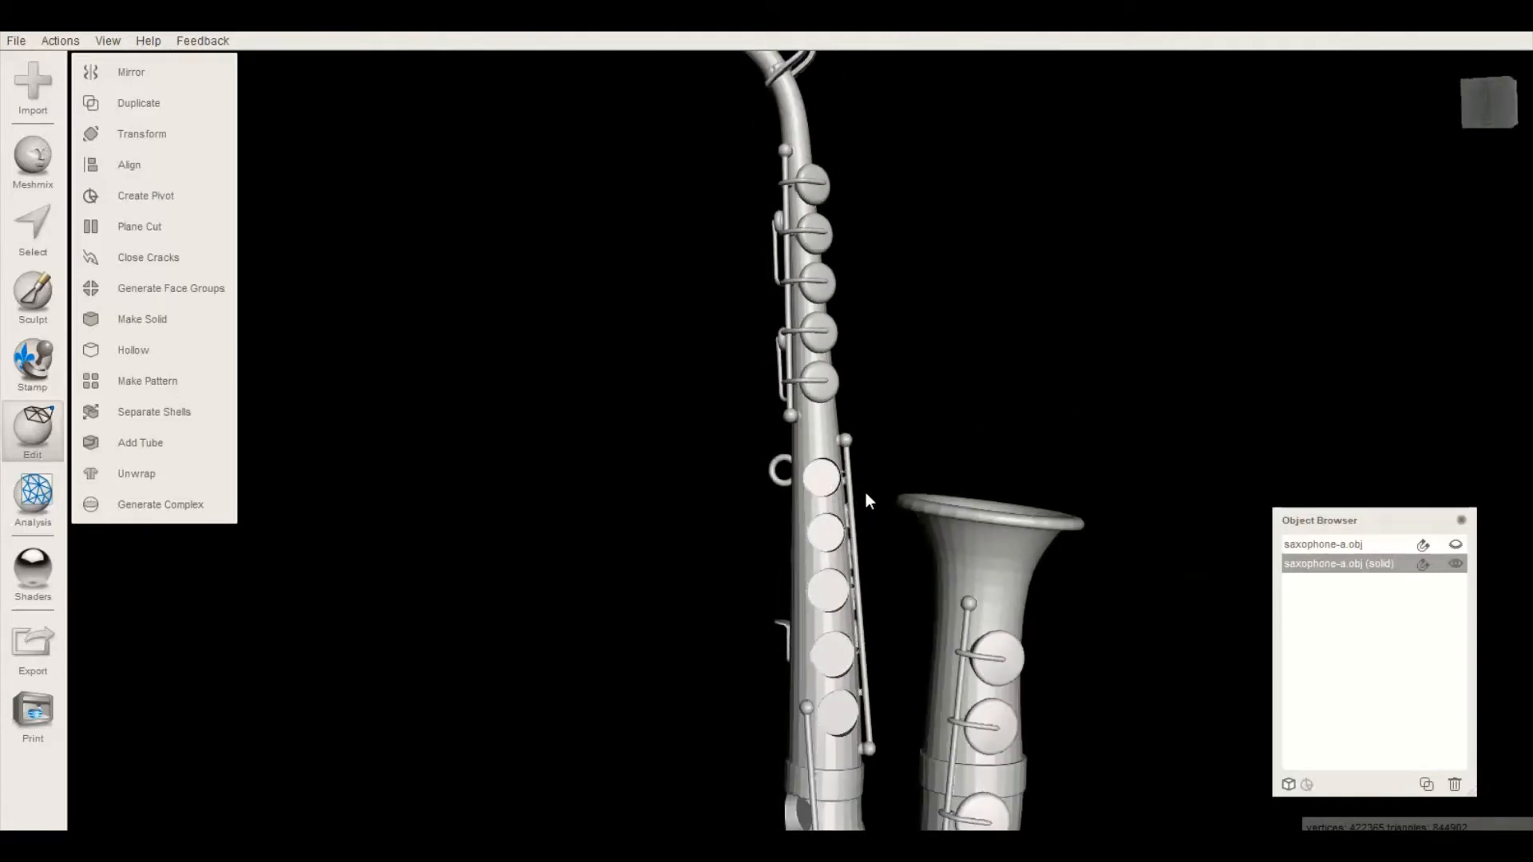
mouse_move(989, 363)
right_mouse_down()
mouse_move(879, 397)
mouse_move(991, 382)
right_mouse_up()
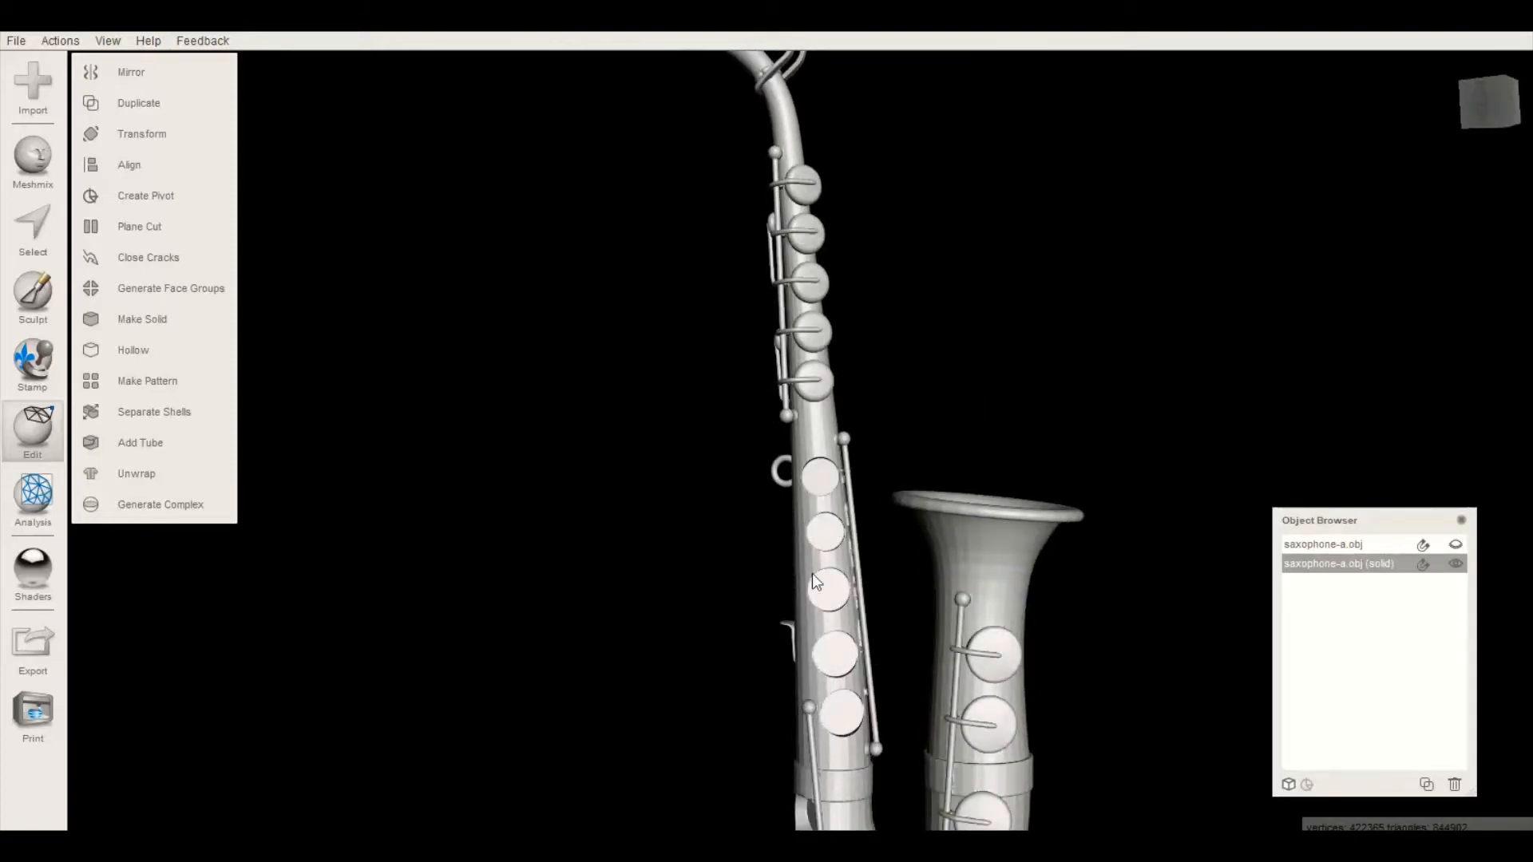
right_click_drag(831, 528, 781, 530)
scroll(918, 553, "down", 4)
scroll(776, 535, "up", 5)
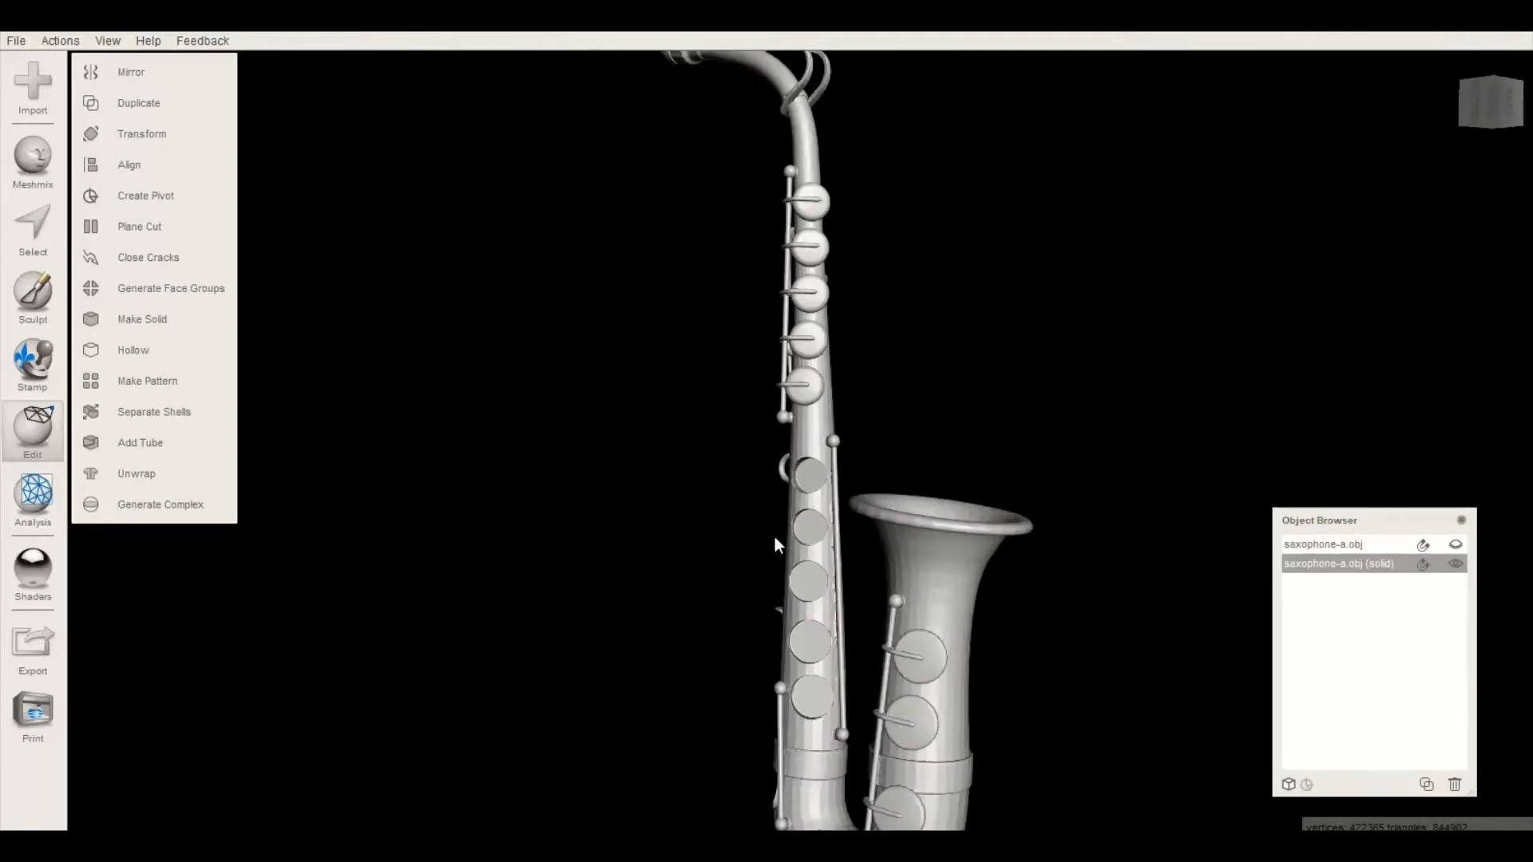
right_click_drag(829, 585, 1198, 637)
scroll(928, 616, "down", 5)
scroll(735, 606, "up", 5)
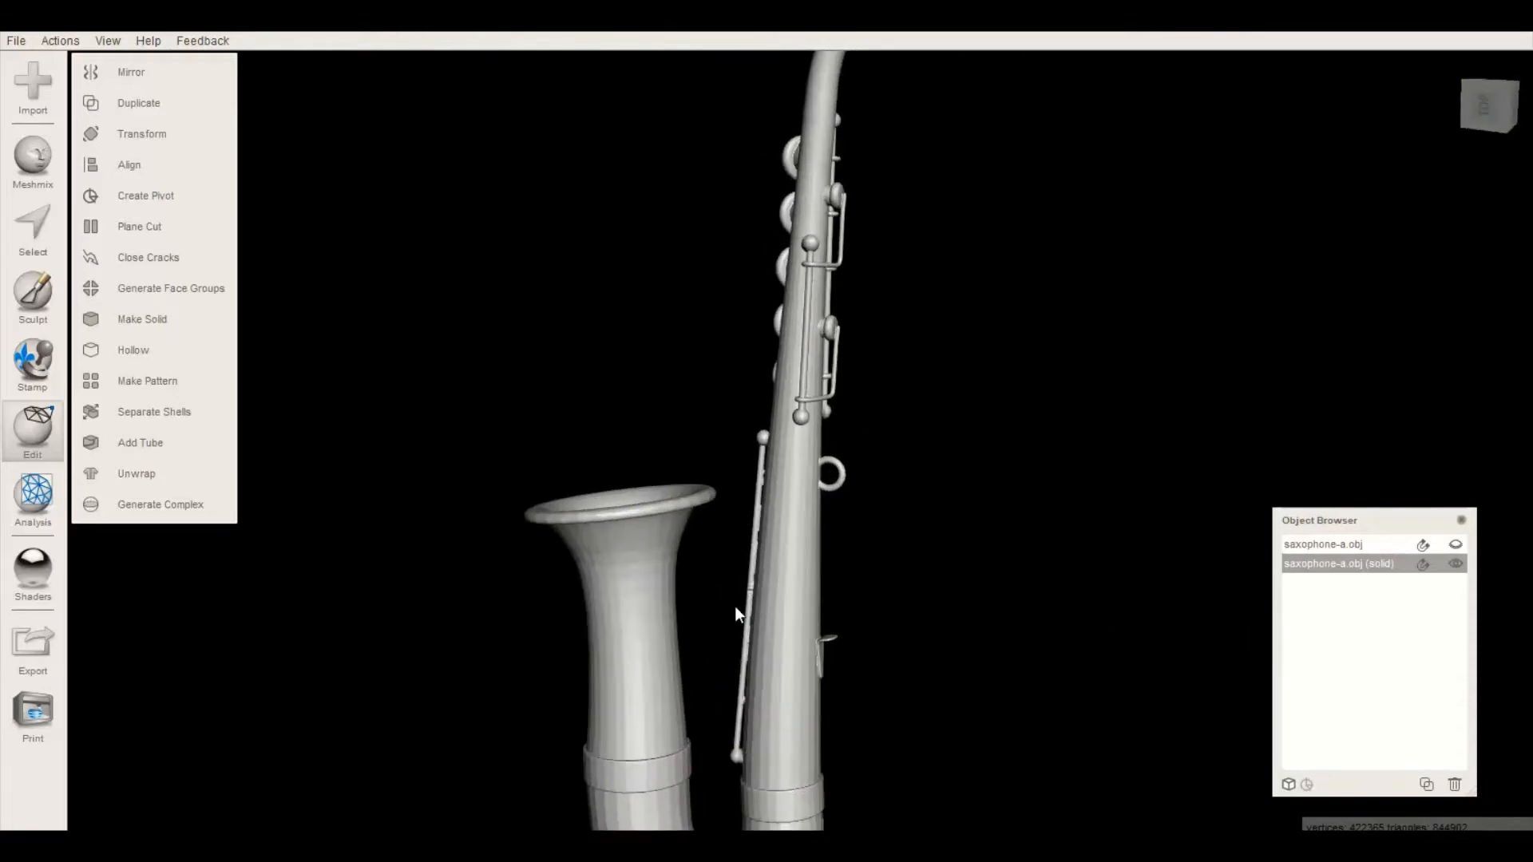
right_click_drag(847, 614, 1242, 626)
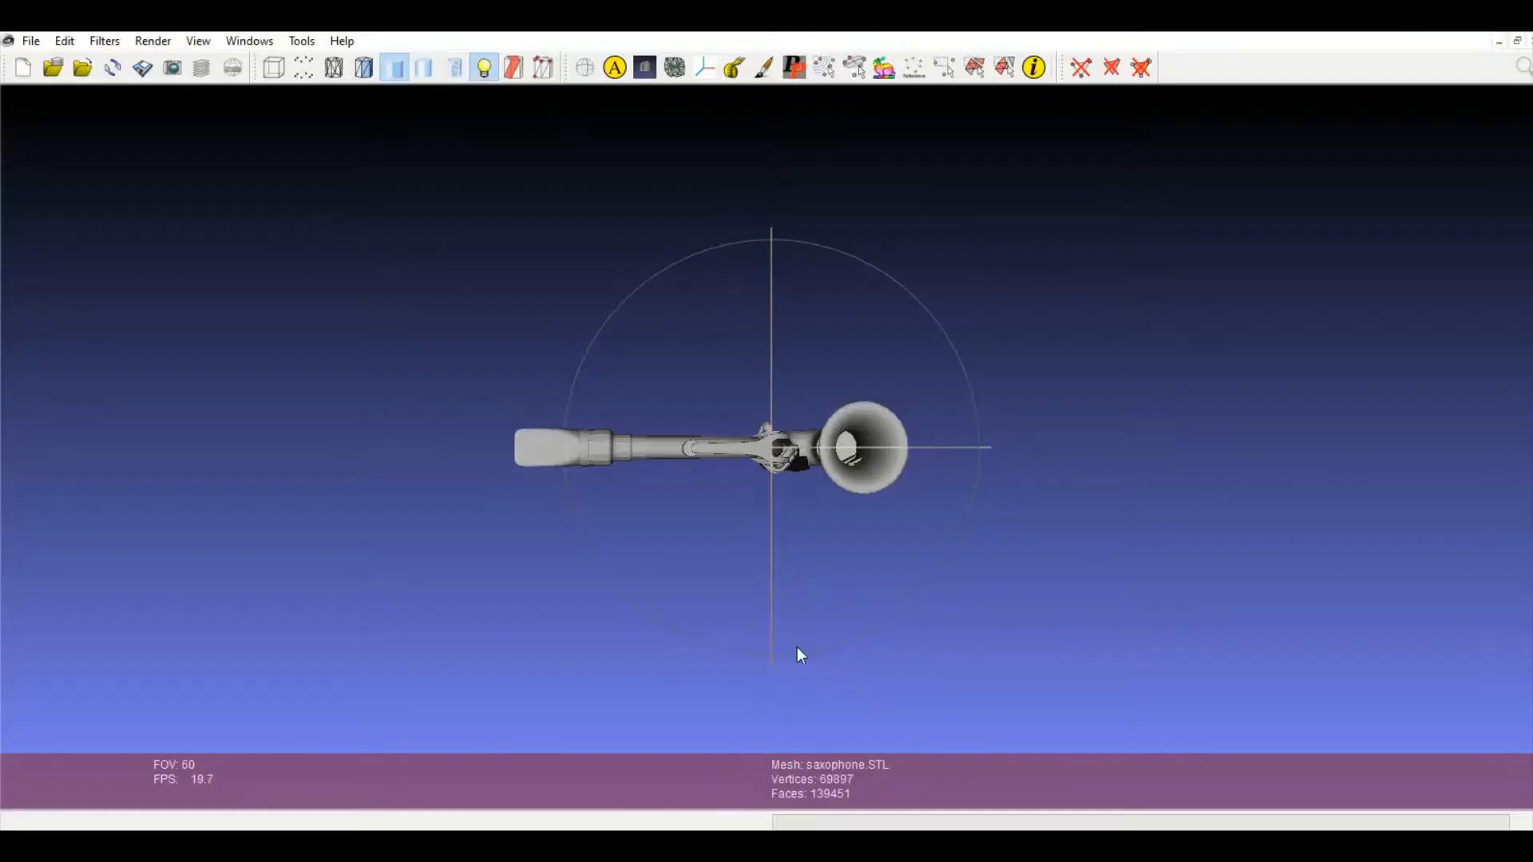
Switch to MeshLab and examine the surfaces and key pads of the original saxophone.STL mesh
left_click_drag(805, 499, 759, 599)
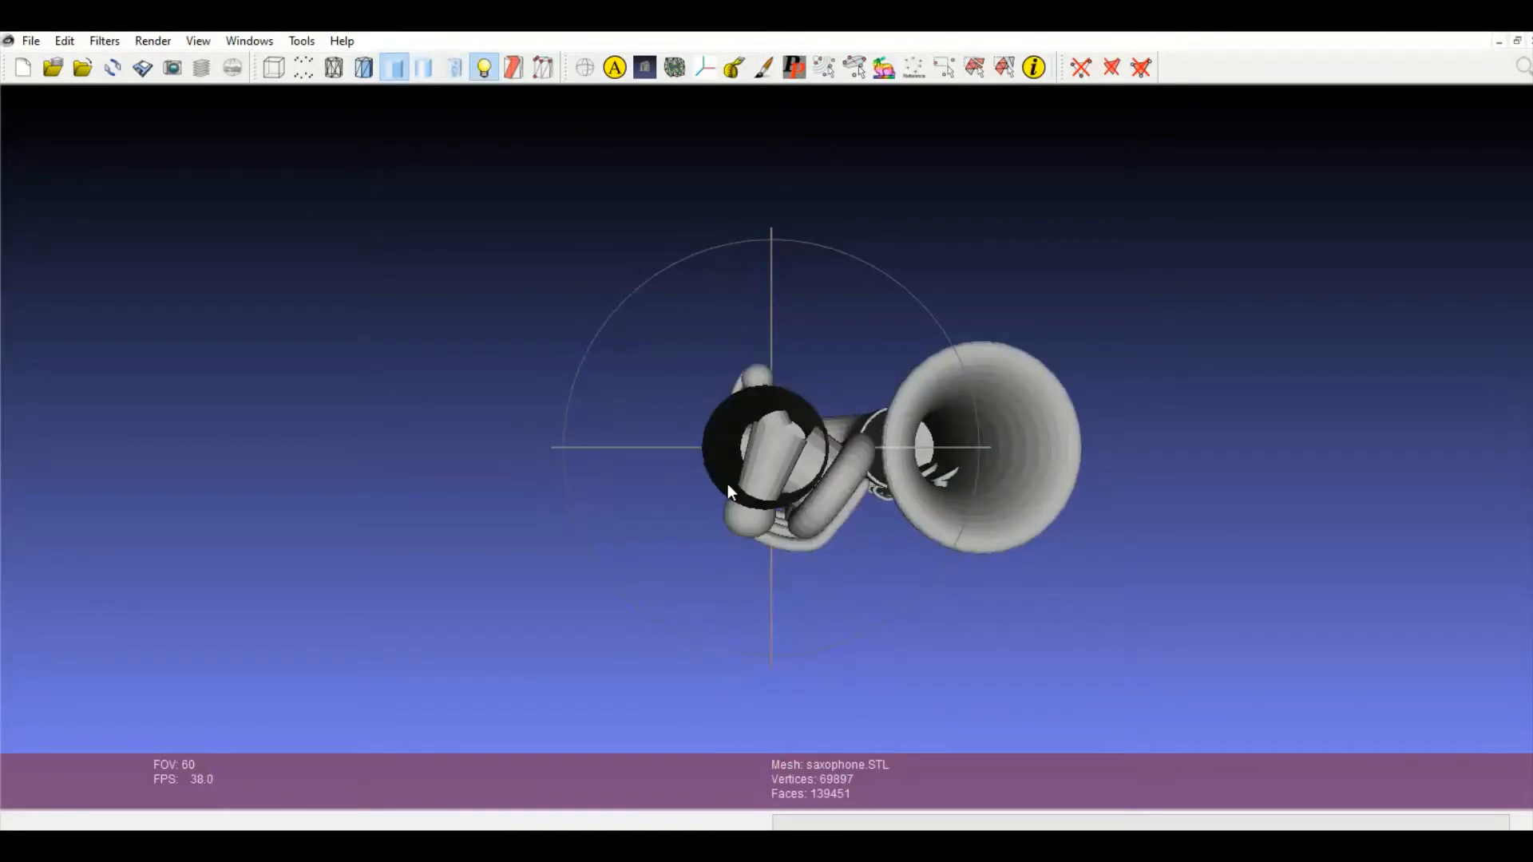
scroll(725, 503, "up", 6)
scroll(723, 517, "down", 10)
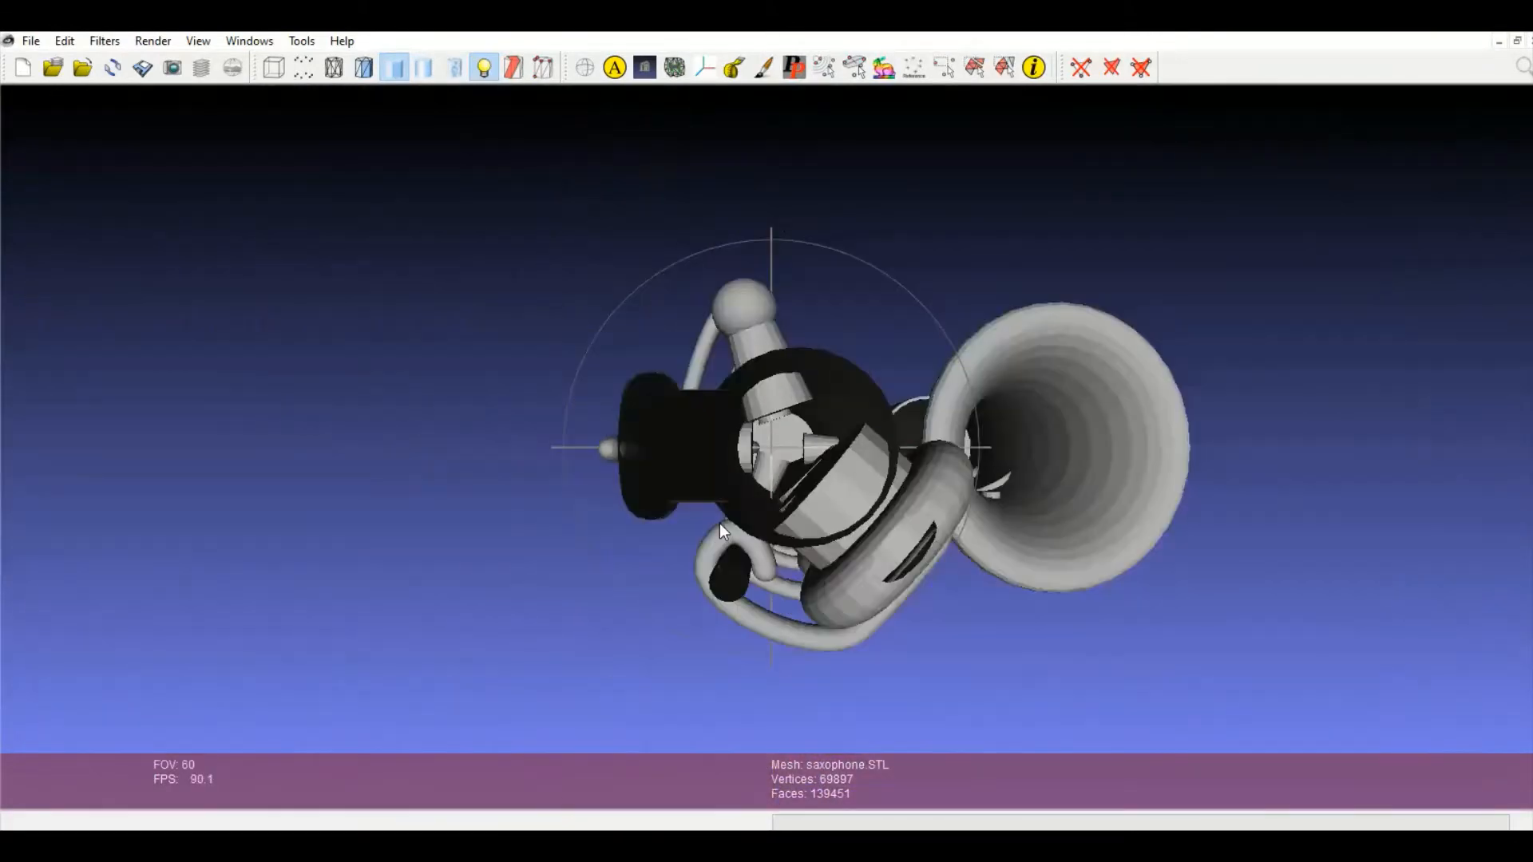
left_click_drag(875, 438, 630, 476)
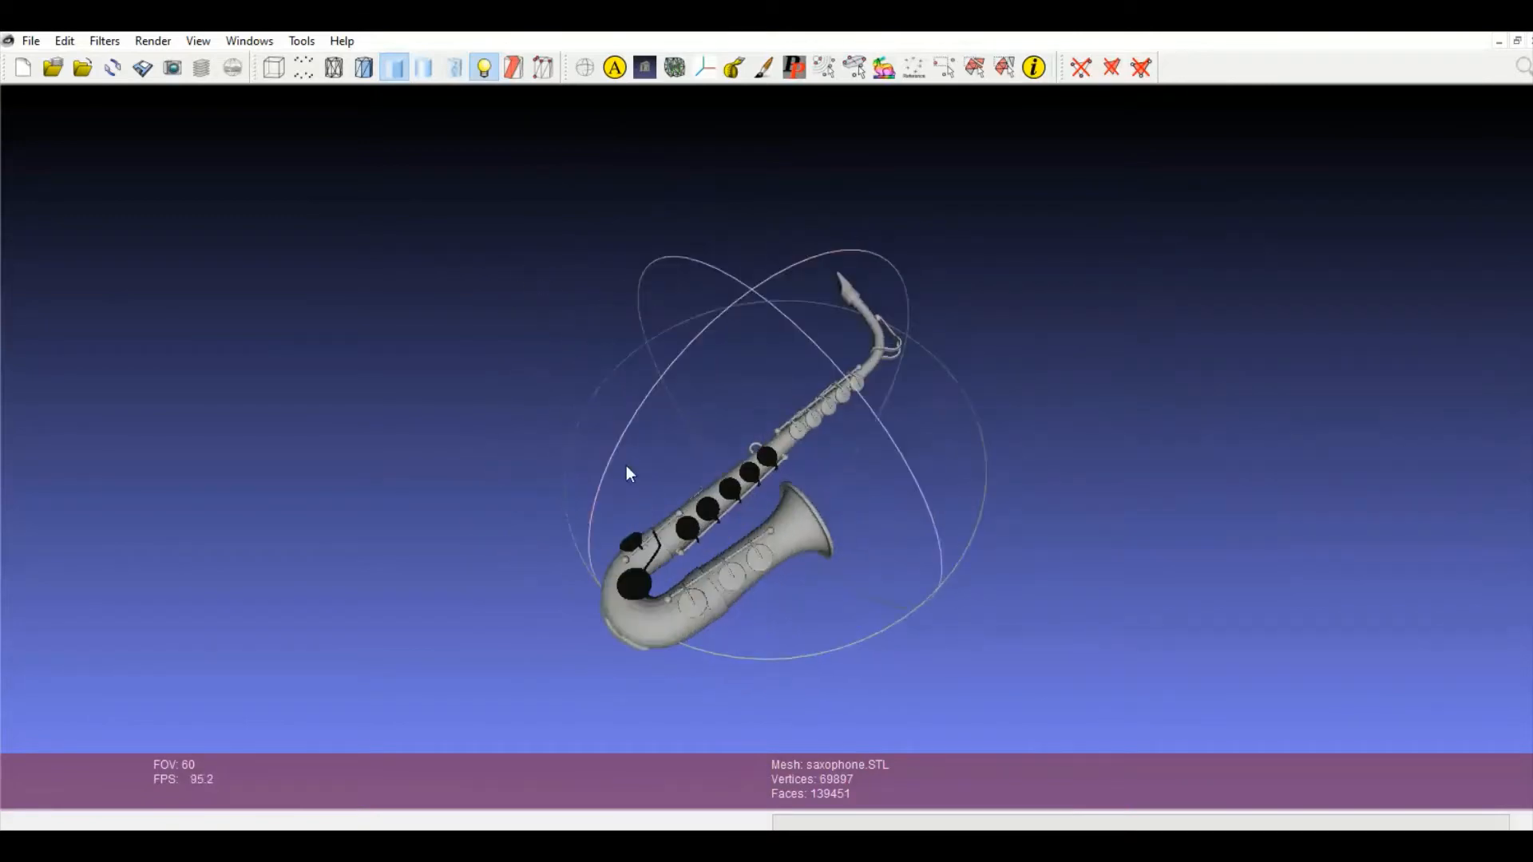
scroll(690, 584, "down", 5)
scroll(689, 583, "up", 5)
scroll(689, 584, "up", 4)
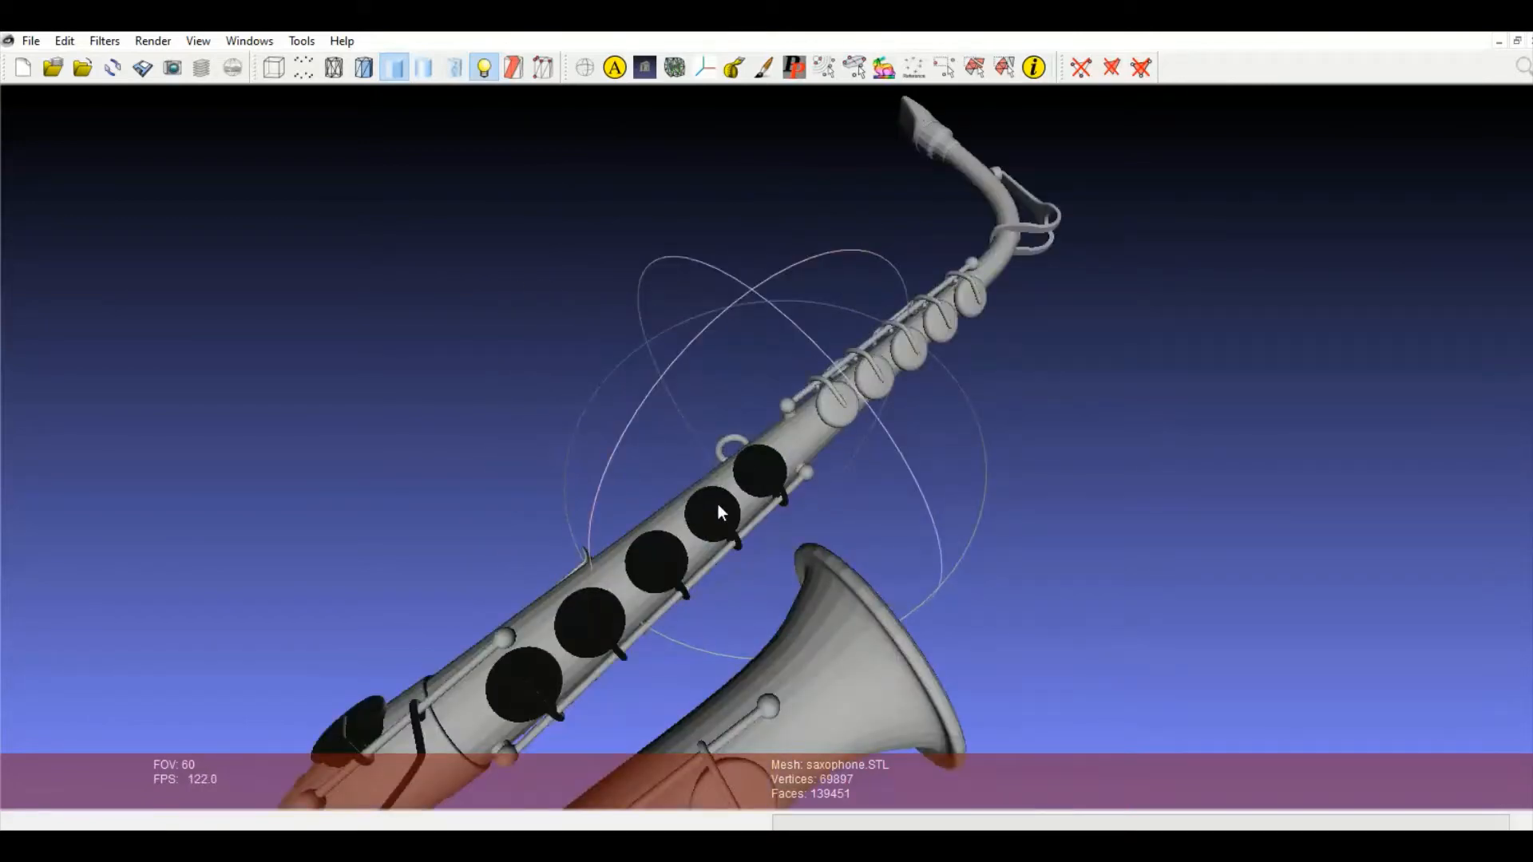
left_click_drag(495, 551, 479, 581)
left_click_drag(821, 579, 761, 569)
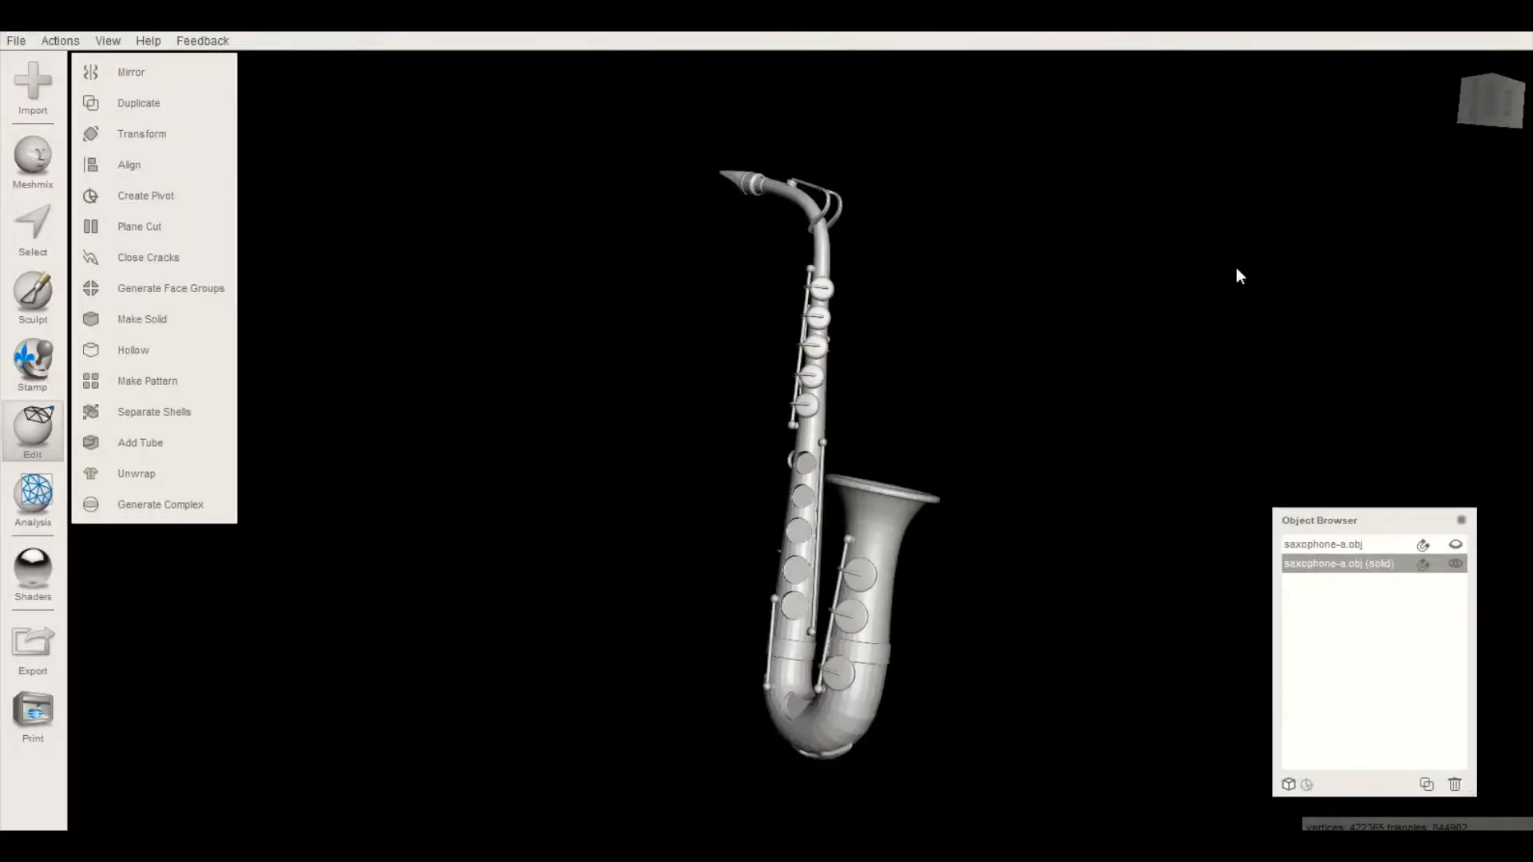
Switch to Meshmixer and, in the front view, rotate the solid saxophone -90° about X so it stands upright
left_click(1474, 96)
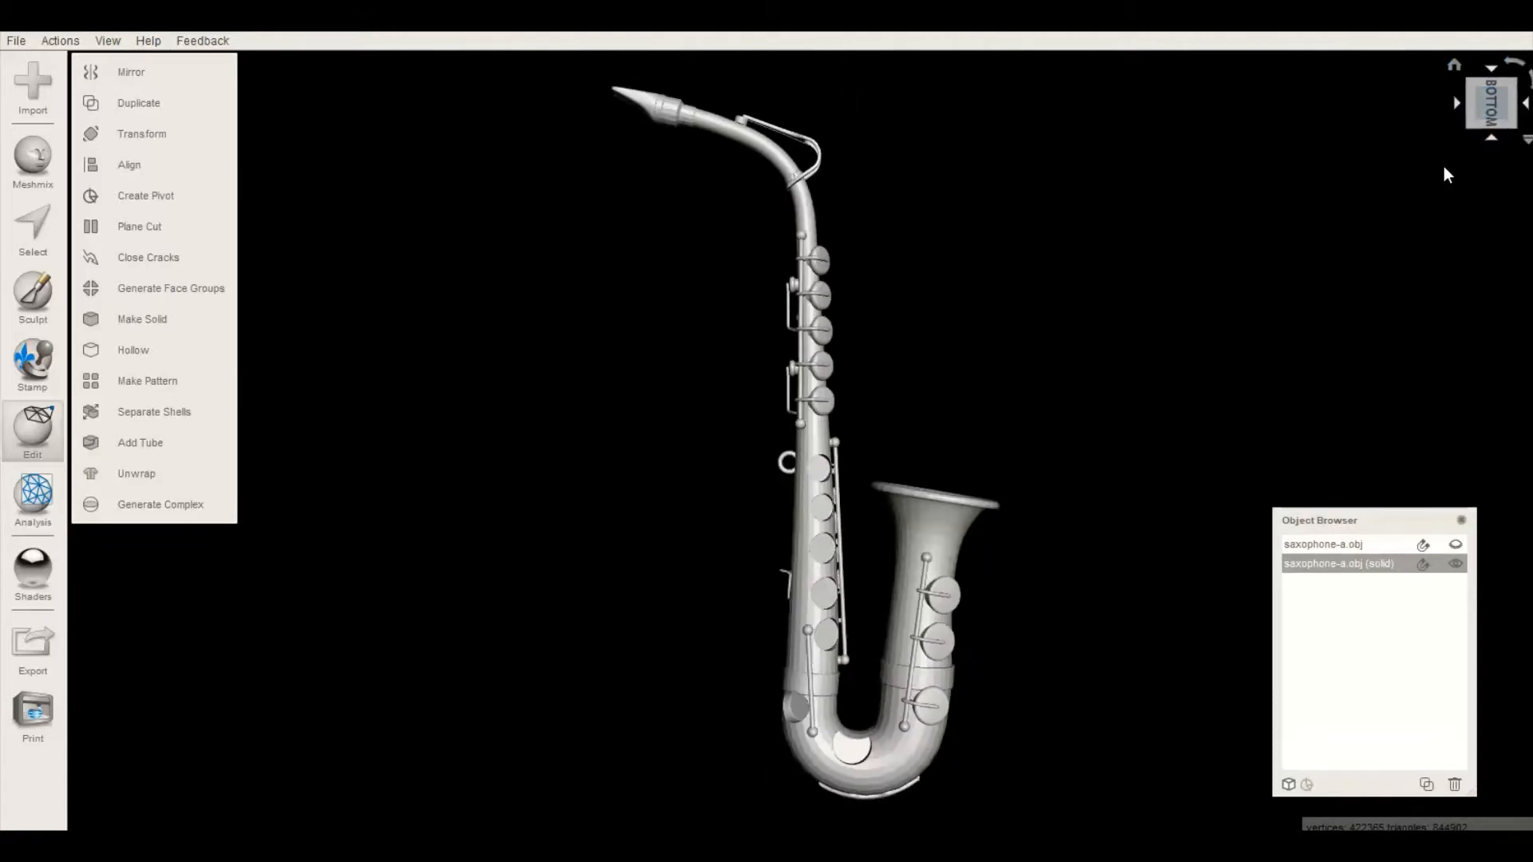
left_click_drag(1482, 103, 1494, 191)
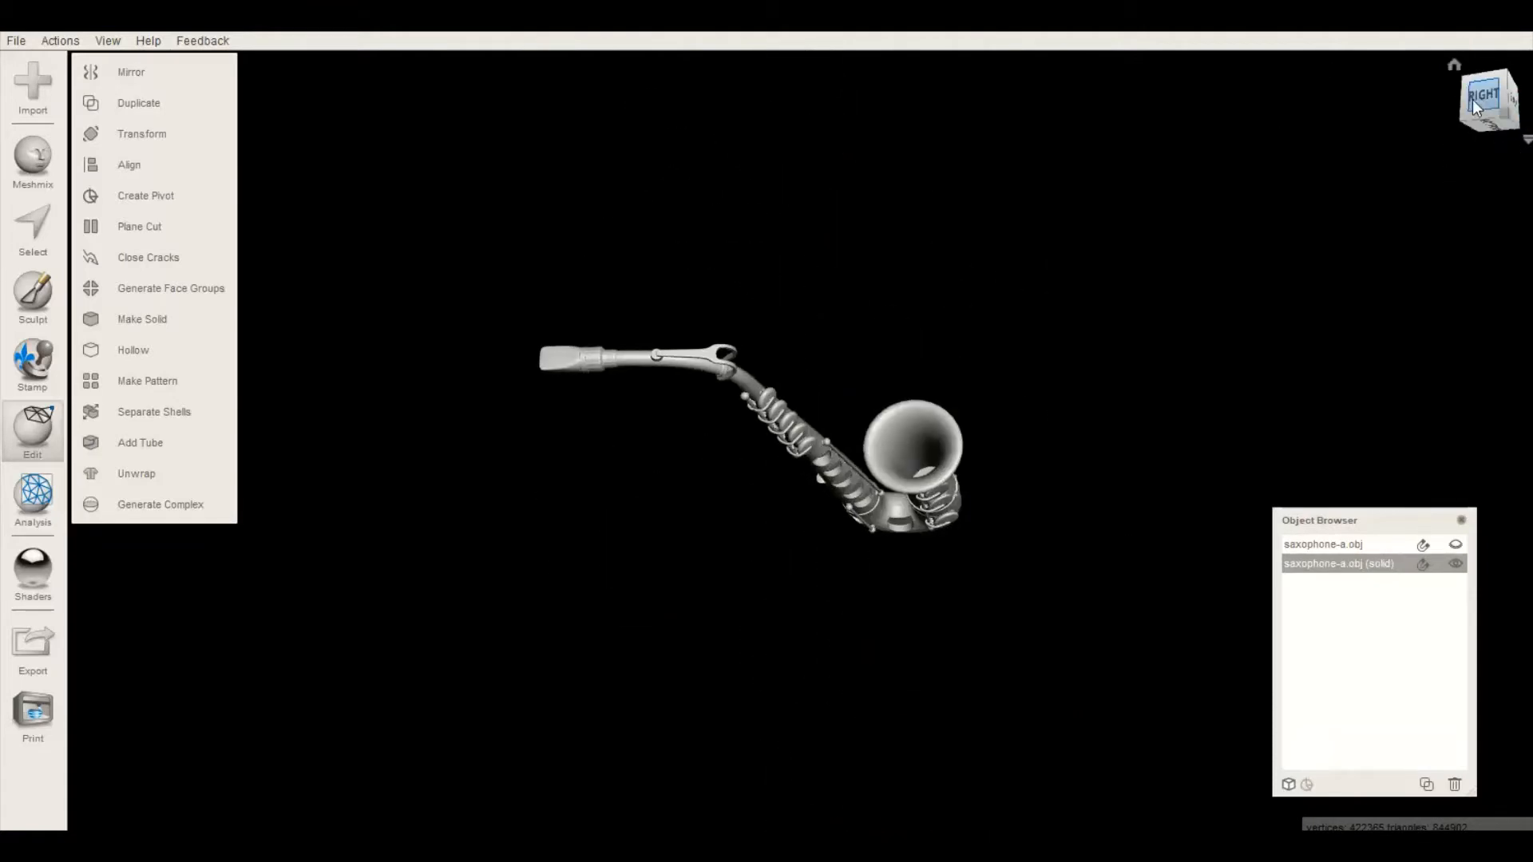
left_click_drag(1473, 99, 1286, 176)
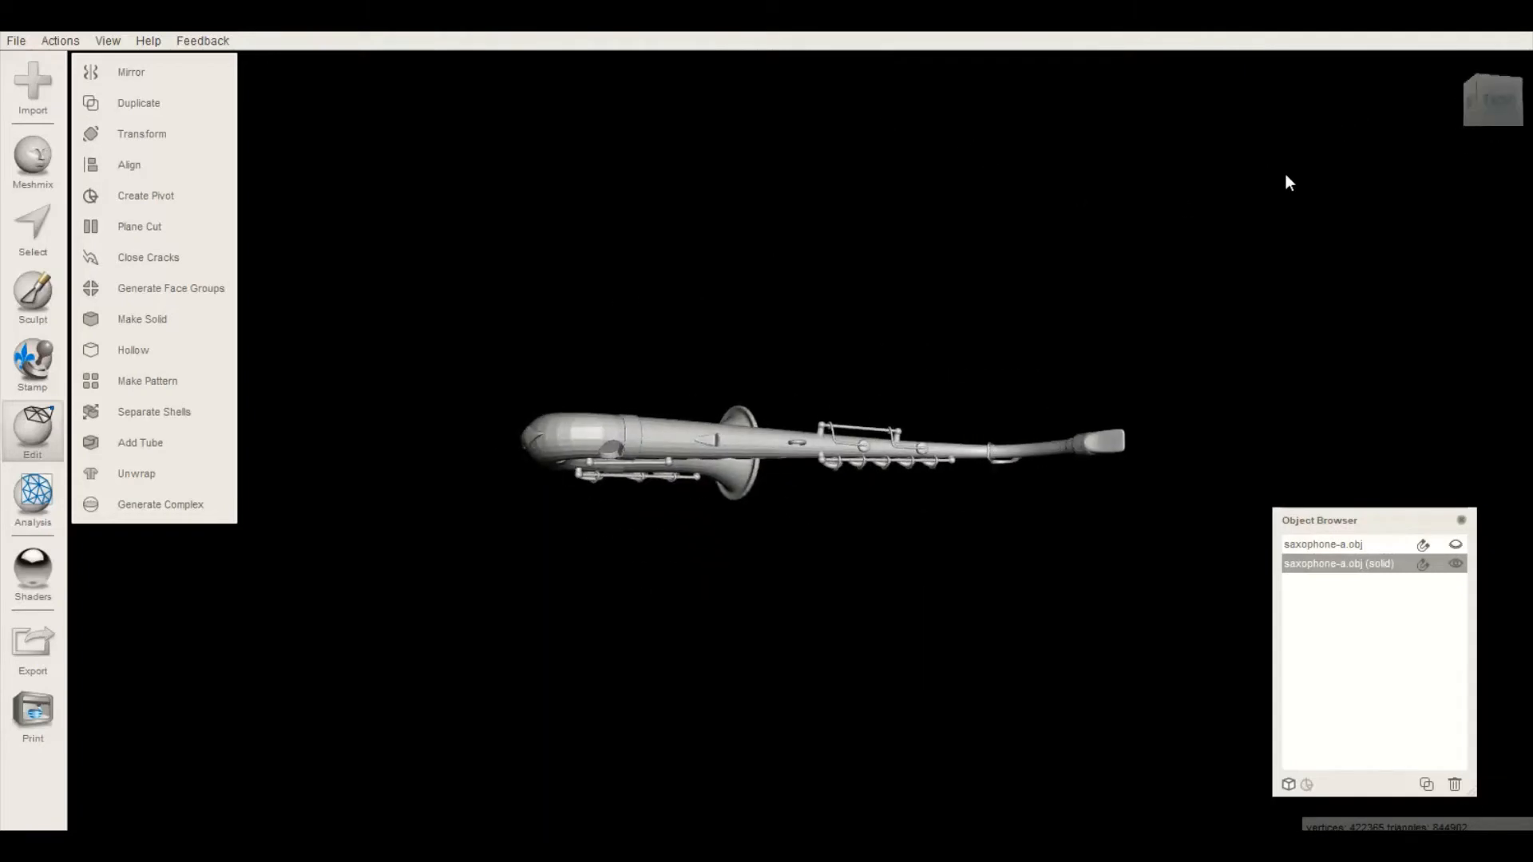
left_click(1497, 104)
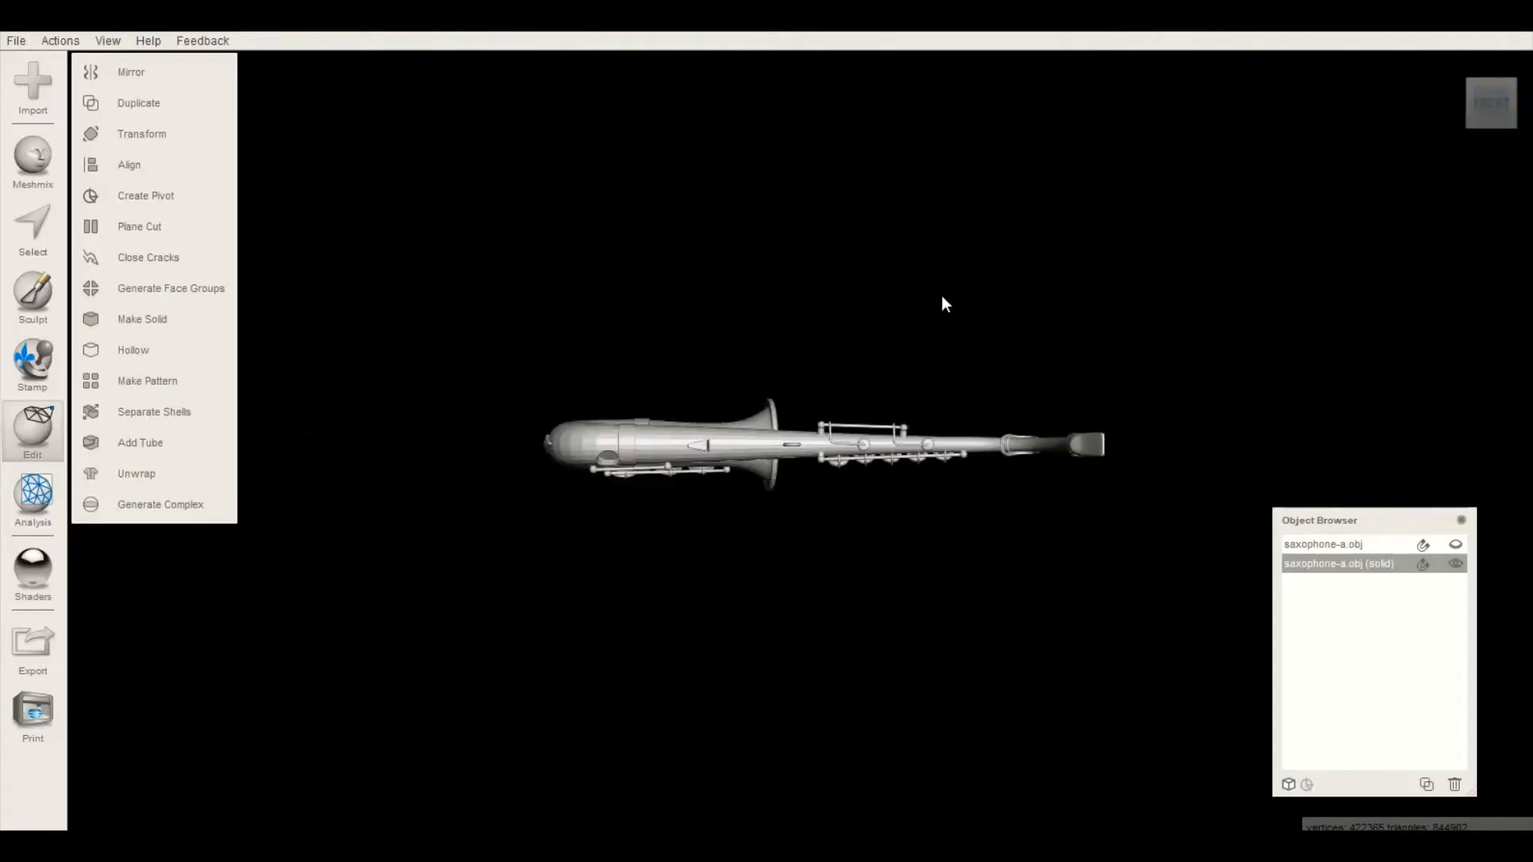
left_click(137, 136)
left_click_drag(850, 394, 702, 364)
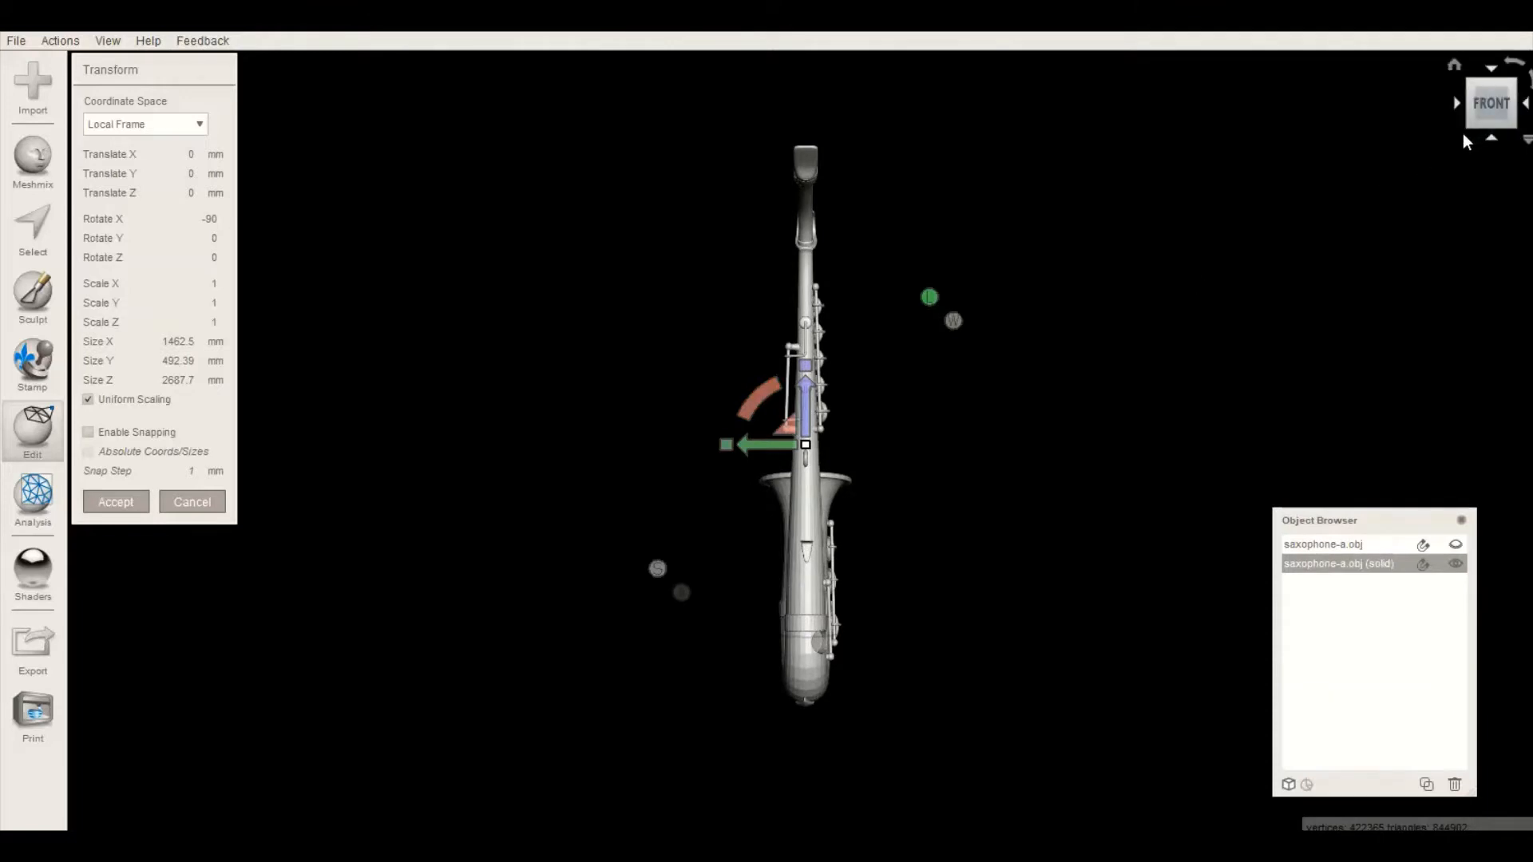
Rotate the saxophone 180° about Z in the top view and accept the transform
left_click(1495, 116)
scroll(936, 365, "up", 5)
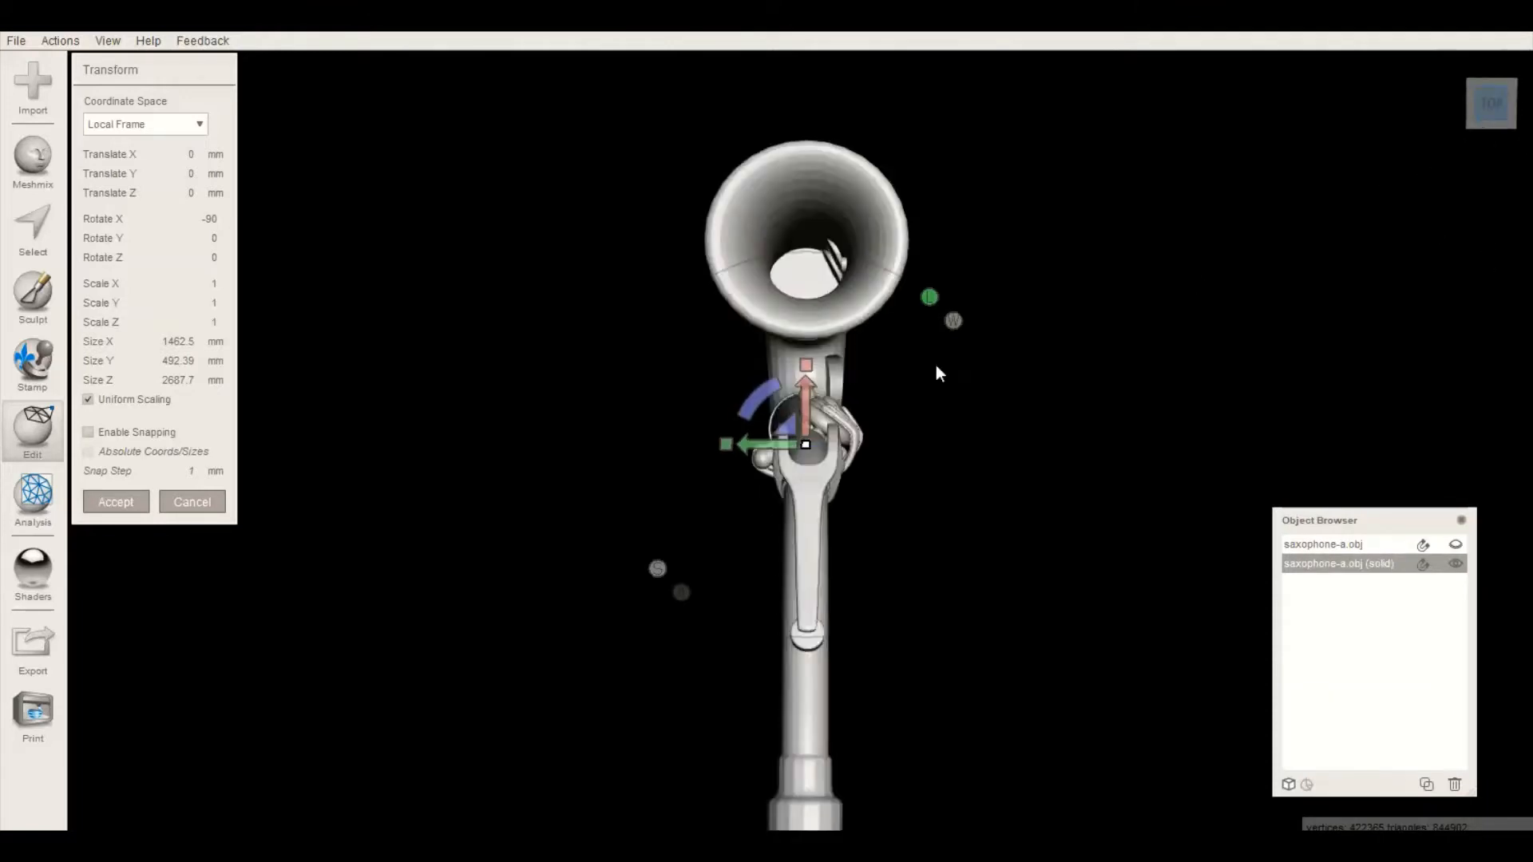
left_click_drag(750, 404, 911, 524)
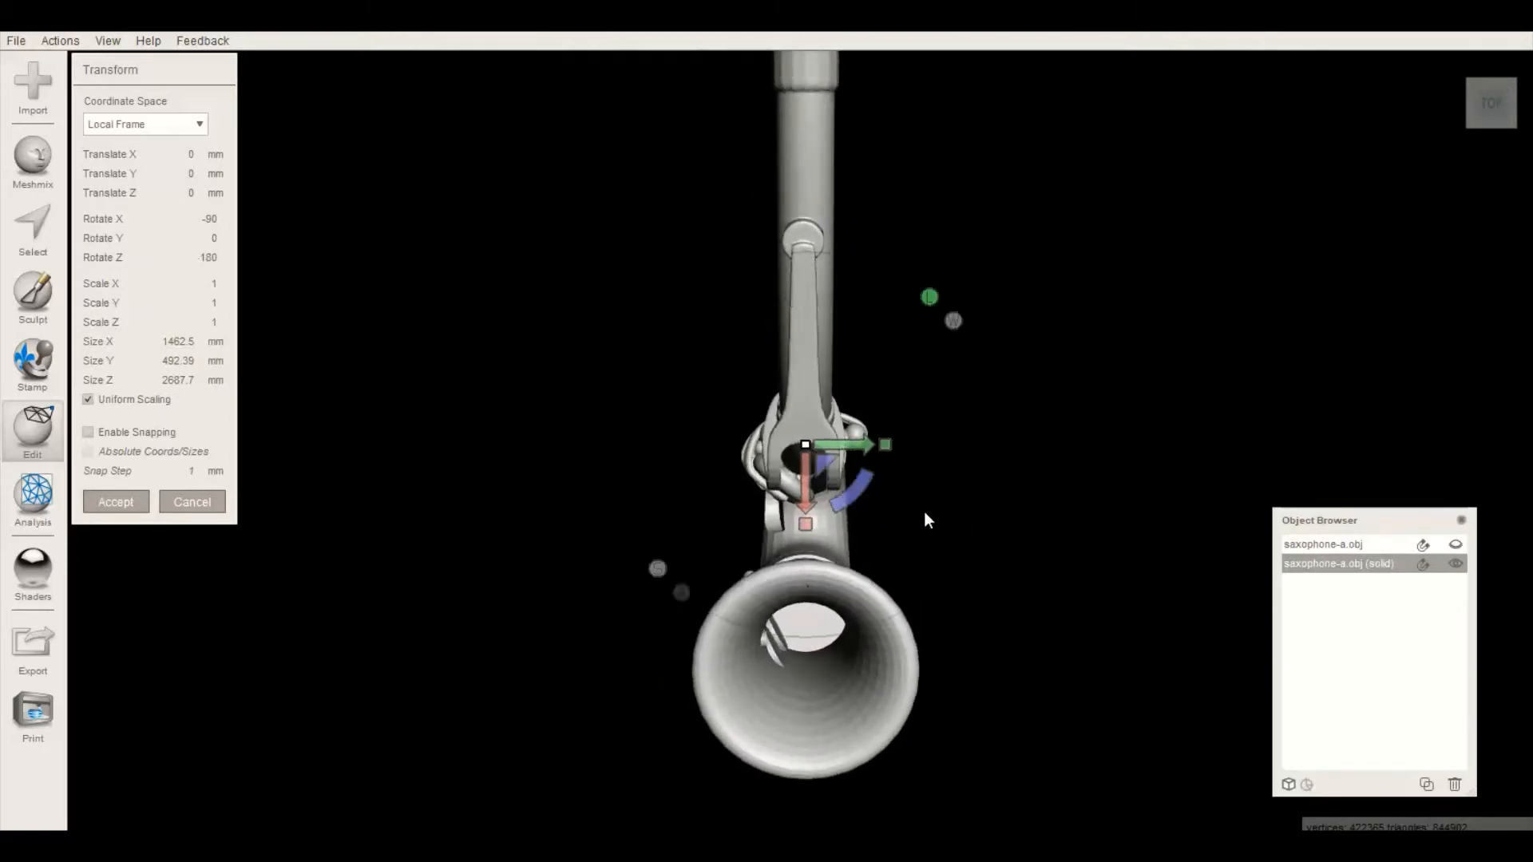
scroll(1058, 453, "down", 5)
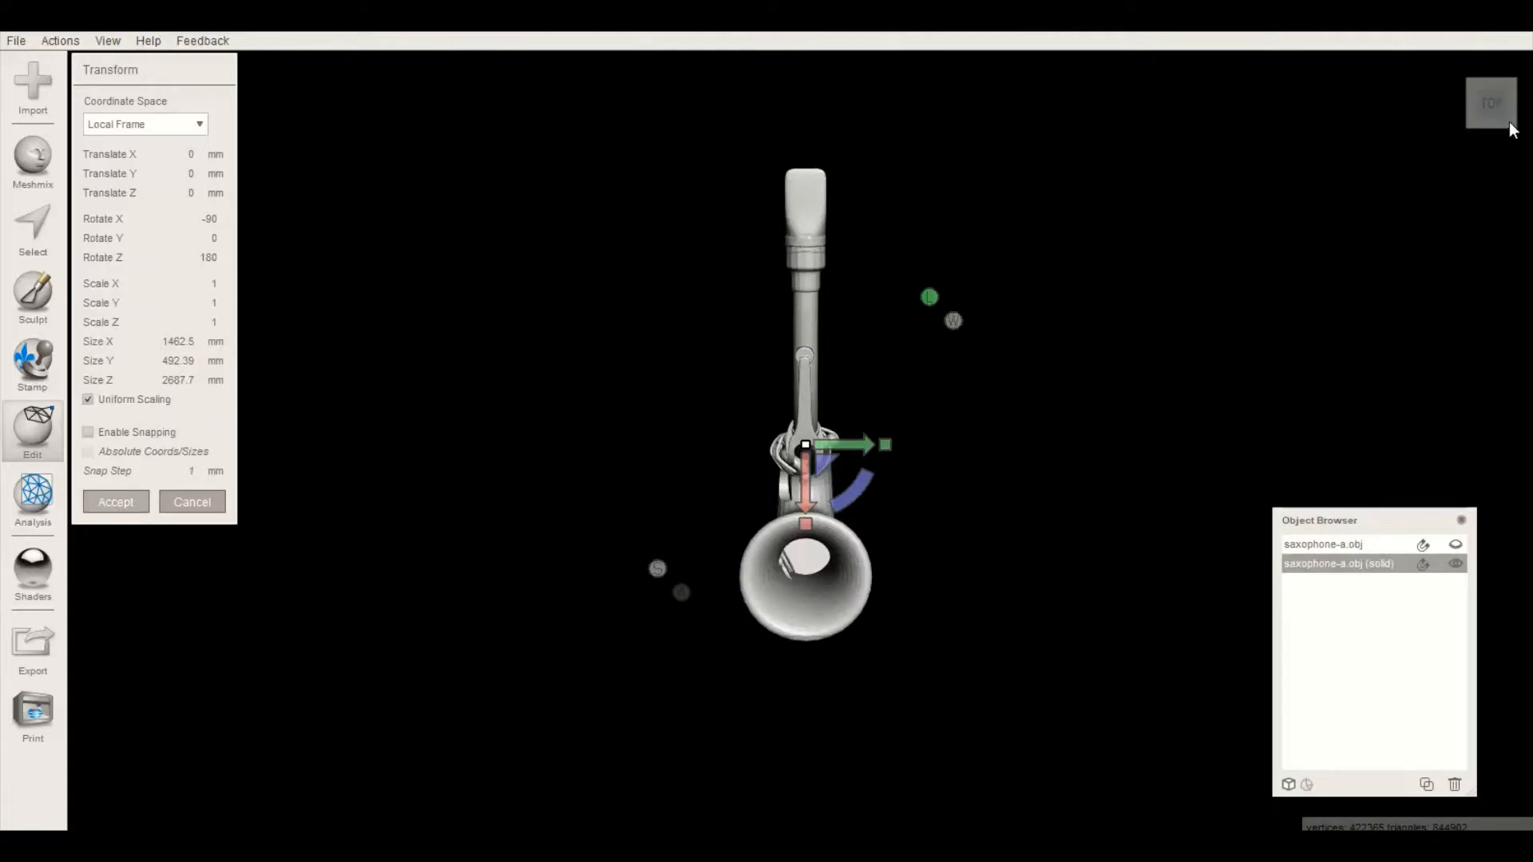
key("Return")
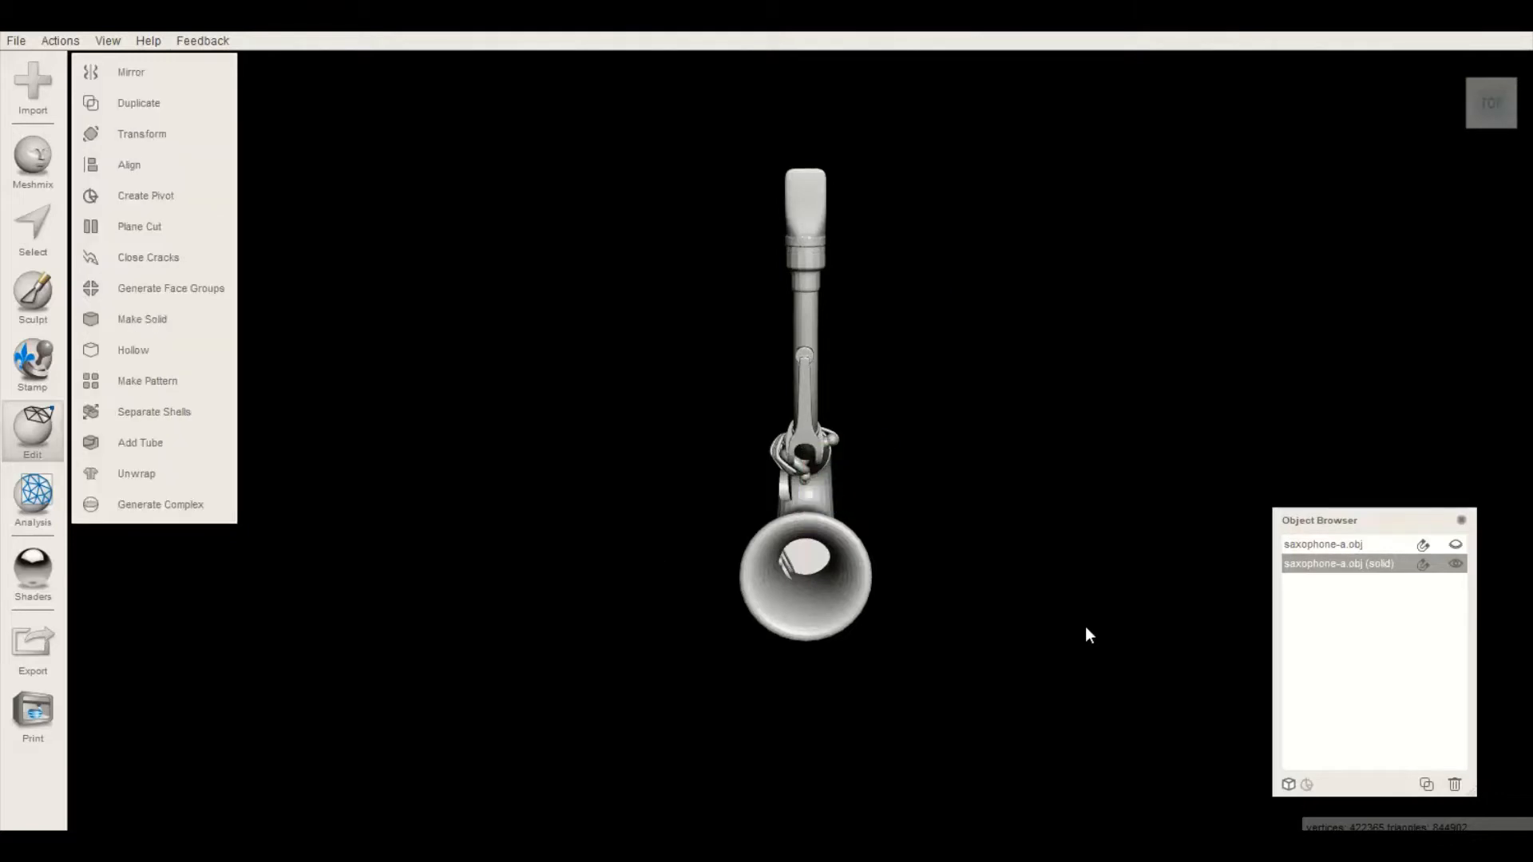
Set the viewport background colour to cyan (#00ffff)
key("space")
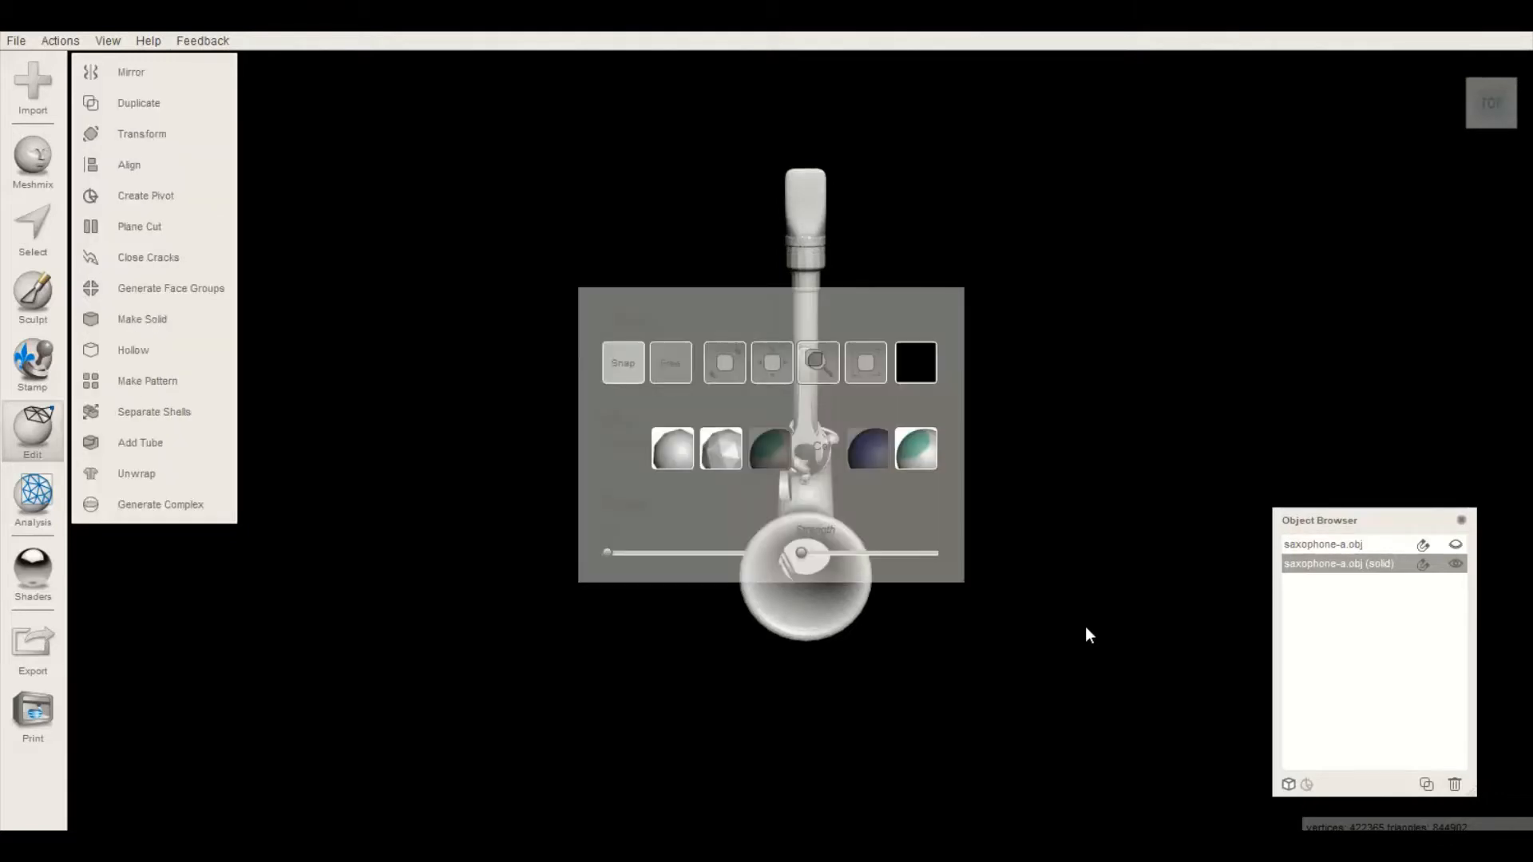
left_click(918, 366)
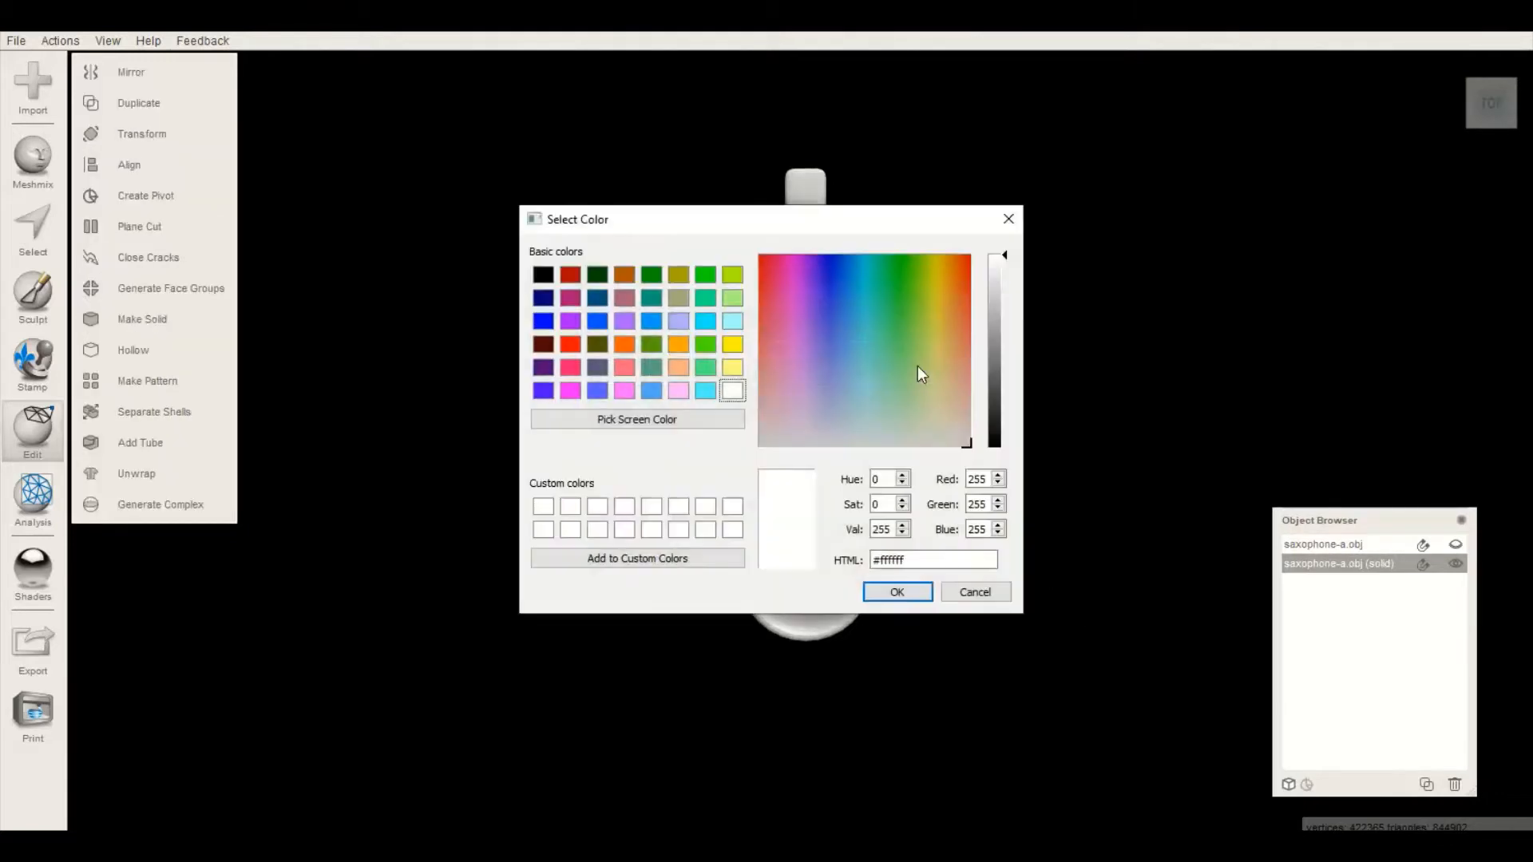
left_click(703, 320)
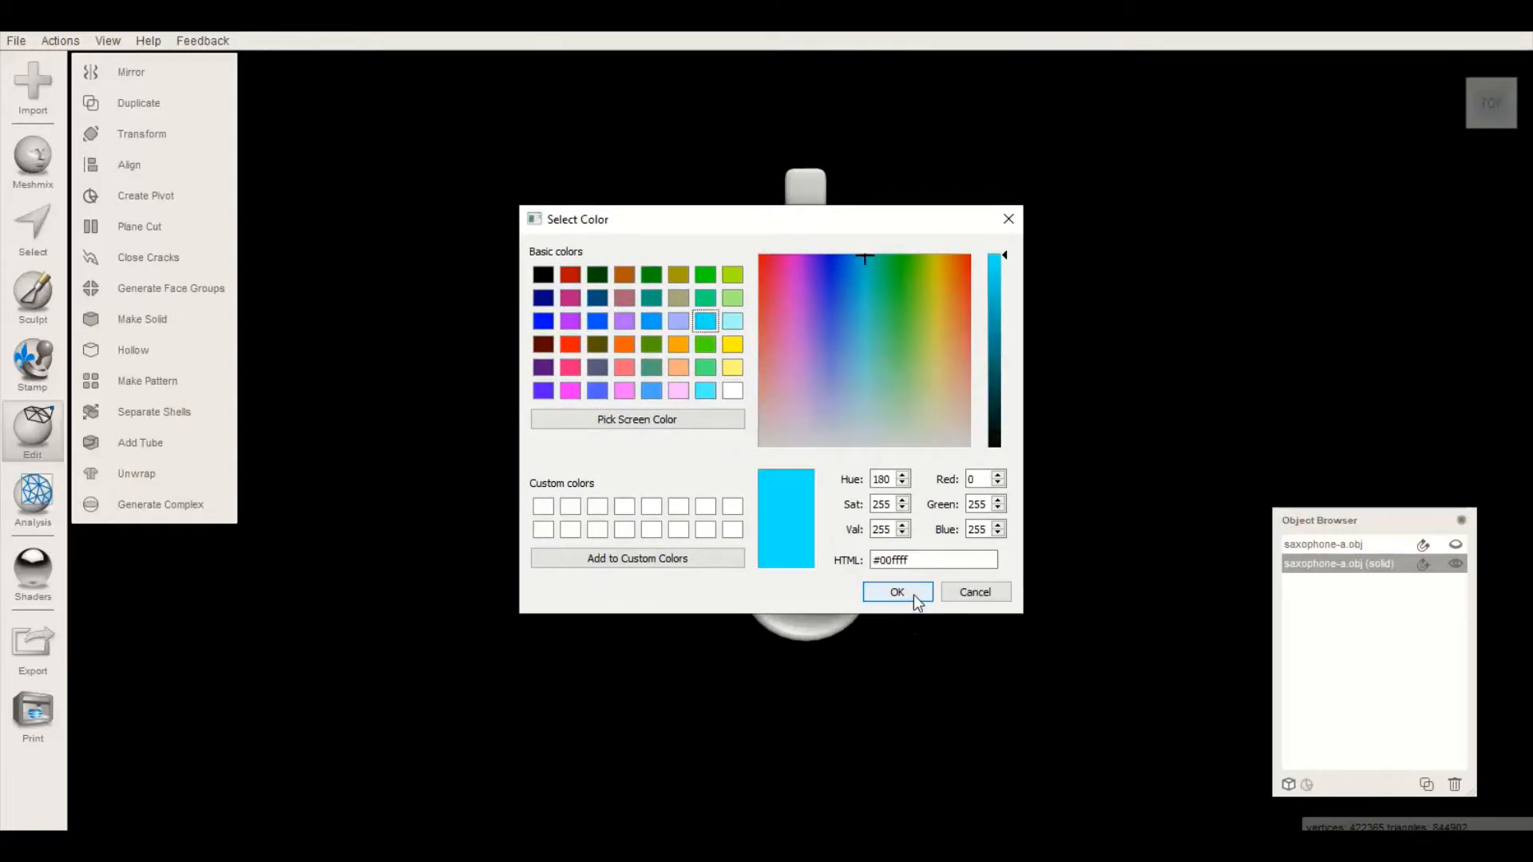
left_click(914, 595)
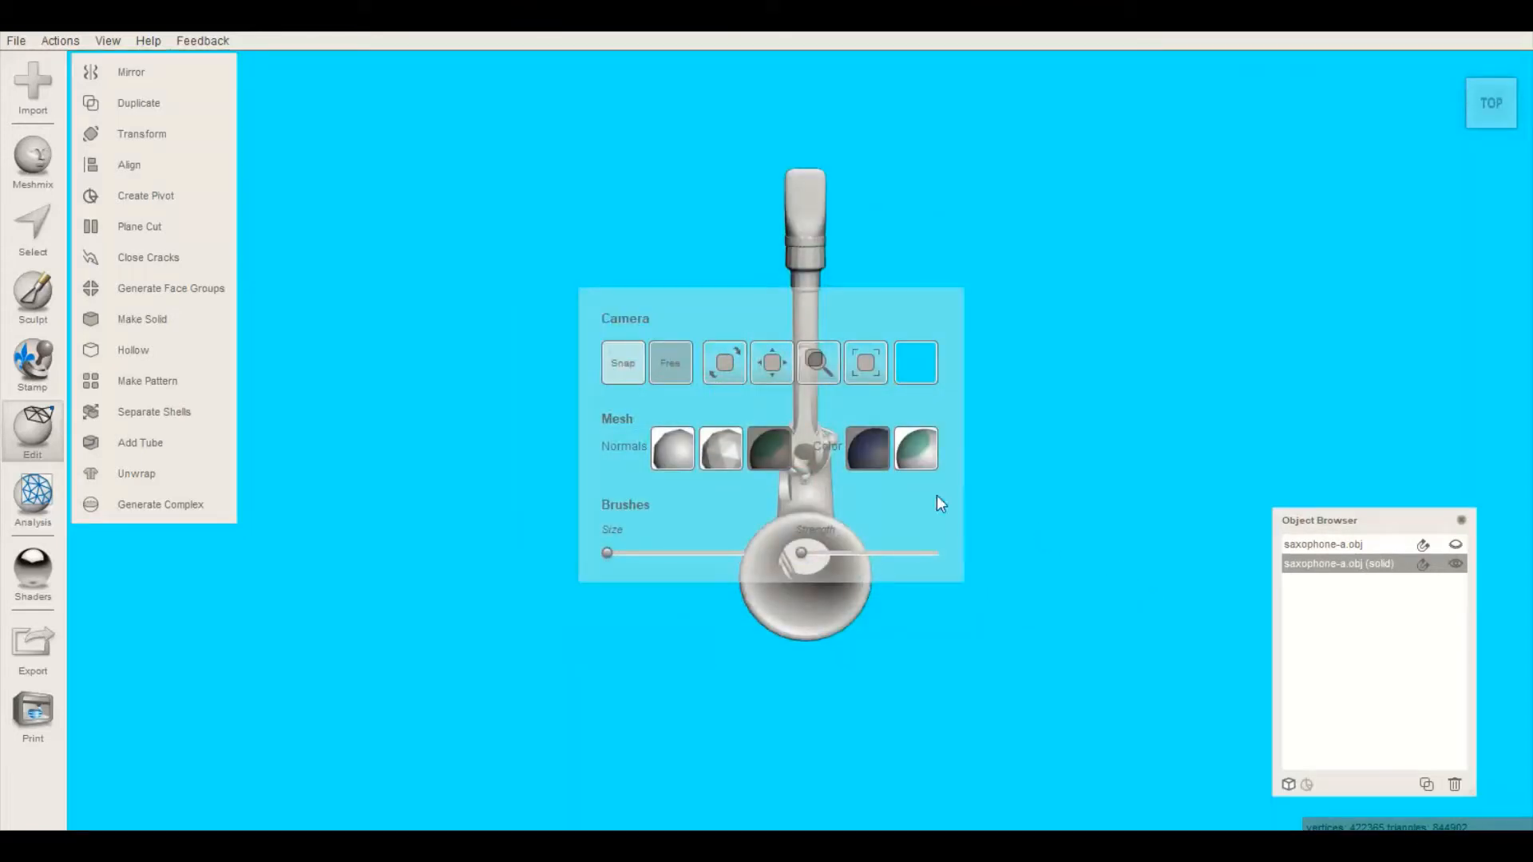
Change the viewport background colour to teal (#00aa7f)
left_click(914, 361)
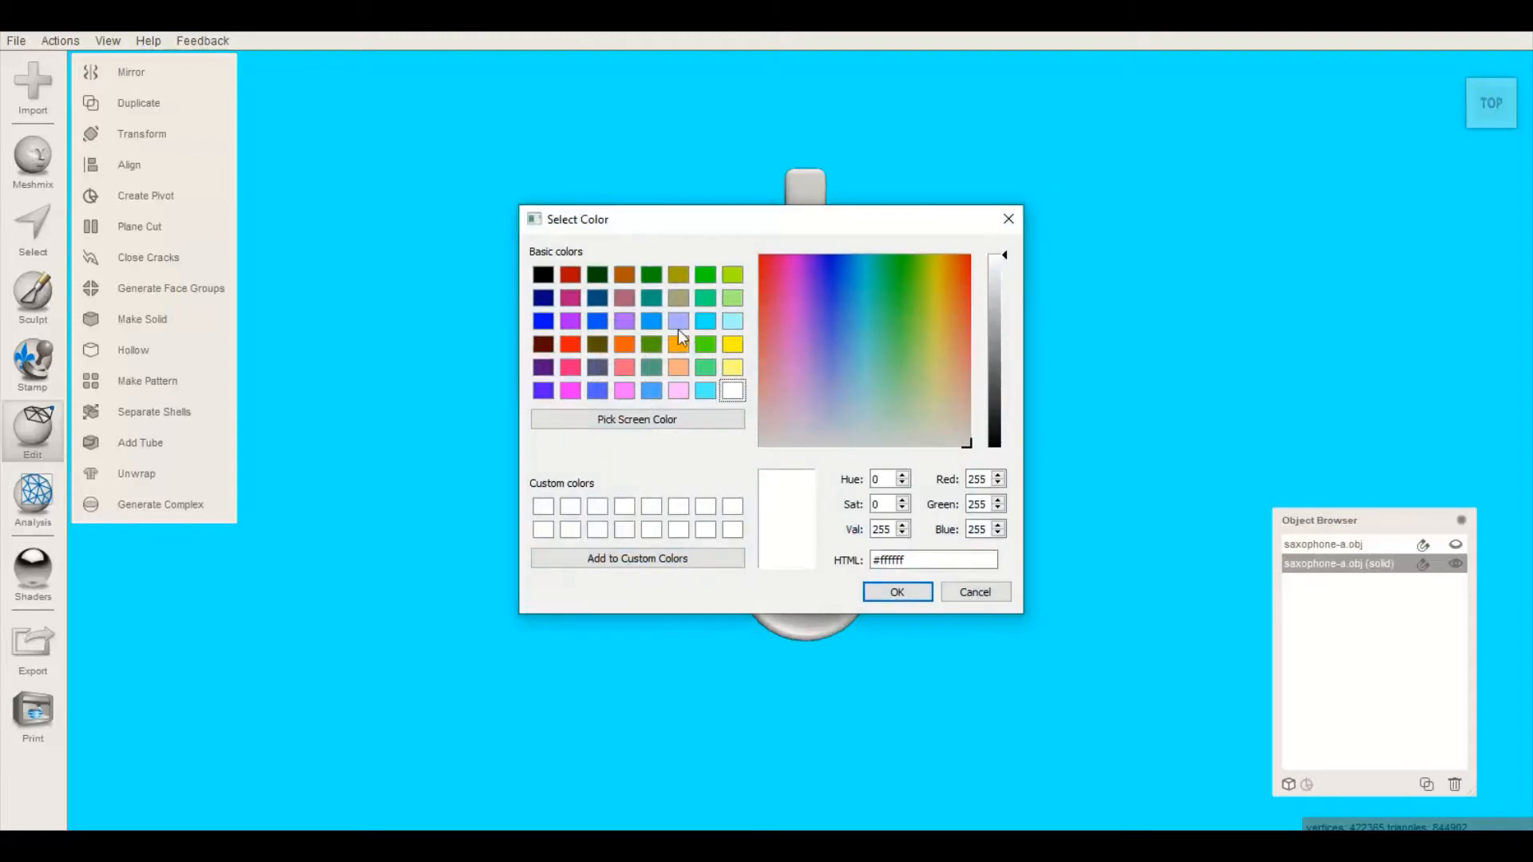
left_click(652, 299)
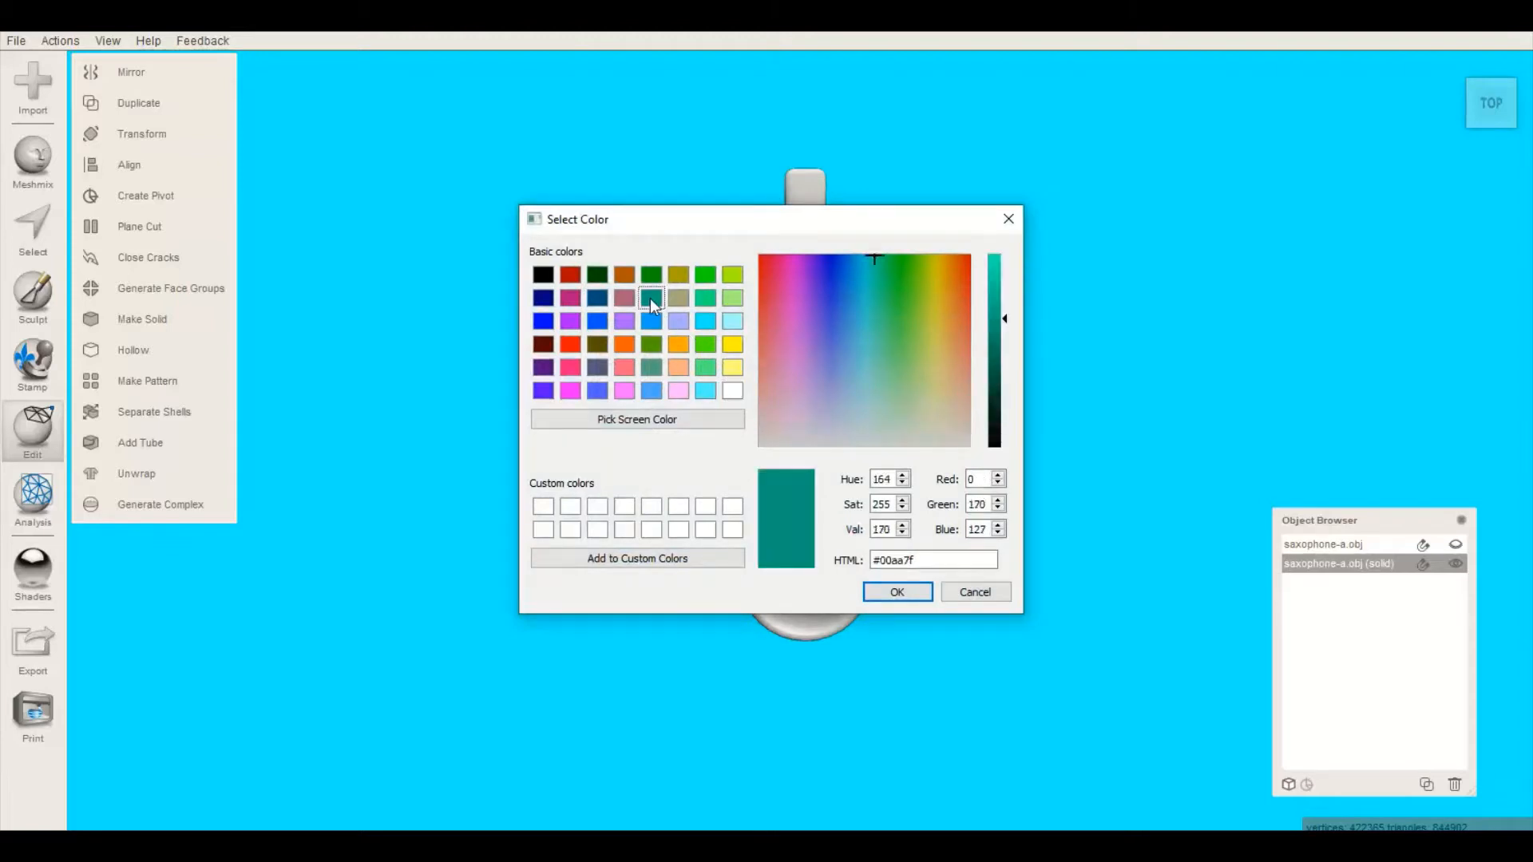
left_click(903, 592)
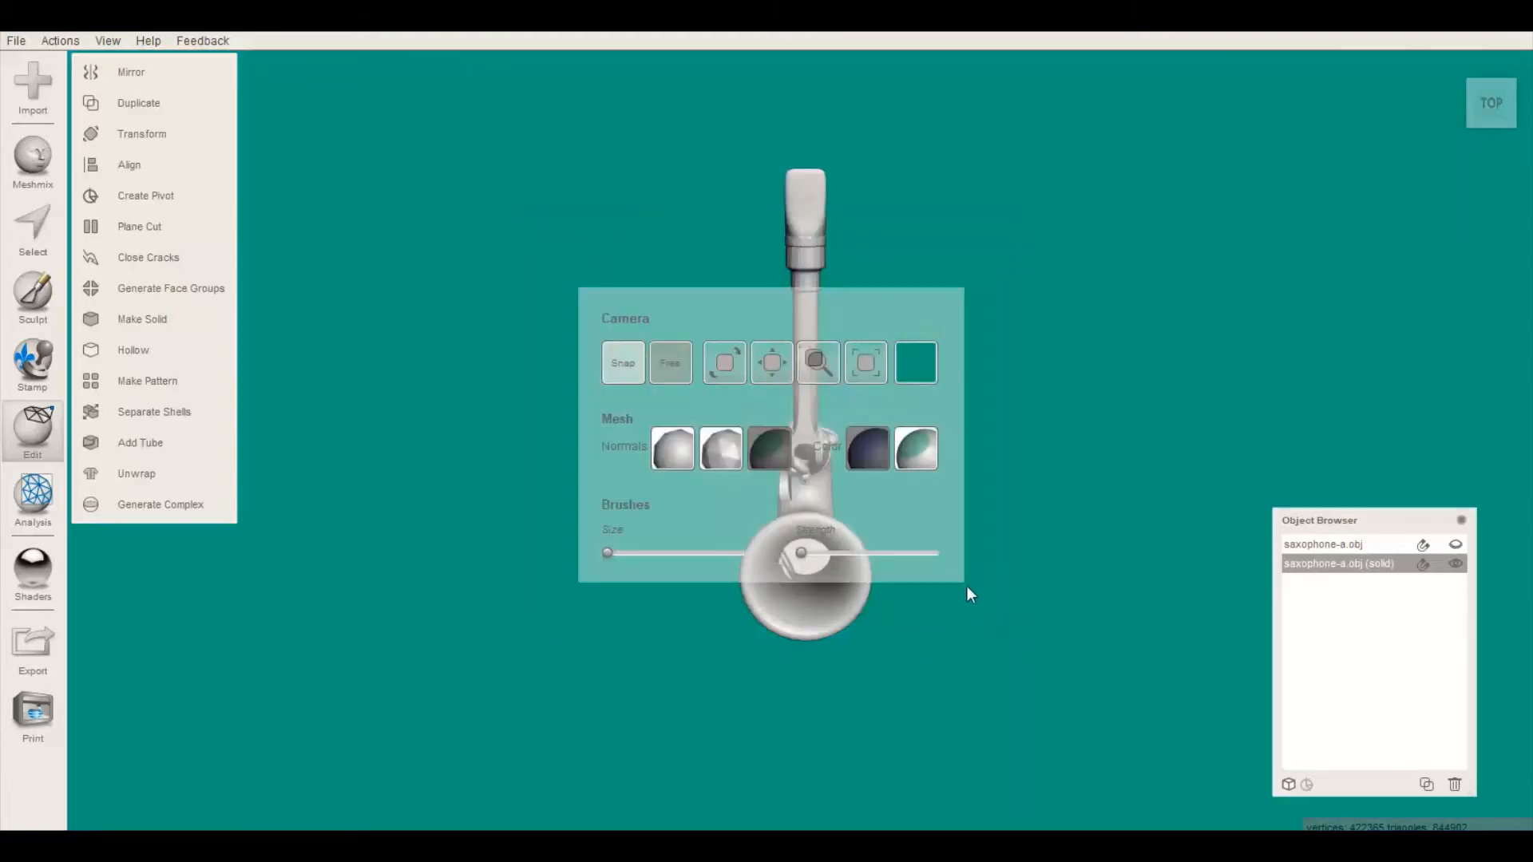
Change the viewport background colour to muted green (#55aa7f)
left_click(910, 357)
left_click(650, 368)
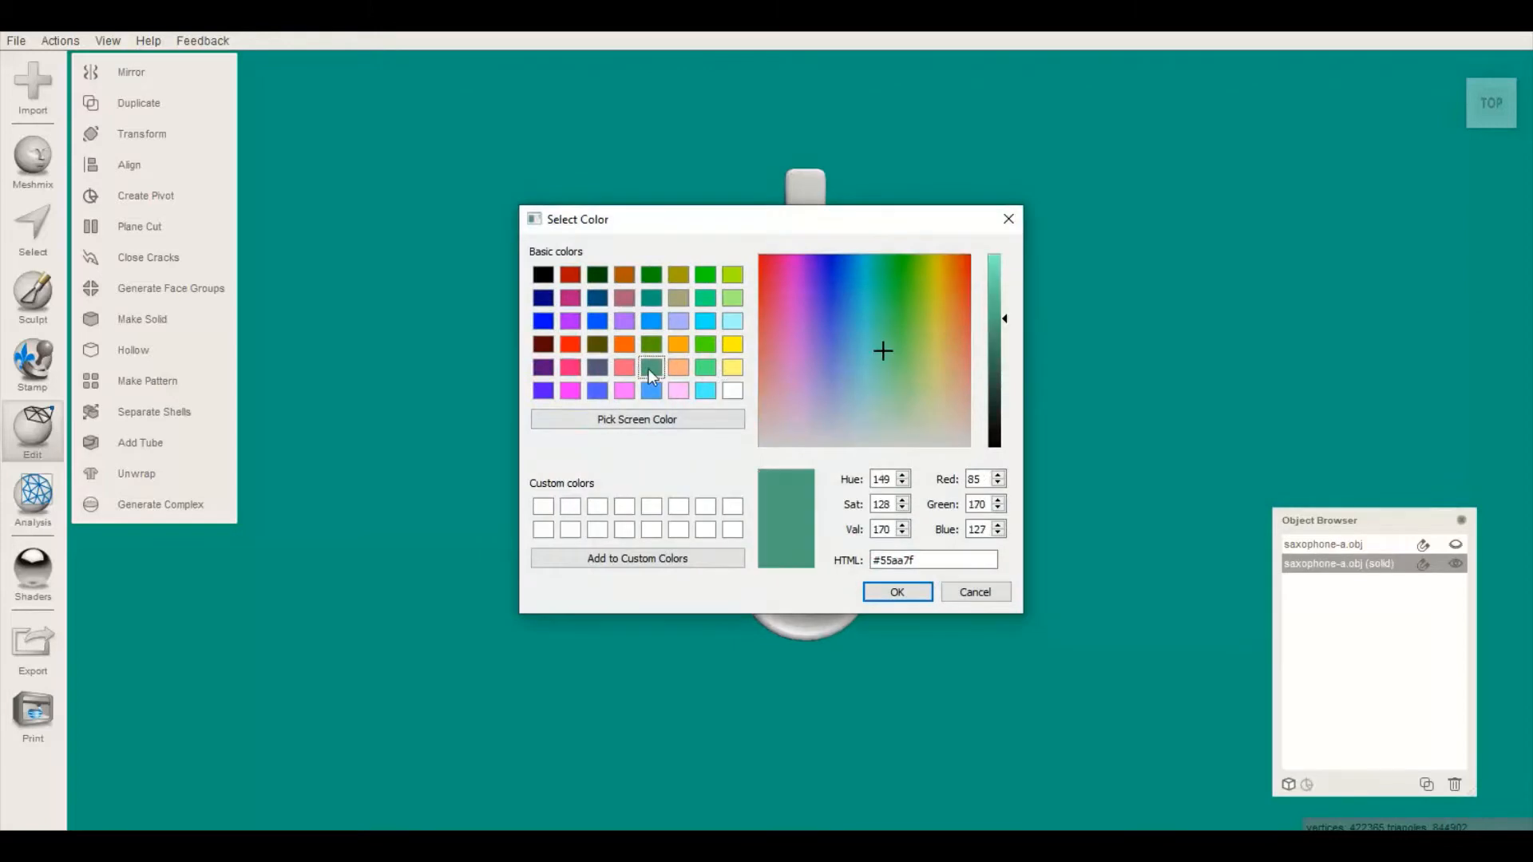
left_click(897, 592)
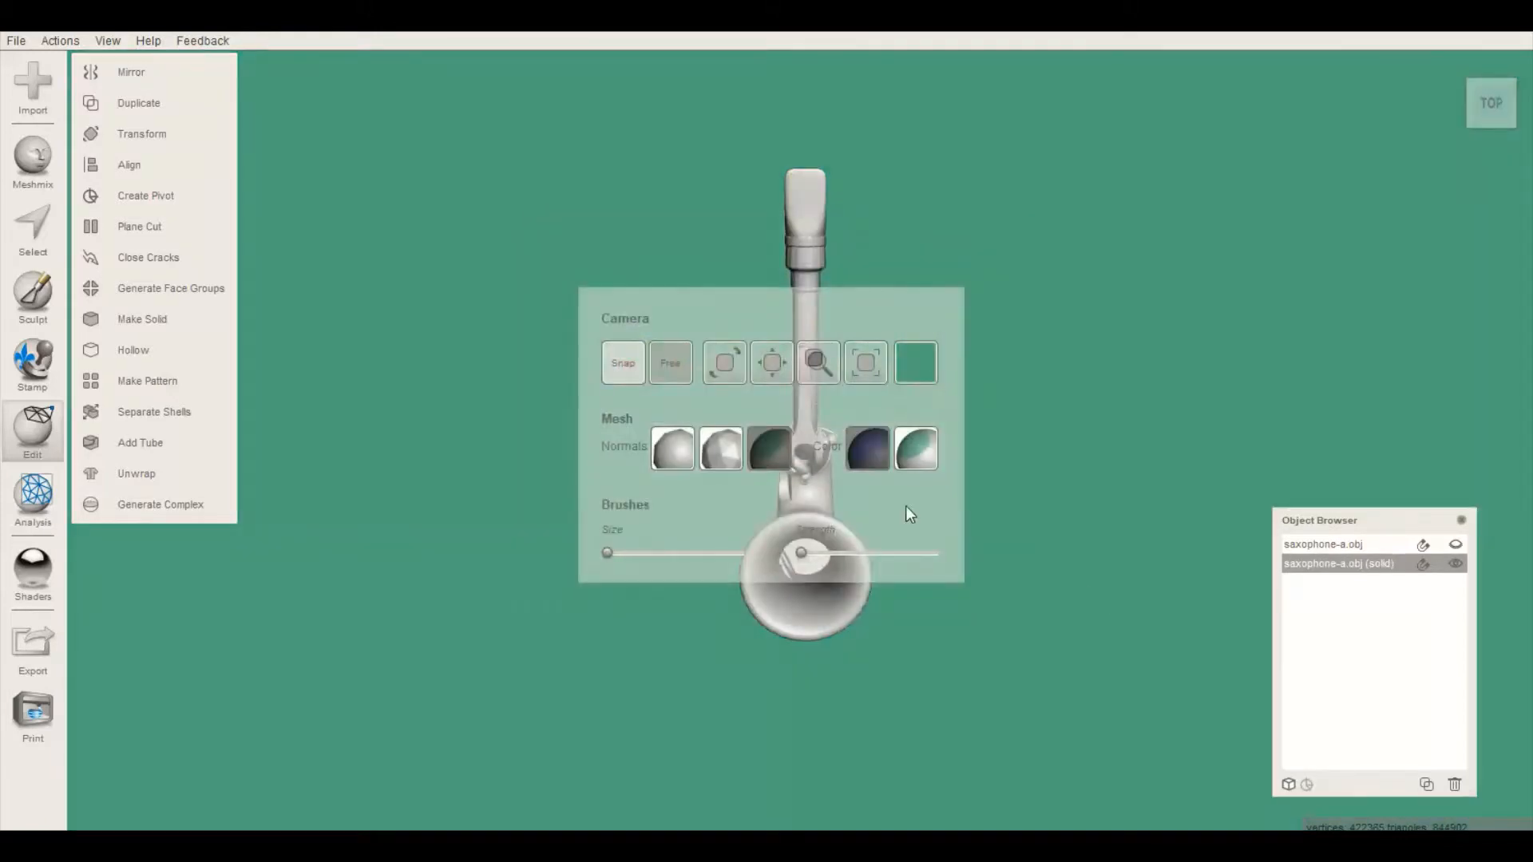
Set the viewport background colour to mid grey (#888888) by darkening white
left_click(907, 364)
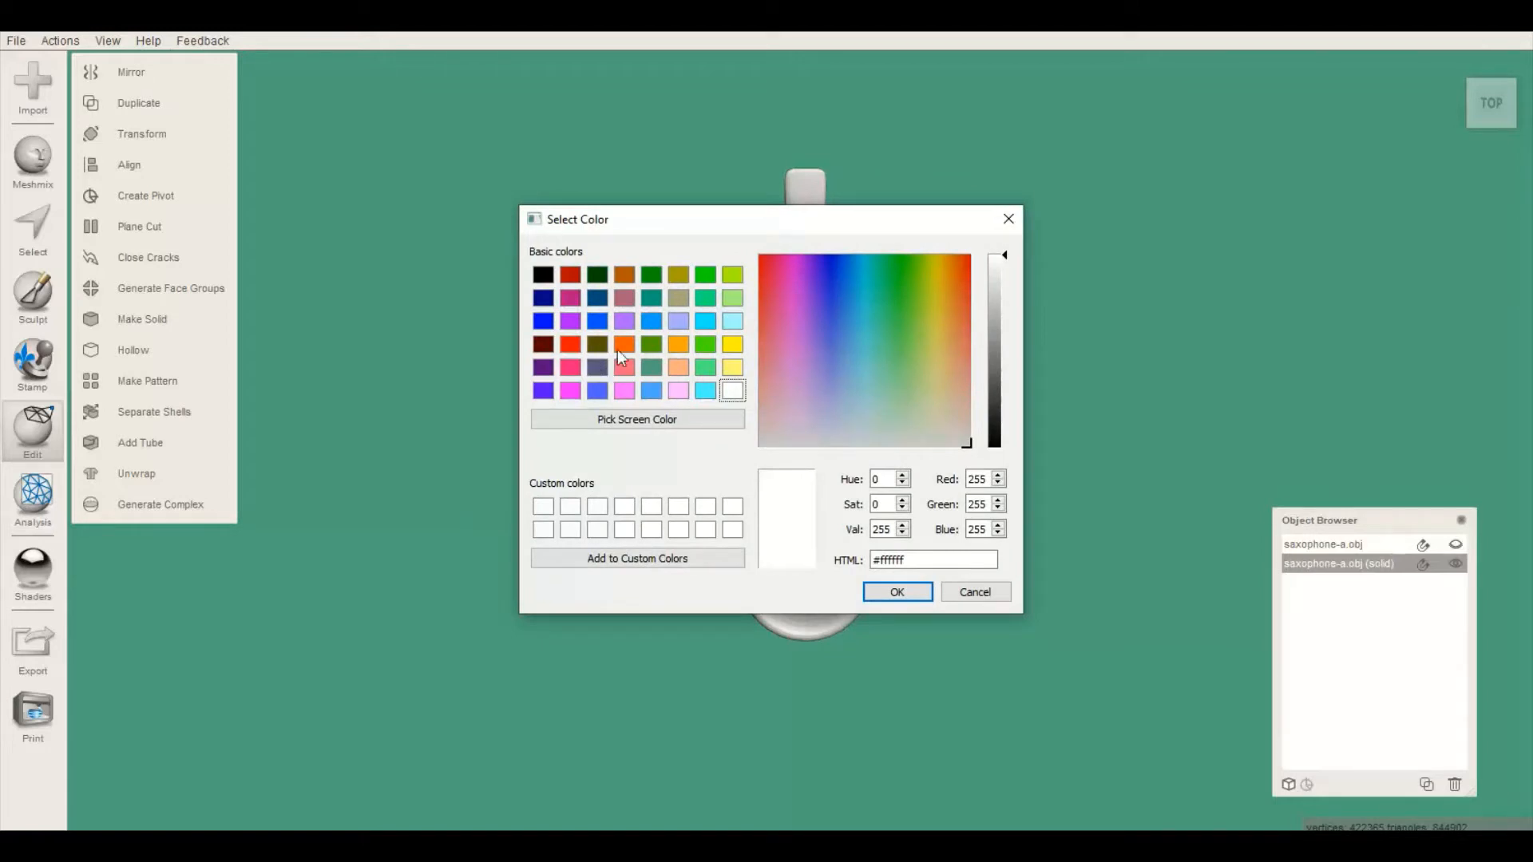
left_click(995, 345)
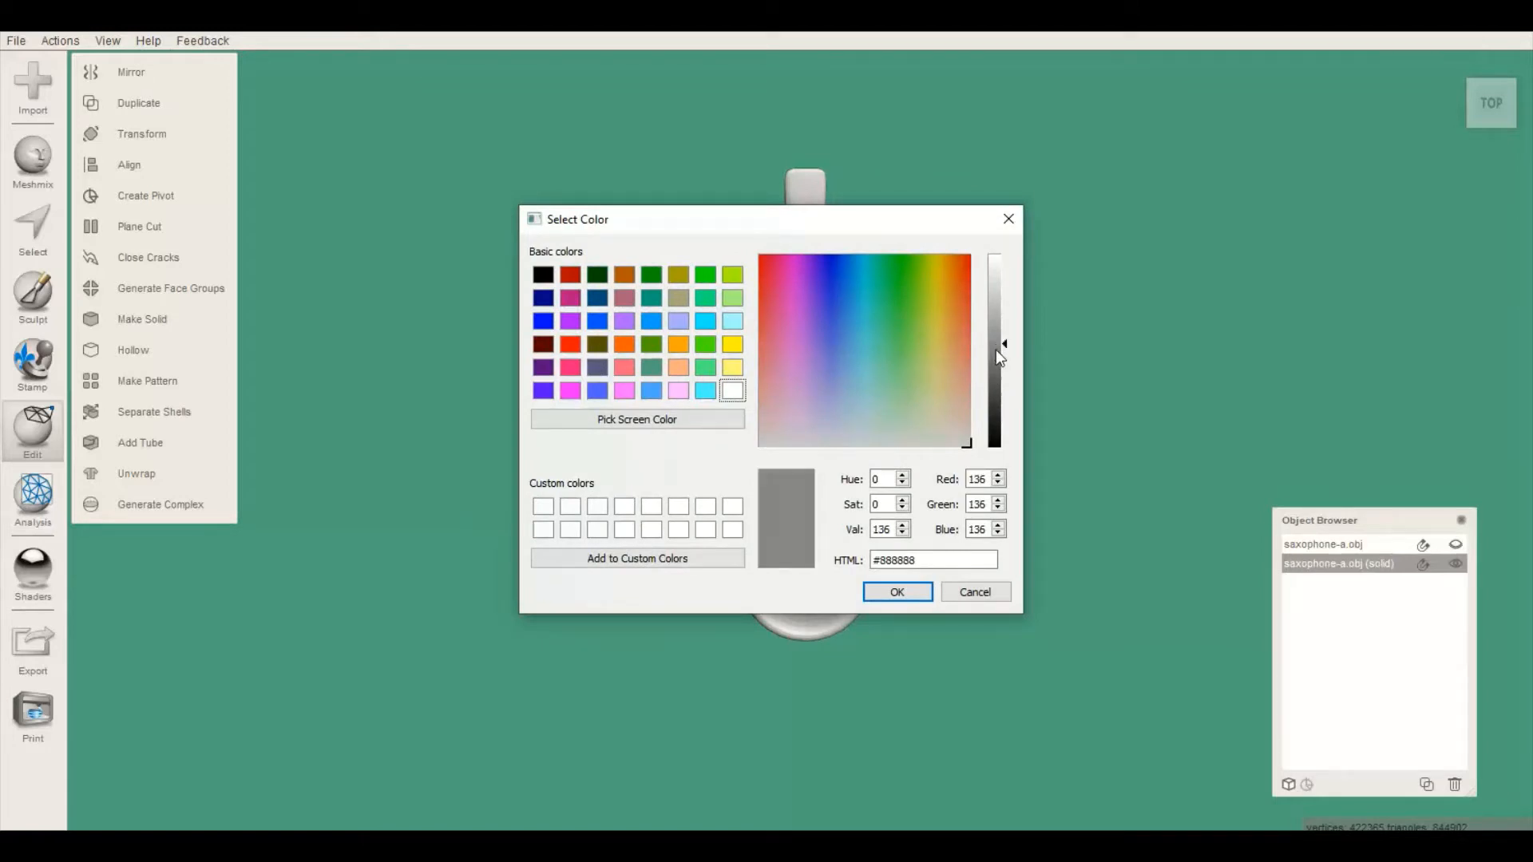
left_click(895, 595)
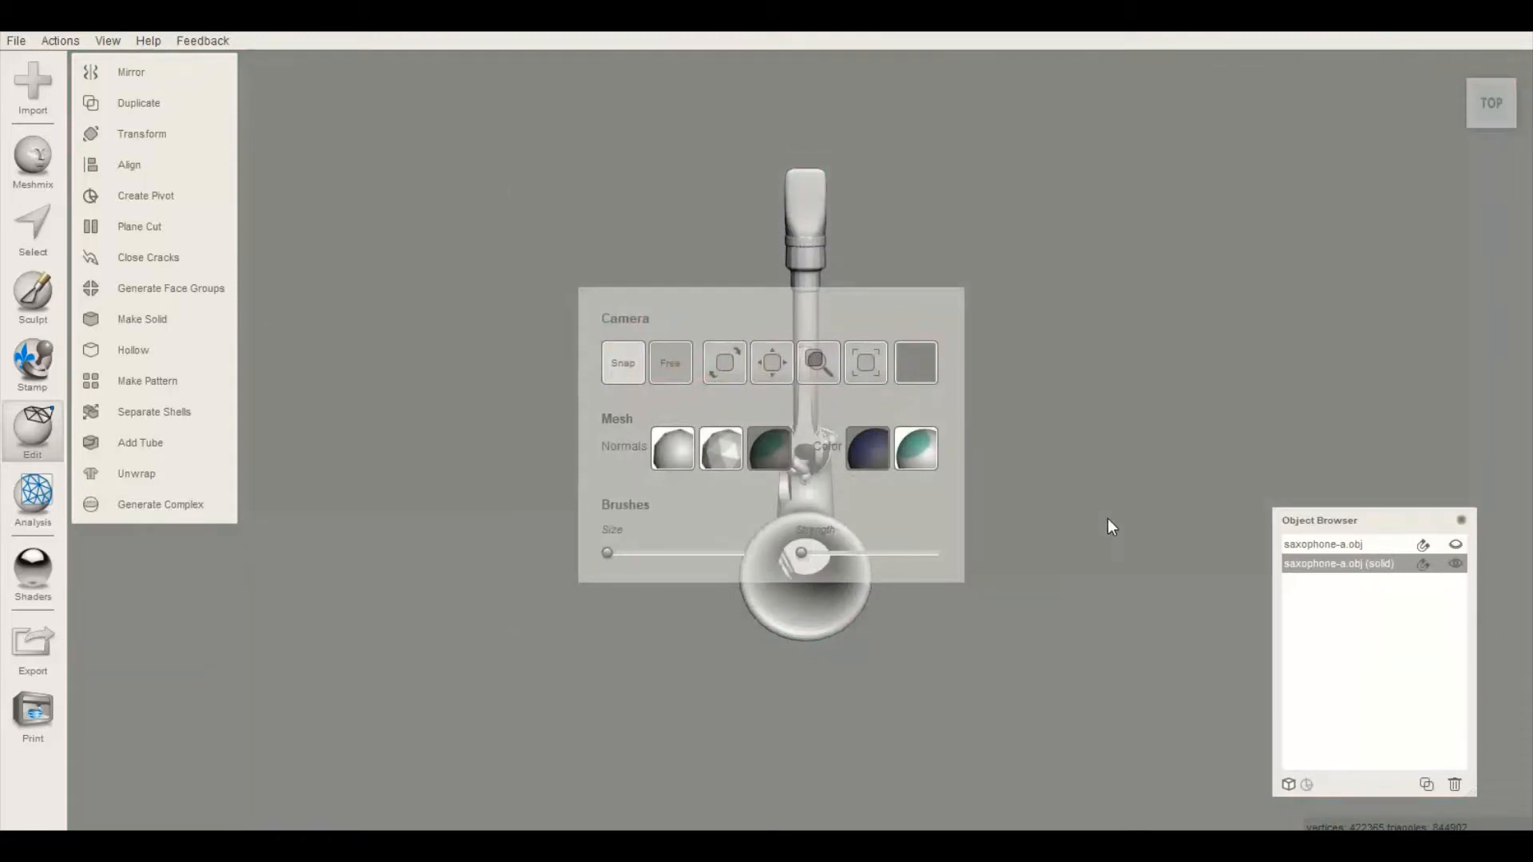
Set the viewport background colour to bright blue (#00aaff) and dismiss the view settings
left_click(911, 362)
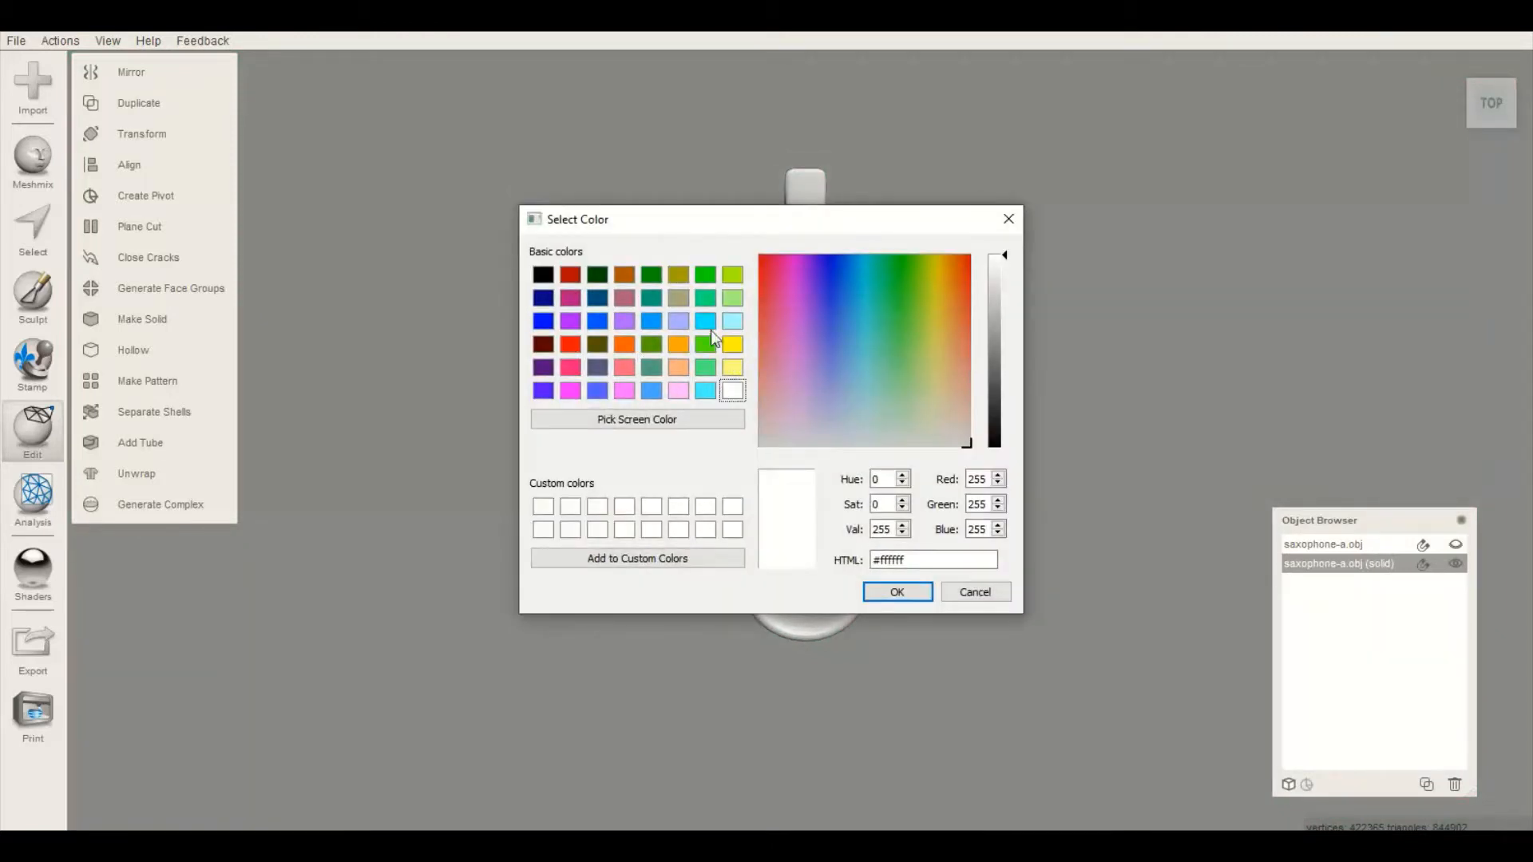
left_click(651, 322)
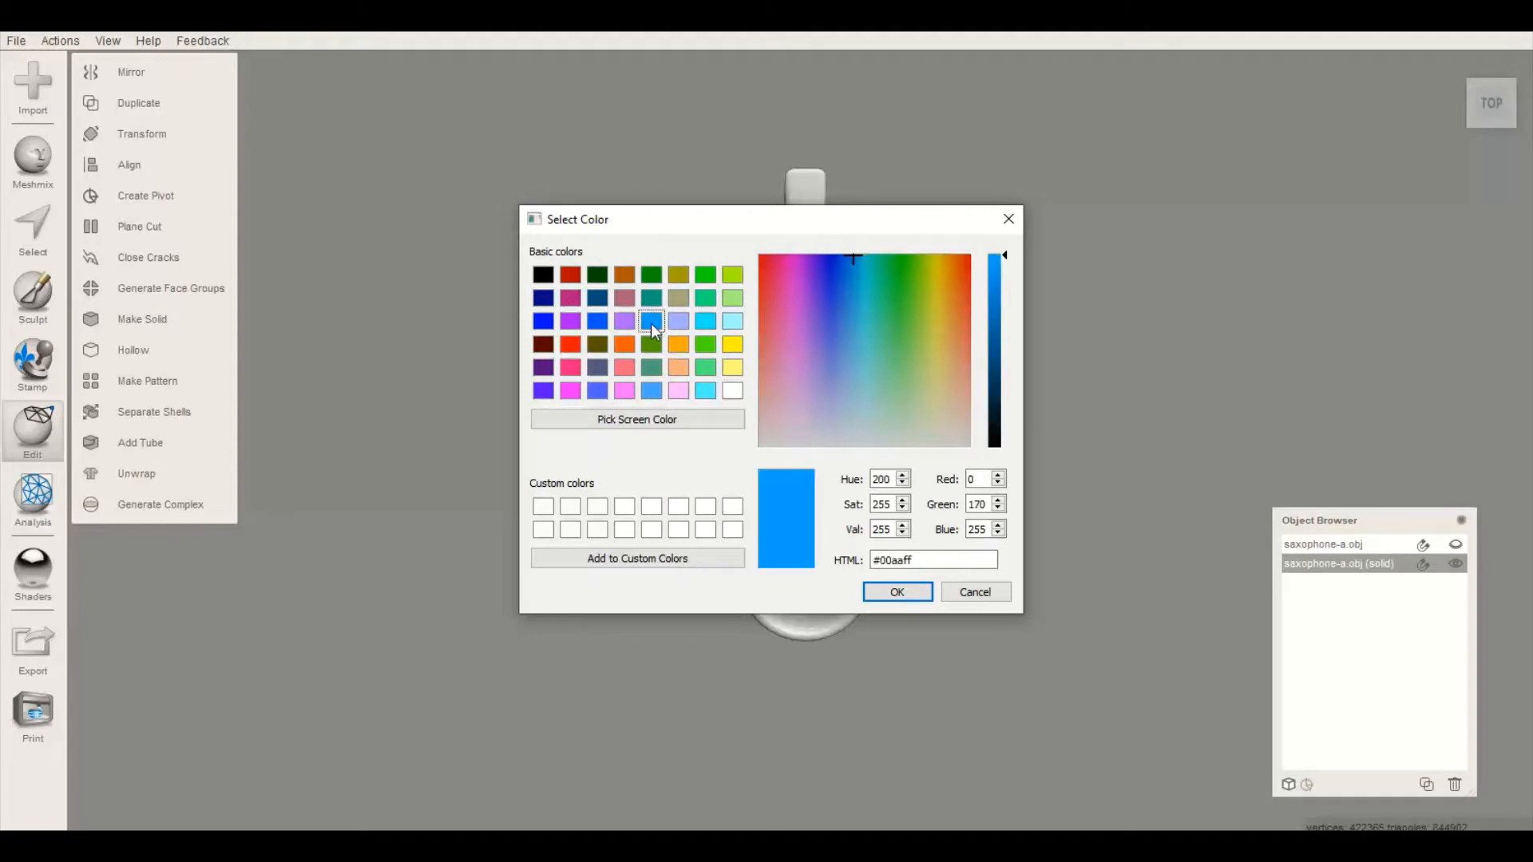
left_click(896, 591)
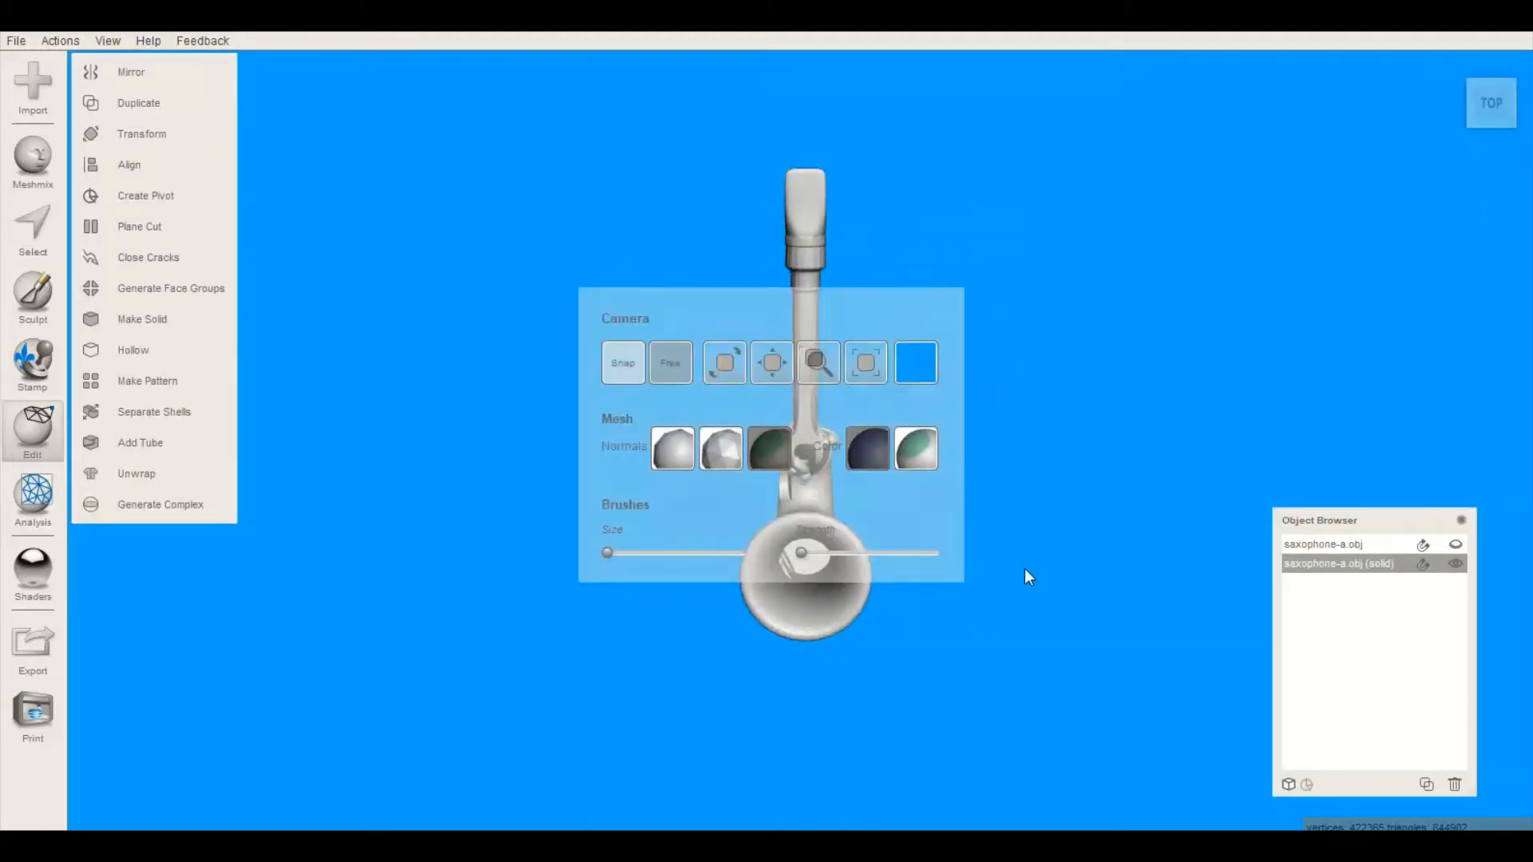
key("space")
Examine the upright saxophone from the right, back, front and left against the new background
right_click_drag(1023, 551, 717, 548)
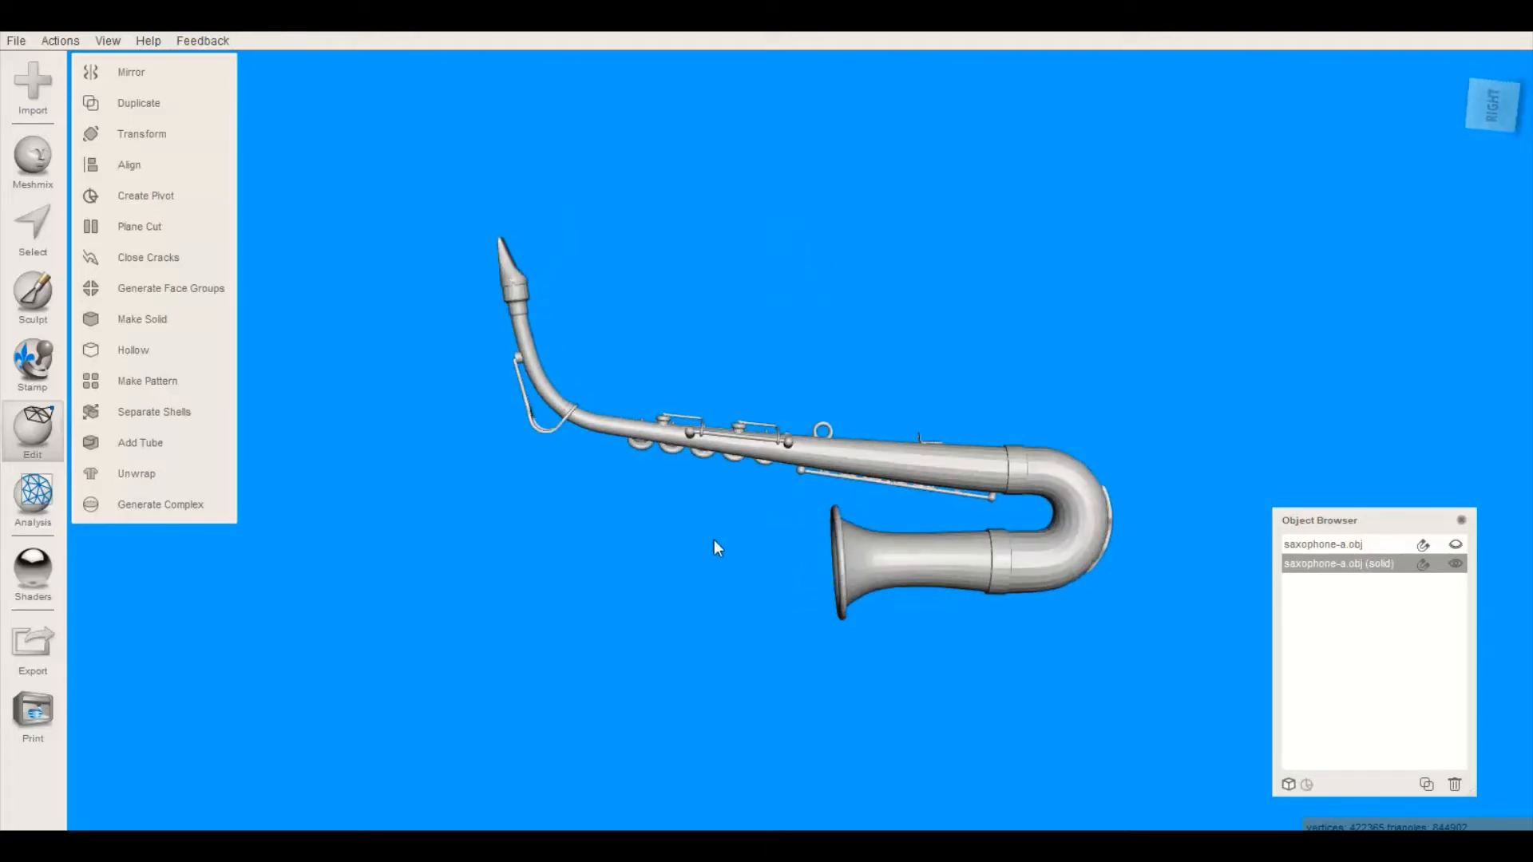
left_click(1488, 108)
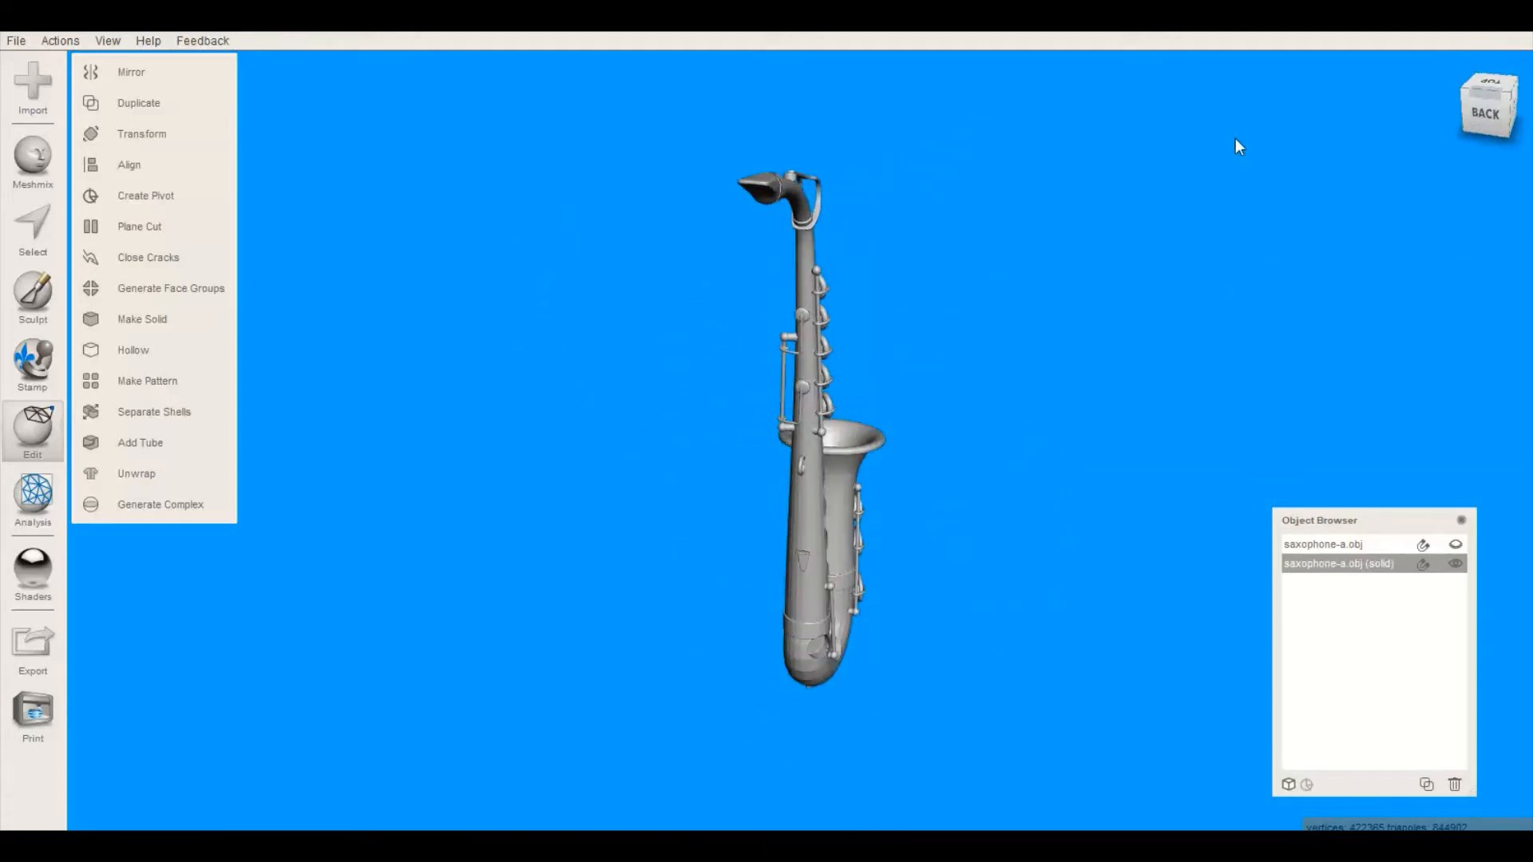
left_click(1484, 112)
right_click_drag(1312, 100, 1099, 103)
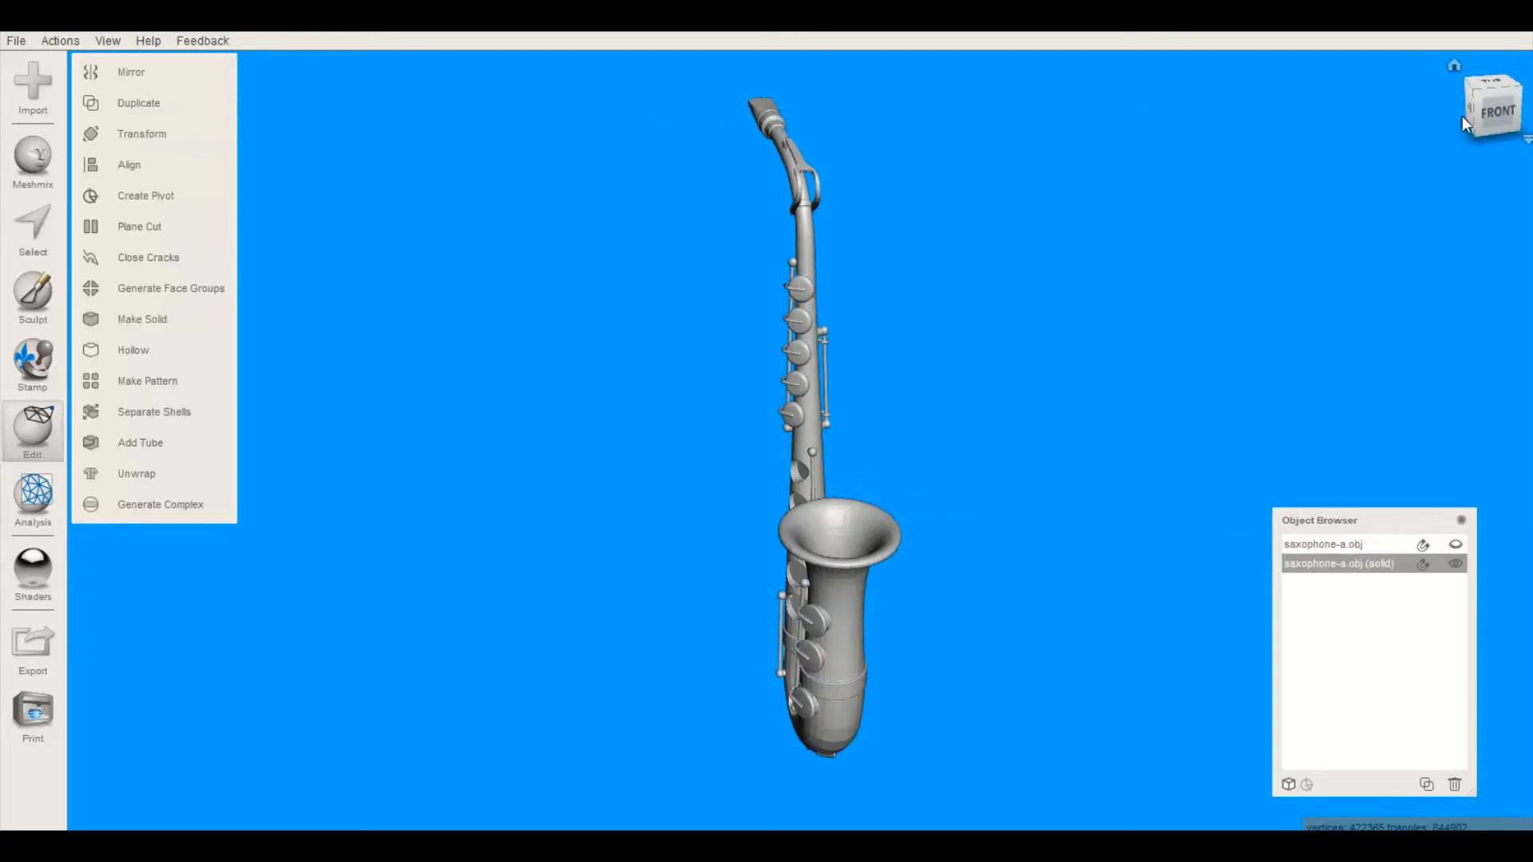
left_click(1493, 109)
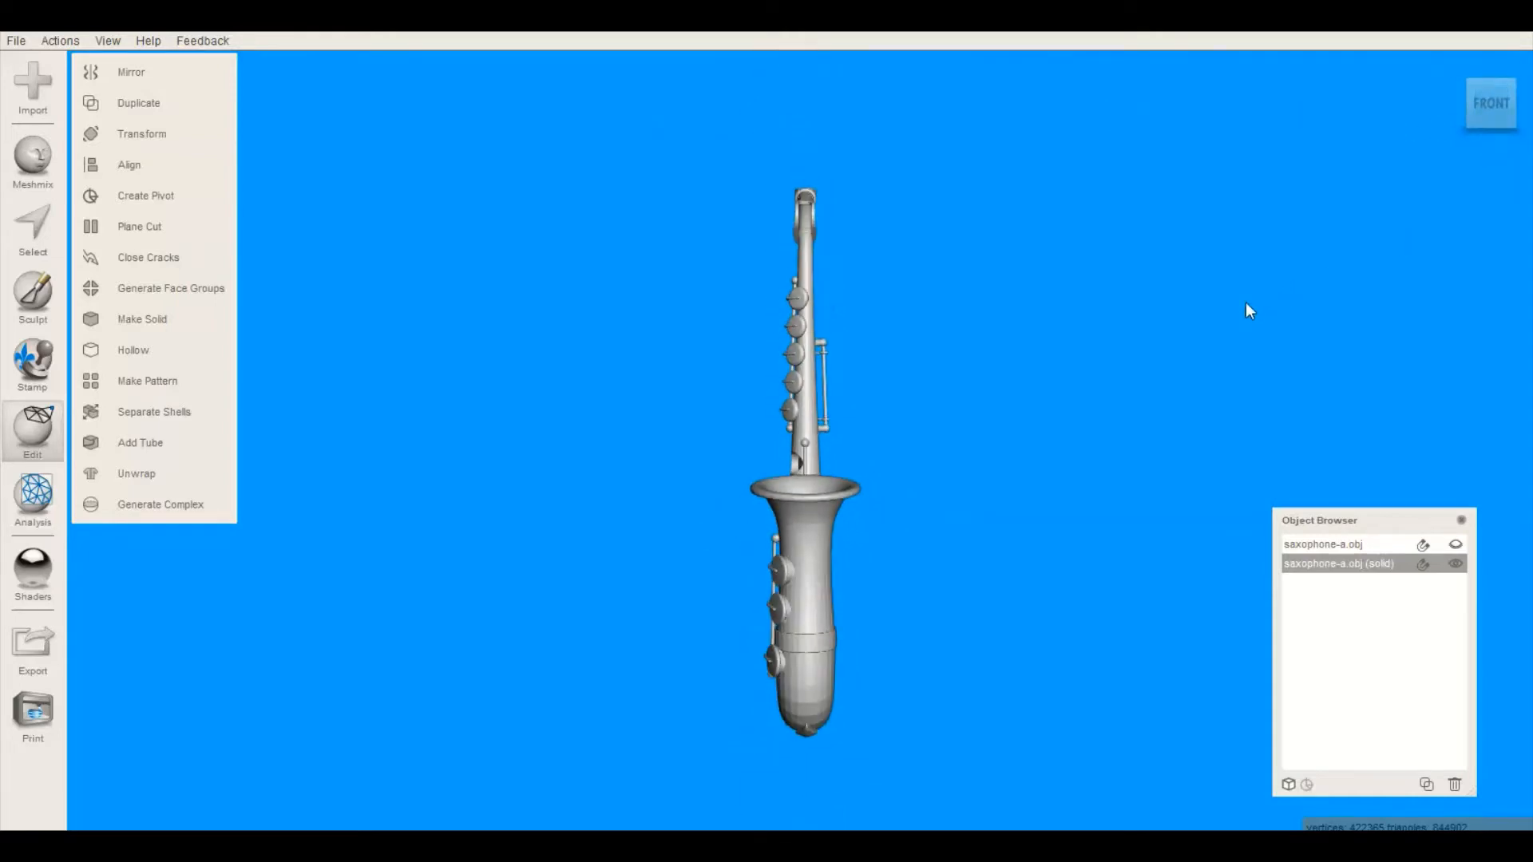
right_click_drag(1246, 302, 990, 312)
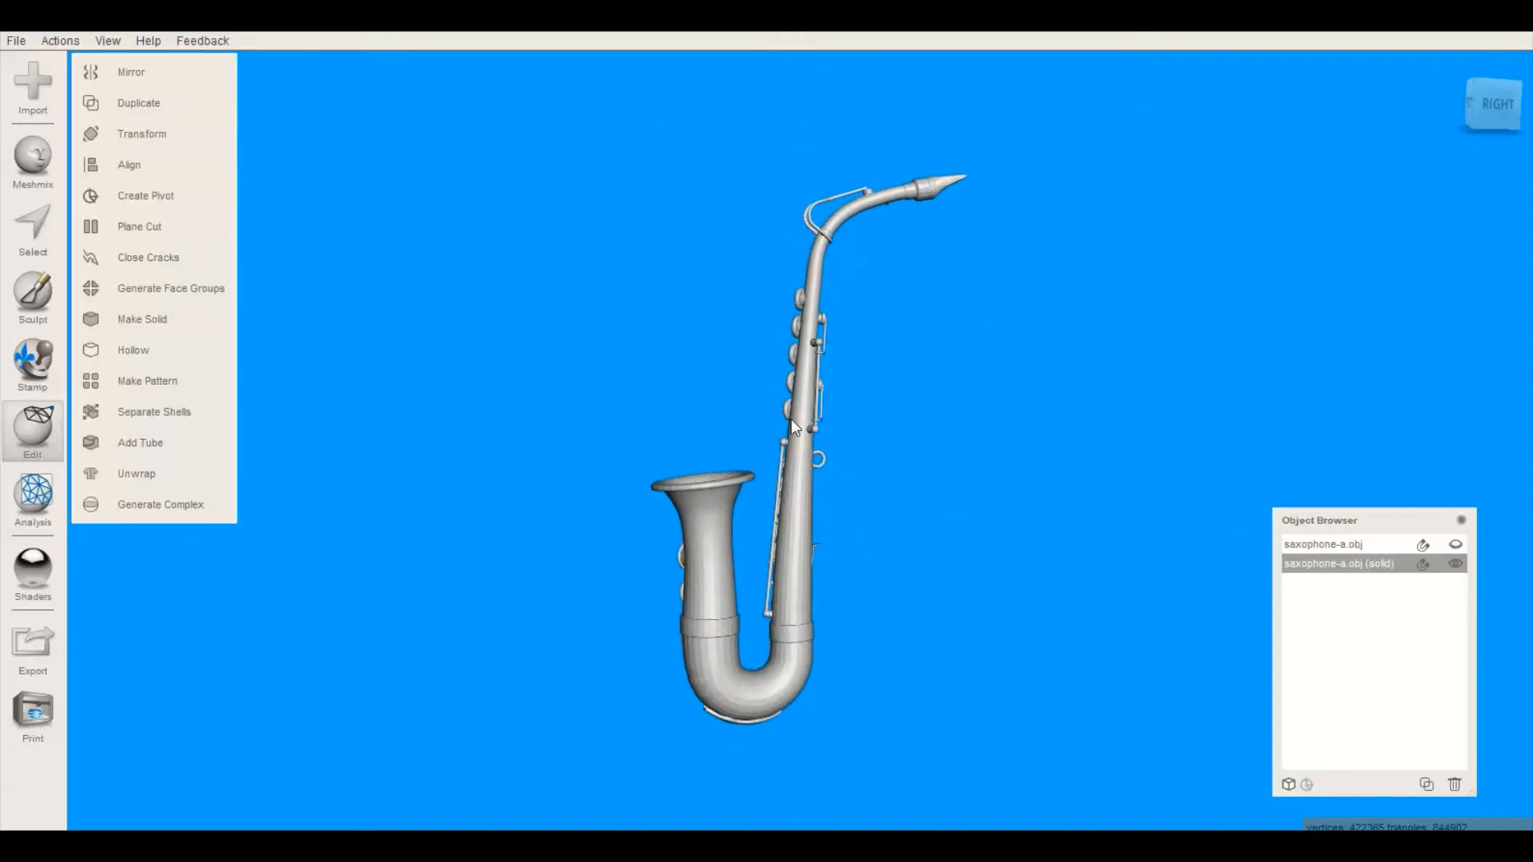
scroll(739, 380, "down", 1)
right_click_drag(739, 380, 847, 400)
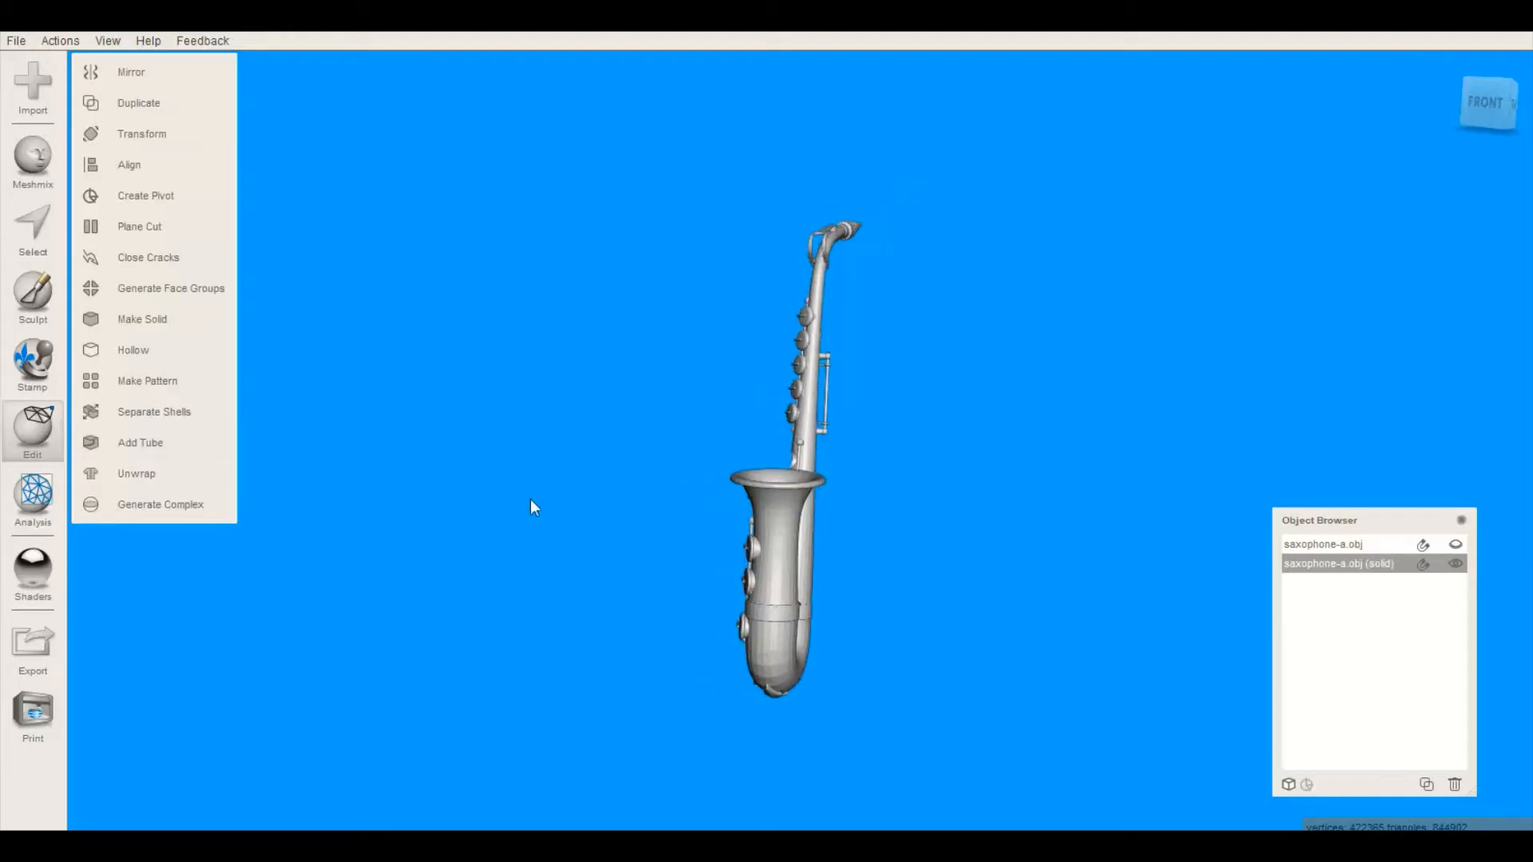
right_click_drag(960, 630, 973, 562)
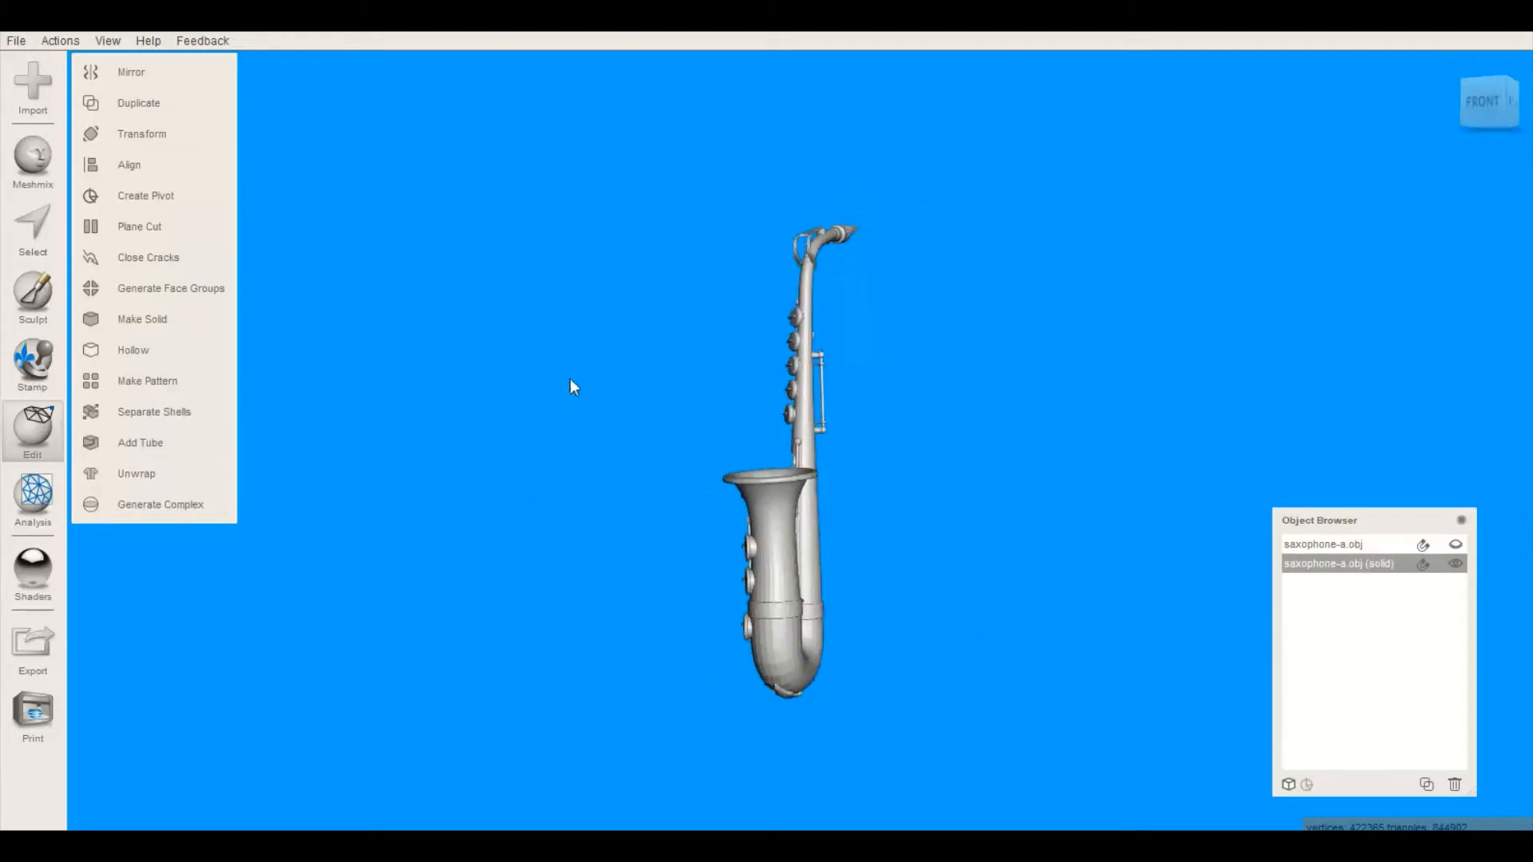
right_click_drag(570, 380, 918, 411)
Append the ceratosaurus mesh to the scene and accept scaling it up to match the saxophone
left_click(36, 81)
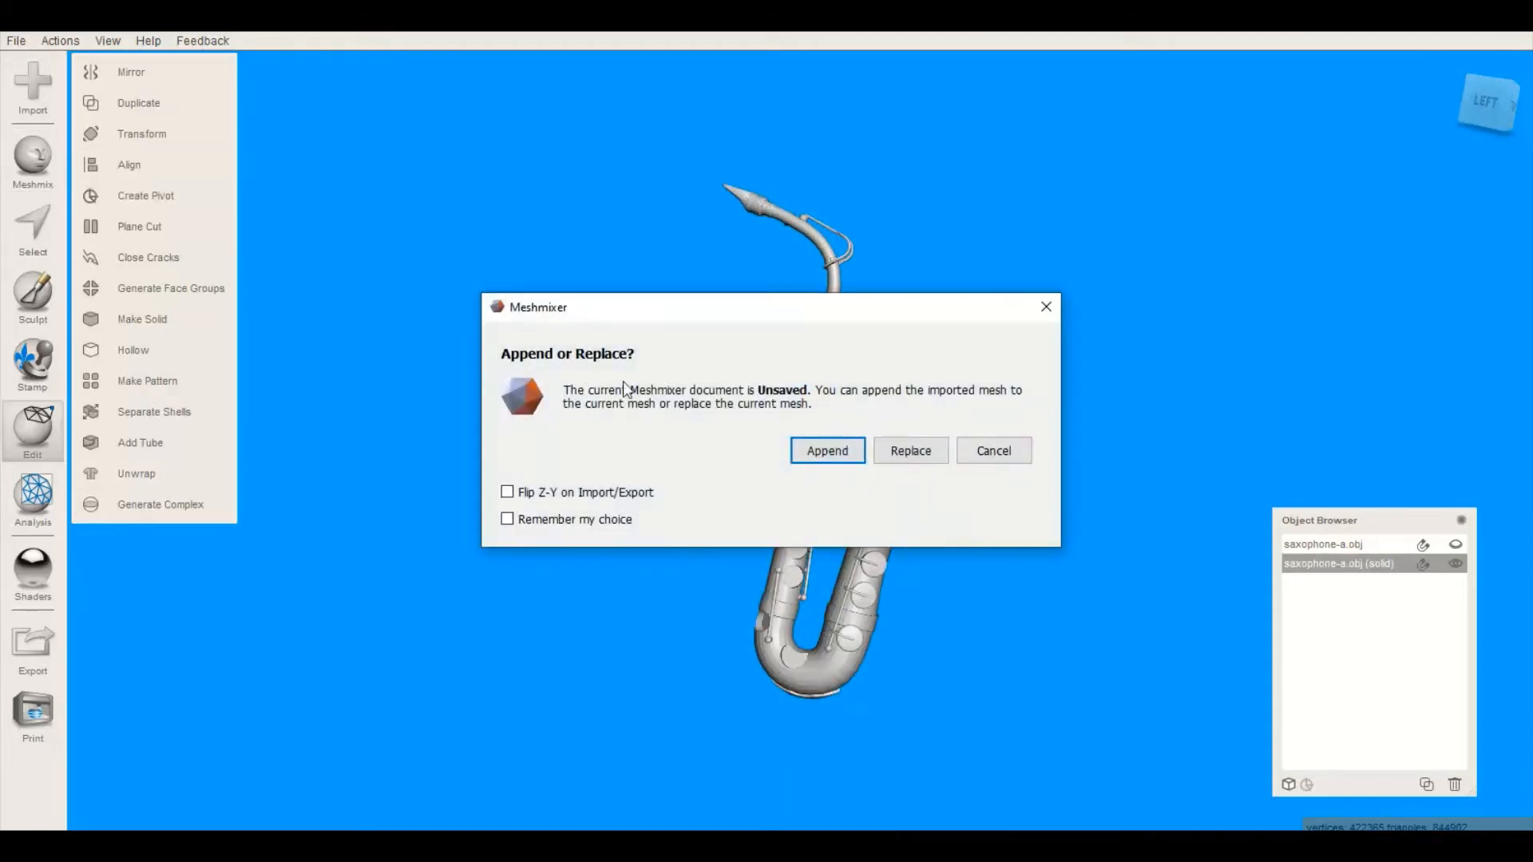
left_click(826, 451)
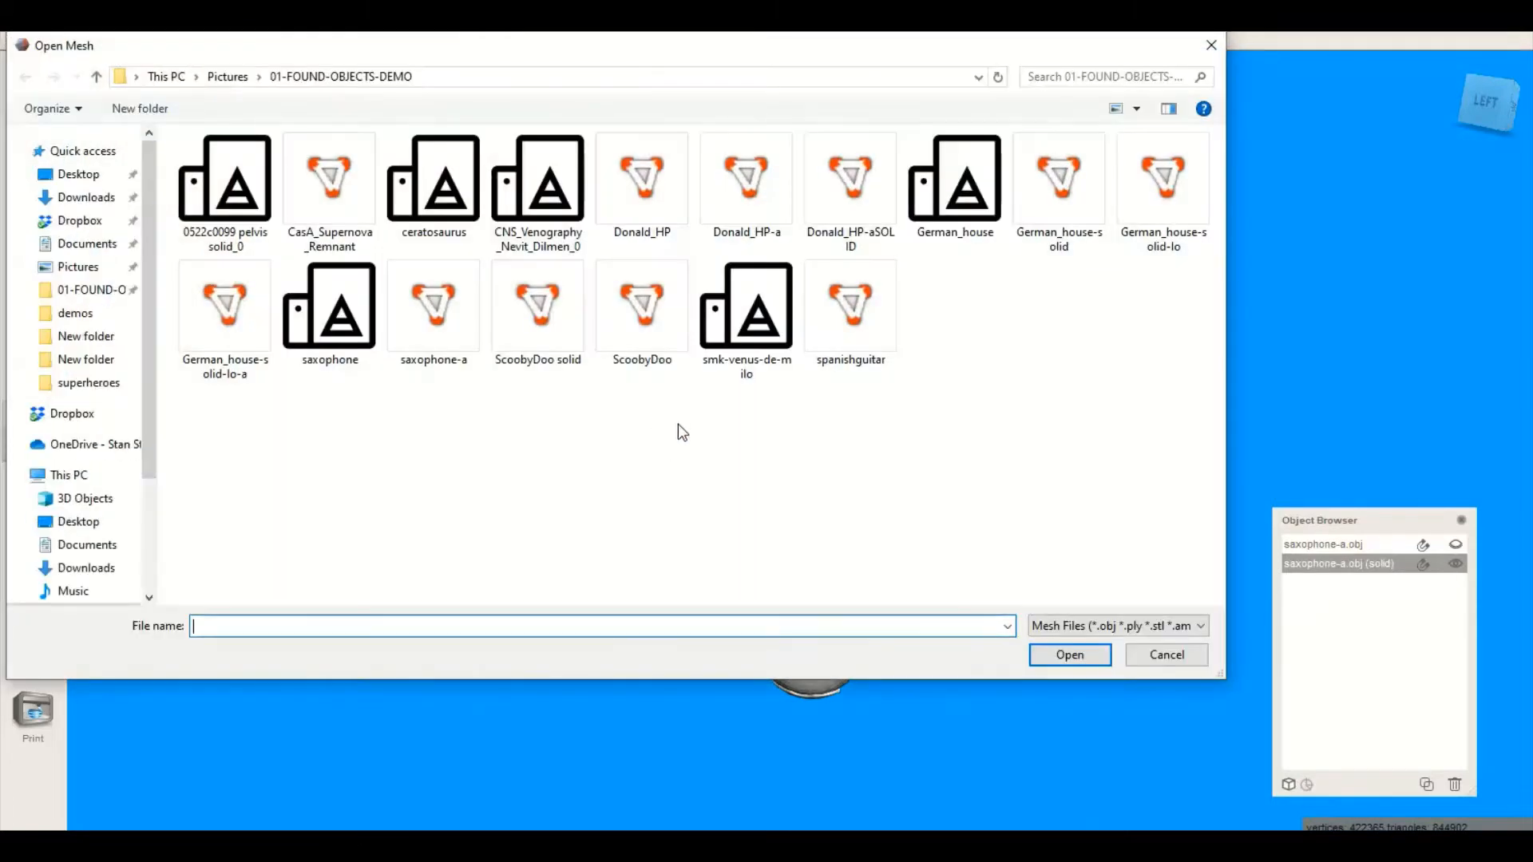
left_click(473, 210)
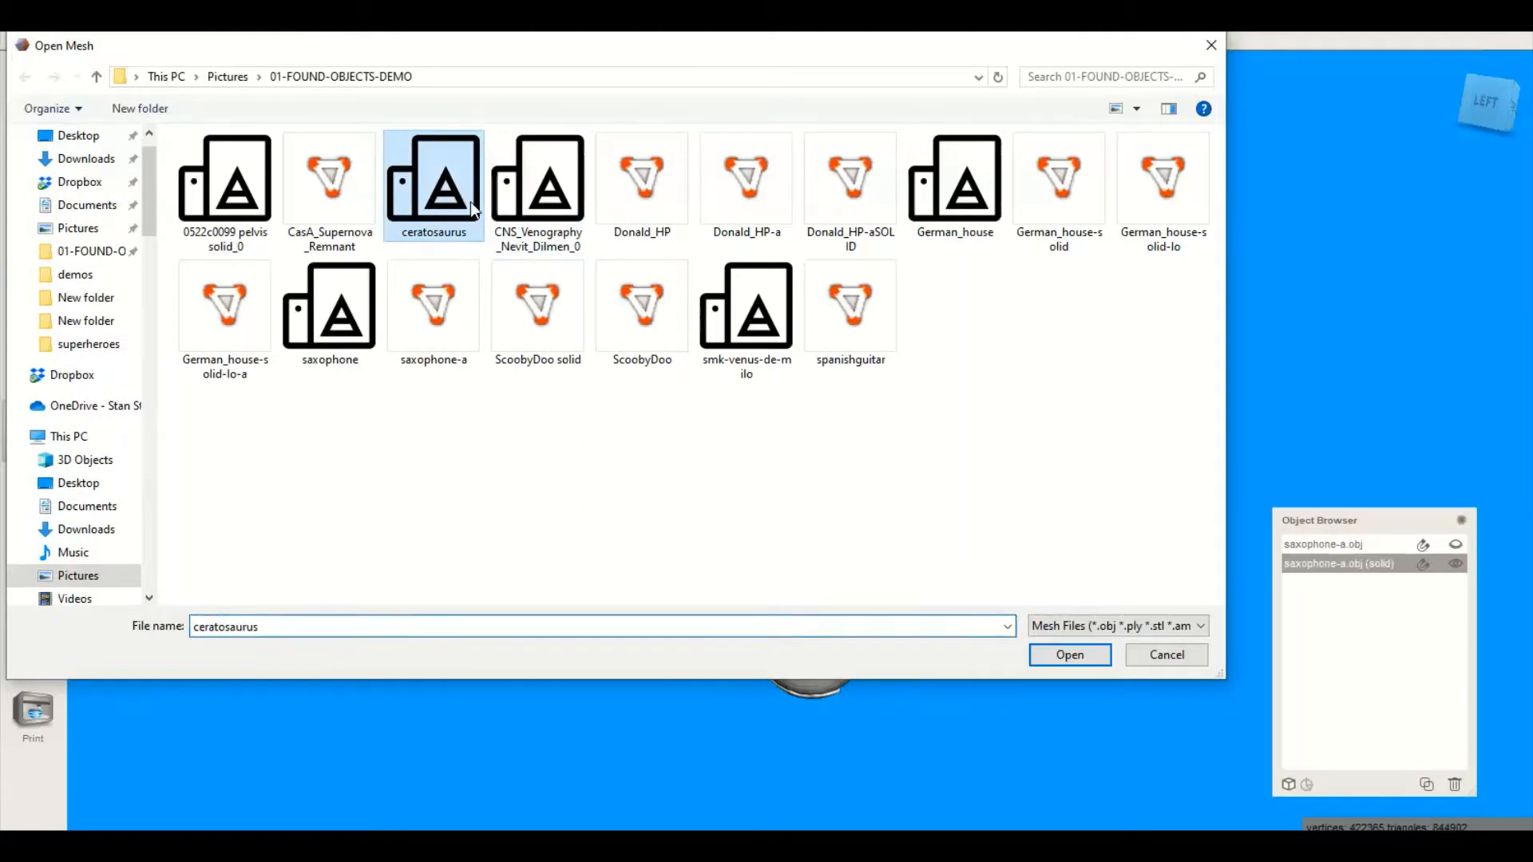
left_click(1052, 650)
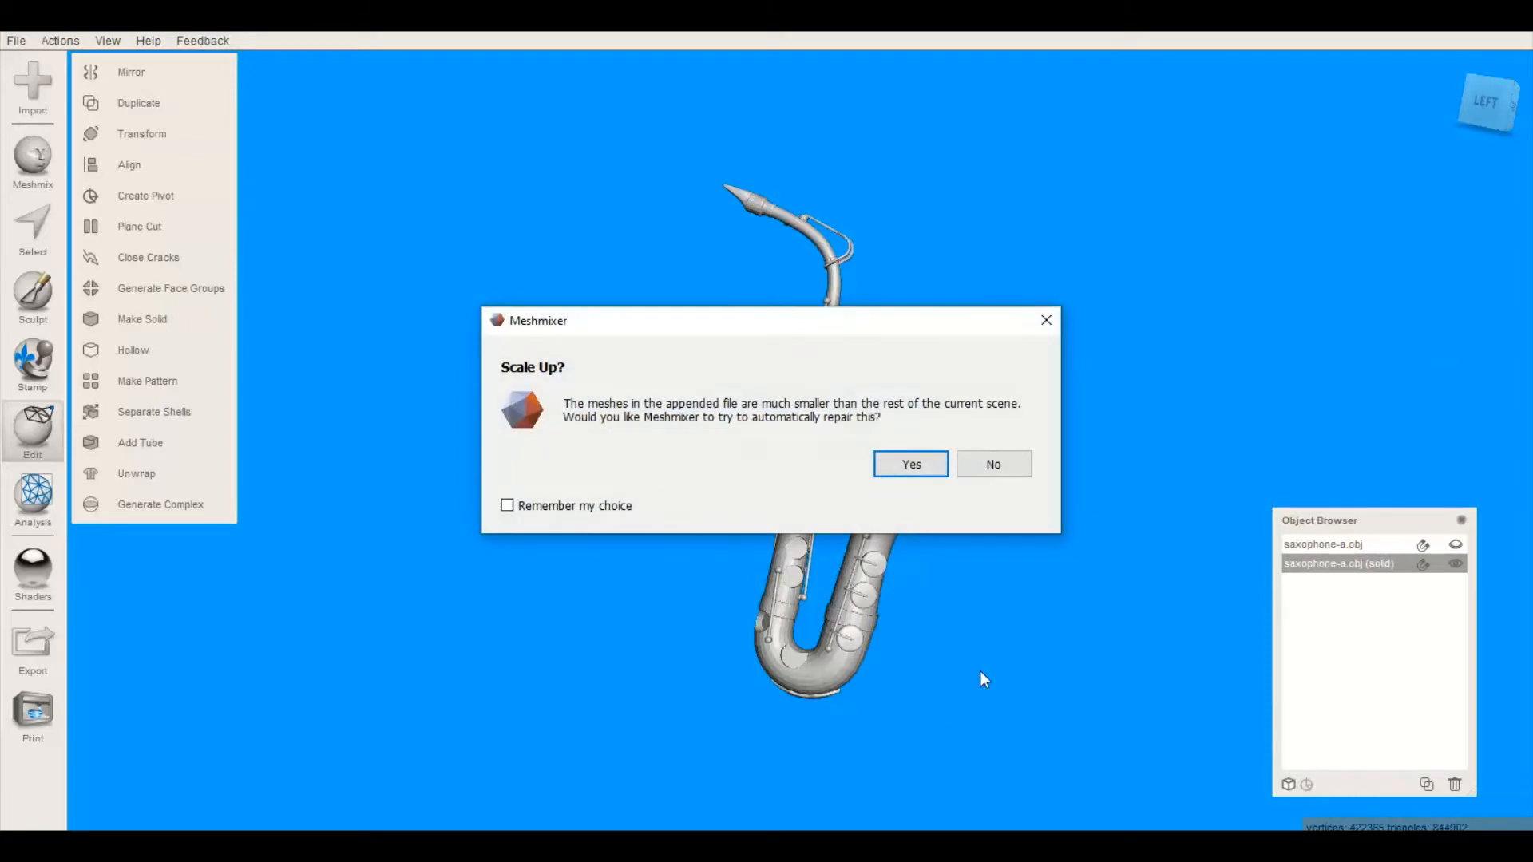
left_click(913, 467)
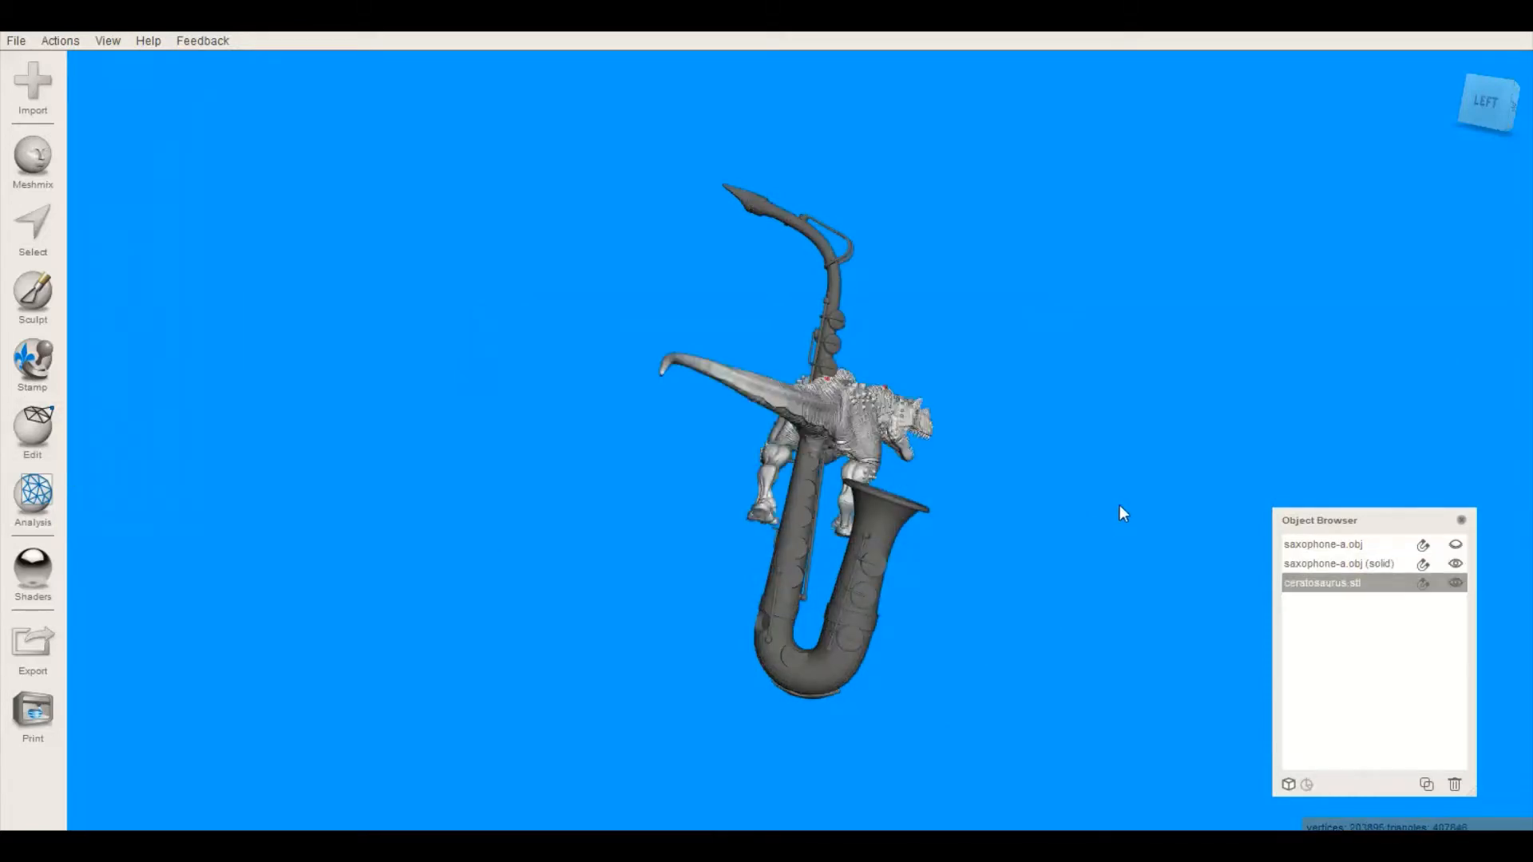
Examine from the front, back and sides how the ceratosaurus intersects the saxophone
right_click_drag(1119, 506, 1276, 419)
scroll(1070, 478, "up", 5)
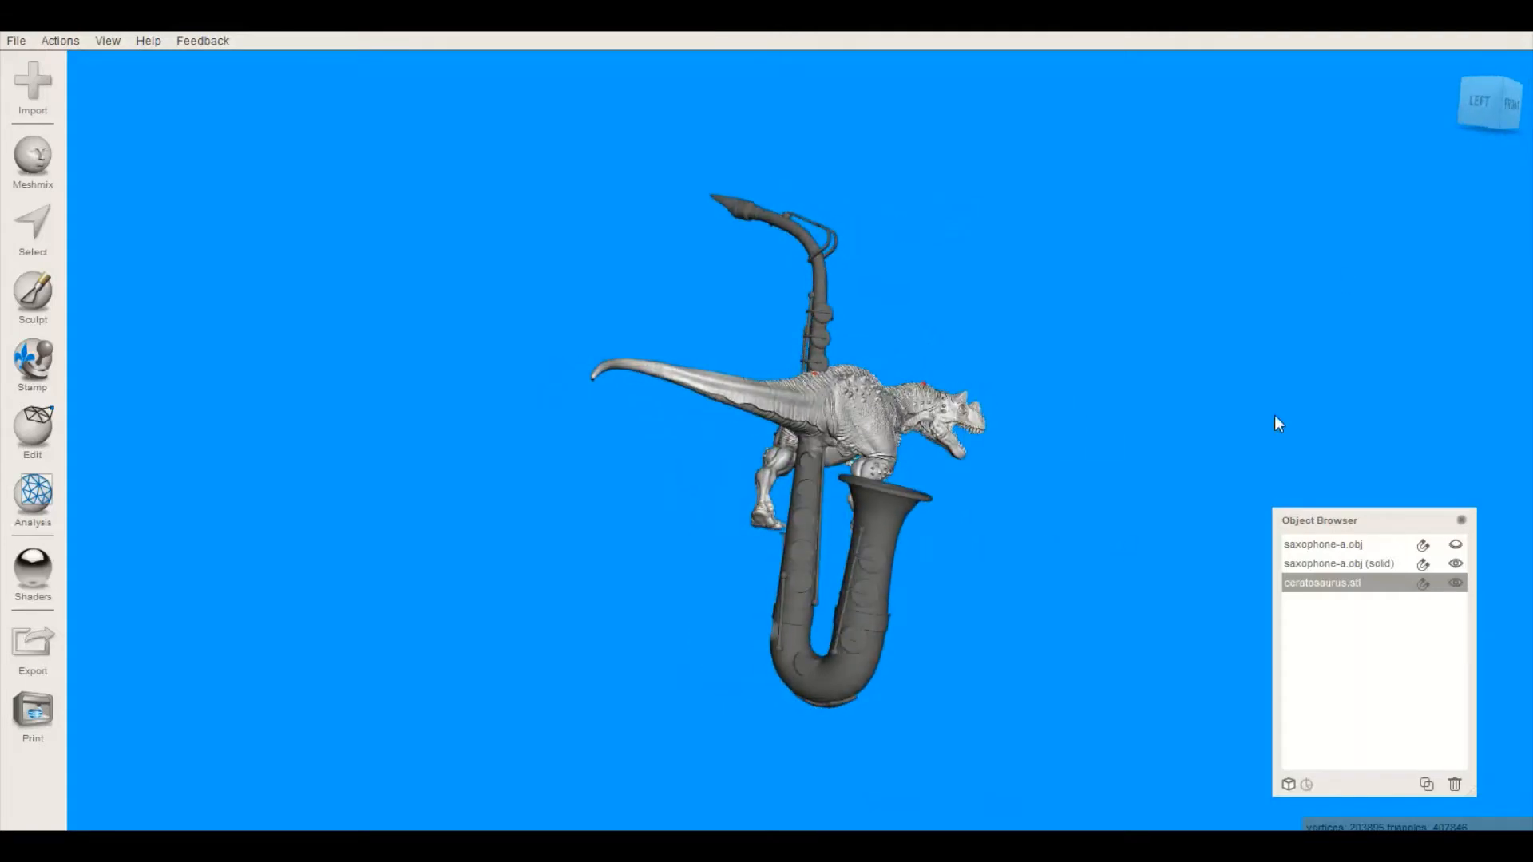
left_click(1490, 102)
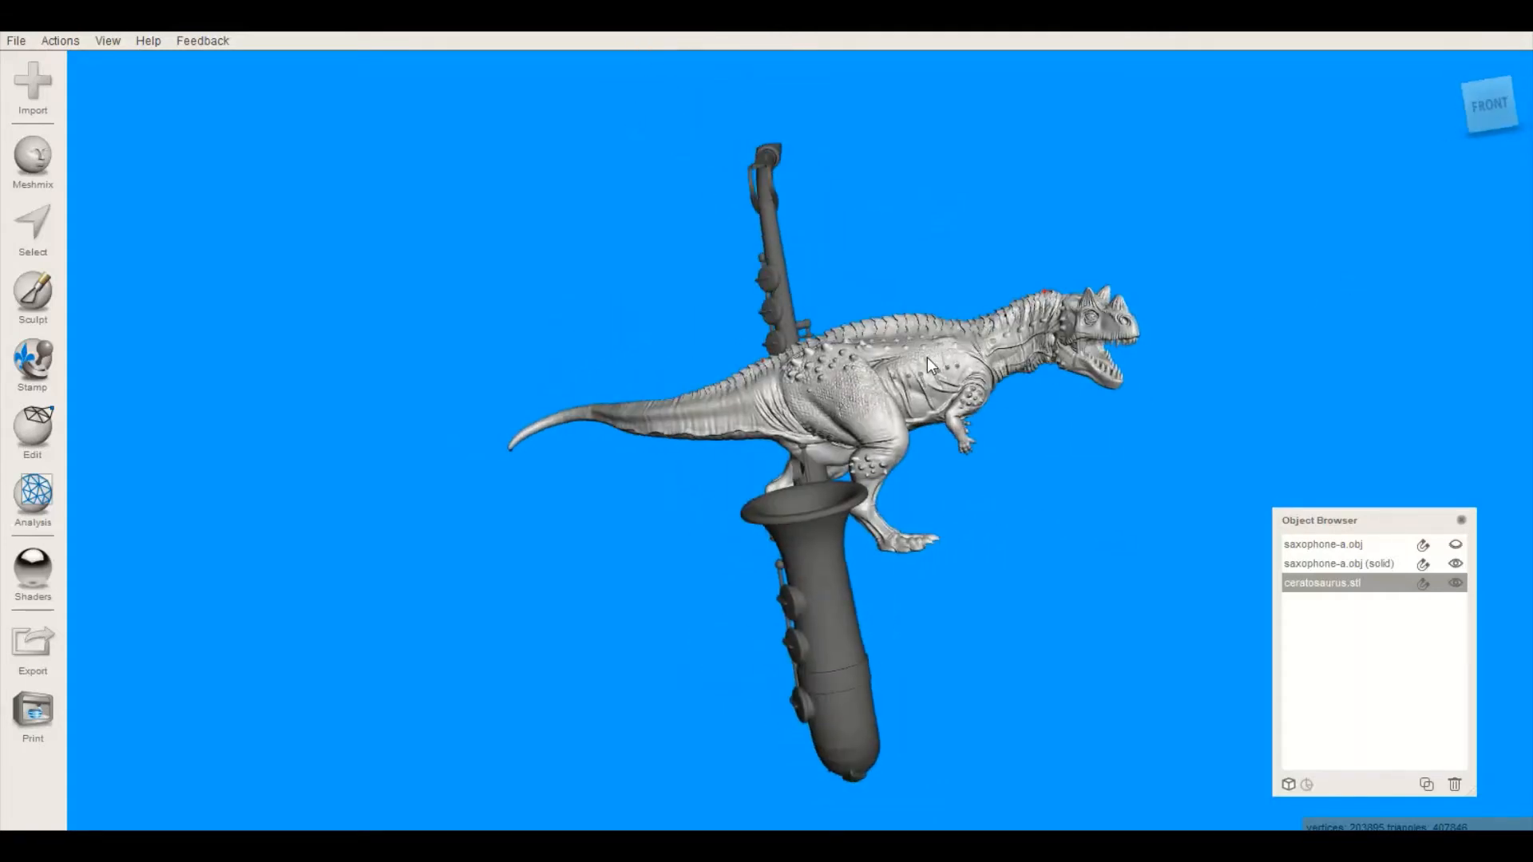
right_click_drag(927, 357, 1082, 448)
right_click_drag(992, 466, 1123, 525)
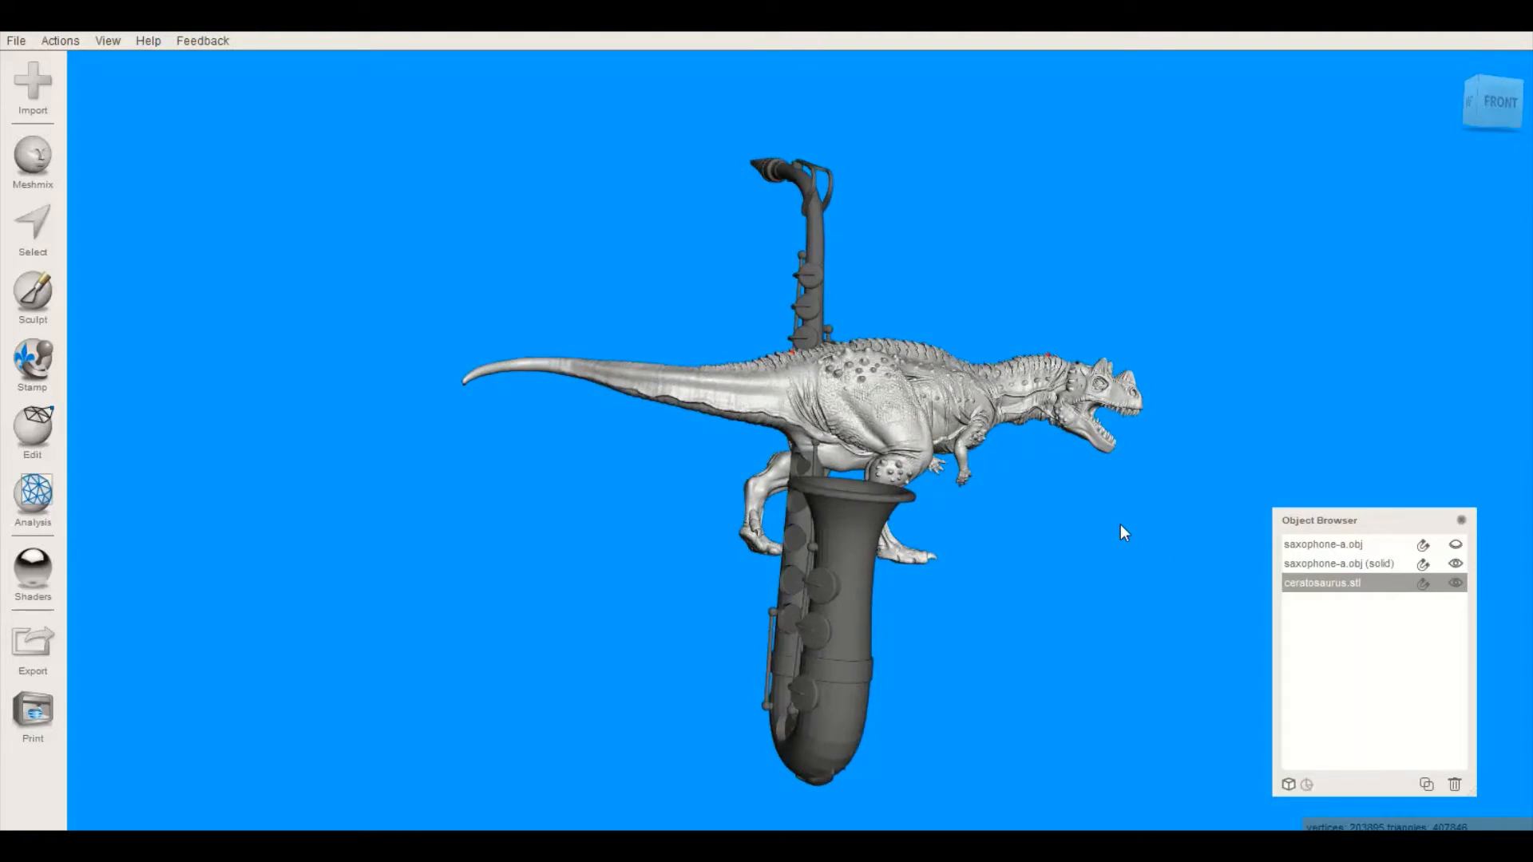
right_click_drag(1119, 524, 788, 401)
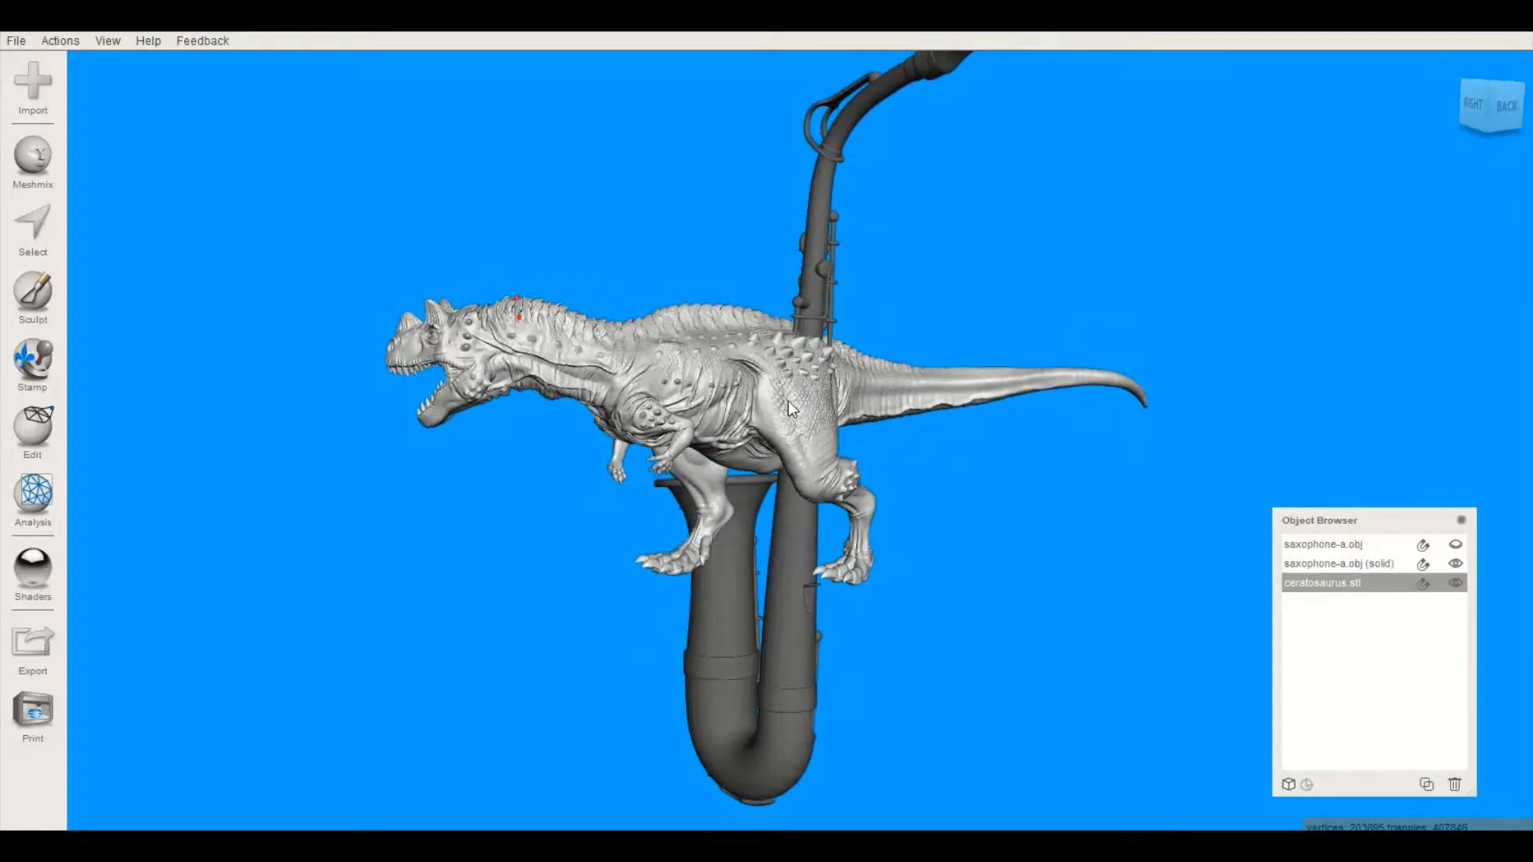
right_click_drag(1026, 534, 934, 525)
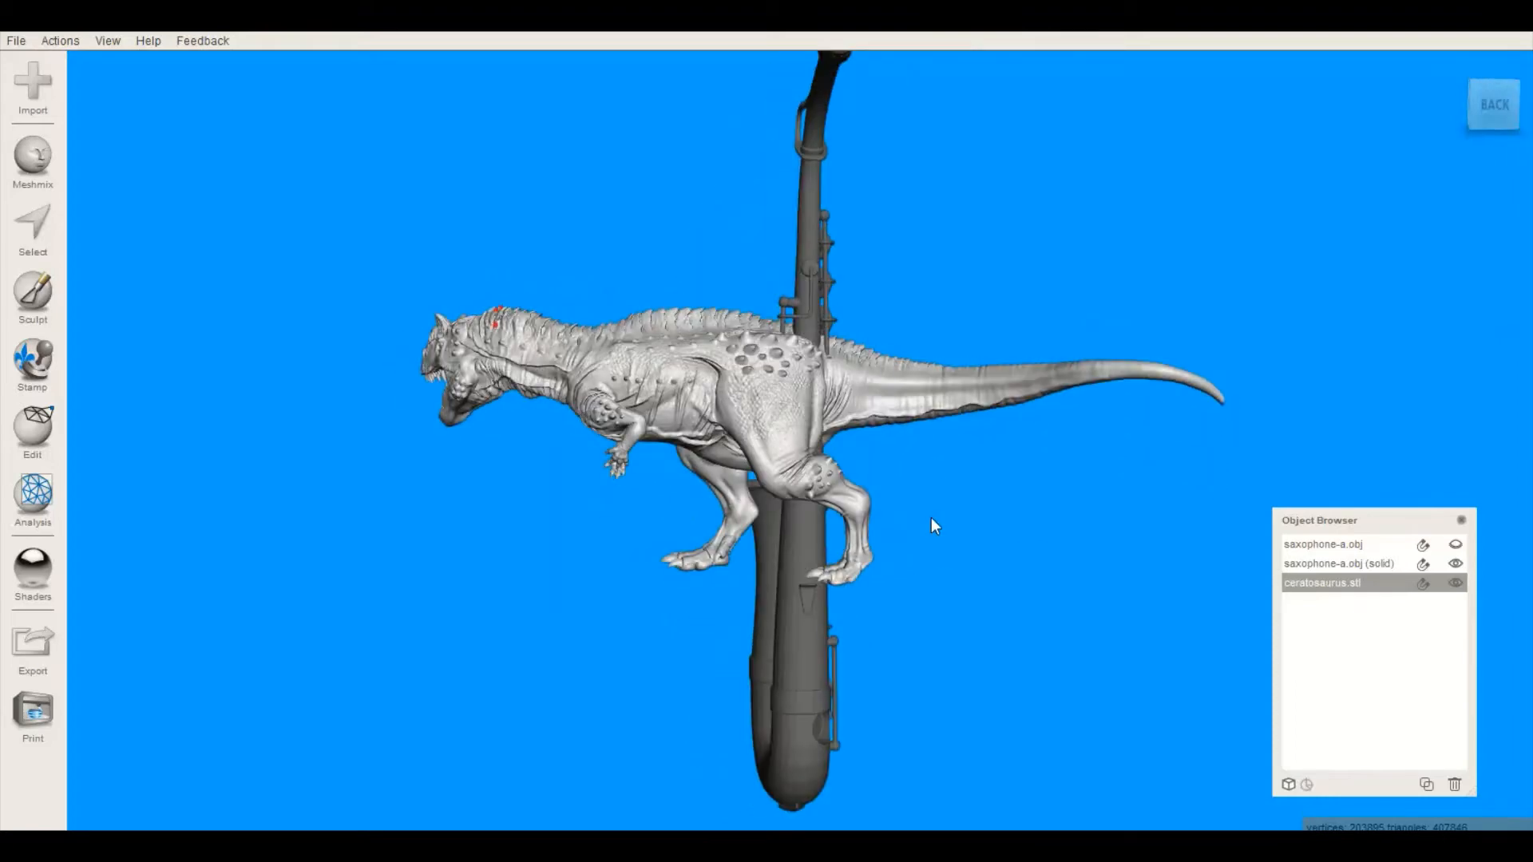
right_click_drag(547, 538, 879, 511)
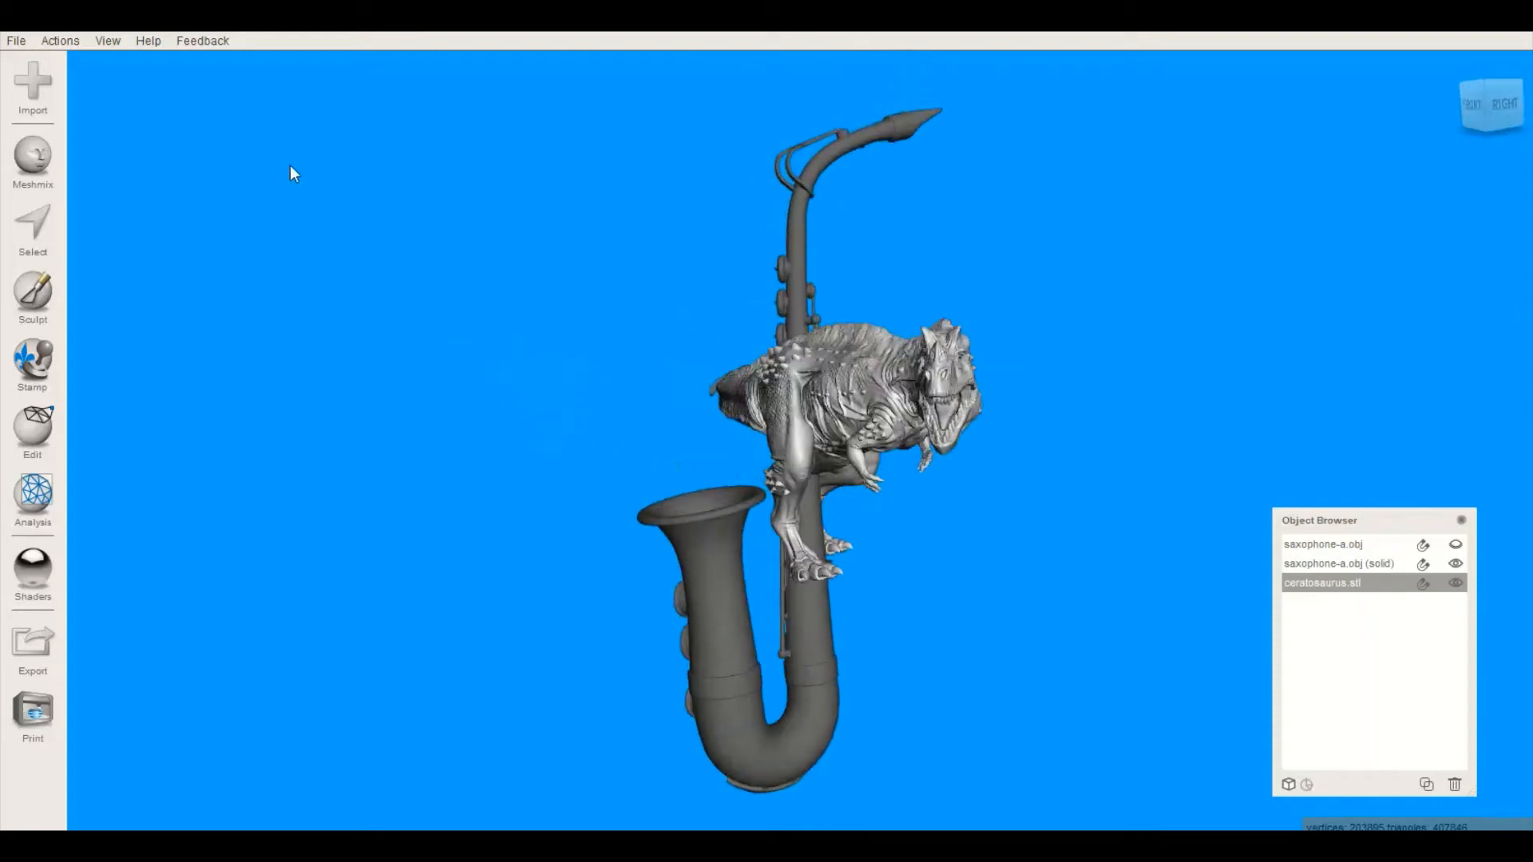
Append the "0522c0099 pelvis solid_0" mesh to the current scene
left_click(28, 85)
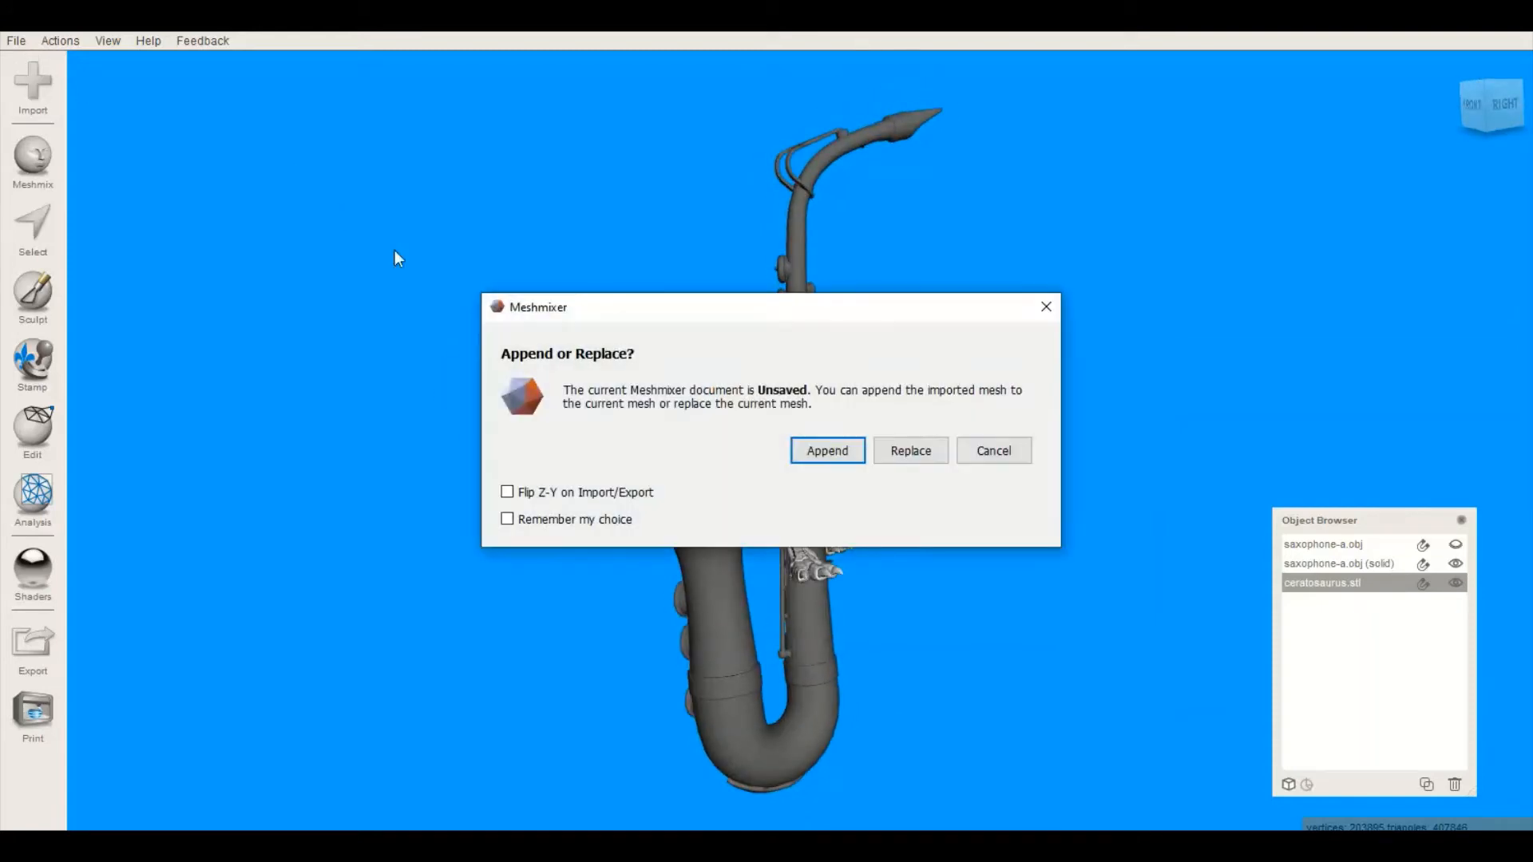
left_click(826, 456)
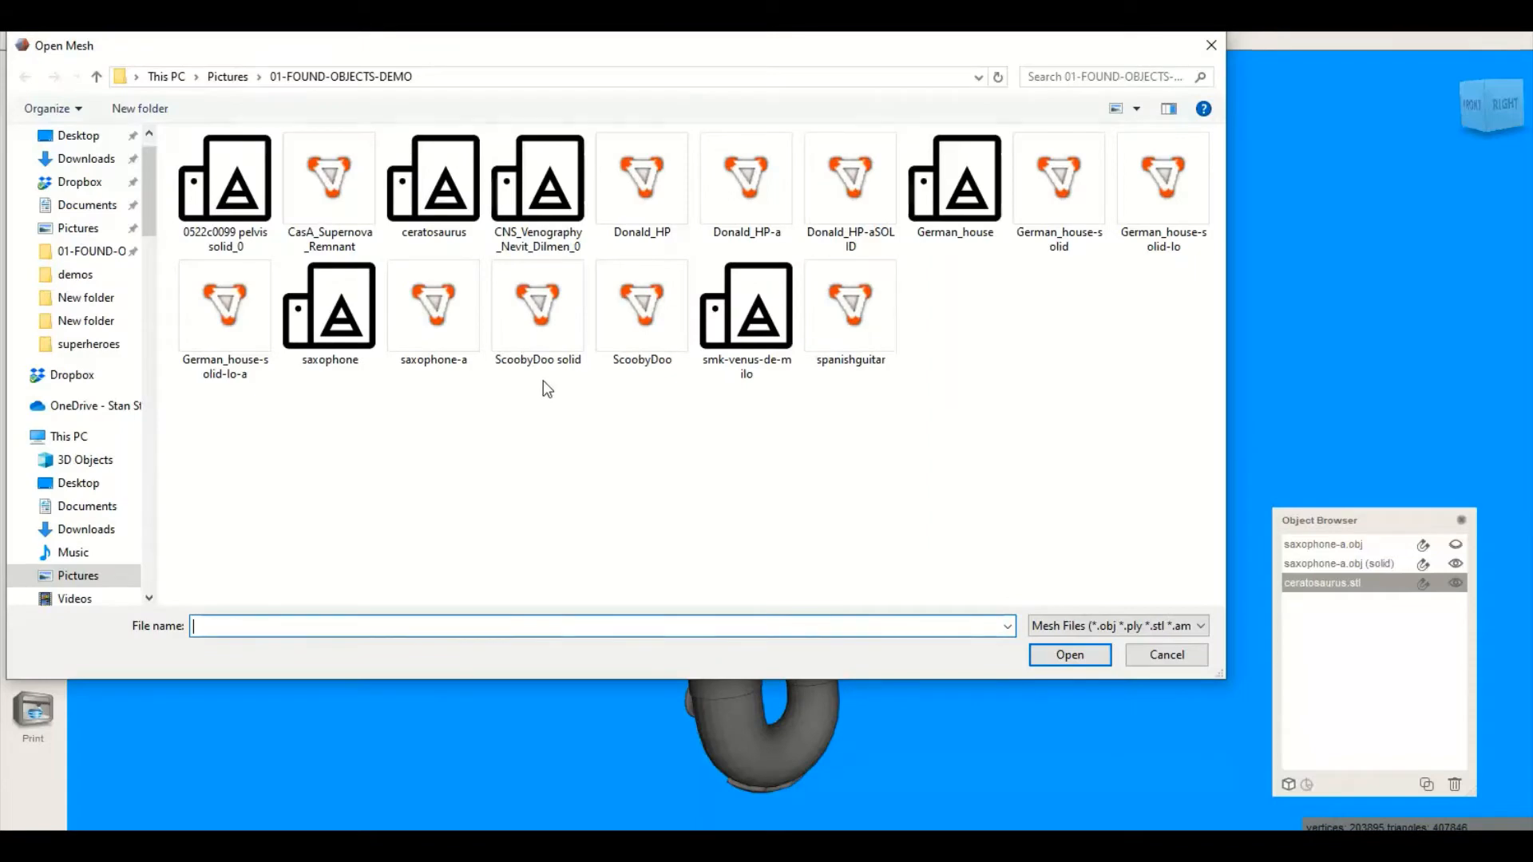
left_click(225, 185)
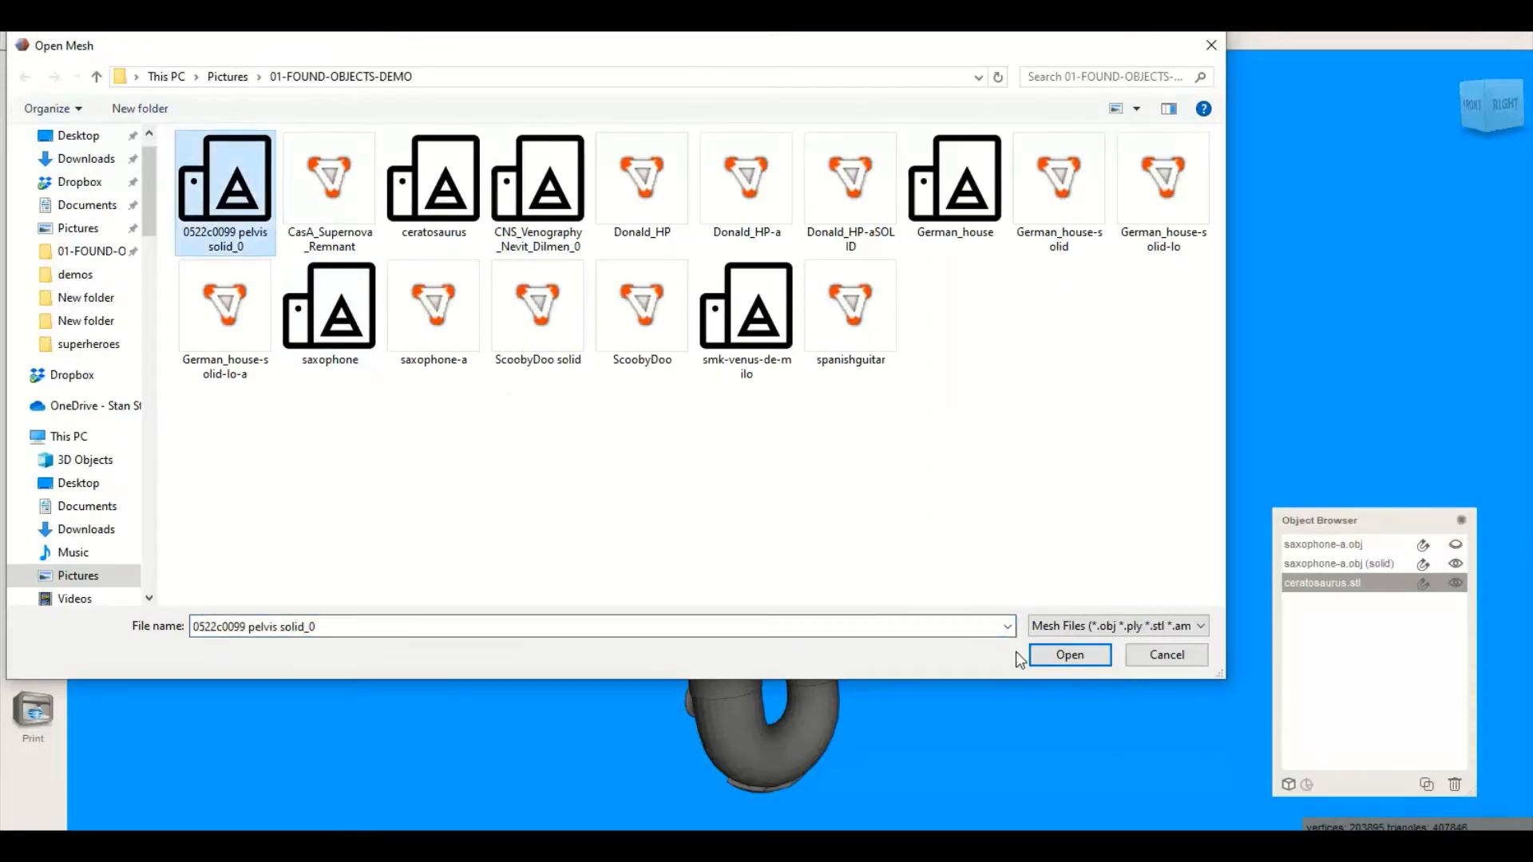
left_click(1036, 655)
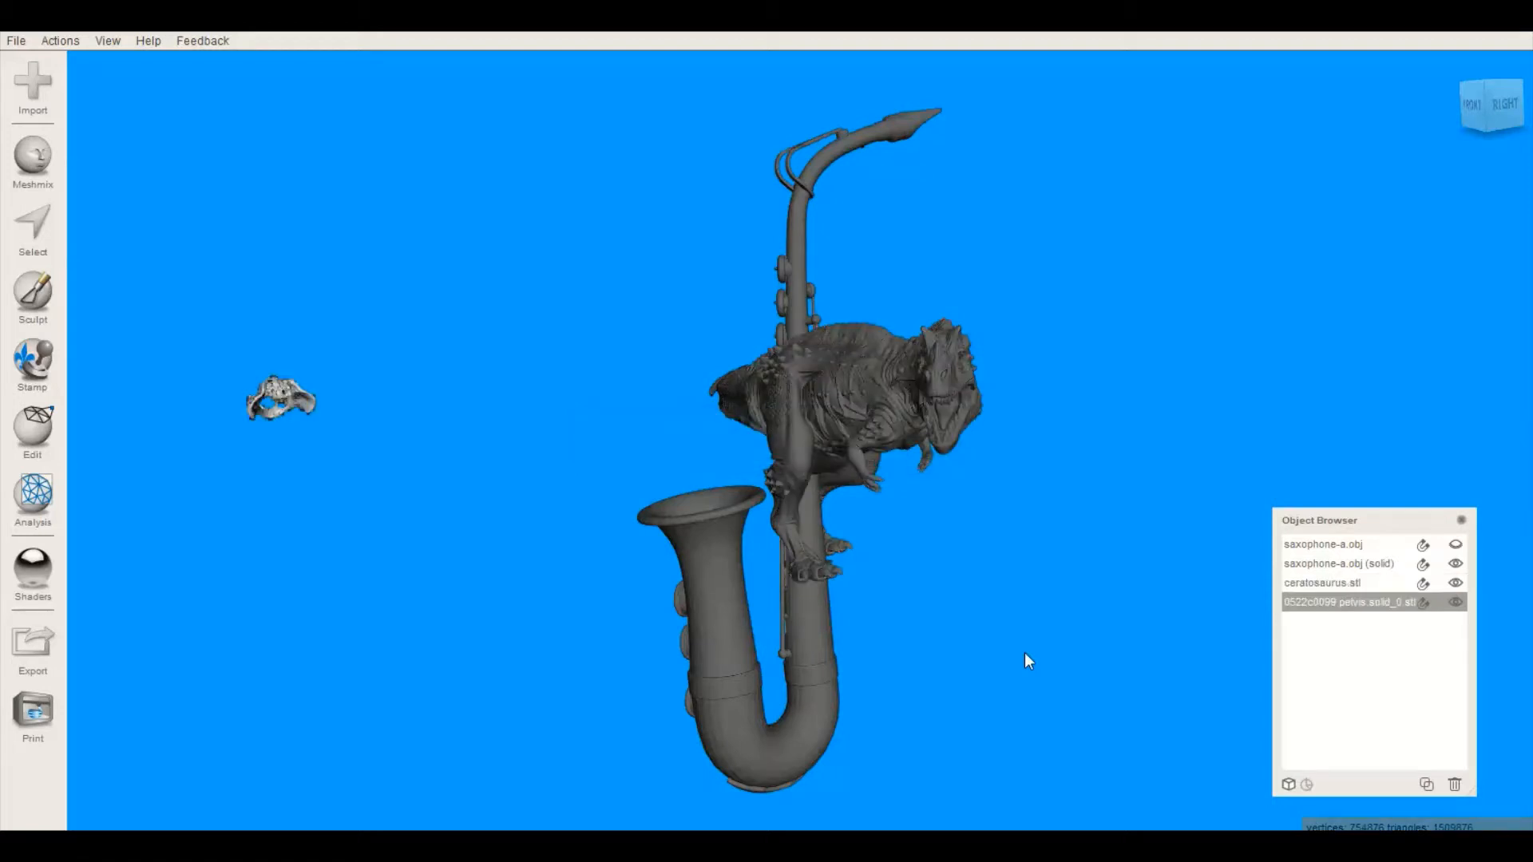
Move the pelvis about 361 mm along Y and 1440 mm along Z to the height of the saxophone's neck
right_click_drag(711, 660, 578, 601)
scroll(493, 578, "down", 3)
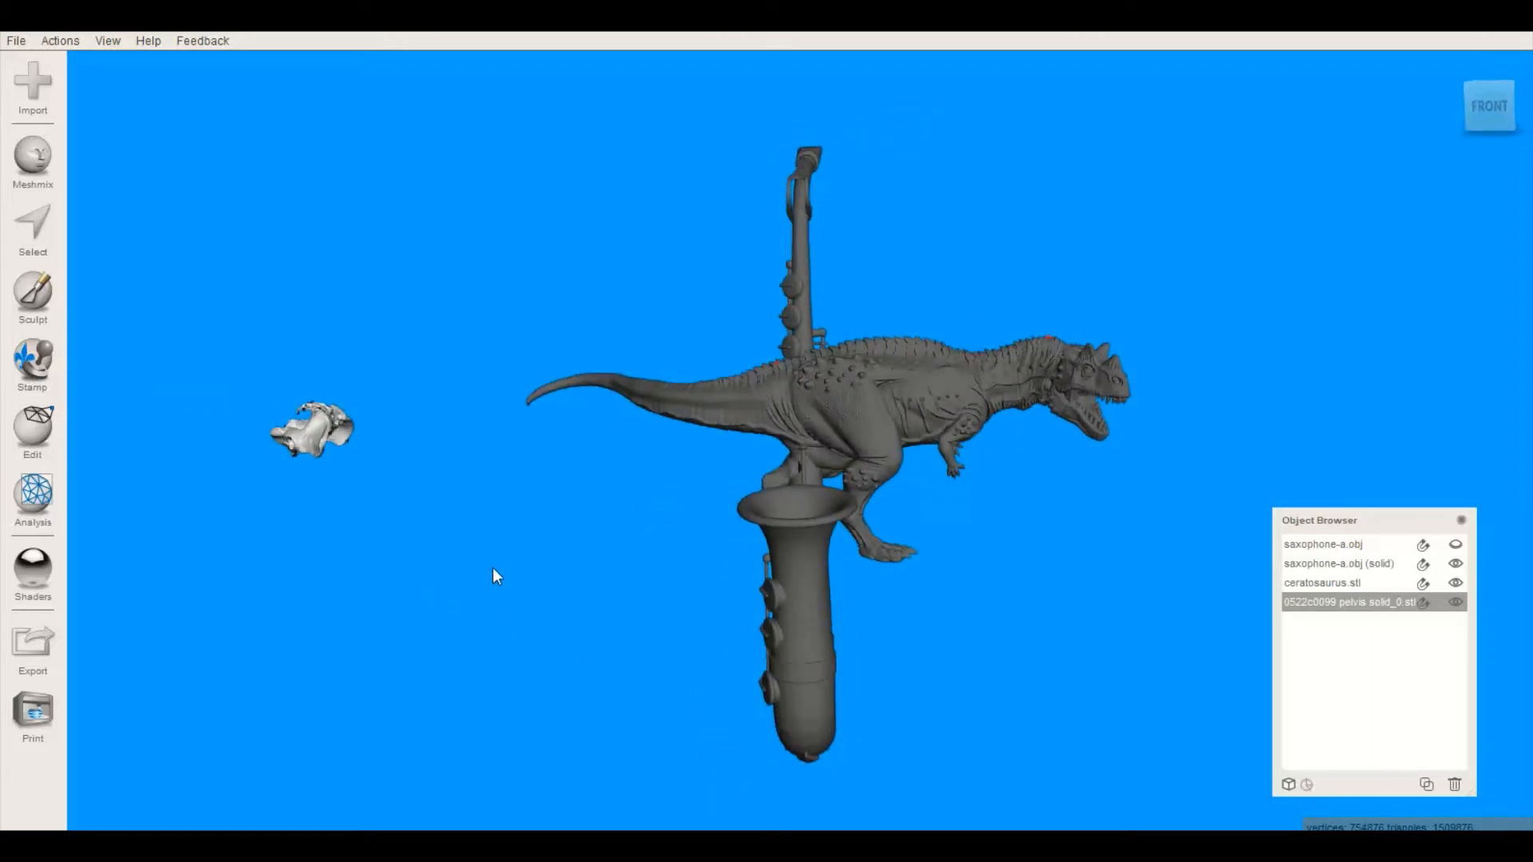
mouse_move(638, 462)
right_mouse_down()
mouse_move(540, 500)
mouse_move(650, 445)
right_mouse_up()
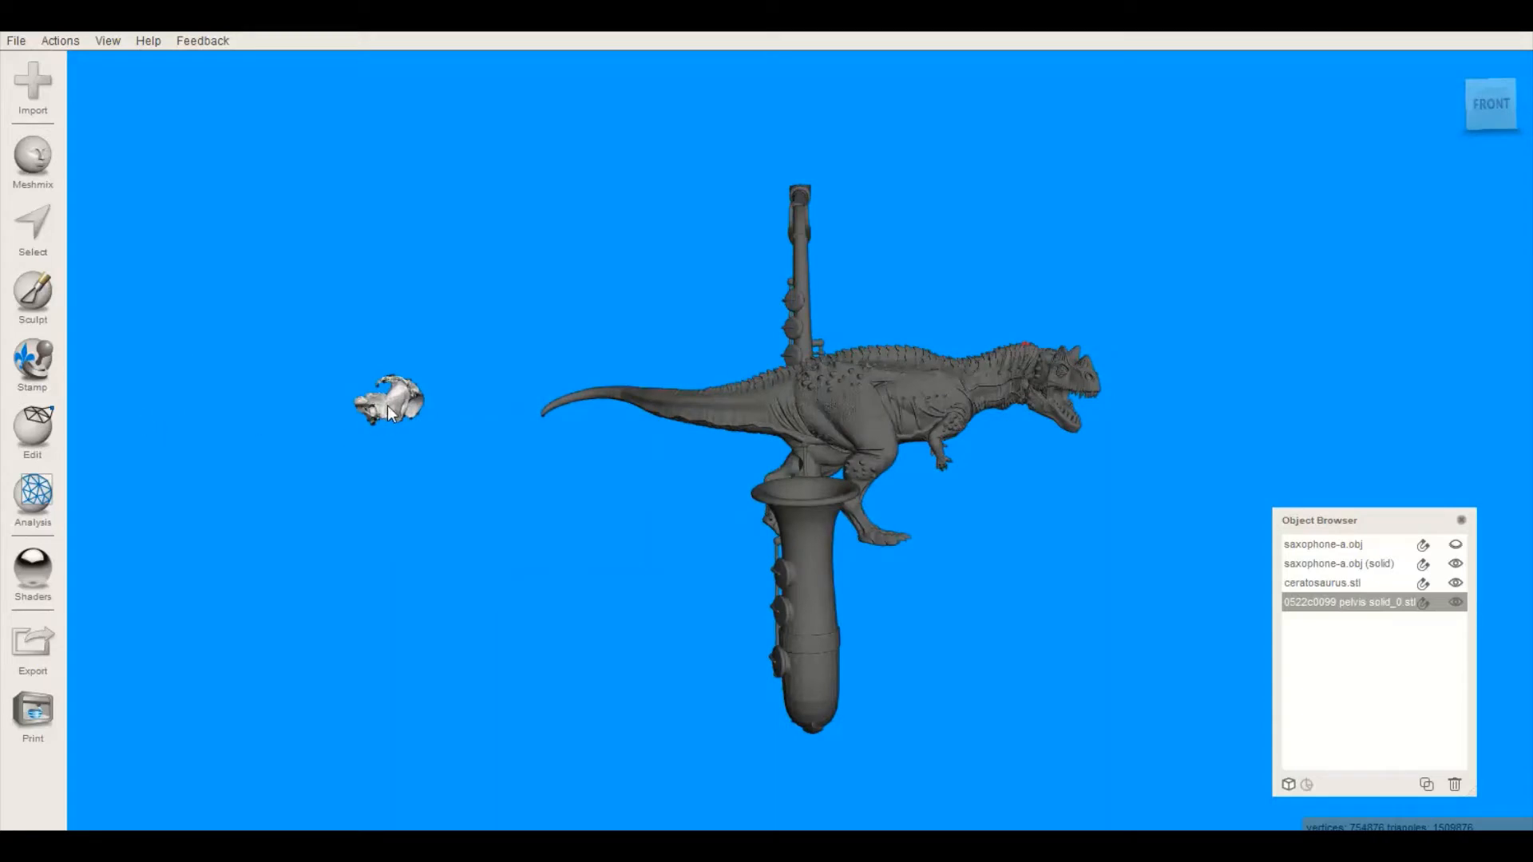
left_click(40, 435)
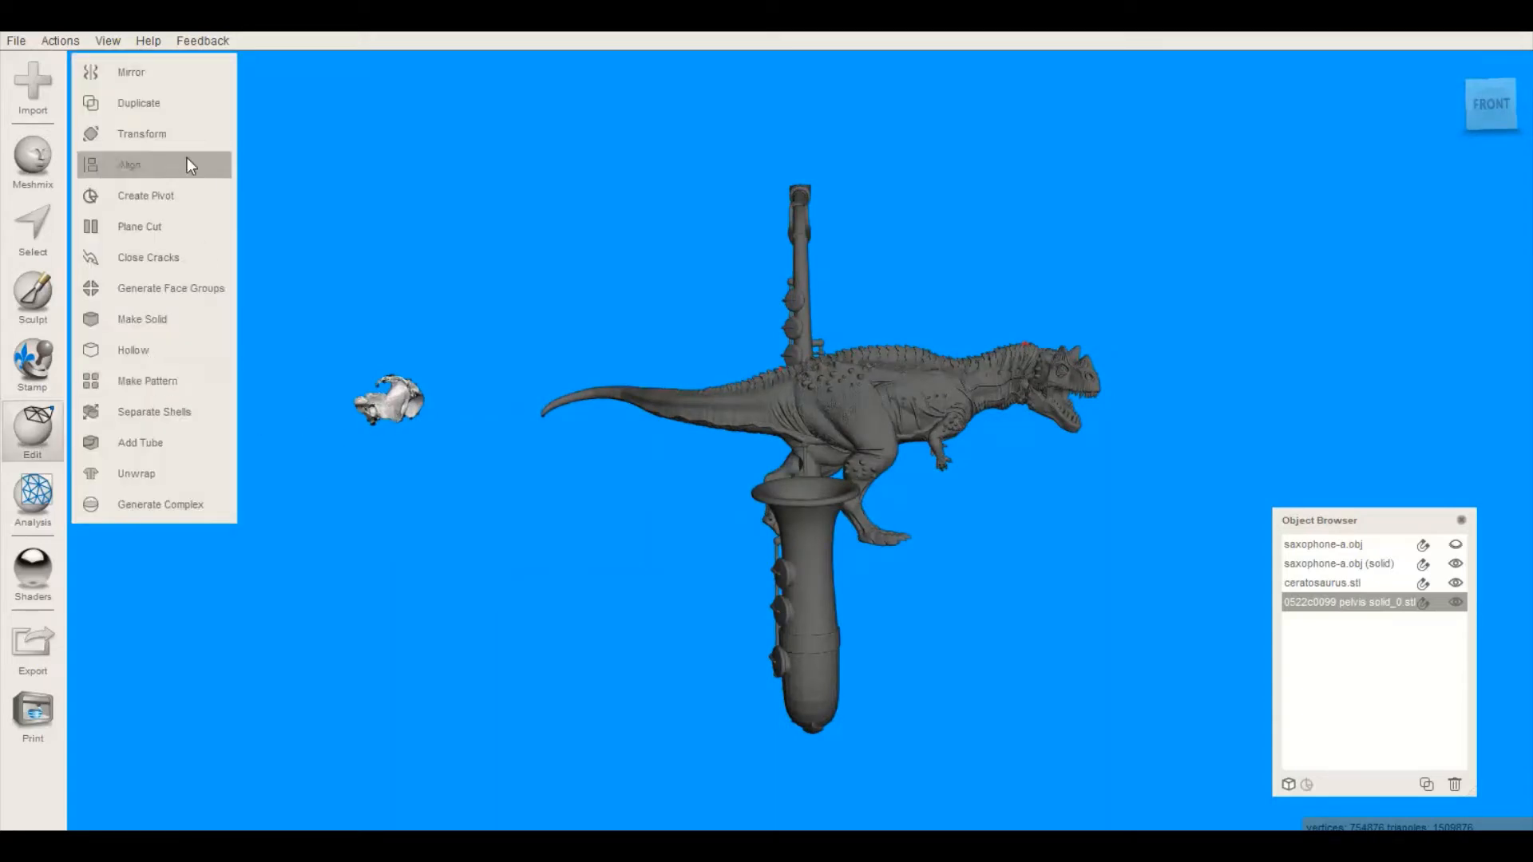
left_click(160, 134)
left_click_drag(420, 400, 799, 270)
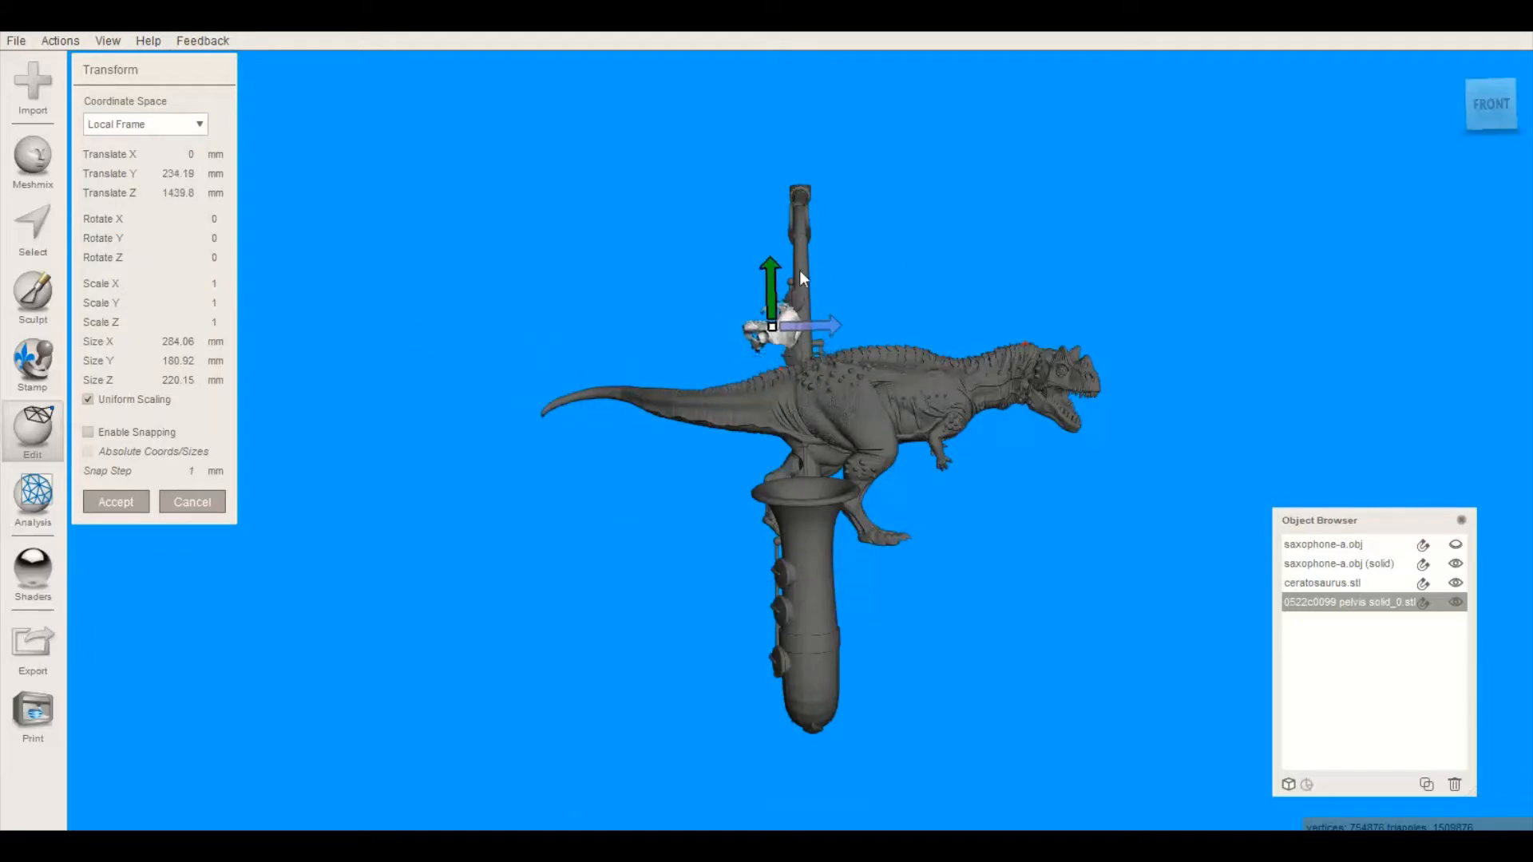
Move the pelvis about 1594 mm along X, adjust it to Y 416.08 and Z 1152.7 mm beside the saxophone's neck, and accept the transform
right_click_drag(955, 314, 695, 390)
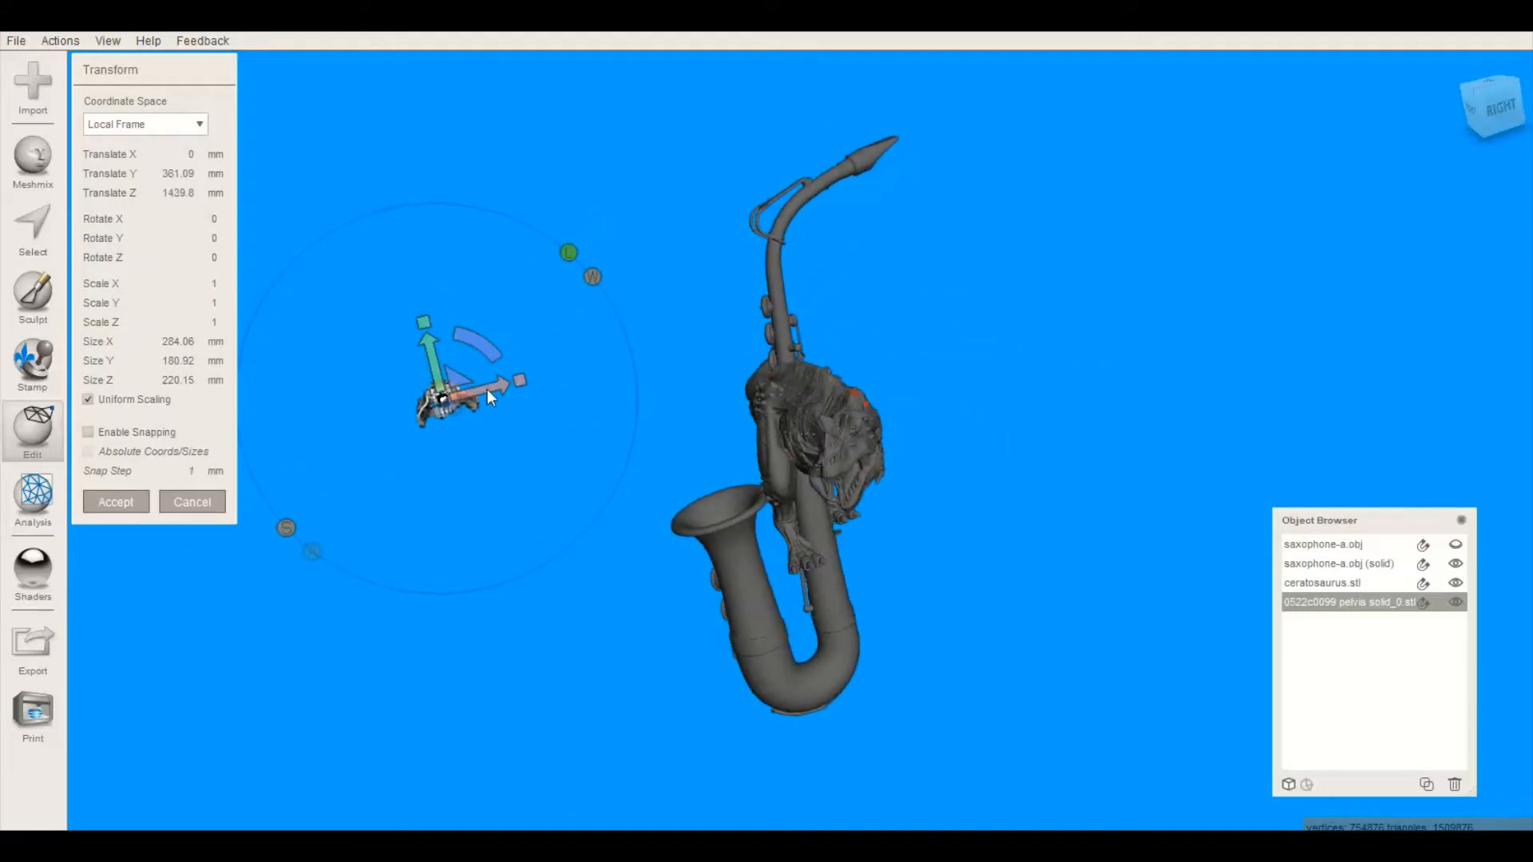
left_click_drag(487, 390, 817, 303)
mouse_move(817, 304)
right_mouse_down()
mouse_move(762, 336)
mouse_move(837, 319)
right_mouse_up()
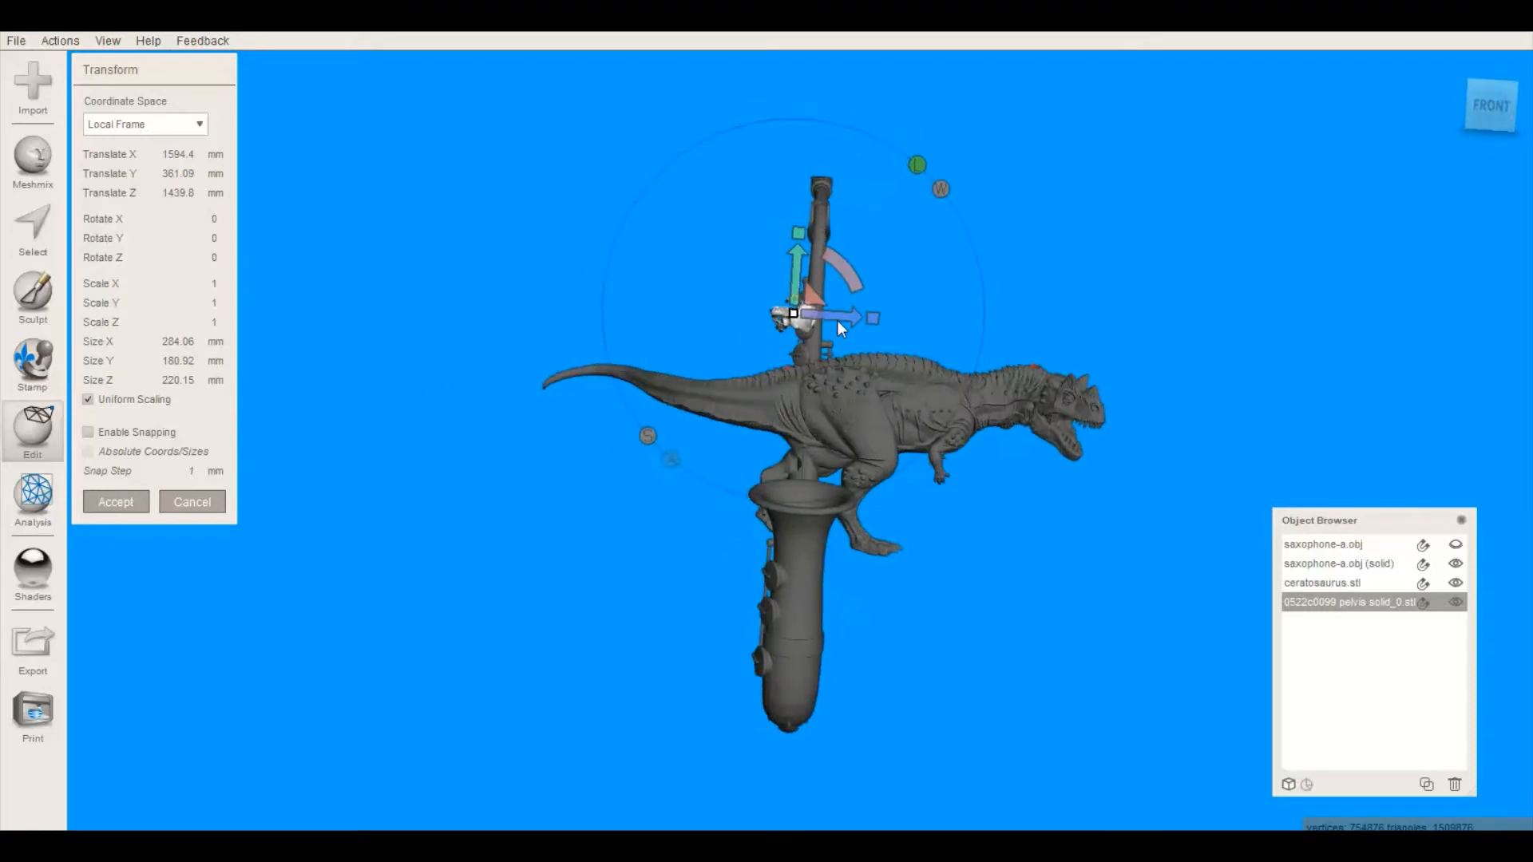
left_click_drag(835, 314, 736, 265)
right_click_drag(737, 266, 730, 377)
right_click_drag(297, 515, 432, 519)
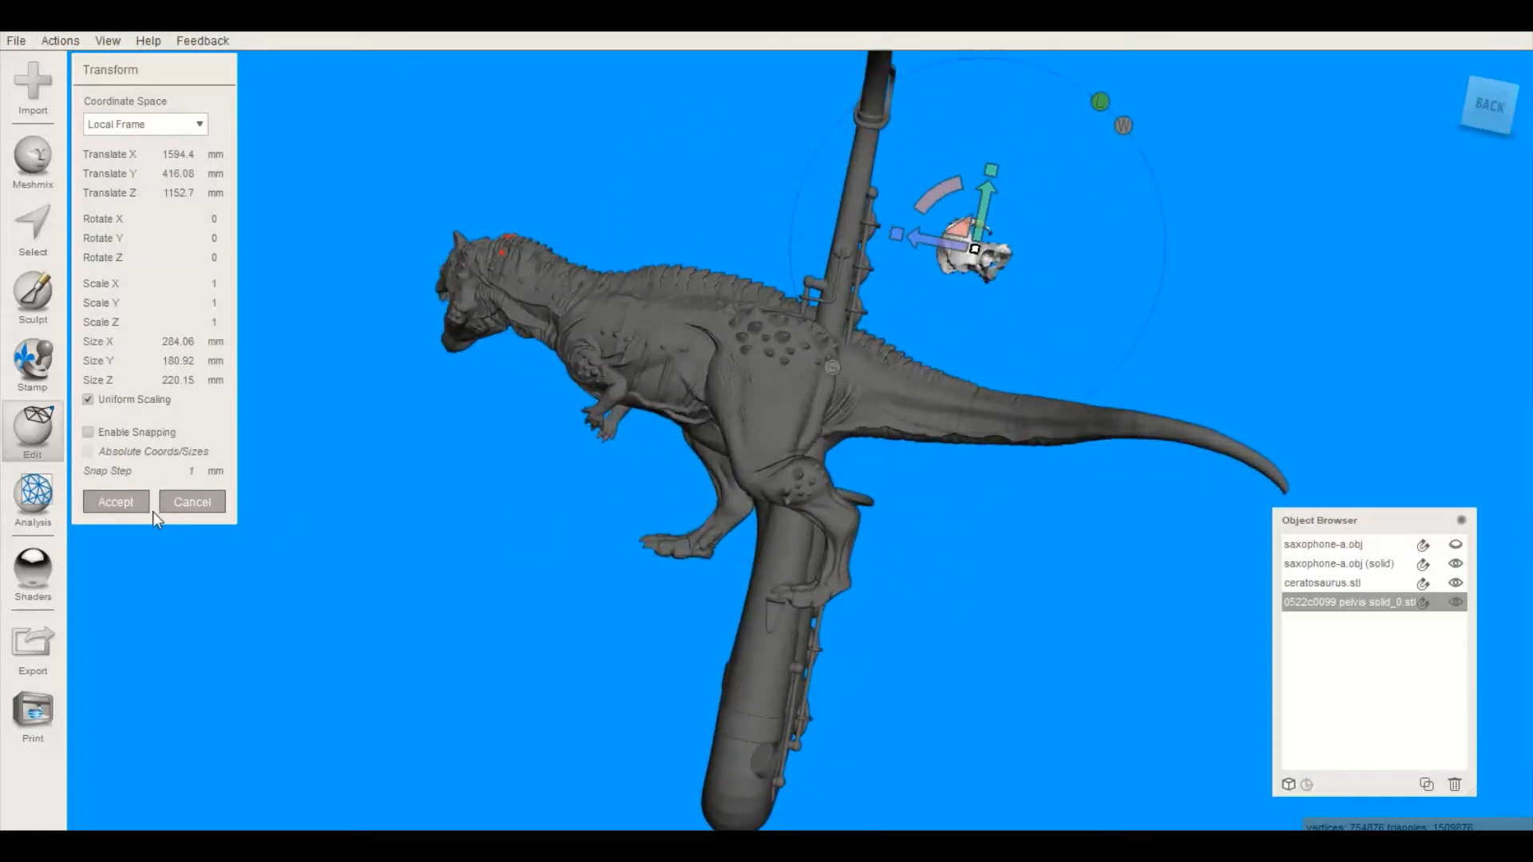
scroll(232, 519, "down", 1)
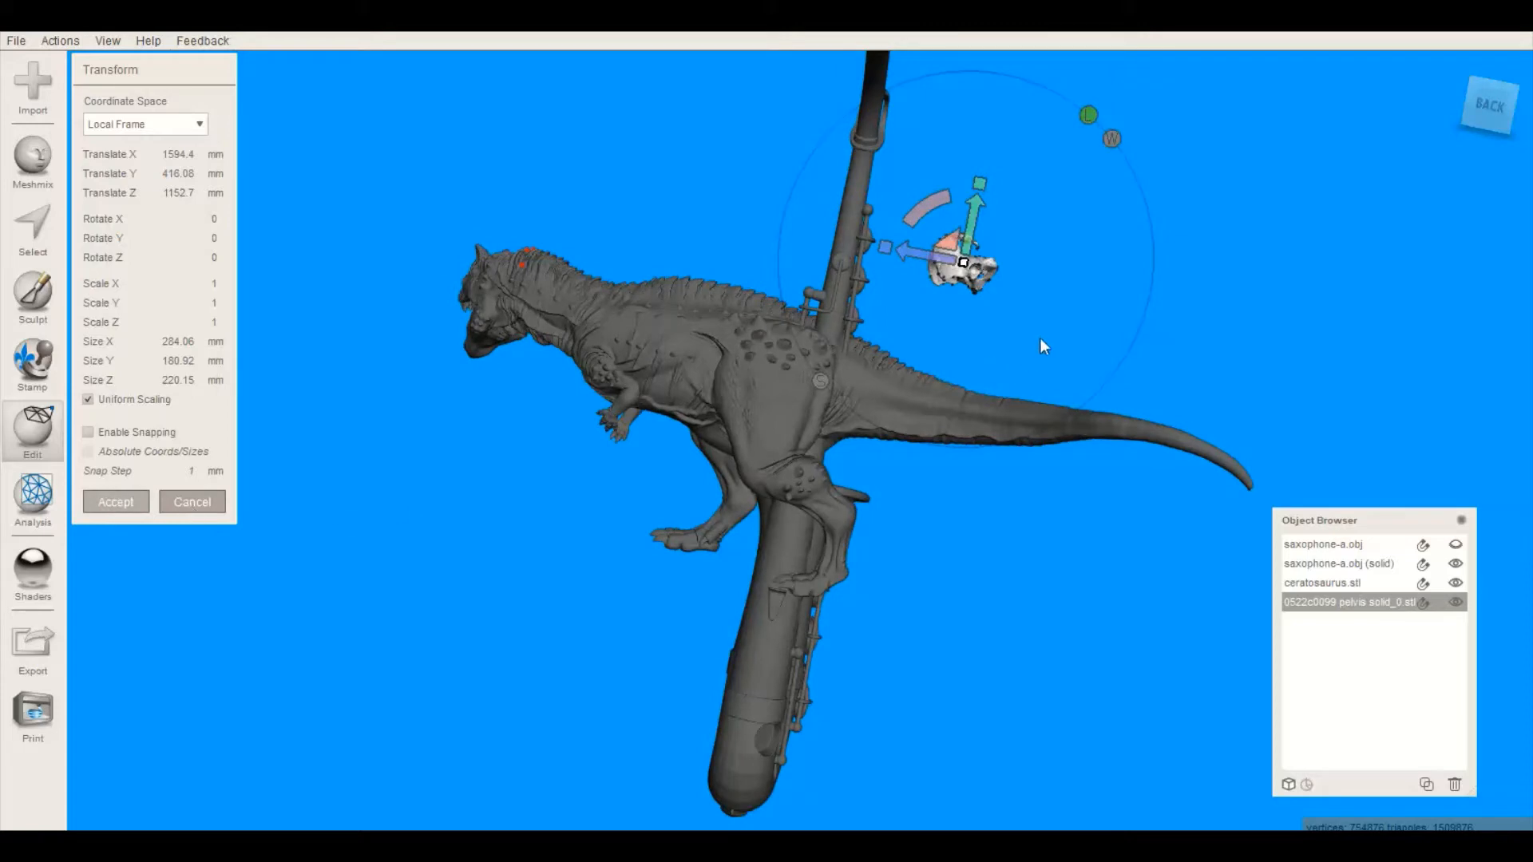
key("Return")
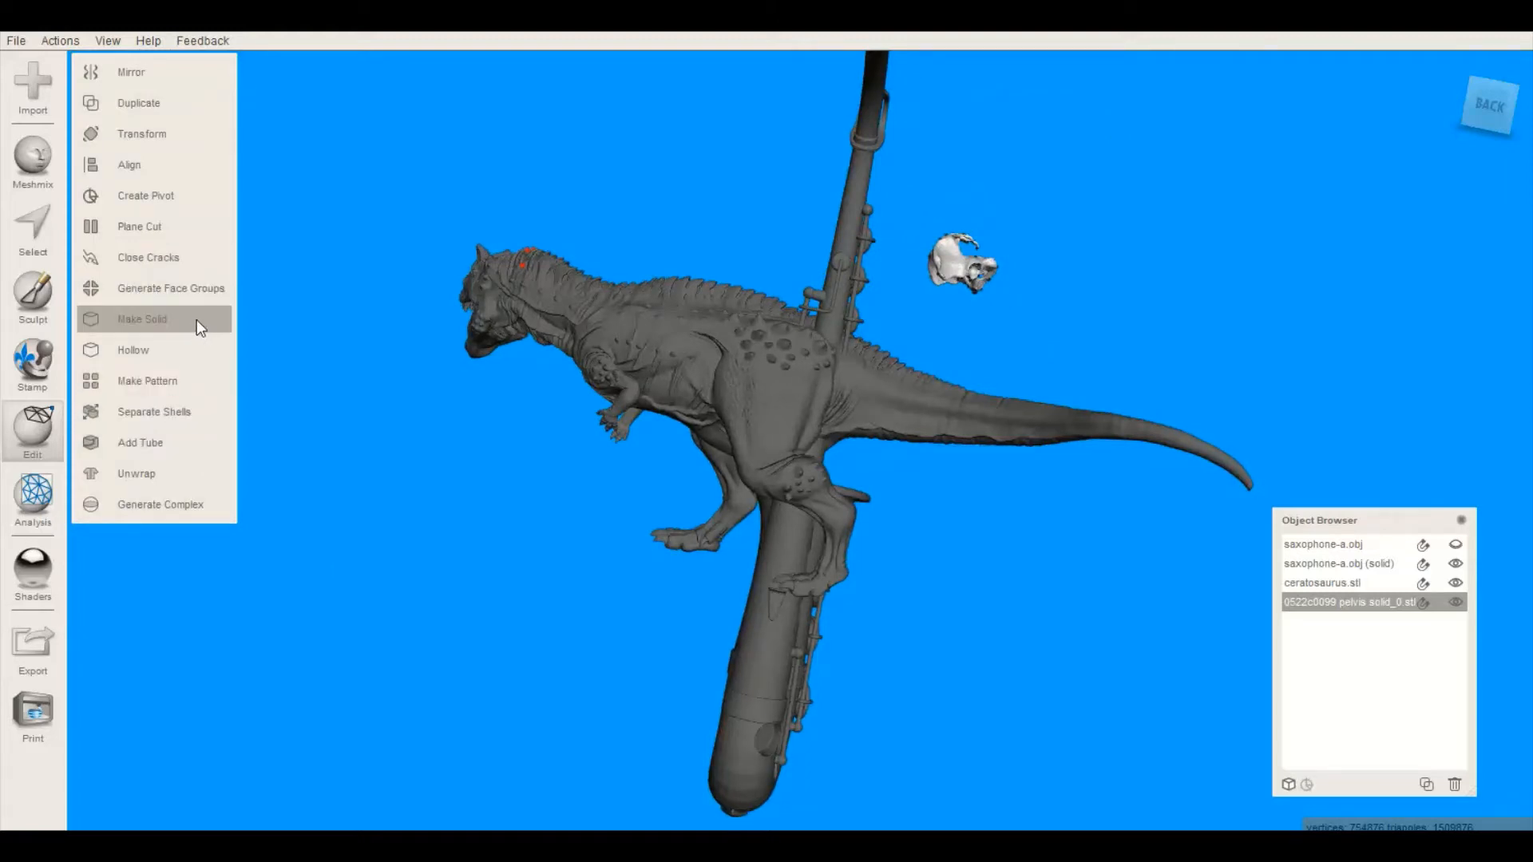
Scale the pelvis uniformly by about 3.63 so it overlaps the saxophone and ceratosaurus, and accept the transform
left_click(169, 135)
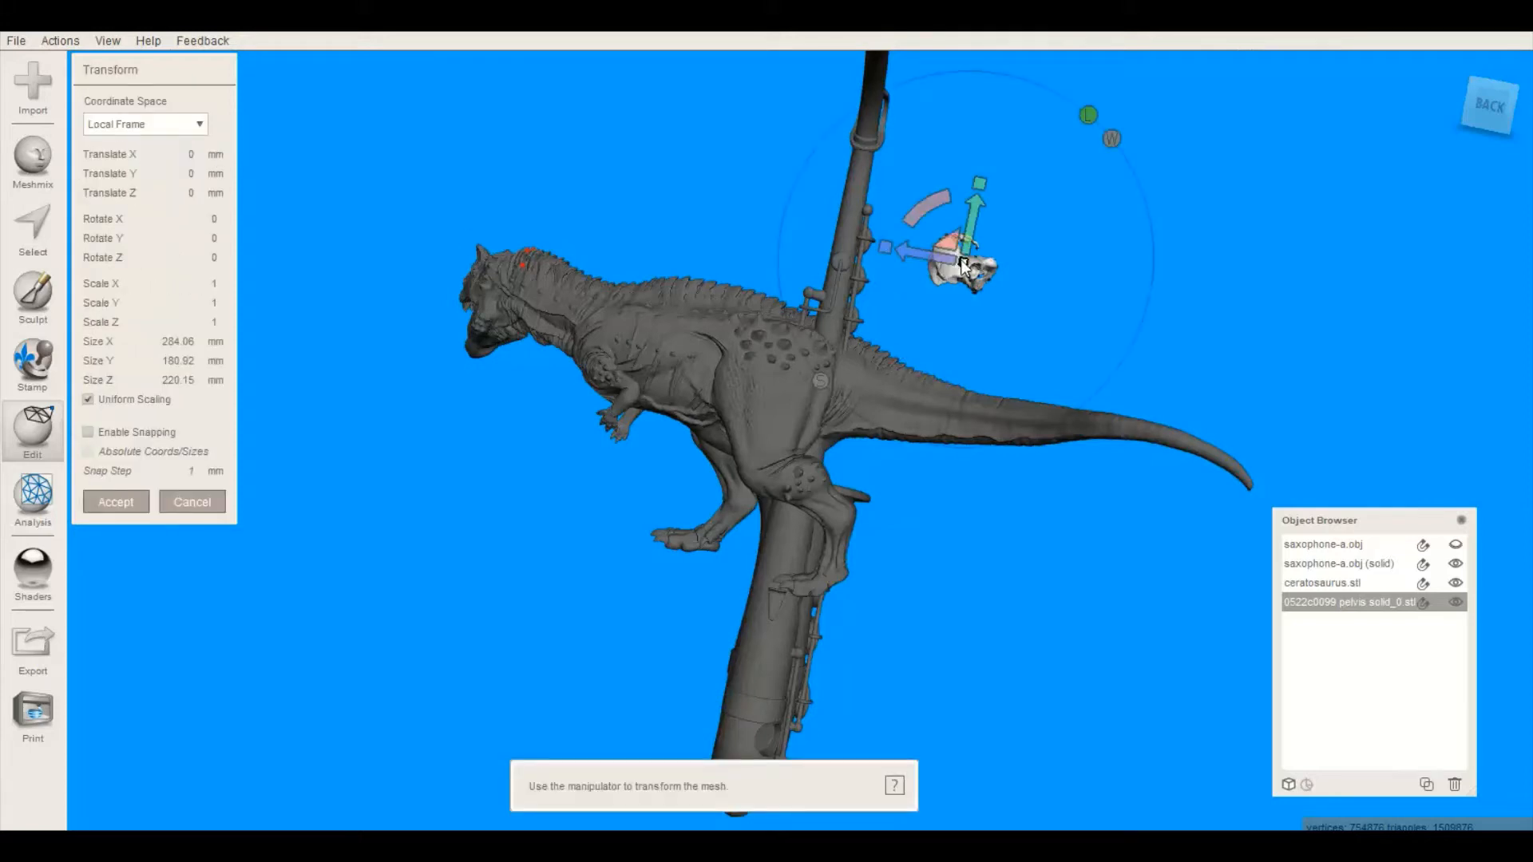
left_click_drag(962, 260, 1325, 100)
right_click_drag(998, 256, 861, 303)
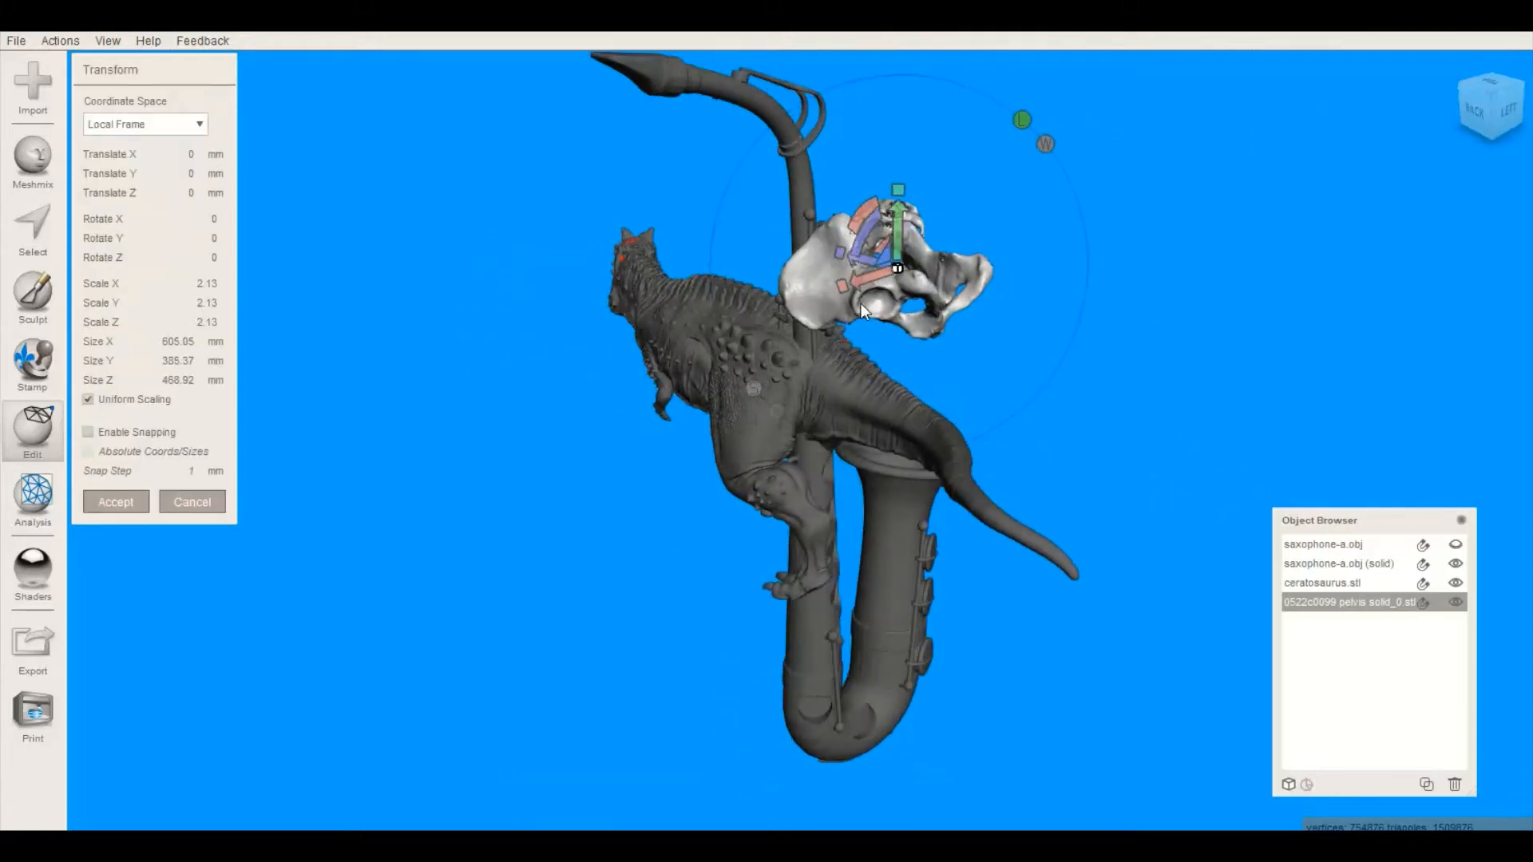
left_click_drag(897, 269, 1076, 171)
right_click_drag(1077, 171, 866, 291)
left_click_drag(702, 339, 723, 311)
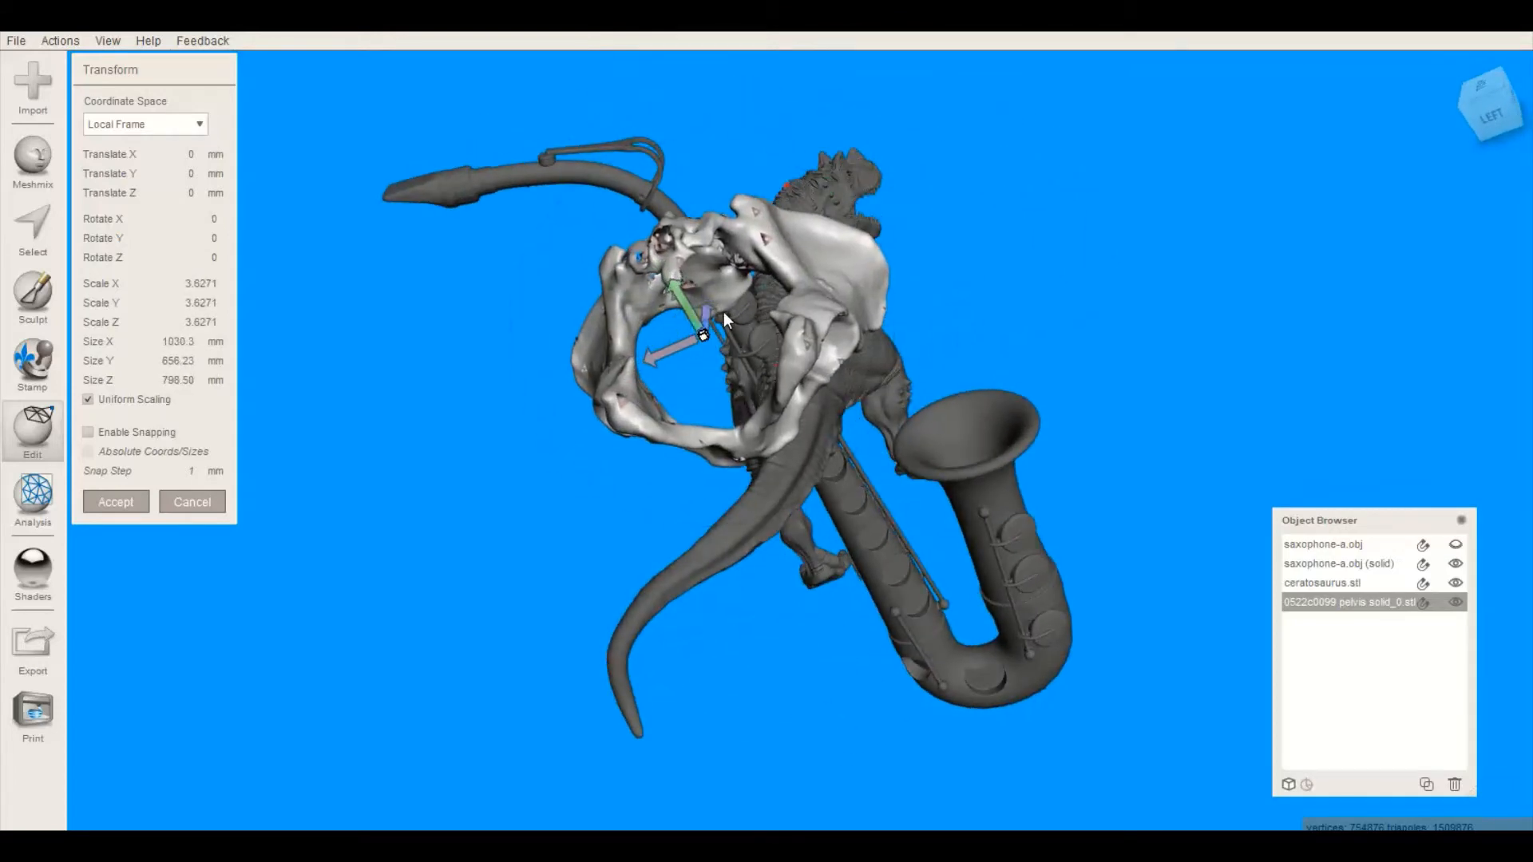
right_click_drag(723, 311, 430, 407)
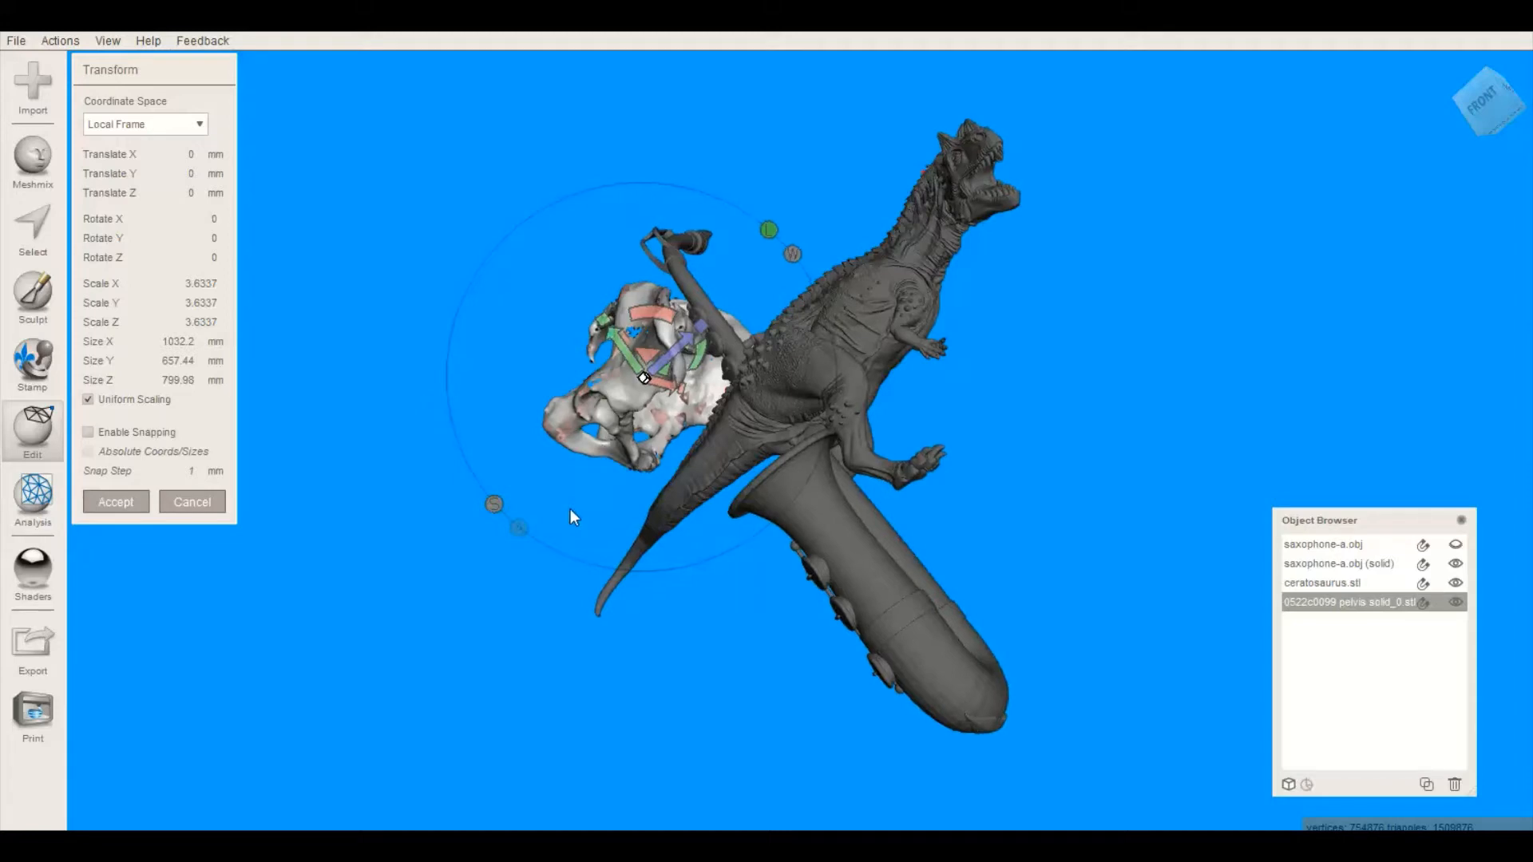
right_click_drag(571, 511, 873, 633)
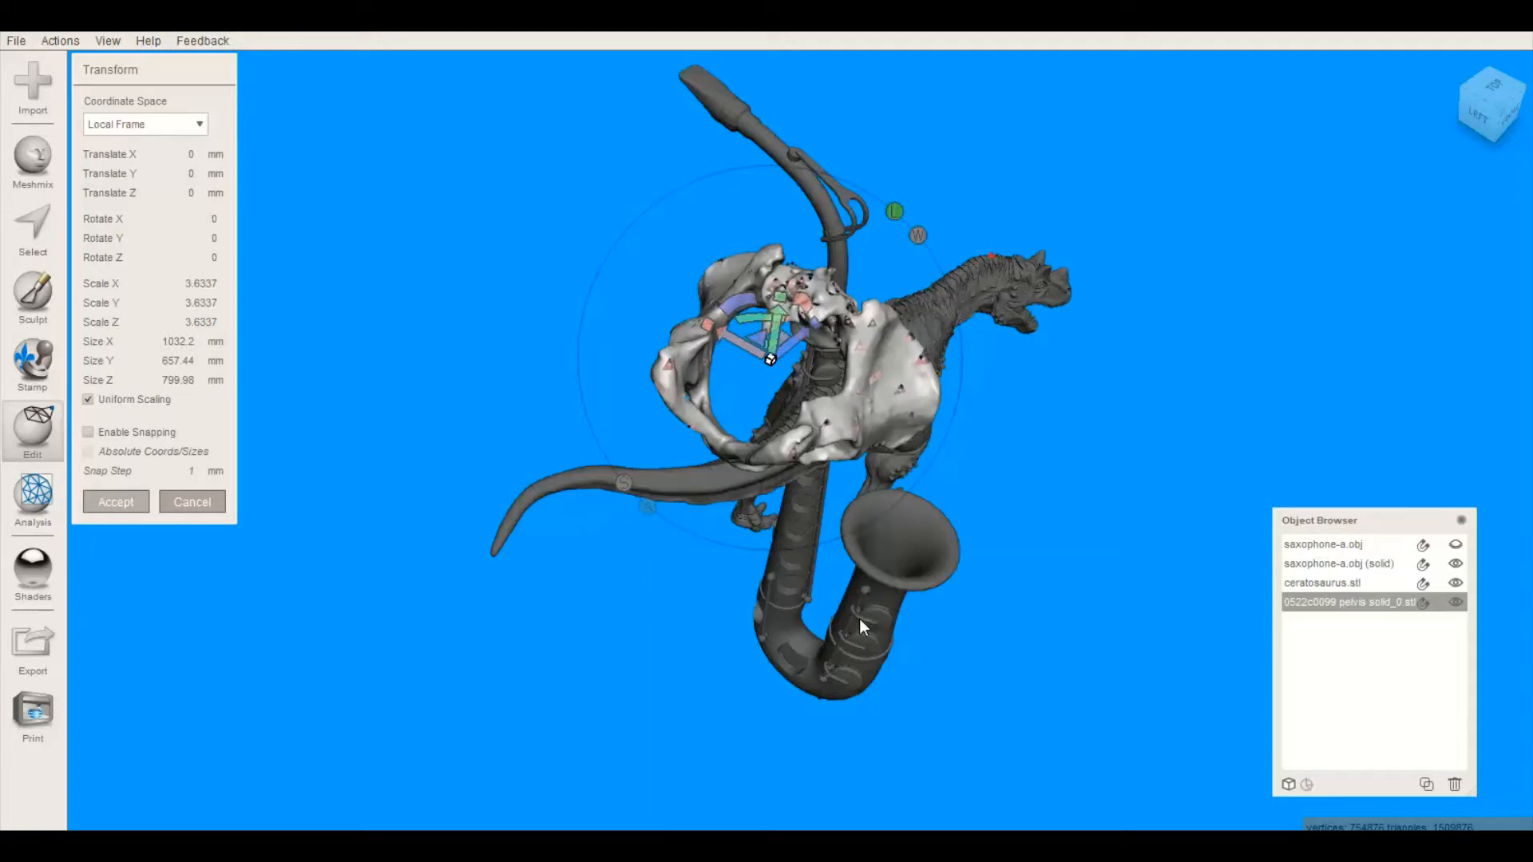
key("Return")
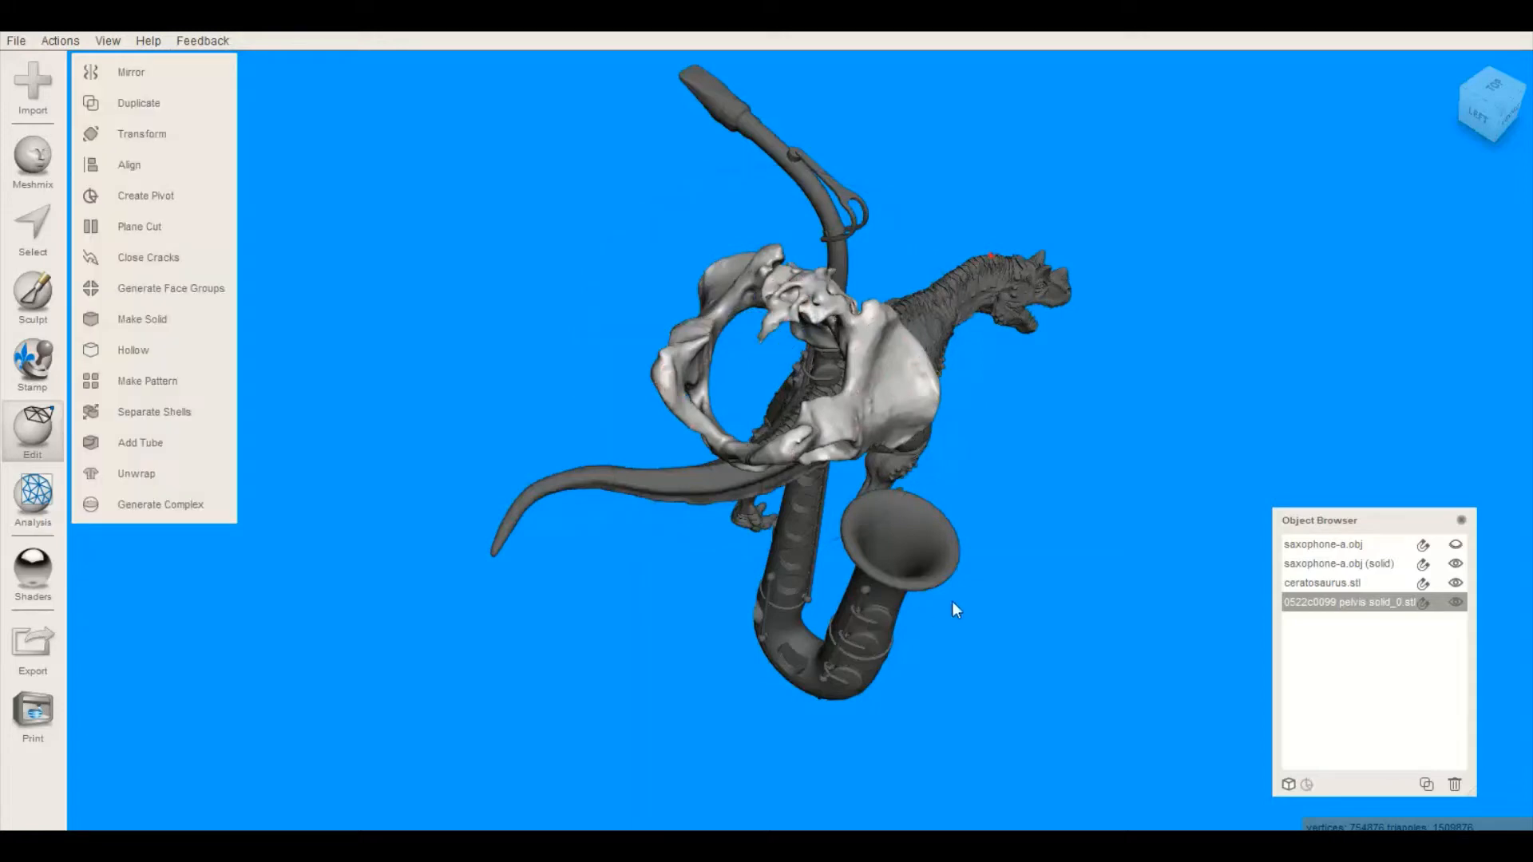
Append the CasA_Supernova_Remnant mesh to the current scene
right_click_drag(987, 568, 987, 626)
right_click_drag(603, 321, 457, 343)
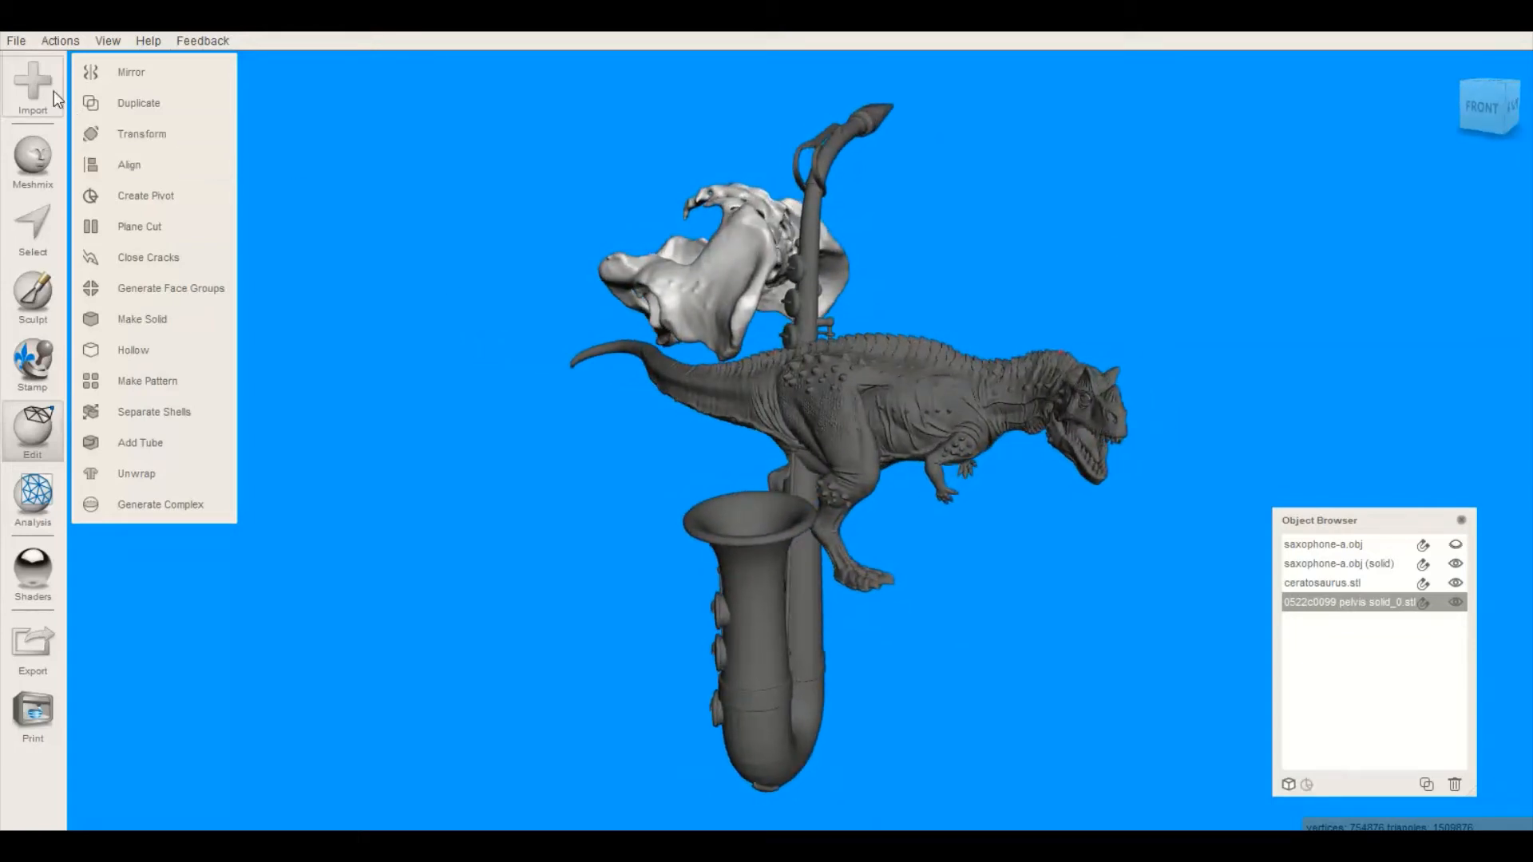
left_click(24, 81)
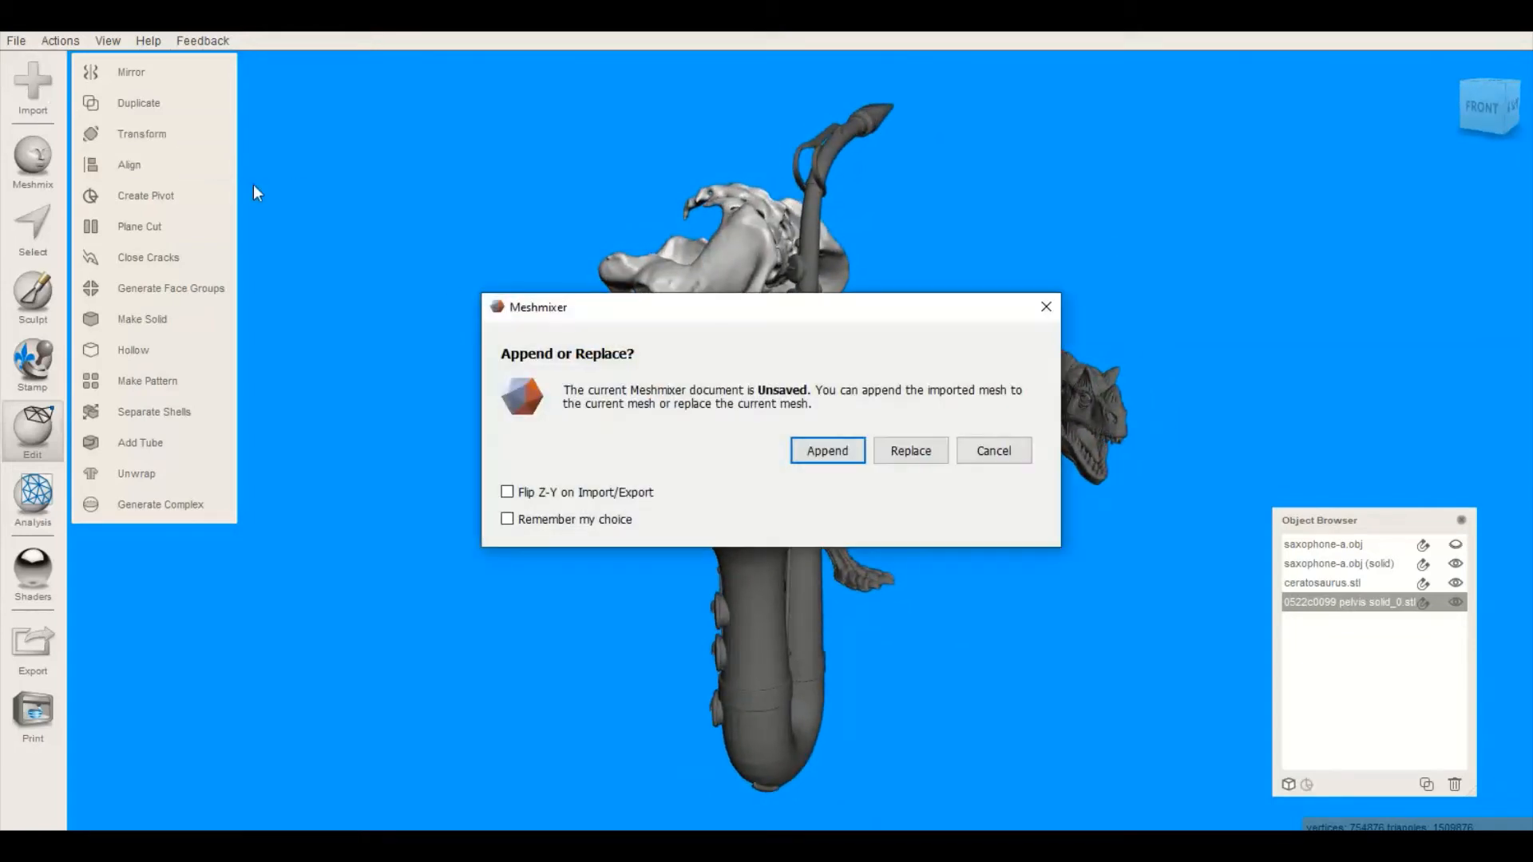
left_click(826, 450)
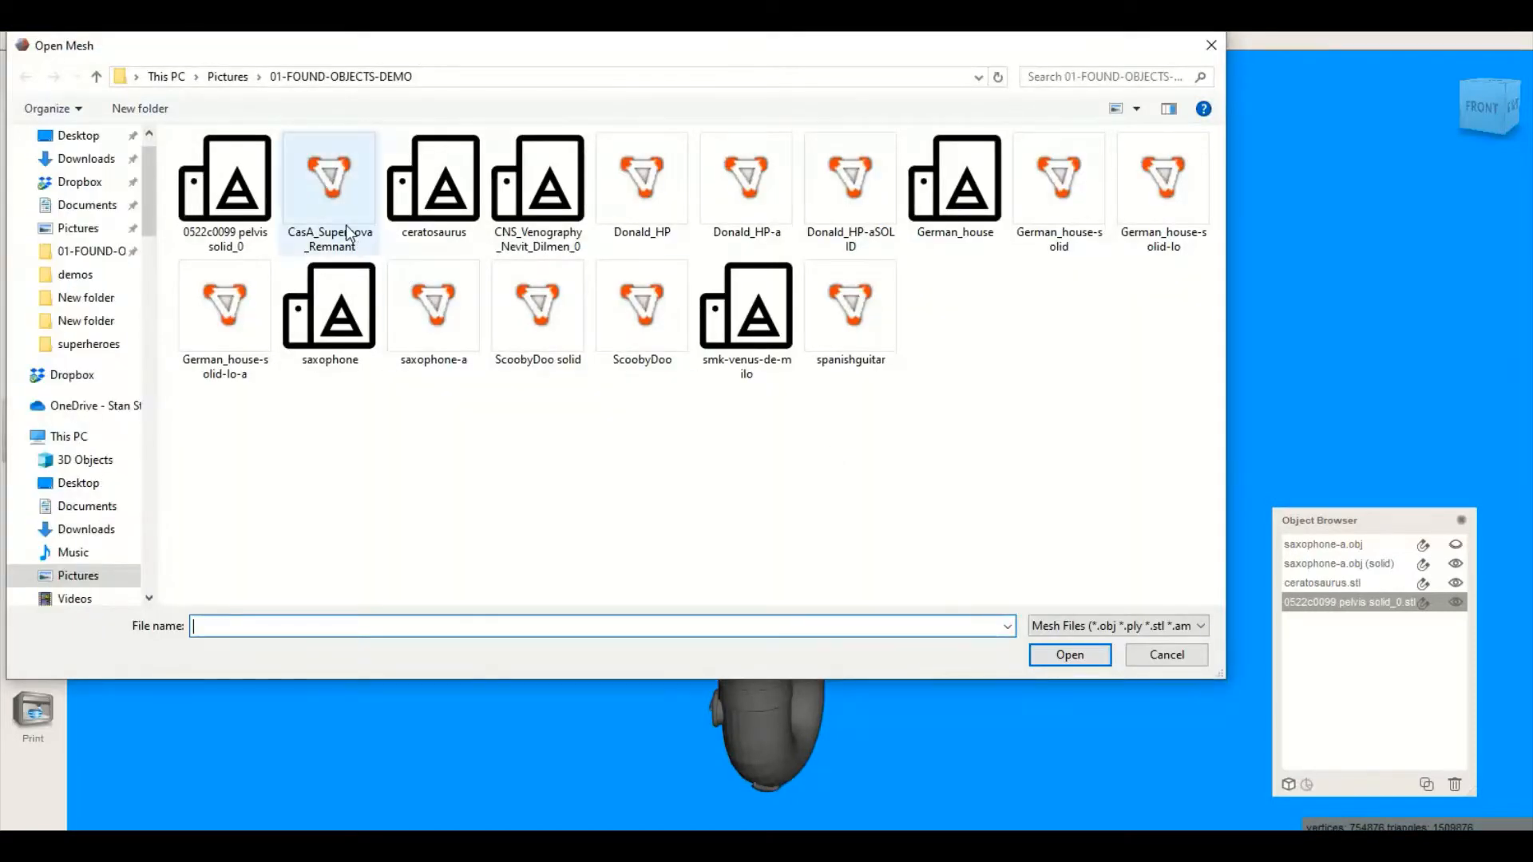
left_click(347, 225)
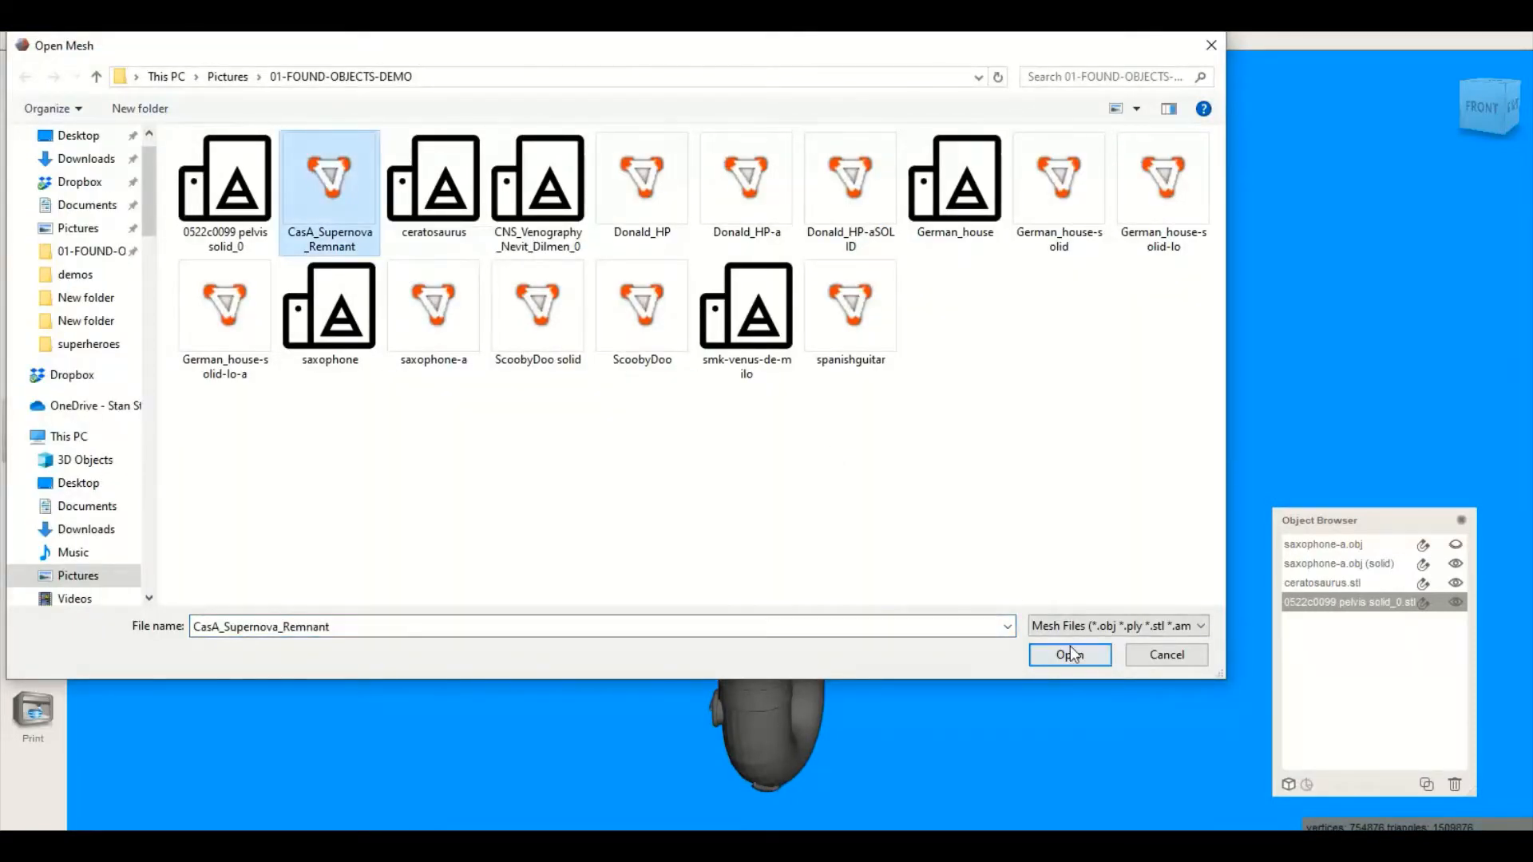
left_click(1071, 653)
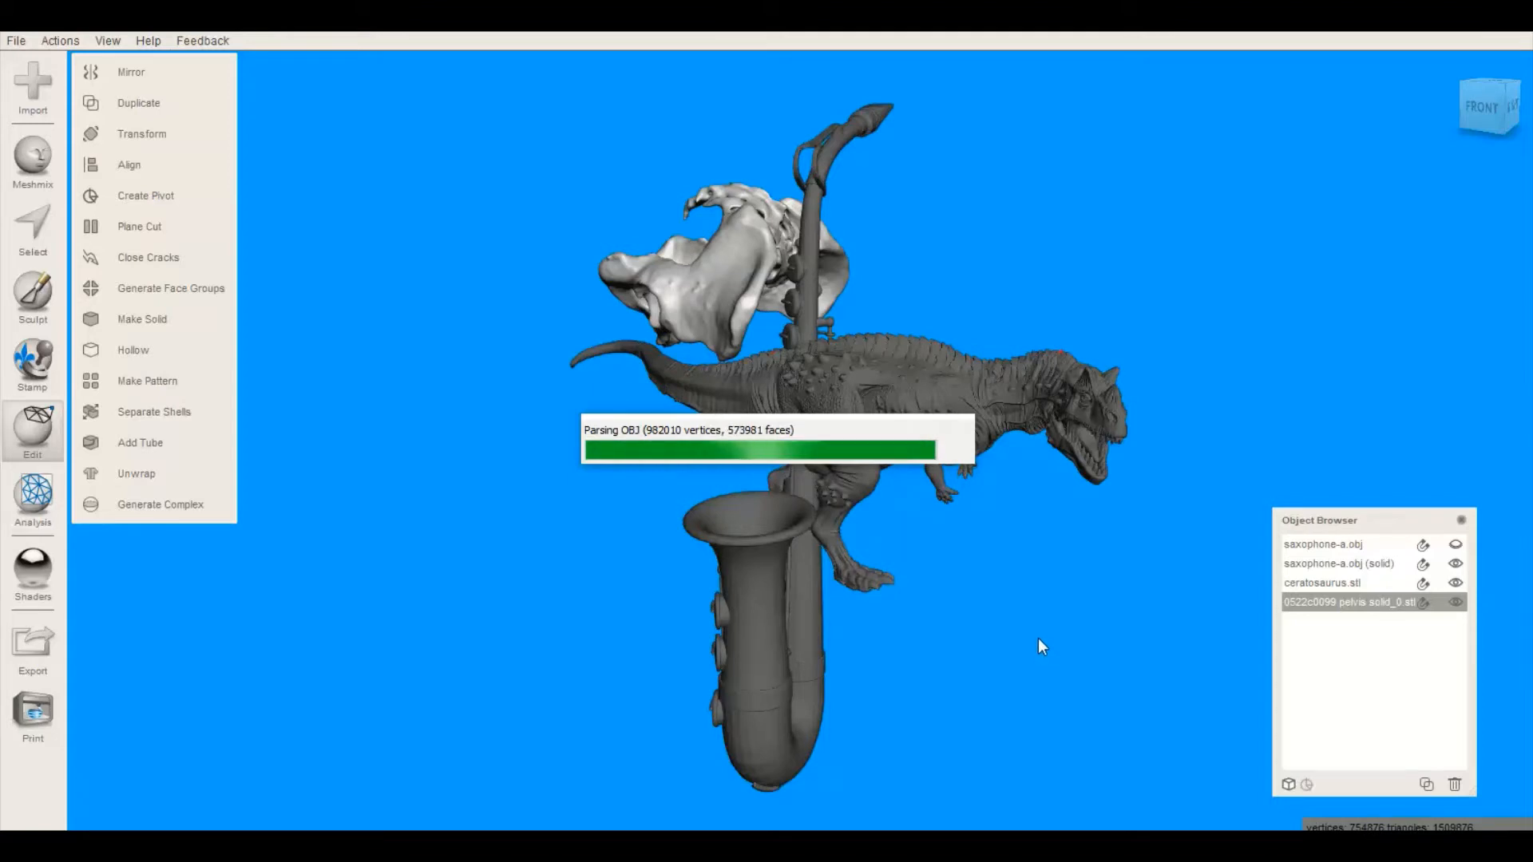
left_click(896, 460)
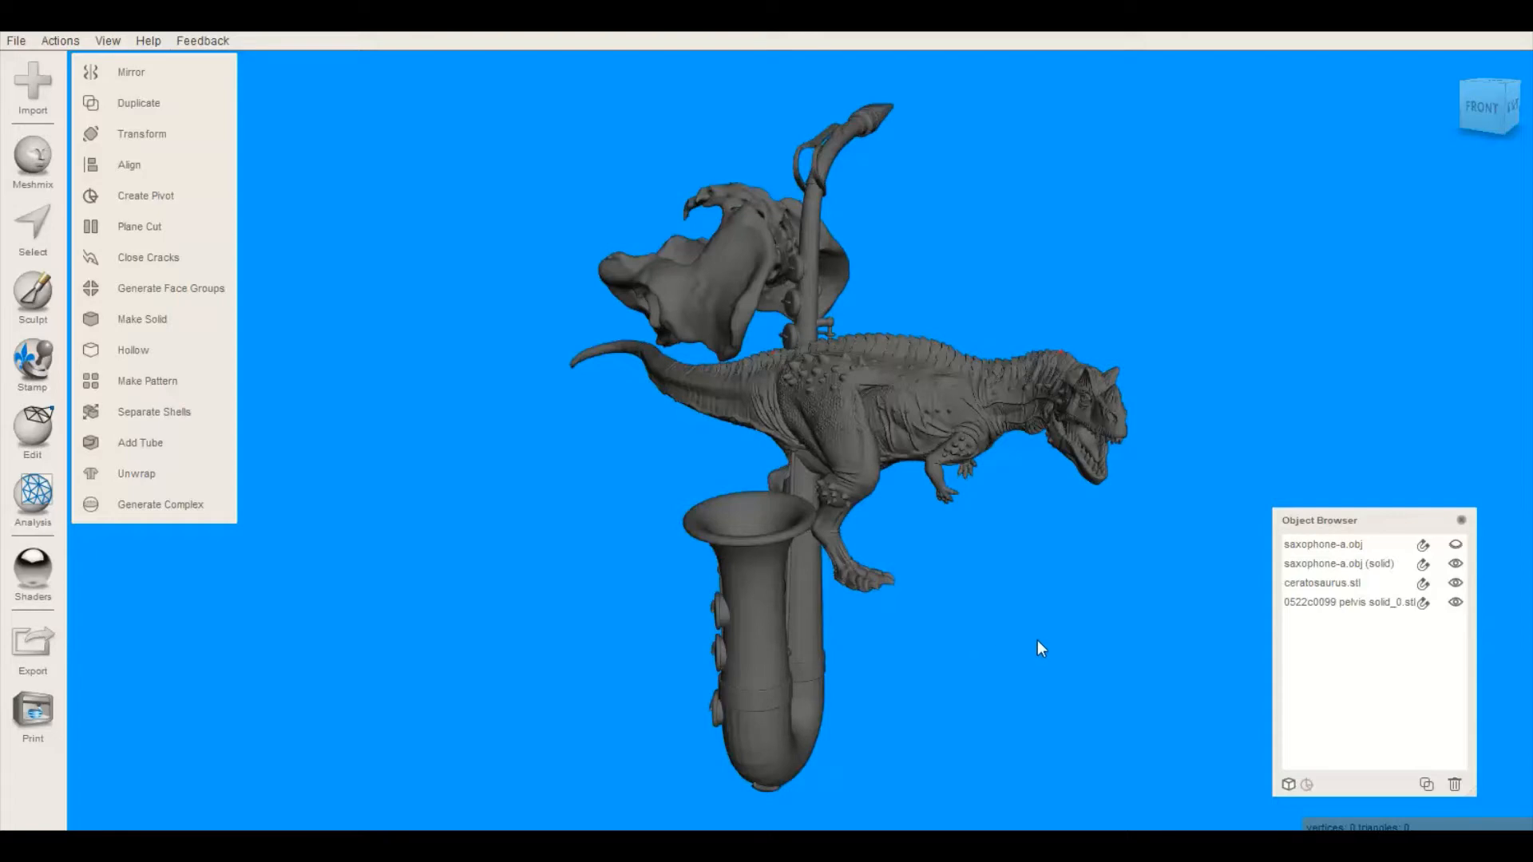
Append the smk-venus-de-milo mesh to the scene and accept scaling it up to match the other meshes
right_click_drag(1027, 619, 1111, 656)
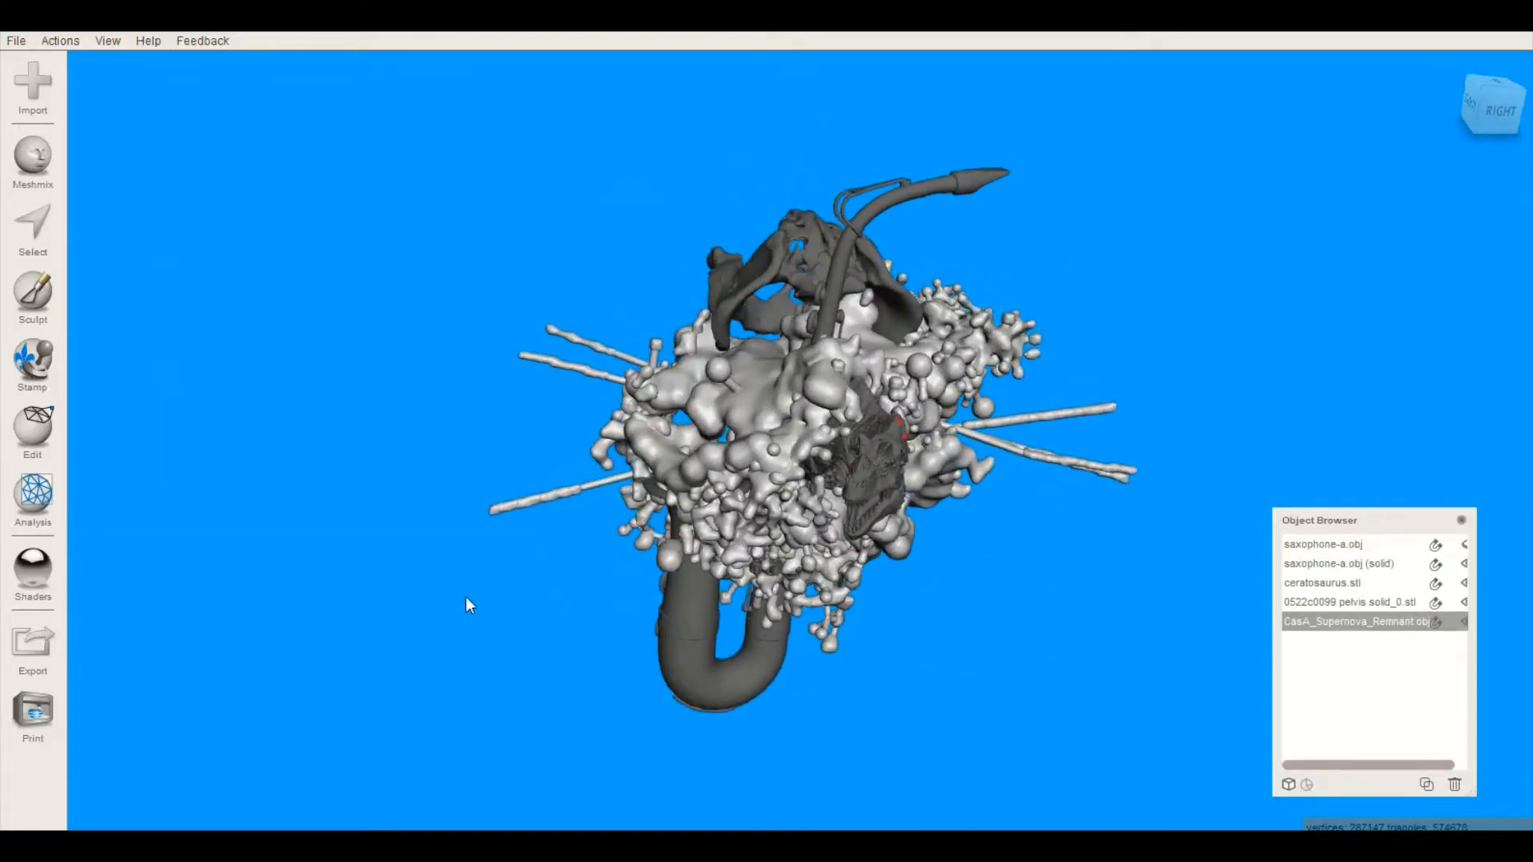
mouse_move(466, 597)
right_mouse_down()
mouse_move(790, 671)
mouse_move(621, 674)
mouse_move(778, 481)
mouse_move(813, 494)
mouse_move(748, 452)
mouse_move(732, 587)
mouse_move(516, 623)
mouse_move(1014, 626)
mouse_move(641, 656)
mouse_move(701, 673)
mouse_move(586, 649)
mouse_move(597, 629)
mouse_move(798, 543)
mouse_move(697, 504)
mouse_move(544, 489)
mouse_move(693, 447)
mouse_move(797, 300)
mouse_move(726, 559)
mouse_move(1068, 568)
mouse_move(458, 524)
mouse_move(633, 589)
mouse_move(488, 585)
right_mouse_up()
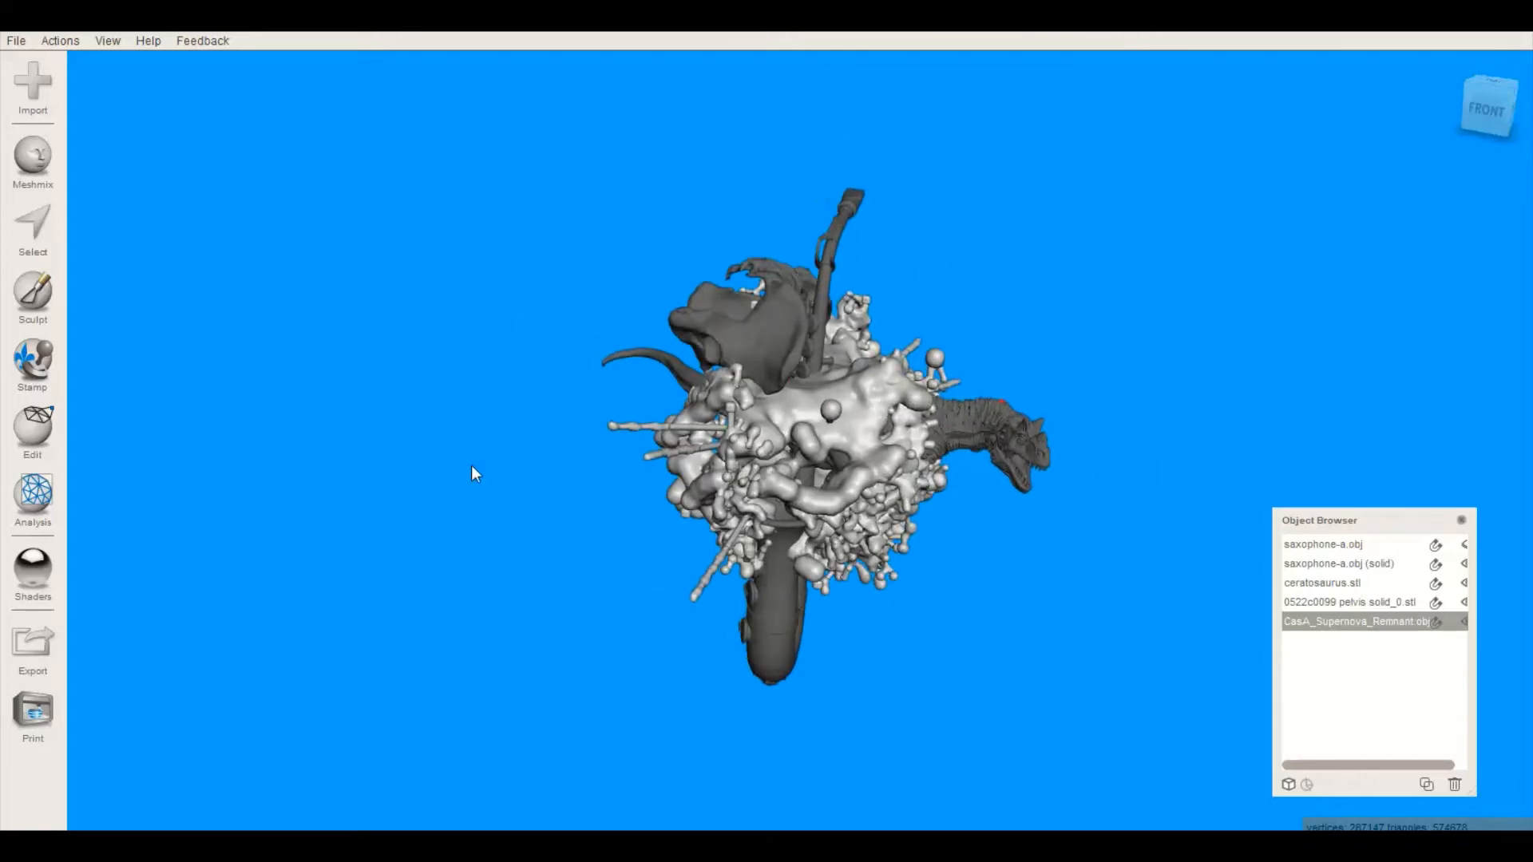
scroll(448, 434, "up", 3)
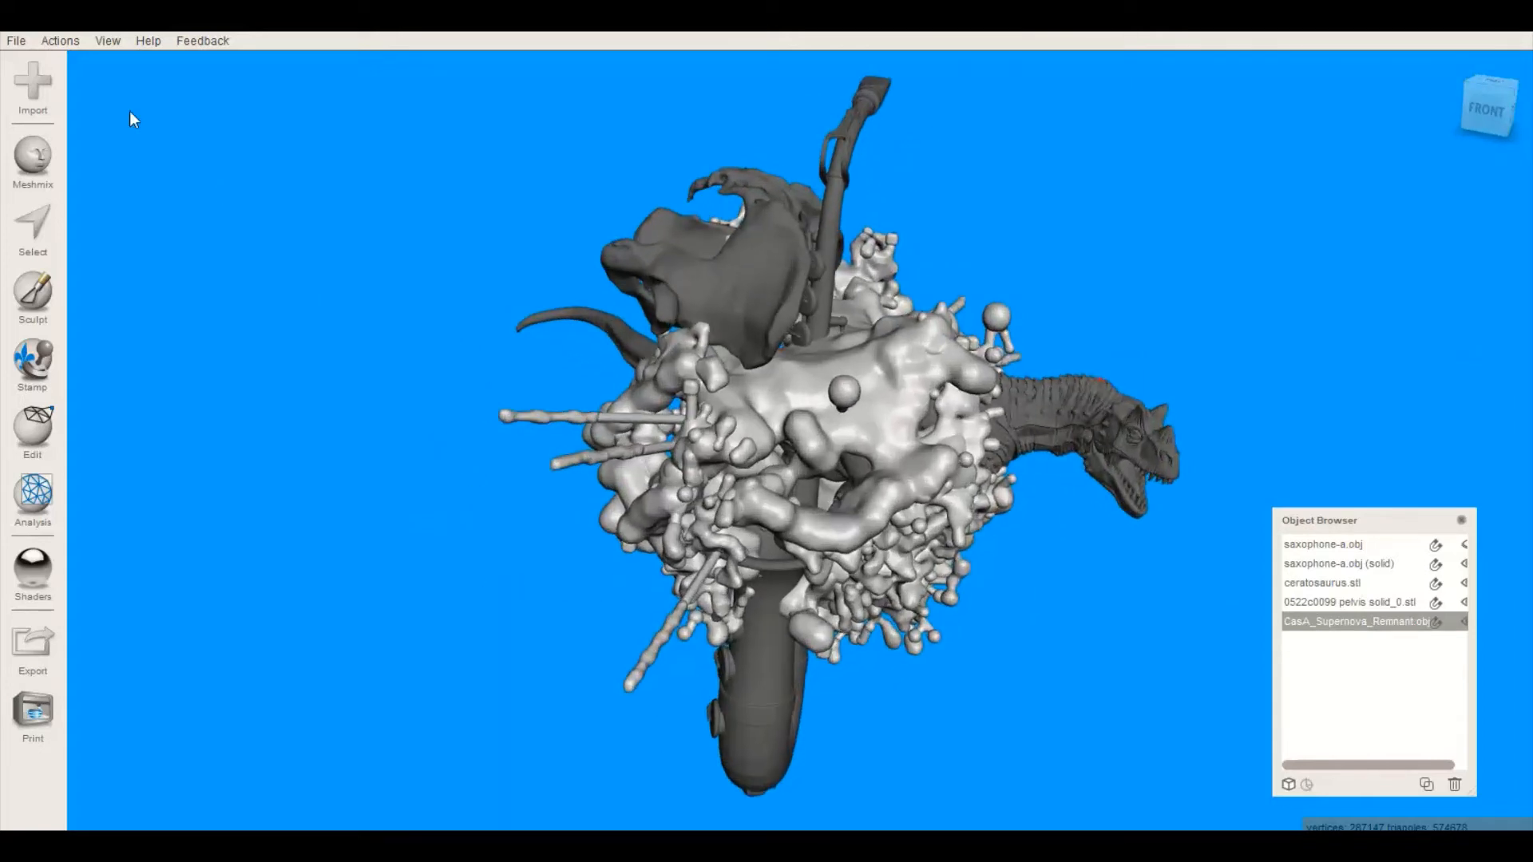
left_click(33, 82)
left_click(834, 452)
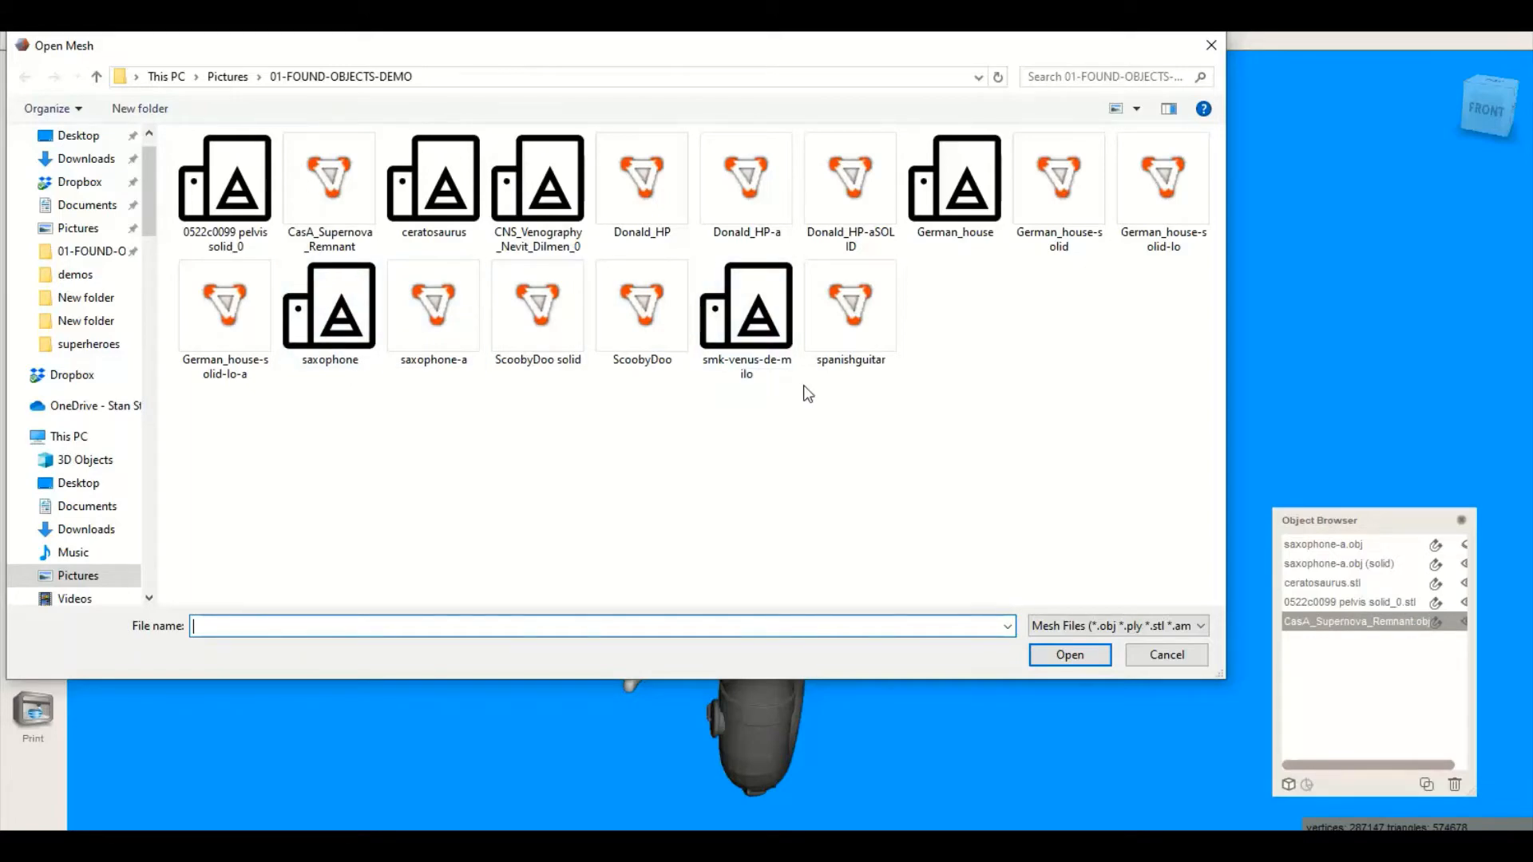
left_click(755, 336)
left_click(1058, 662)
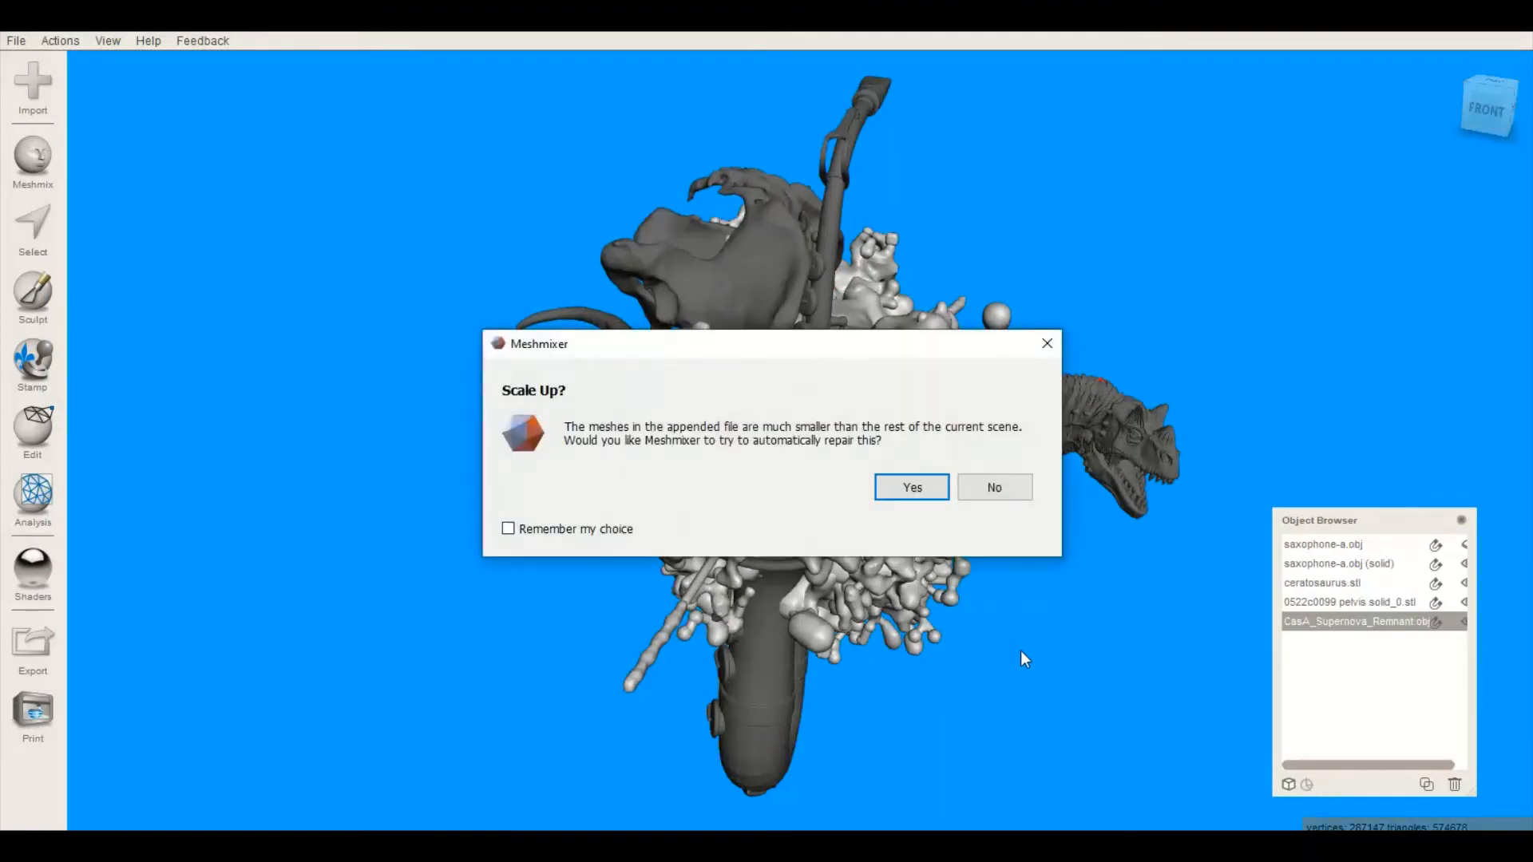
left_click(913, 487)
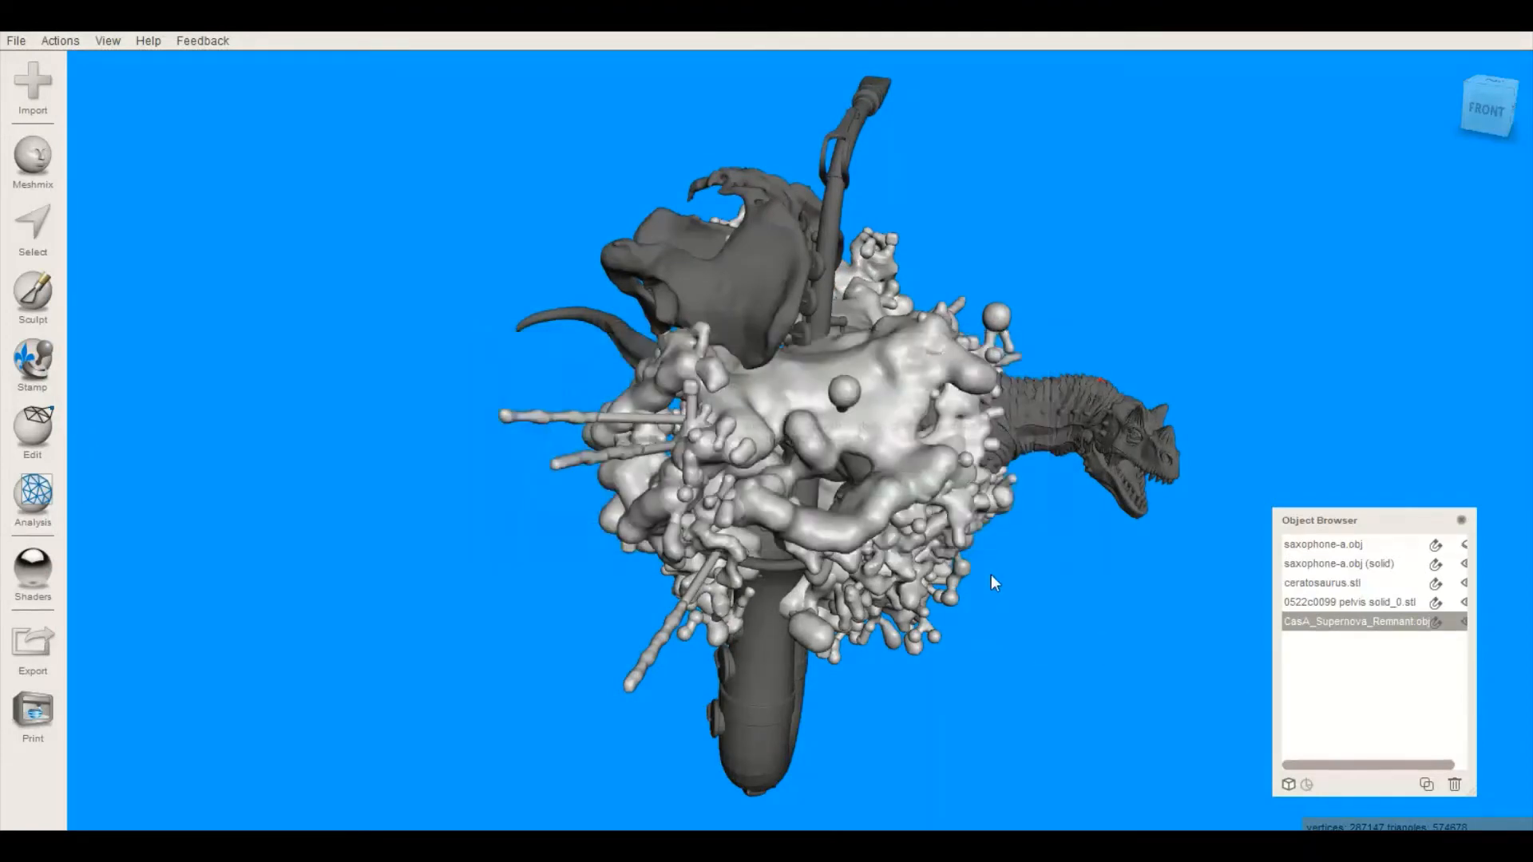
Stand the Venus de Milo statue upright by rotating it -90 degrees about X, and accept the transform
right_click_drag(1038, 600, 1075, 580)
right_click_drag(612, 308, 922, 458)
left_click(1489, 103)
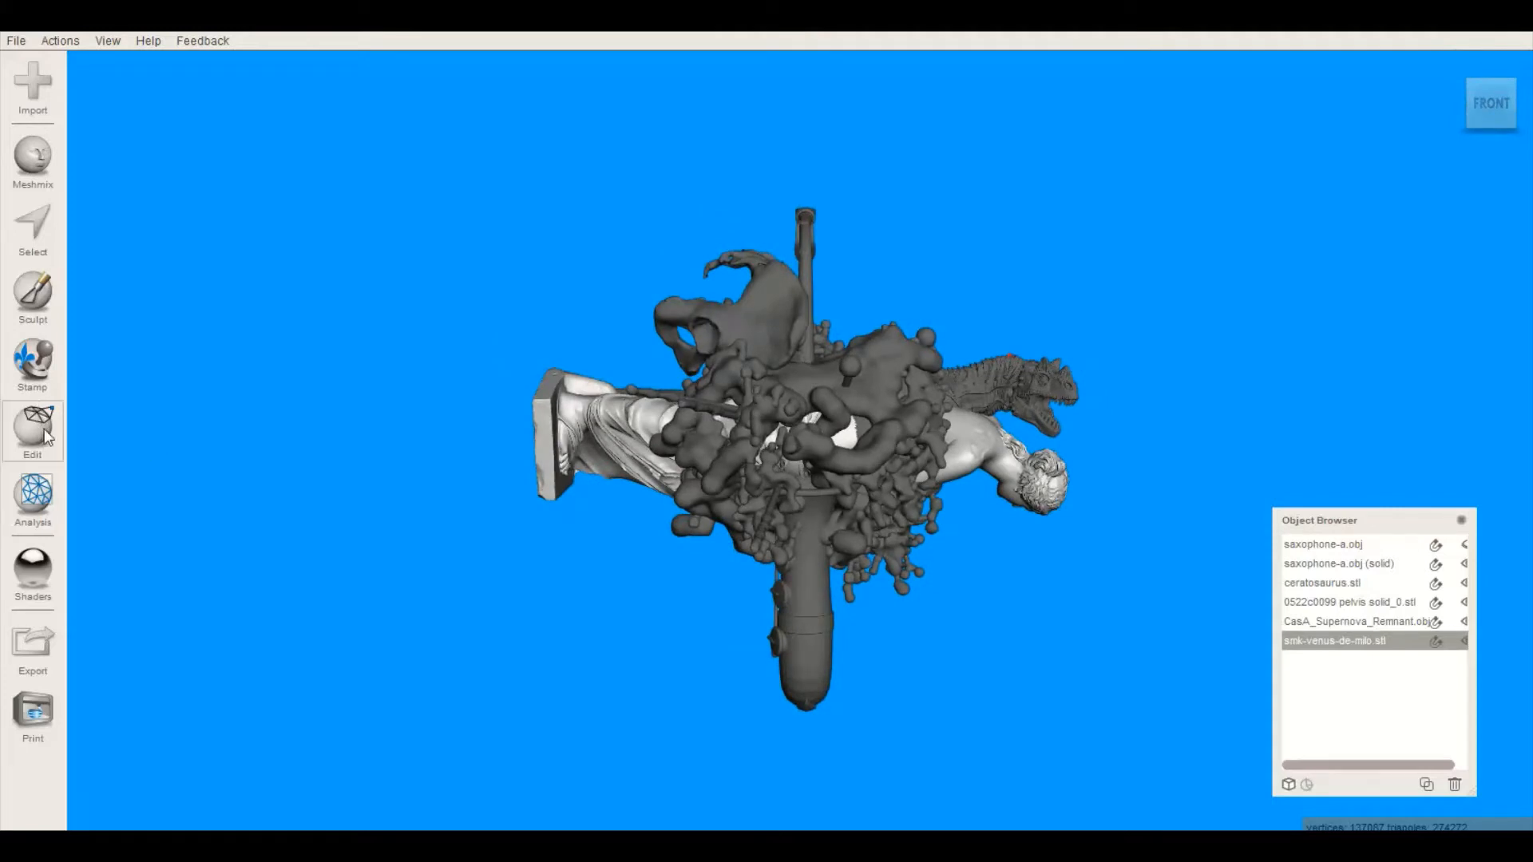
left_click(36, 430)
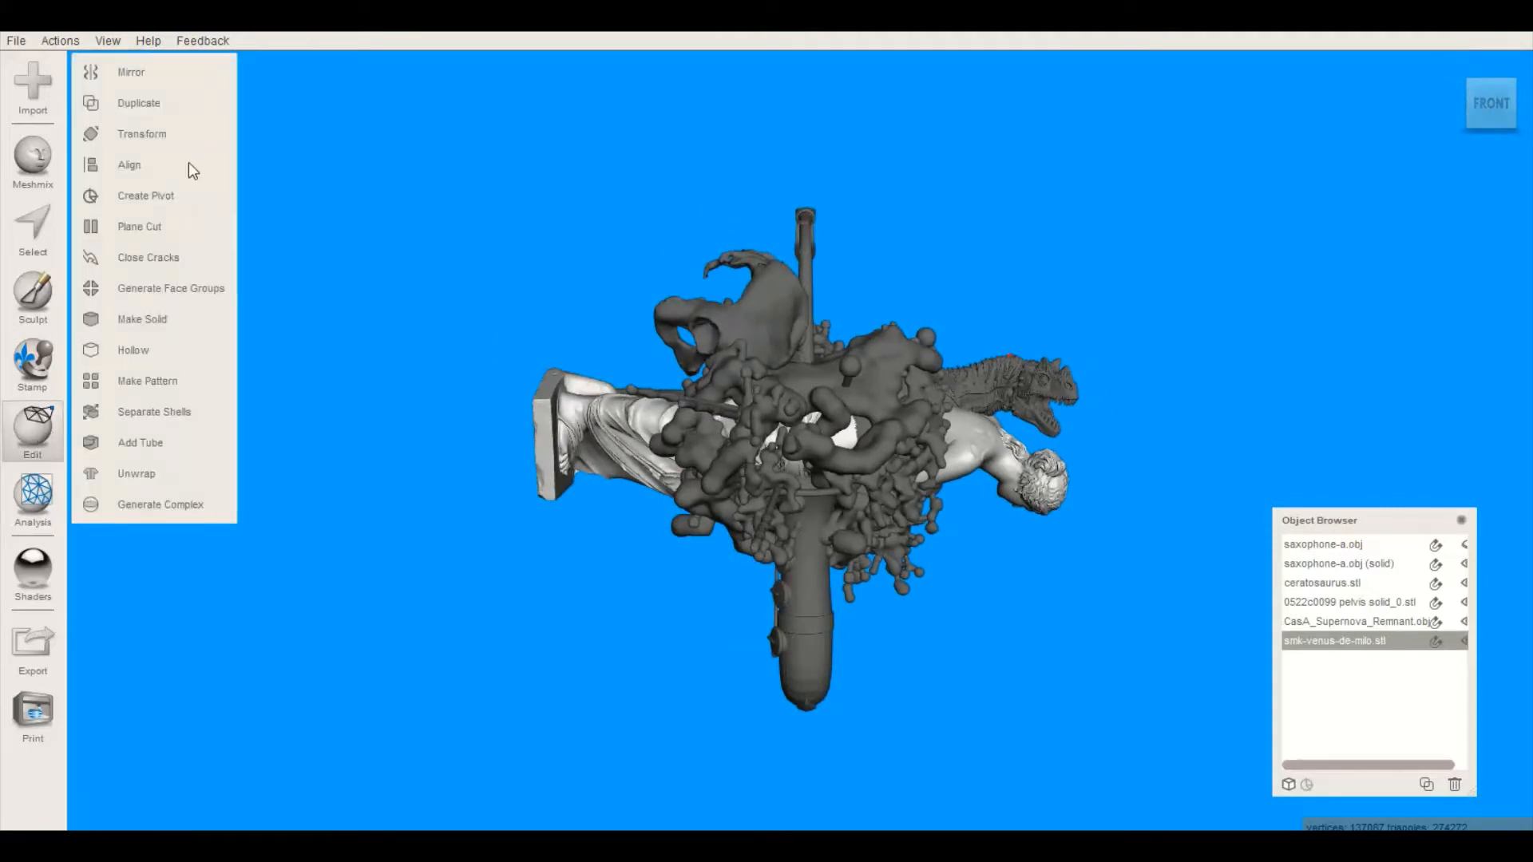
left_click(151, 133)
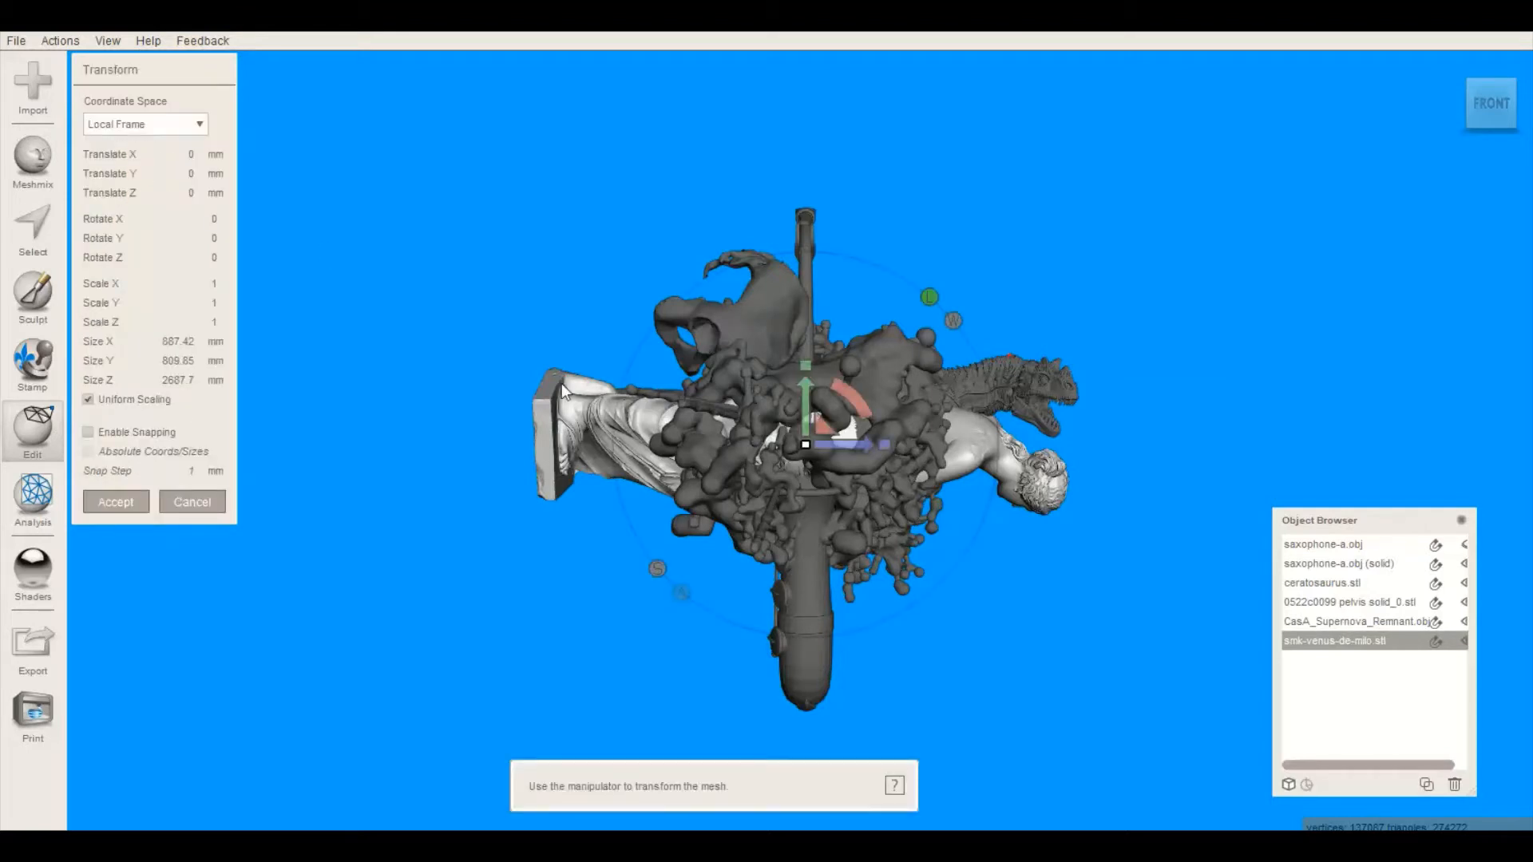
left_click_drag(853, 404, 696, 345)
right_click_drag(973, 502, 743, 504)
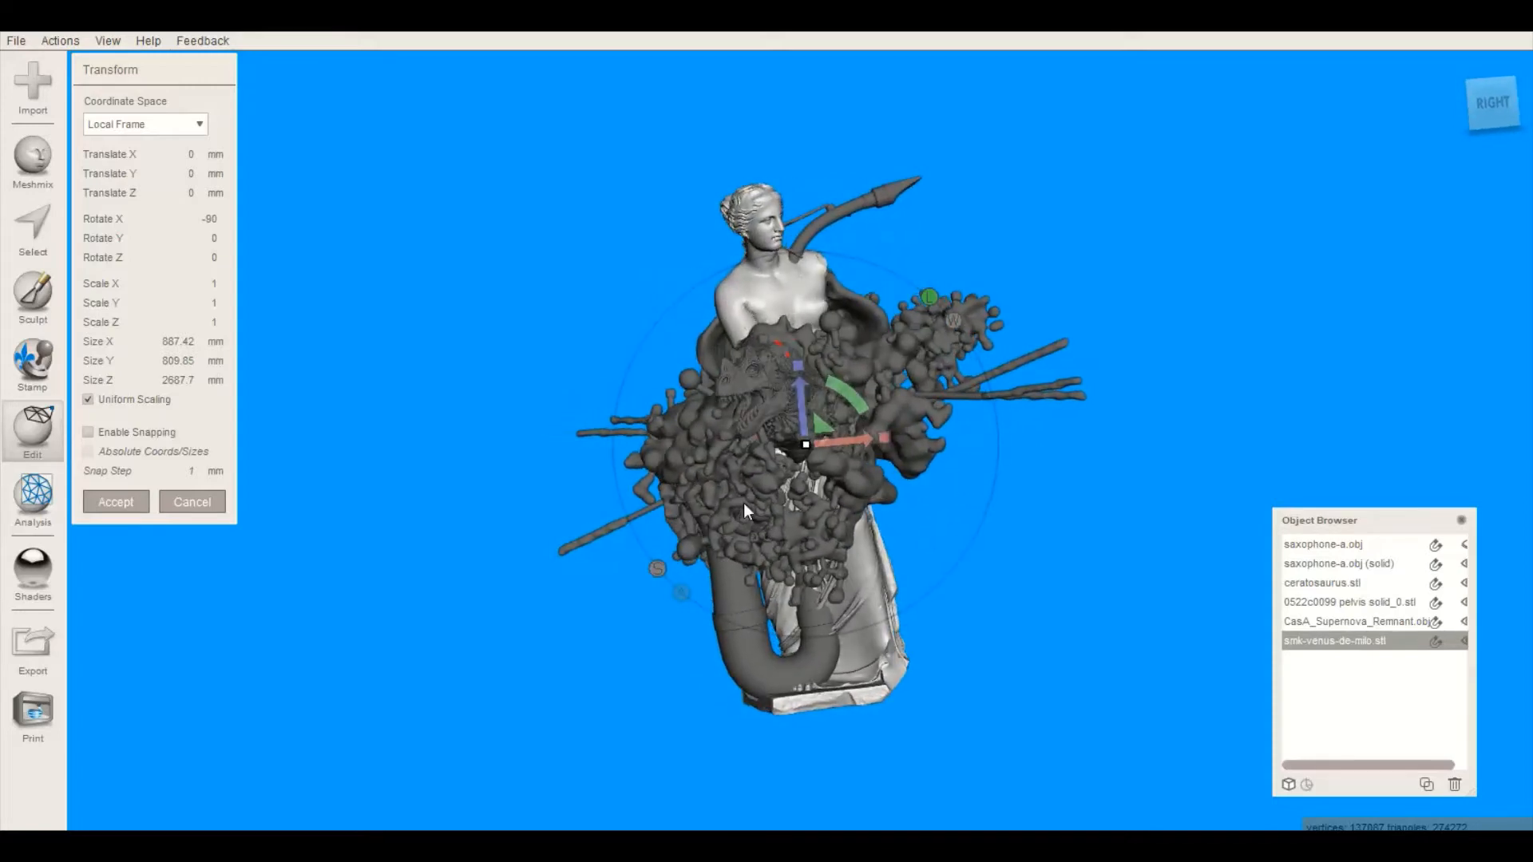
left_click(1492, 102)
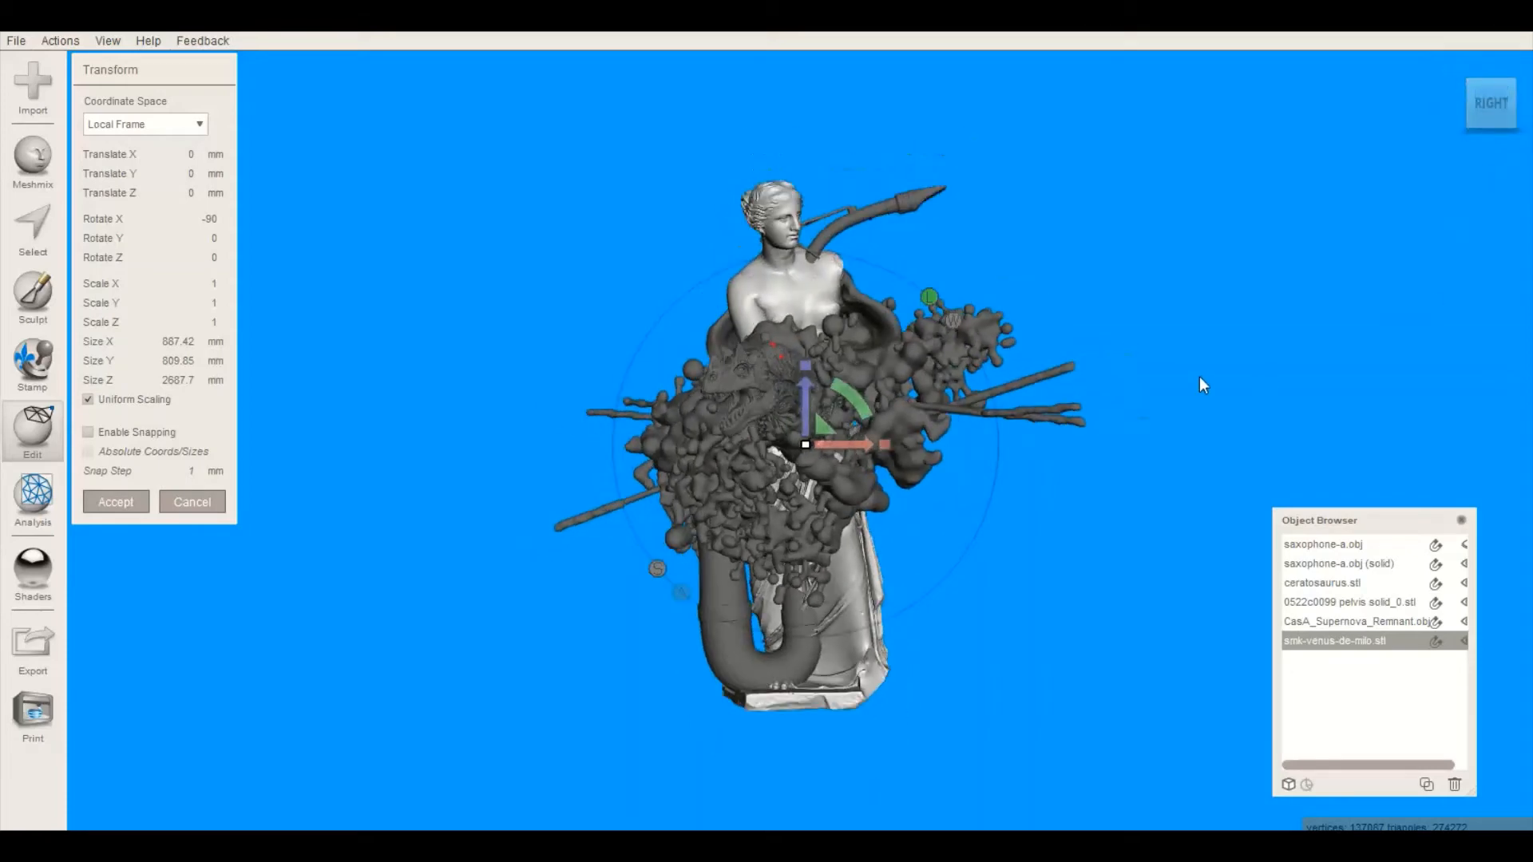
right_click_drag(1189, 393, 1157, 473)
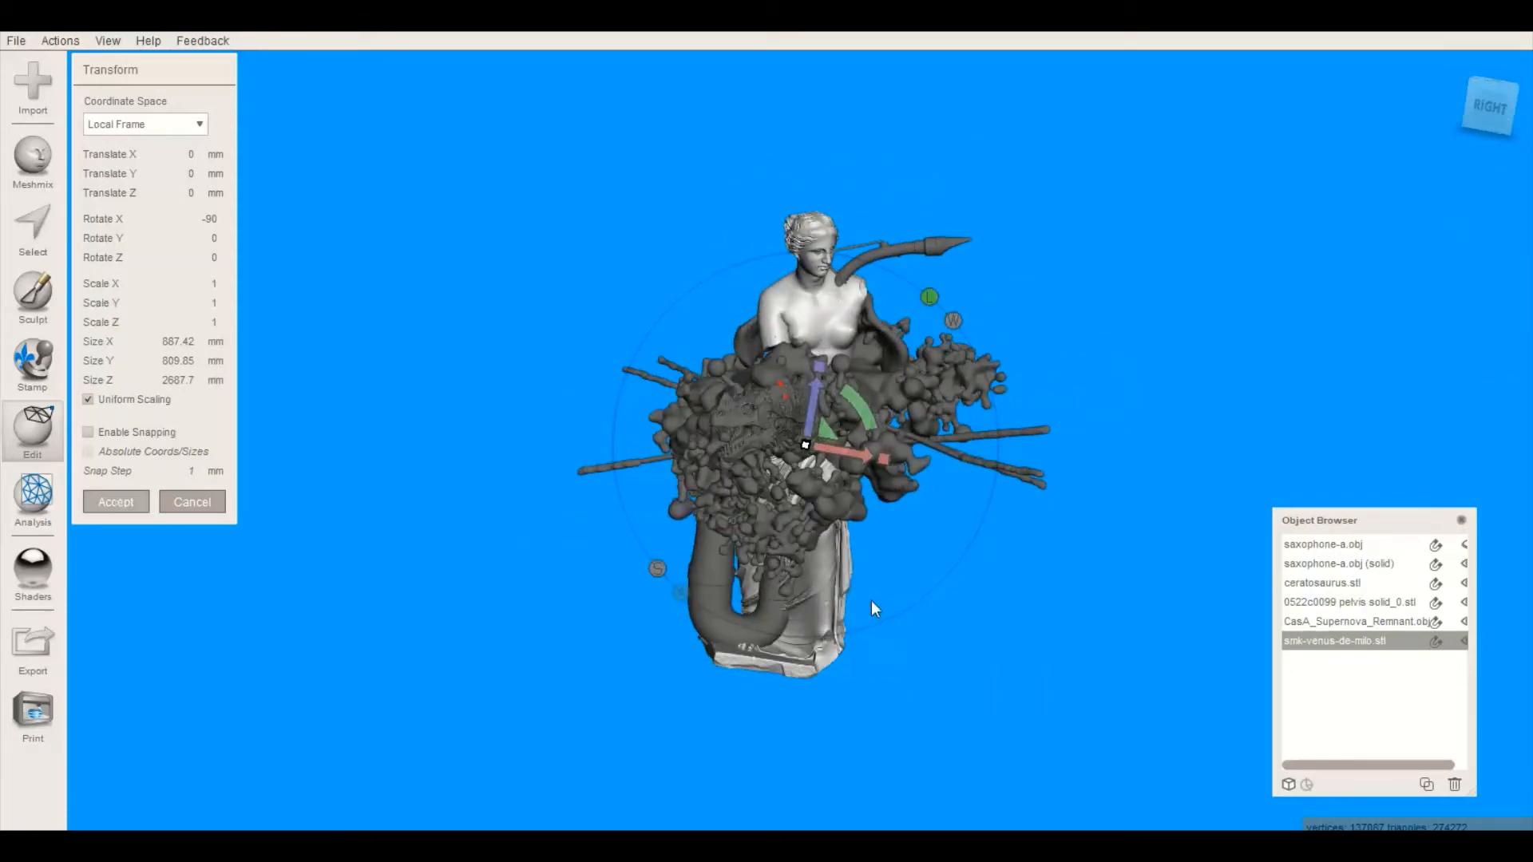
key("Return")
Append the CNS_Venography mesh to the scene and accept scaling it up to match the other meshes
right_click_drag(1049, 510, 1140, 488)
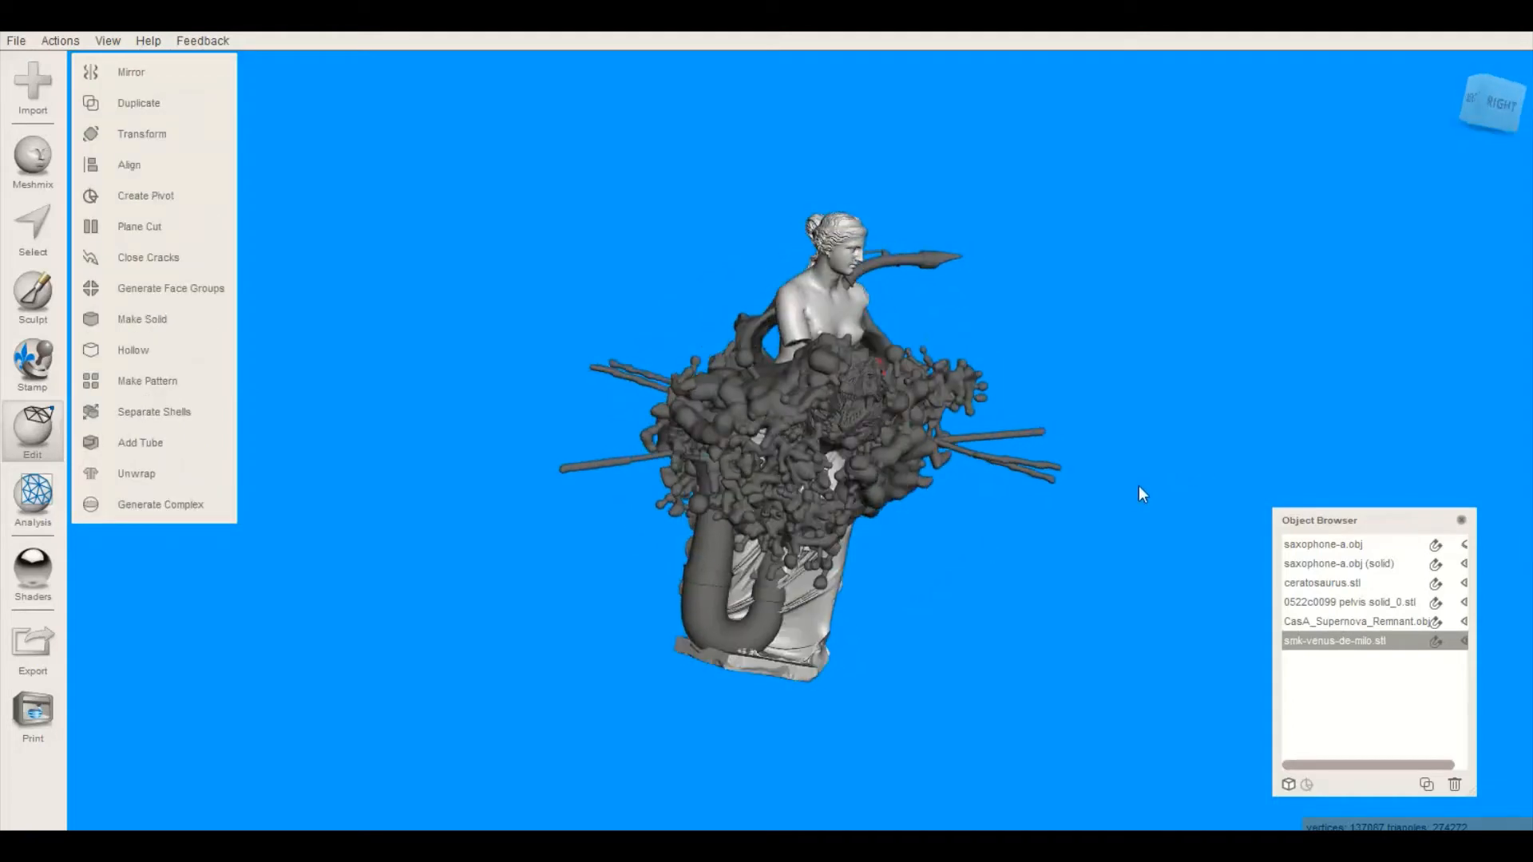
left_click(36, 86)
left_click(828, 452)
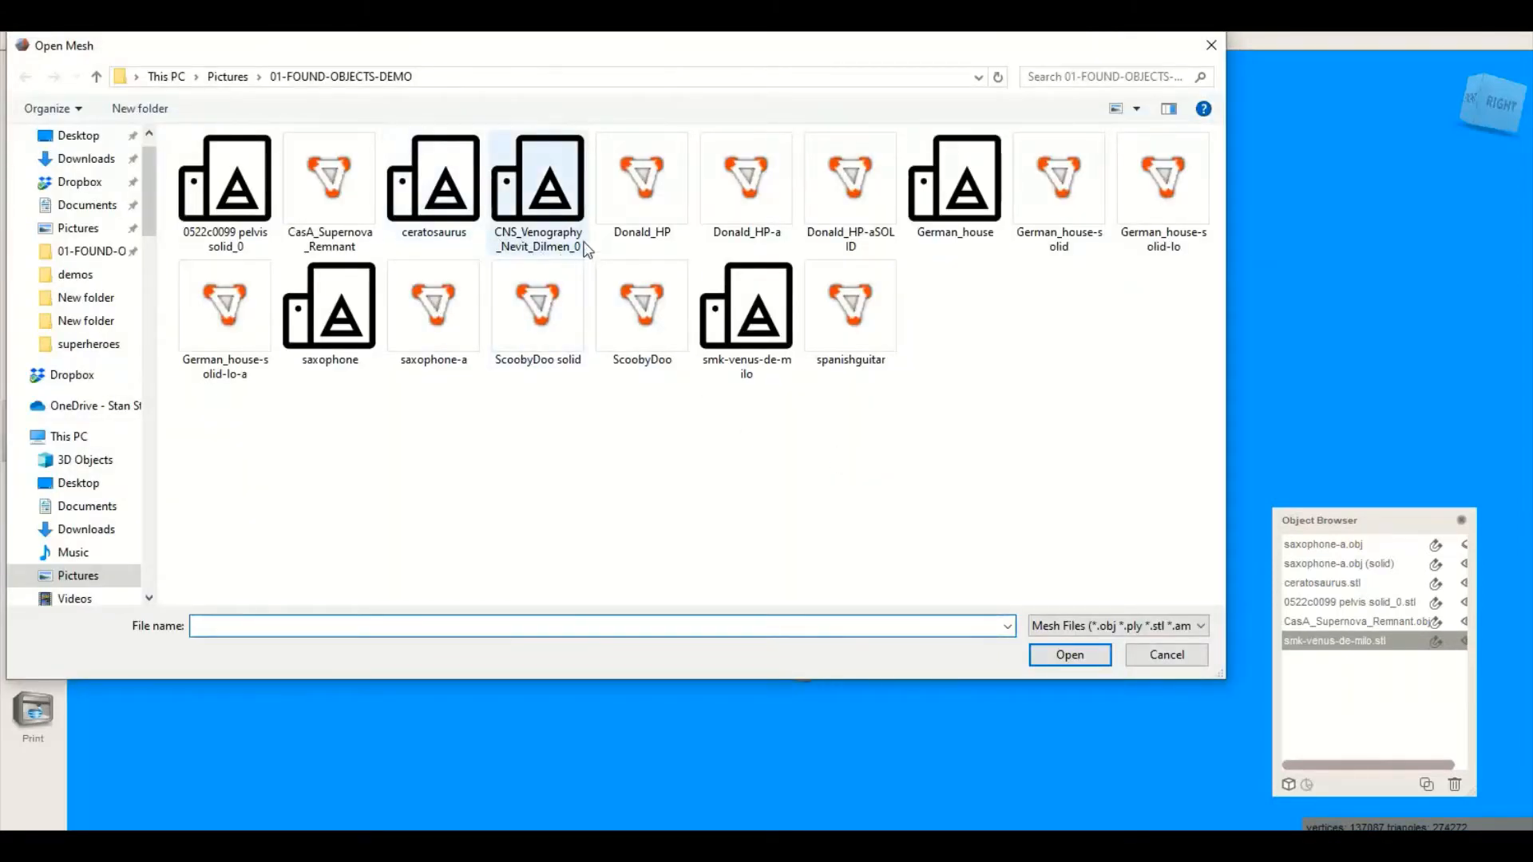
left_click(559, 211)
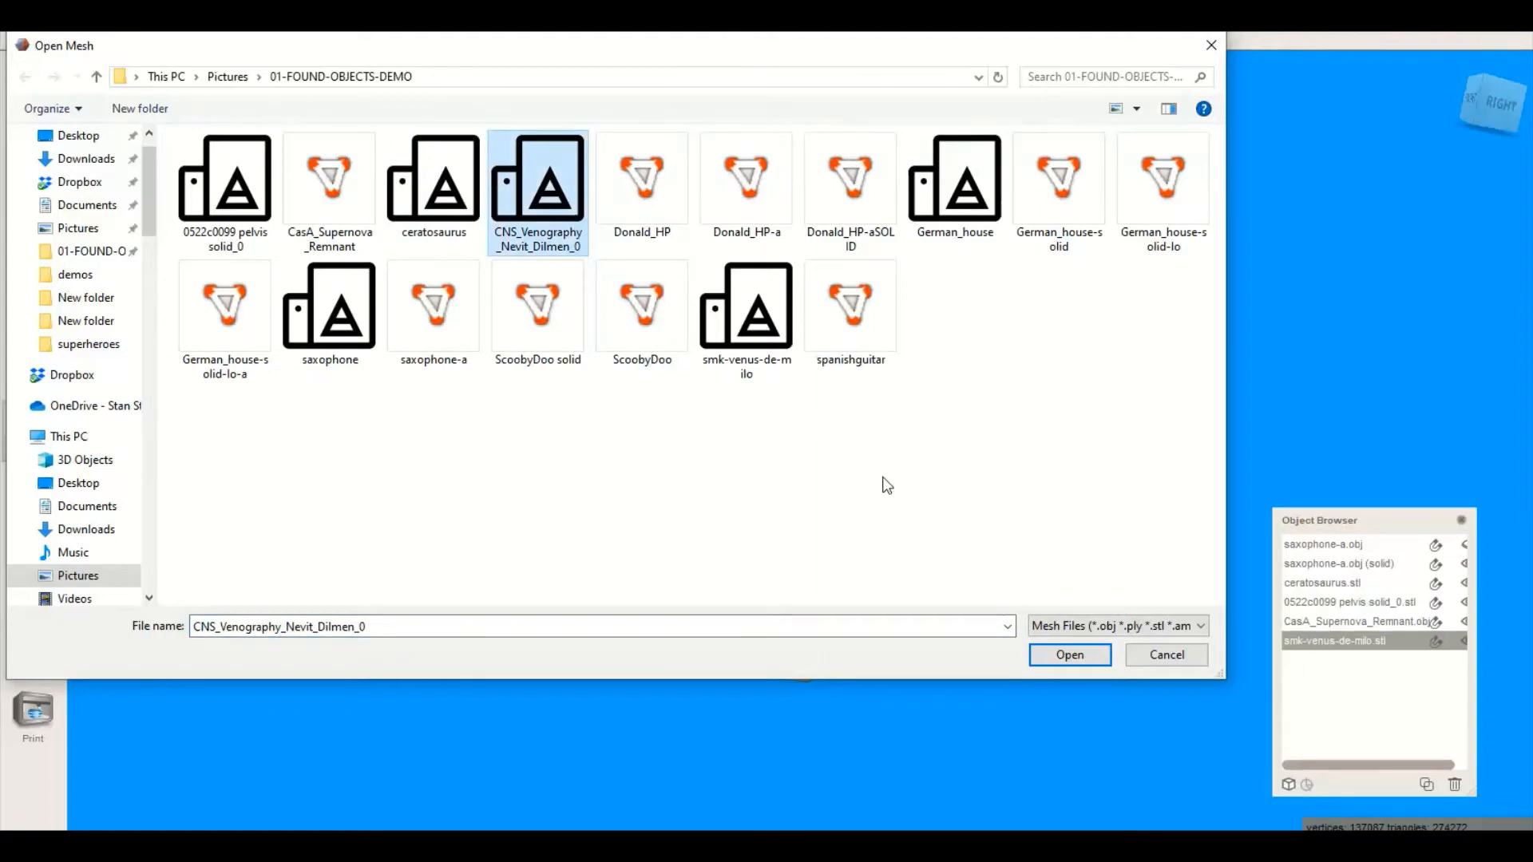
left_click(1066, 659)
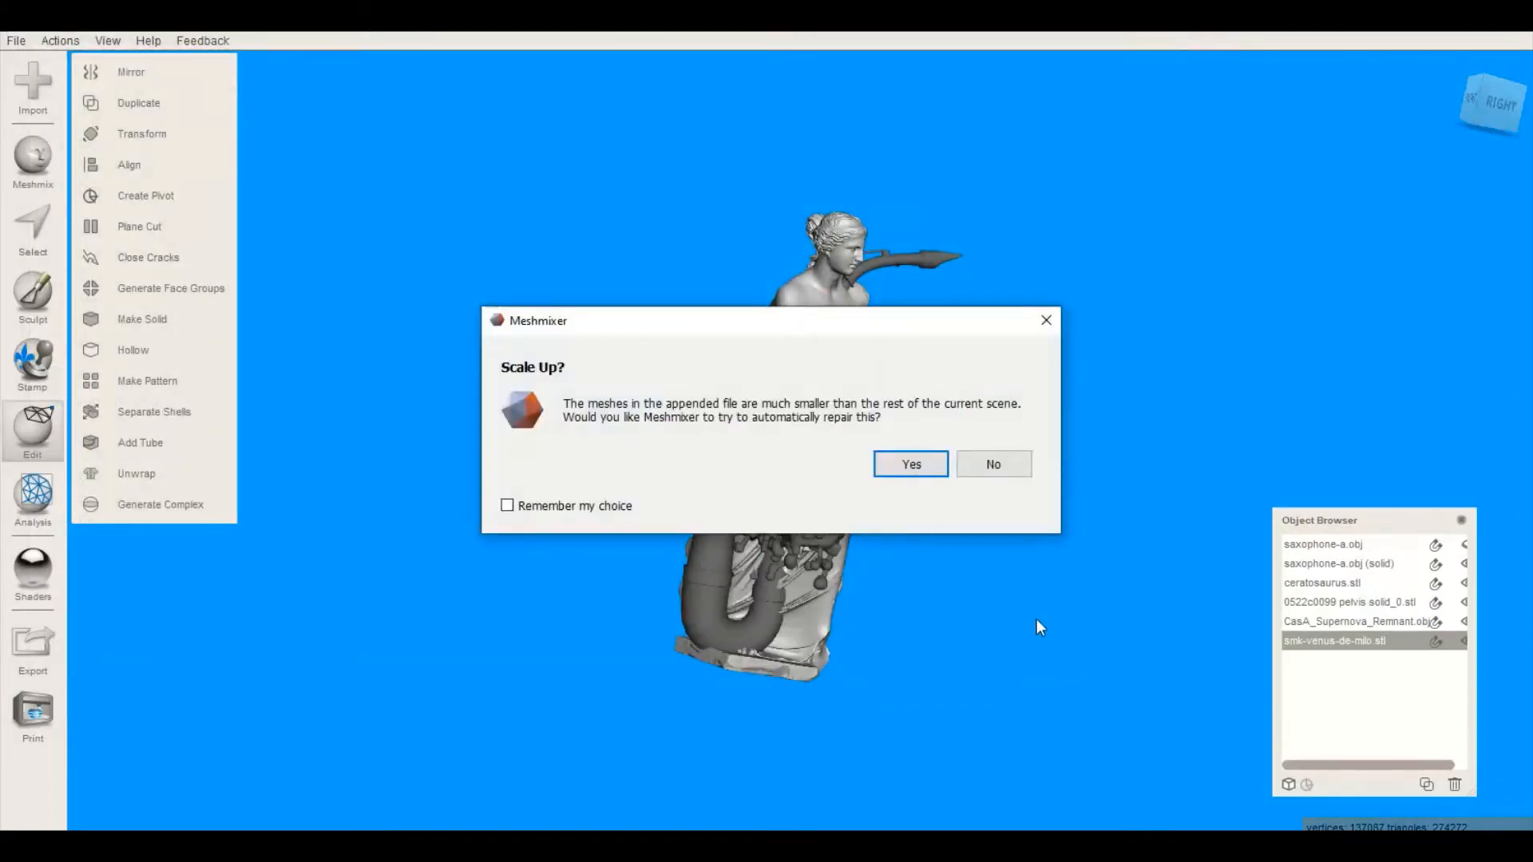
left_click(909, 466)
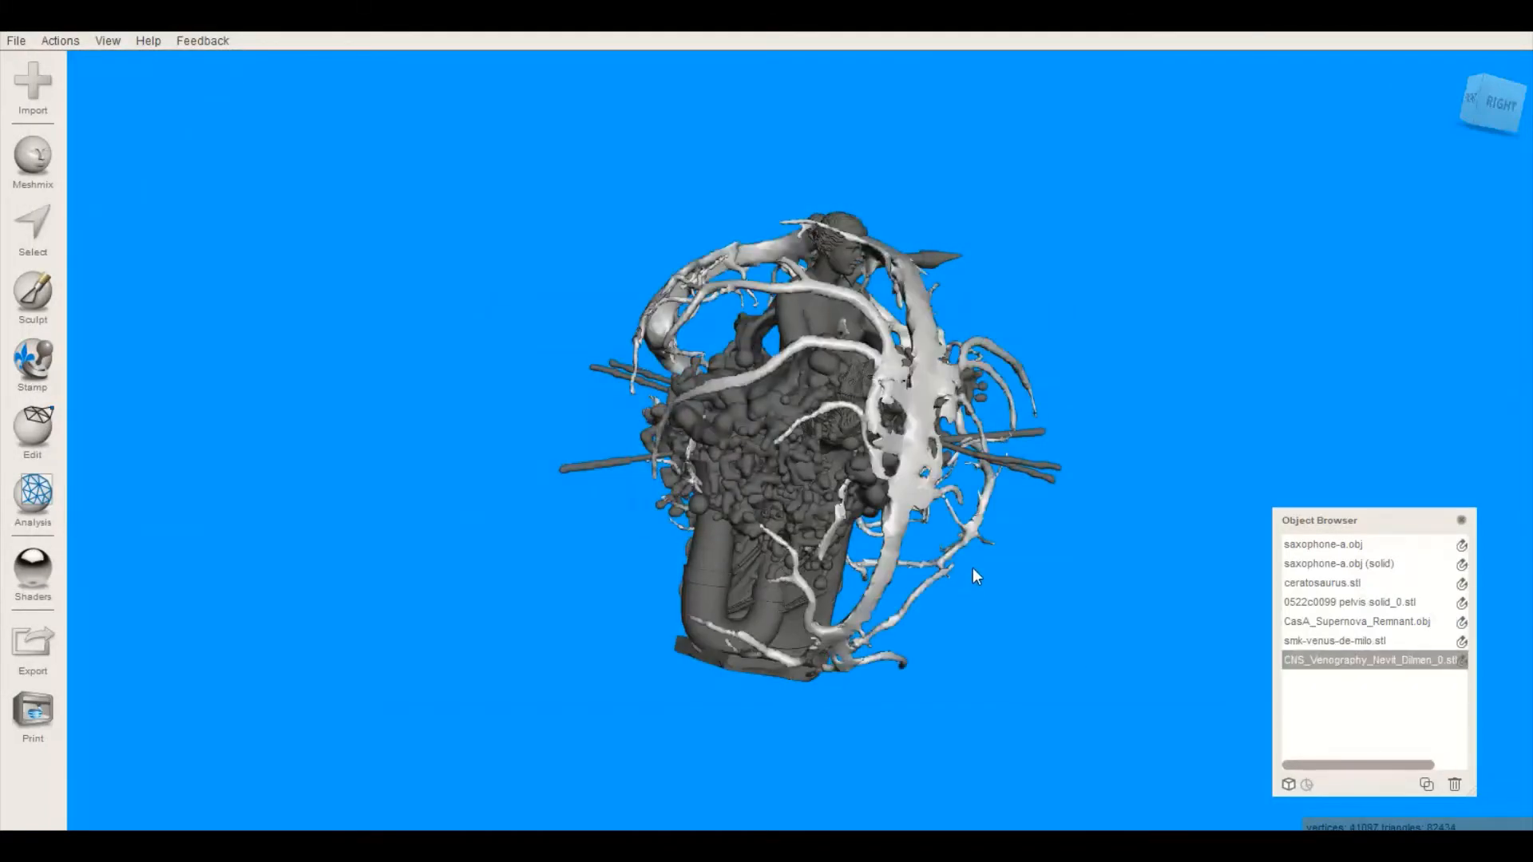
Rotate the venography mesh -90 degrees about X so its vessels arch over the other meshes
right_click_drag(973, 567, 1039, 551)
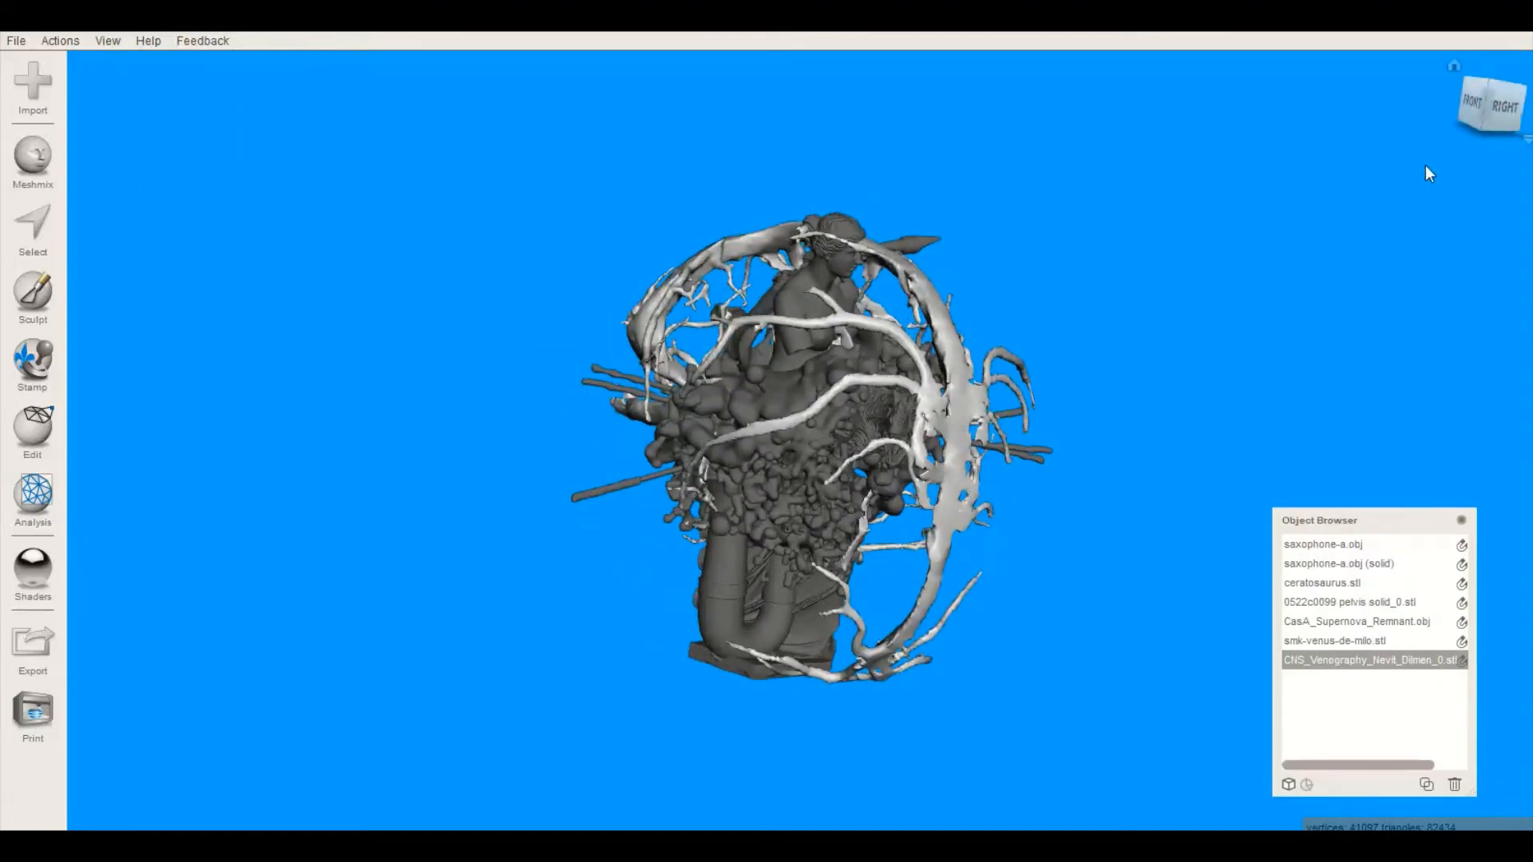
left_click(1513, 104)
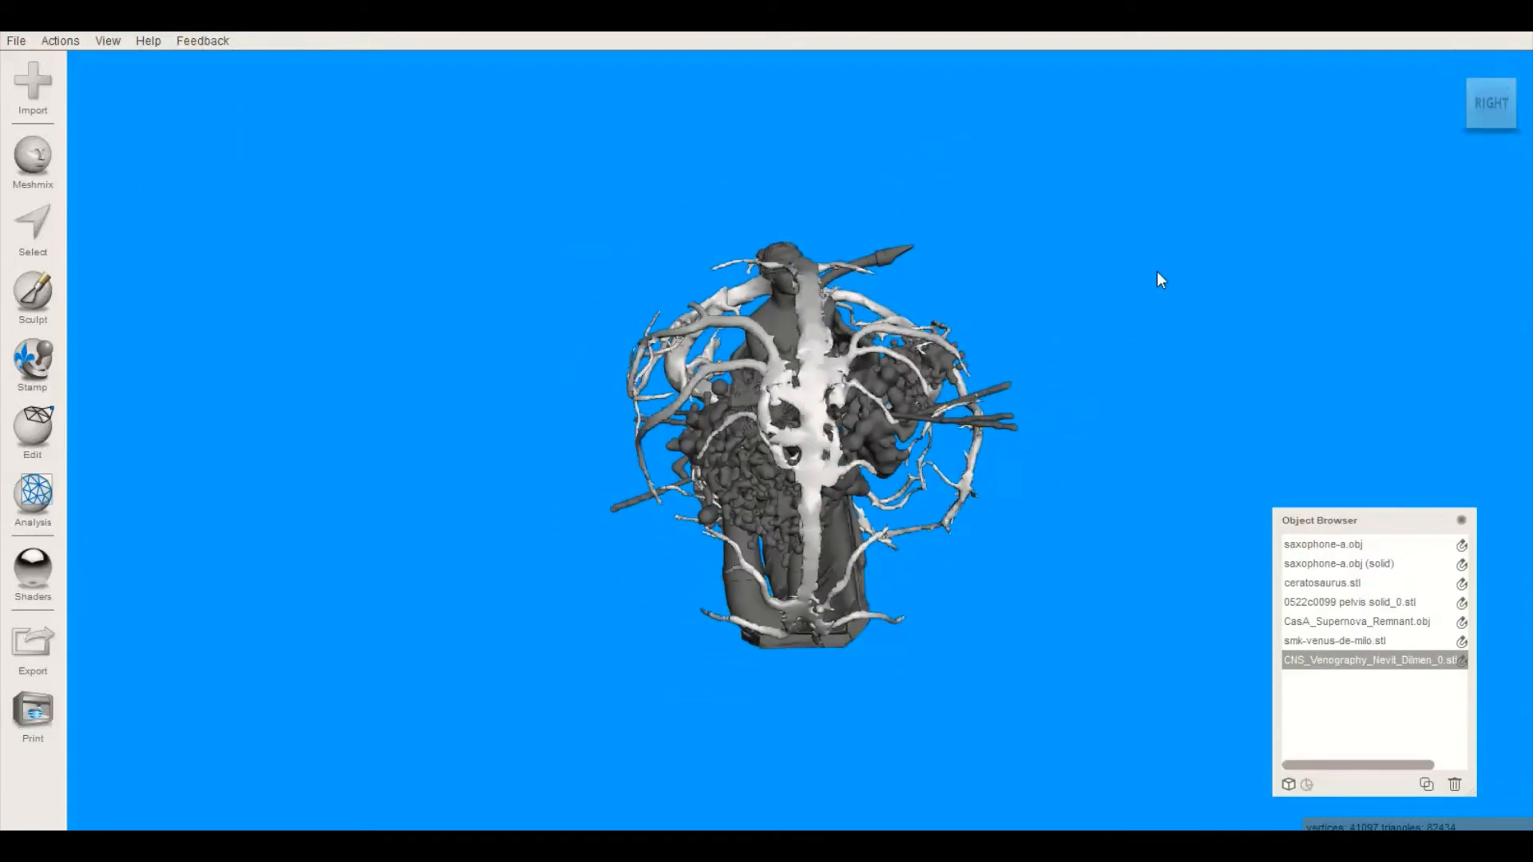
right_click_drag(1157, 271, 269, 497)
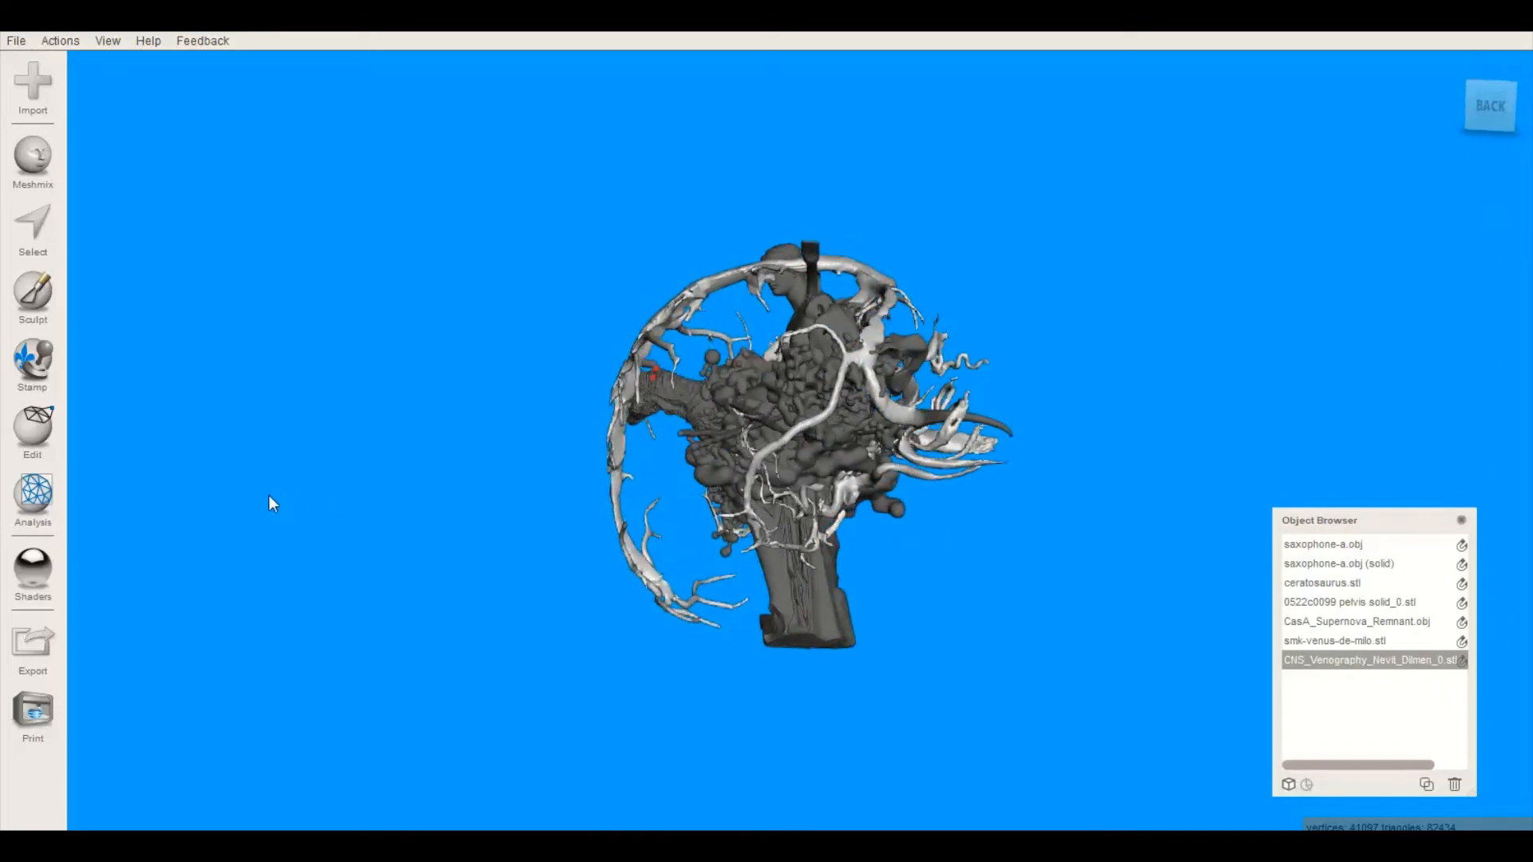
left_click(1483, 103)
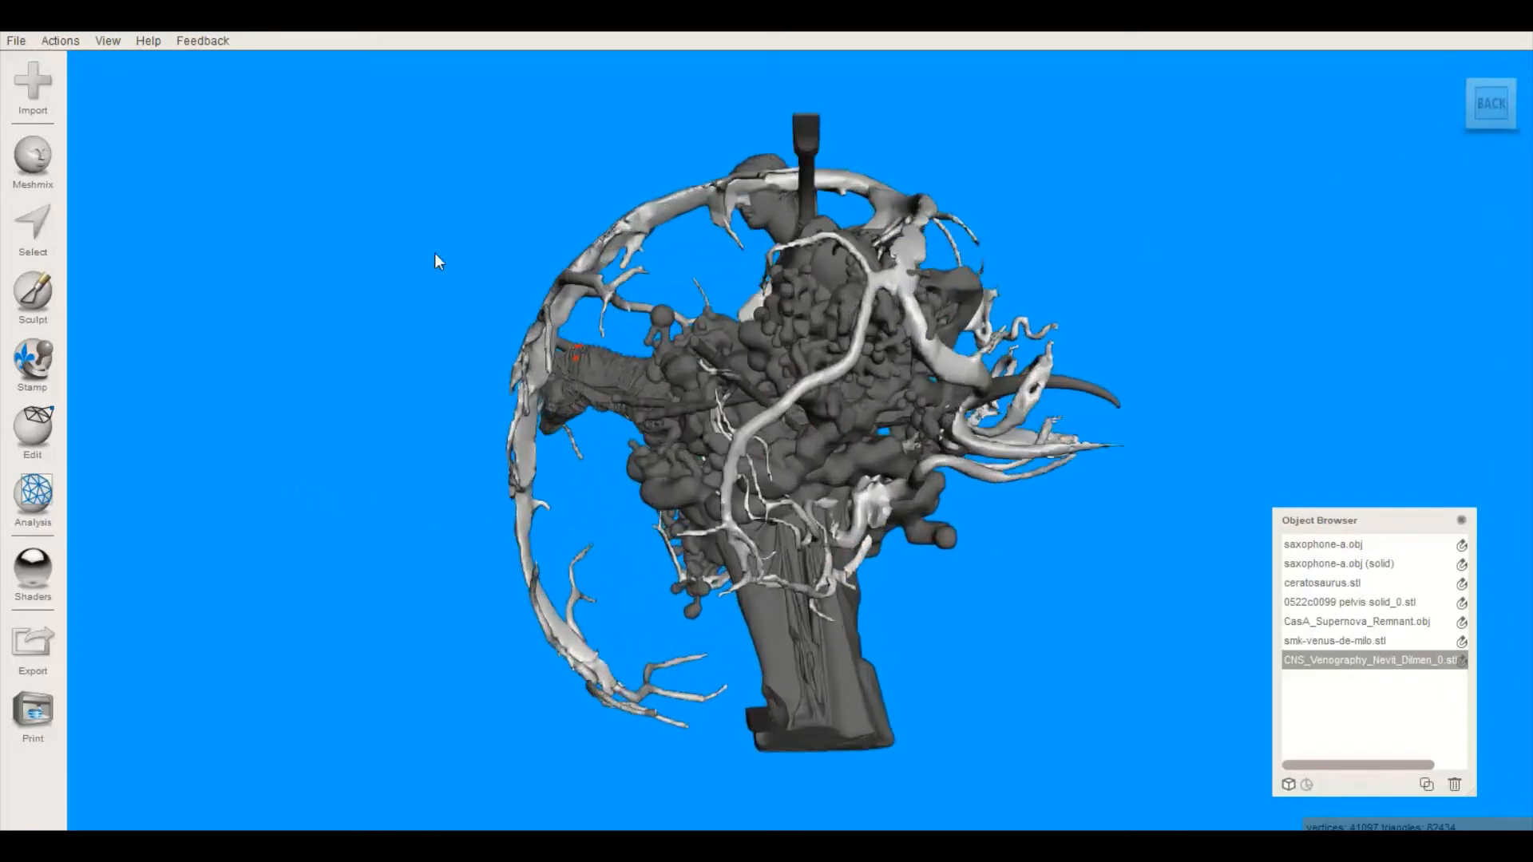
scroll(303, 260, "down", 4)
mouse_move(285, 305)
right_mouse_down()
mouse_move(649, 335)
mouse_move(287, 309)
right_mouse_up()
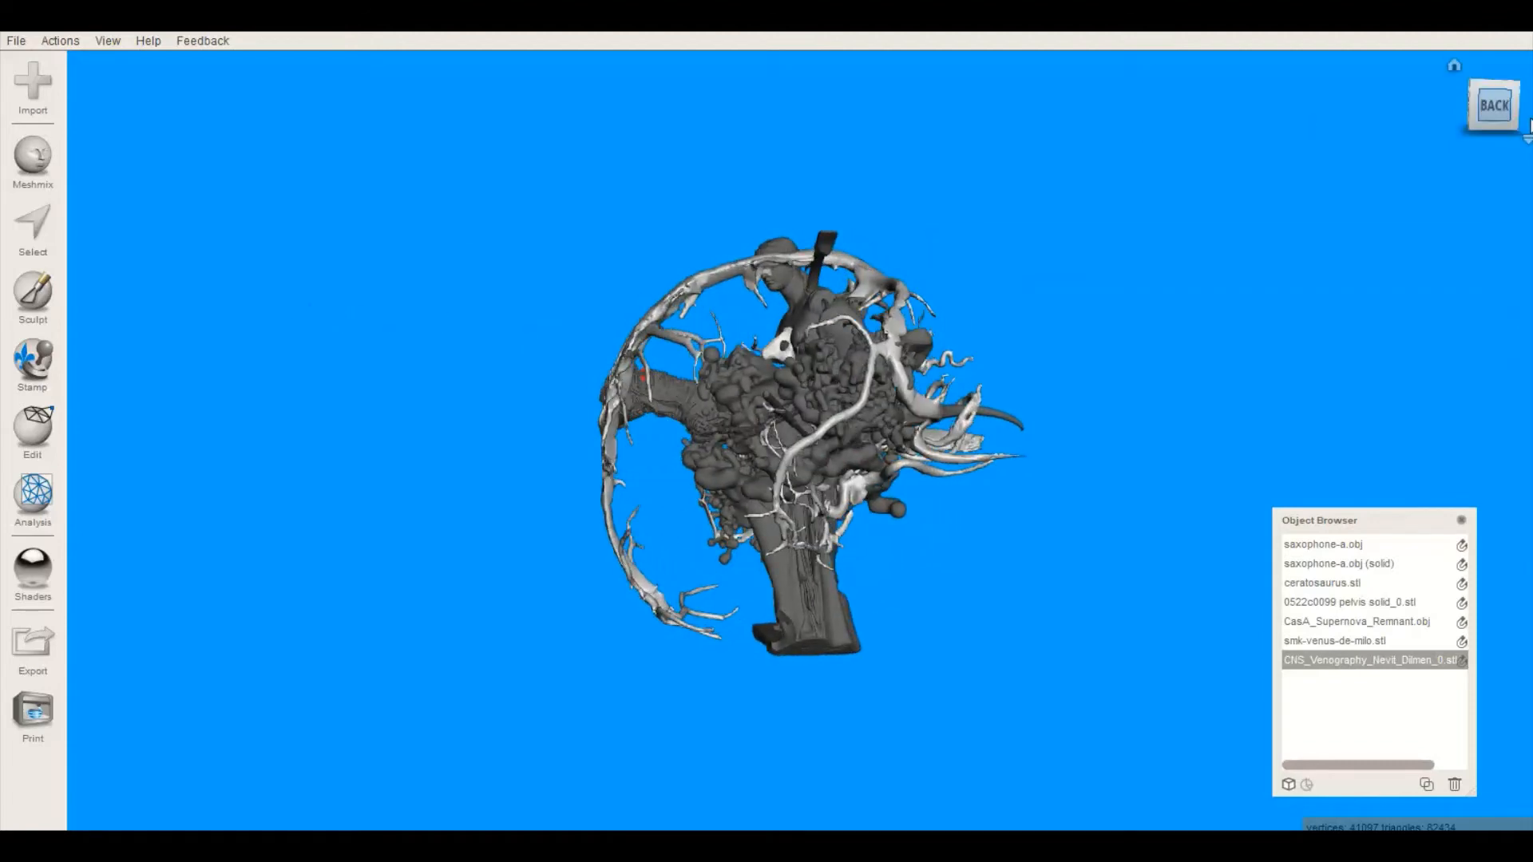
left_click(1495, 106)
left_click(32, 431)
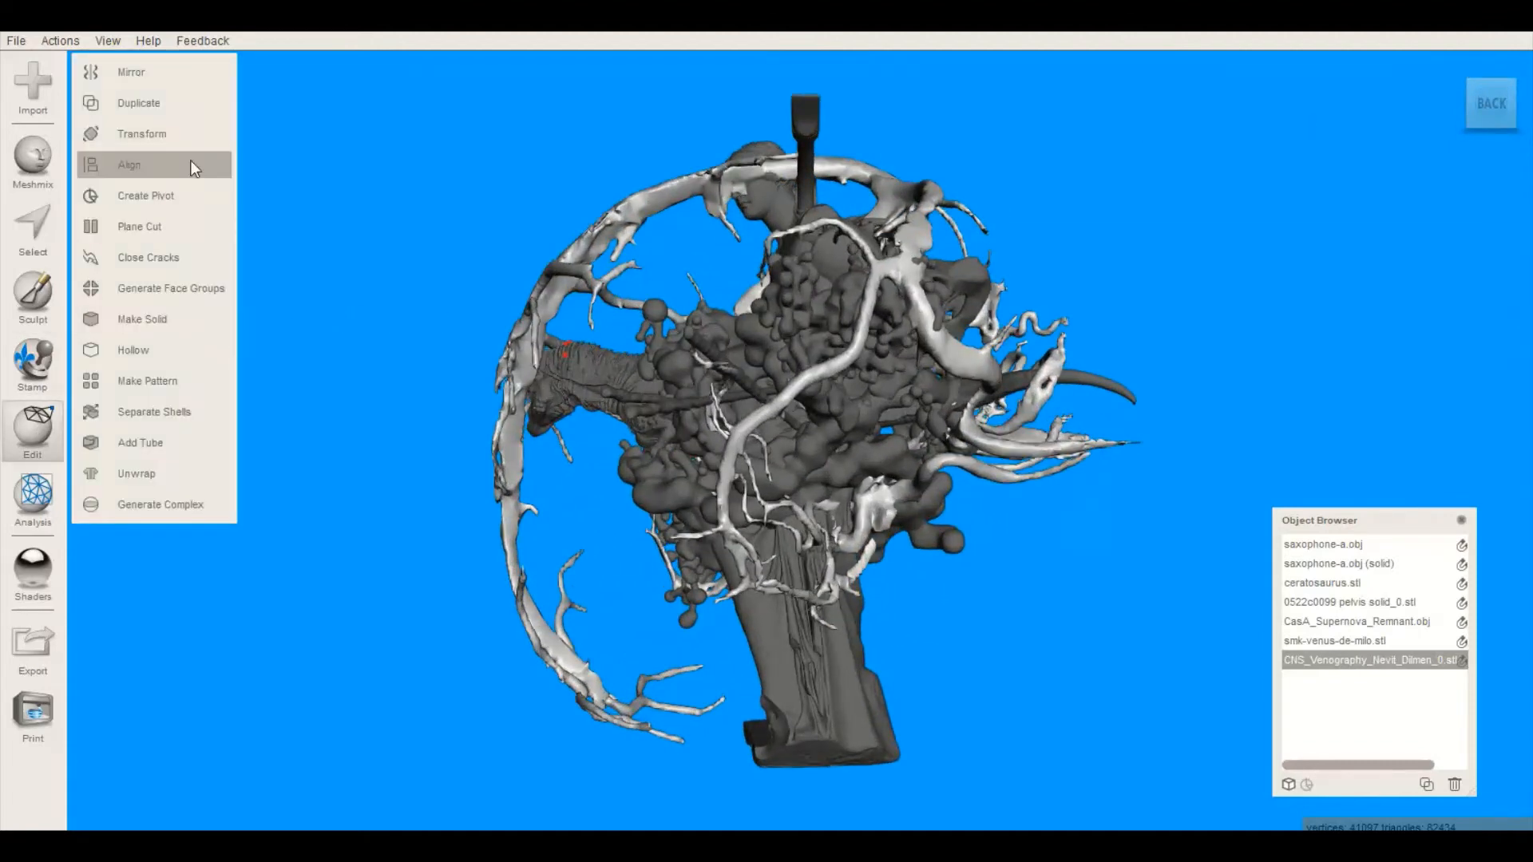
left_click(168, 135)
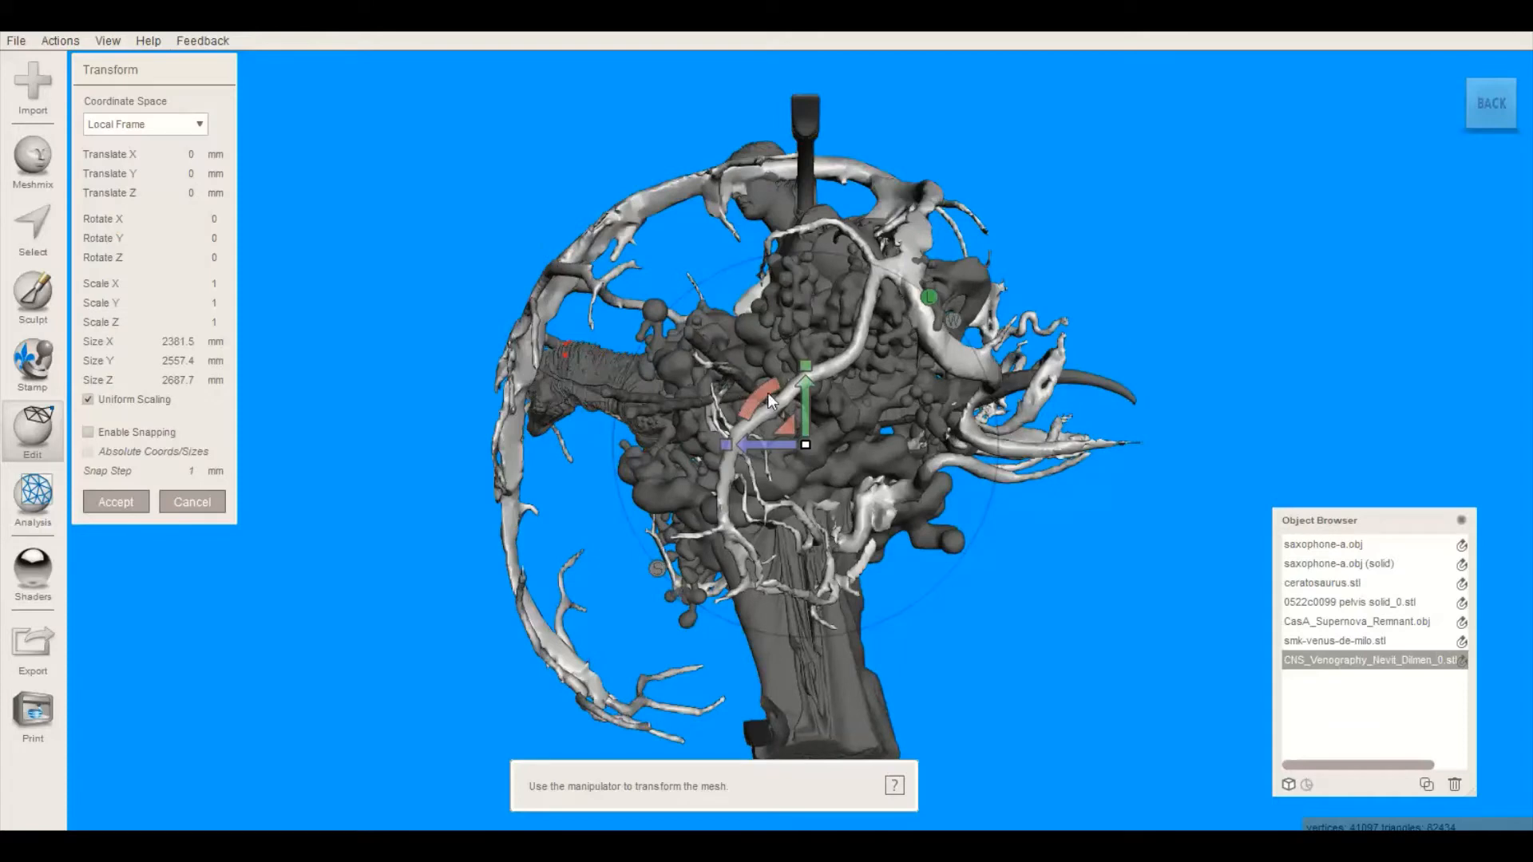
left_click_drag(768, 393, 941, 345)
Raise the venography mesh about 361 mm along Y above the statue, and accept the transform
scroll(452, 377, "down", 2)
right_click_drag(452, 377, 563, 394)
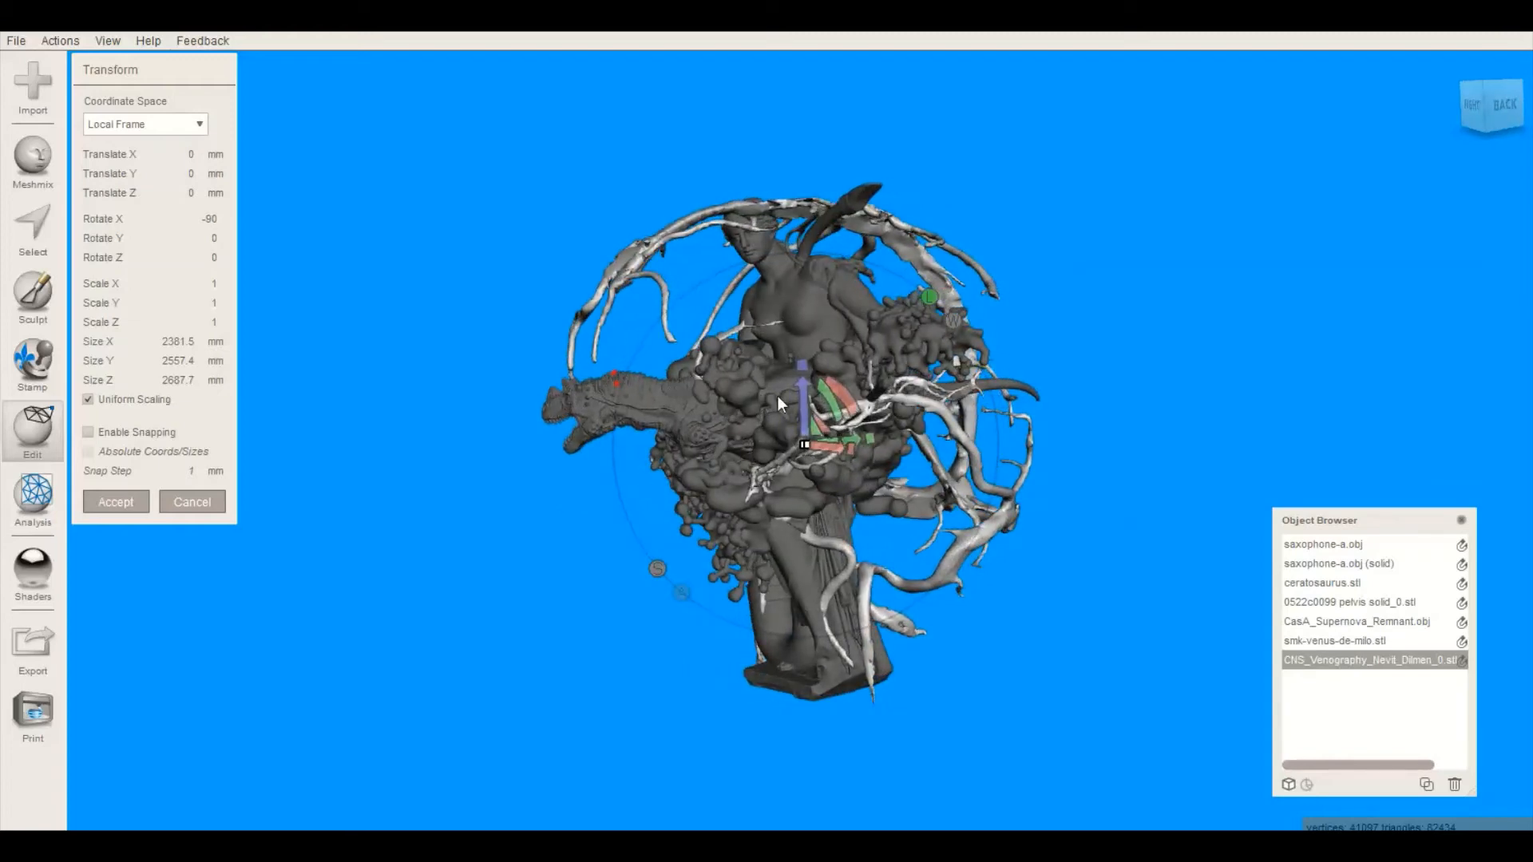
left_click_drag(807, 386, 804, 327)
right_click_drag(802, 327, 1118, 347)
mouse_move(337, 479)
right_mouse_down()
mouse_move(486, 507)
mouse_move(256, 504)
mouse_move(433, 484)
mouse_move(318, 497)
mouse_move(363, 486)
right_mouse_up()
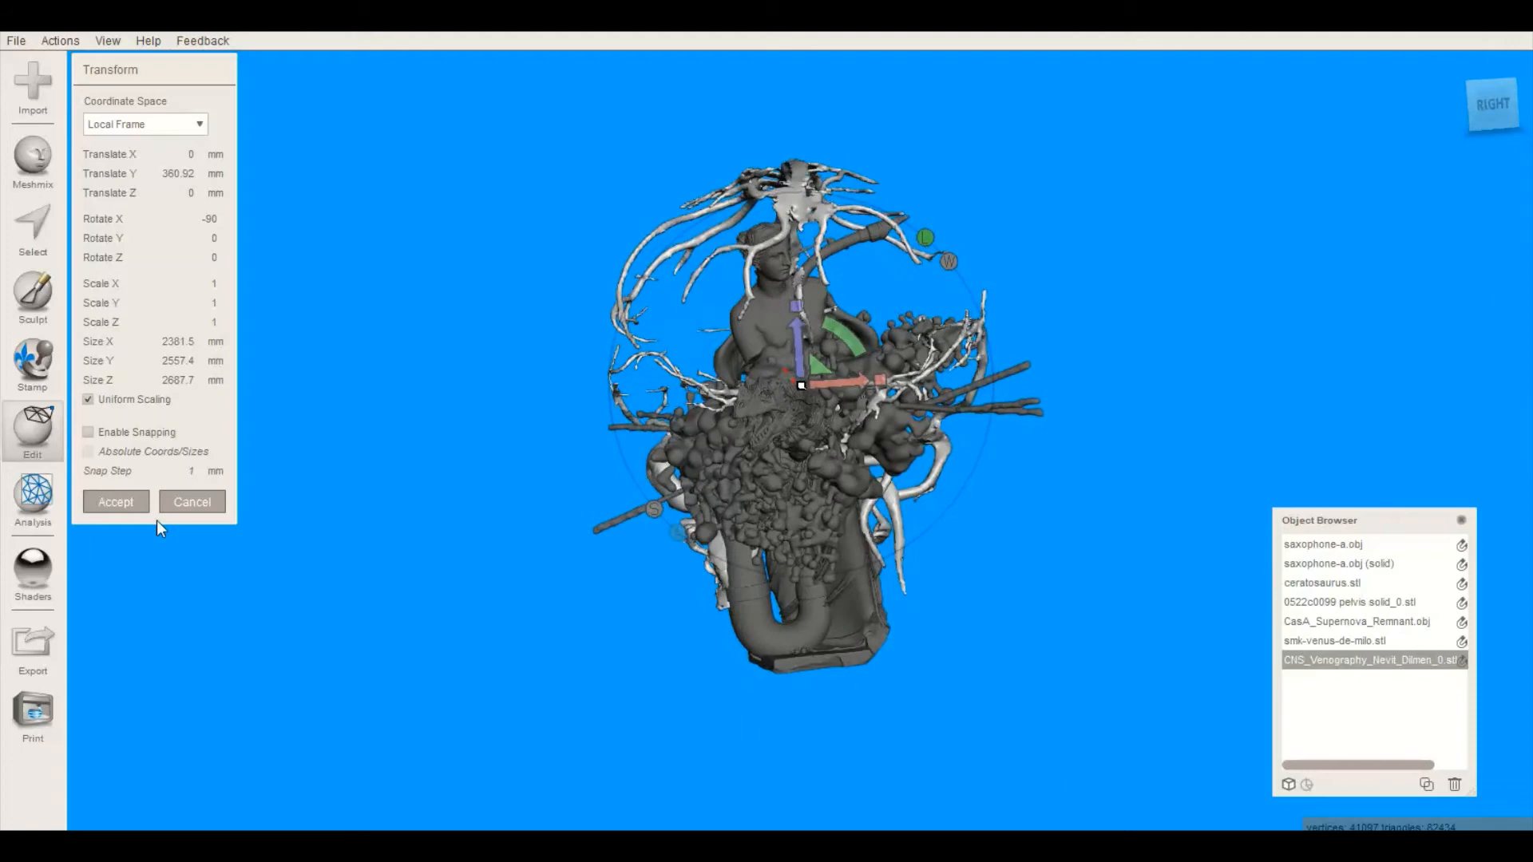
left_click(115, 502)
Append the Donald_HP-aSOLID mesh to the scene and accept scaling it up to match the other meshes
right_click_drag(530, 620, 448, 590)
left_click(36, 83)
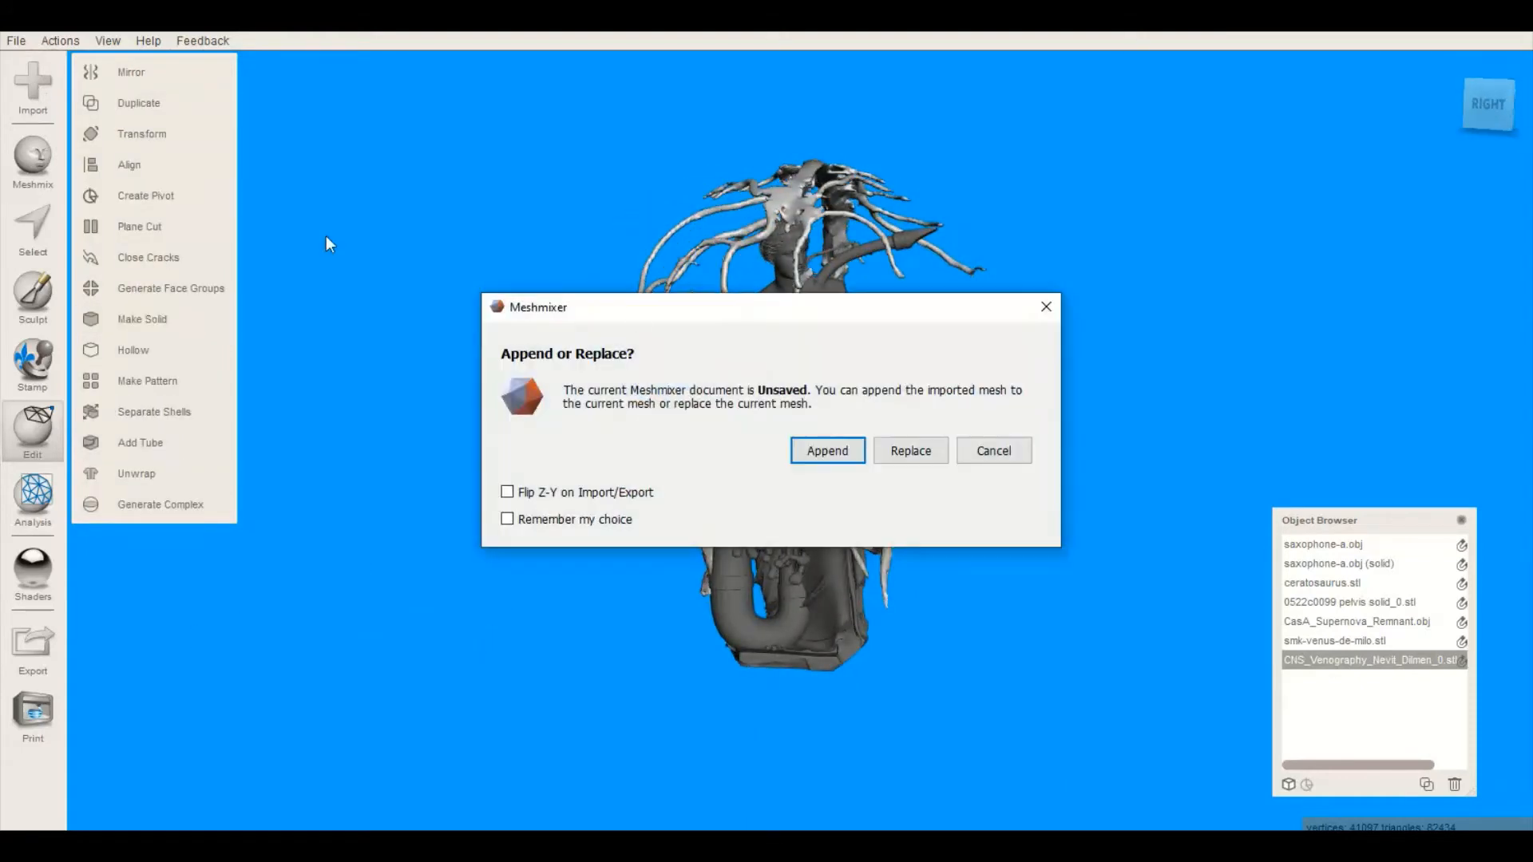
left_click(830, 453)
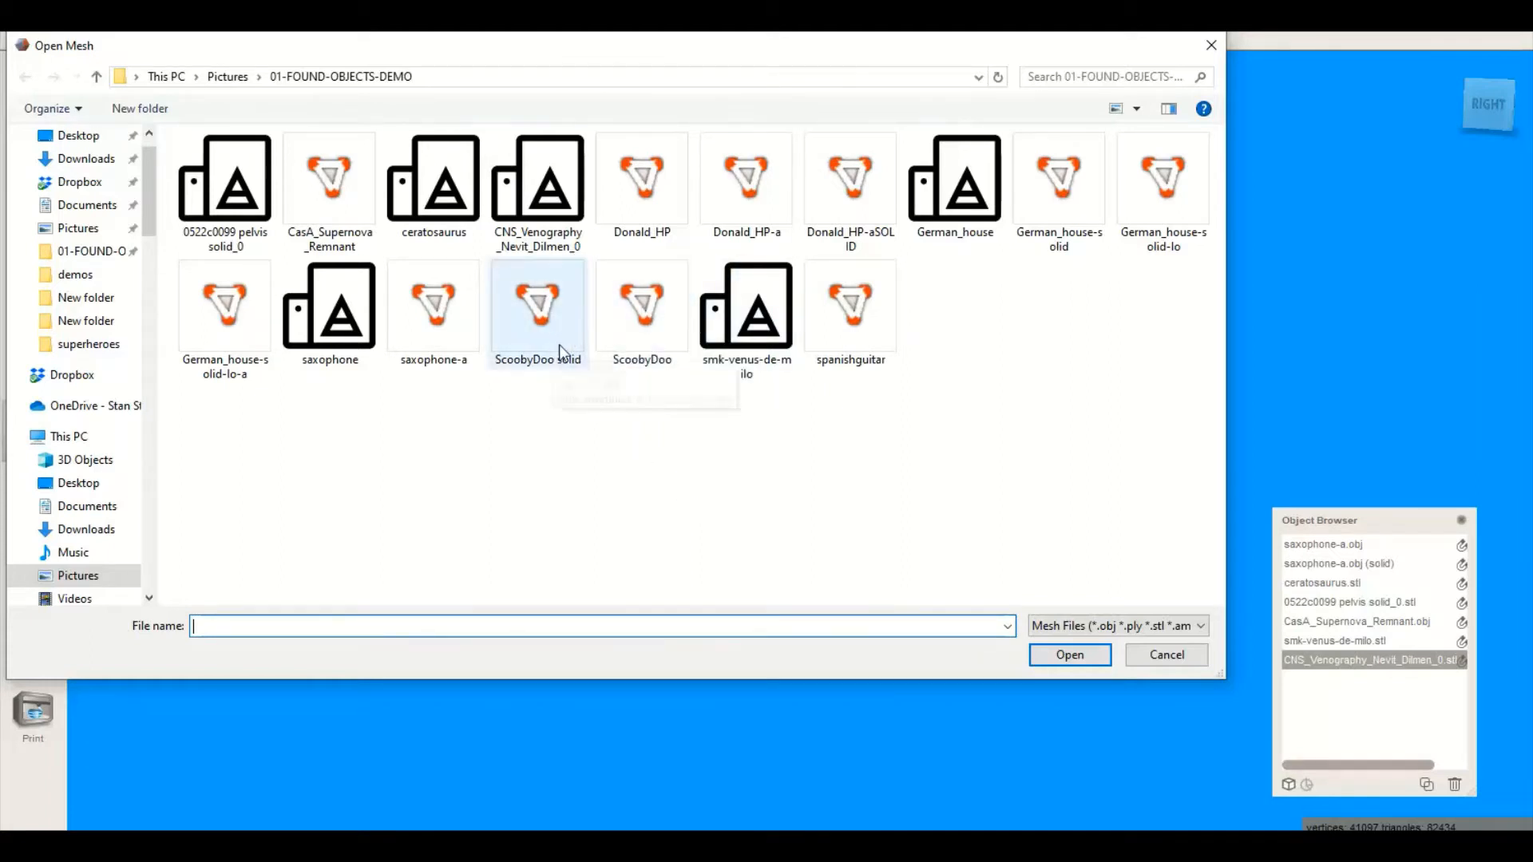
left_click(840, 208)
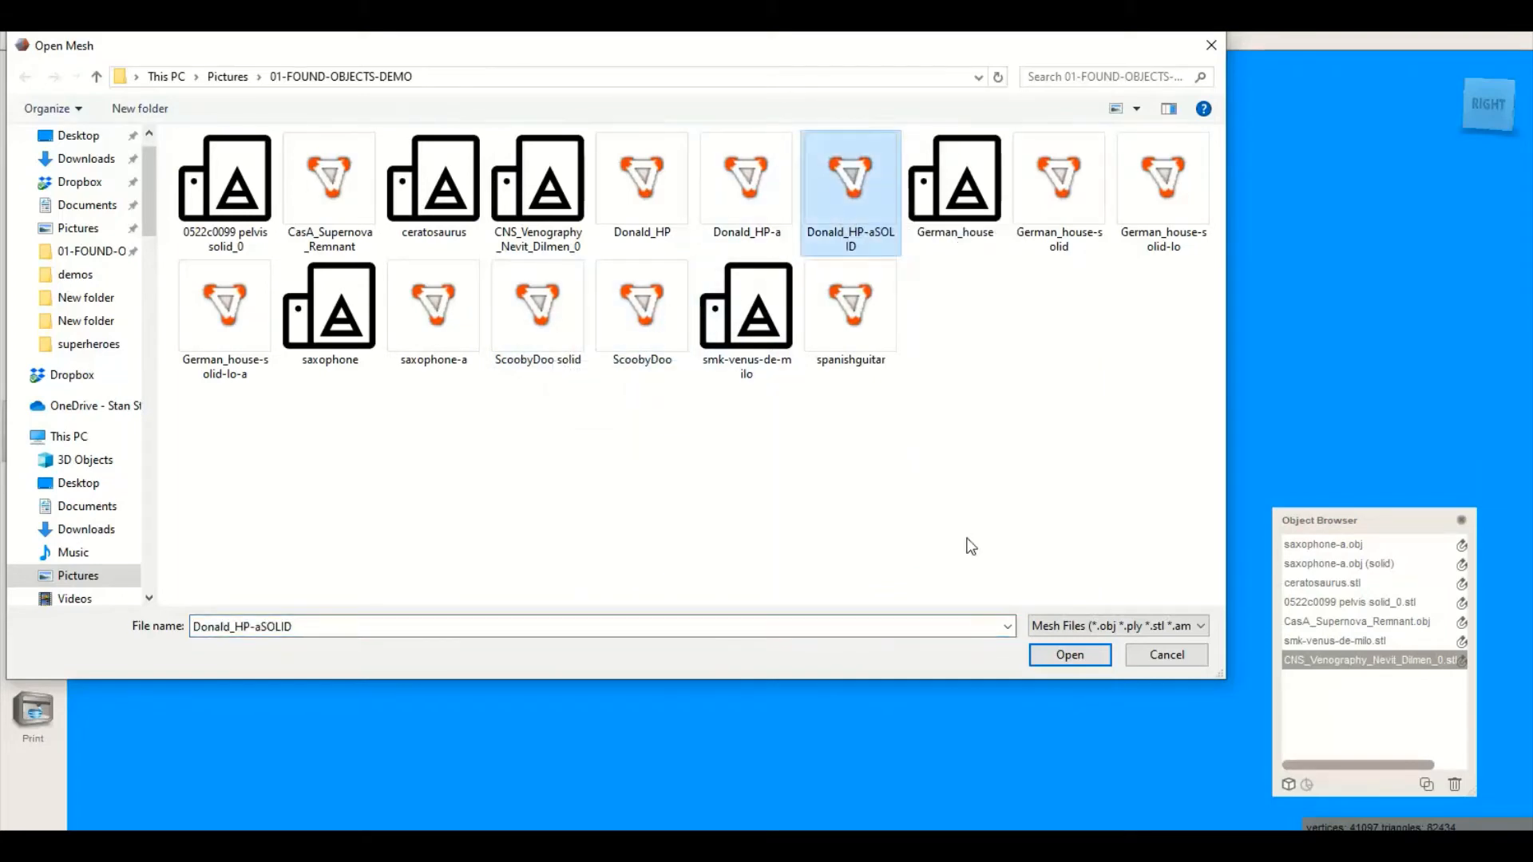
left_click(1059, 653)
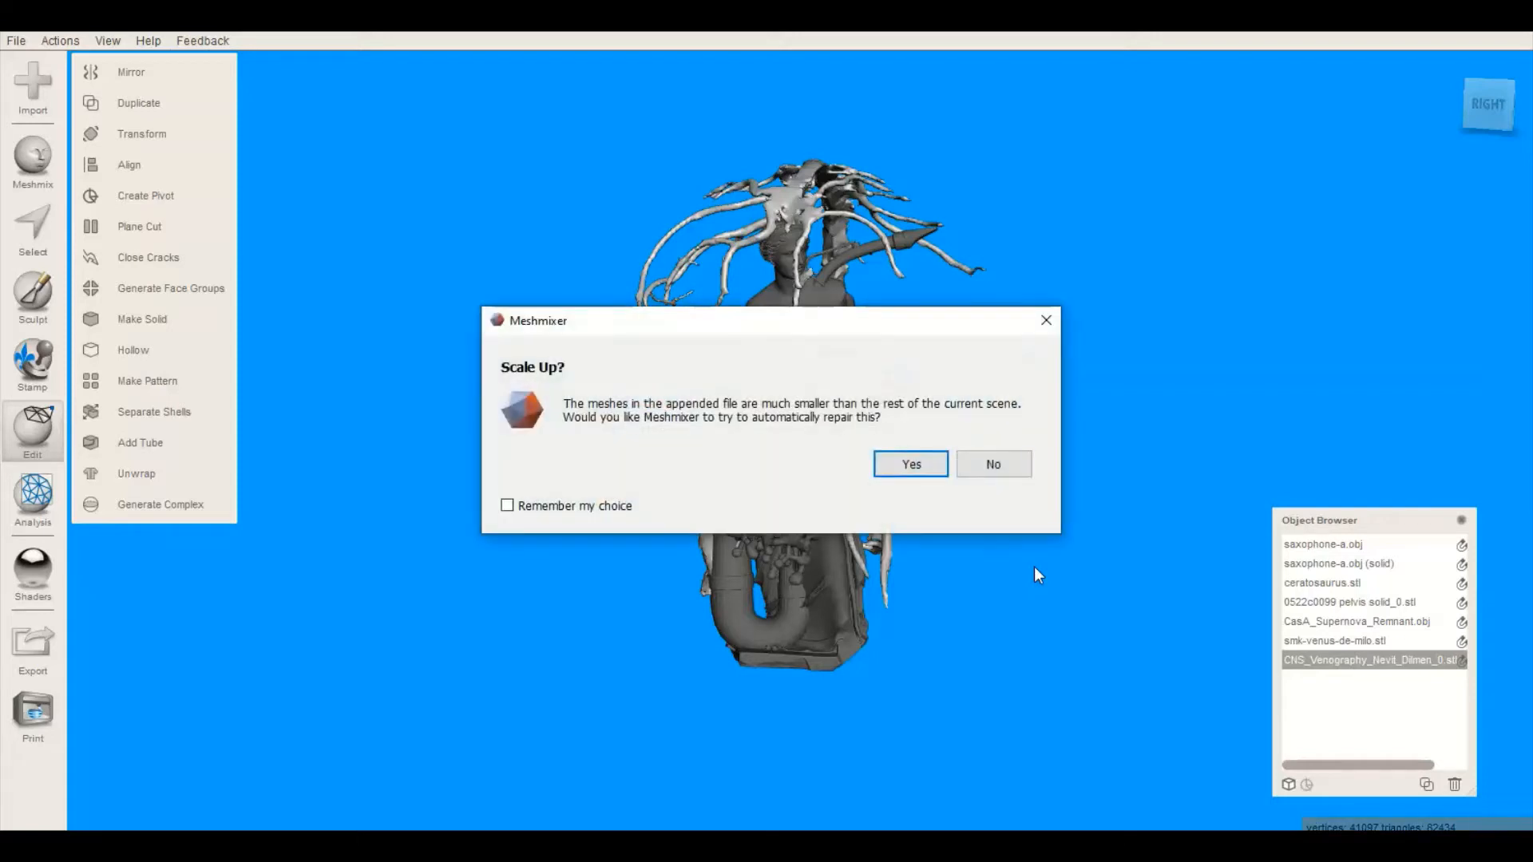
left_click(911, 462)
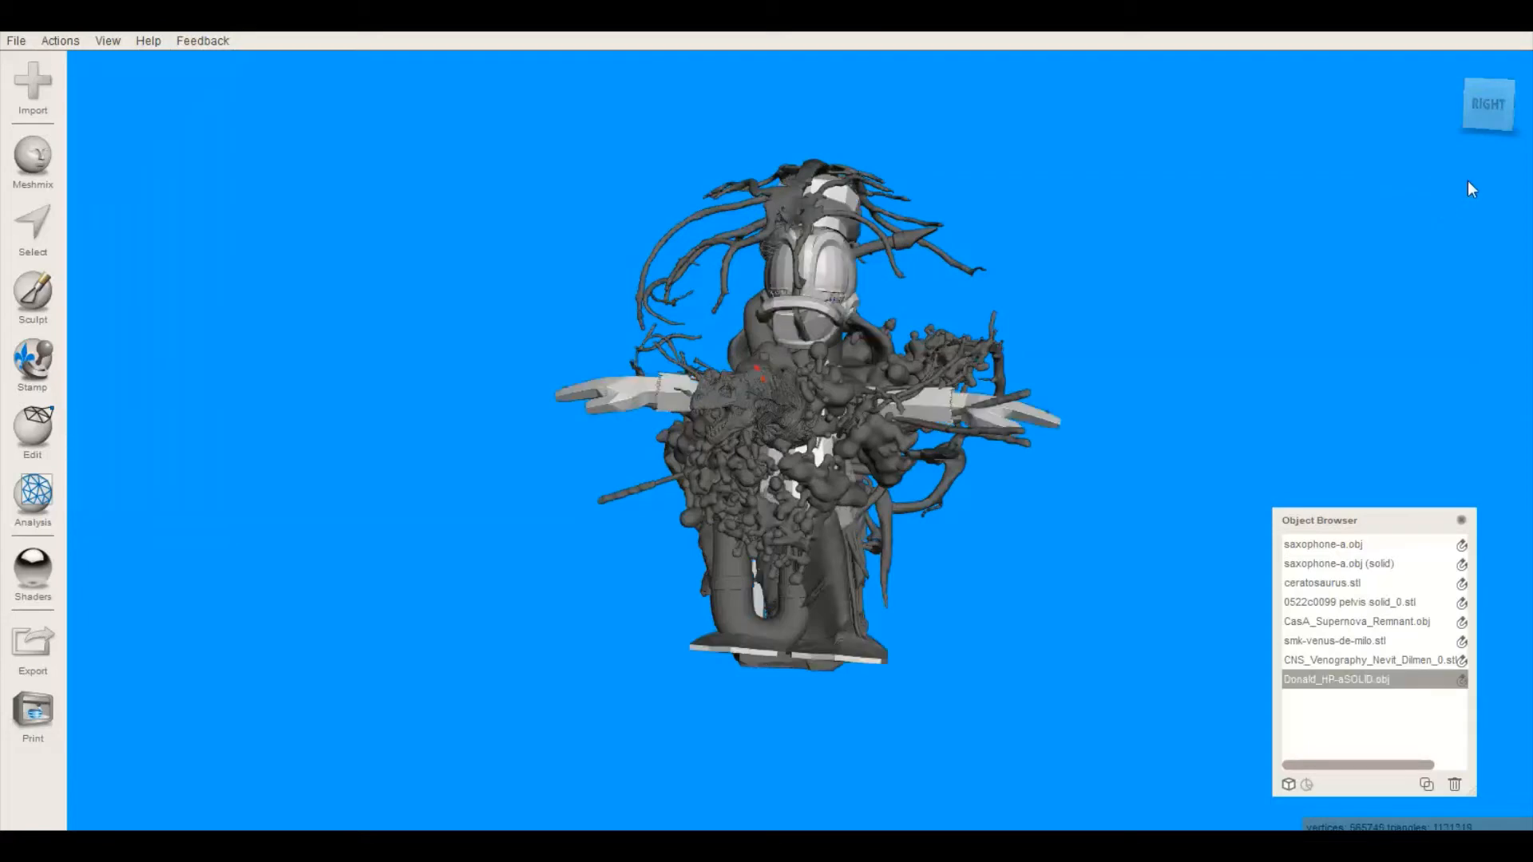
Move the Donald figure about -659 mm along Z so it stands behind the Venus statue
right_click_drag(1467, 180, 1429, 209)
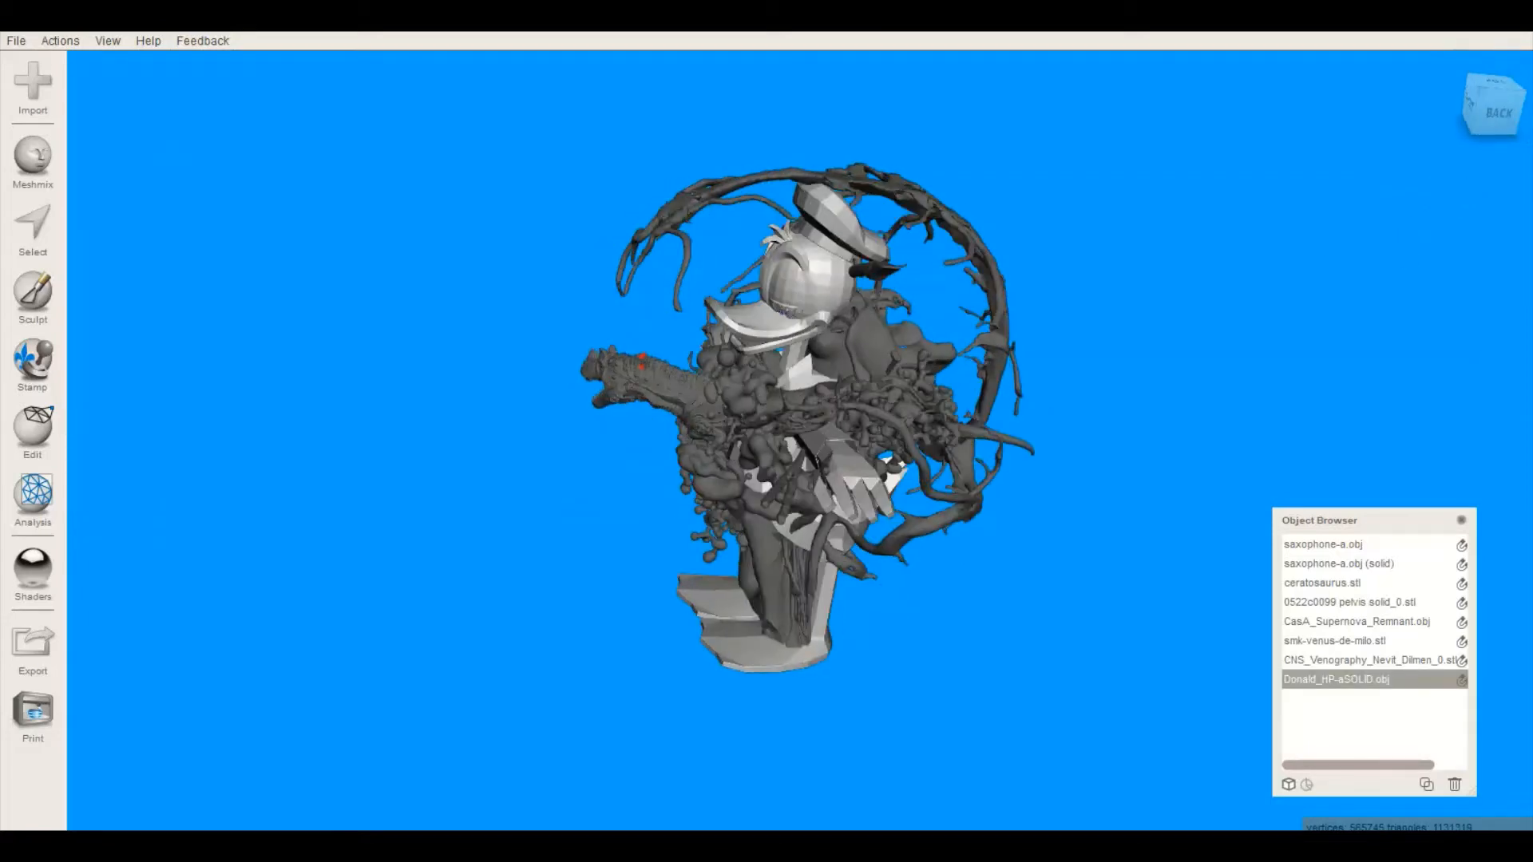
right_click_drag(646, 446, 976, 392)
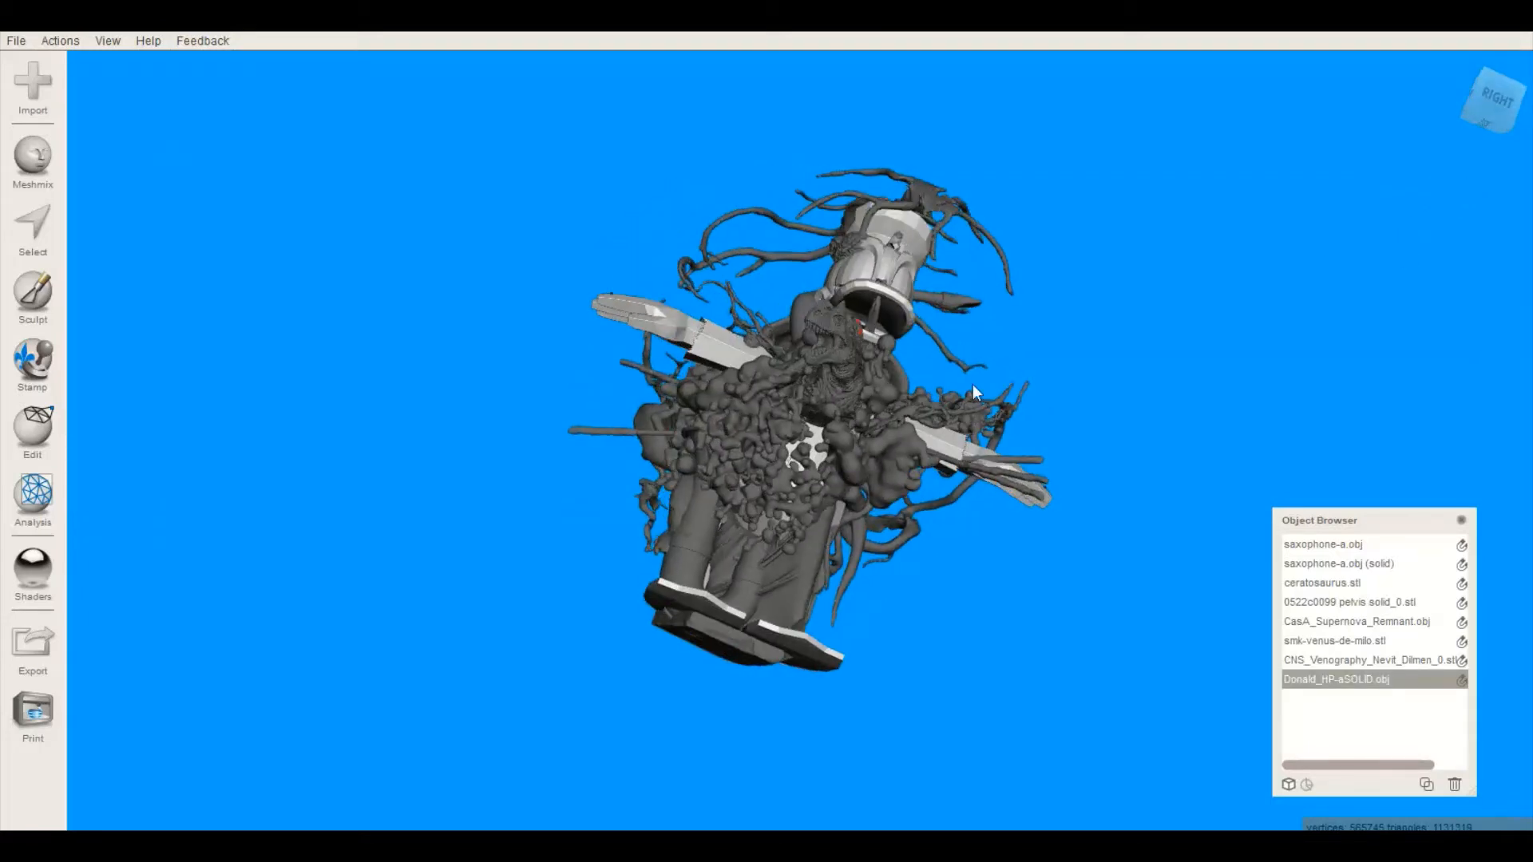
left_click(1509, 99)
right_click_drag(1113, 379, 827, 404)
right_click_drag(966, 404, 883, 534)
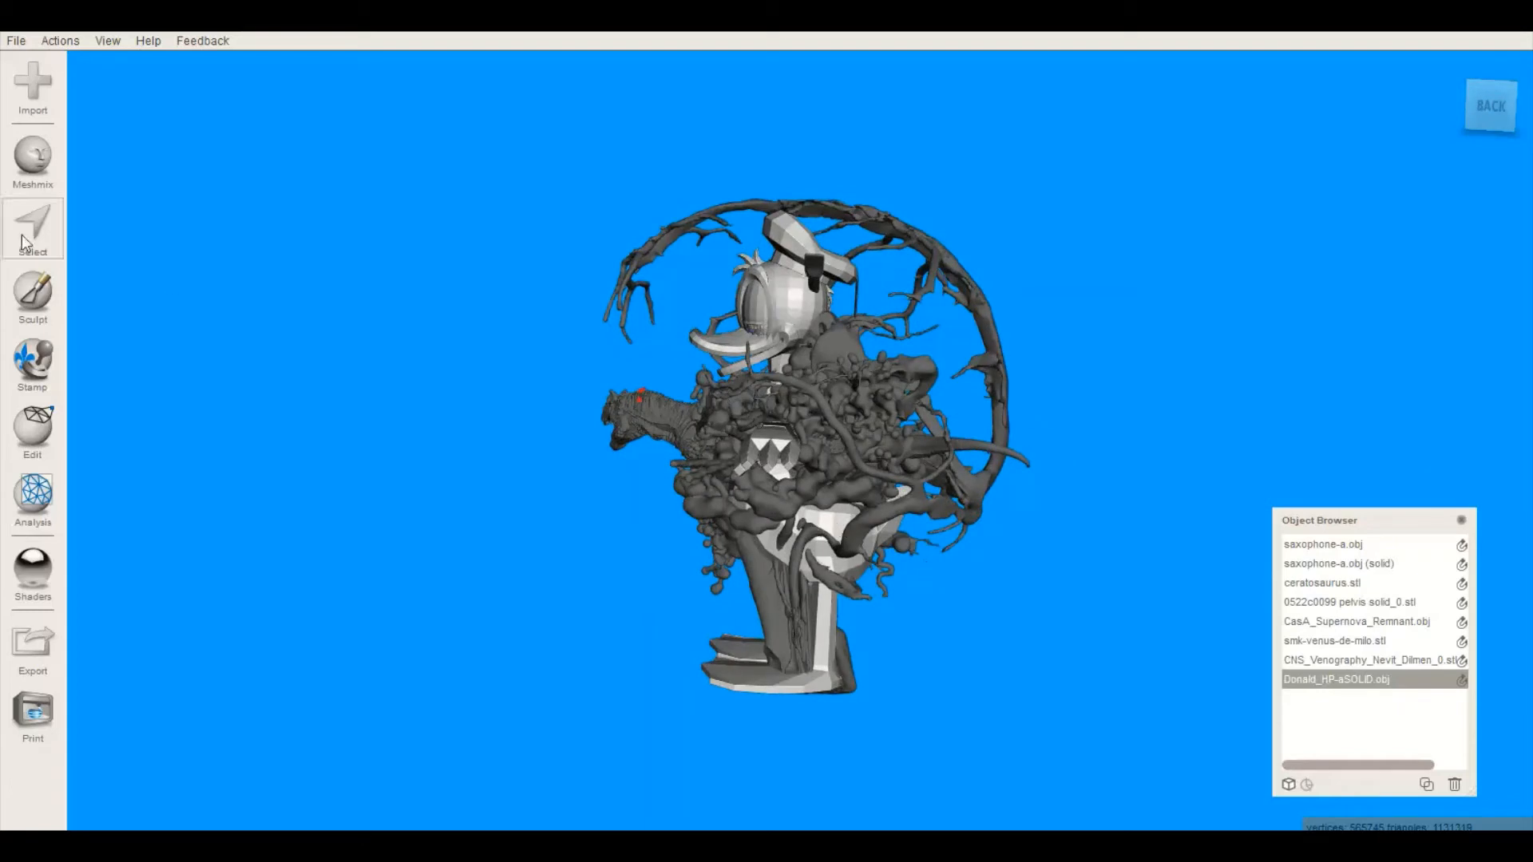
left_click(20, 434)
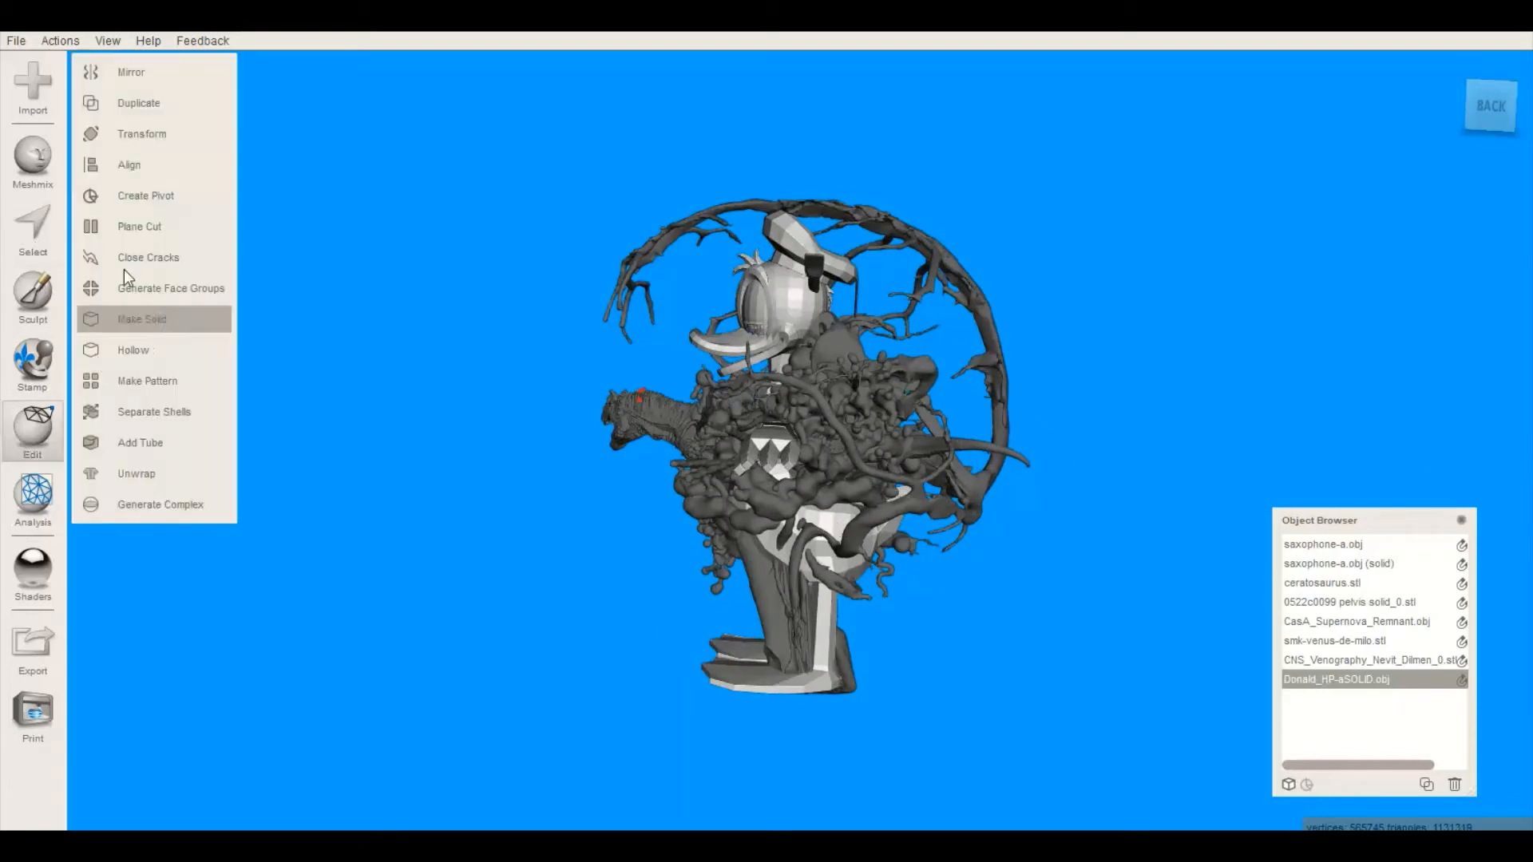
left_click(162, 134)
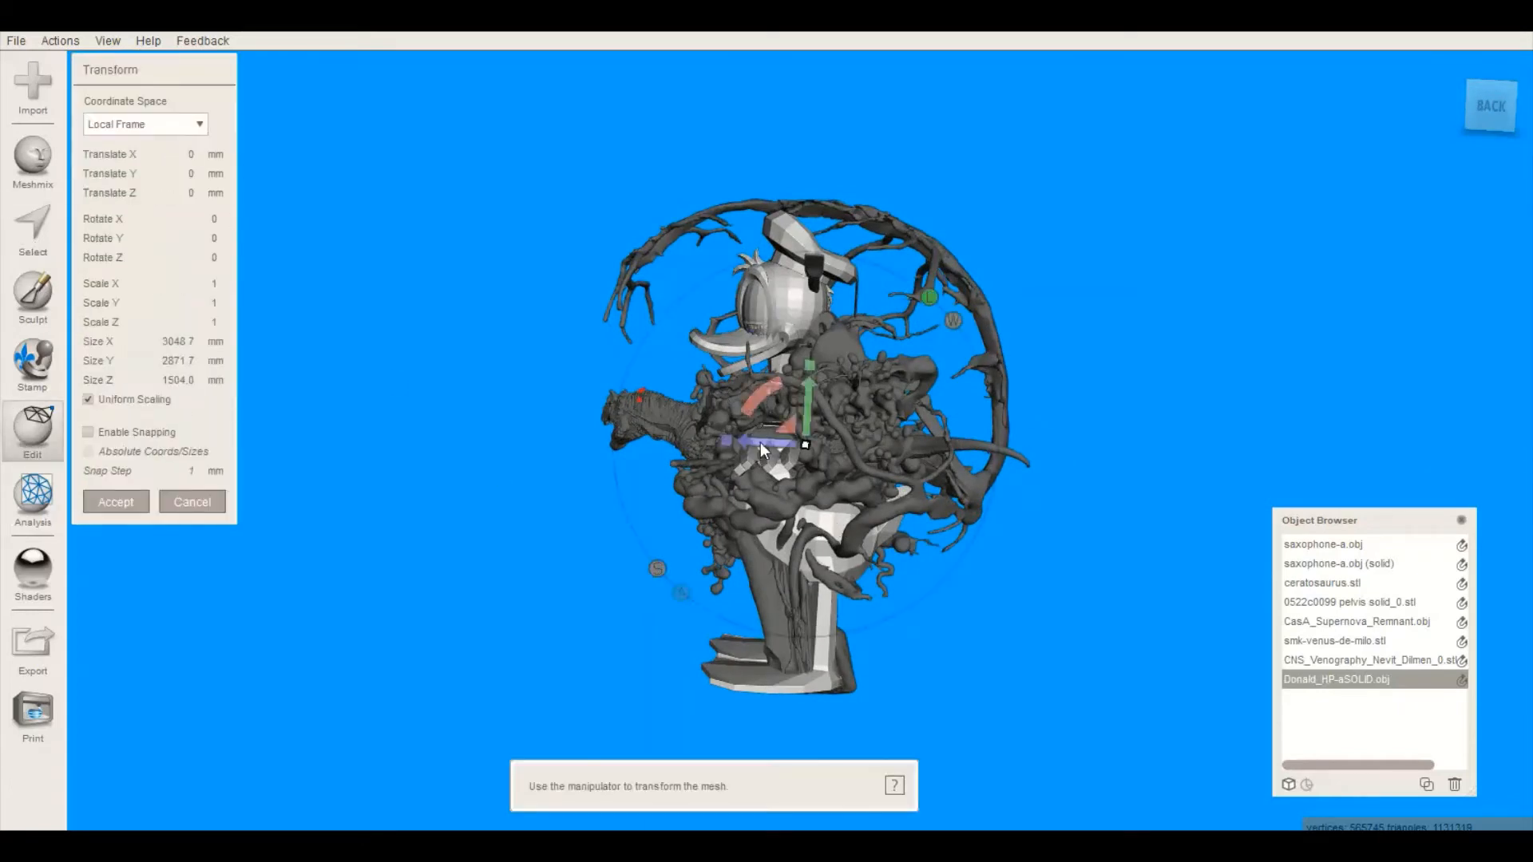
left_click_drag(757, 441, 862, 453)
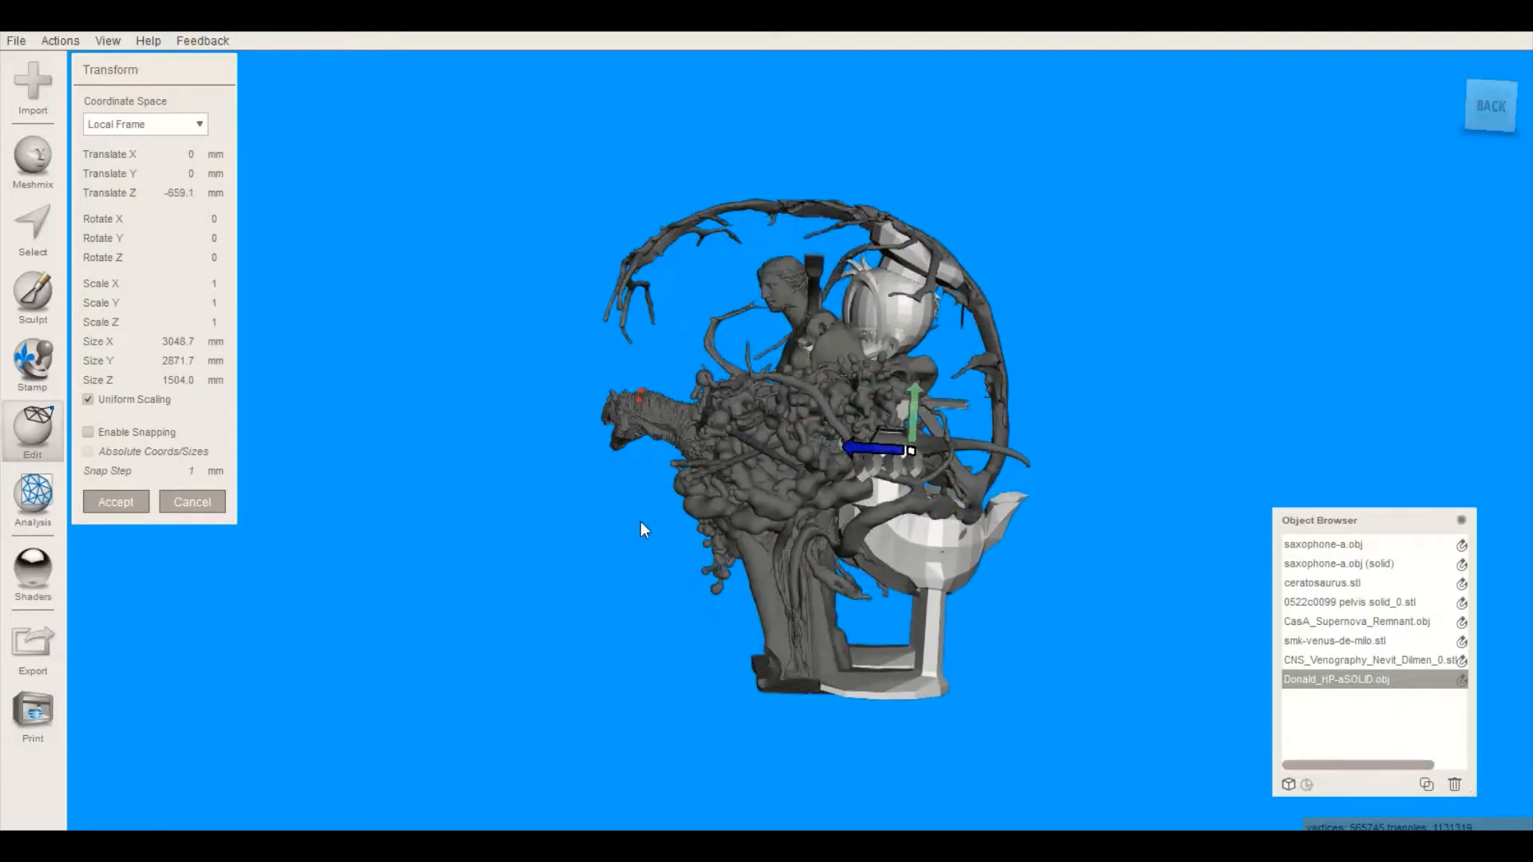
Turn the Donald figure -90 degrees about Y as seen from above
right_click_drag(896, 529, 499, 702)
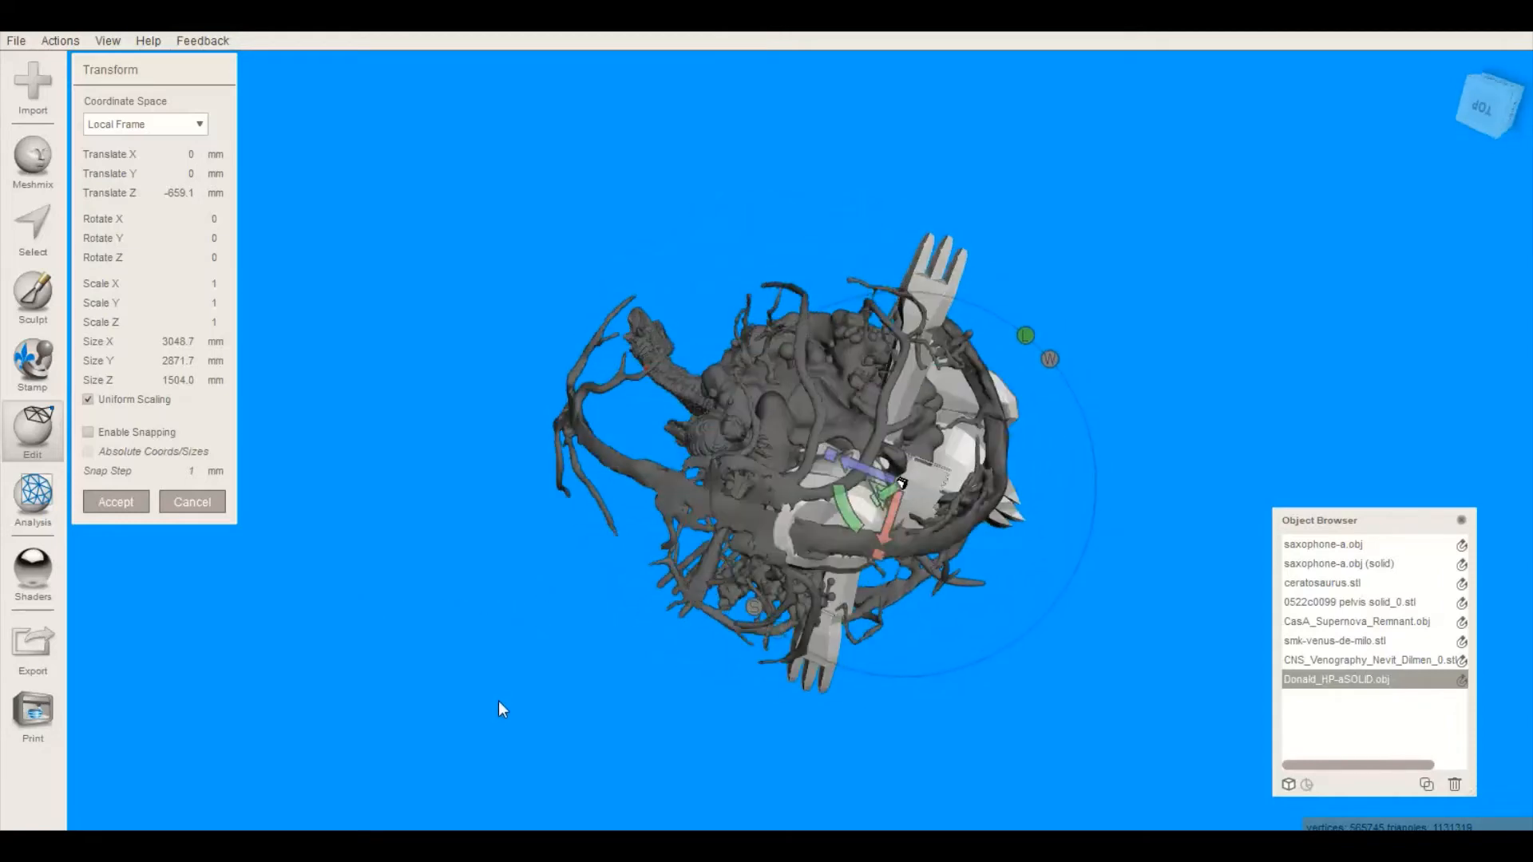
left_click(1494, 113)
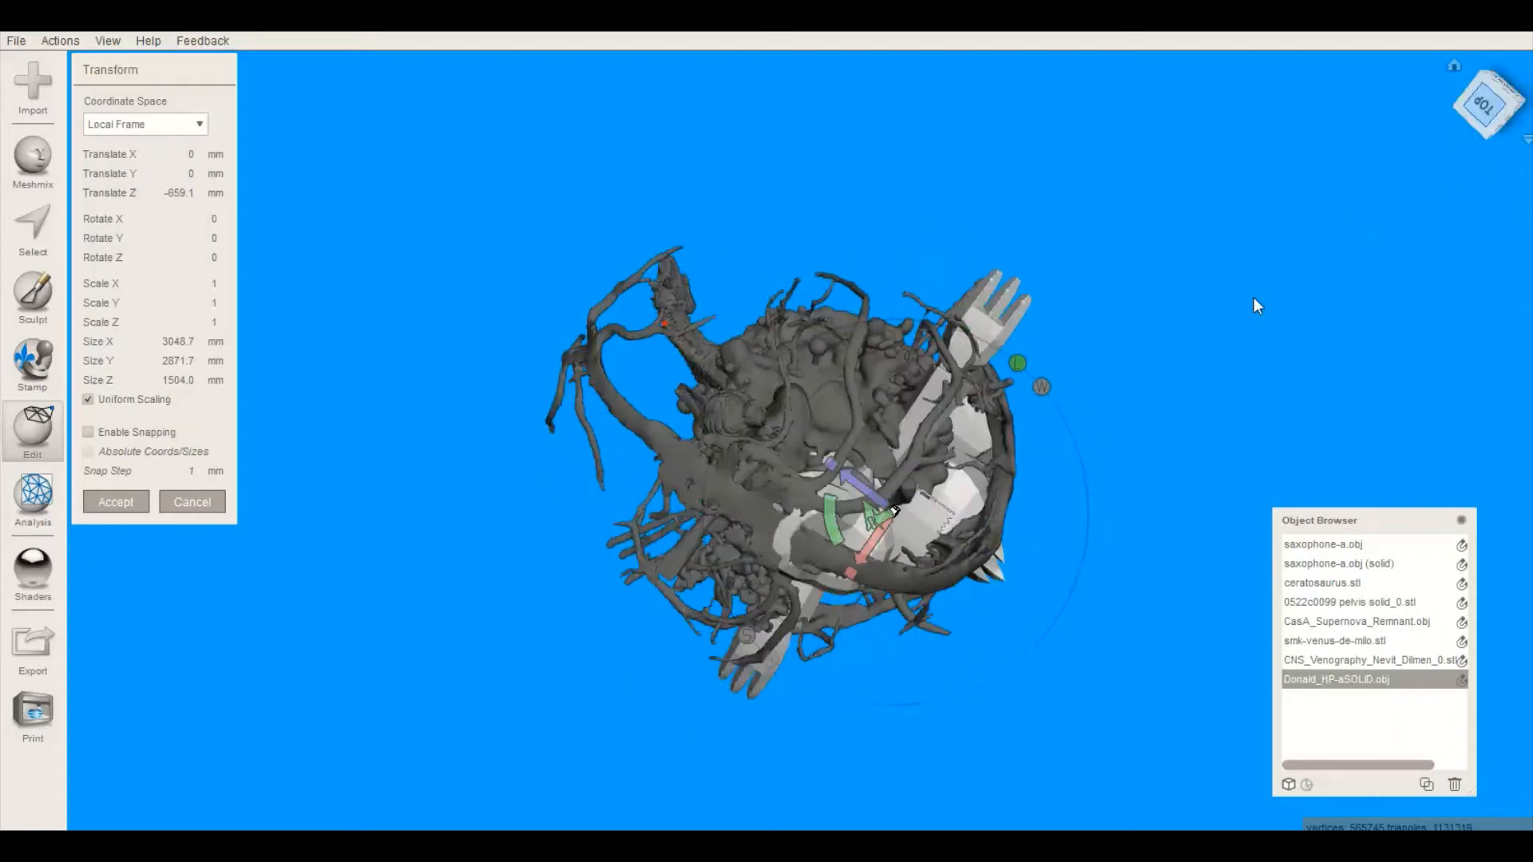
right_click_drag(1113, 331, 1248, 271)
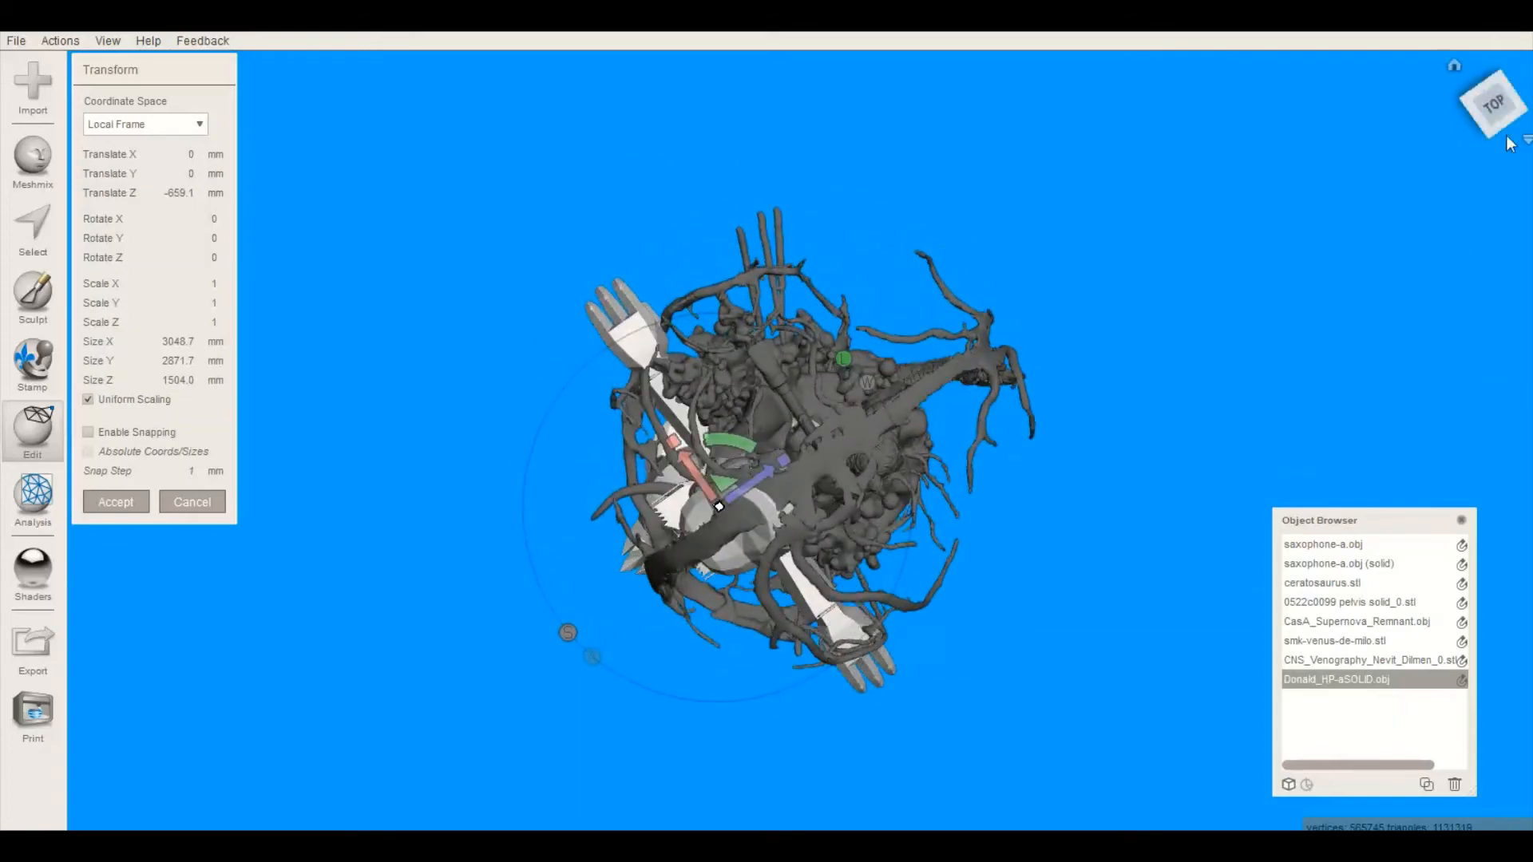
left_click(1490, 112)
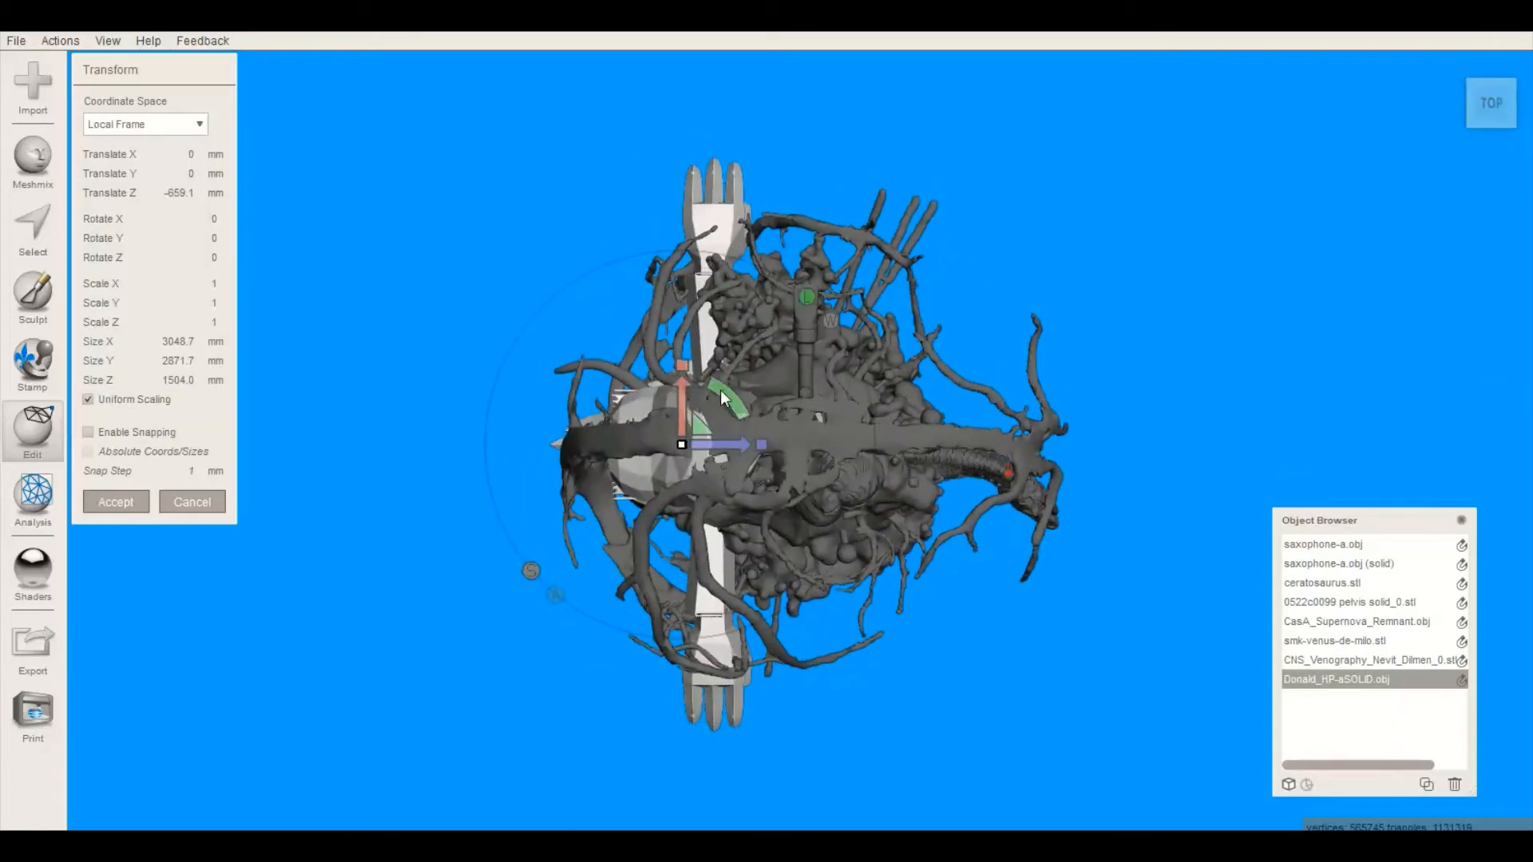
left_click_drag(723, 398, 807, 535)
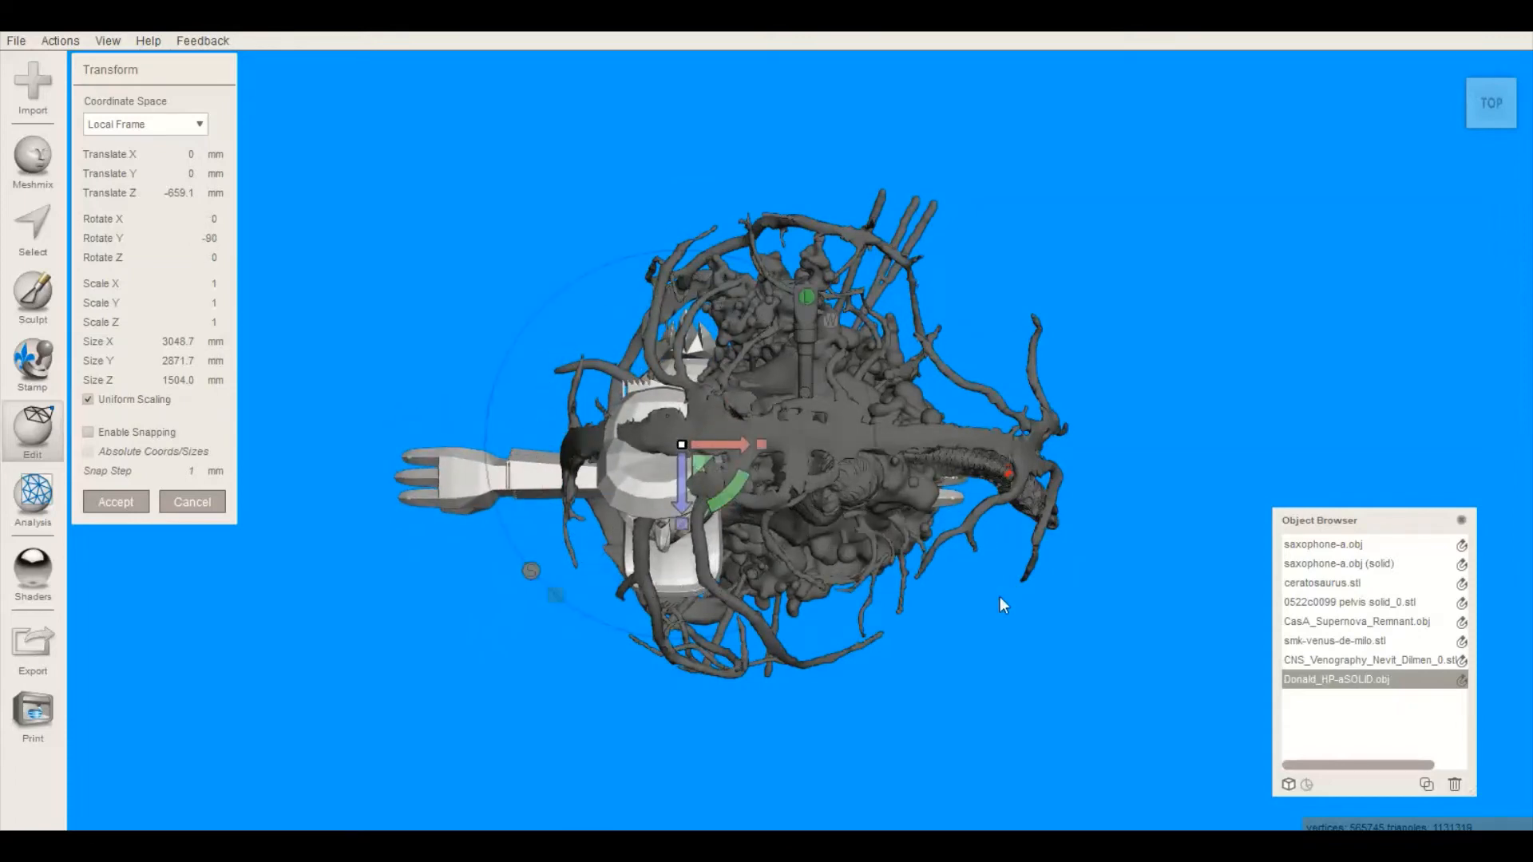
Shift the Donald figure sideways about -186.5 mm along X, and check its placement from several sides
right_click_drag(1004, 604, 703, 443)
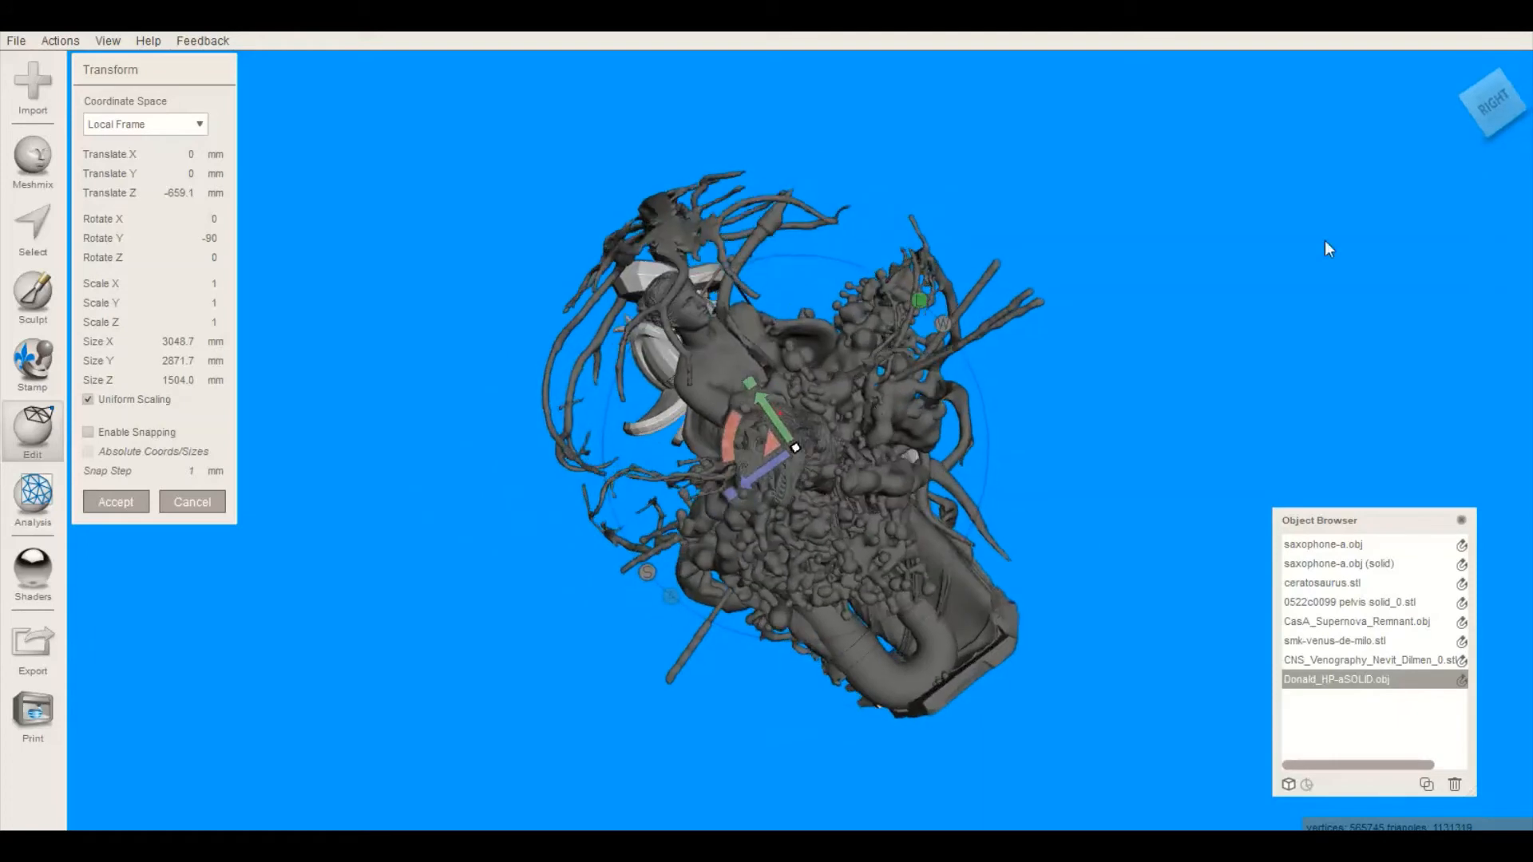
left_click(1514, 118)
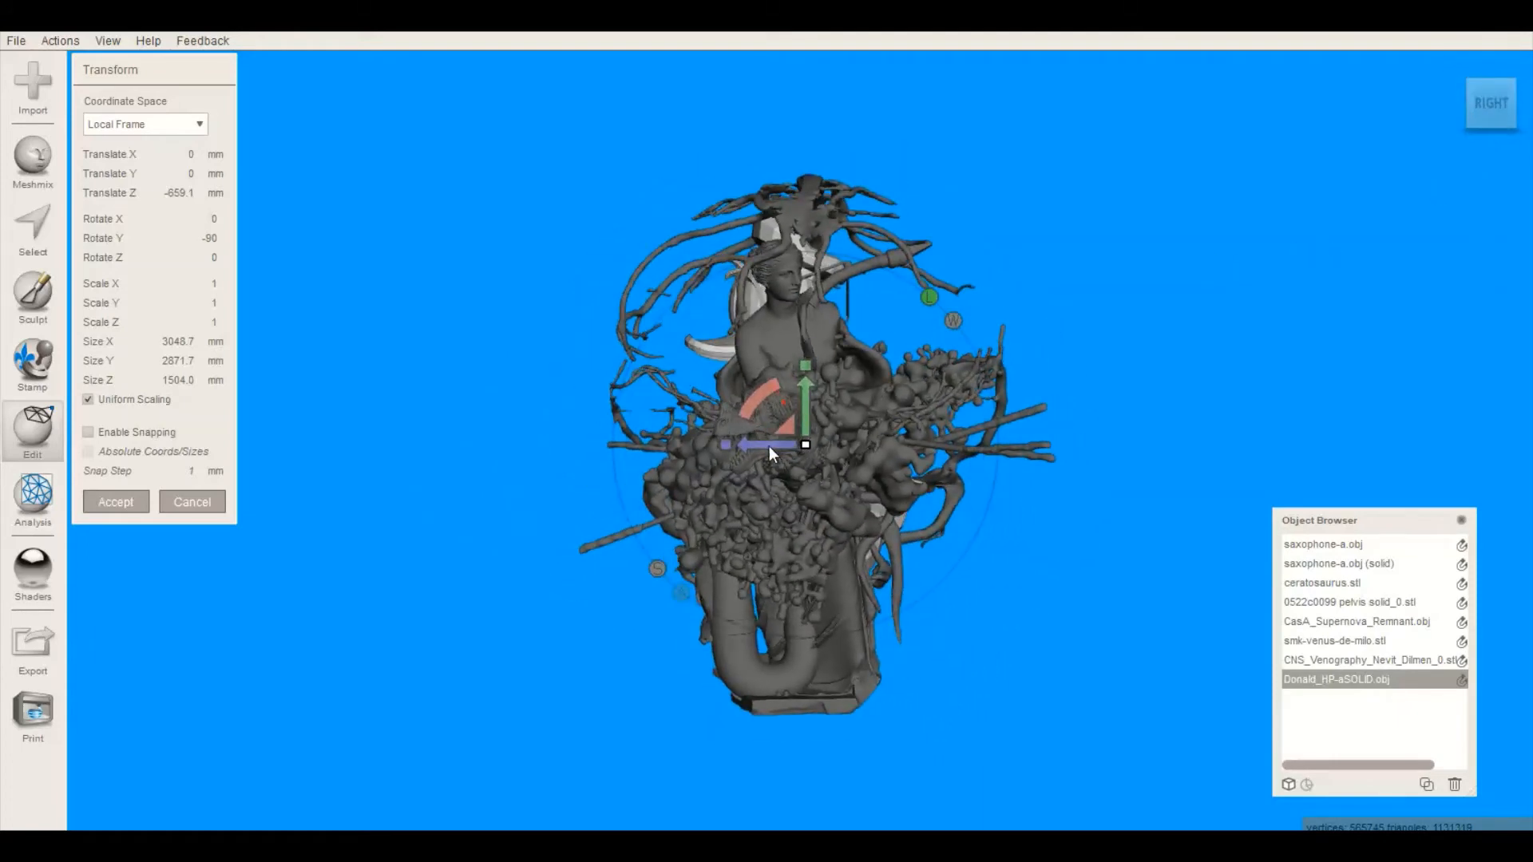
left_click_drag(768, 445, 738, 444)
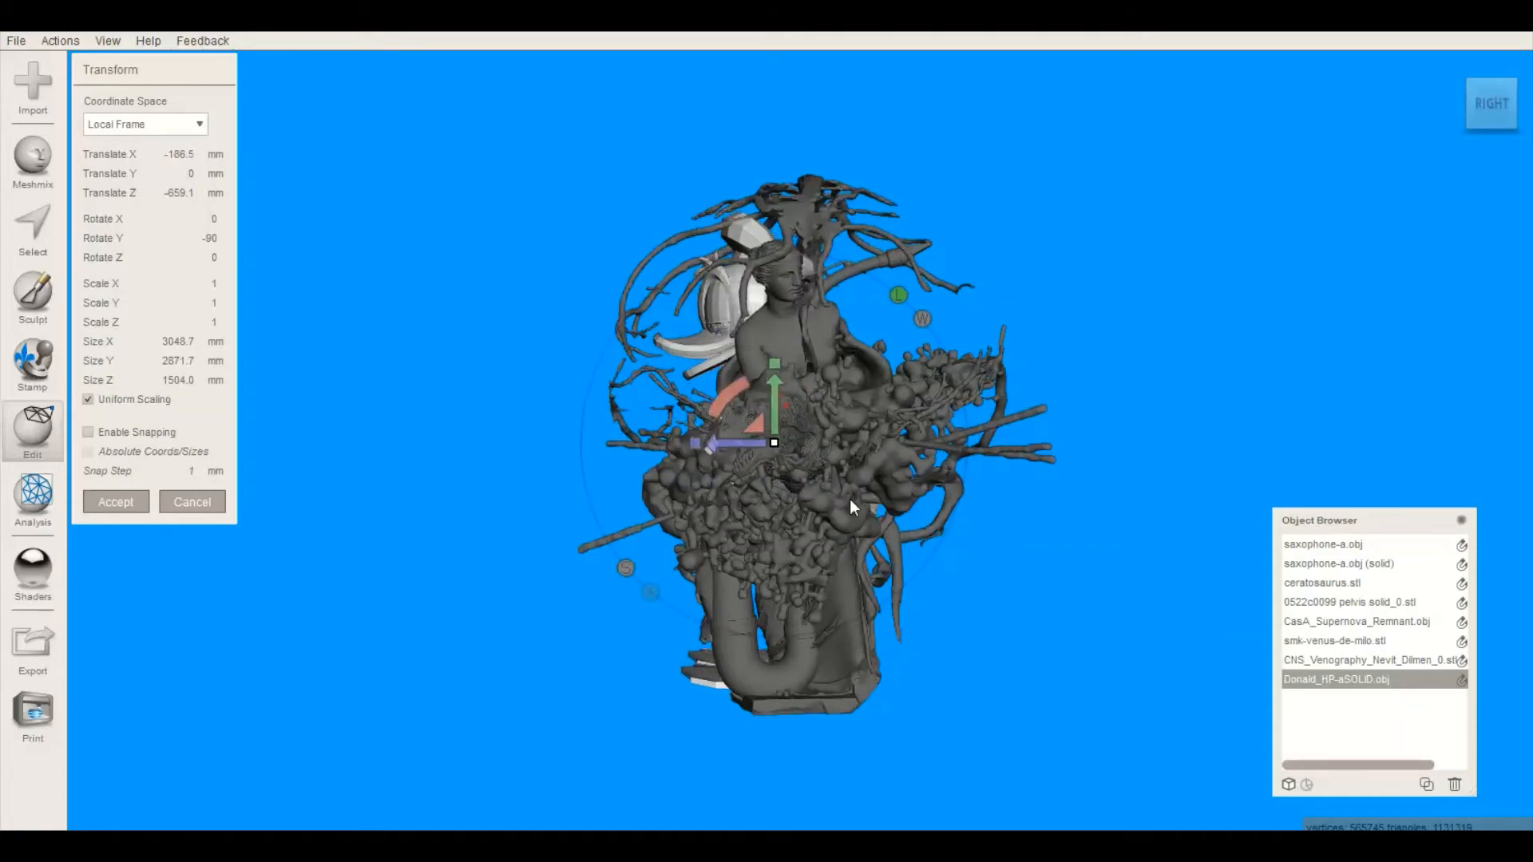
right_click_drag(849, 499, 1389, 575)
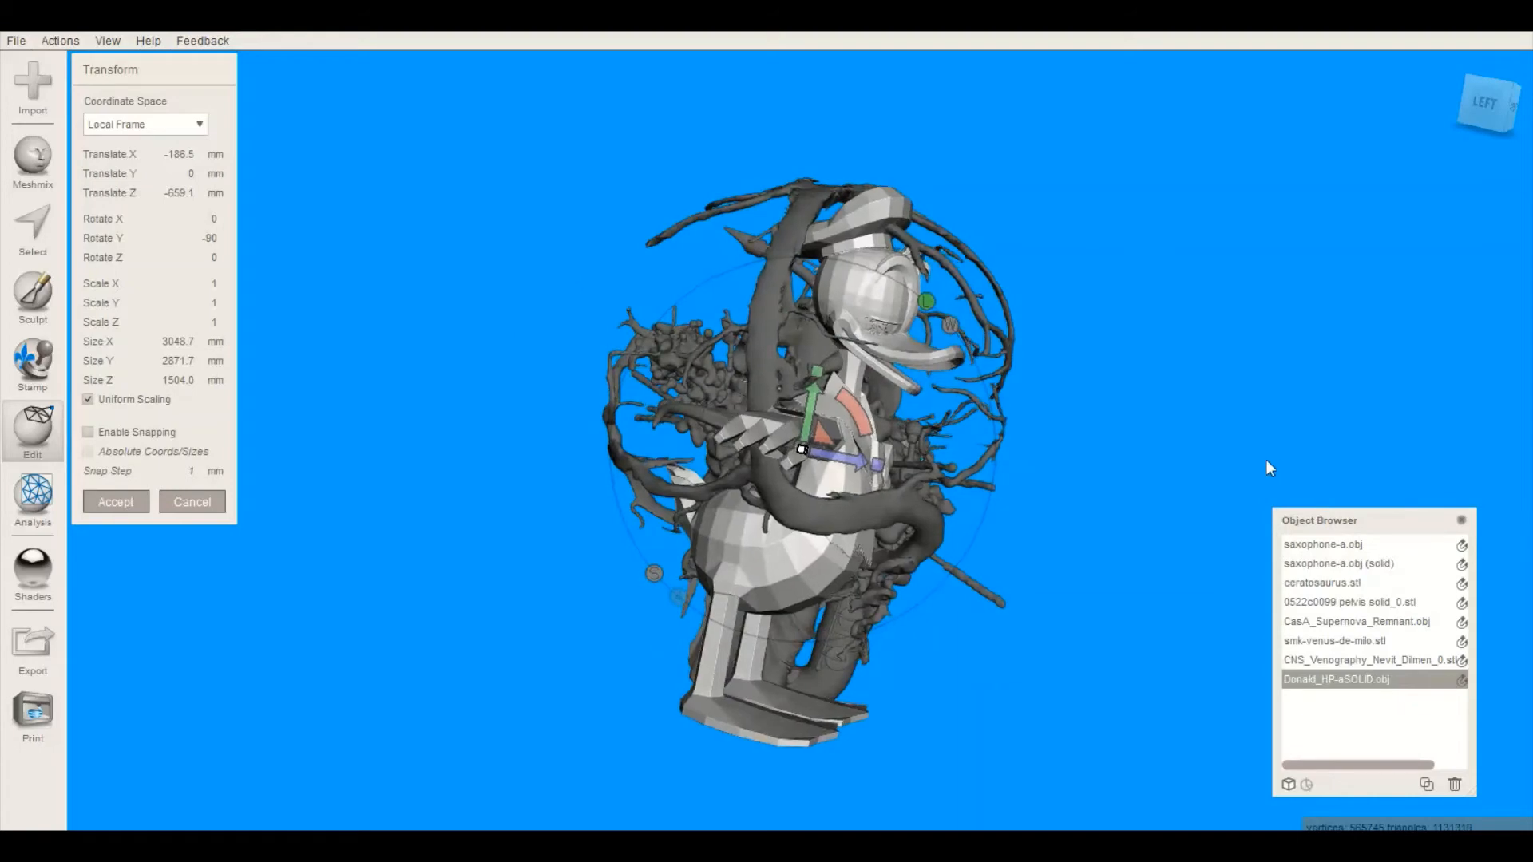
right_click_drag(1269, 467, 987, 386)
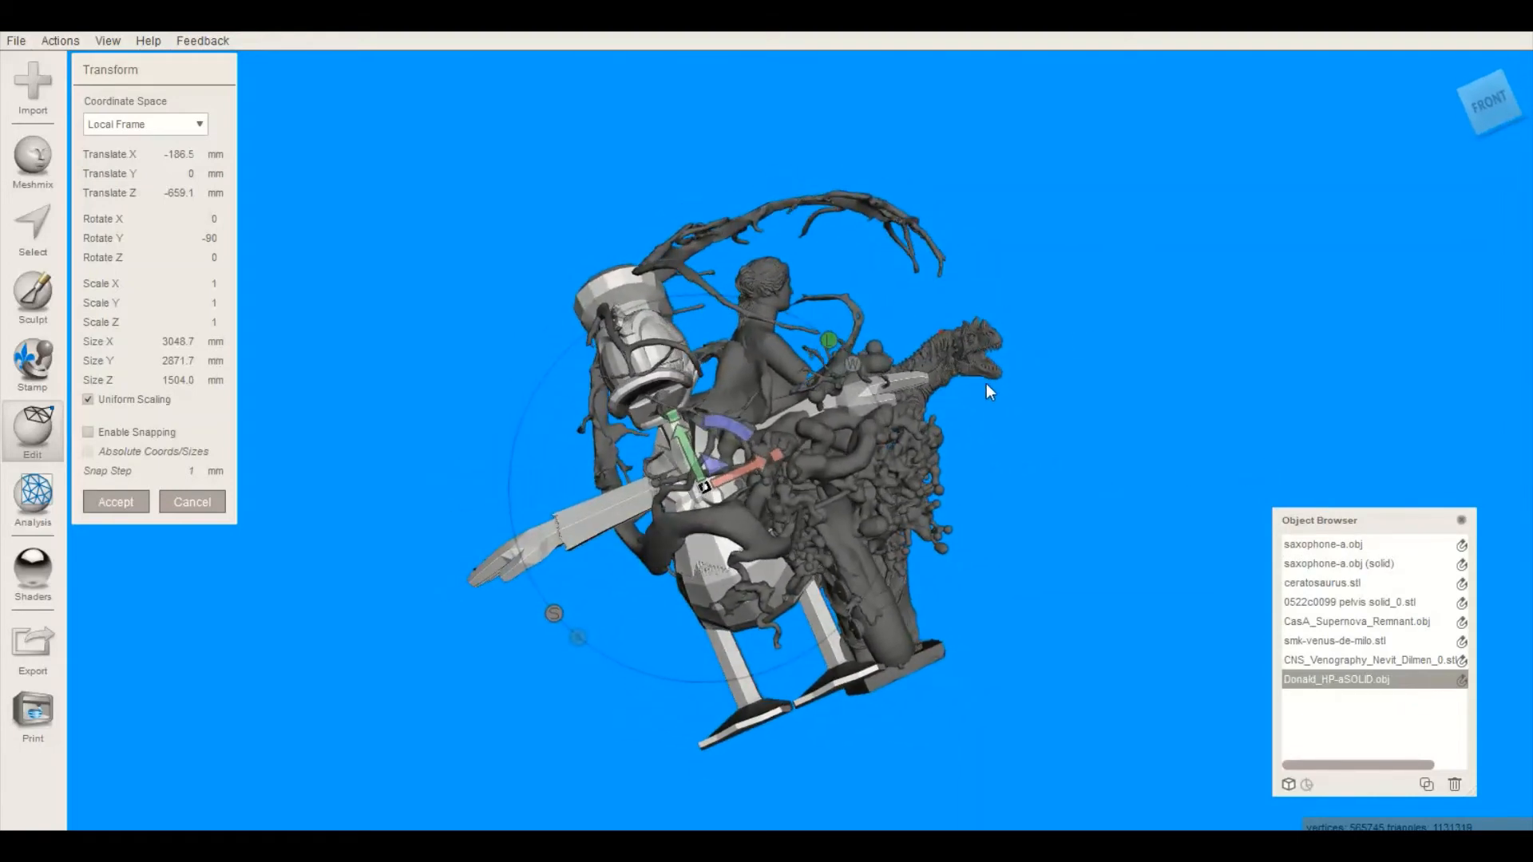
Lower the Donald figure about 79.6 mm along Y so its feet sit nearer the statue's base level, and accept the transform
left_click(1486, 105)
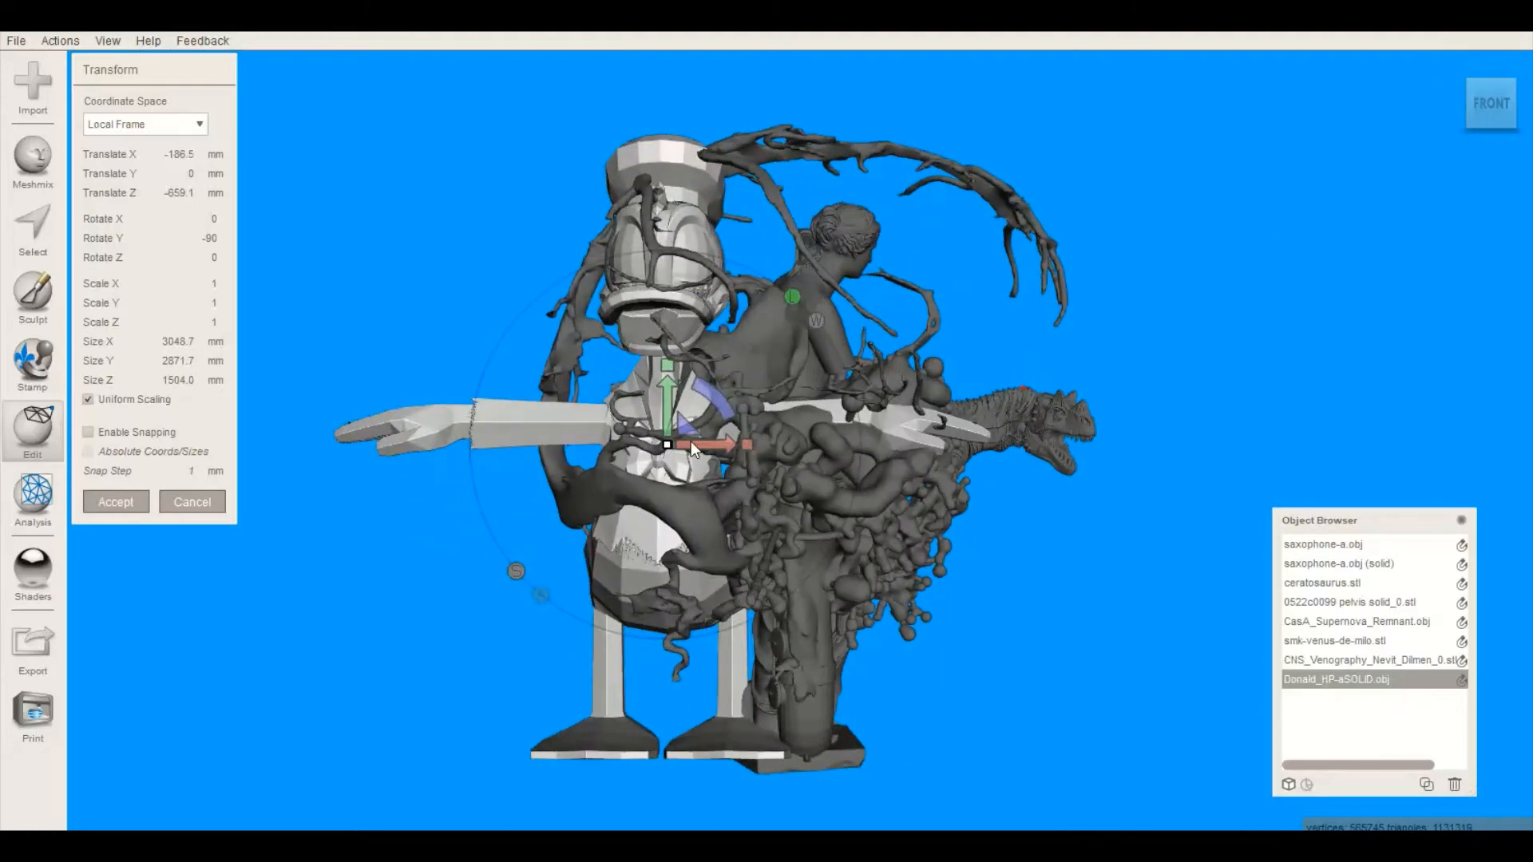
mouse_move(814, 682)
right_mouse_down()
mouse_move(677, 717)
mouse_move(550, 697)
mouse_move(804, 679)
right_mouse_up()
left_click(1489, 104)
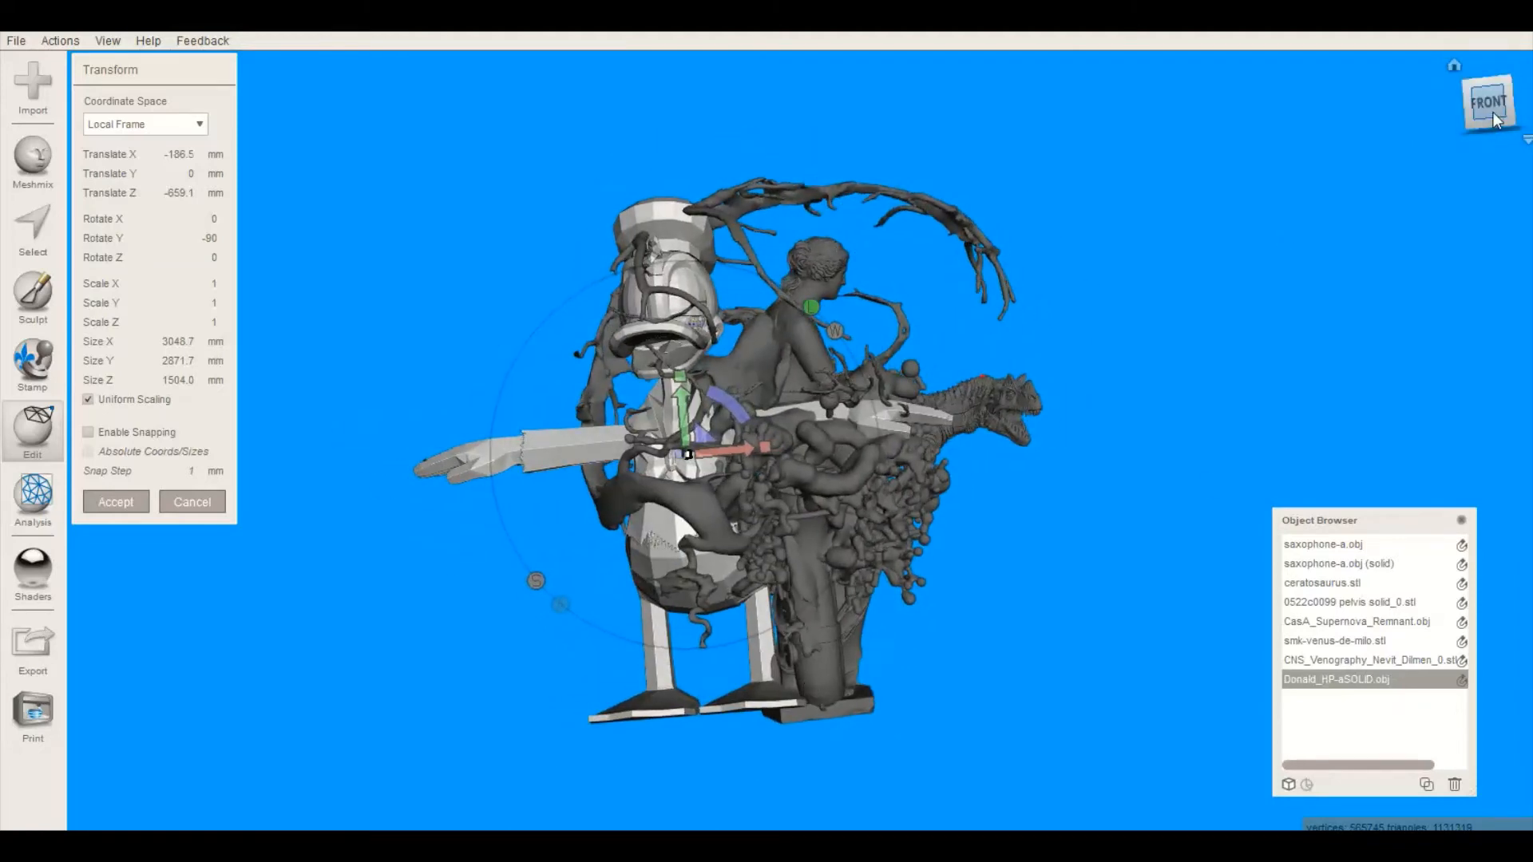
scroll(1026, 407, "down", 1)
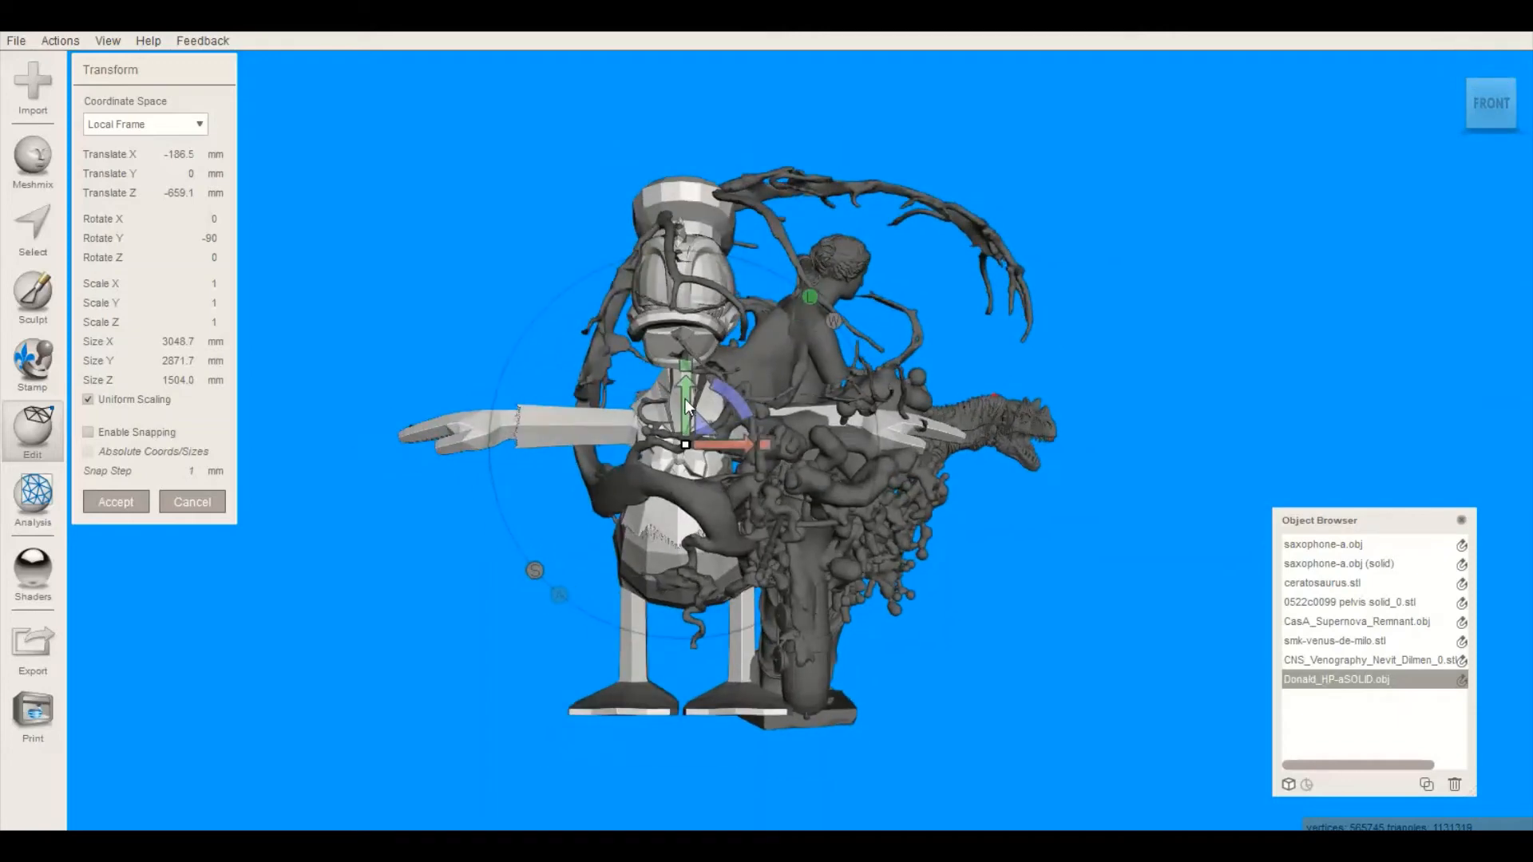
left_click_drag(684, 400, 684, 416)
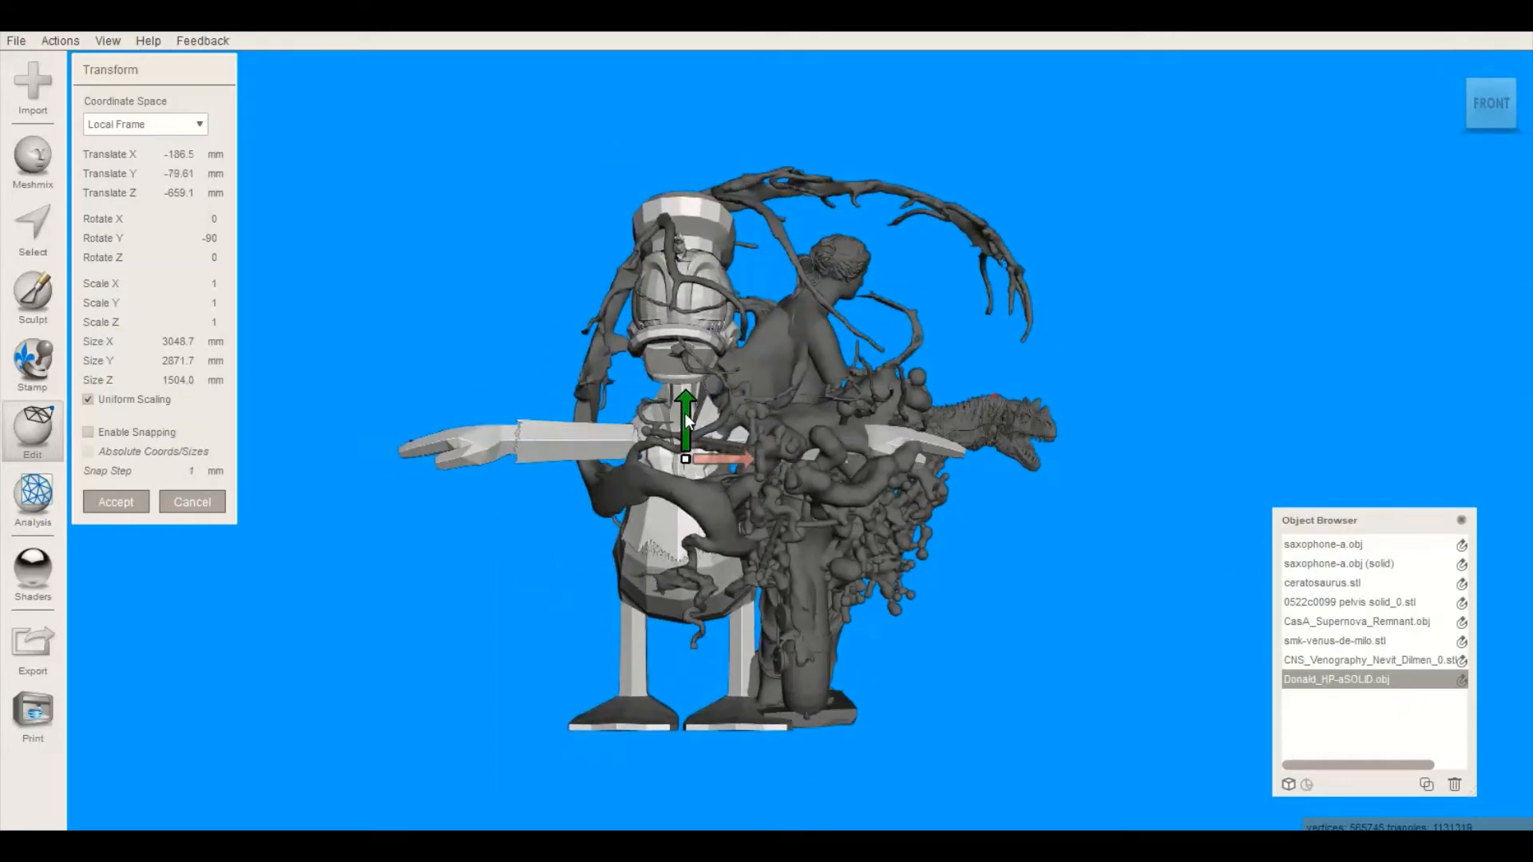
right_click_drag(1094, 481, 799, 471)
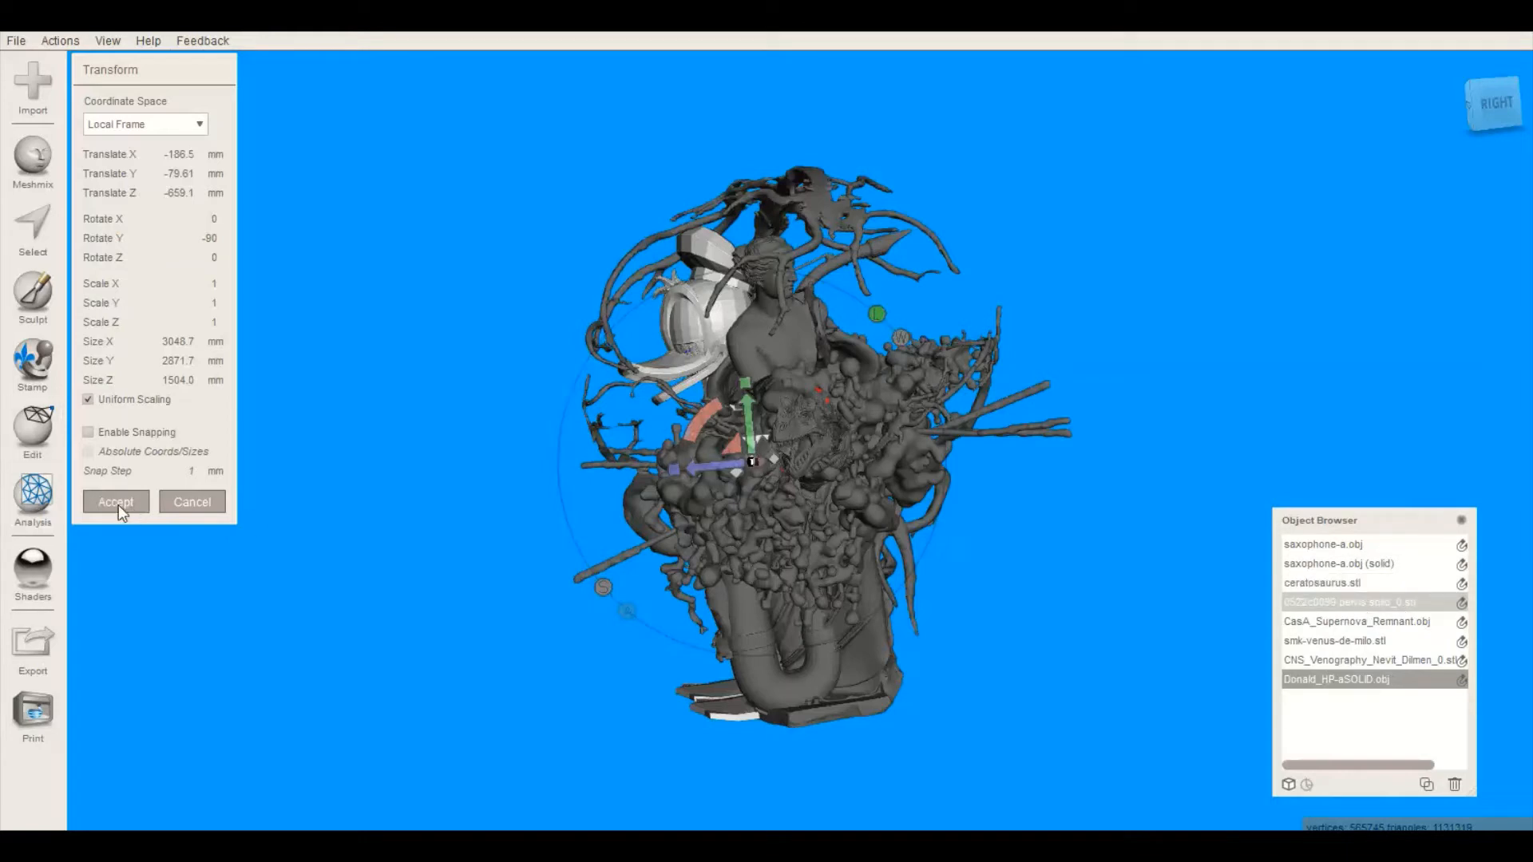
key("Return")
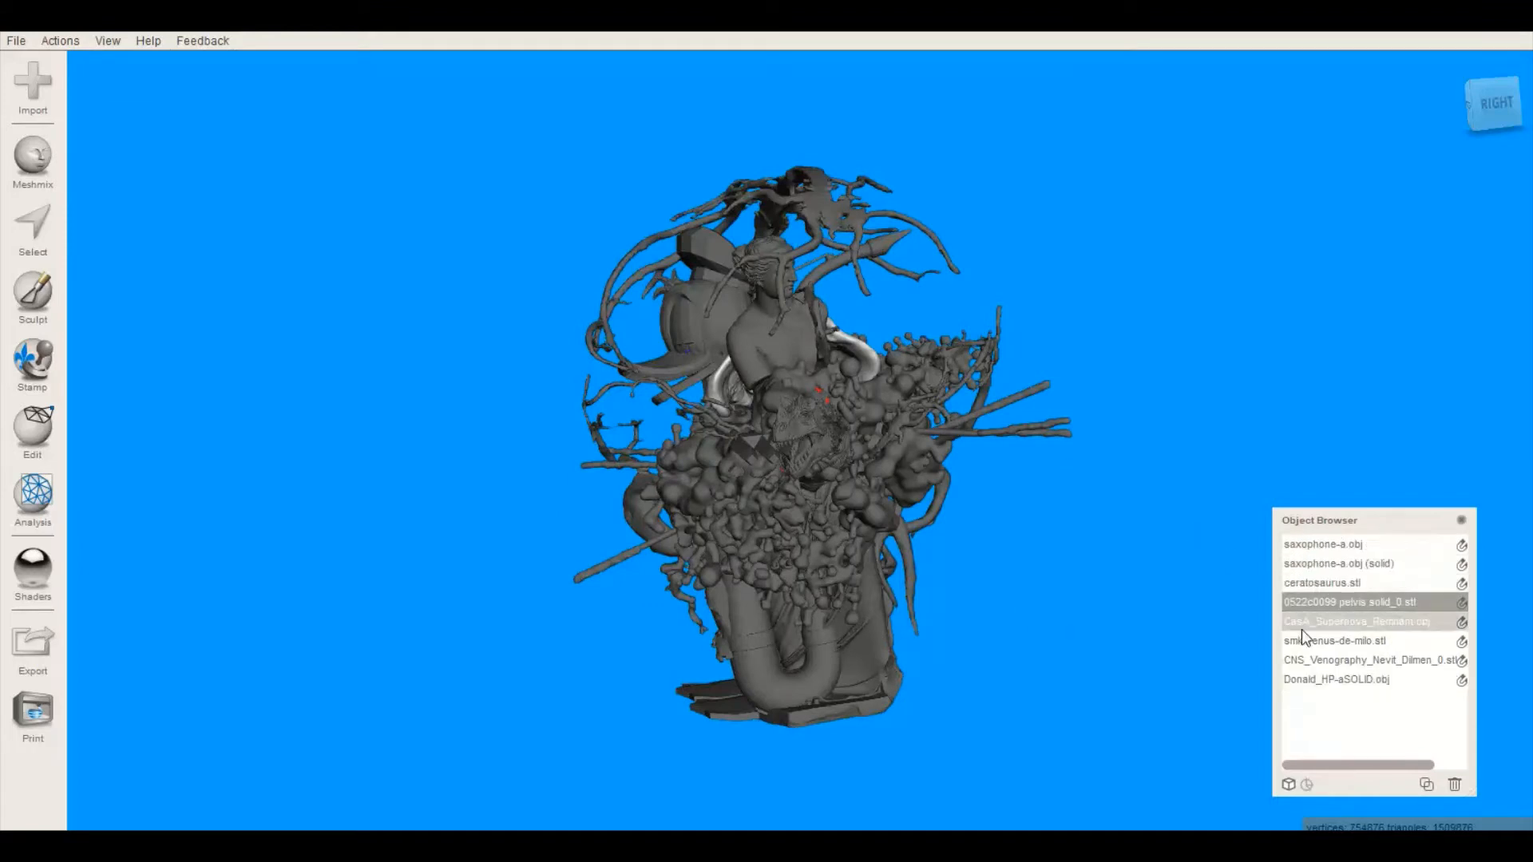
Rotate the pelvis mesh -90 degrees about X and translate it about -1639 mm along Y and 685 mm along Z, in front of the statue's base
right_click_drag(1056, 523, 812, 525)
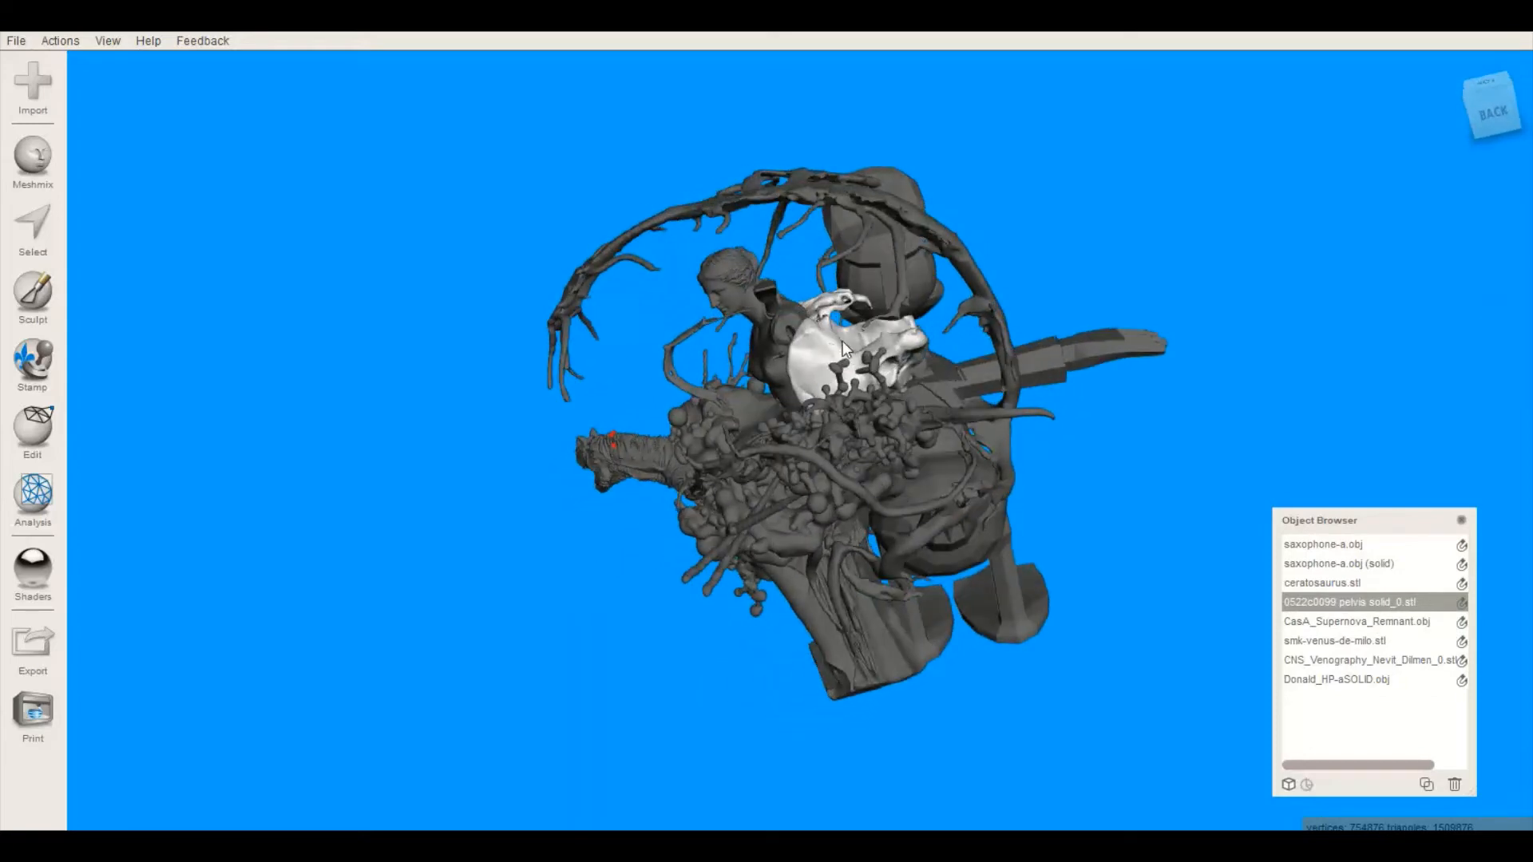
right_click_drag(224, 320, 336, 253)
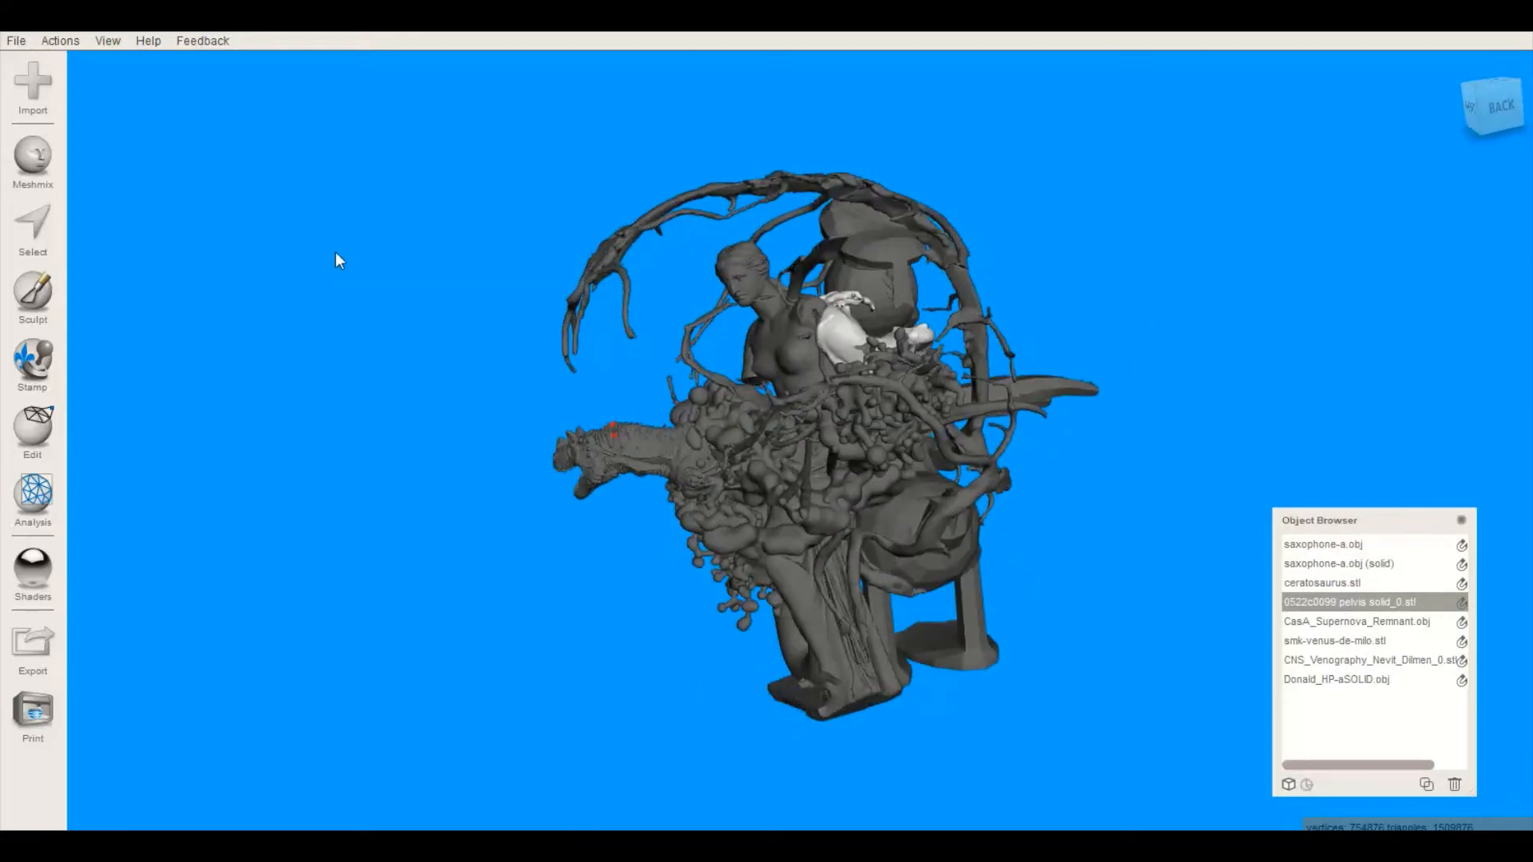
left_click(1503, 110)
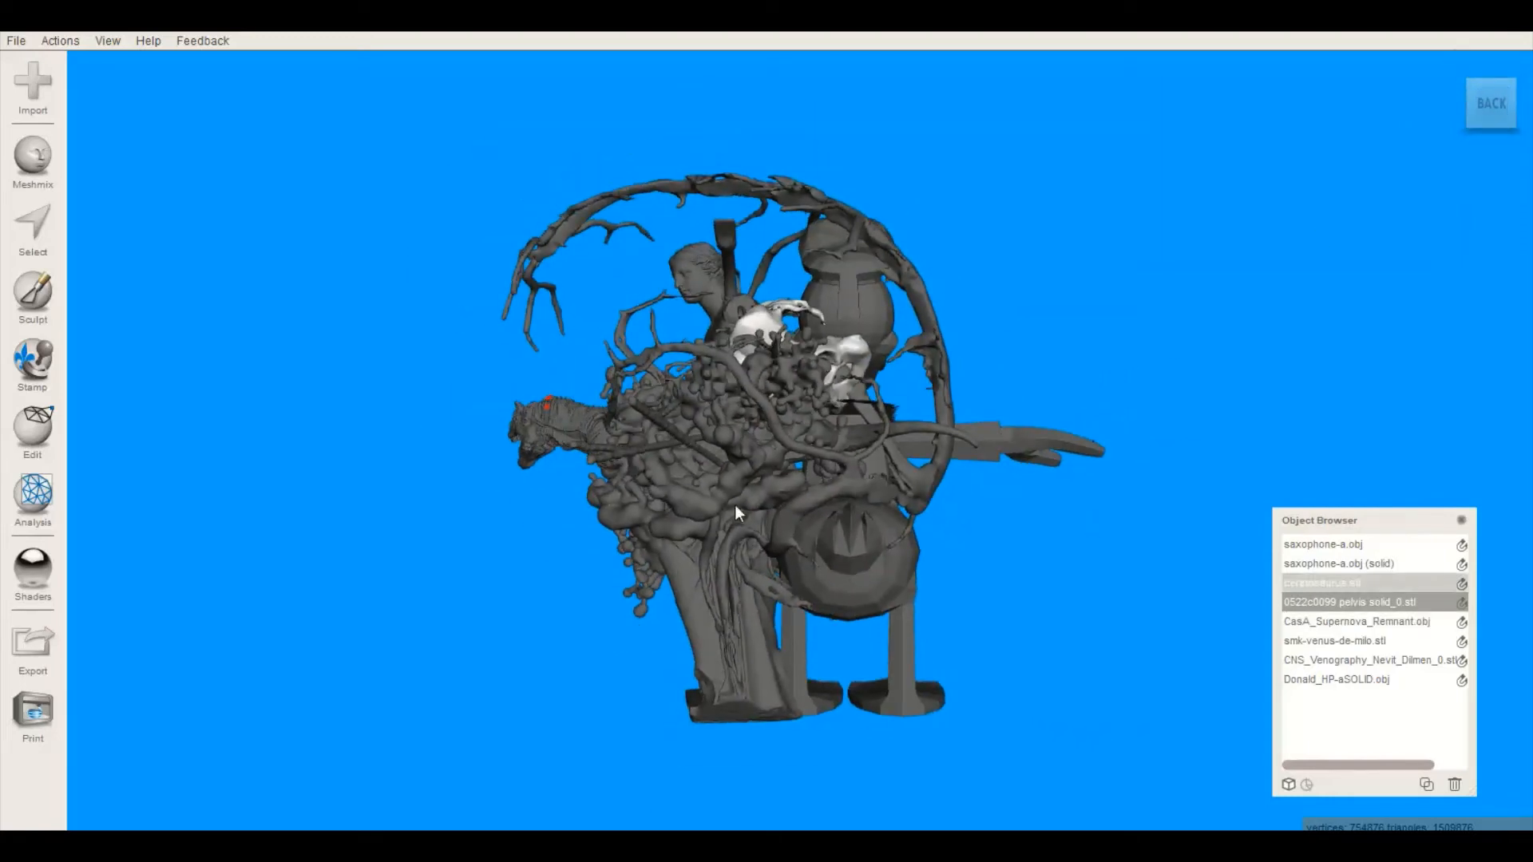
left_click(35, 431)
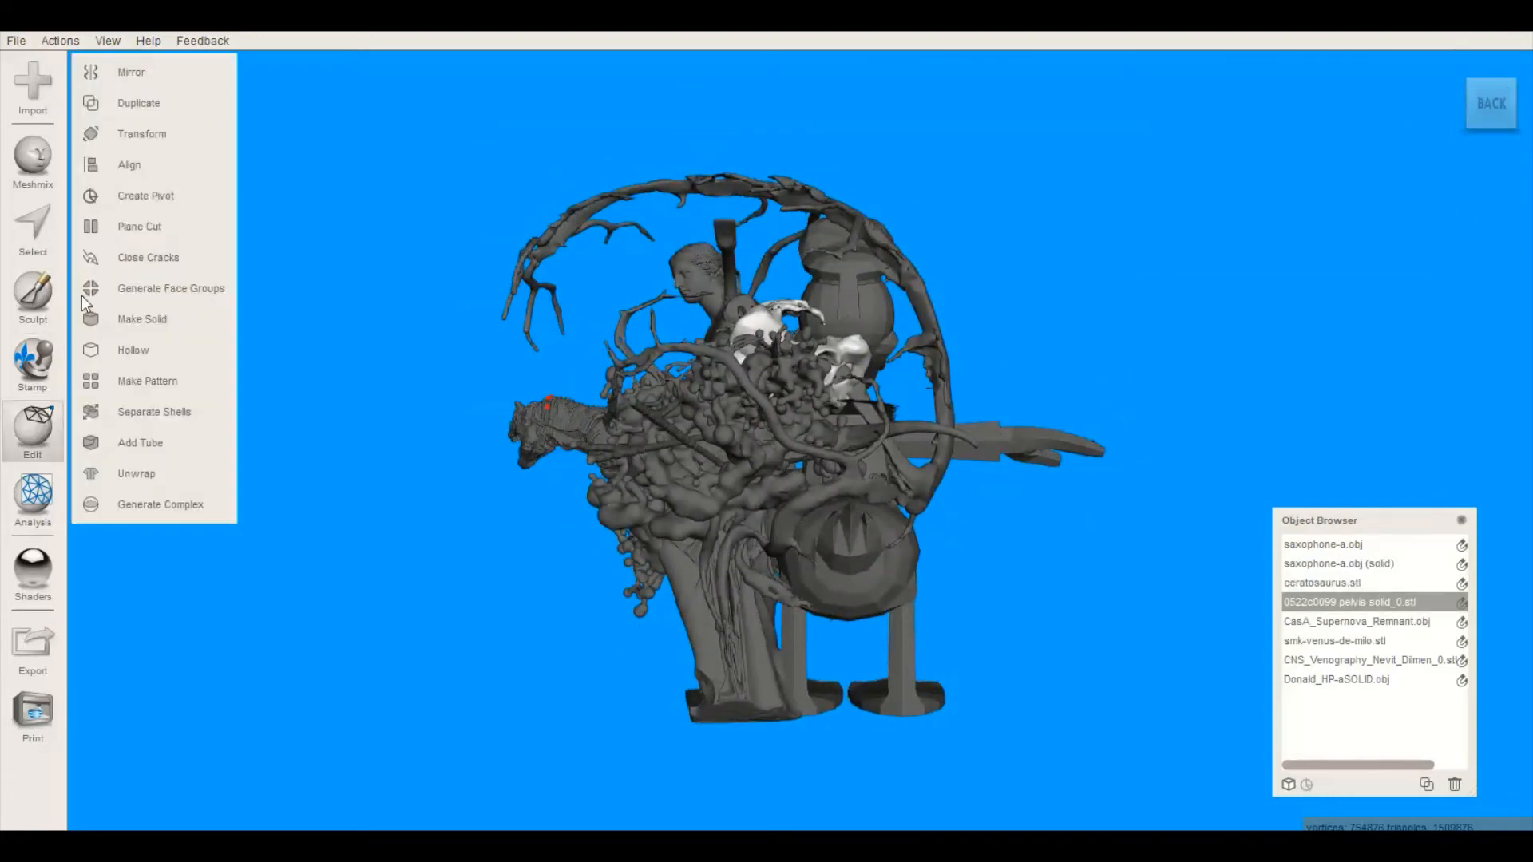
left_click(148, 134)
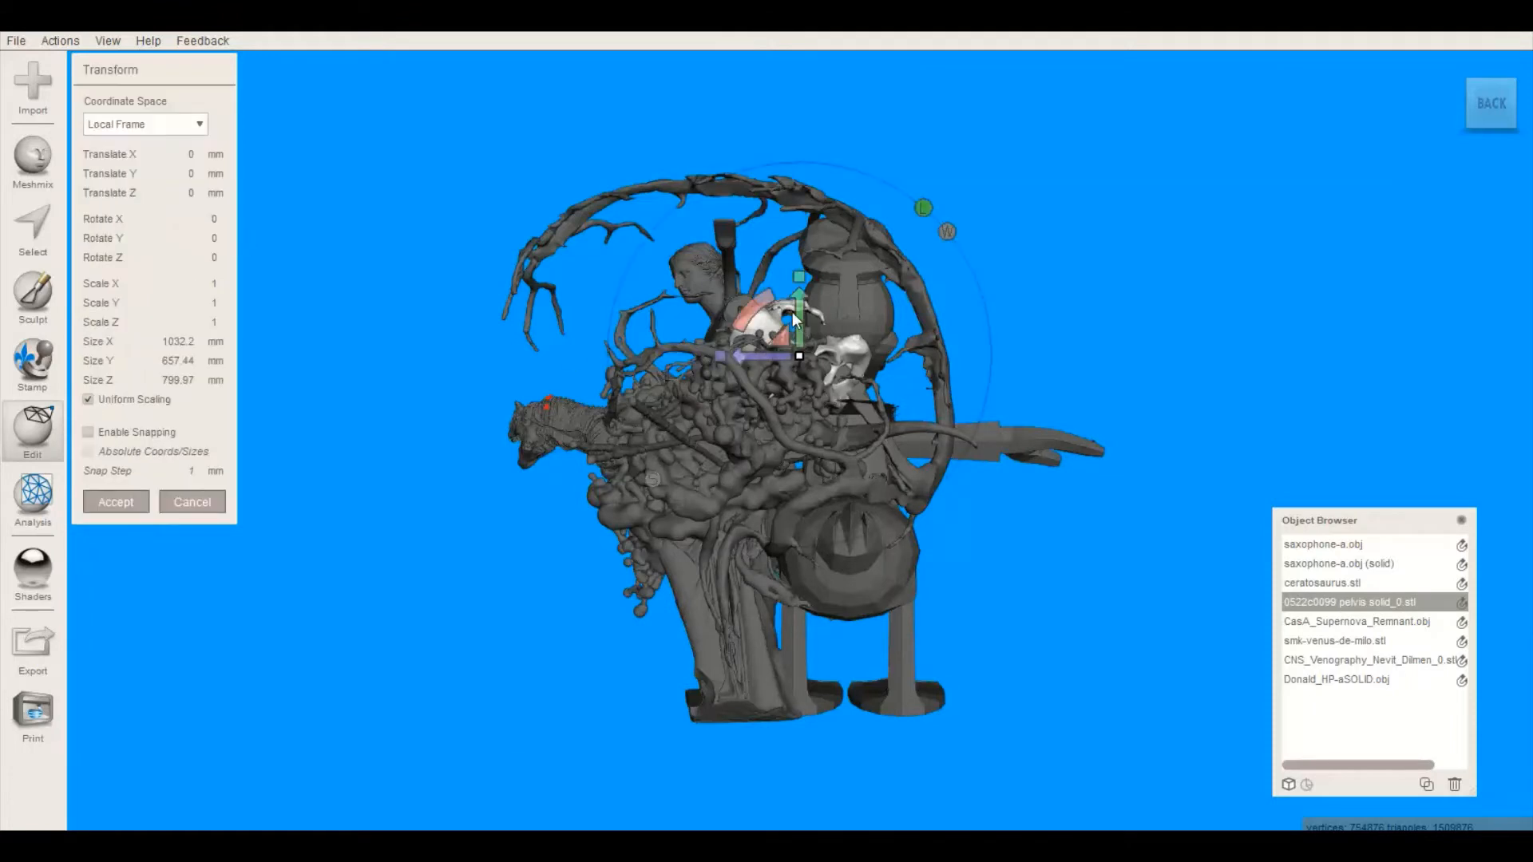
left_click_drag(801, 330, 810, 276)
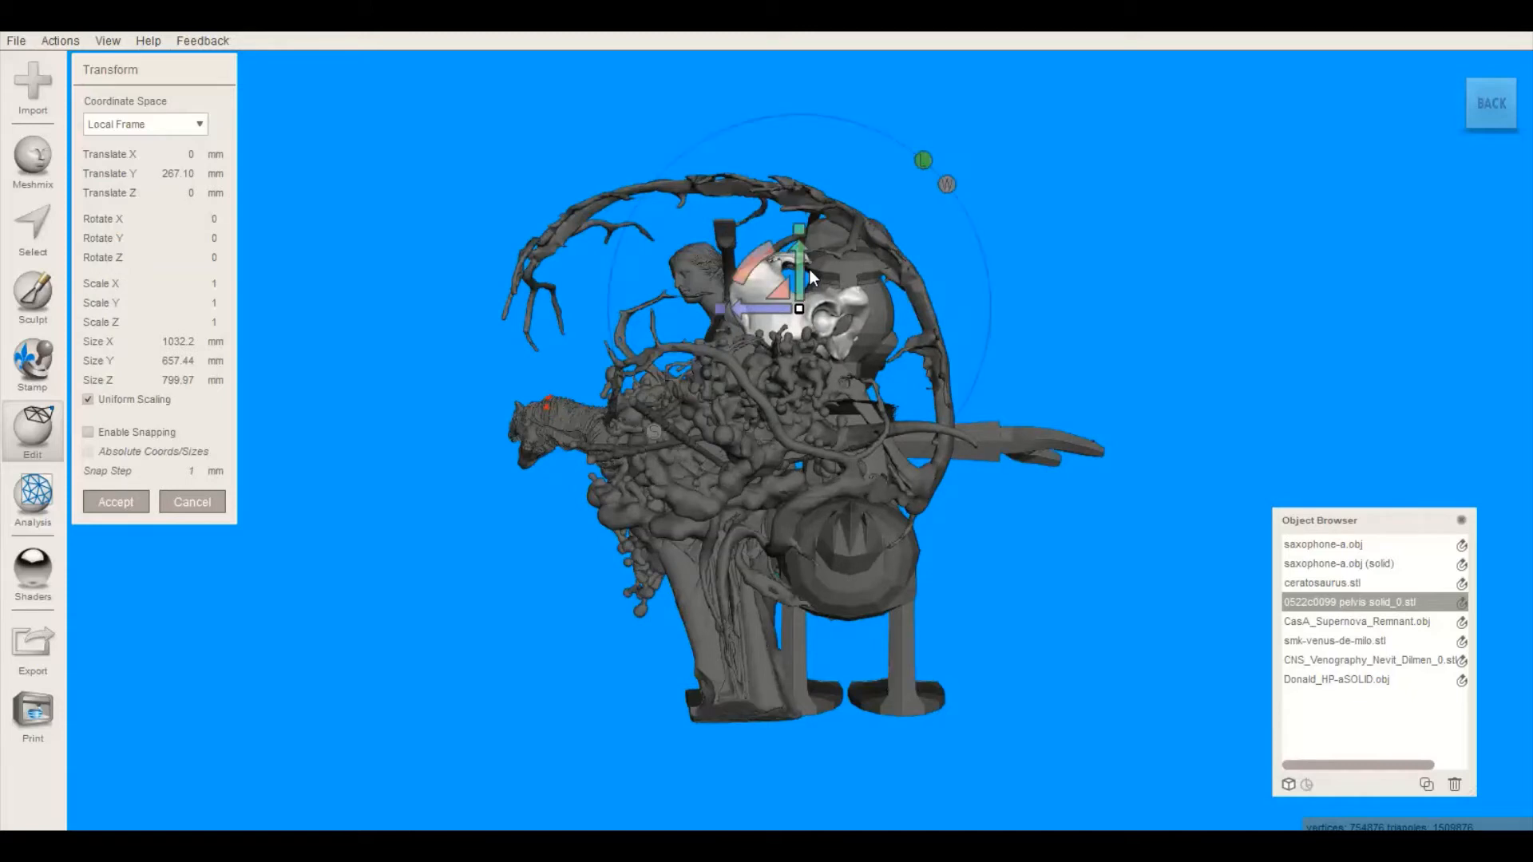
left_click_drag(802, 261, 903, 540)
right_click_drag(709, 626, 767, 639)
left_click_drag(838, 643, 714, 660)
right_click_drag(539, 689, 822, 656)
scroll(814, 645, "down", 1)
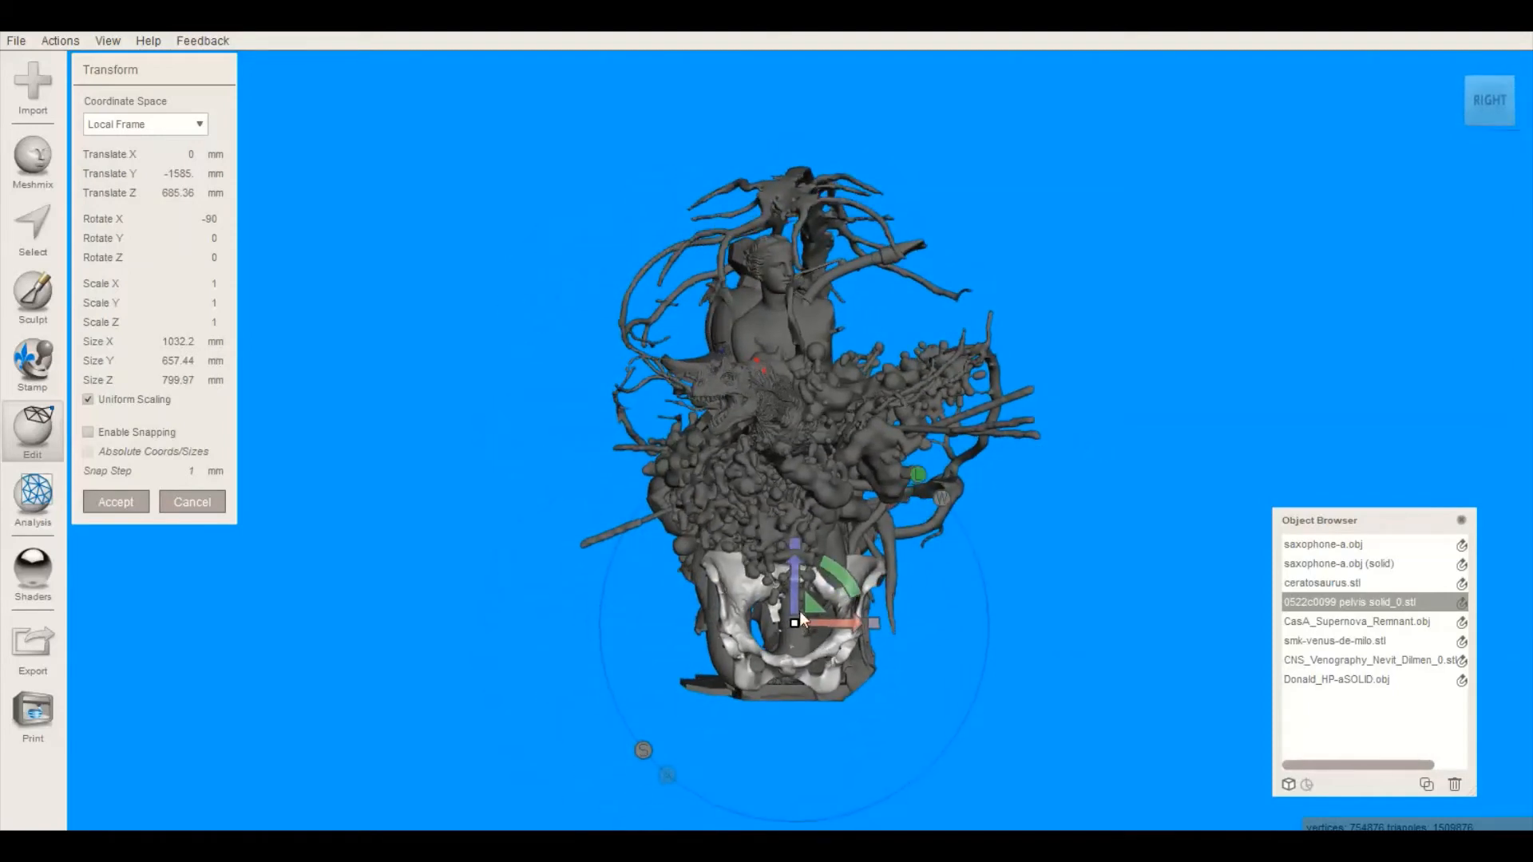
left_click_drag(795, 568, 796, 580)
right_click_drag(796, 619, 671, 647)
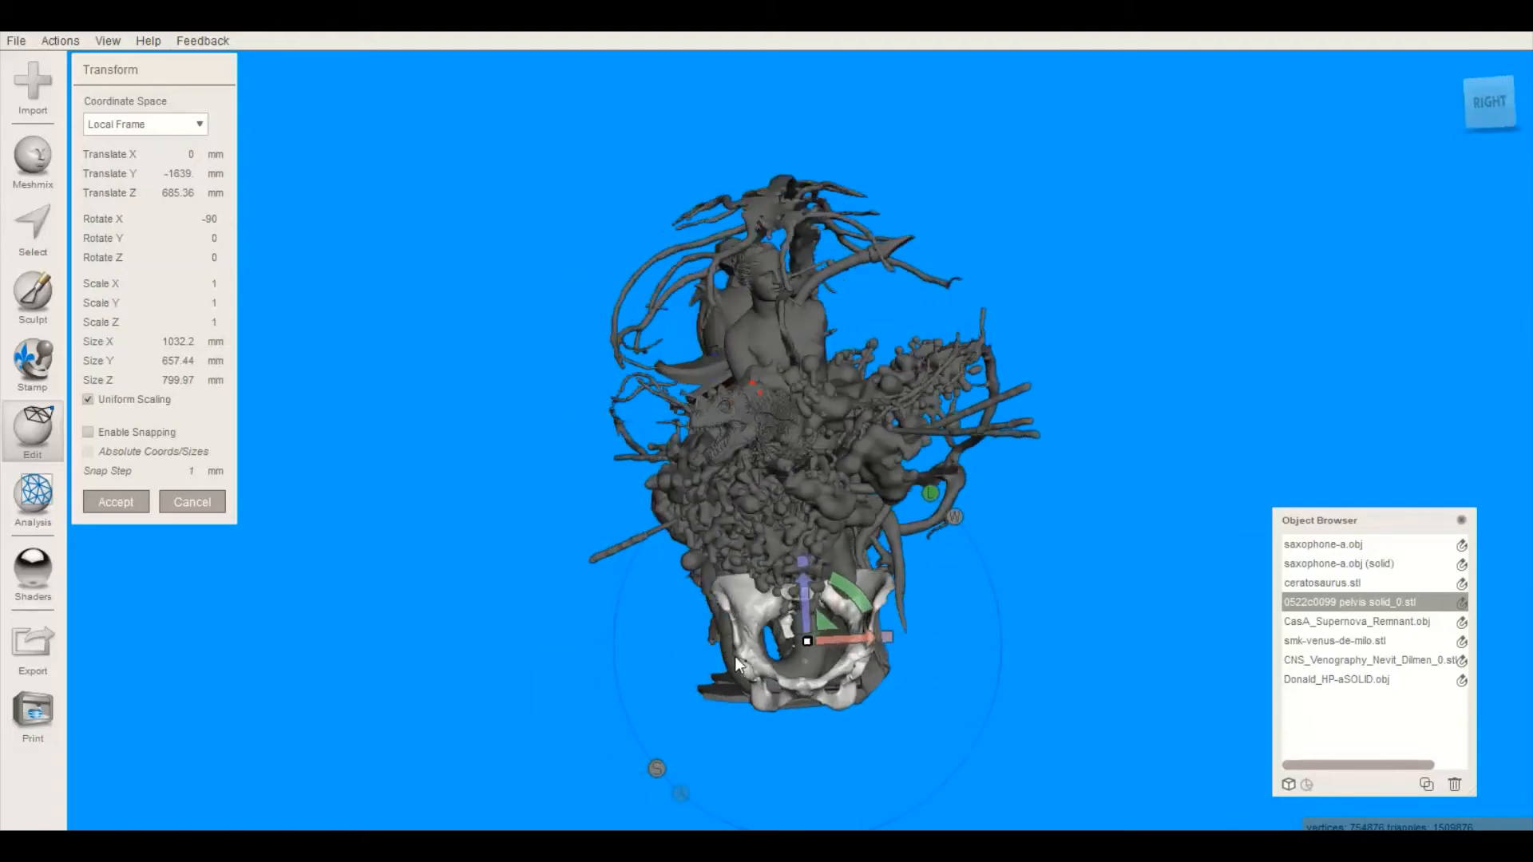
Examine the pelvis placement against the saxophone, statue and Donald from the right, front and back
left_click(1483, 106)
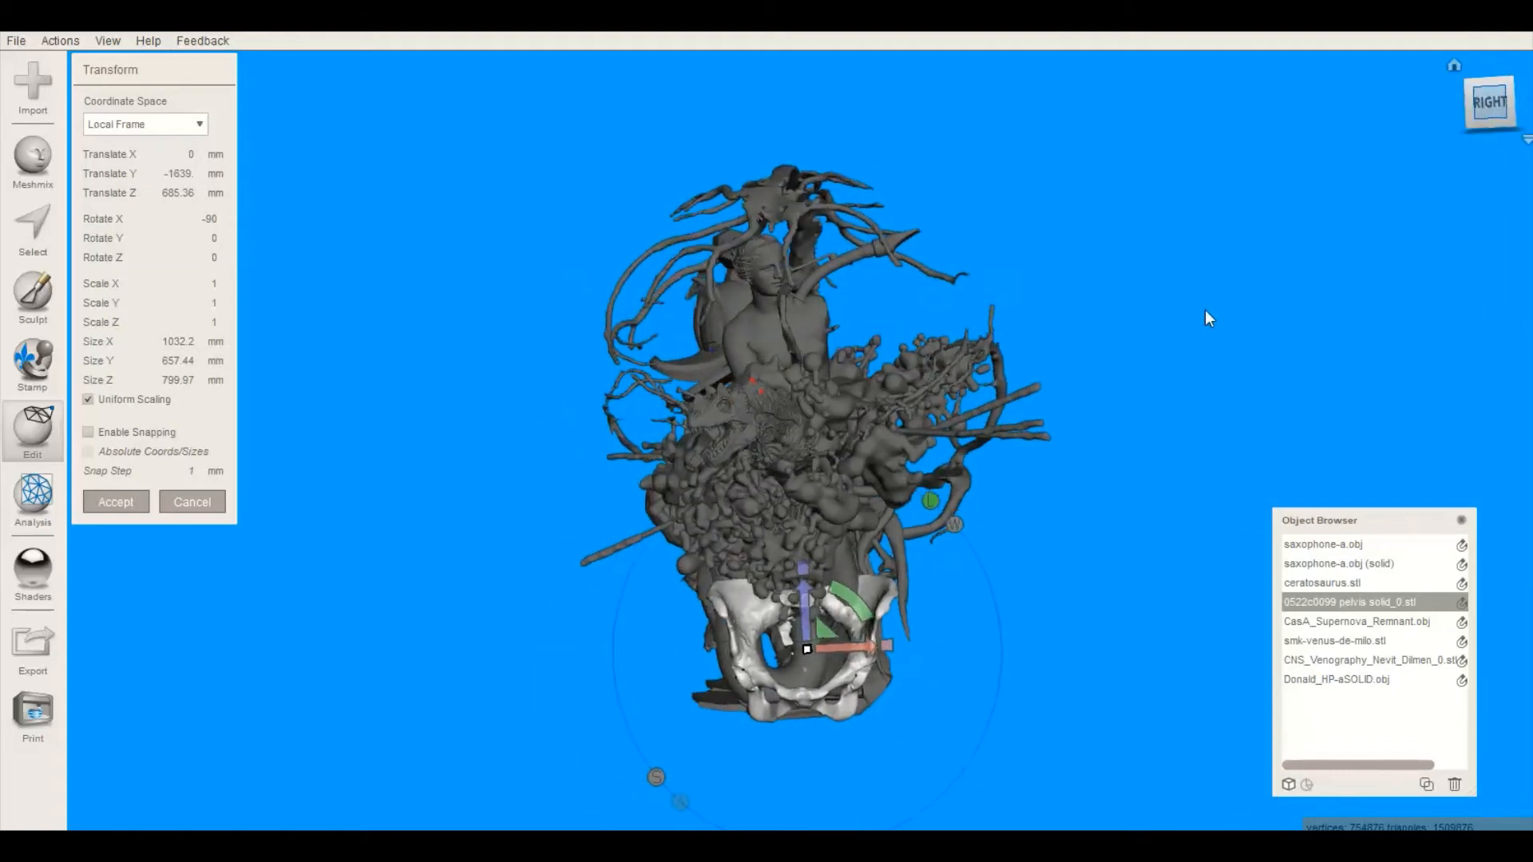
right_click_drag(504, 475, 813, 521)
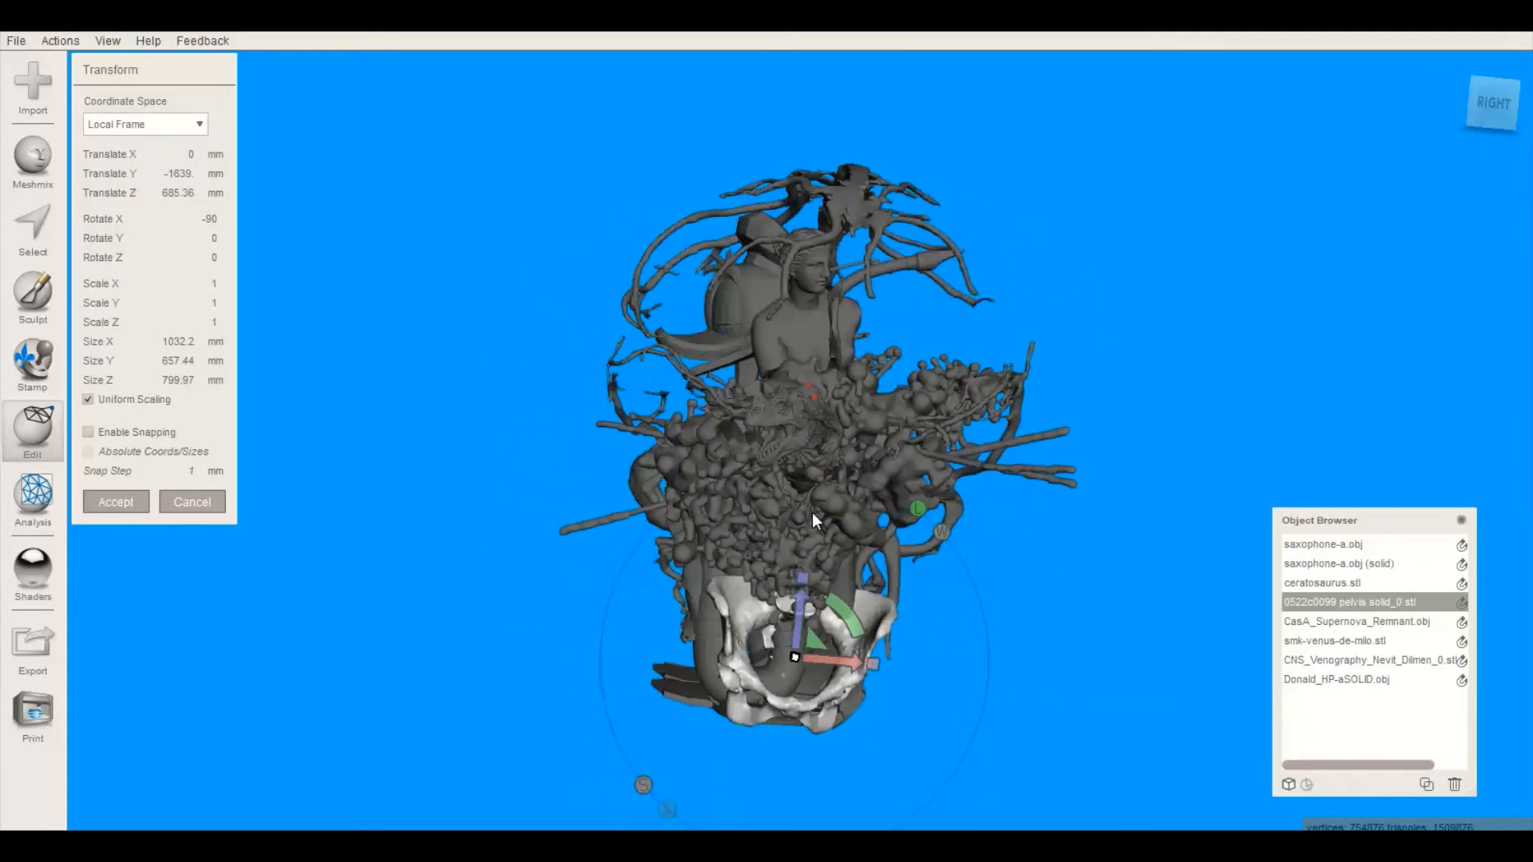
left_click(1492, 103)
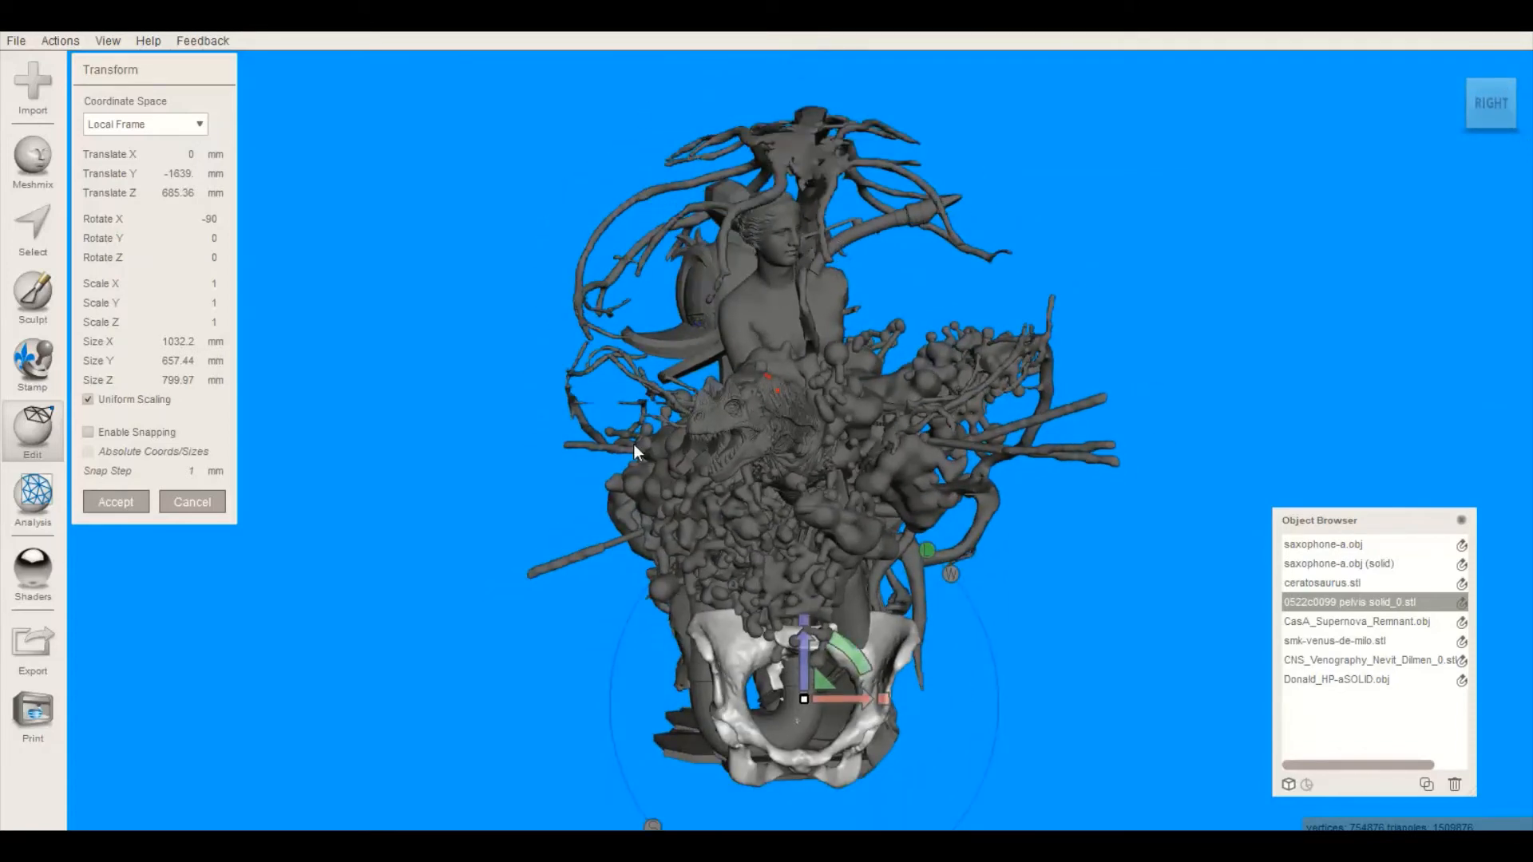
right_click_drag(634, 444, 907, 597)
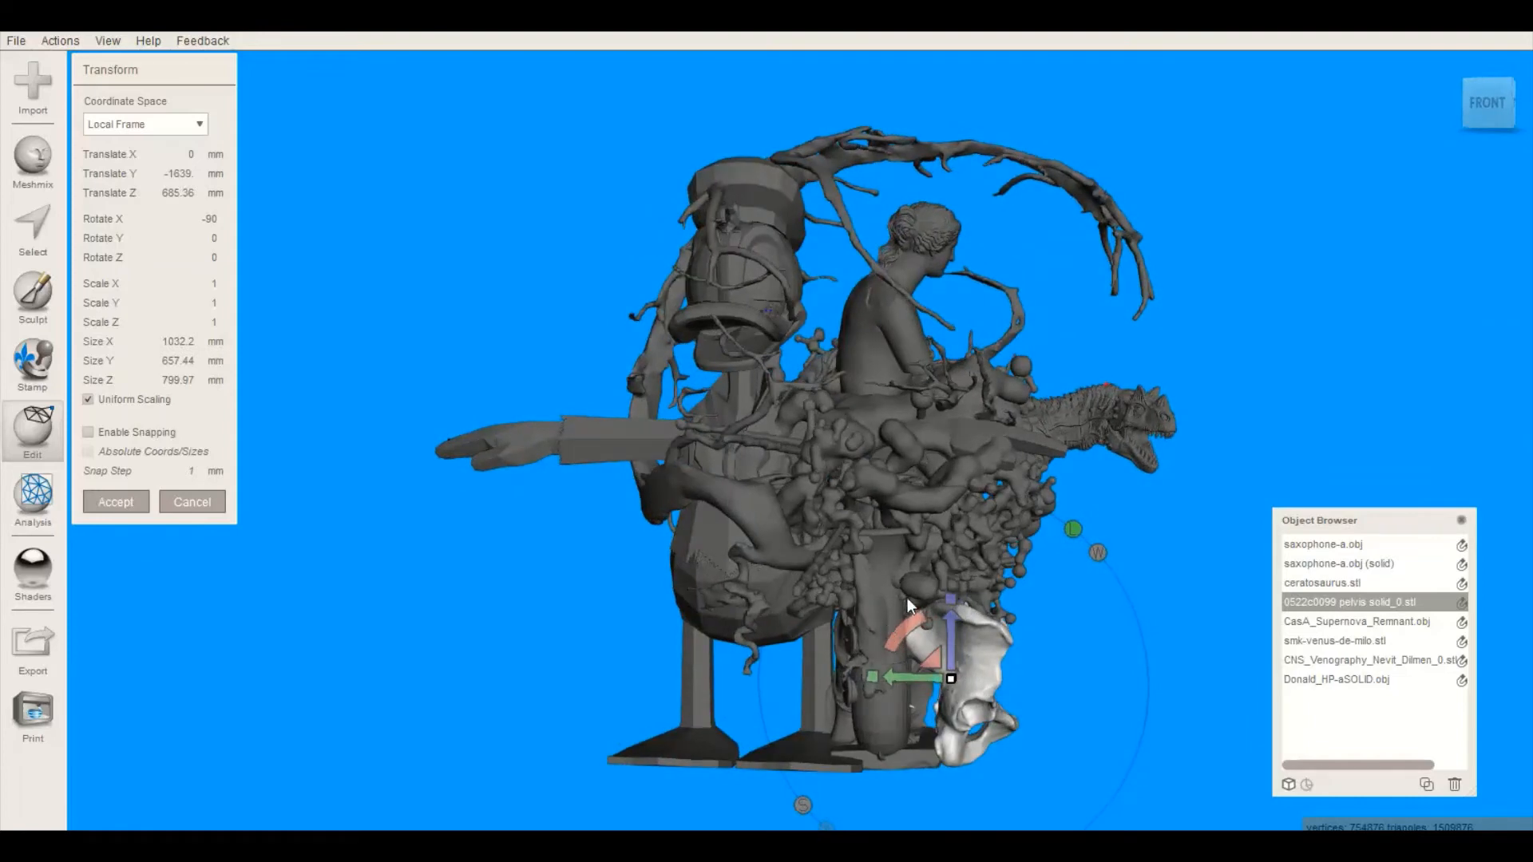
right_click_drag(801, 745, 543, 723)
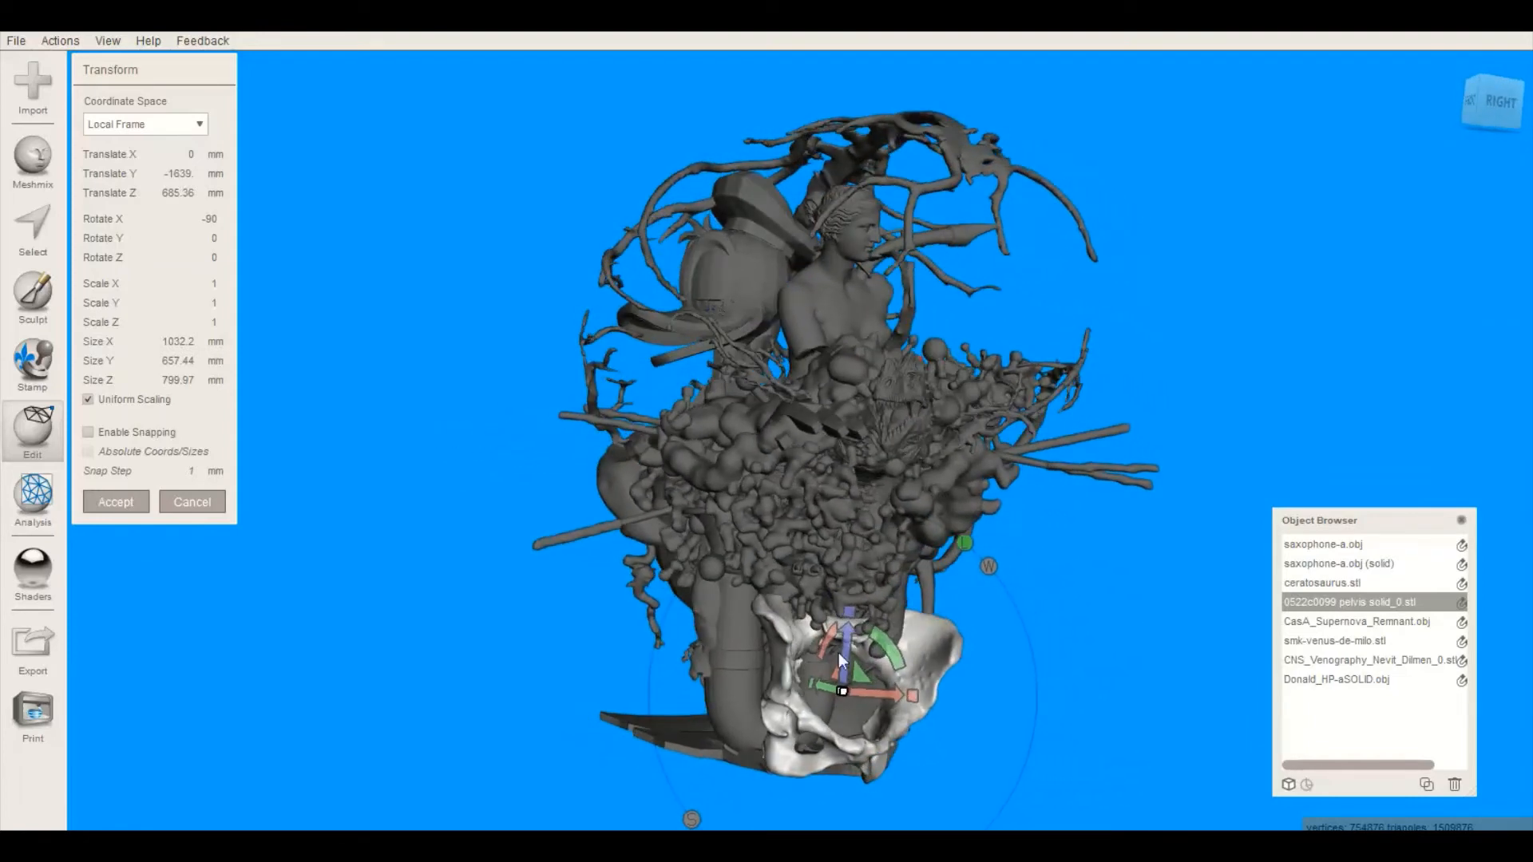
right_click_drag(1017, 571, 1054, 451)
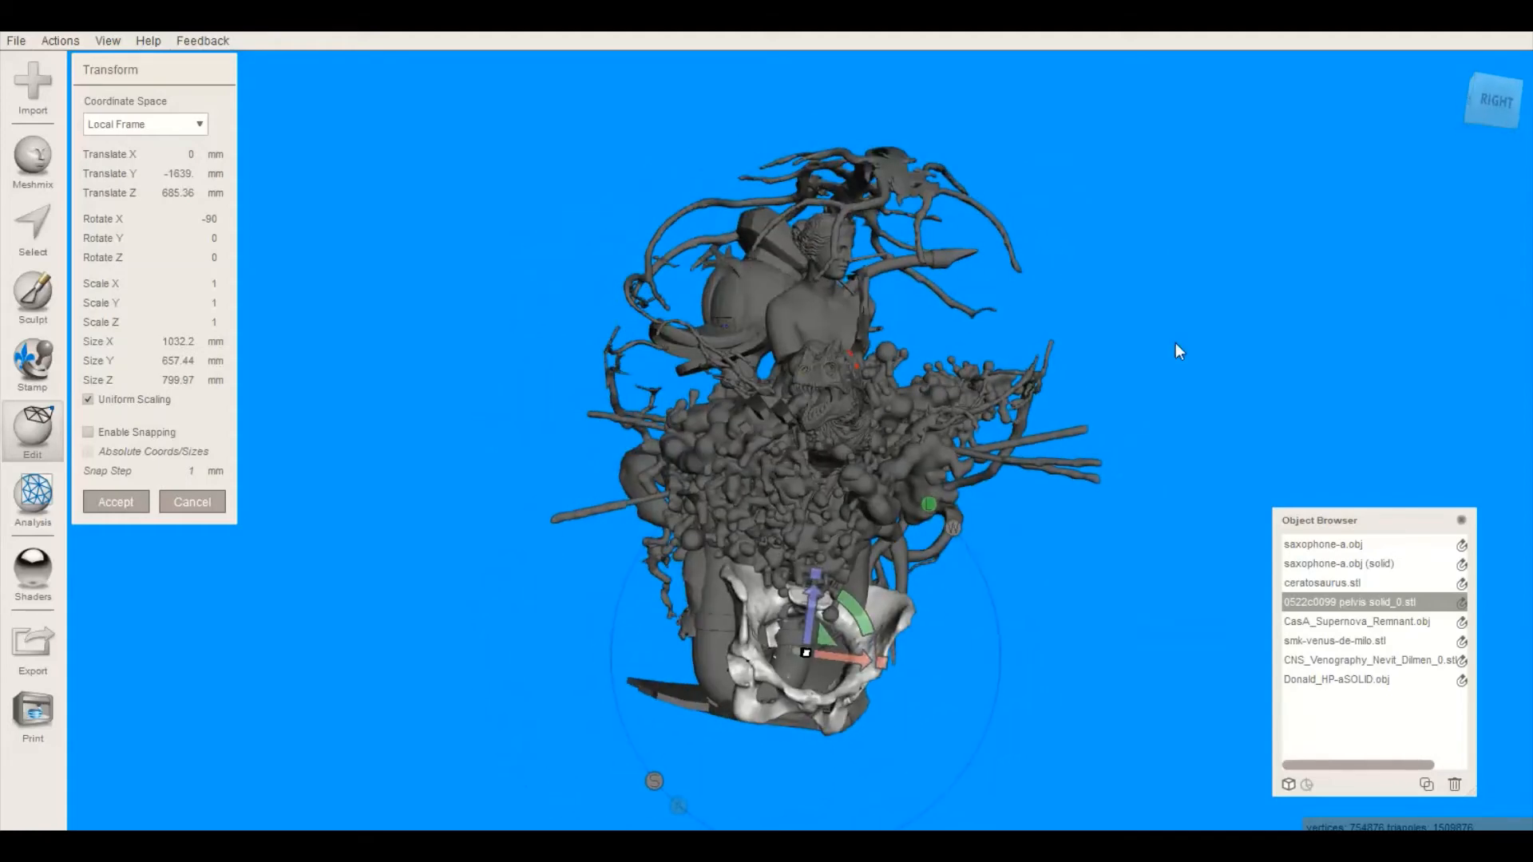
left_click(1492, 106)
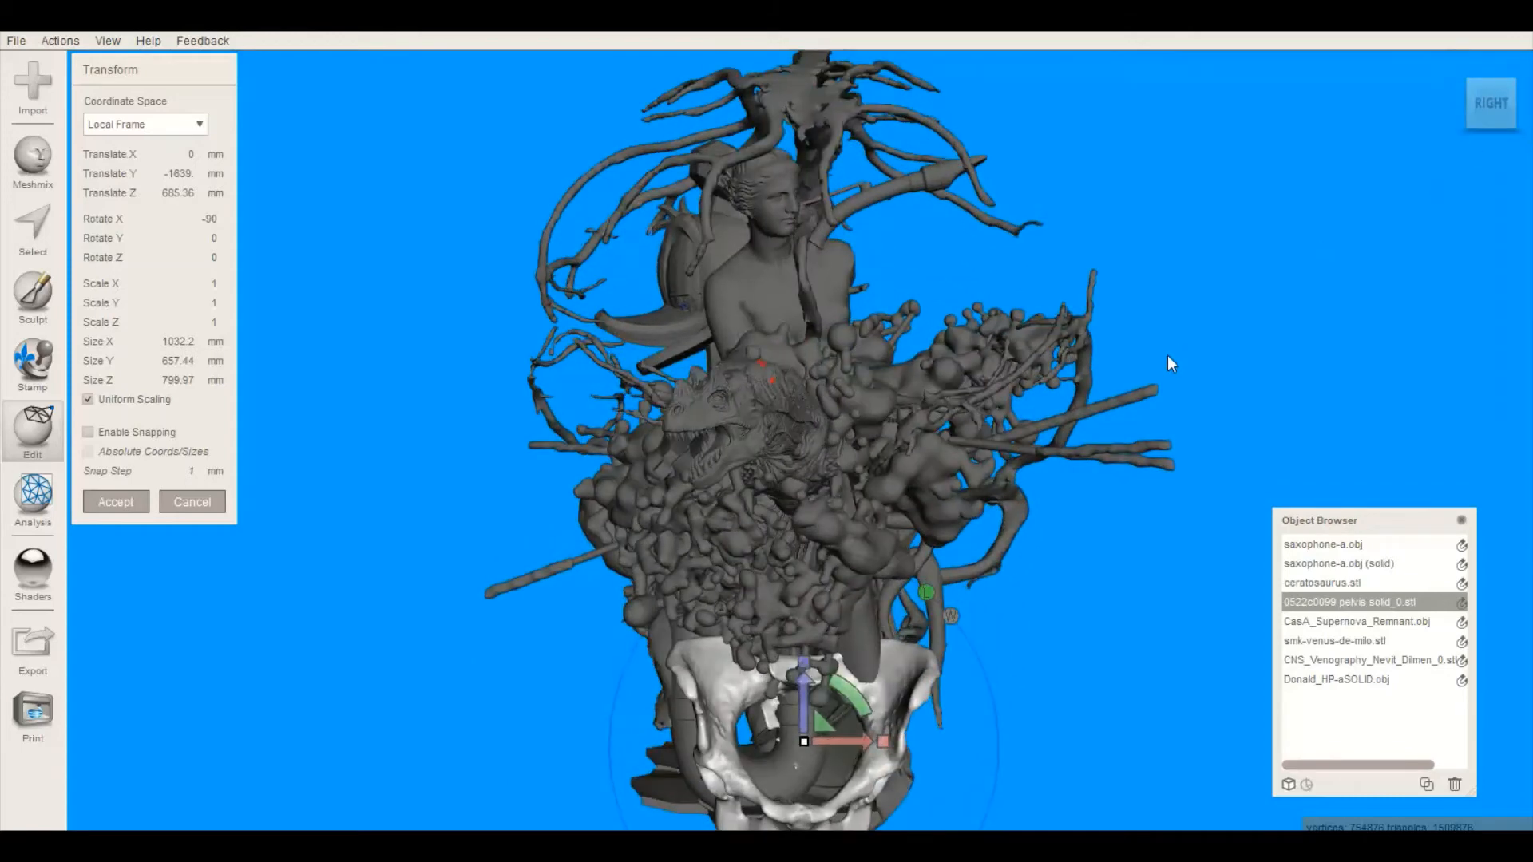
scroll(1167, 356, "down", 3)
right_click_drag(1168, 356, 1225, 367)
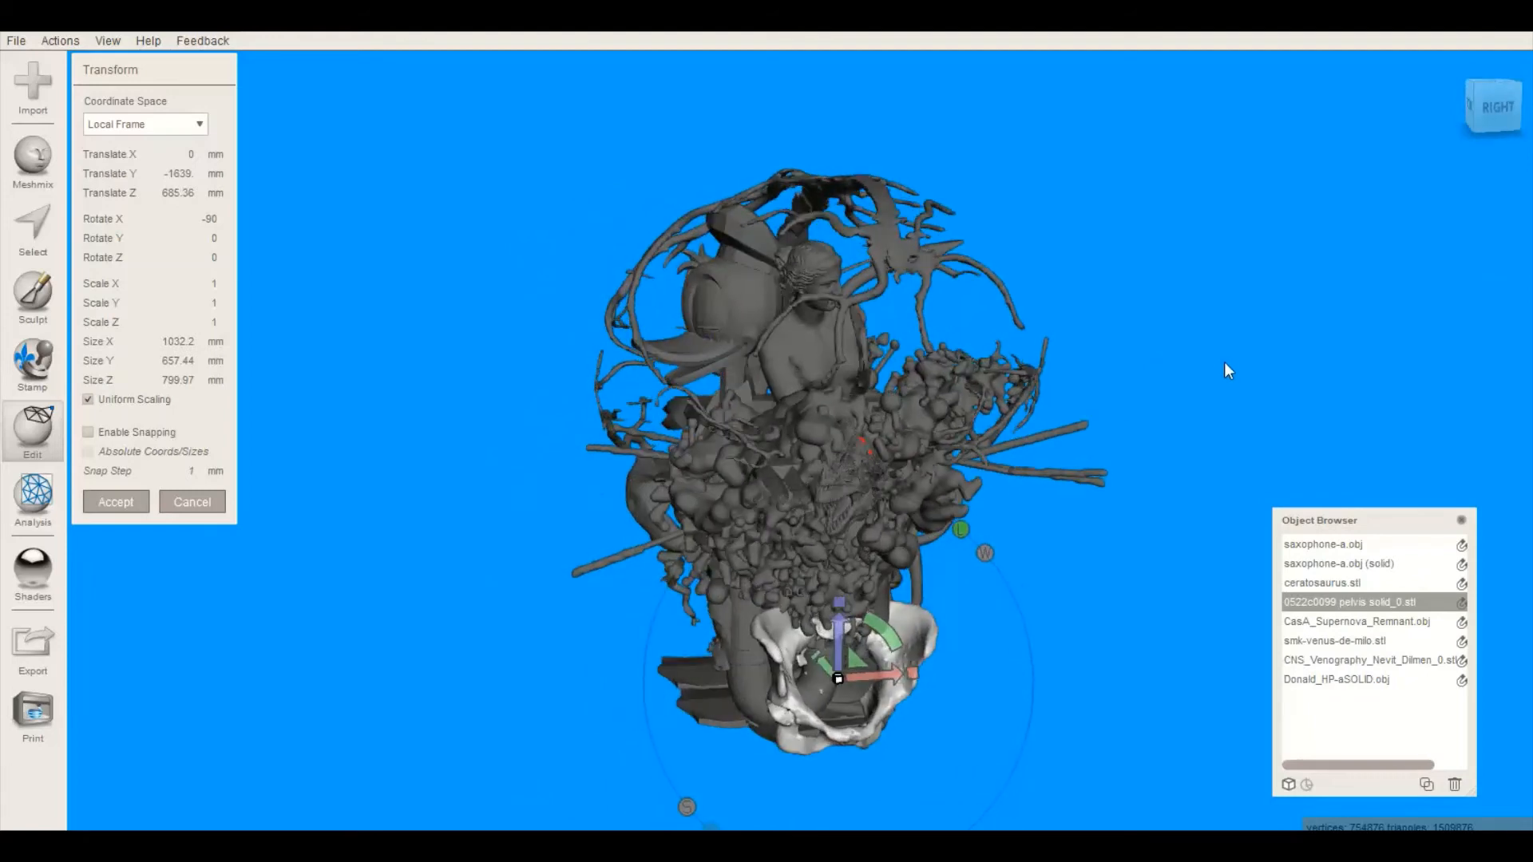
right_click_drag(640, 472, 861, 461)
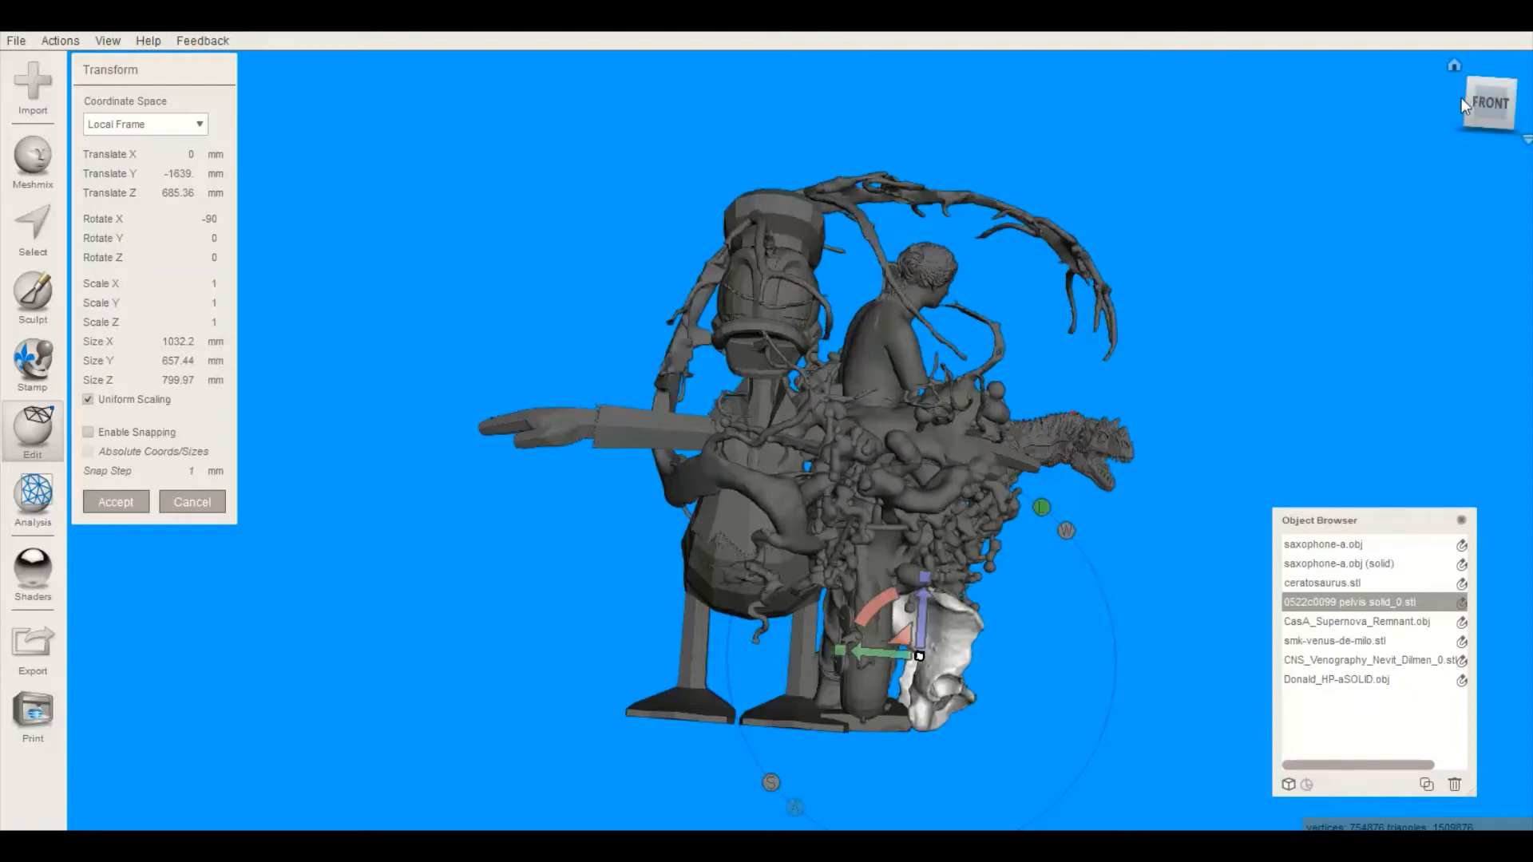
left_click(1484, 102)
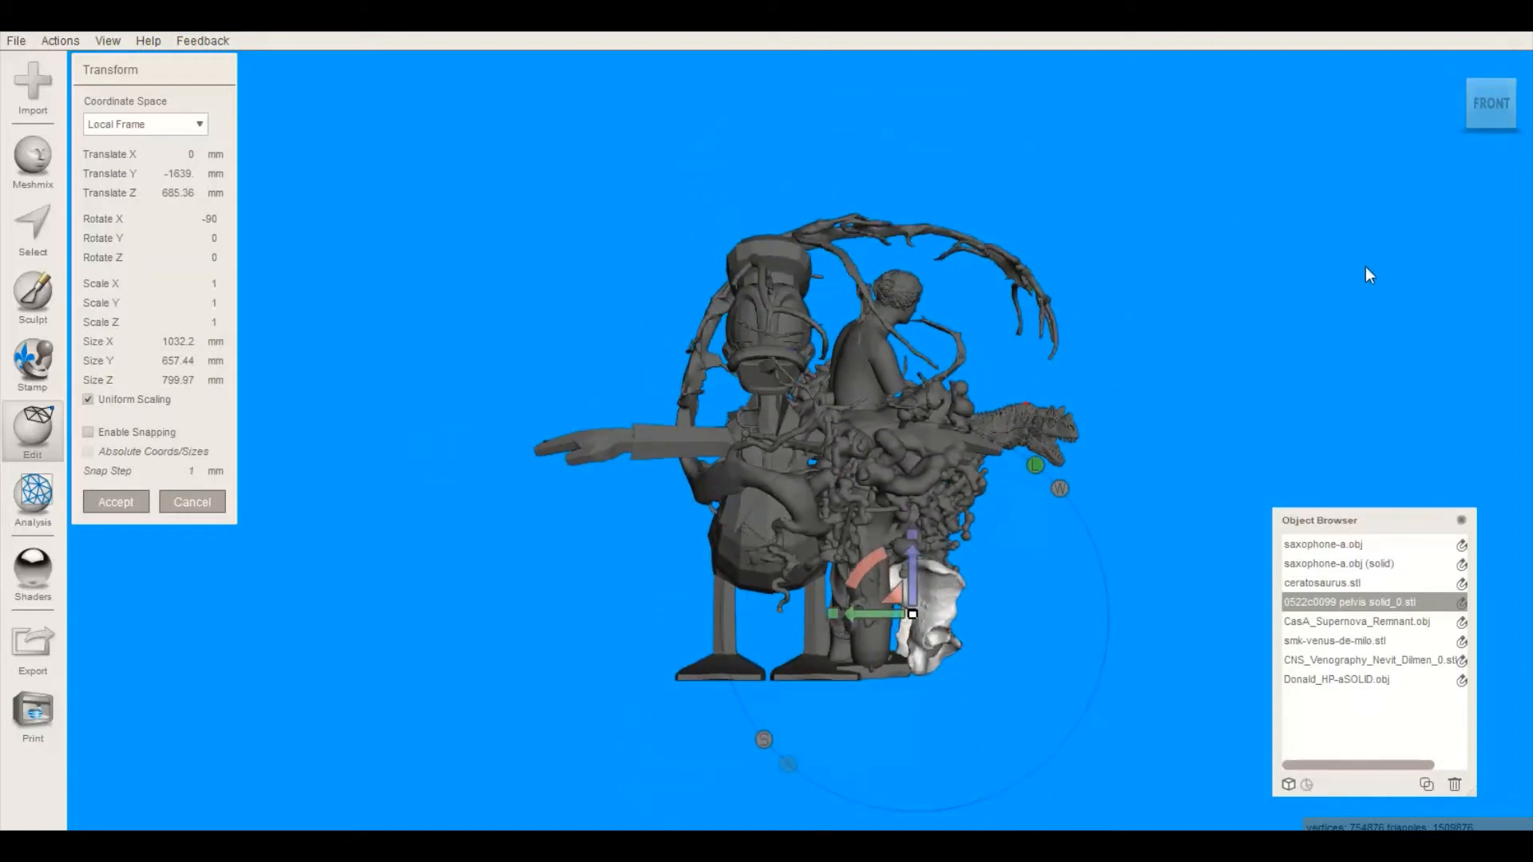
right_click_drag(1365, 266, 1060, 240)
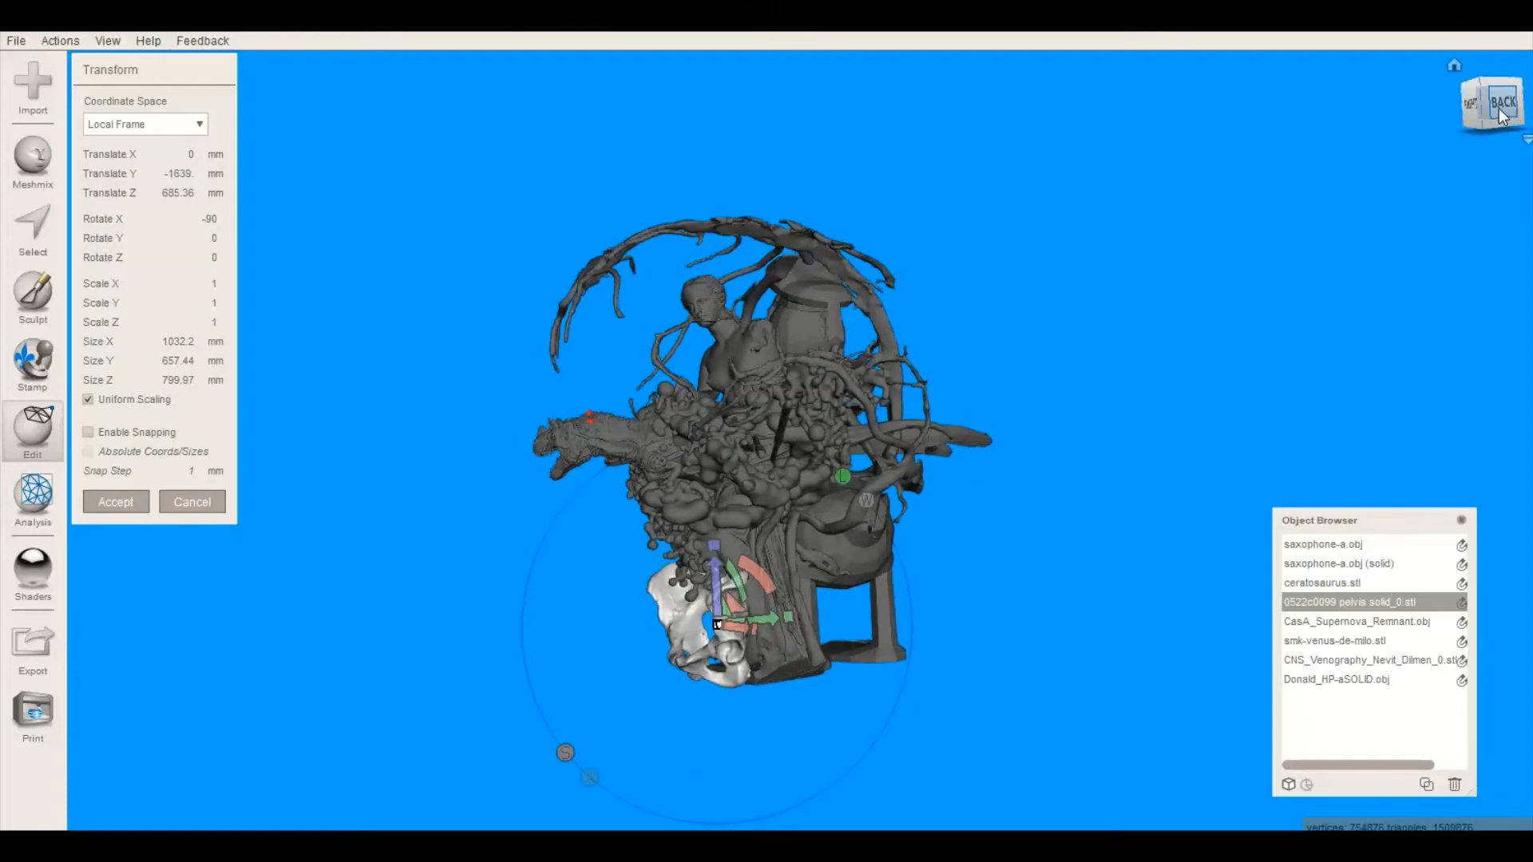
left_click(1471, 100)
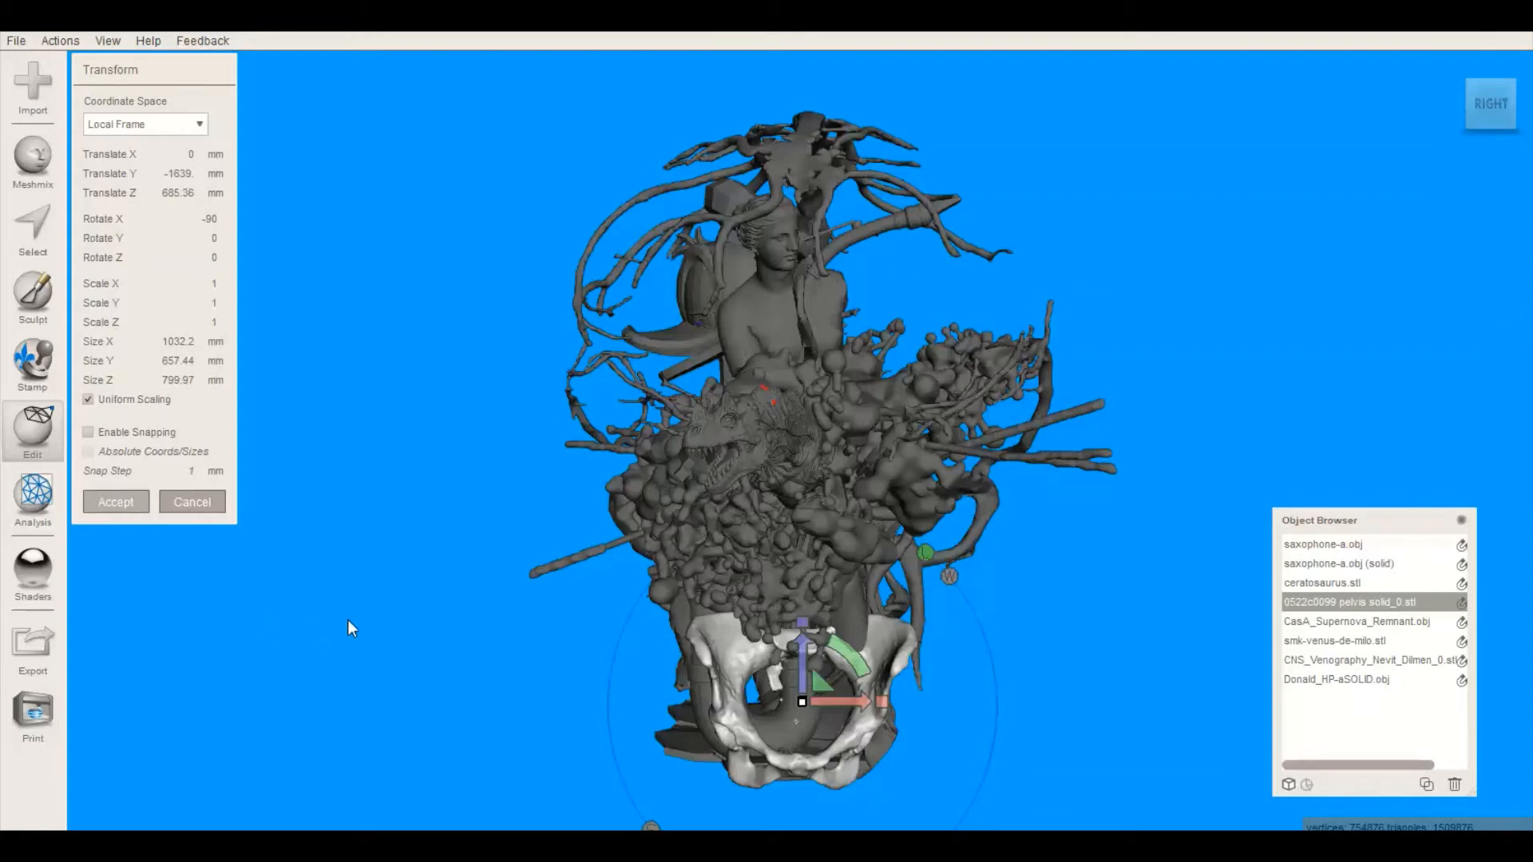
Accept the pelvis transform and review the whole assembly, finishing with the right-side view
key("Return")
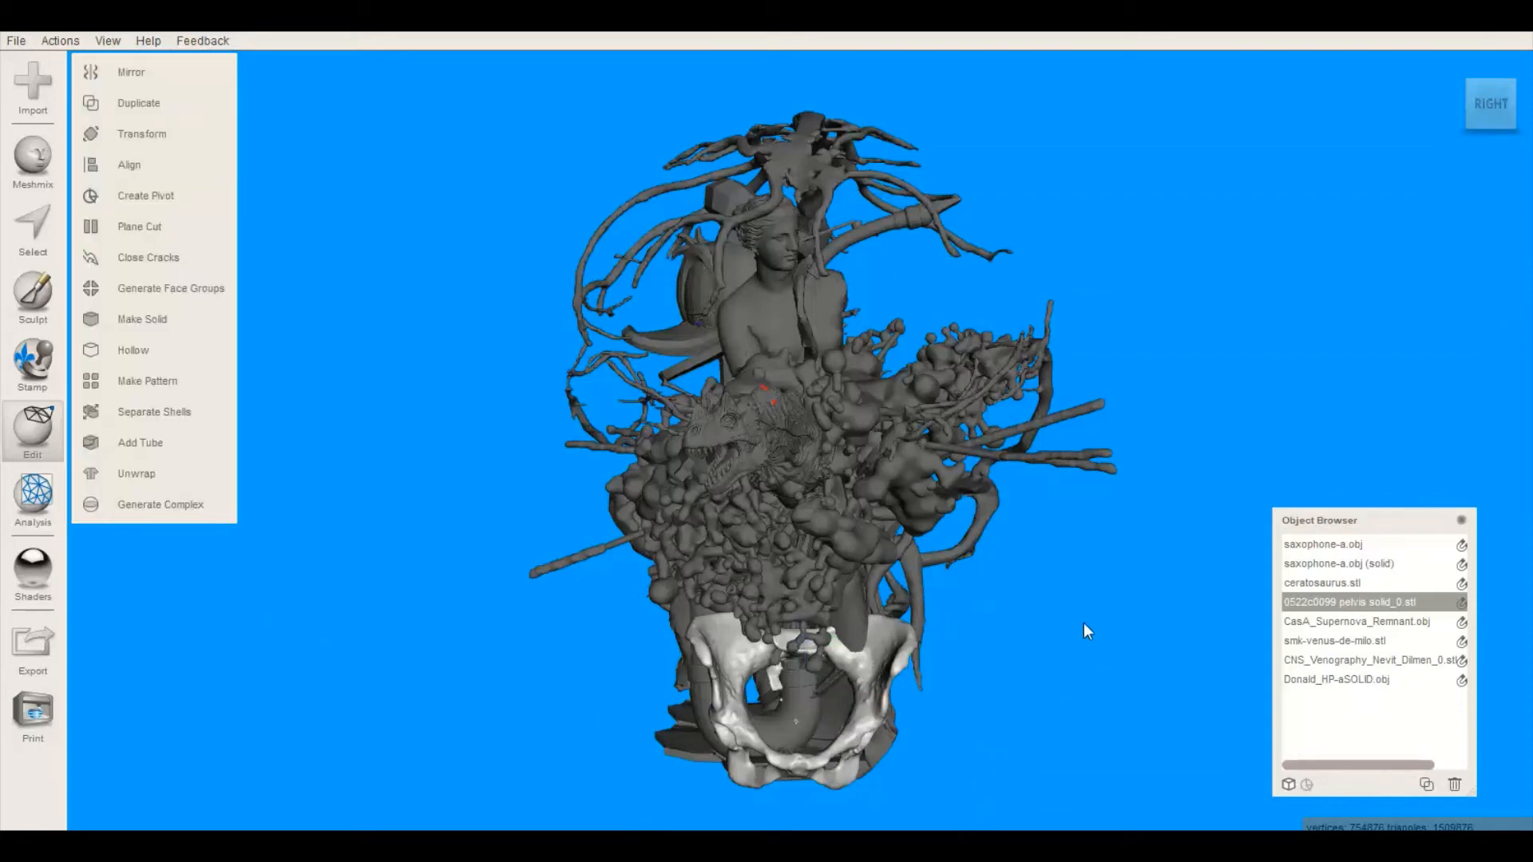
right_click_drag(1033, 626, 668, 452)
right_click_drag(493, 504, 1014, 555)
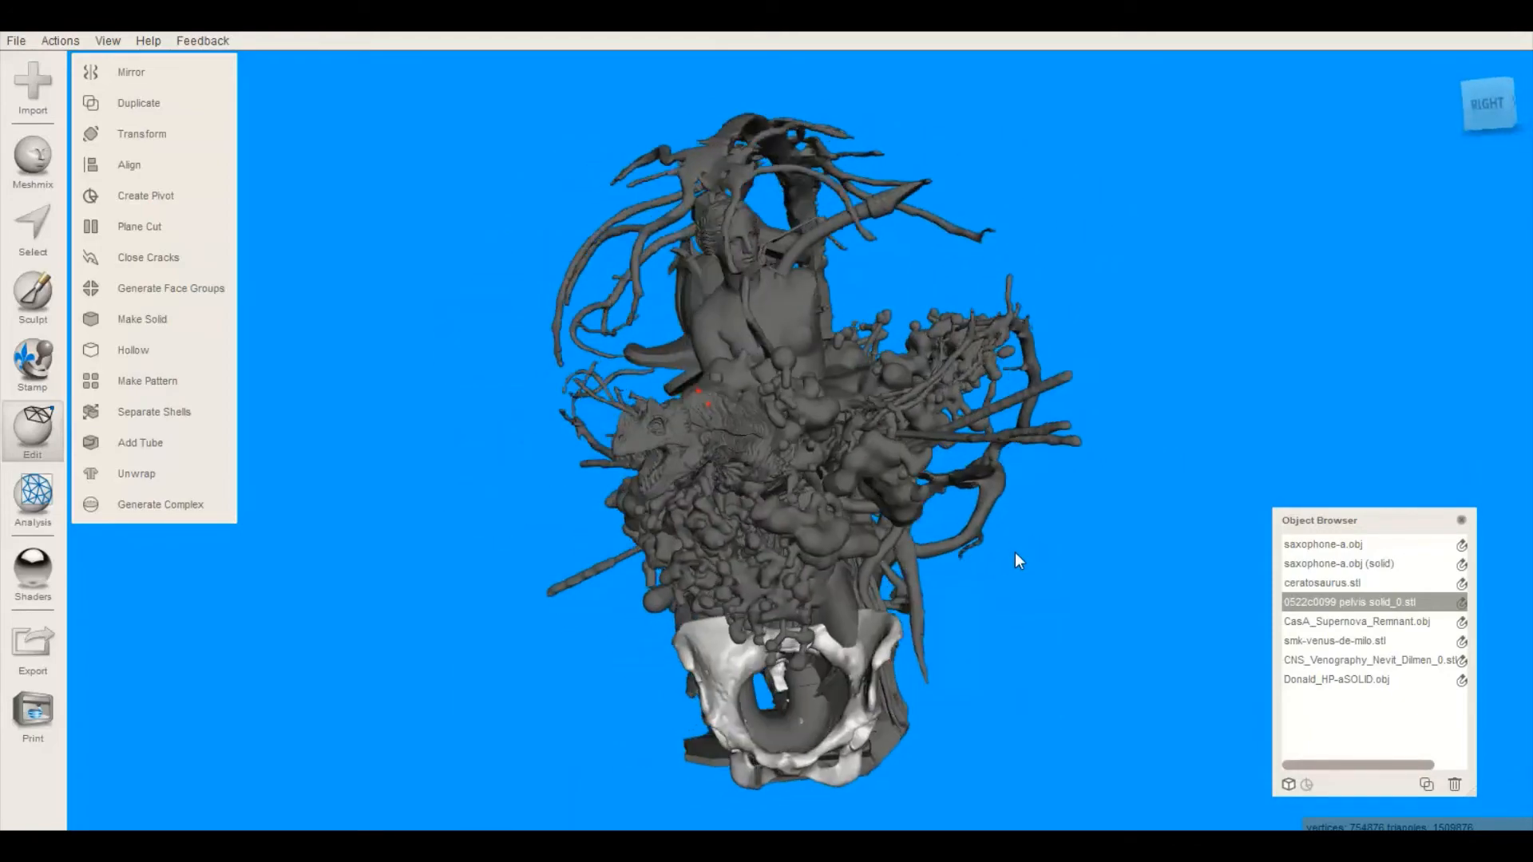
left_click(1481, 100)
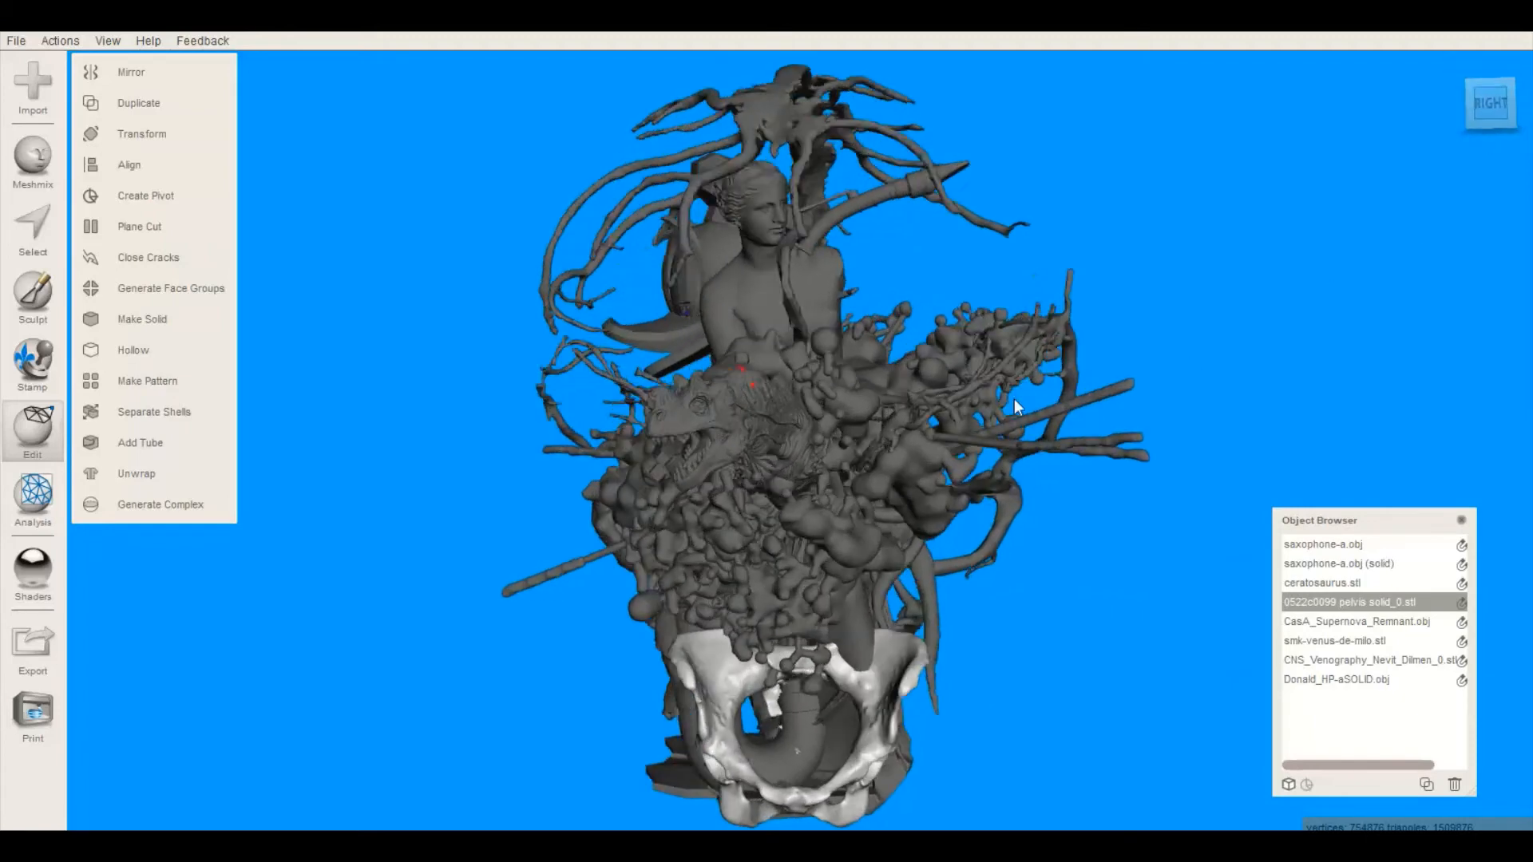
Scale the solid saxophone mesh uniformly to about 1.174 and raise it about 197 mm along Y
left_click(853, 247)
right_click_drag(445, 485, 414, 500)
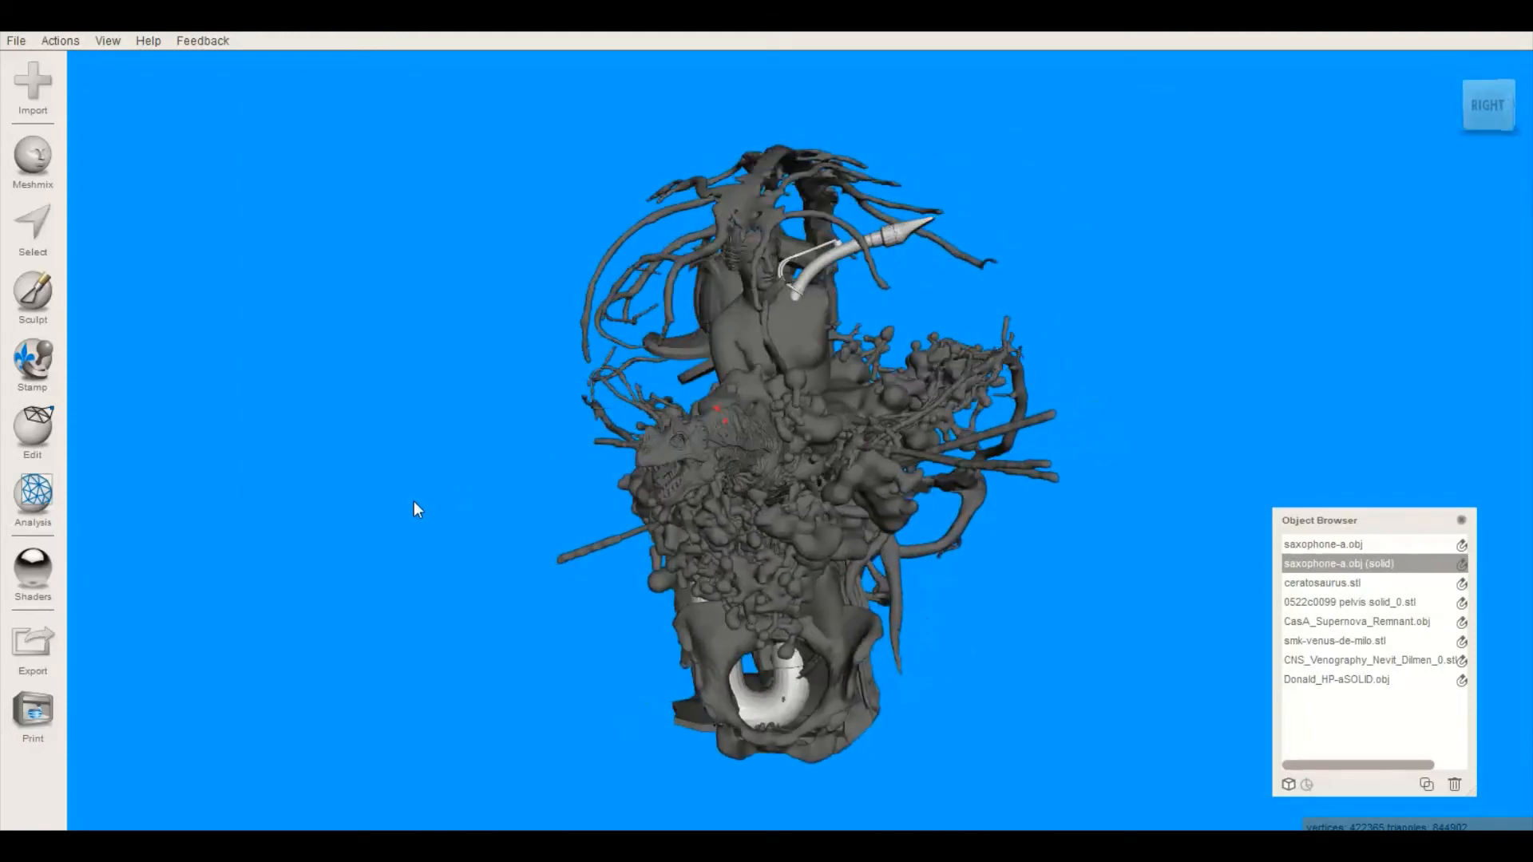
left_click(1487, 104)
left_click(36, 431)
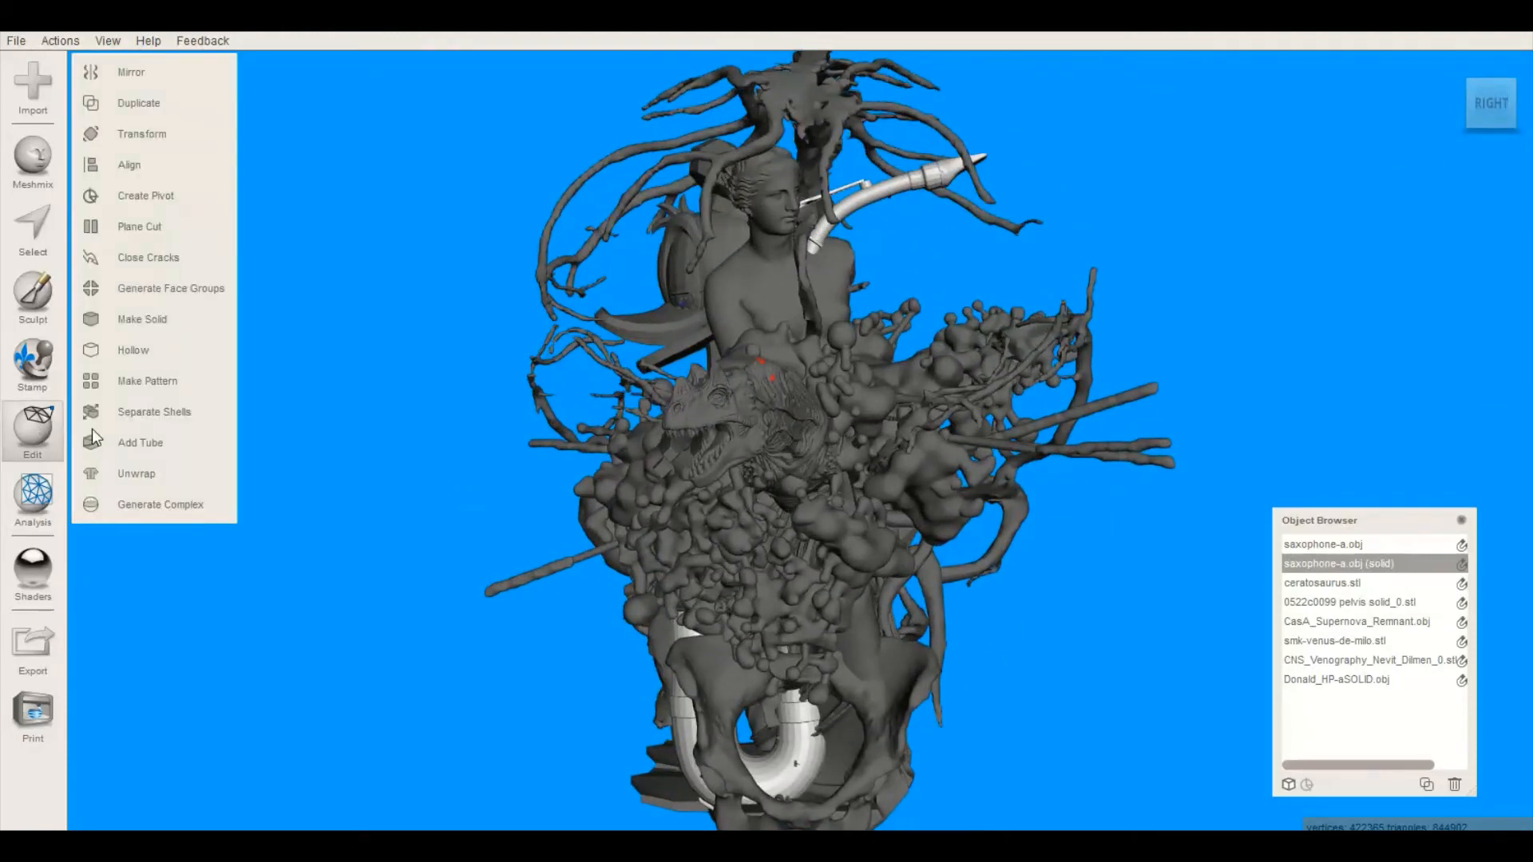
left_click(162, 136)
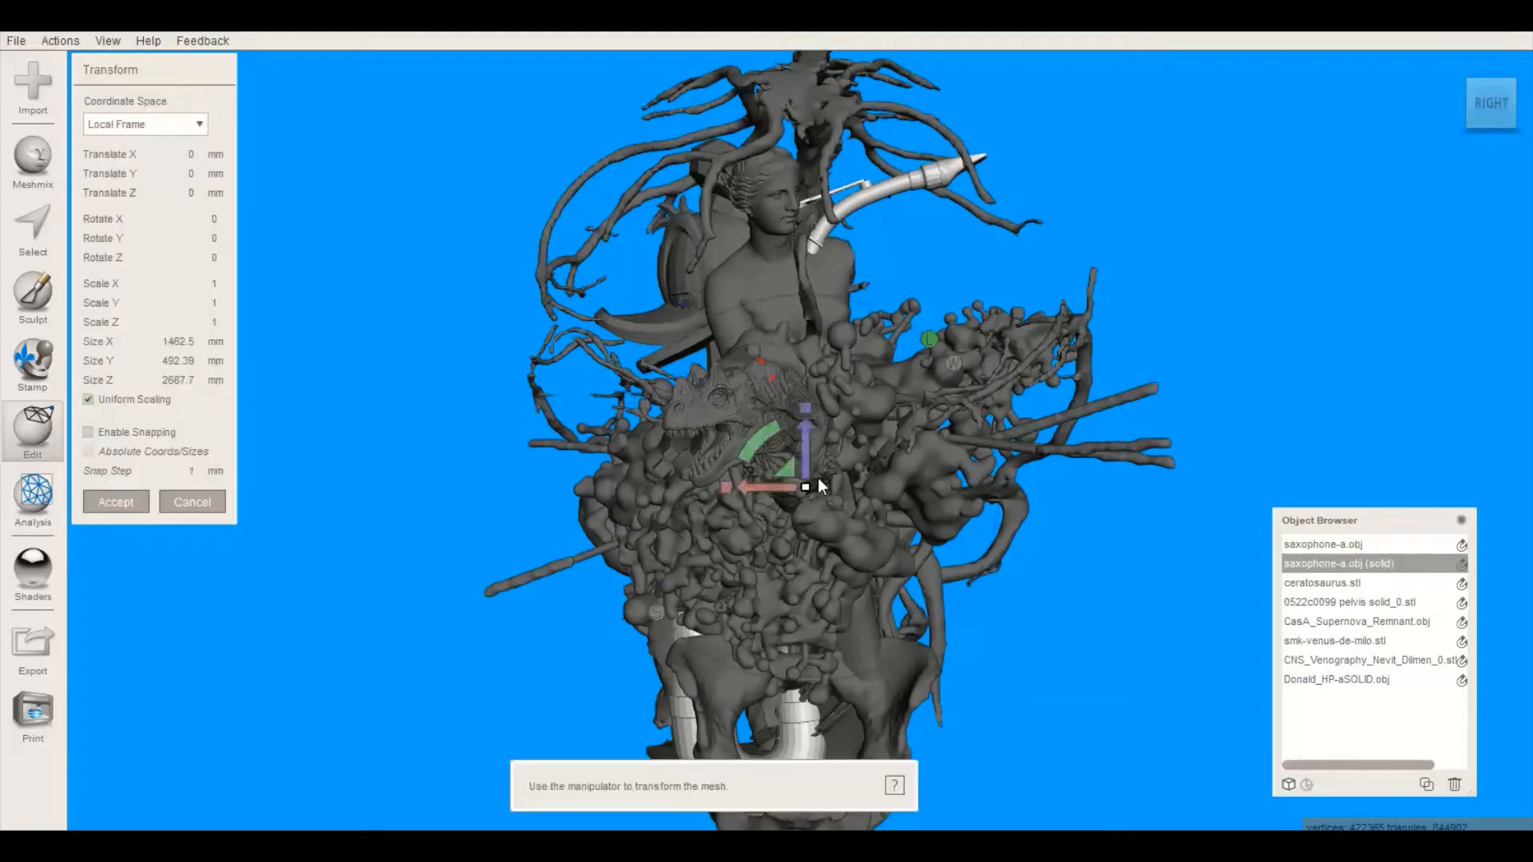
left_click_drag(805, 486, 812, 411)
scroll(848, 444, "down", 2)
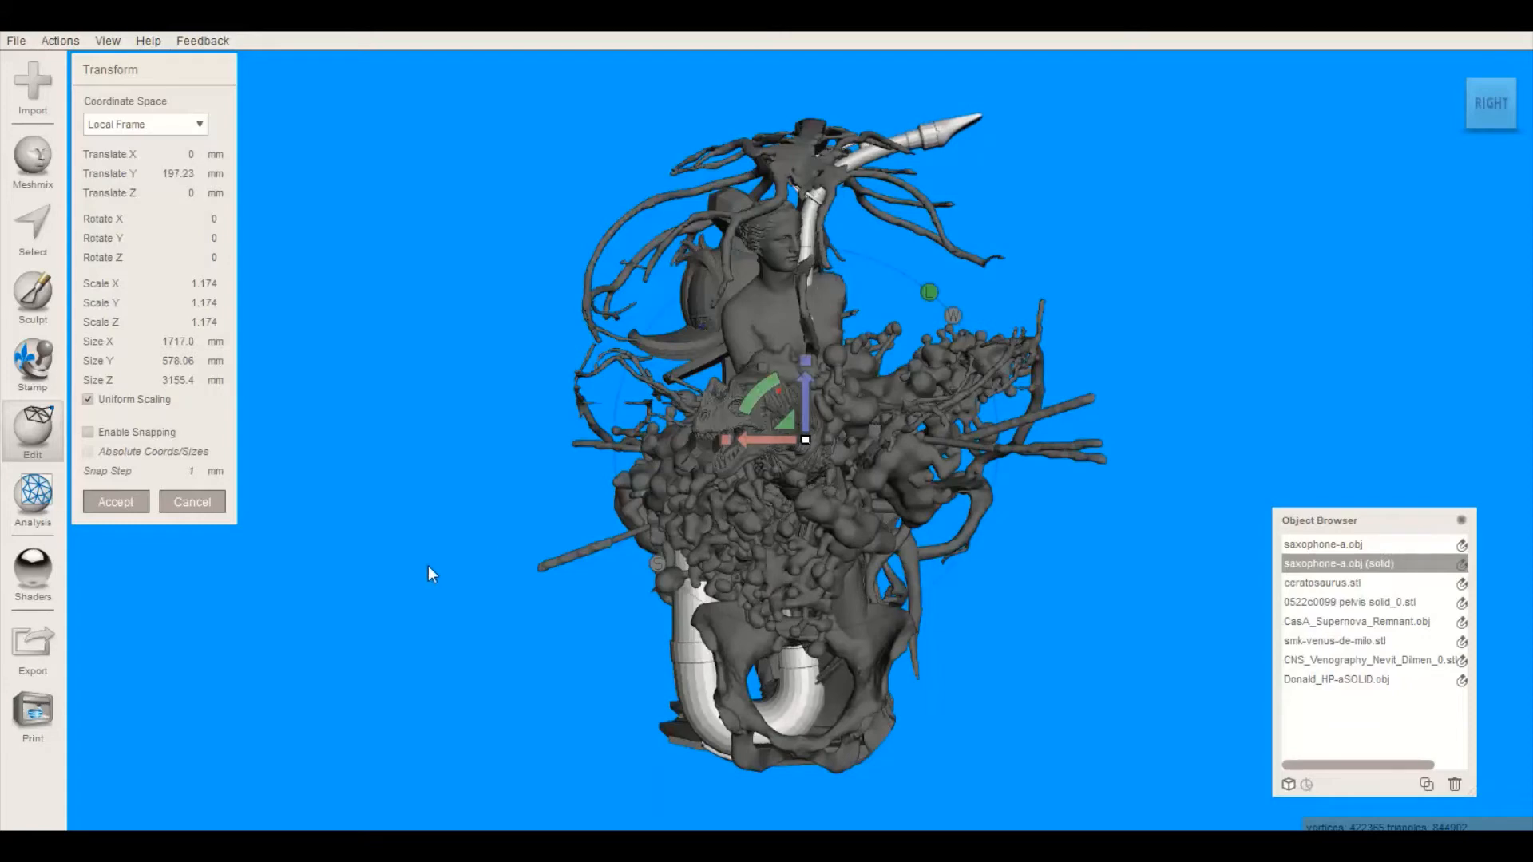
Raise the solid saxophone further to a Y translation of about 222.7 mm and check its position from the right
right_click_drag(428, 565, 706, 514)
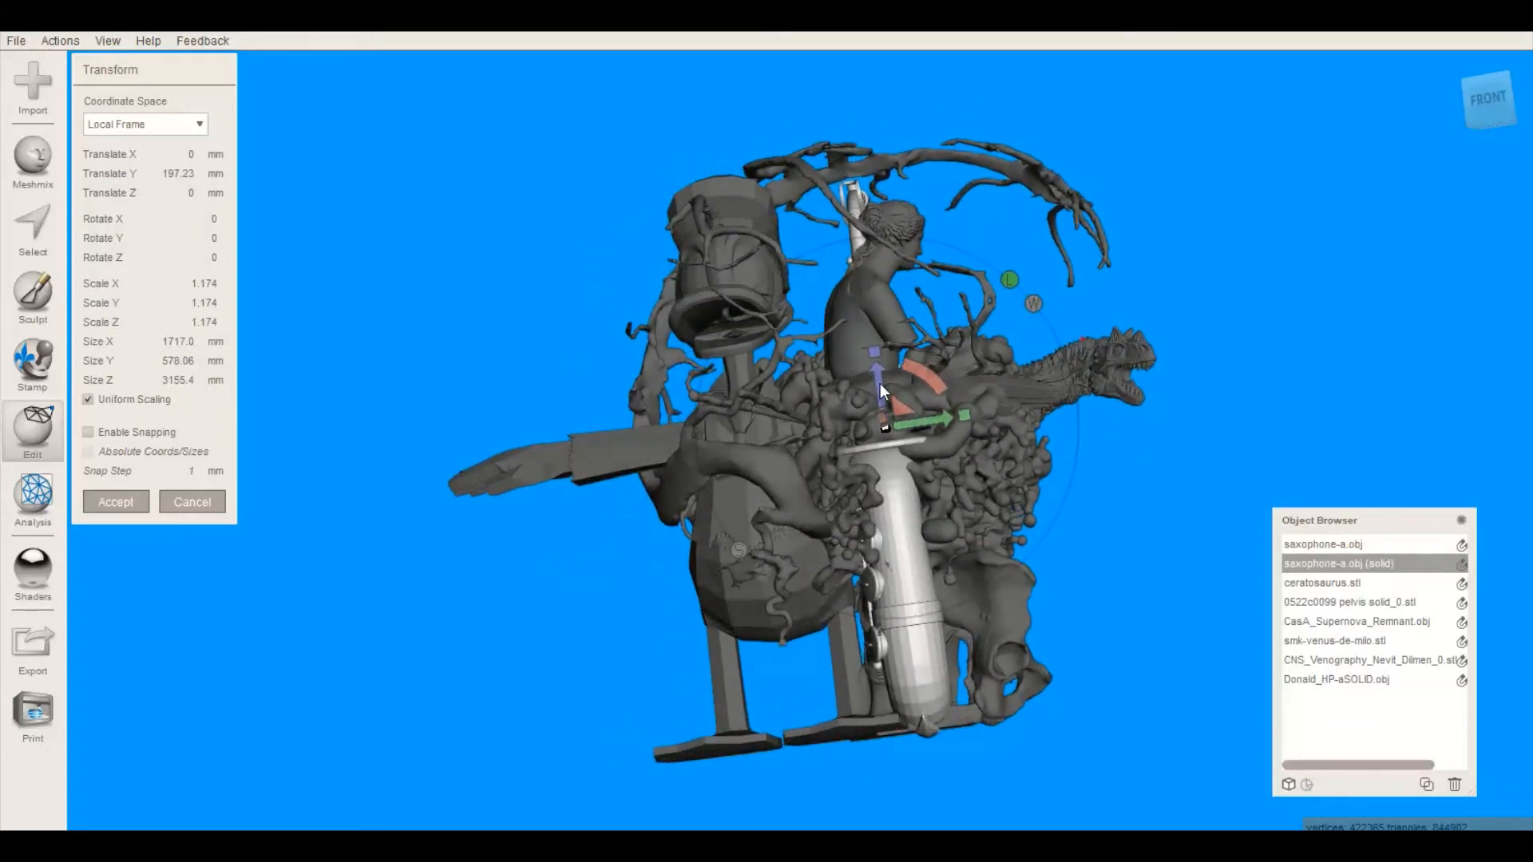
left_click_drag(880, 383, 880, 379)
right_click_drag(800, 495, 470, 580)
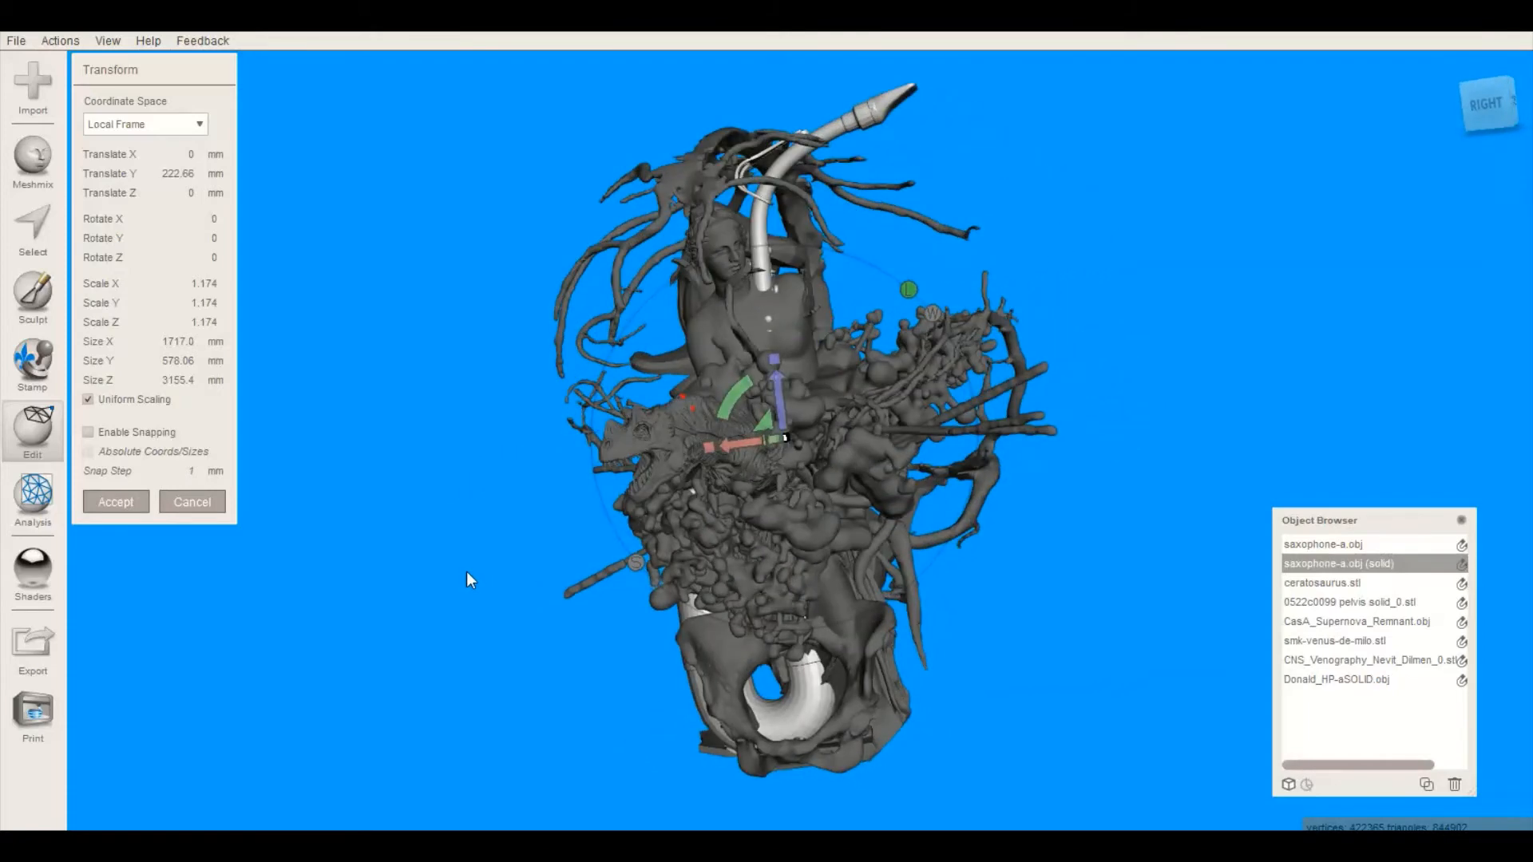
Try shifting the solid saxophone to X about -201 mm and Z about -78.3 mm
left_click(1489, 104)
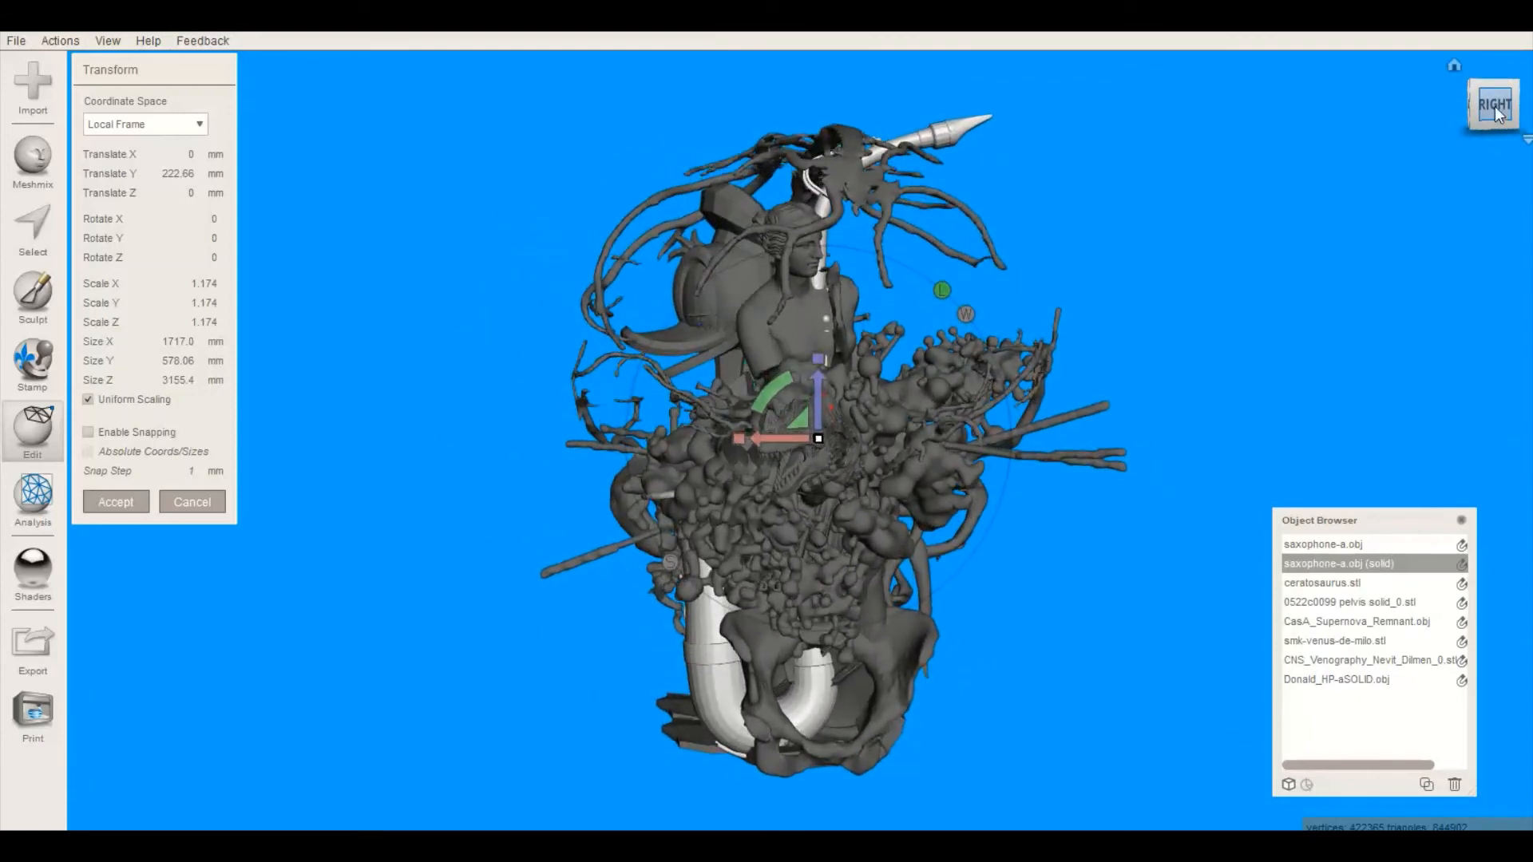
left_click_drag(1490, 105, 1435, 107)
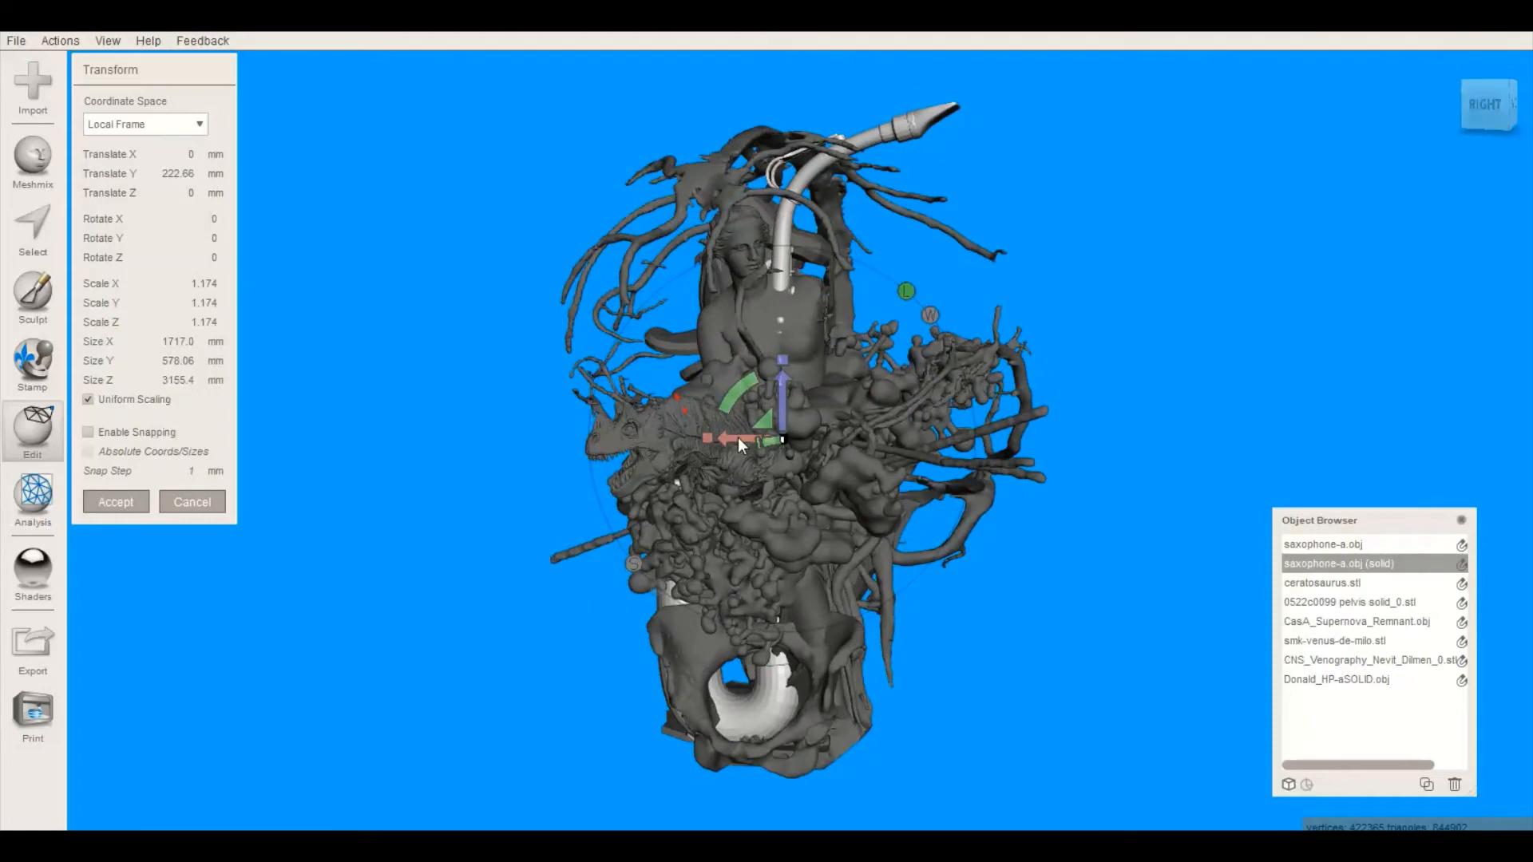
left_click_drag(738, 437, 700, 438)
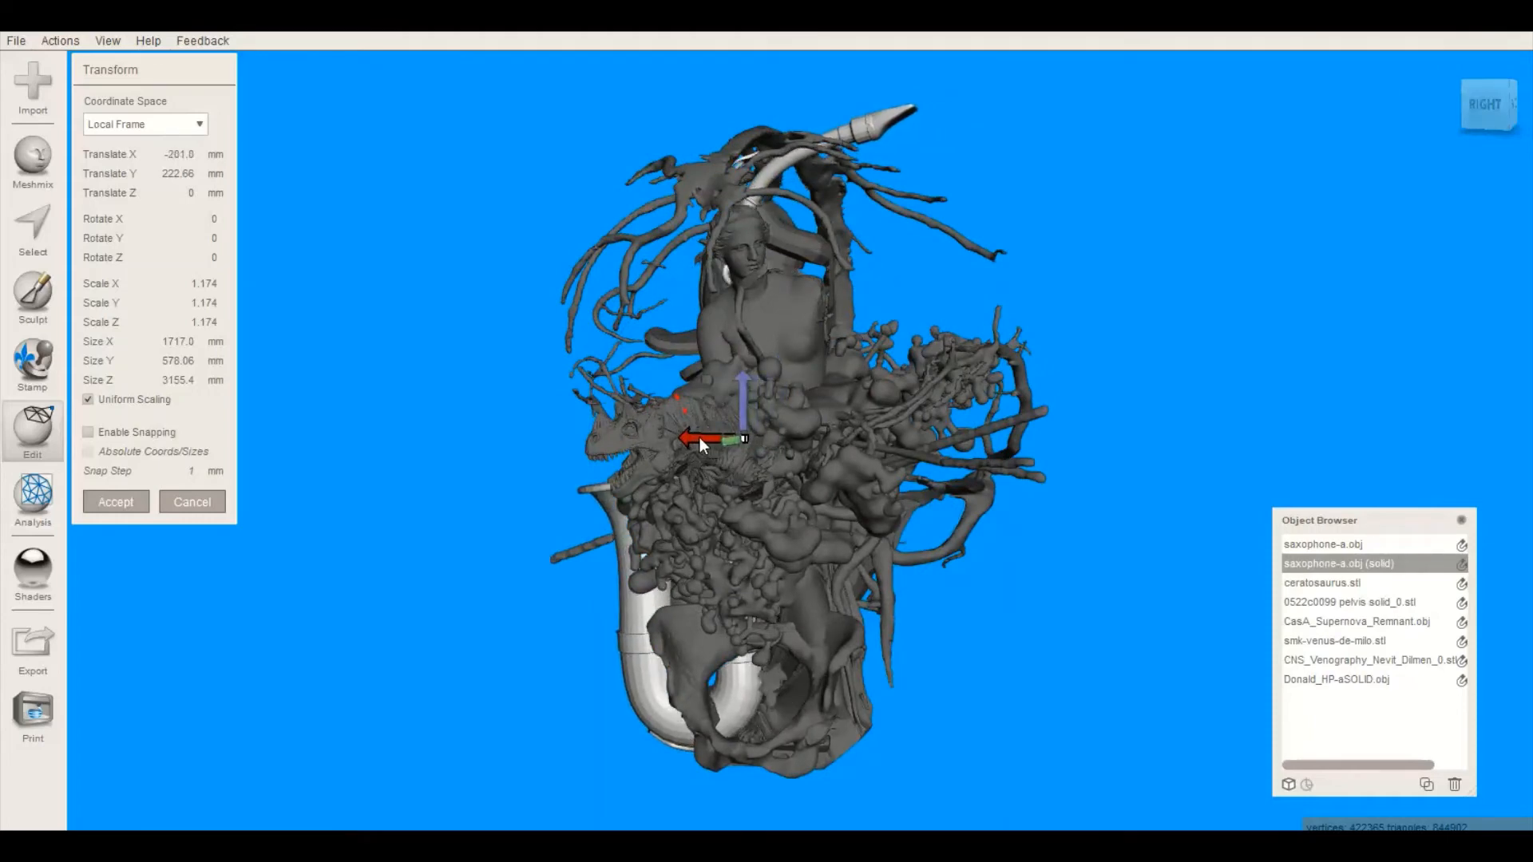
right_click_drag(692, 449, 1033, 432)
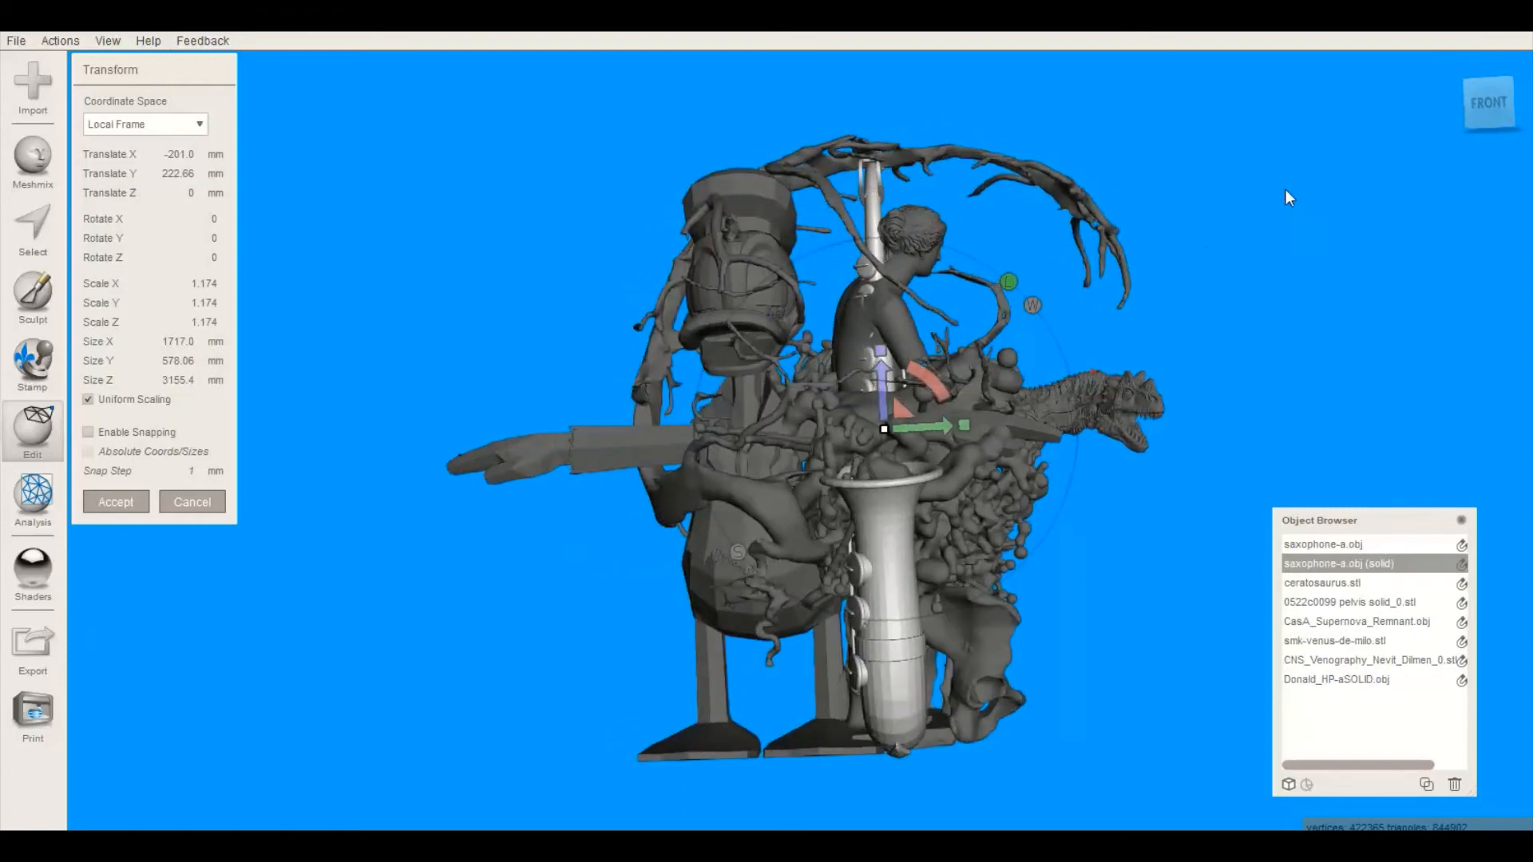
left_click(1489, 102)
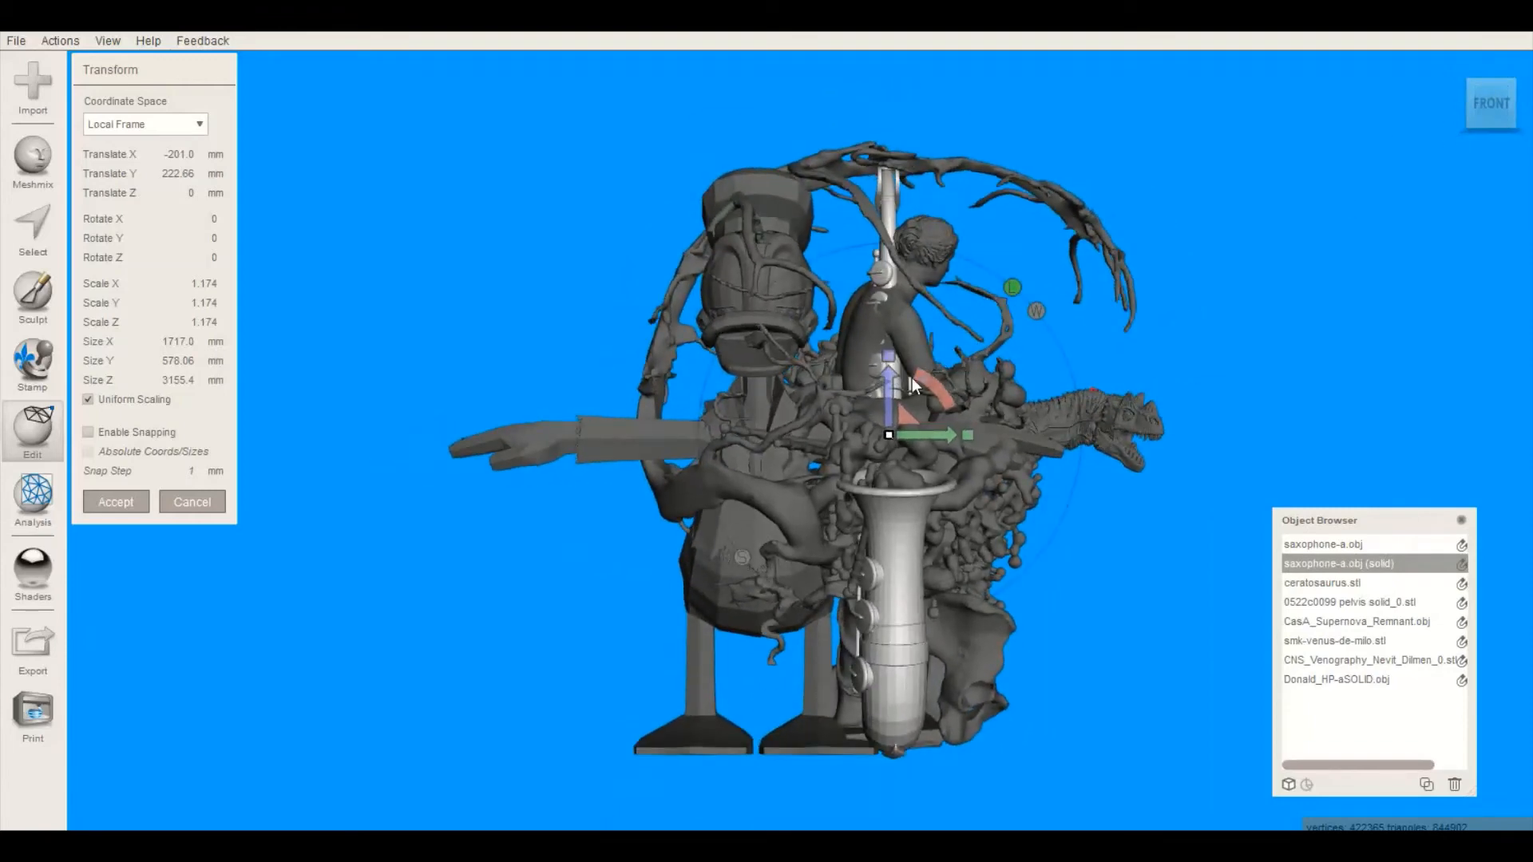
left_click_drag(921, 434, 906, 434)
Try moving the solid saxophone back to X about 14.4 mm and discard the whole transform
right_click_drag(1158, 467, 713, 505)
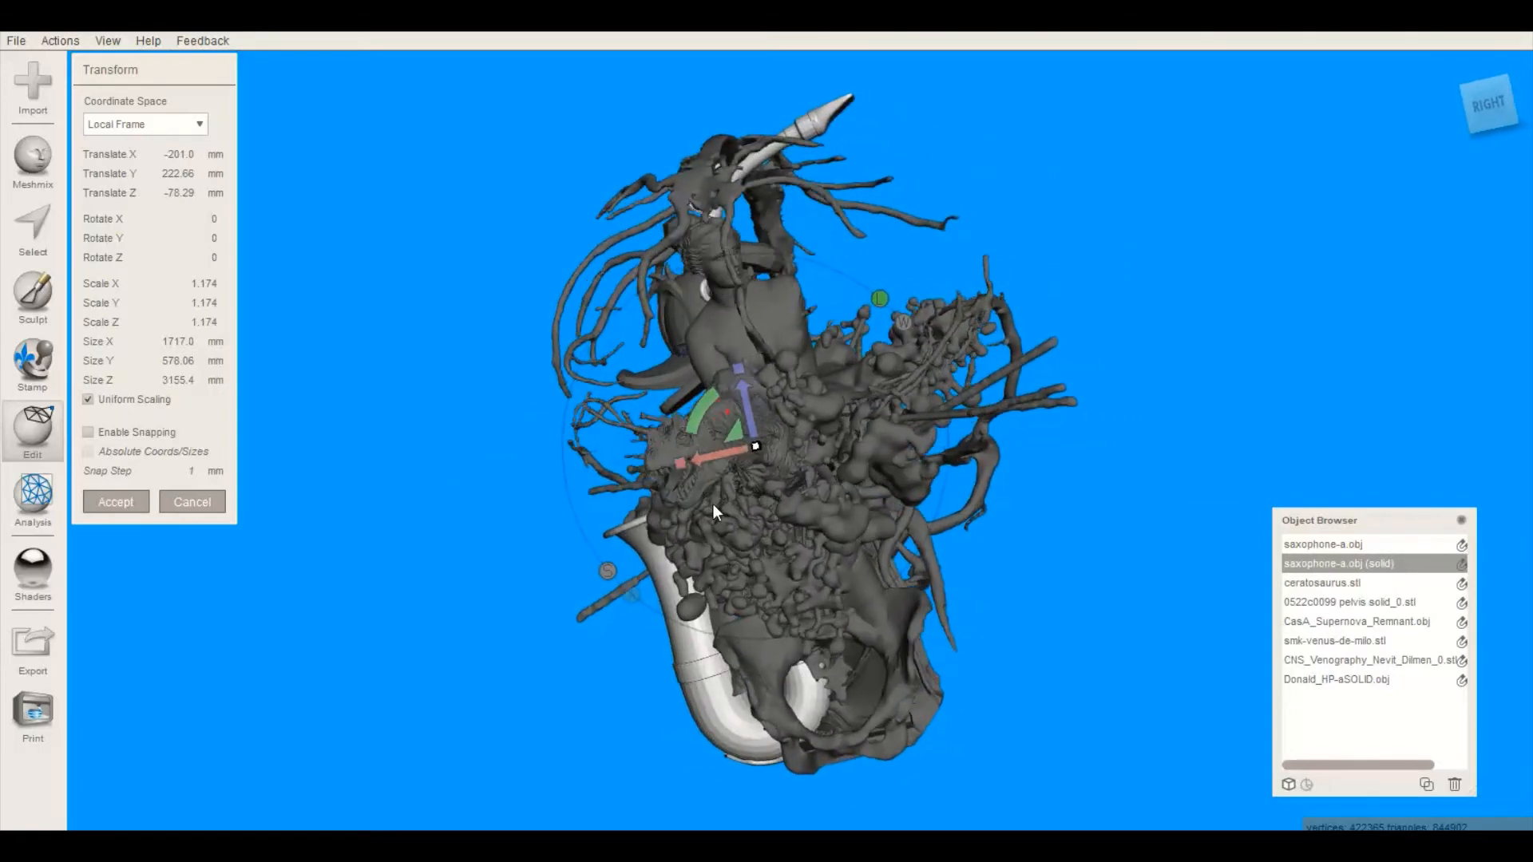
left_click(1488, 120)
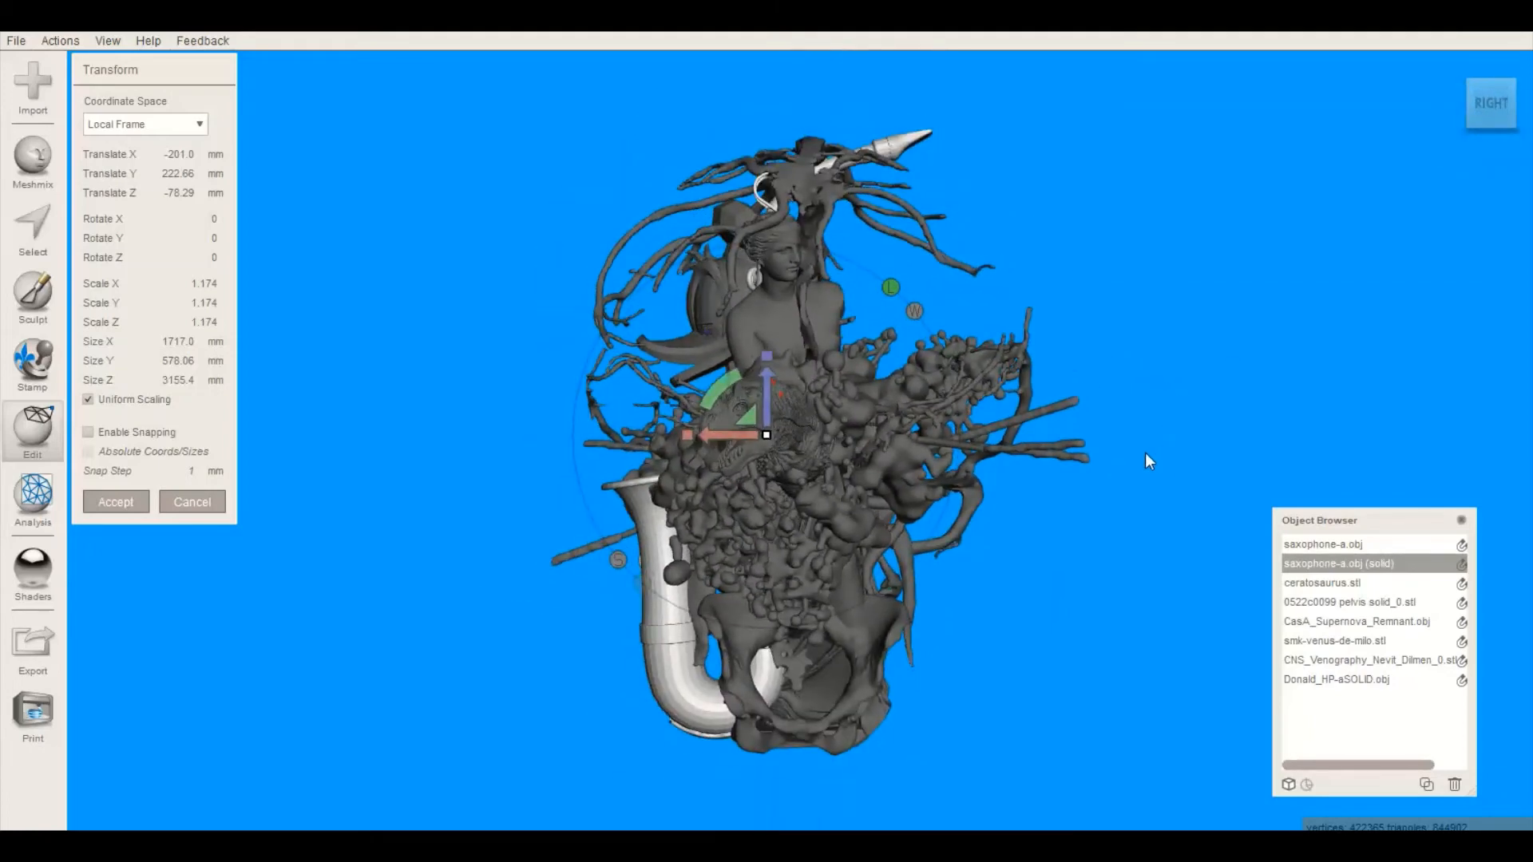
left_click_drag(739, 434, 781, 431)
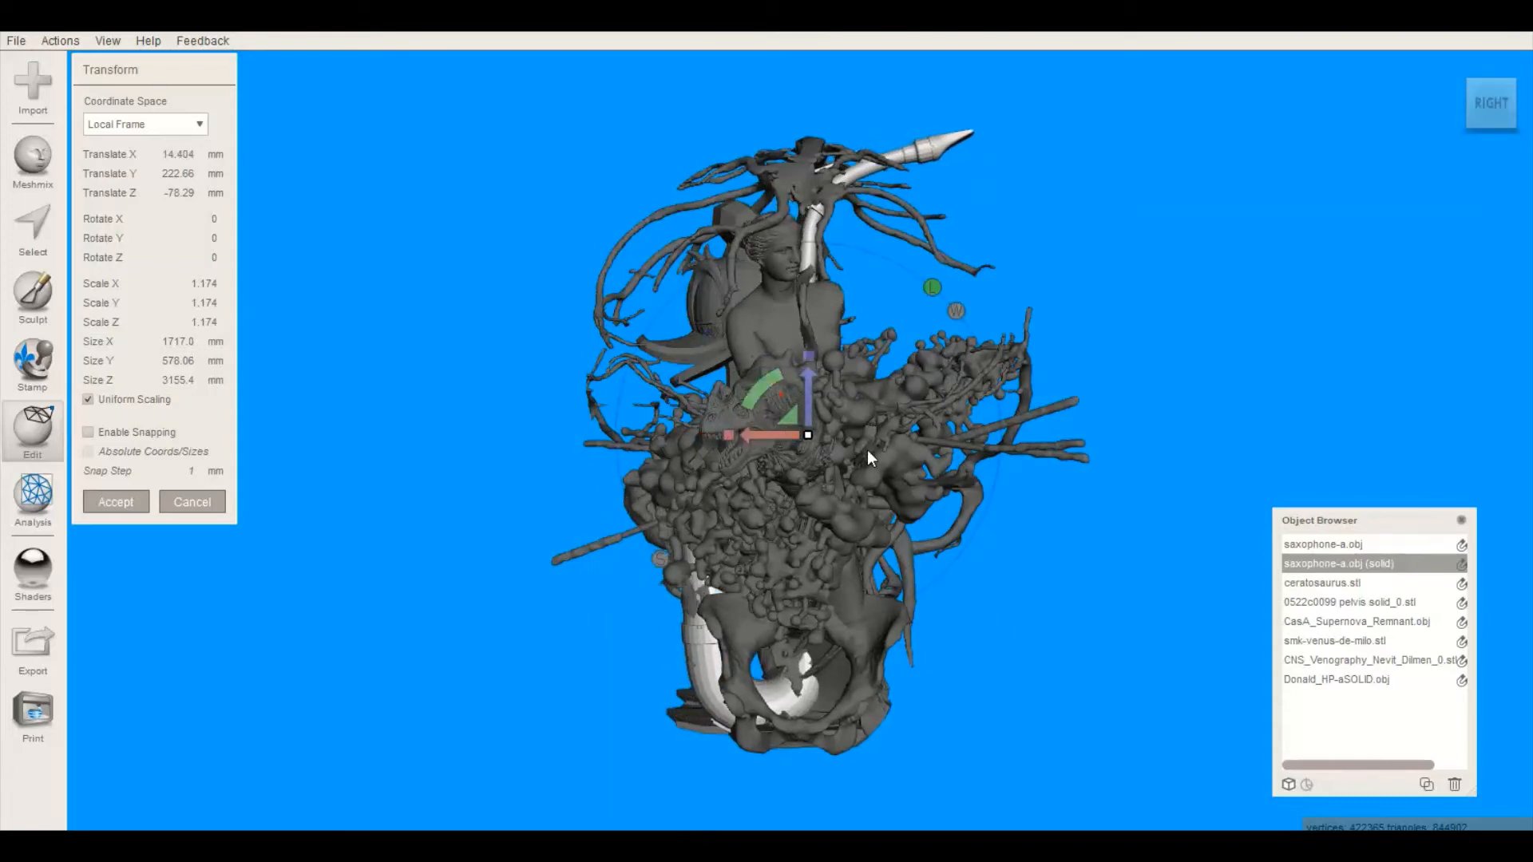
right_click_drag(867, 449, 1029, 559)
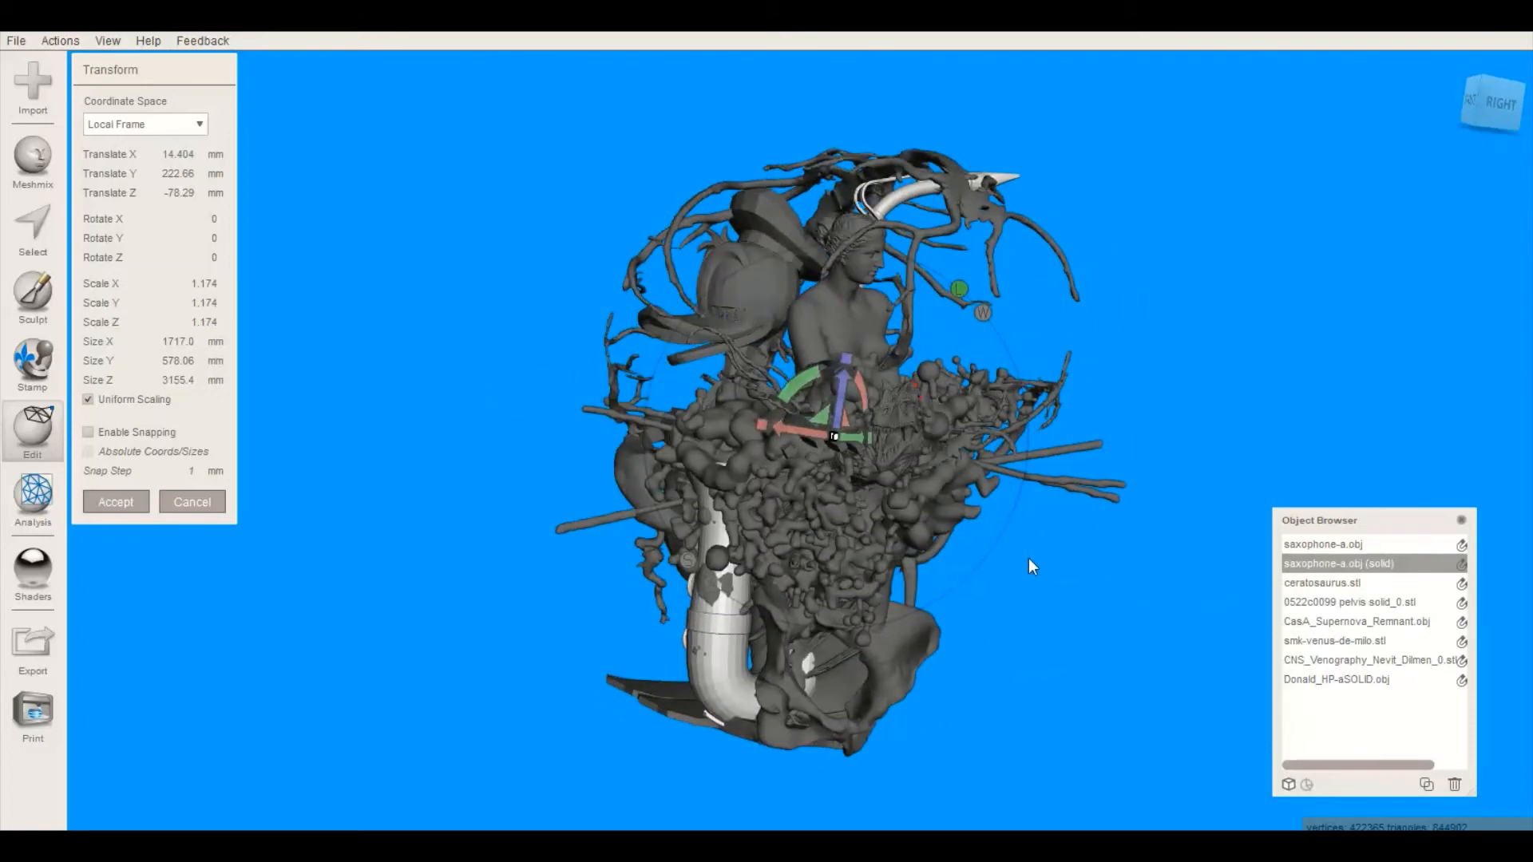
left_click(196, 502)
Transform the solid saxophone again, scaling it uniformly to about 1.19 and raising it to a Y translation of about 271.4 mm
right_click_drag(793, 635, 395, 664)
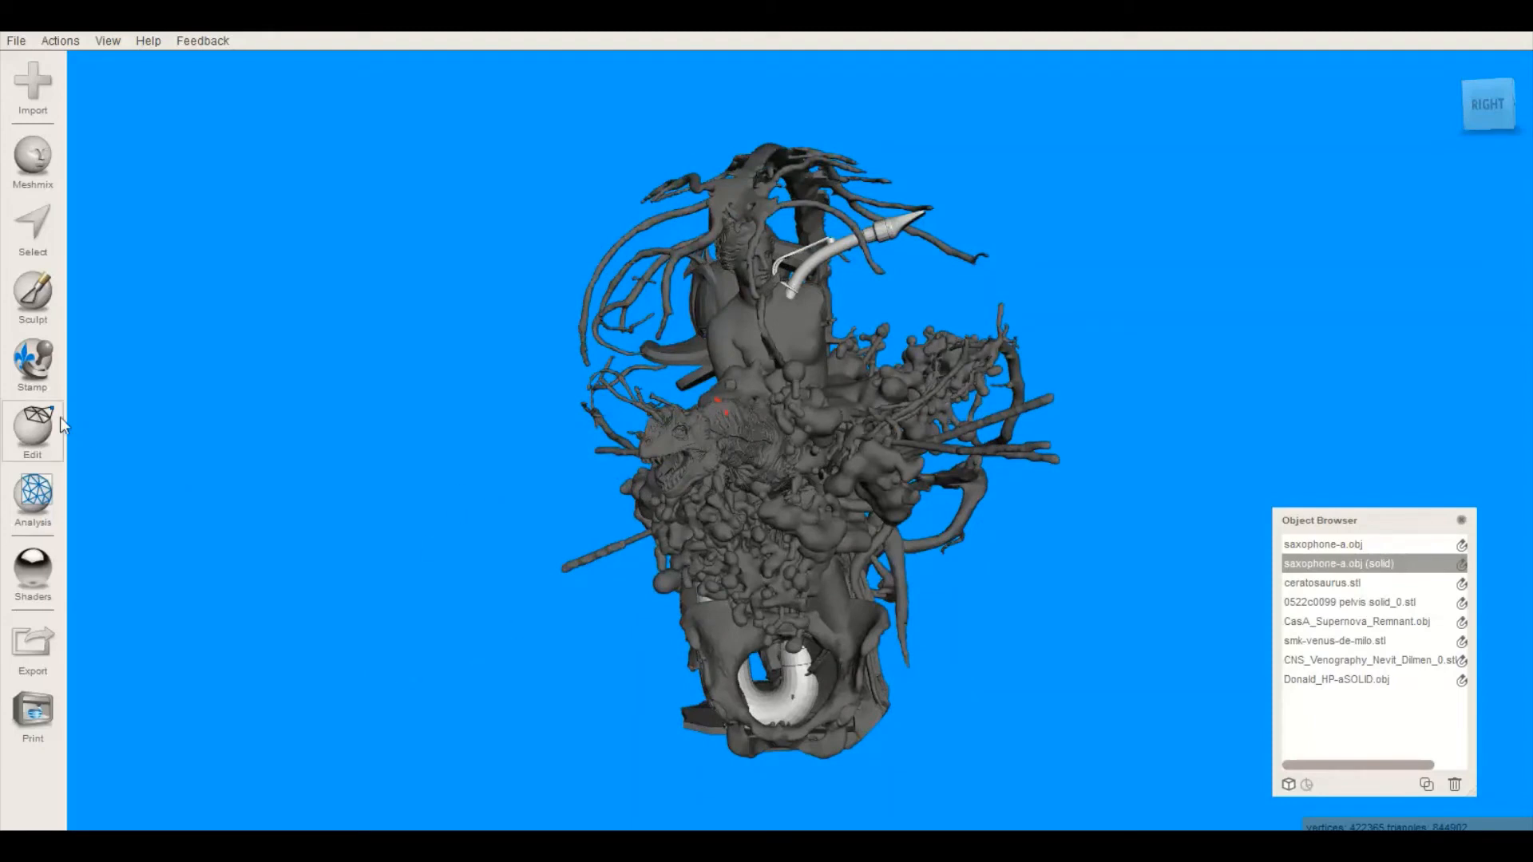
left_click(36, 434)
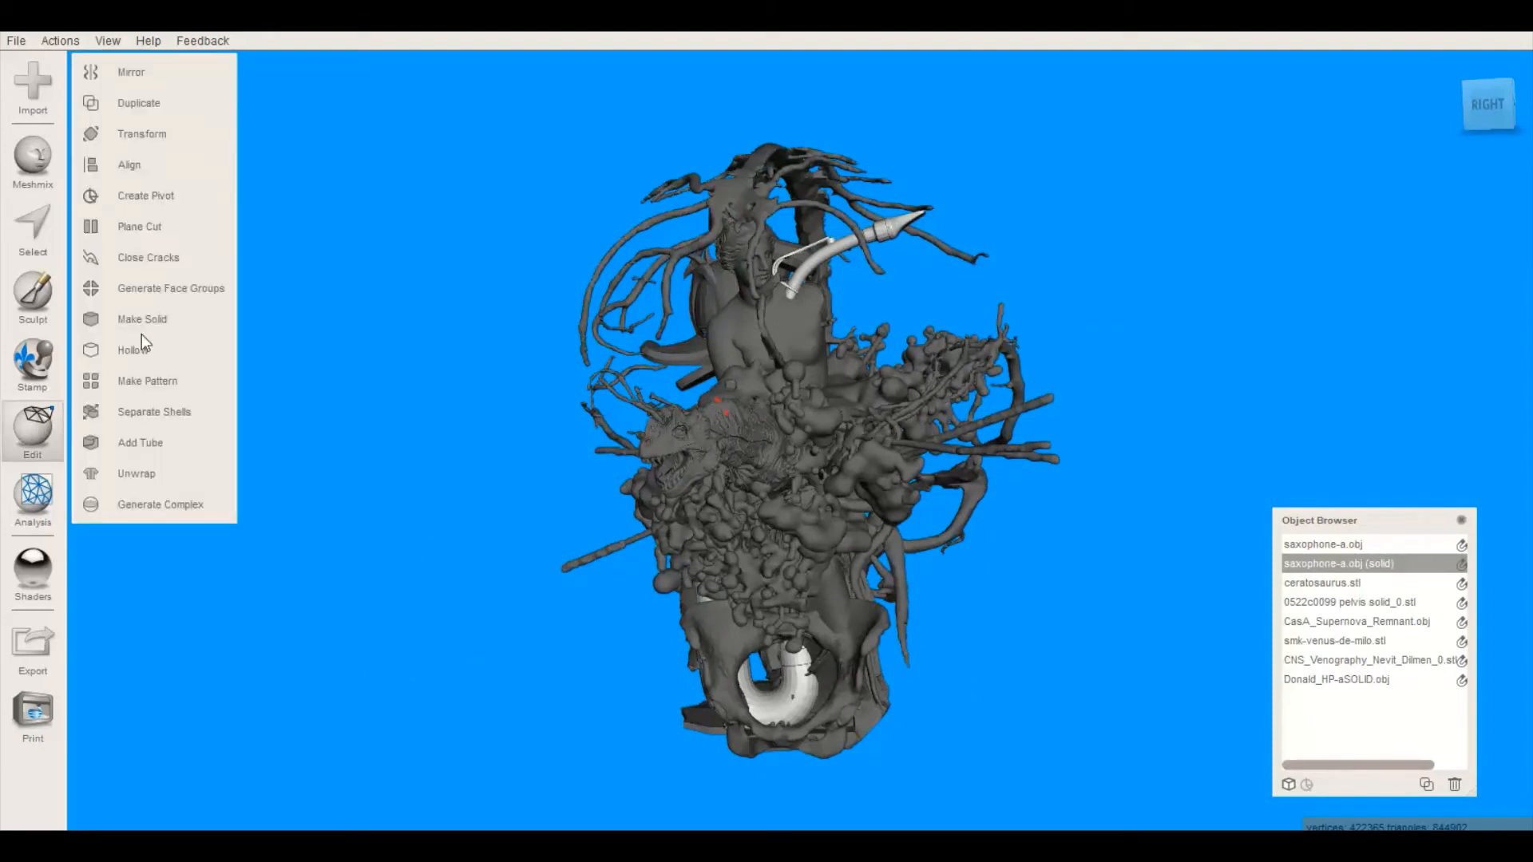
left_click(182, 136)
left_click_drag(793, 480, 844, 438)
right_click_drag(531, 485, 561, 441)
left_click_drag(806, 416, 804, 366)
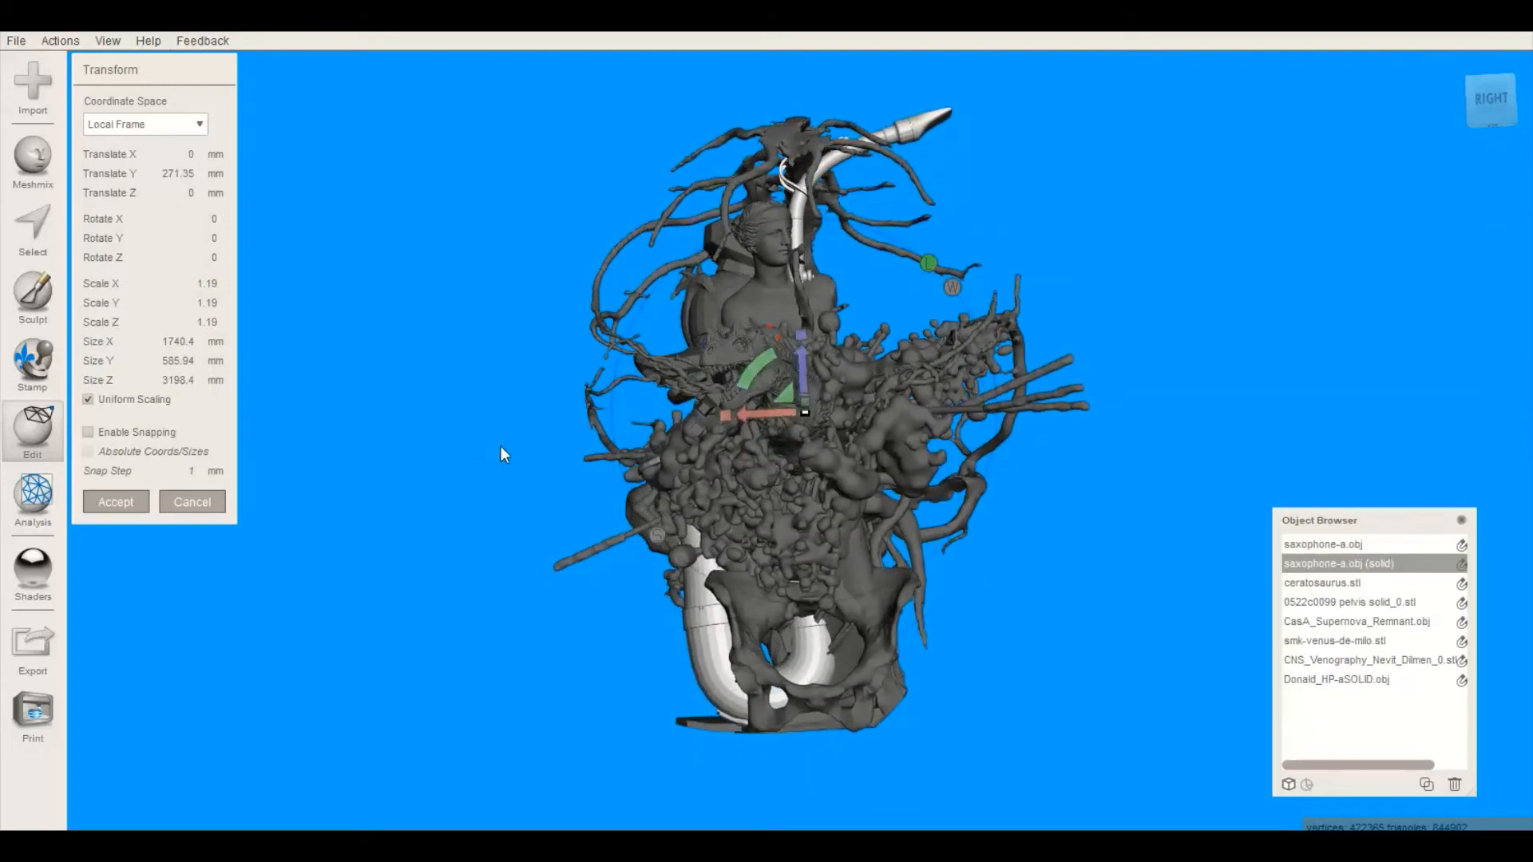
Lower the solid saxophone to a Y translation of about 251.2 mm and check its fit from the back and right
right_click_drag(501, 447, 683, 431)
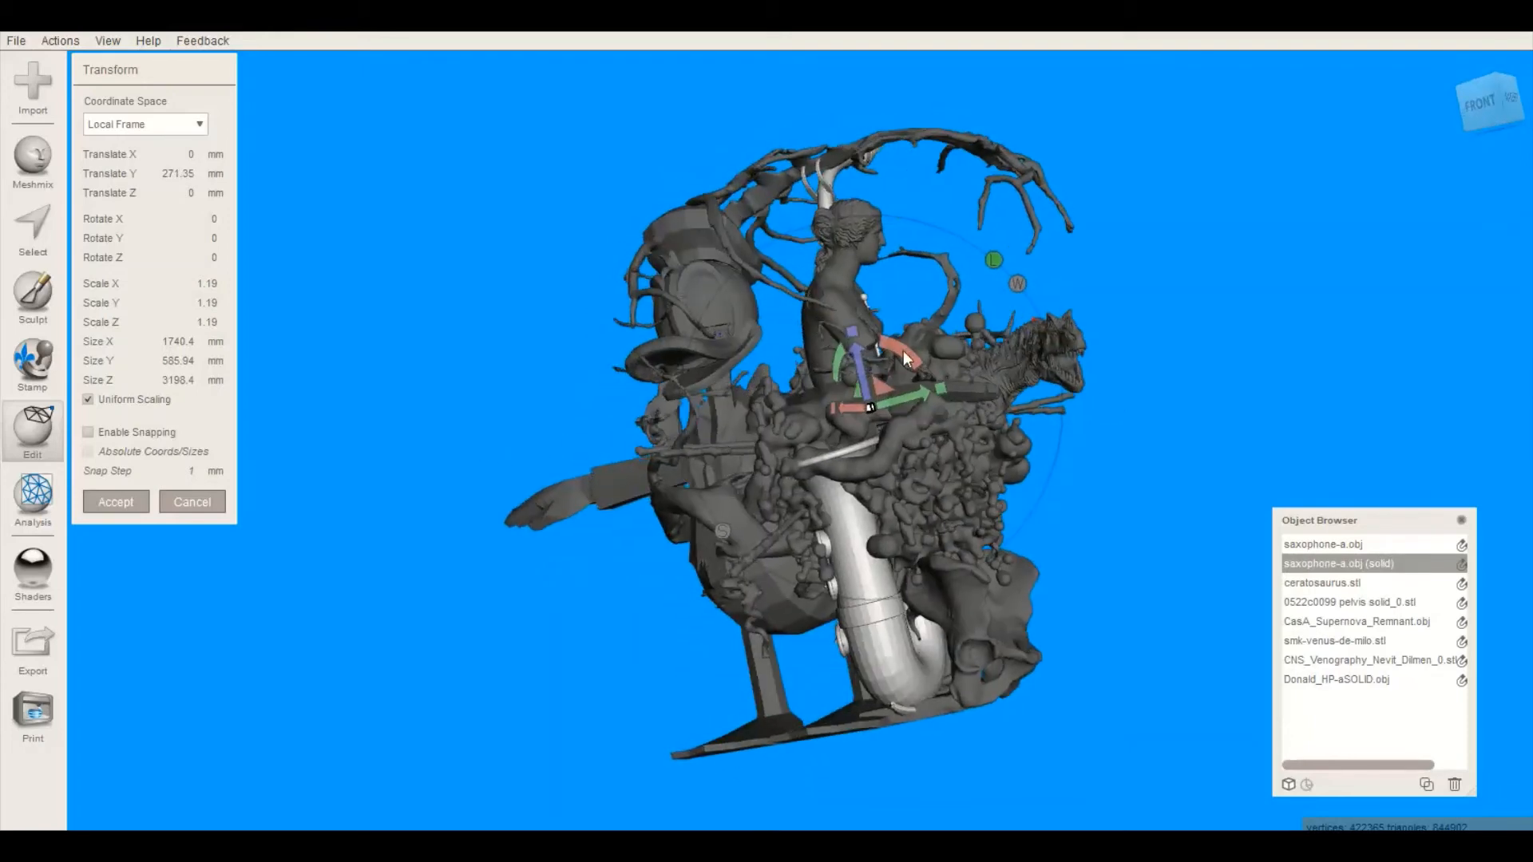
left_click_drag(856, 352, 856, 354)
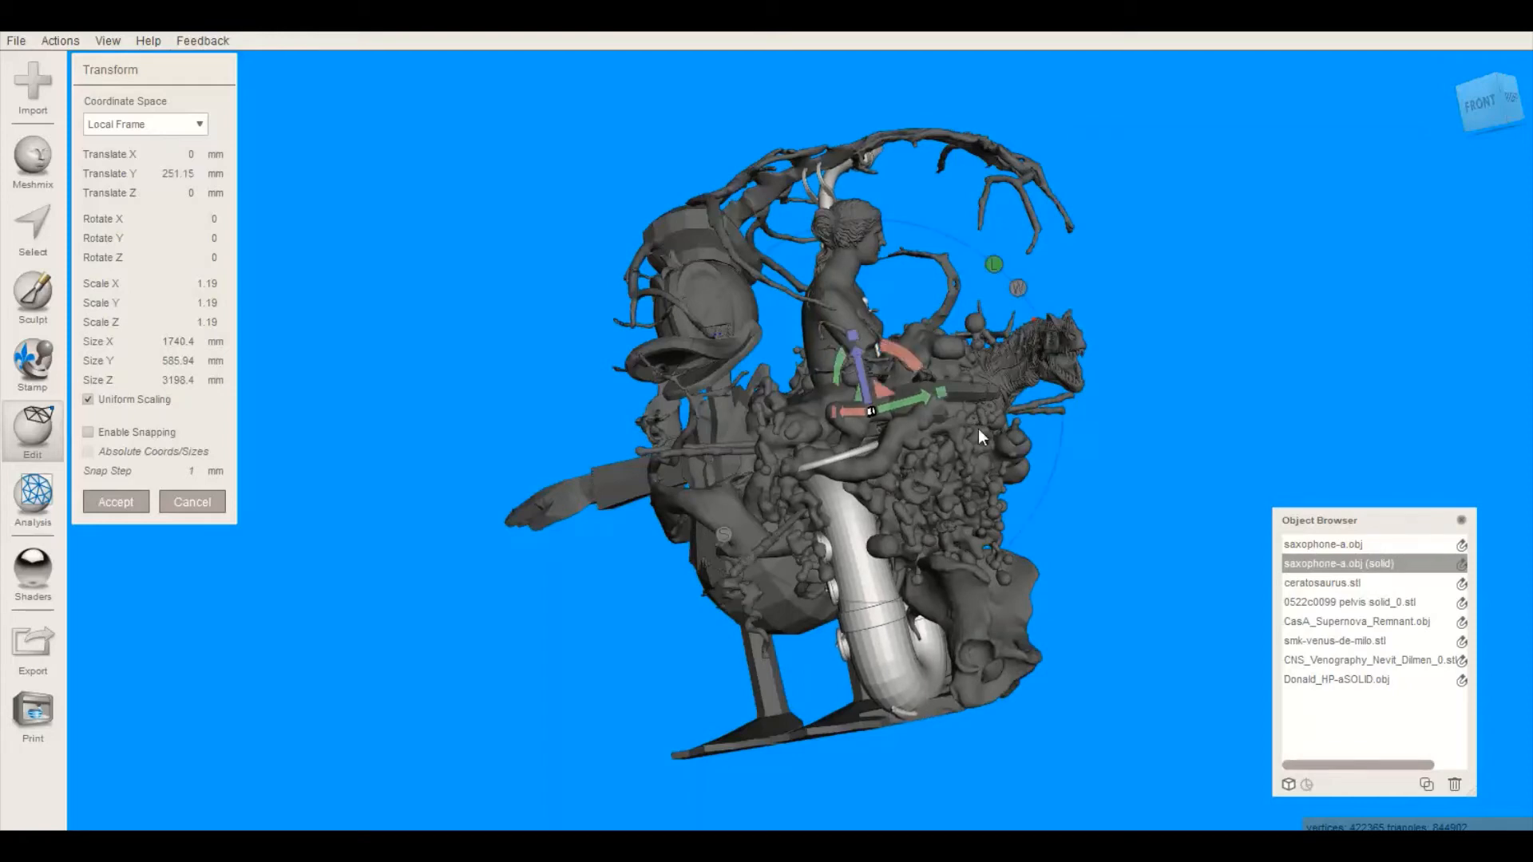
right_click_drag(1013, 502, 841, 578)
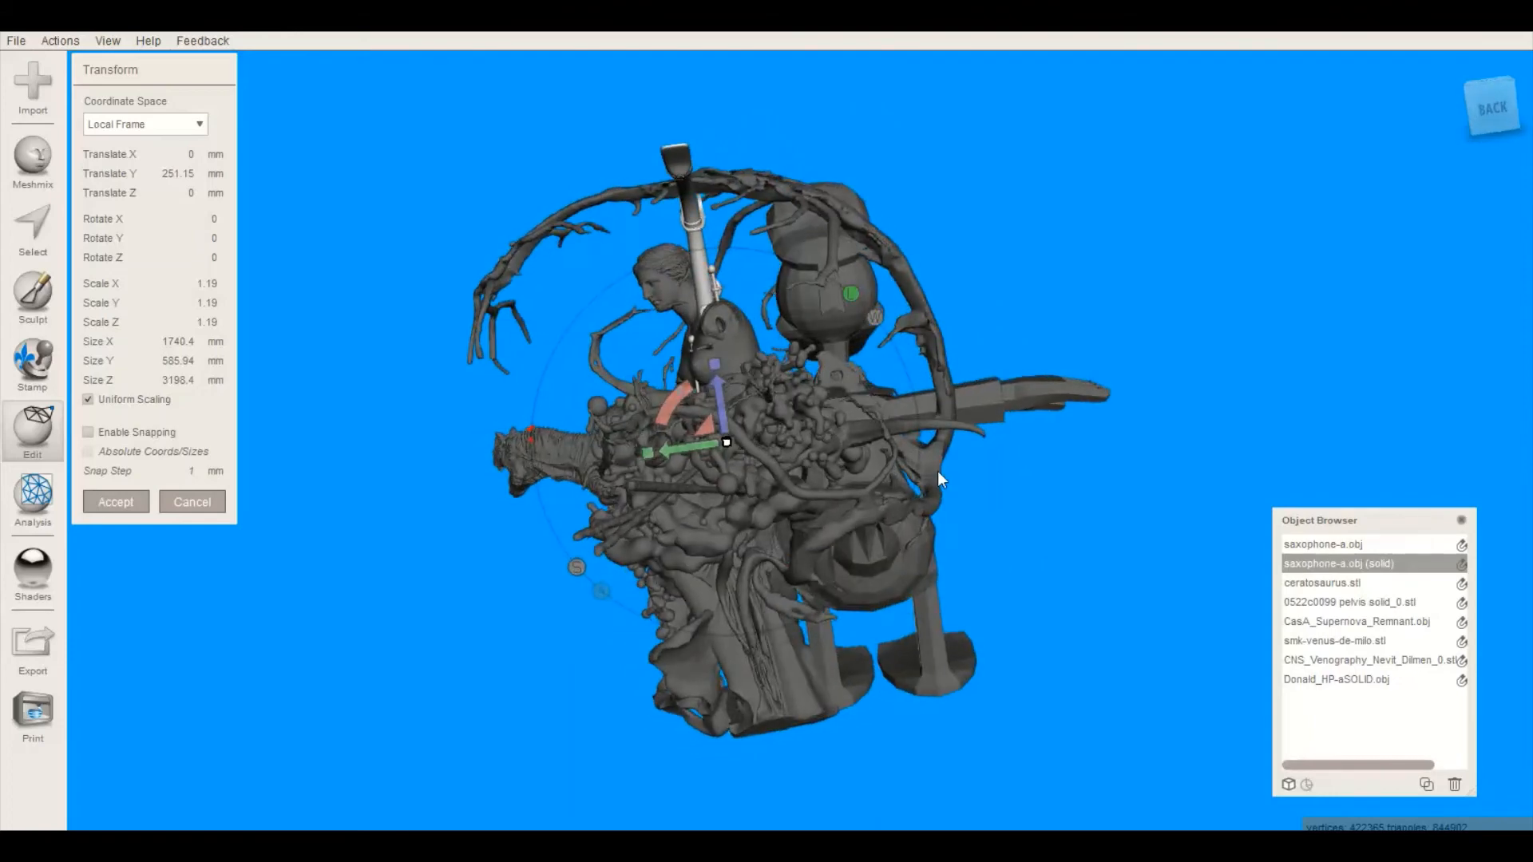
right_click_drag(938, 471, 1185, 449)
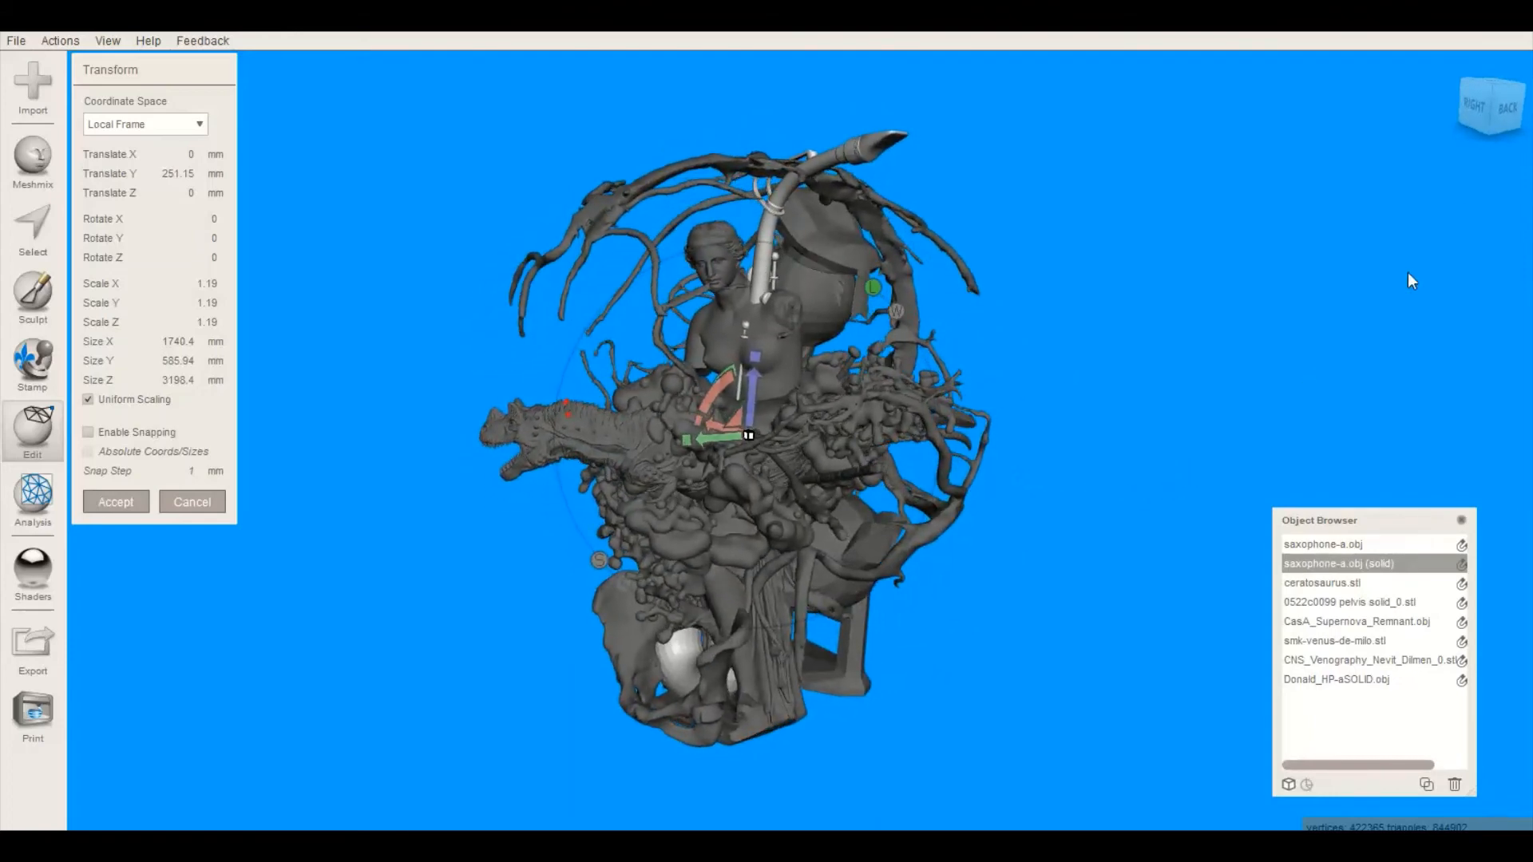
left_click(1478, 104)
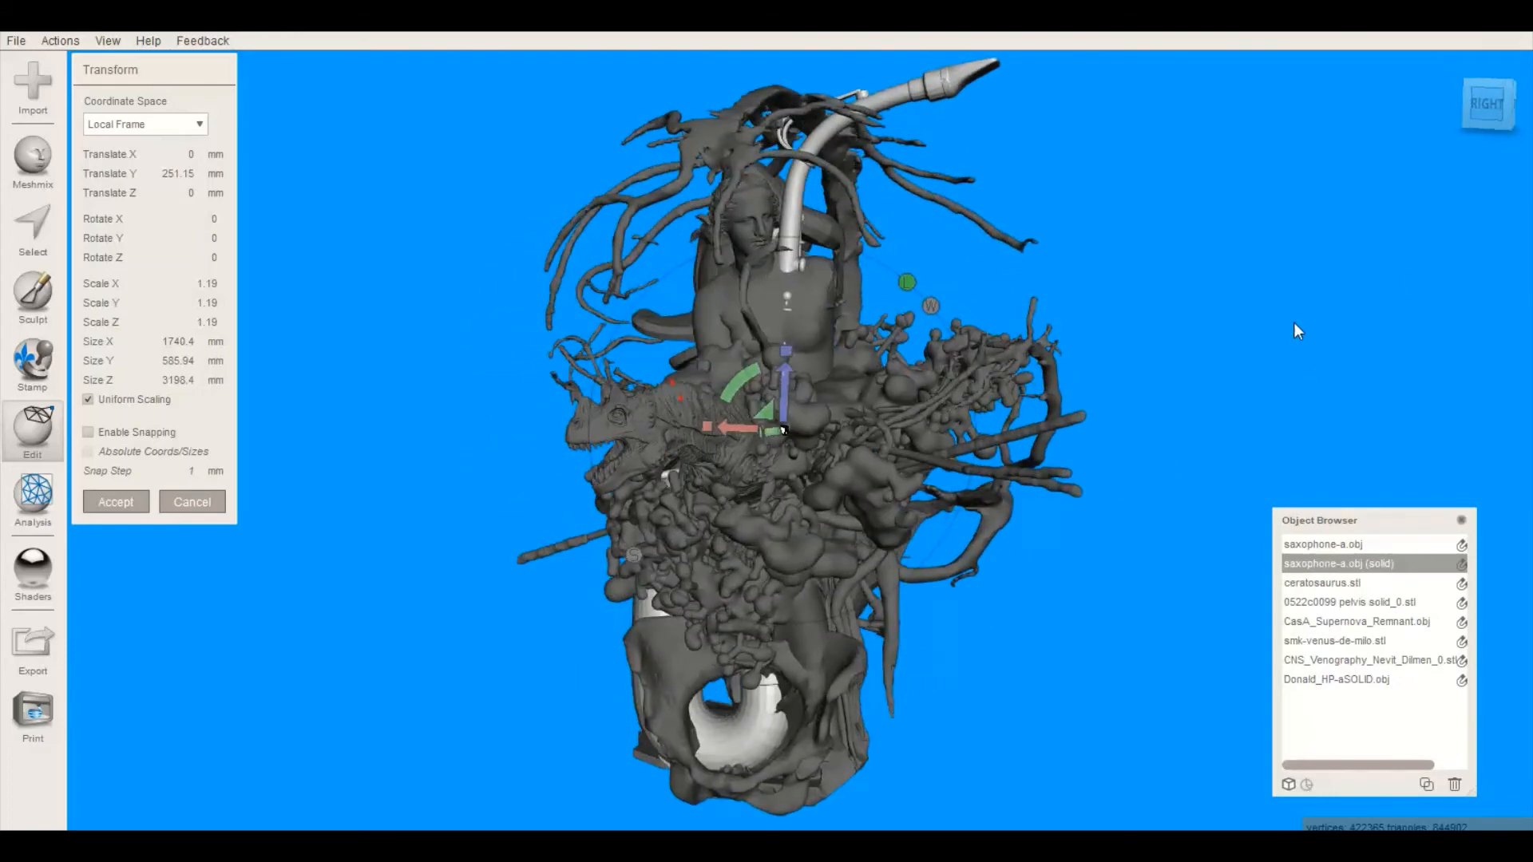
scroll(1293, 322, "down", 5)
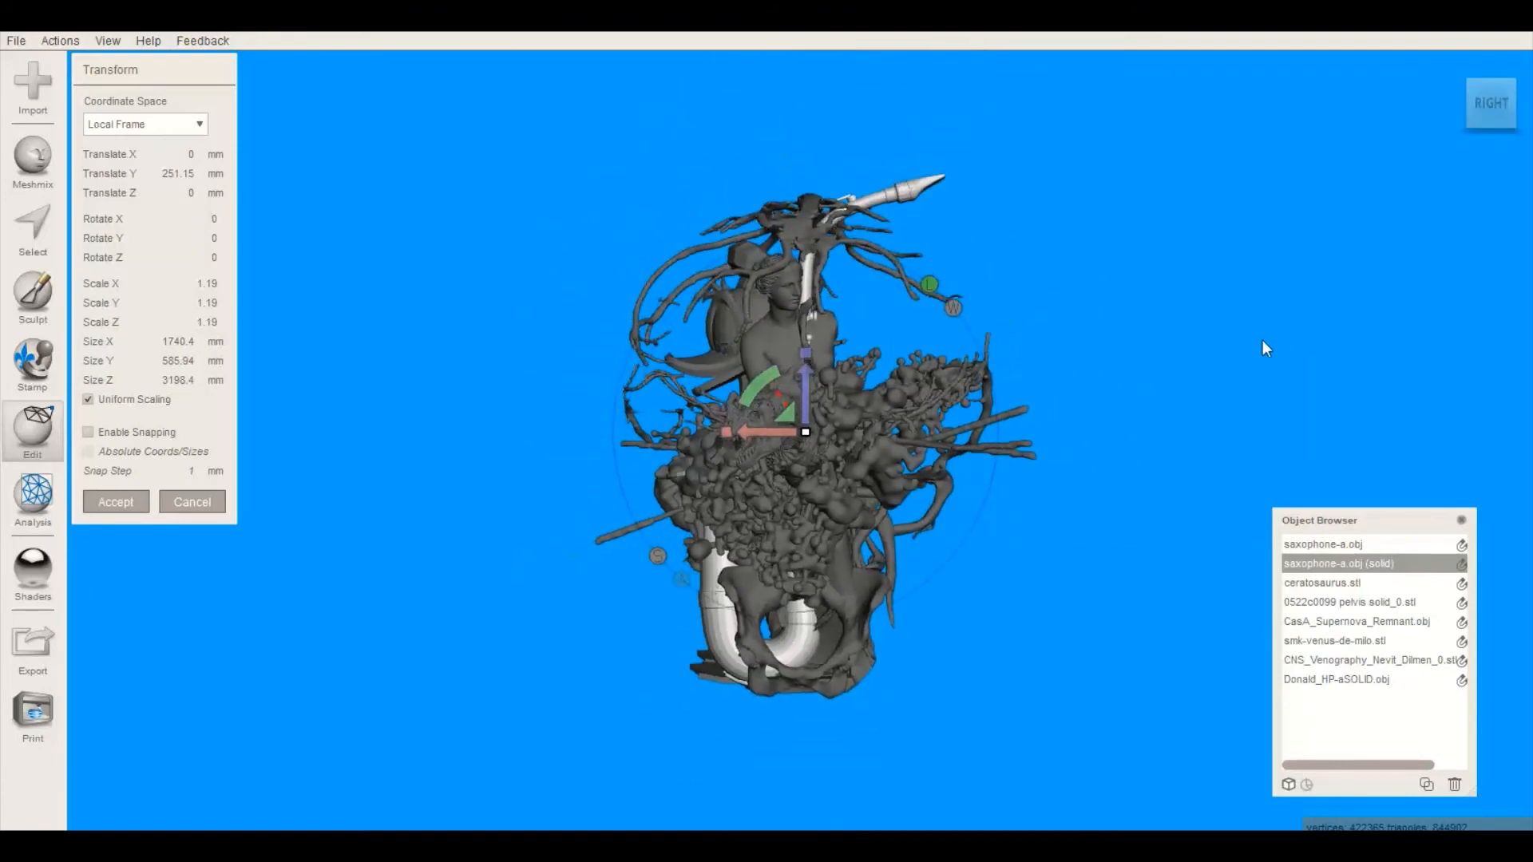
Shift the solid saxophone along Z to about -85.2 mm relative to the statue and Donald
right_click_drag(1262, 341, 1114, 584)
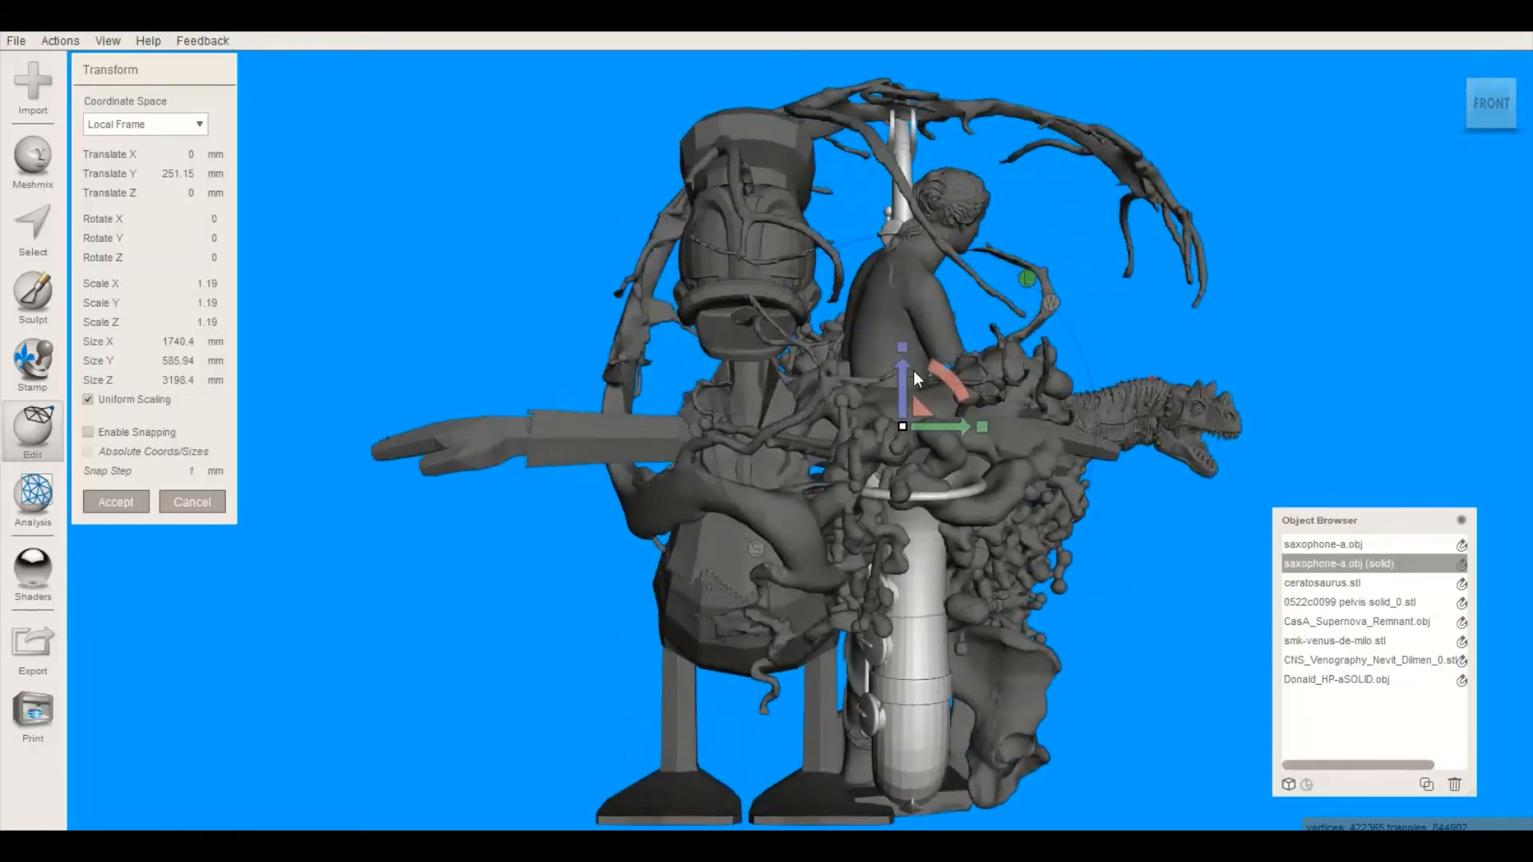
scroll(914, 371, "down", 2)
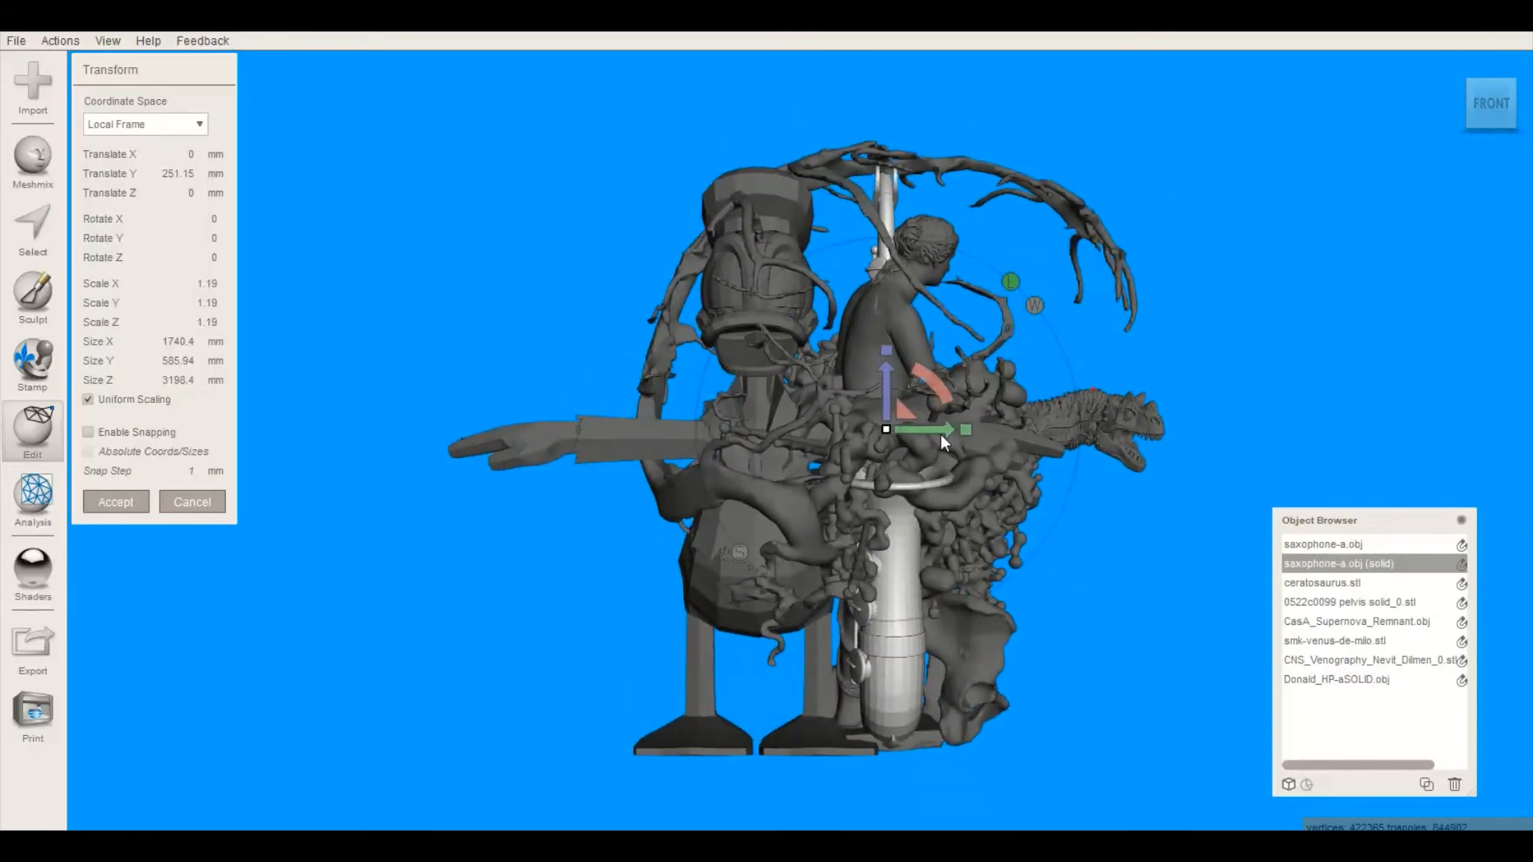
left_click_drag(942, 429, 928, 430)
Shift the solid saxophone to X about -55.4 mm and reduce its uniform scale to about 1.121
right_click_drag(1233, 535, 918, 552)
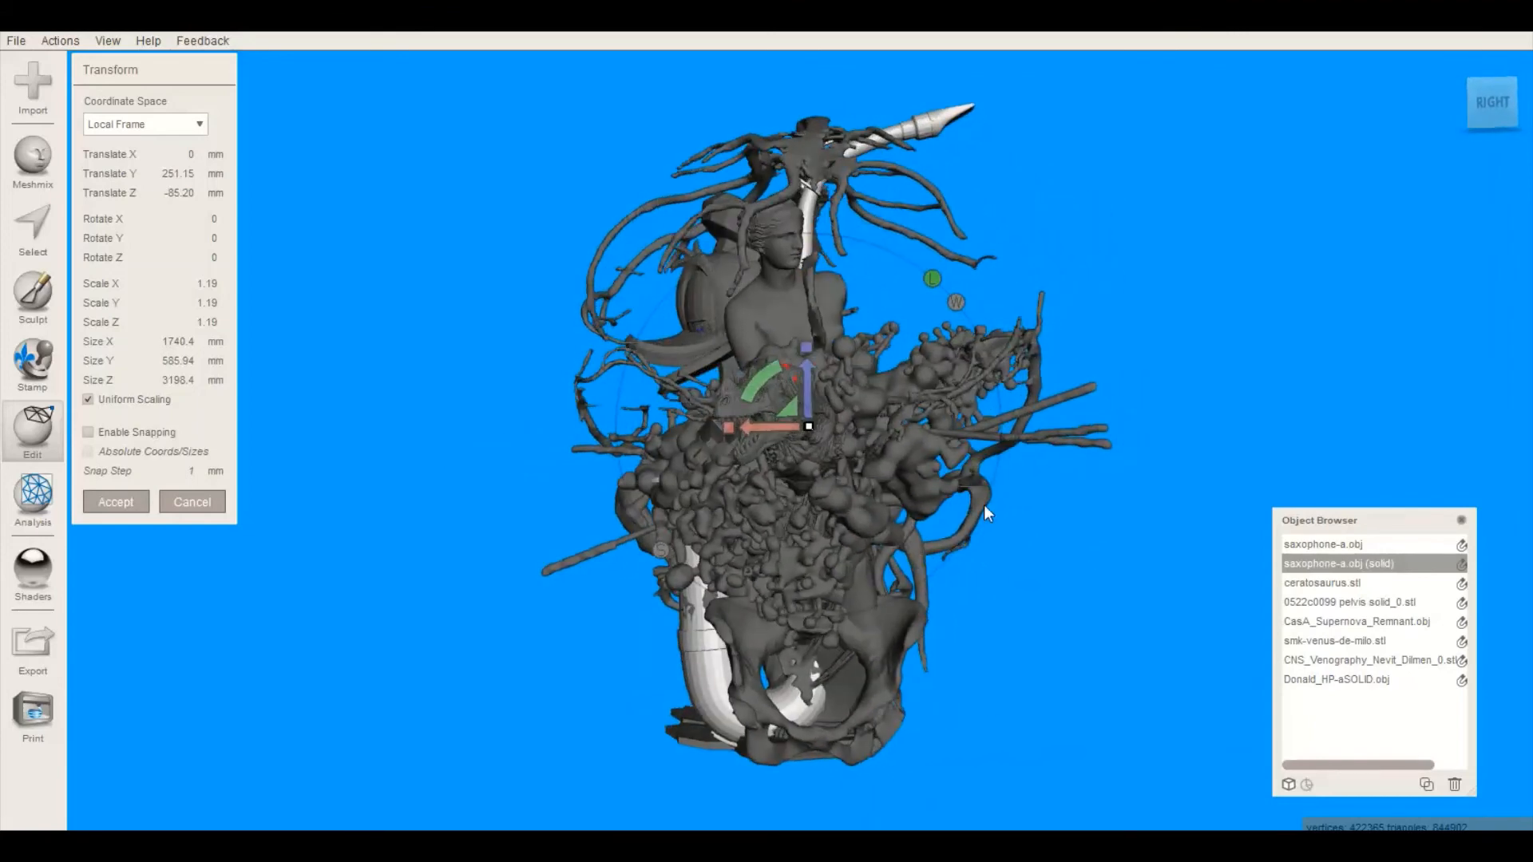
left_click(1493, 104)
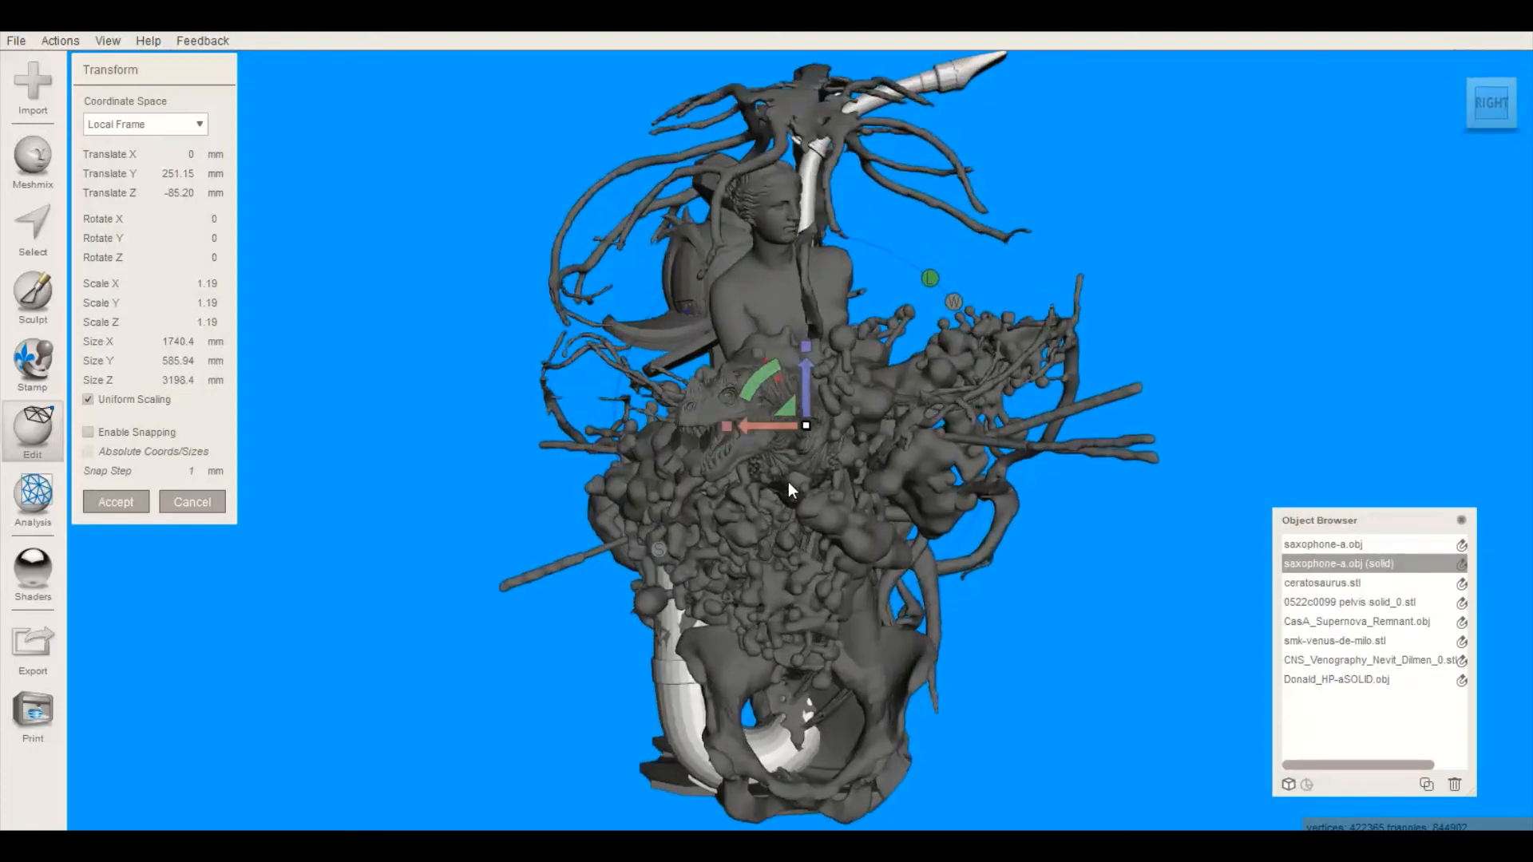
left_click_drag(757, 430, 746, 426)
right_click_drag(624, 544, 621, 629)
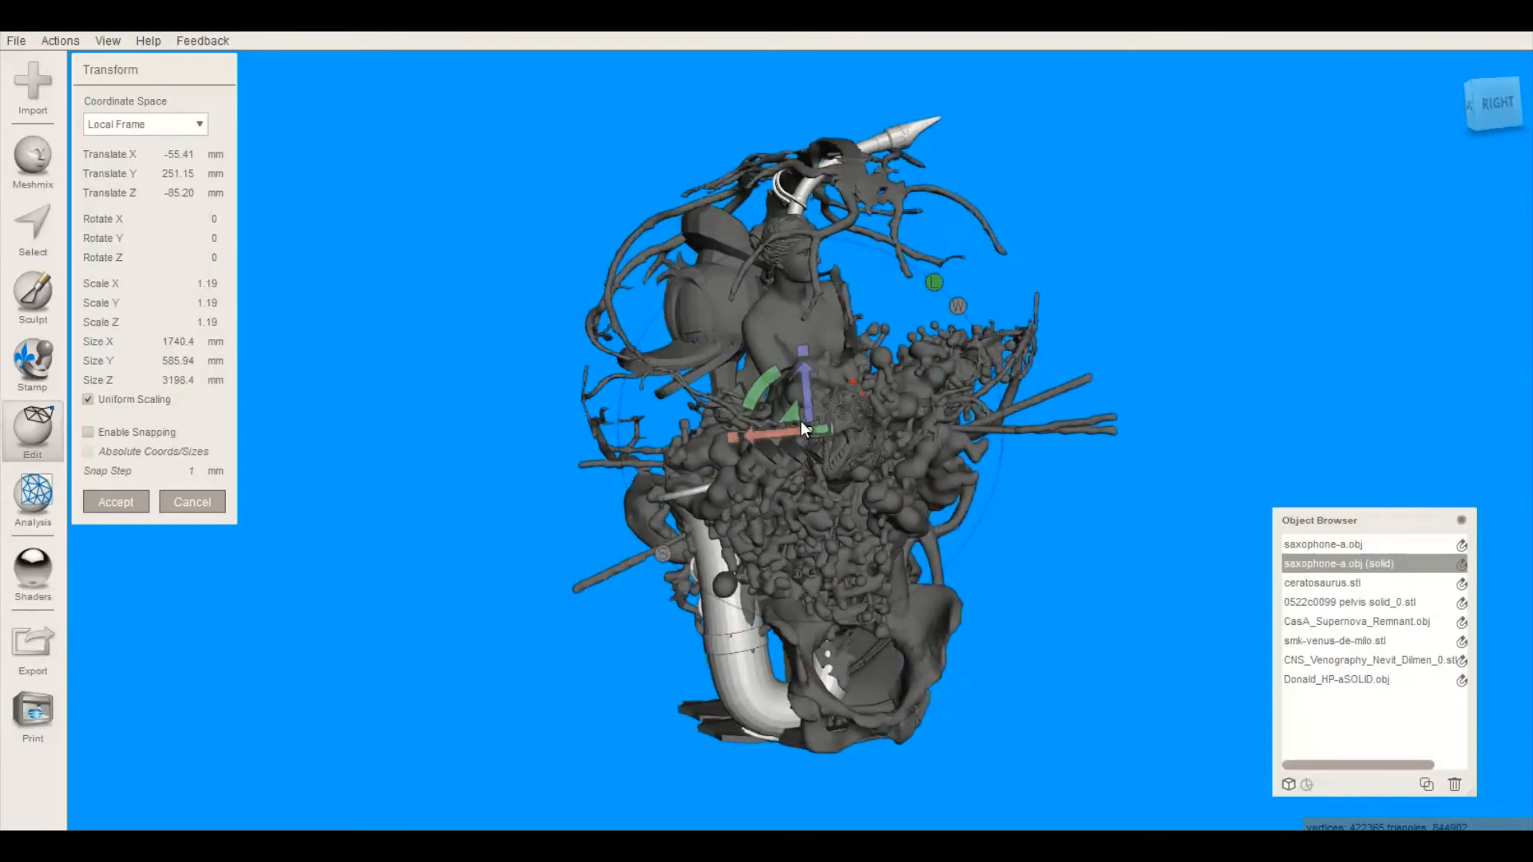
left_click_drag(808, 428, 800, 449)
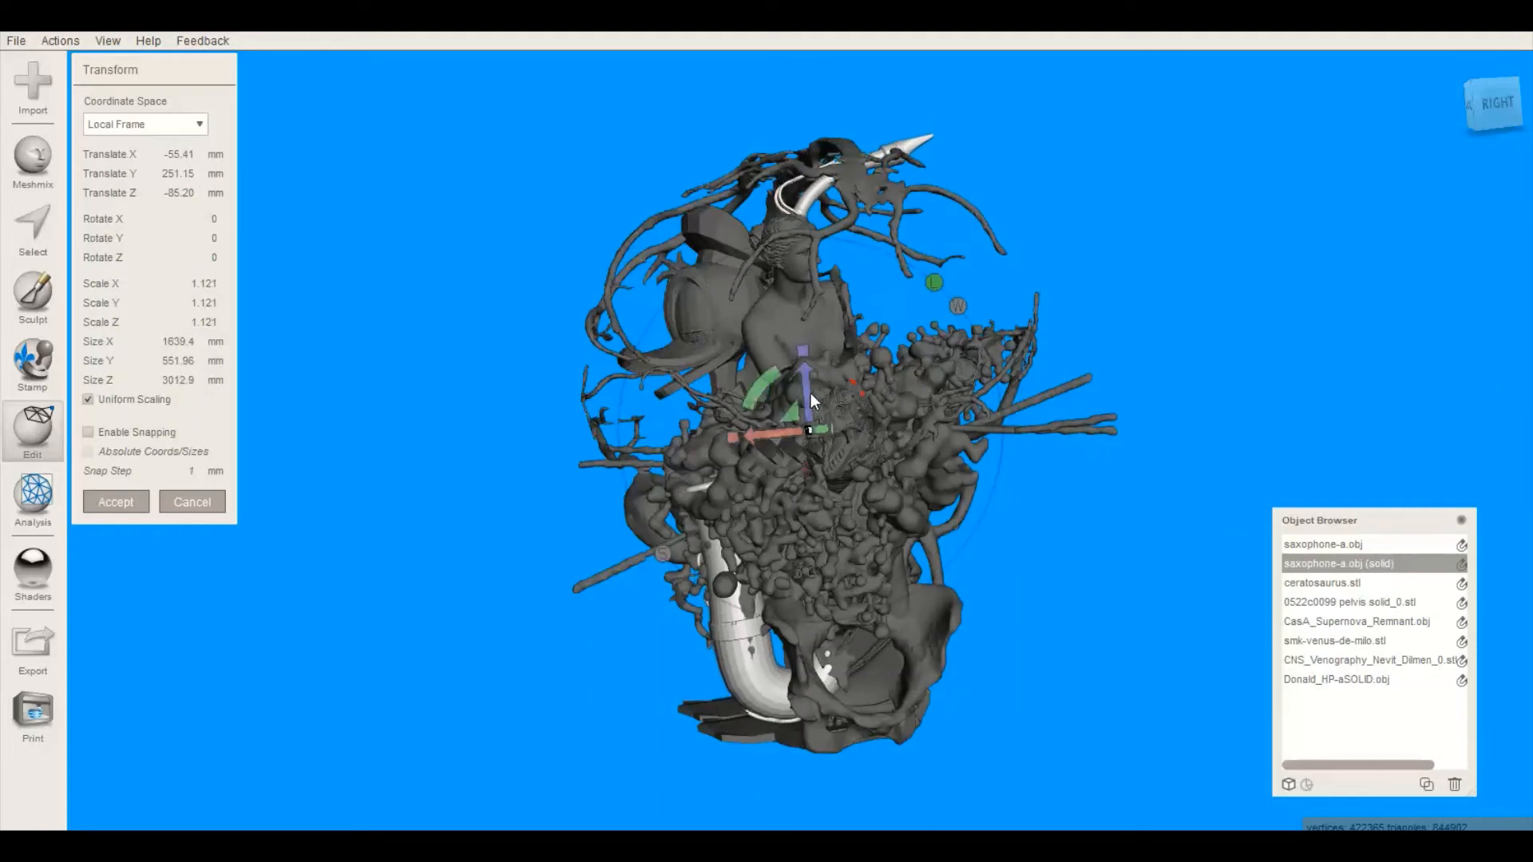
Lower the solid saxophone to a Y translation of about 194 mm
right_click_drag(1003, 412, 1090, 390)
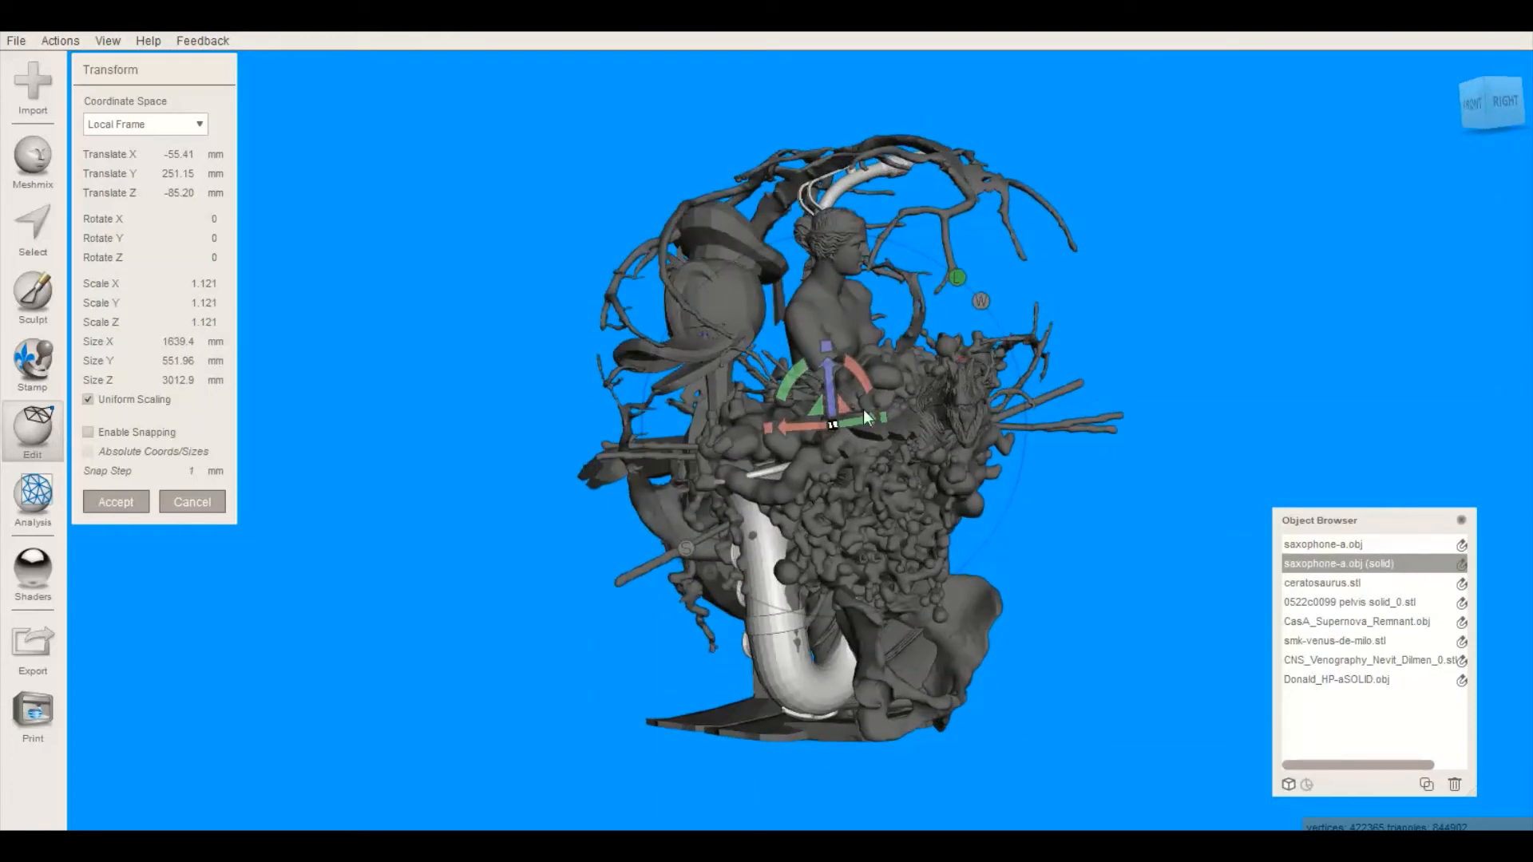
right_click_drag(1367, 302, 1115, 302)
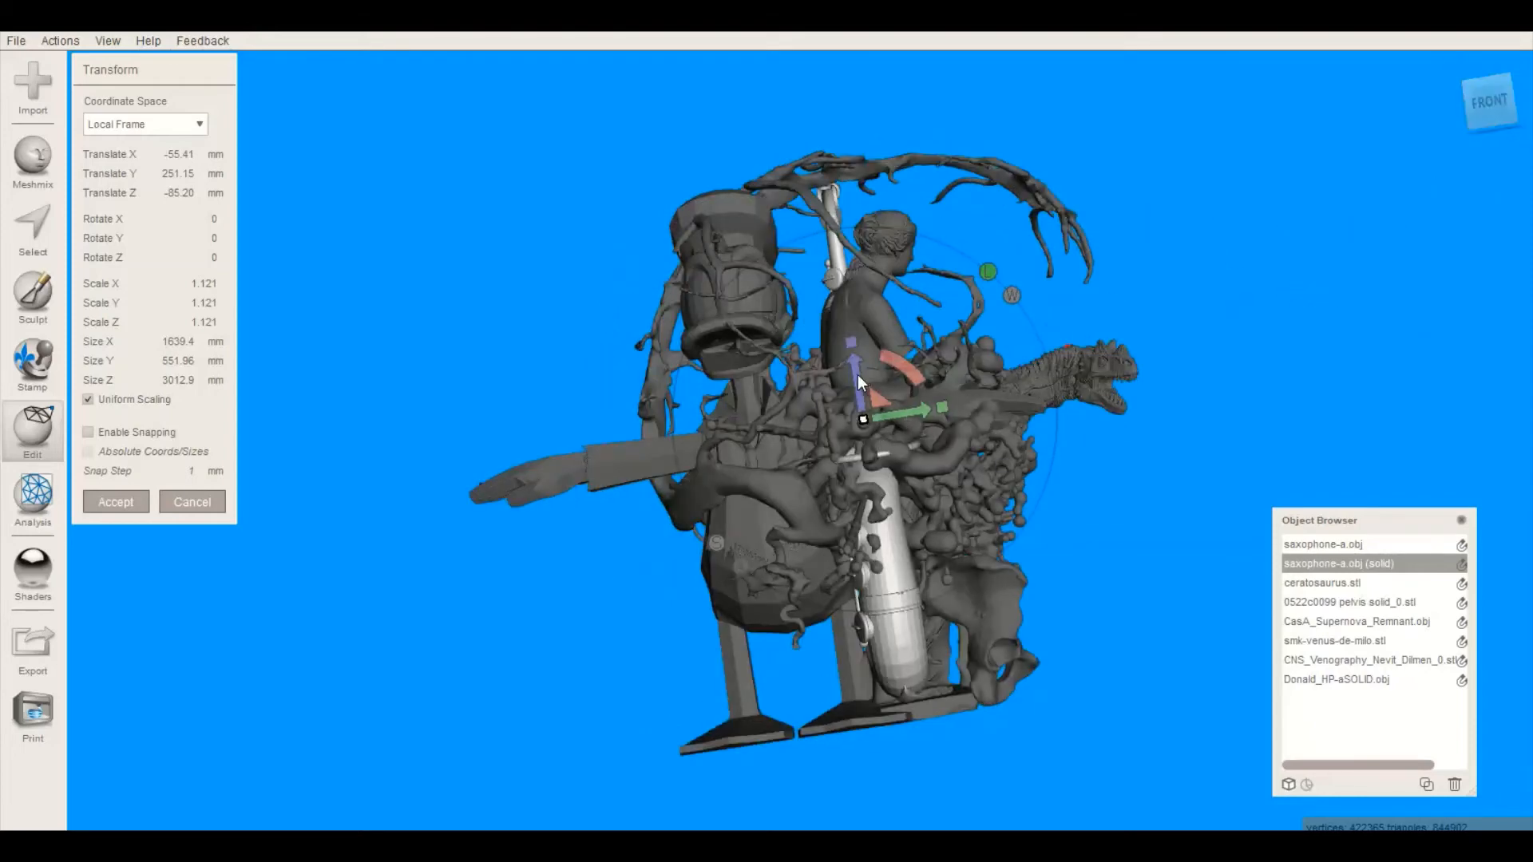
left_click_drag(858, 382, 859, 392)
Move the solid saxophone to an X translation of about -114.7 mm and check its placement in the assembly
right_click_drag(1146, 589, 892, 625)
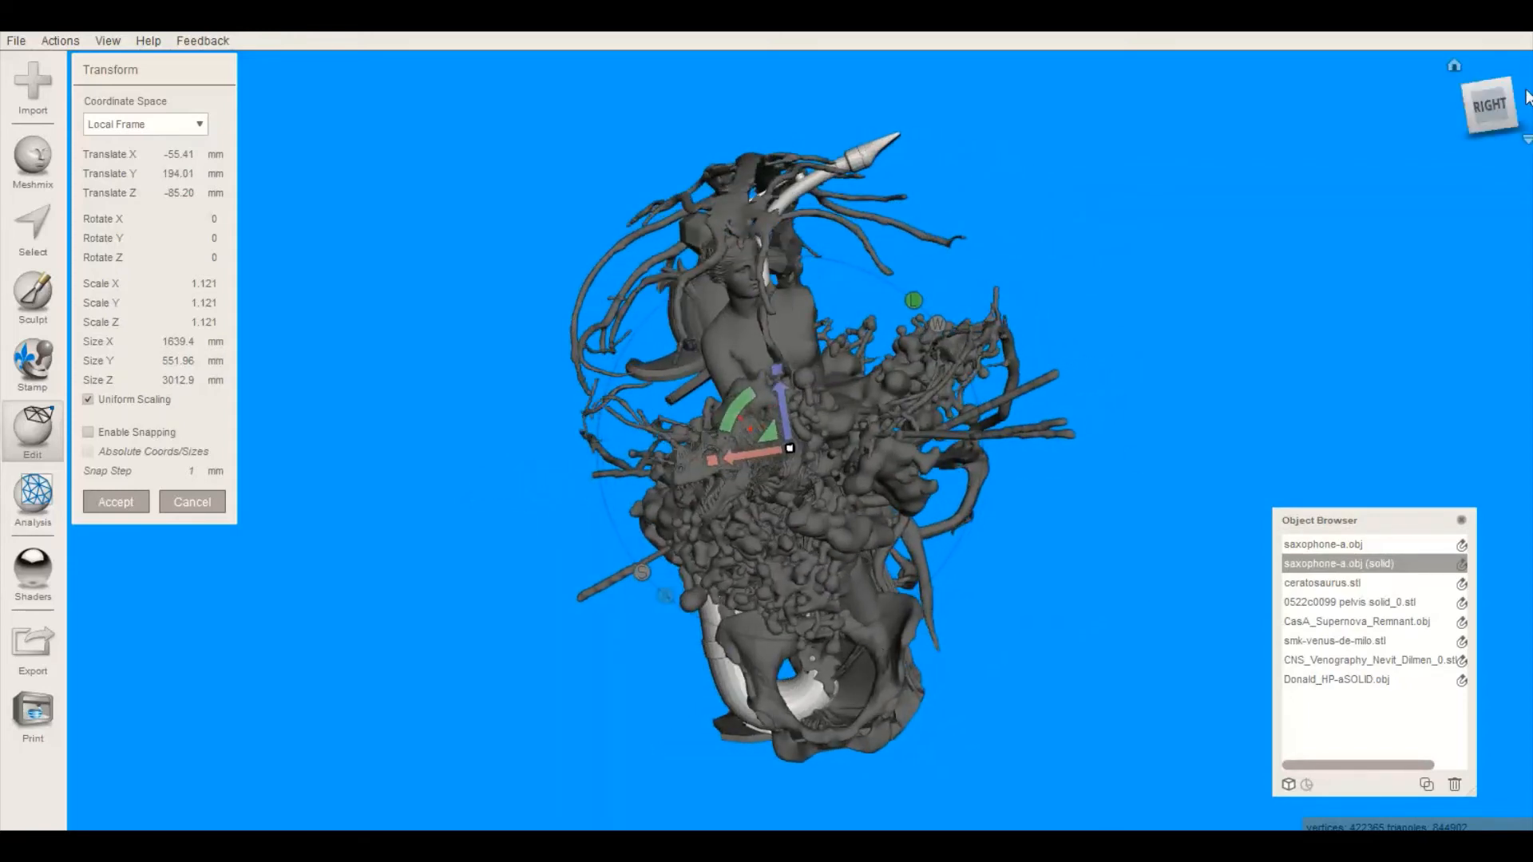
left_click(1490, 106)
scroll(1444, 276, "down", 1)
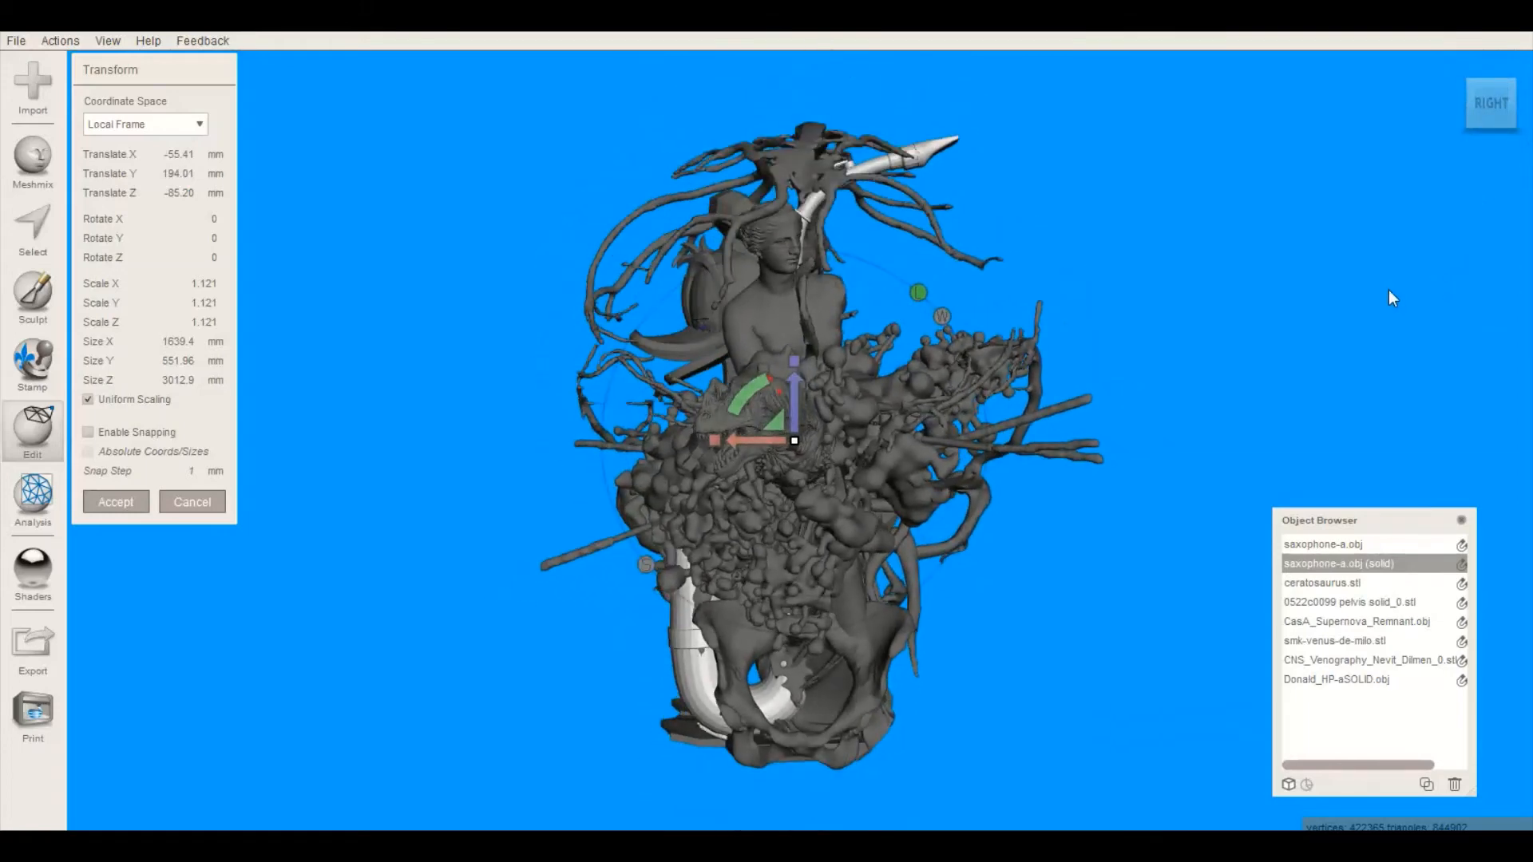
right_click_drag(1388, 289, 1351, 323)
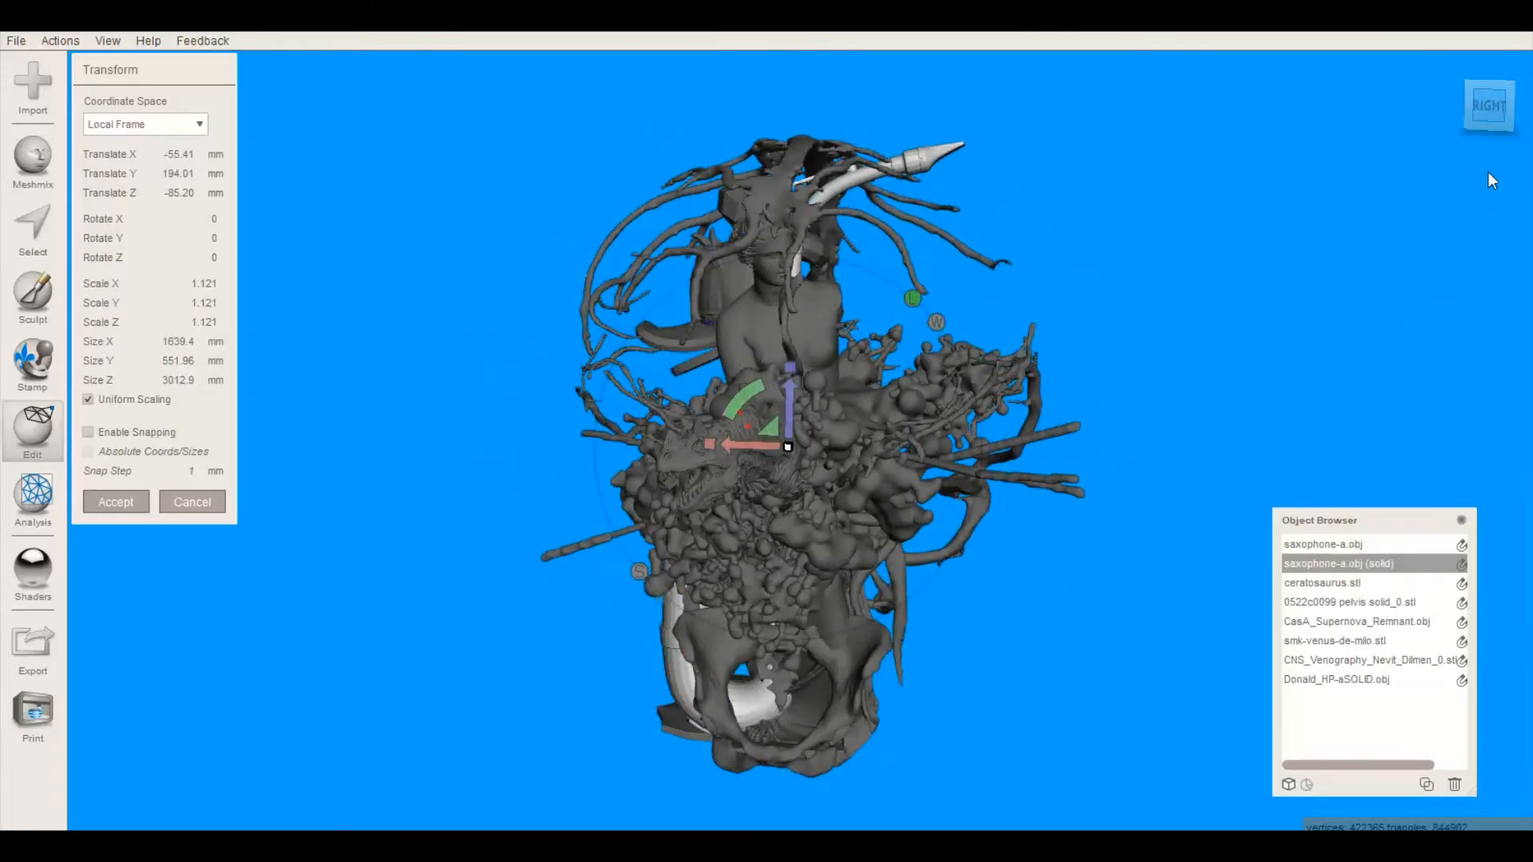
scroll(853, 437, "up", 1)
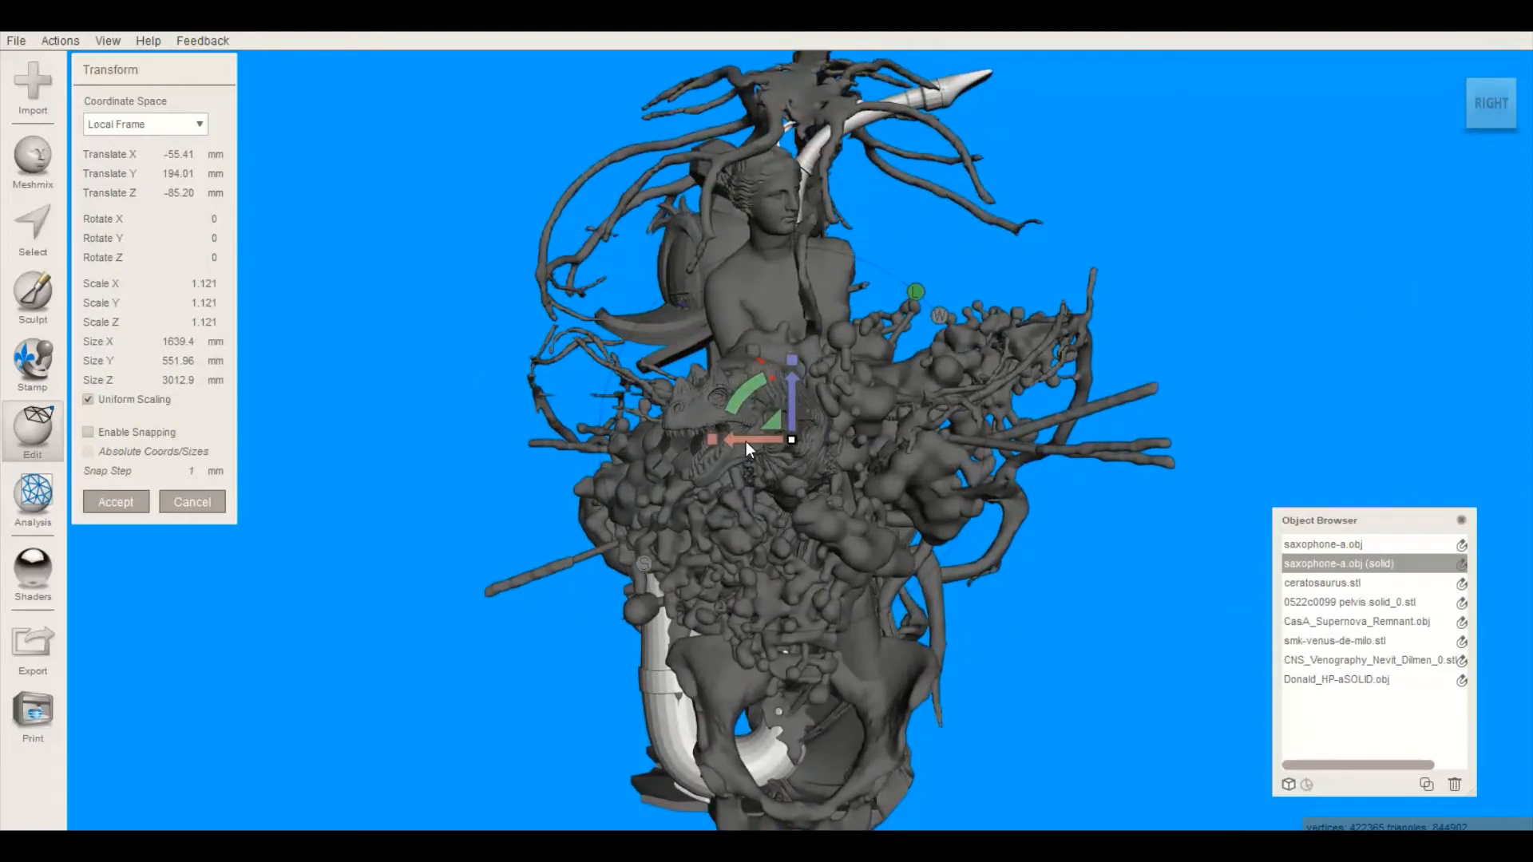
left_click_drag(746, 443, 731, 442)
scroll(890, 404, "down", 3)
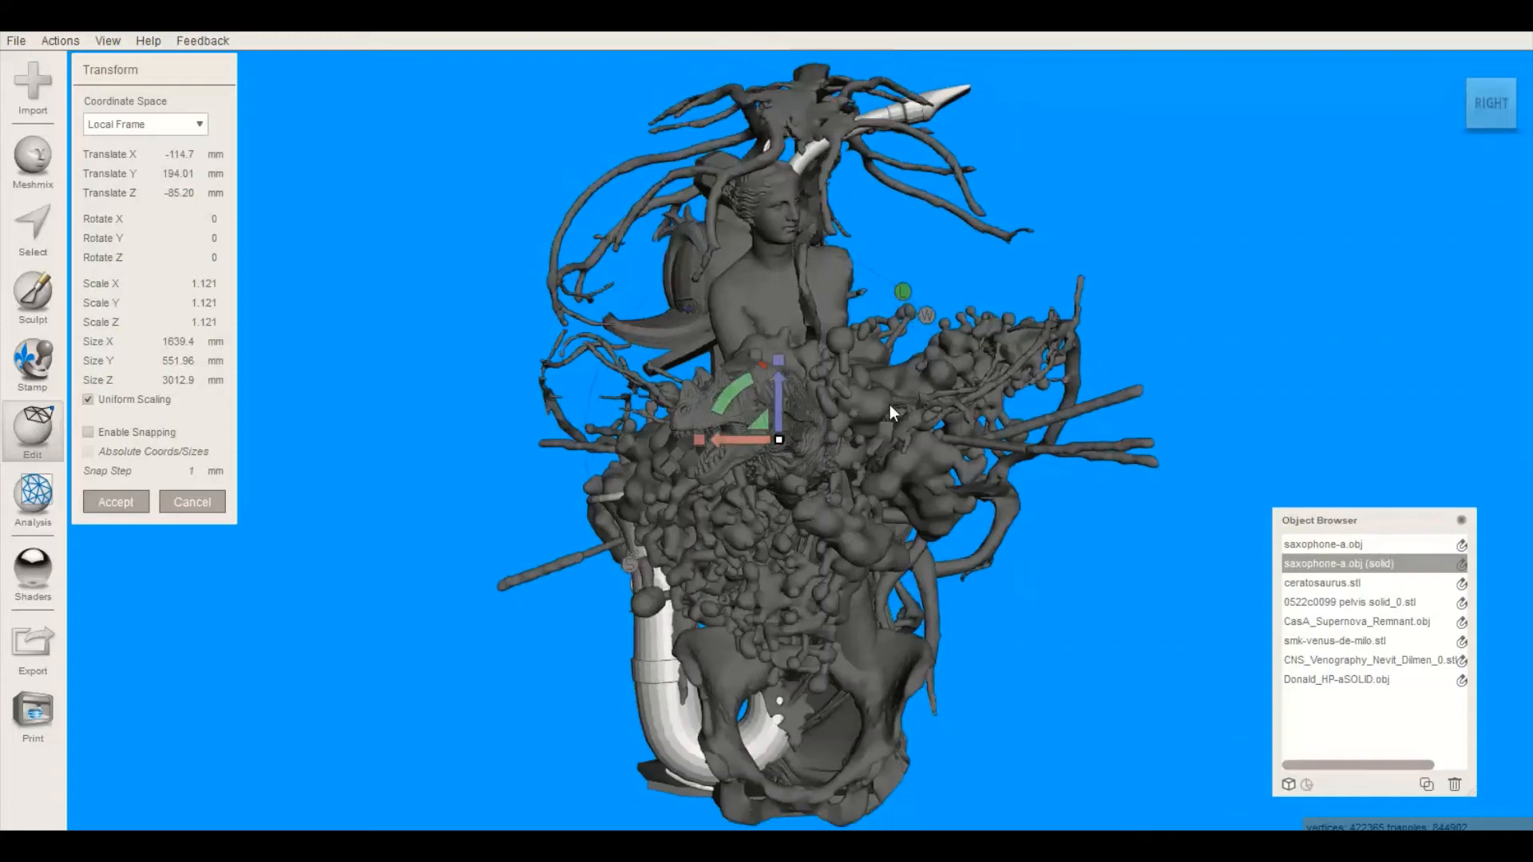
right_click_drag(372, 591, 515, 603)
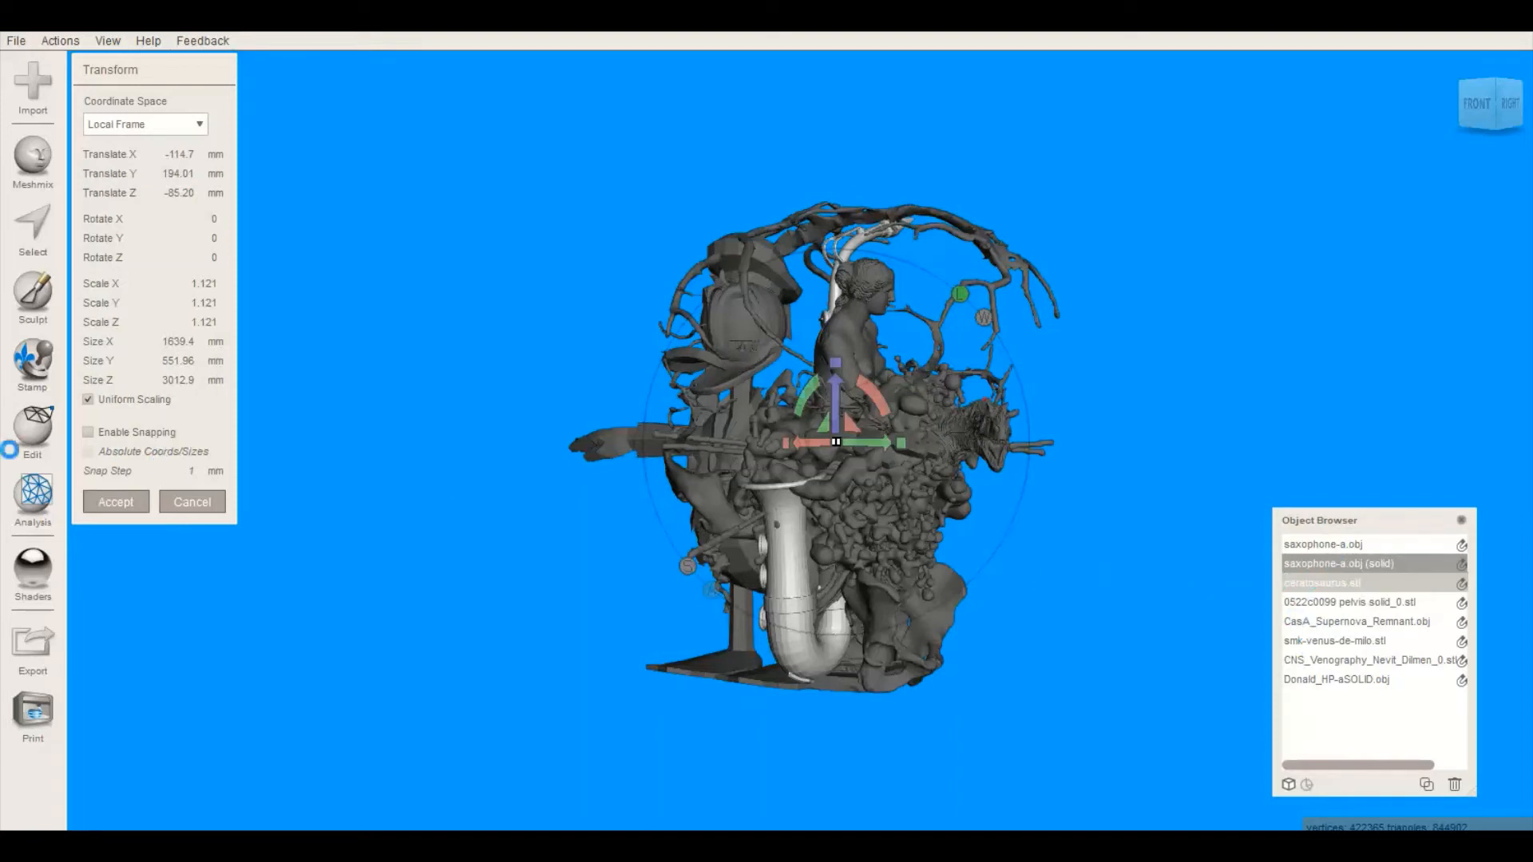
Leave the saxophone transform, select the supernova remnant mesh and scale it uniformly to about 1.198
left_click(1389, 582)
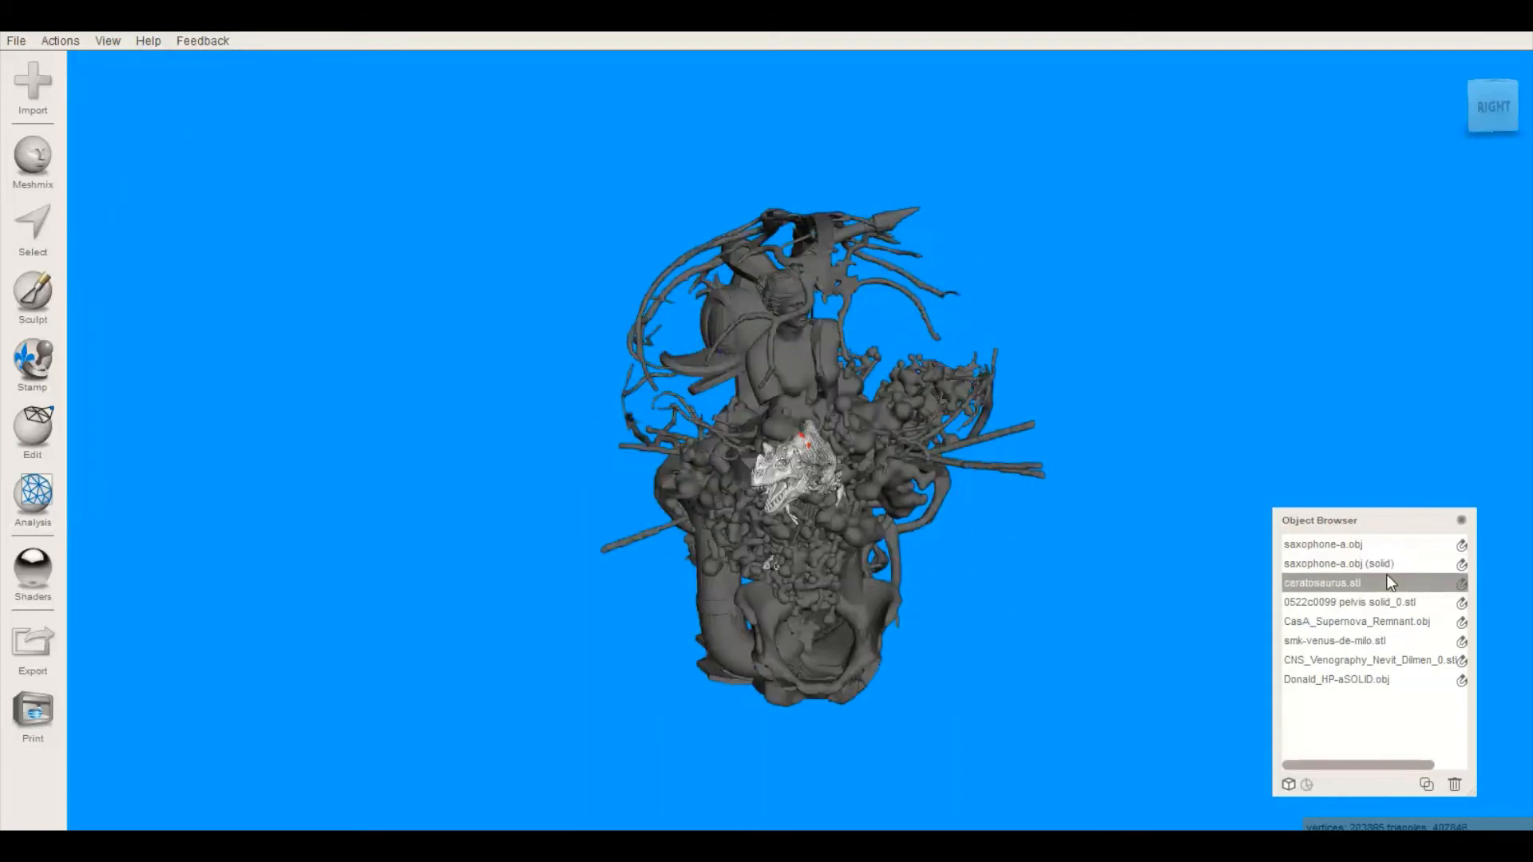
mouse_move(1490, 107)
left_mouse_down()
mouse_move(1181, 87)
mouse_move(1249, 105)
mouse_move(1505, 92)
mouse_move(1501, 112)
left_mouse_up()
right_click_drag(678, 570, 682, 563)
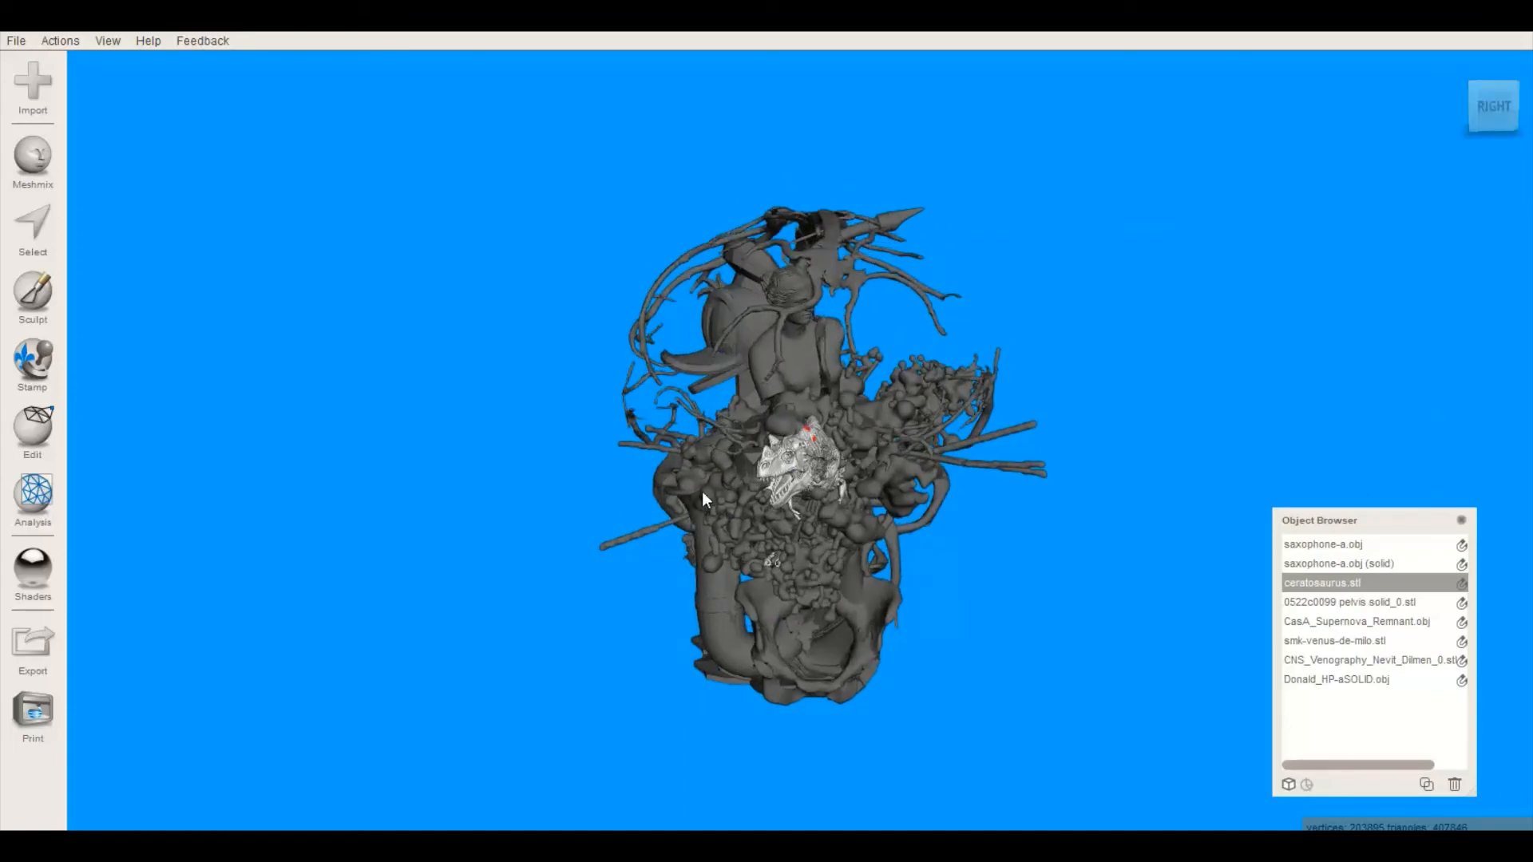
left_click(811, 530)
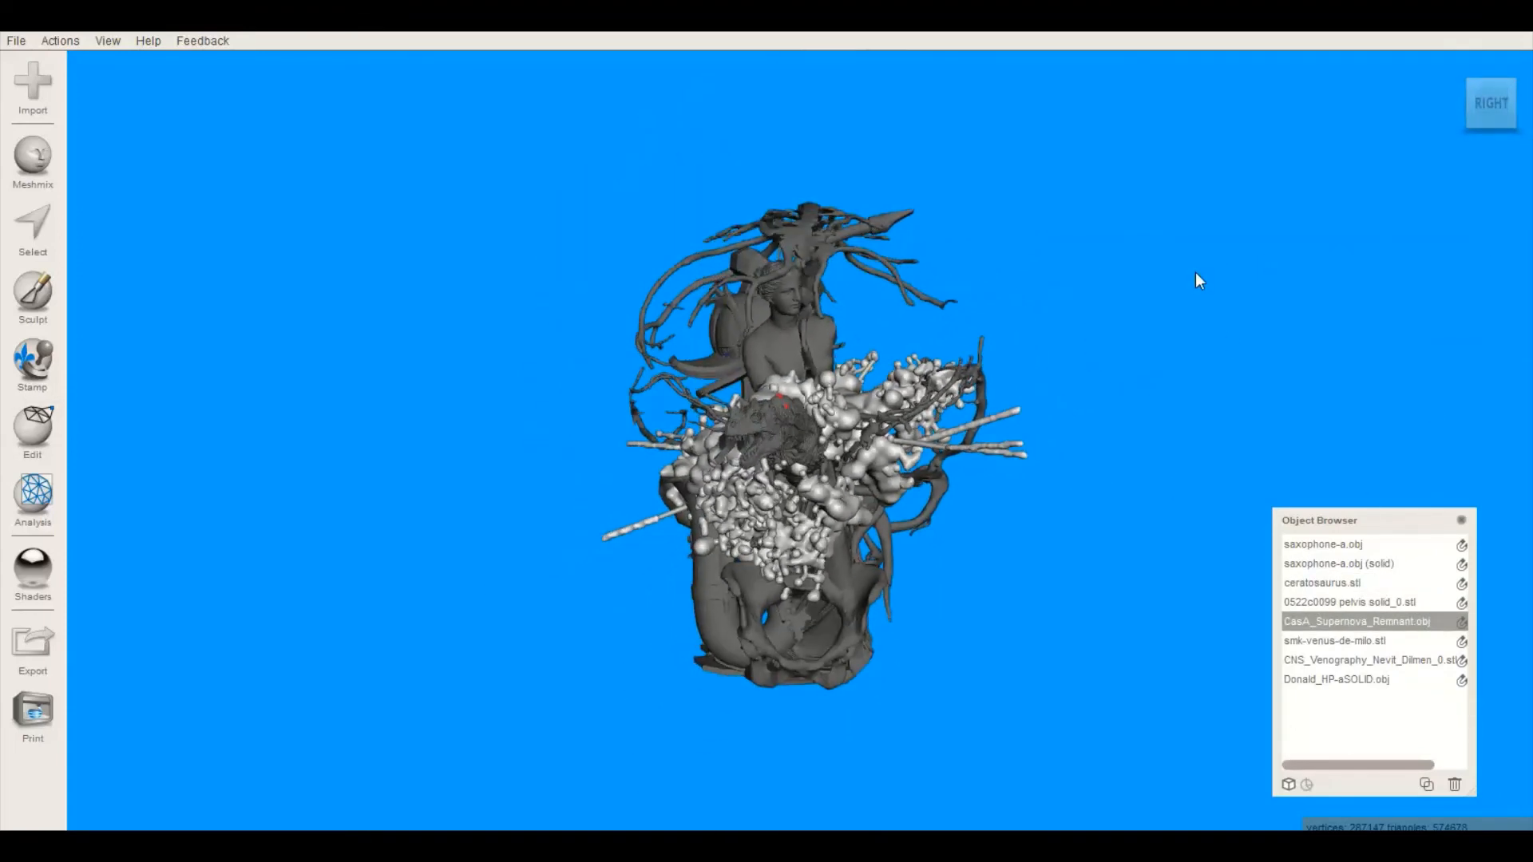
left_click(32, 434)
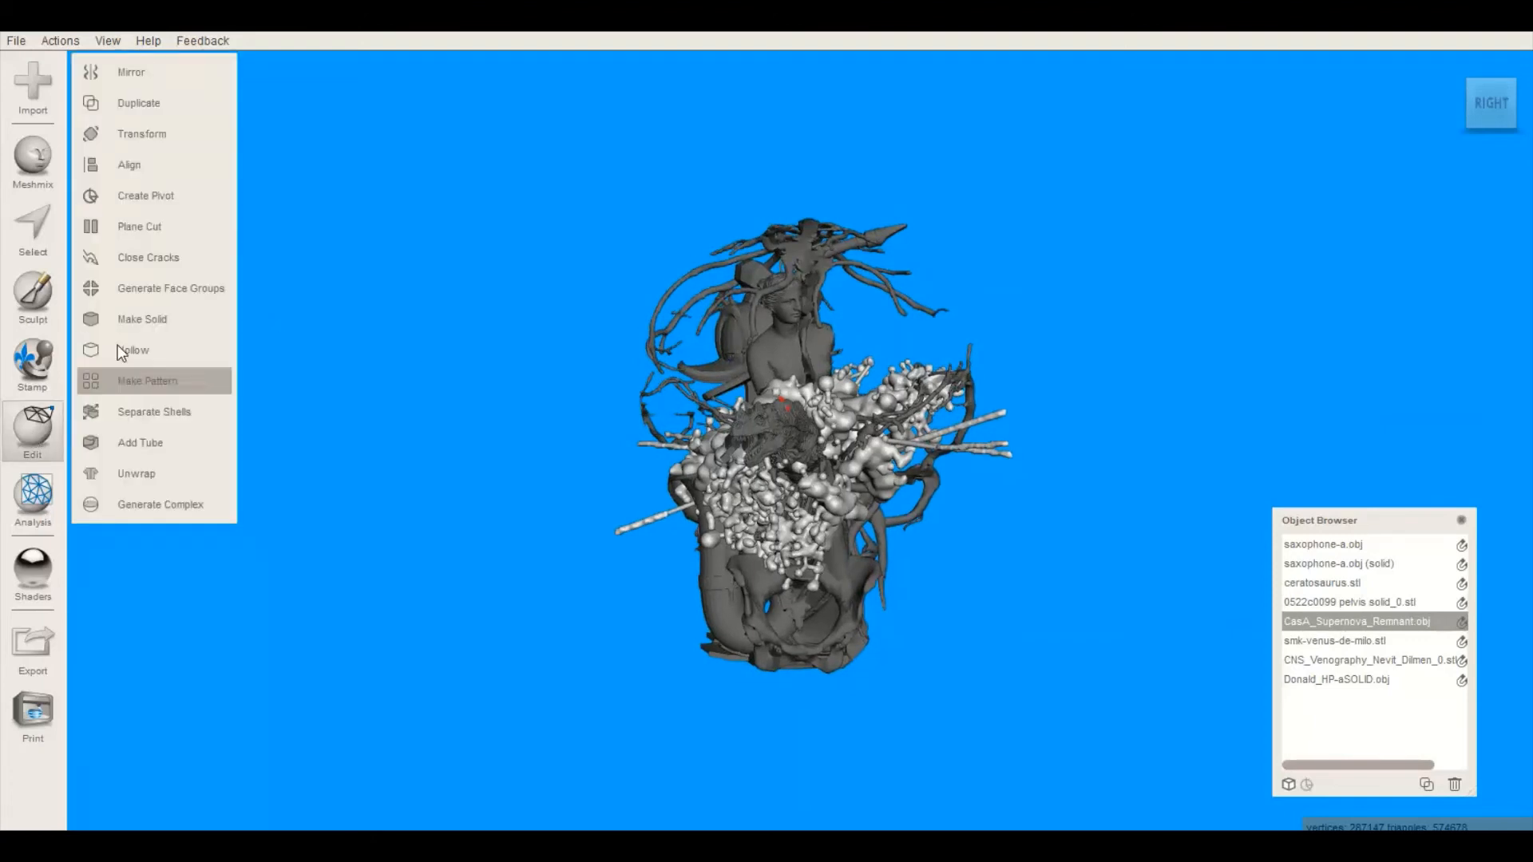
left_click(139, 134)
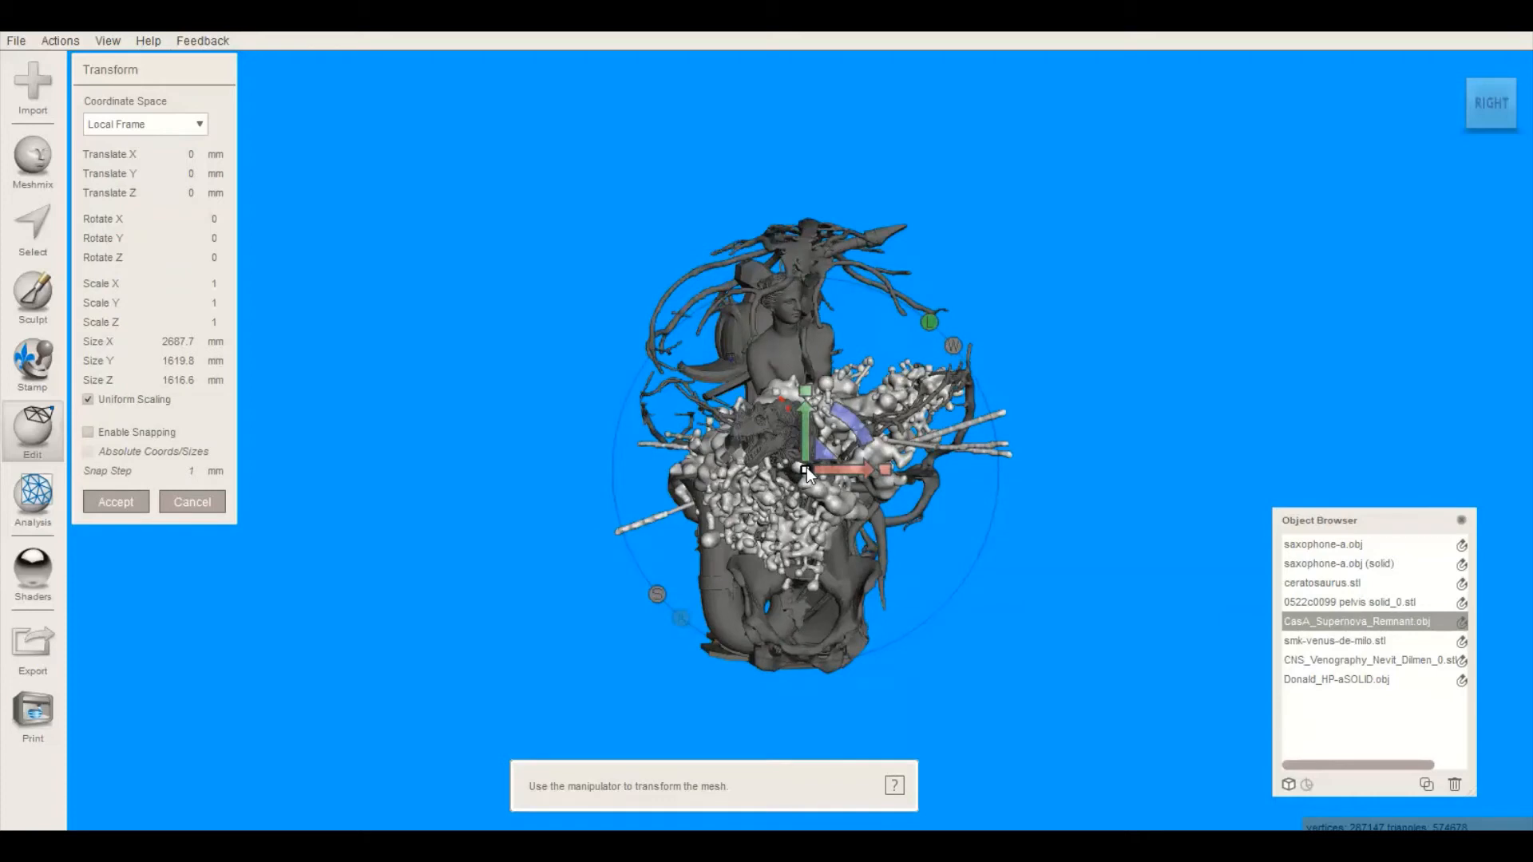
left_click_drag(806, 467, 865, 432)
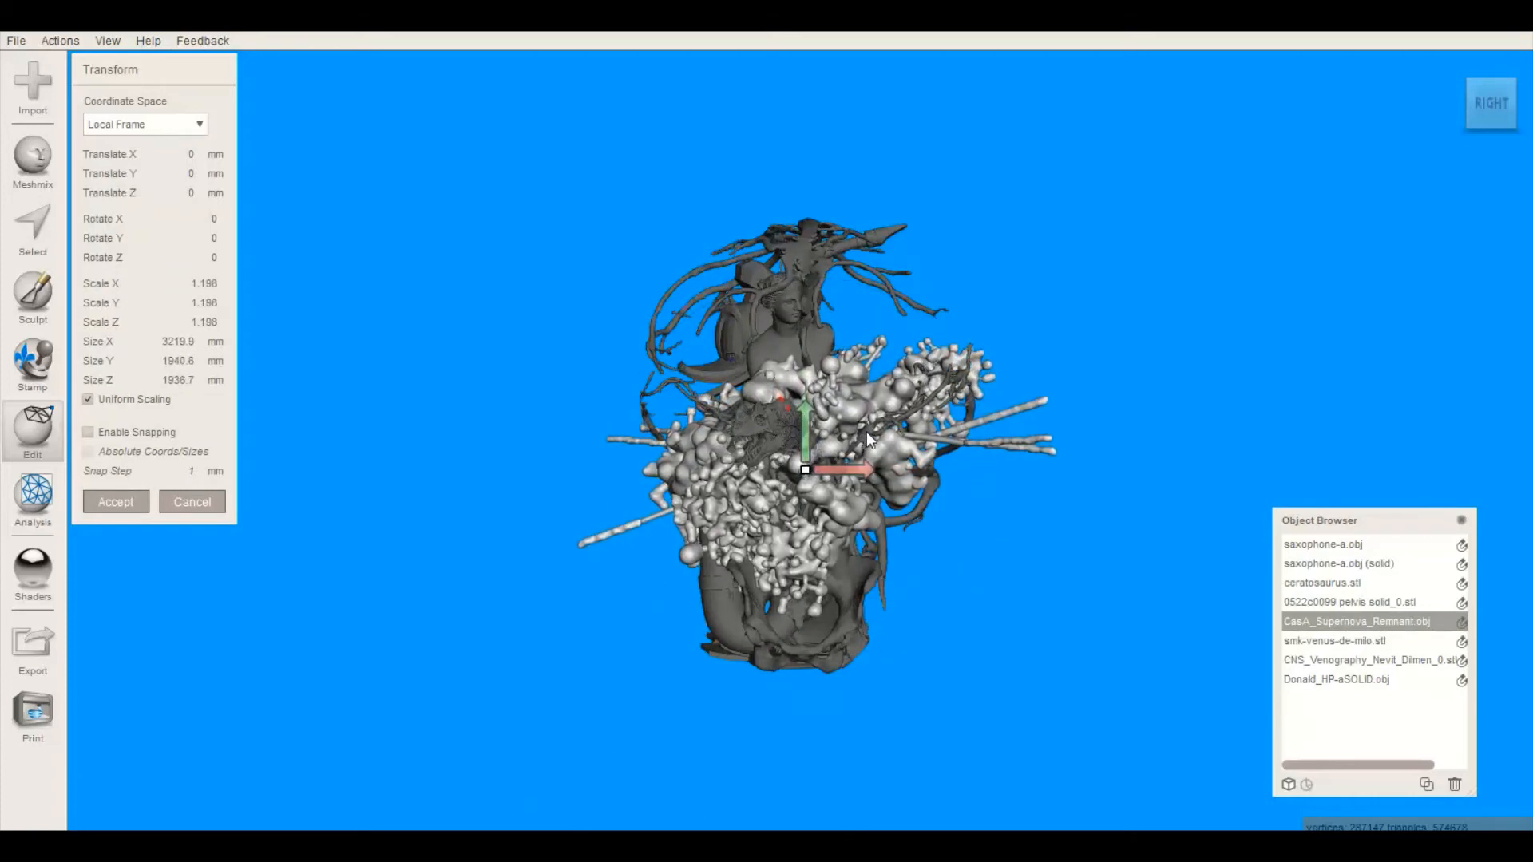
Shift the supernova remnant backward to a Z translation of about -228.1 mm, toward Donald
right_click_drag(870, 630, 1179, 610)
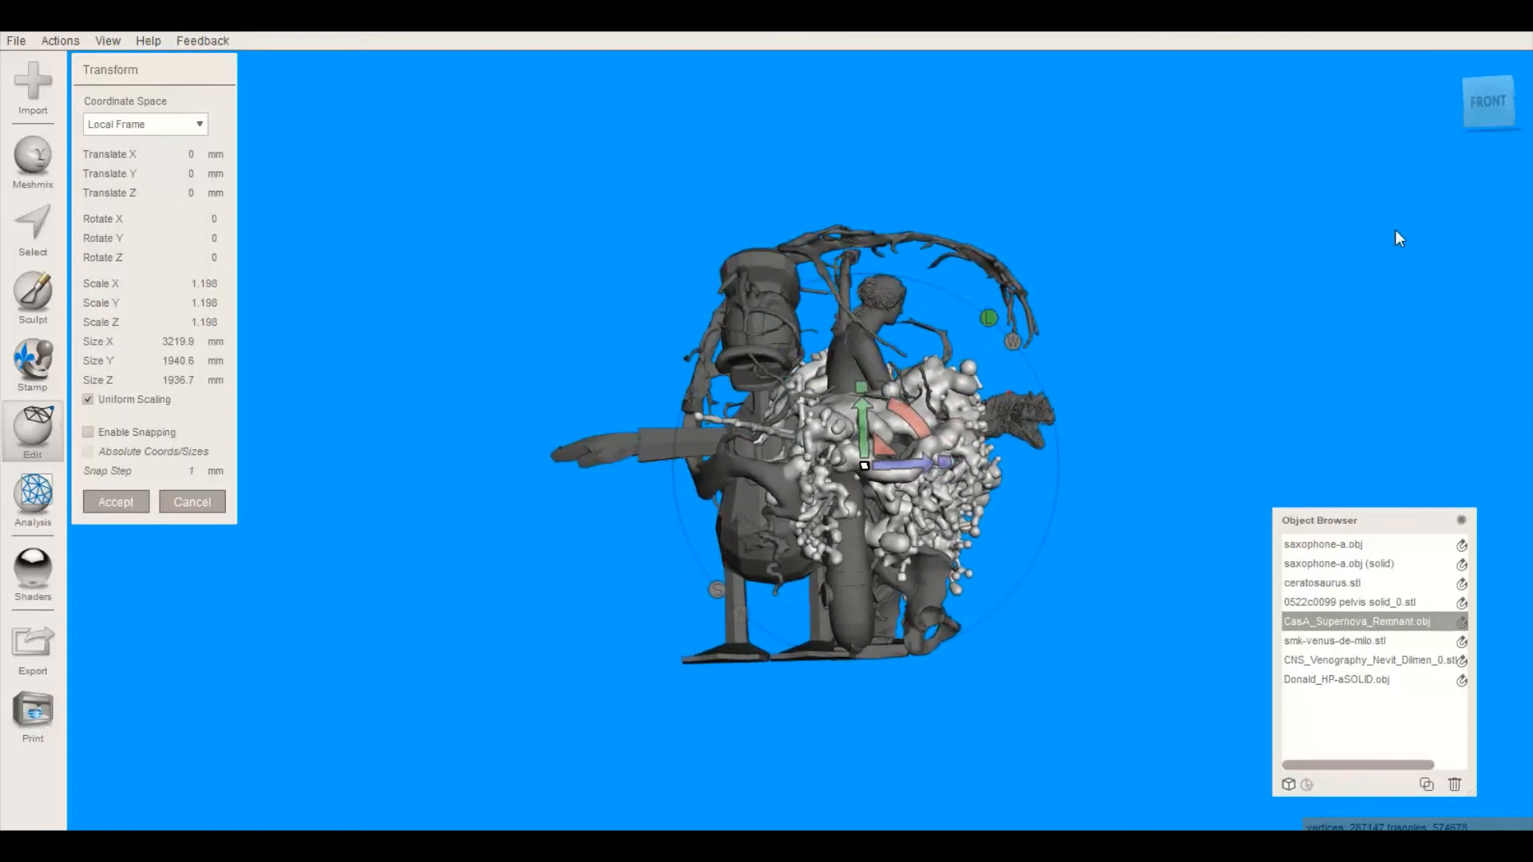
left_click(1487, 104)
scroll(1197, 355, "up", 2)
scroll(1110, 391, "down", 2)
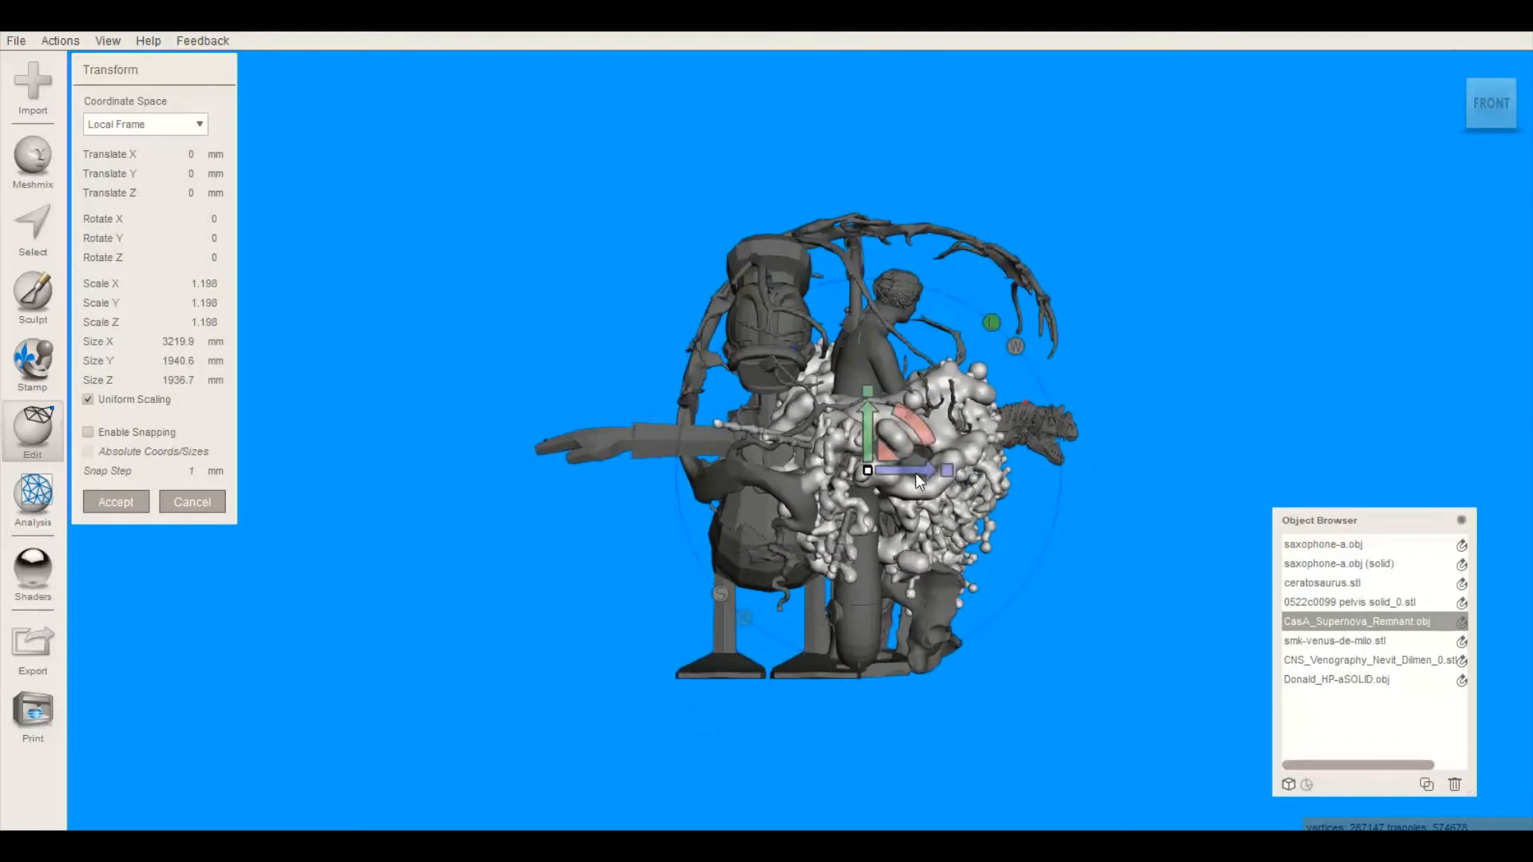
left_click_drag(912, 468, 881, 472)
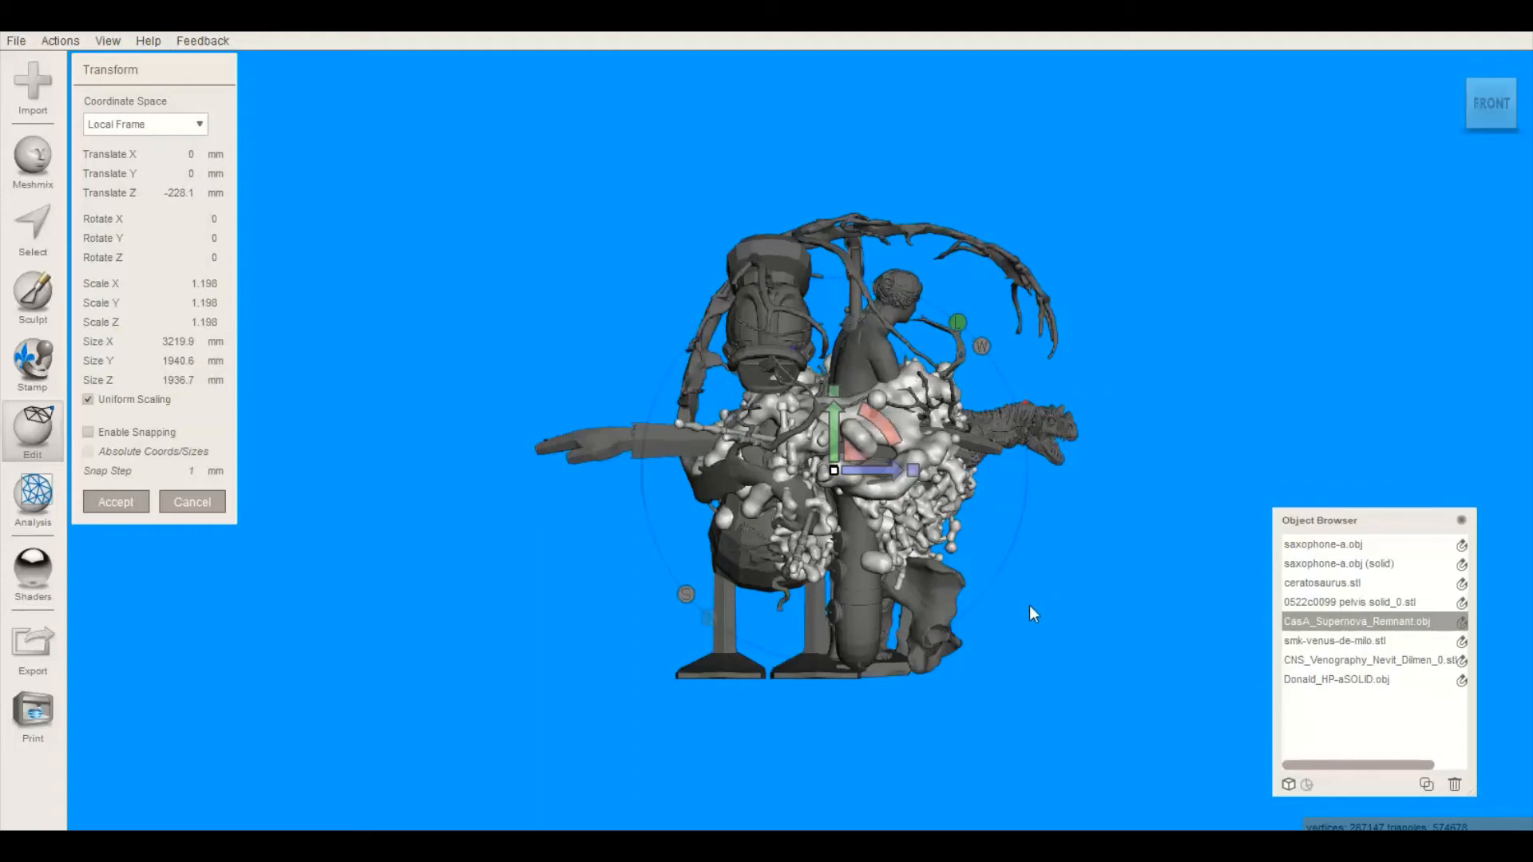
Enlarge the supernova remnant to a uniform scale of about 1.296, then reduce it to about 1.226
right_click_drag(1028, 606, 876, 481)
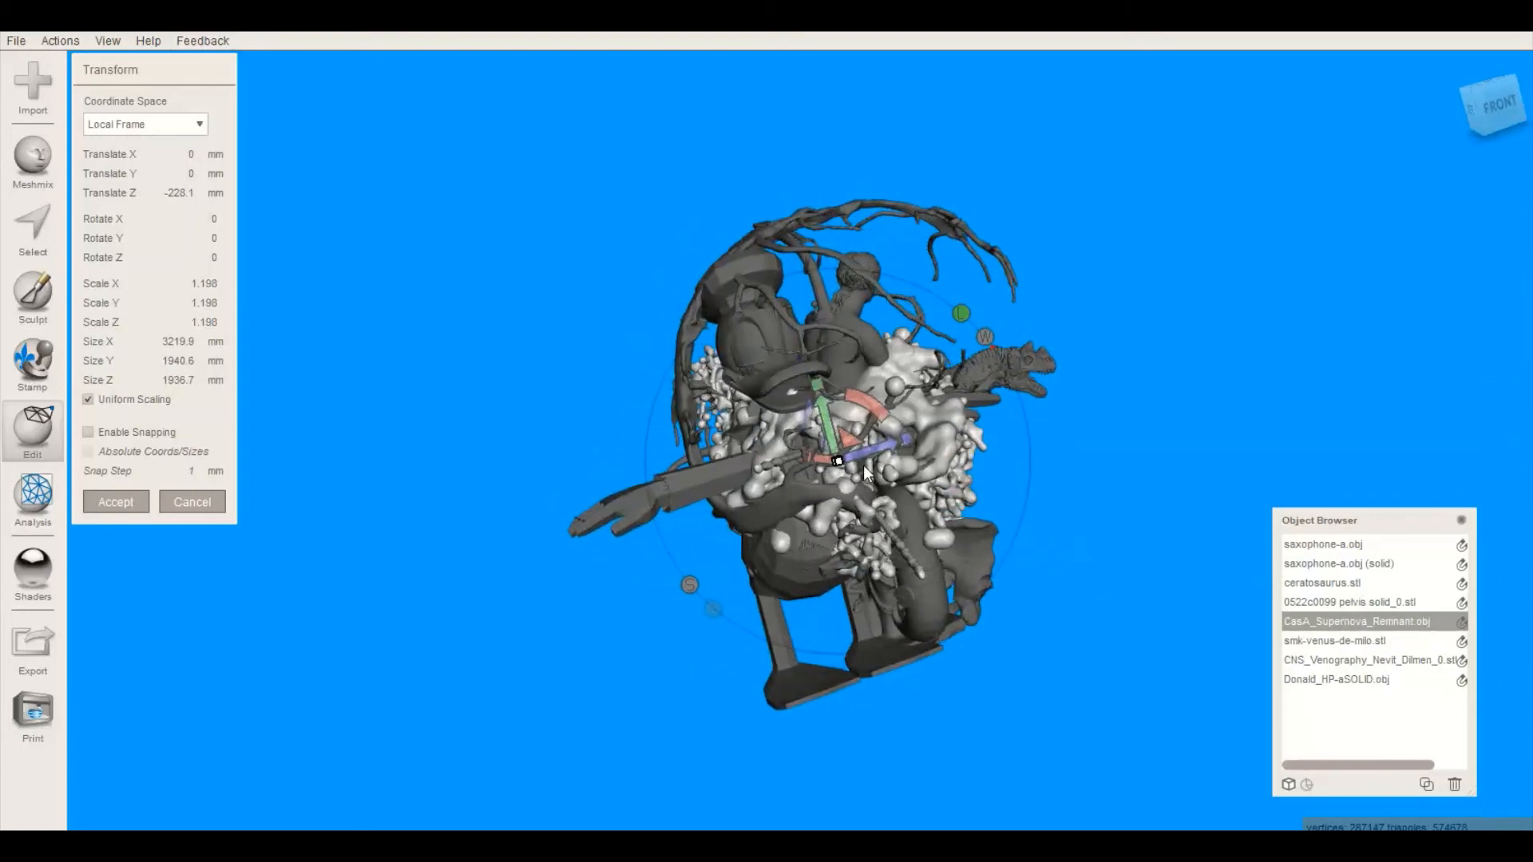
left_click_drag(836, 458, 855, 438)
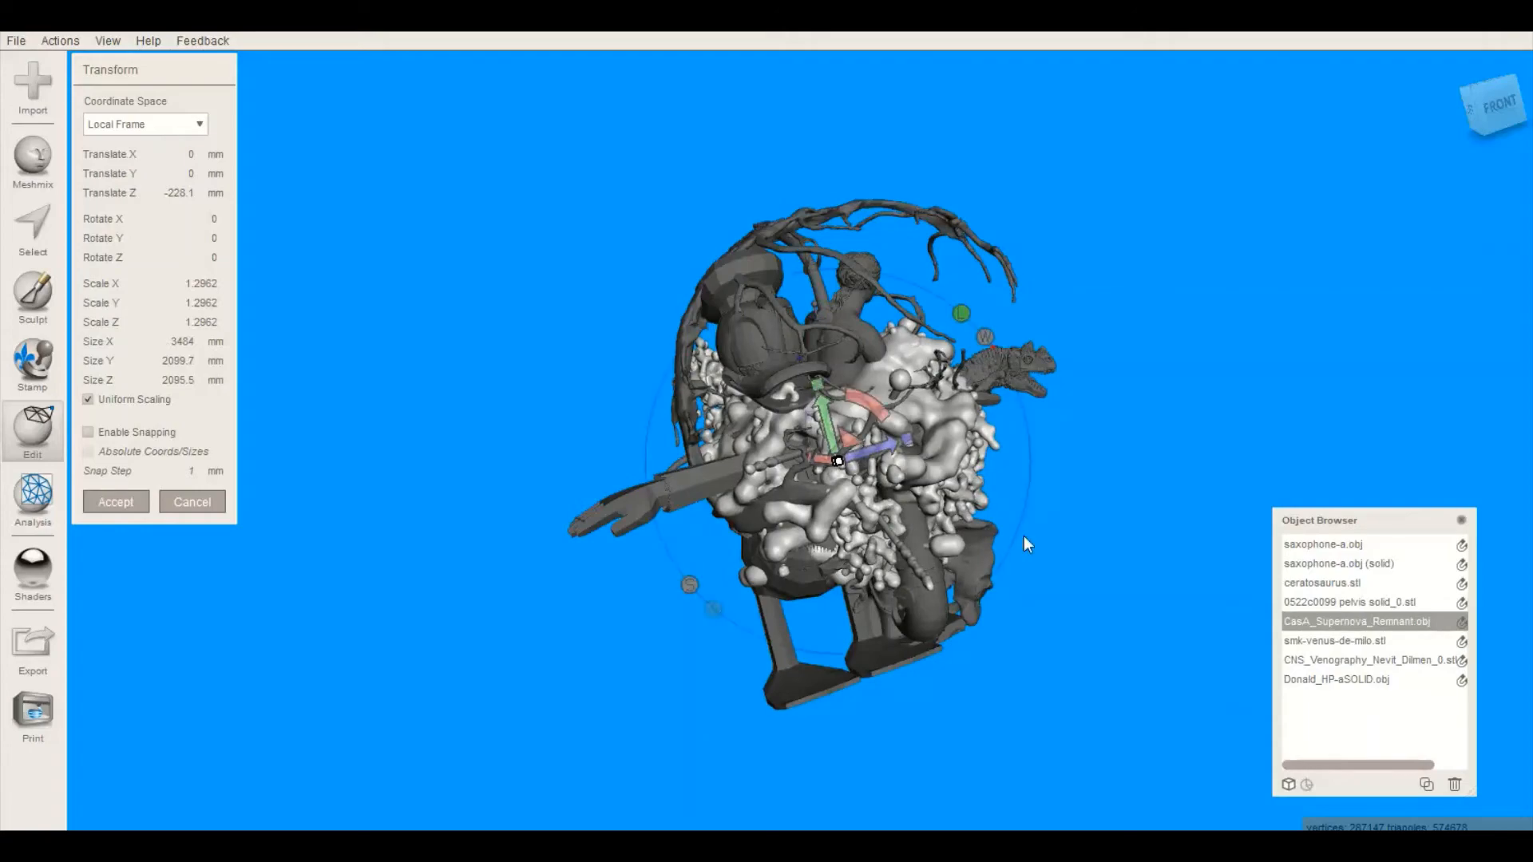
right_click_drag(1024, 535, 613, 634)
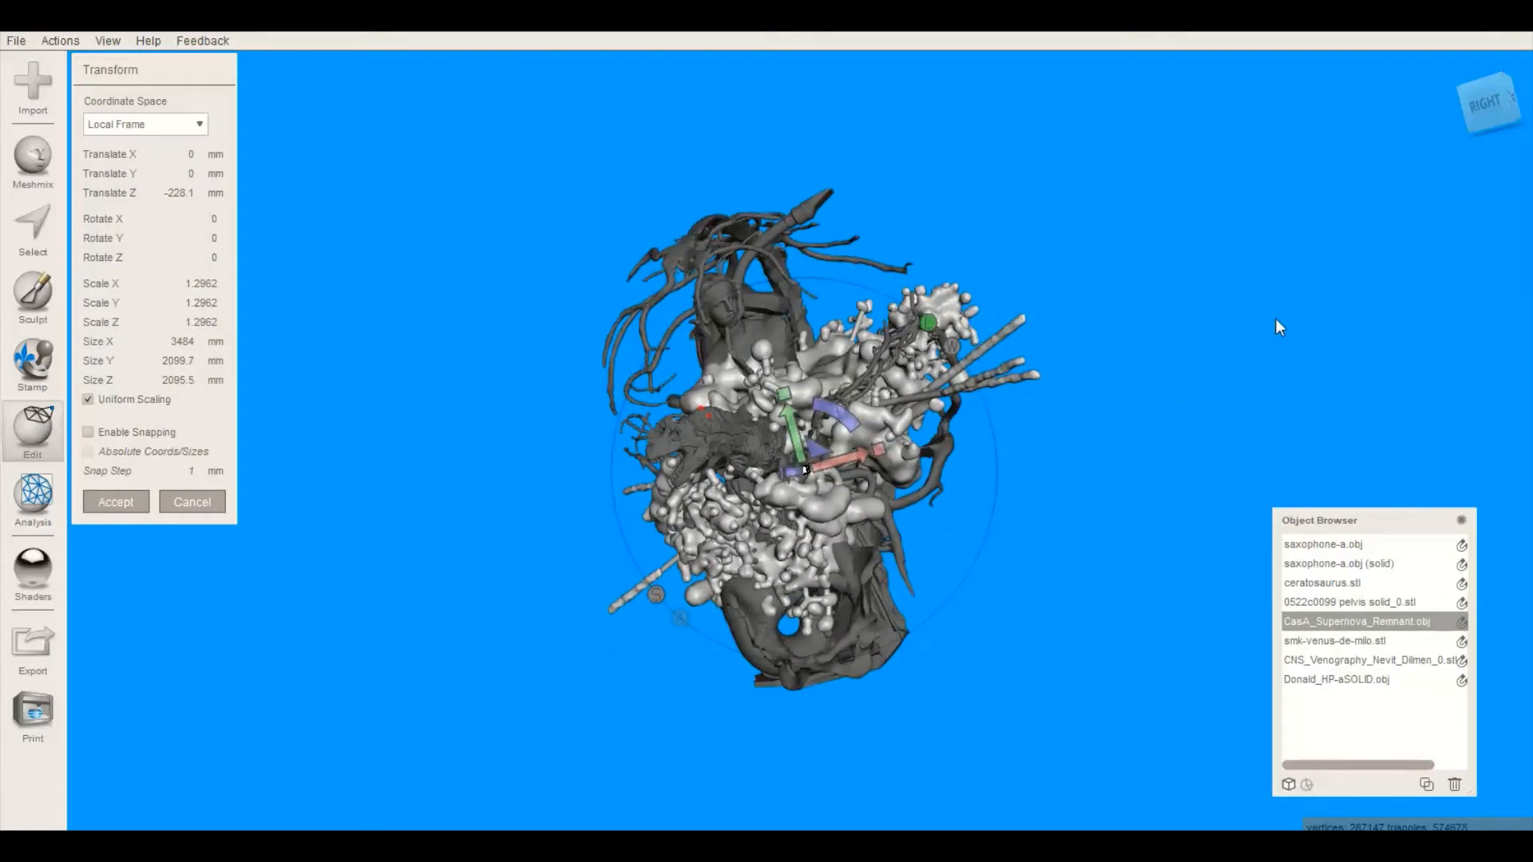
right_click_drag(1060, 417, 1125, 520)
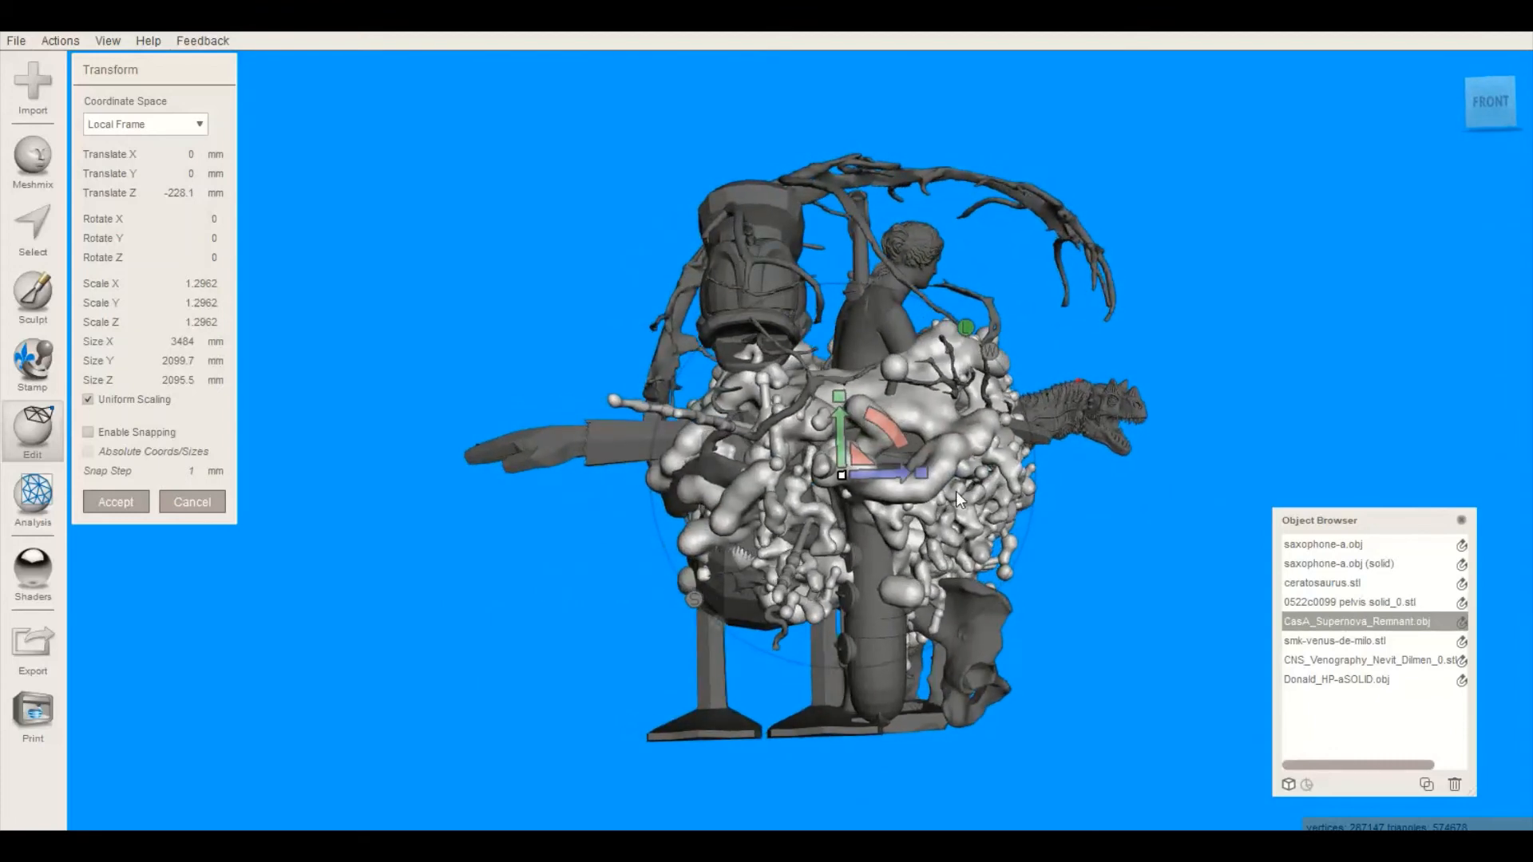
right_click_drag(958, 499, 845, 519)
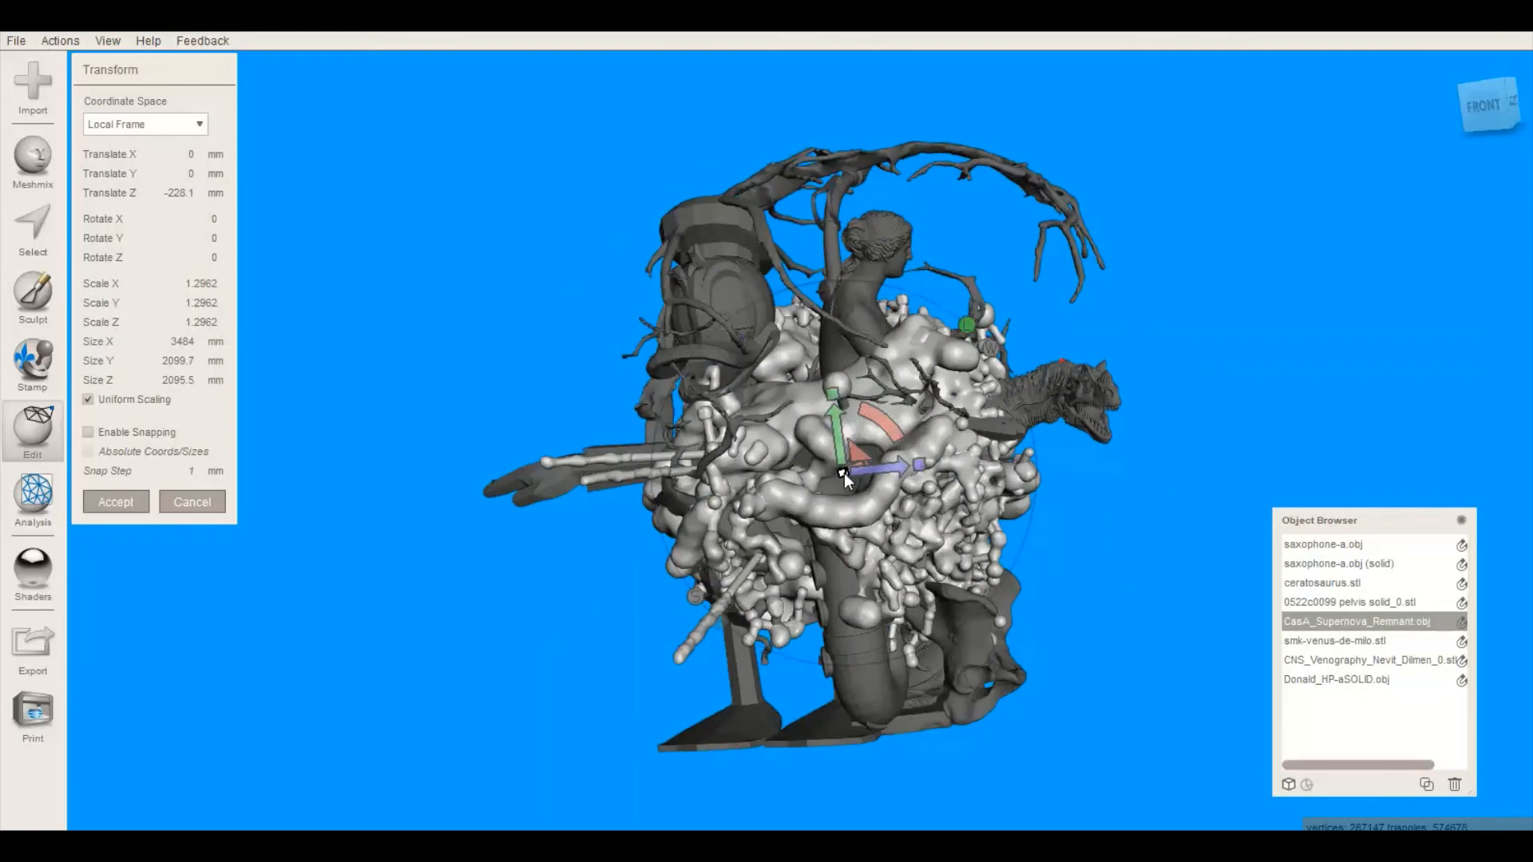
left_click_drag(845, 471, 832, 486)
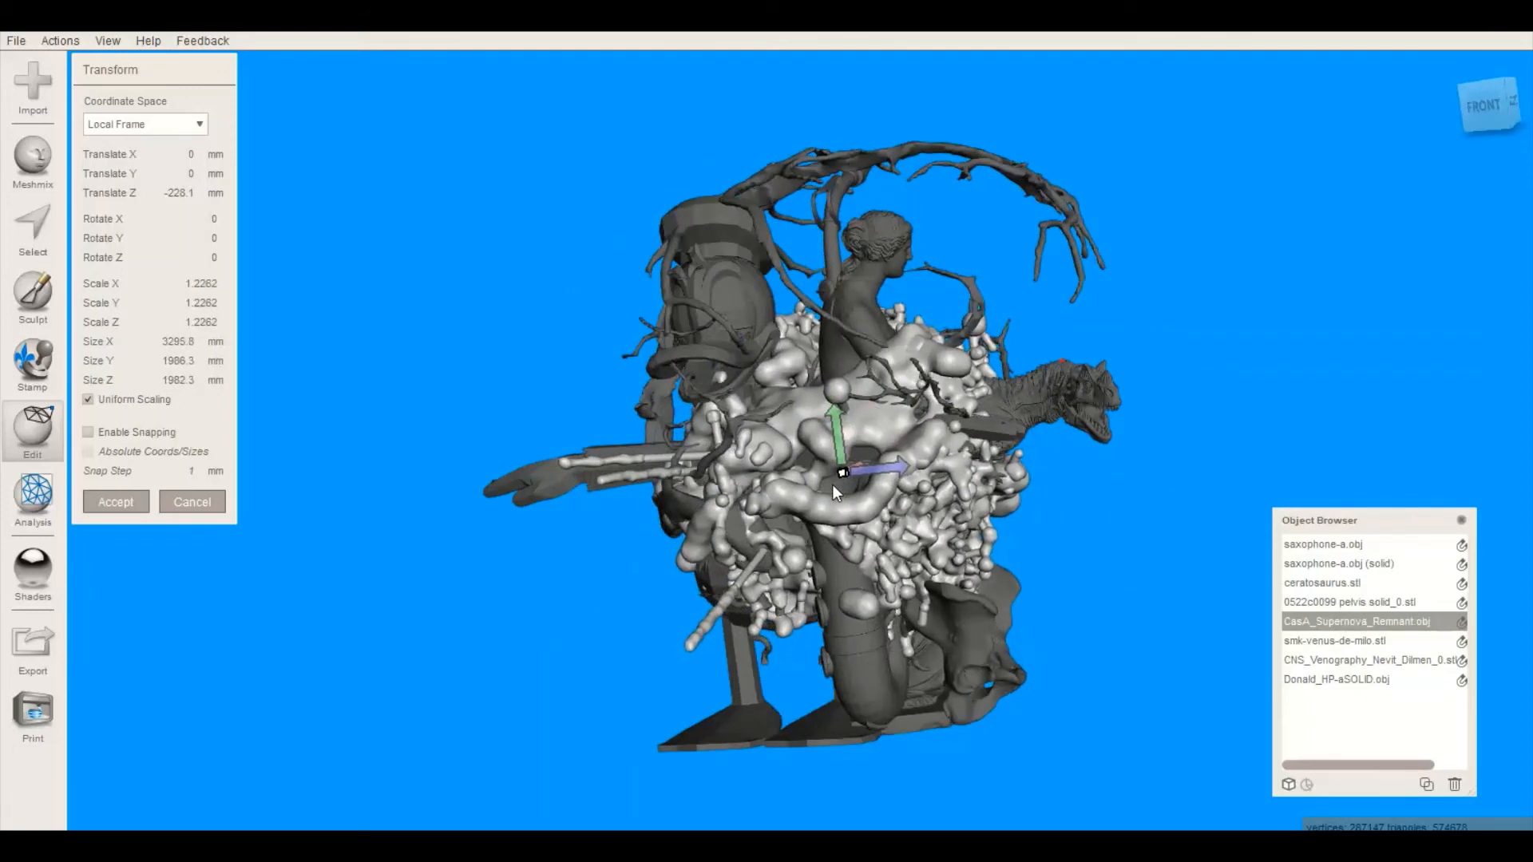
Move the supernova remnant along Z to a translation of about -251.9 mm
right_click_drag(1052, 569, 715, 550)
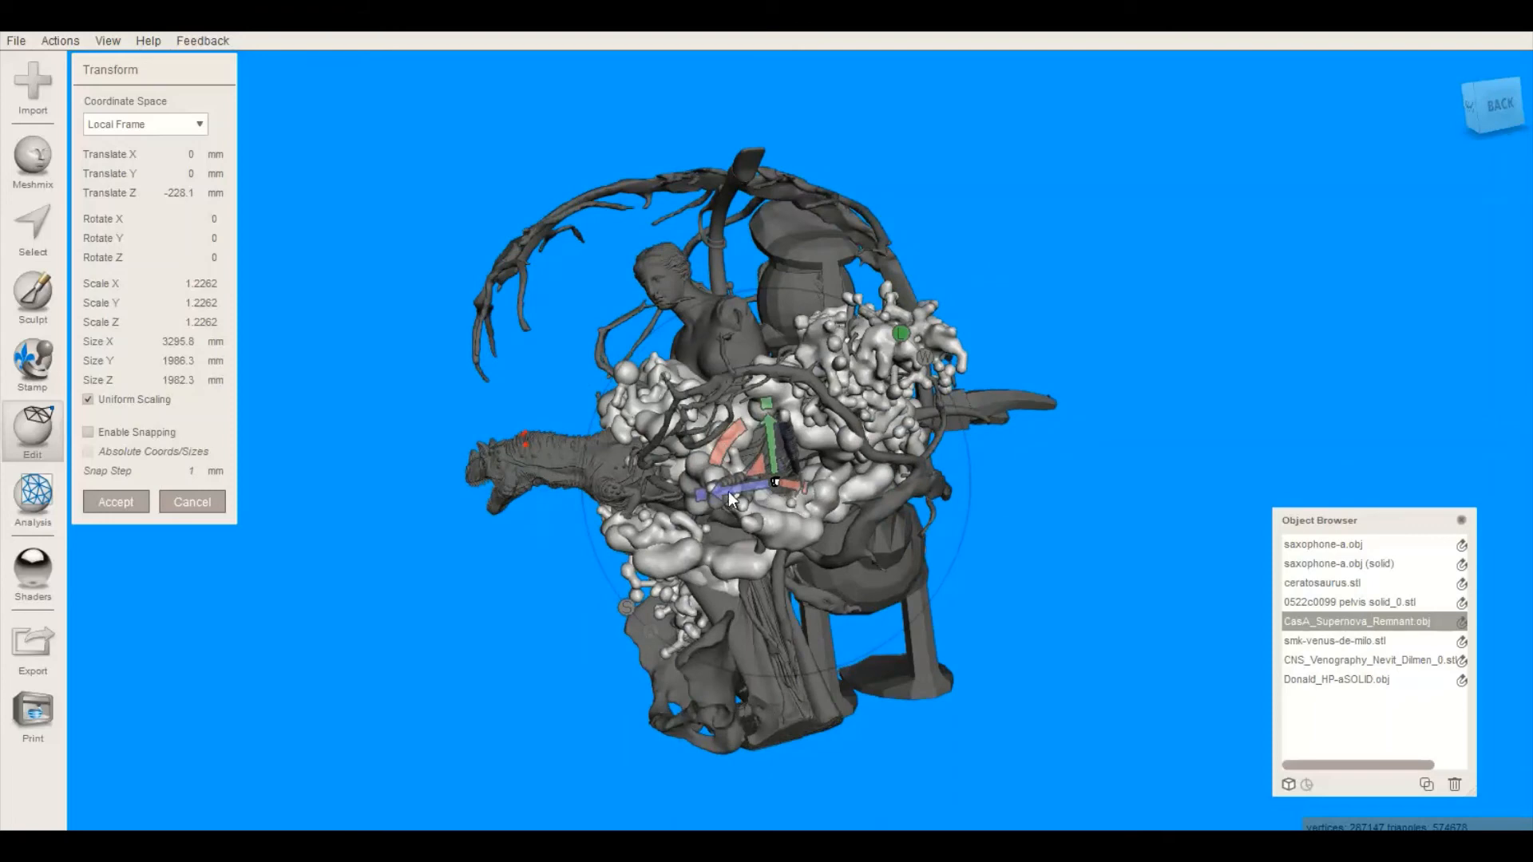
left_click_drag(718, 495, 722, 491)
right_click_drag(461, 571, 741, 532)
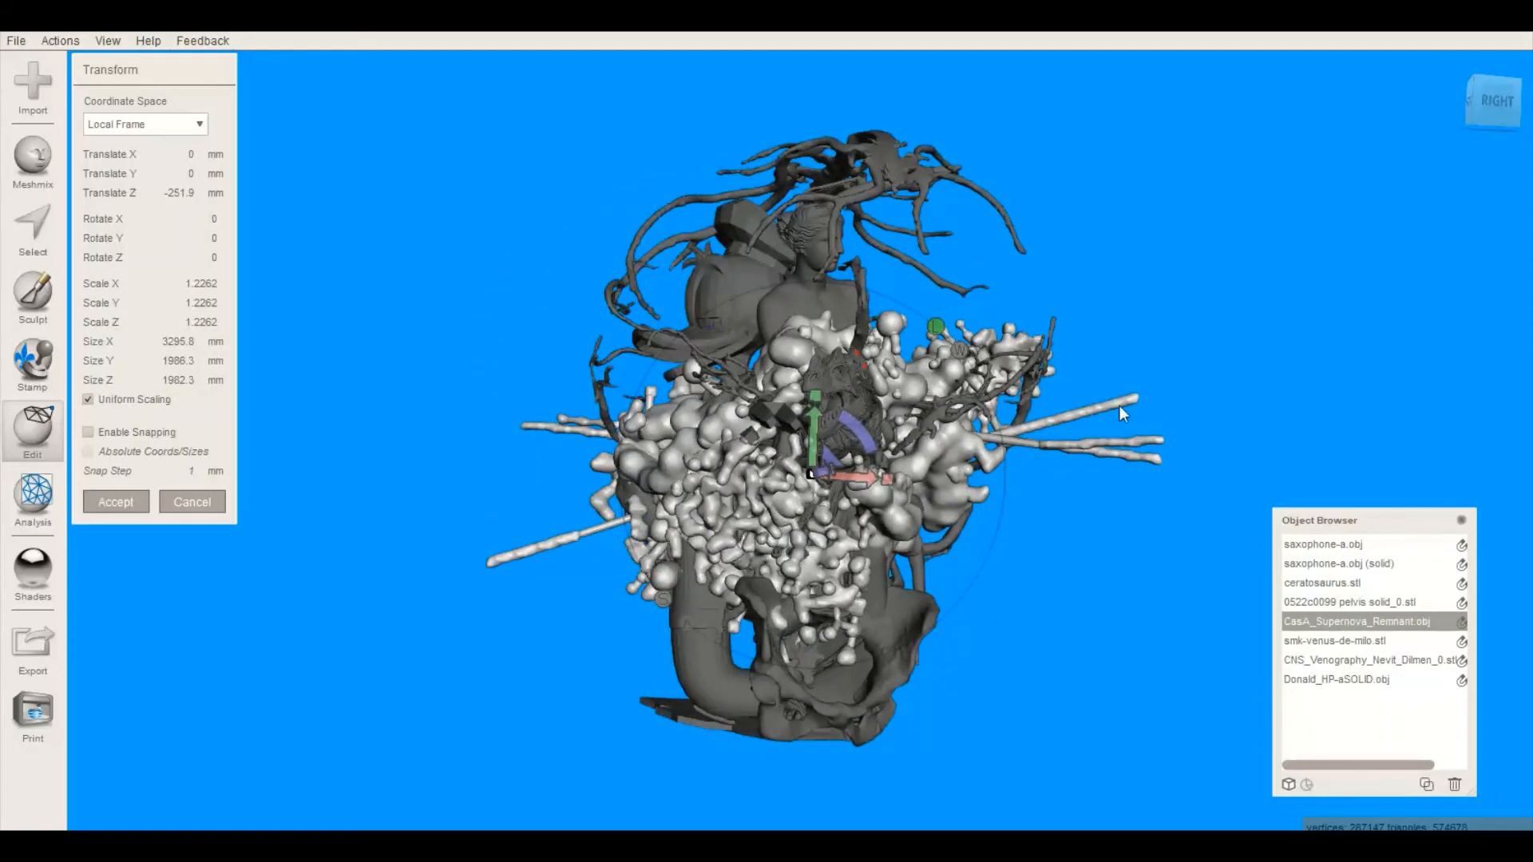
Check the supernova remnant against the other meshes and increase its uniform scale to about 1.268
right_click_drag(1245, 346, 1355, 349)
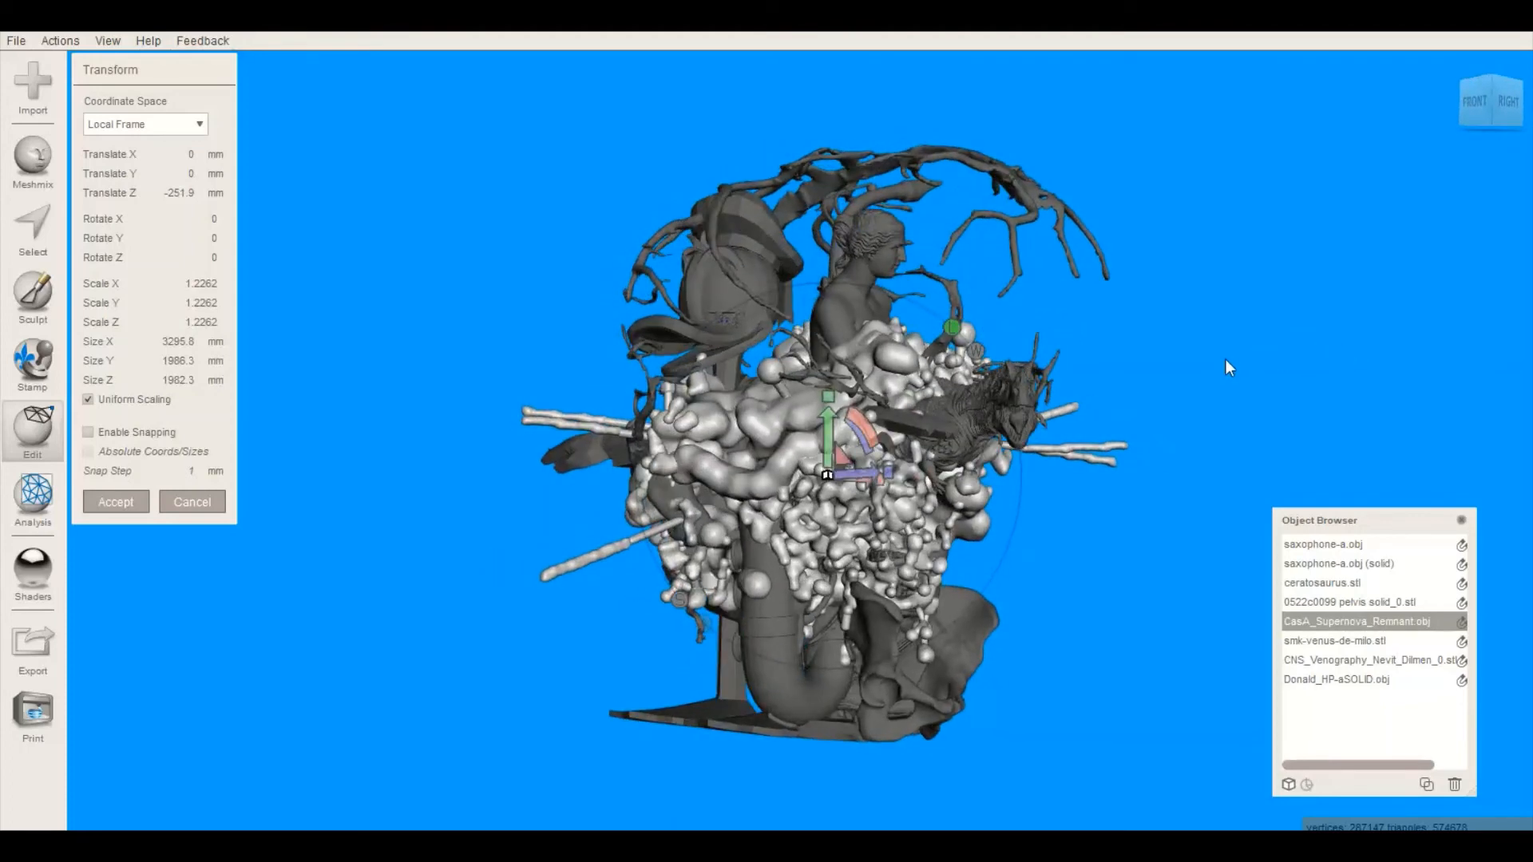
right_click_drag(1225, 362, 1386, 318)
left_click(1495, 107)
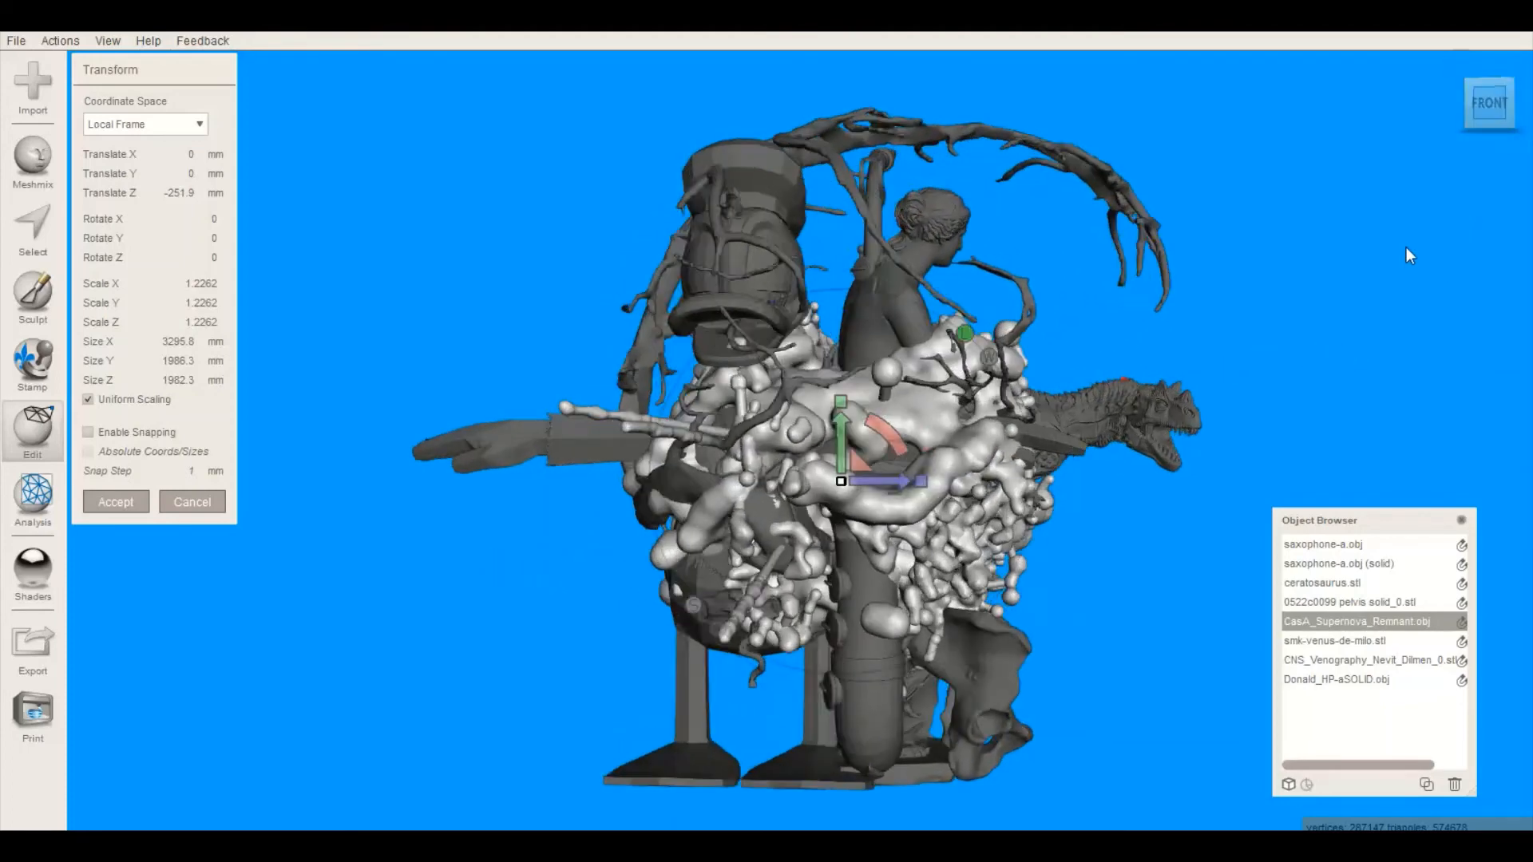
scroll(1402, 251, "down", 1)
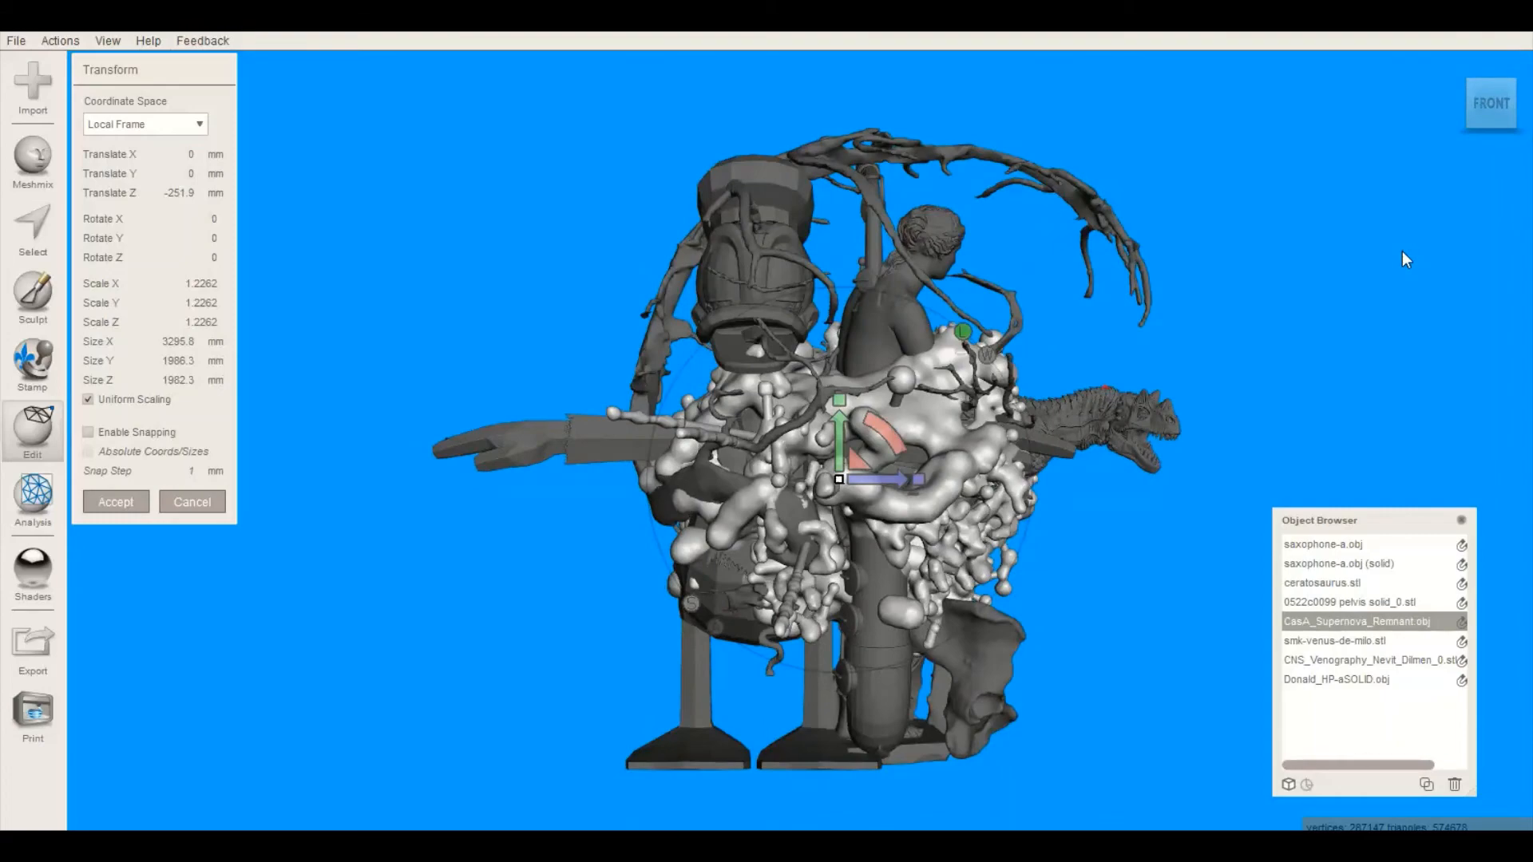
right_click_drag(1402, 251, 1238, 321)
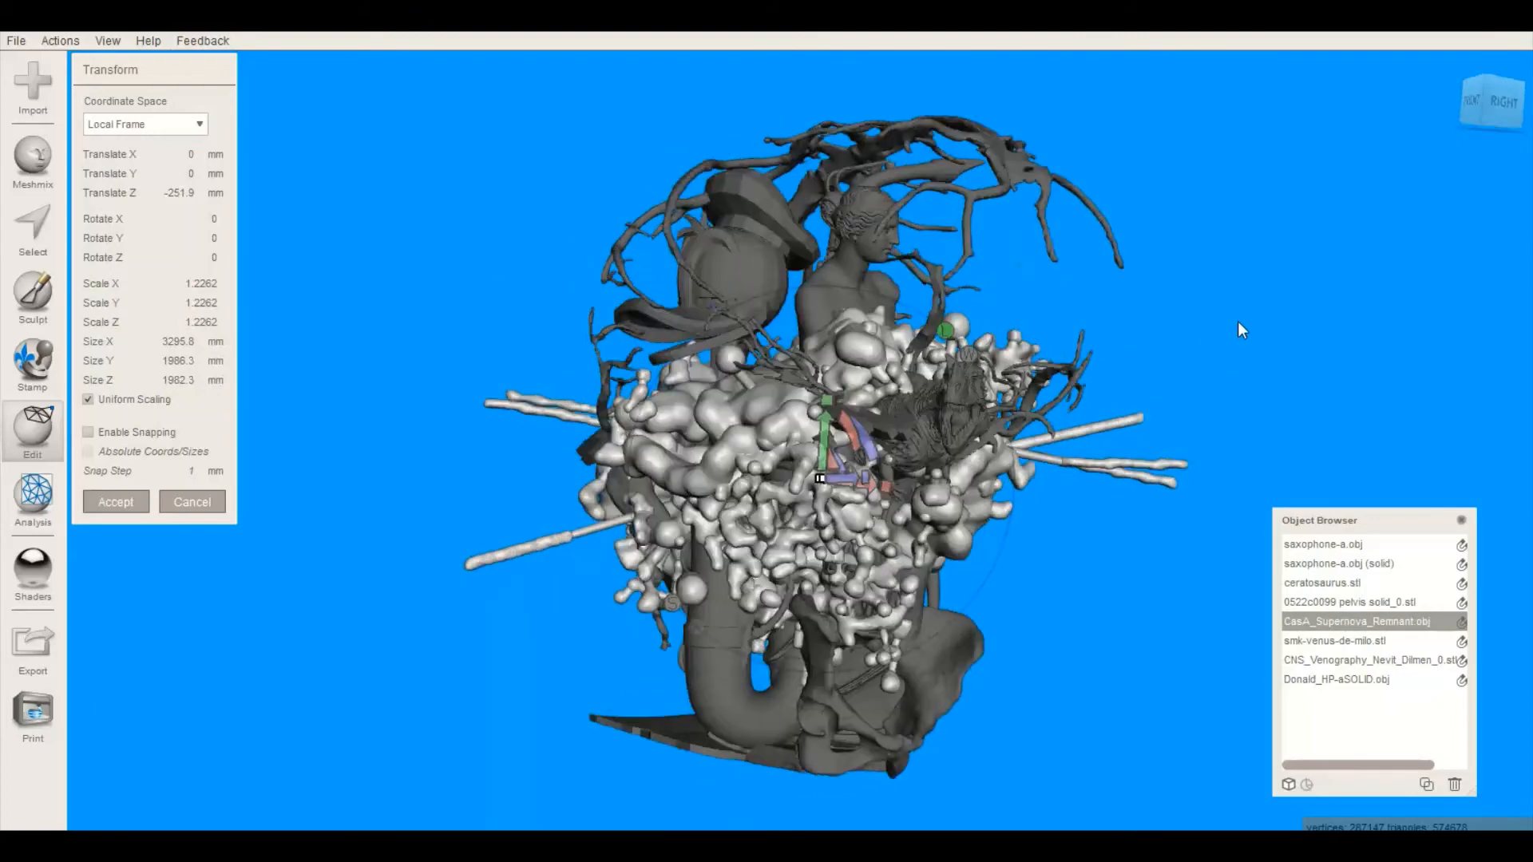
right_click_drag(418, 474, 575, 487)
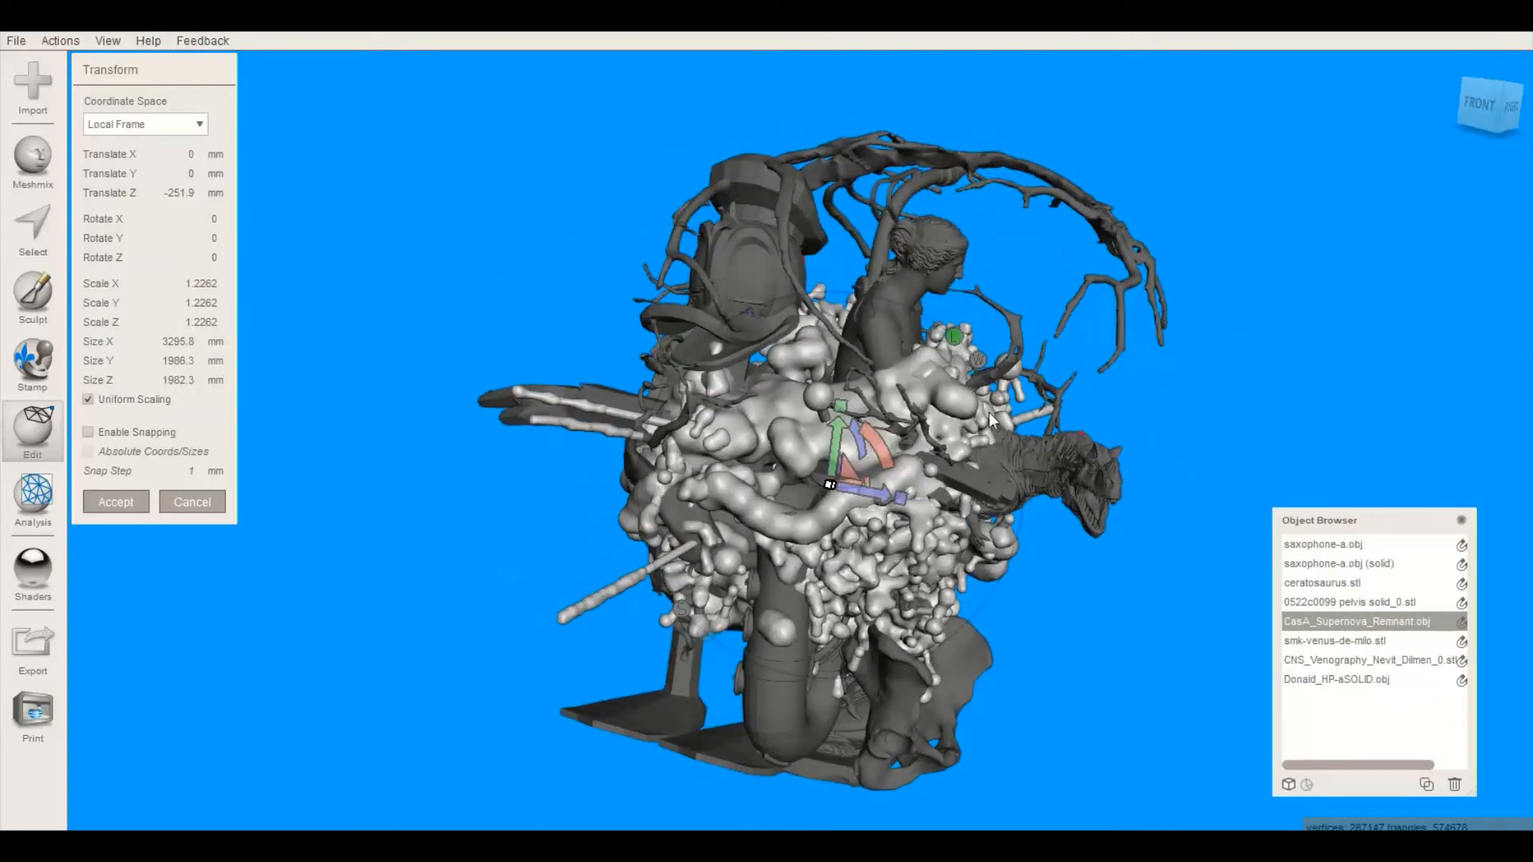
left_click(1479, 105)
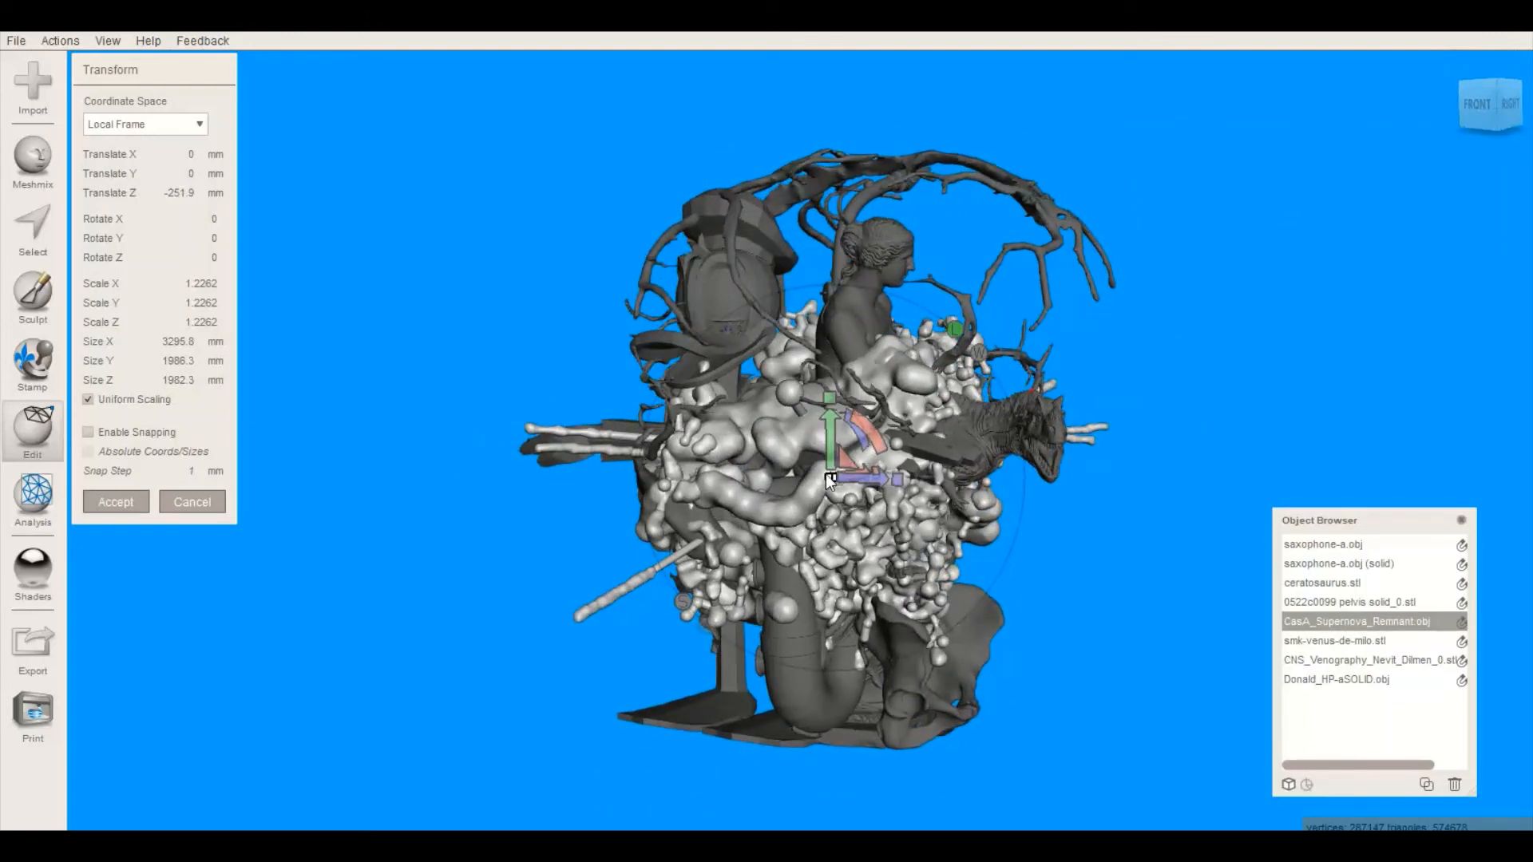
left_click_drag(829, 476, 835, 466)
Lower the supernova remnant to a Y translation of about -41.4 mm
right_click_drag(851, 520, 587, 568)
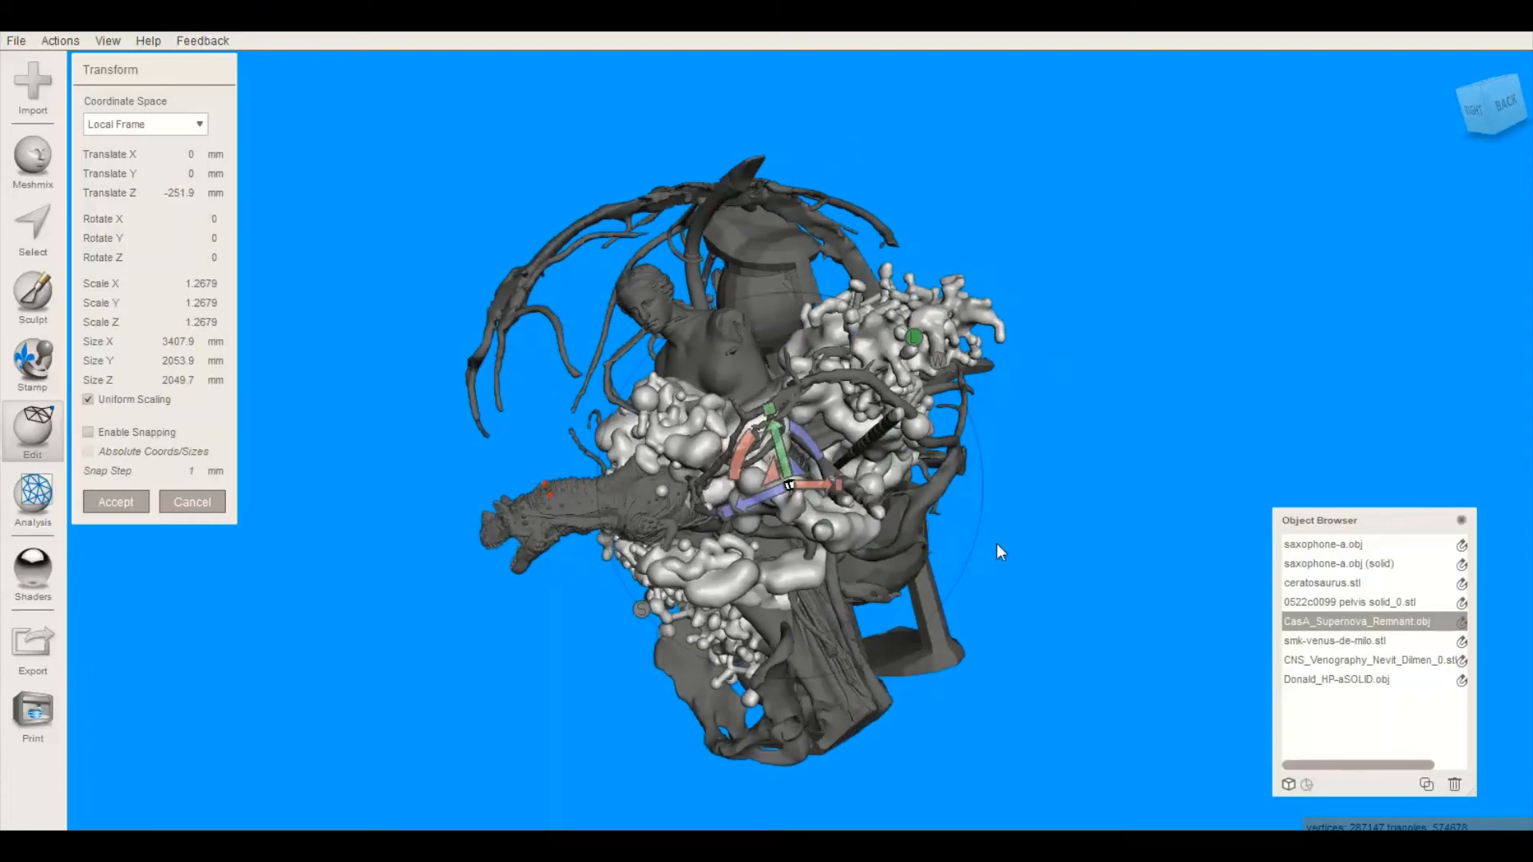
right_click_drag(997, 544, 1055, 504)
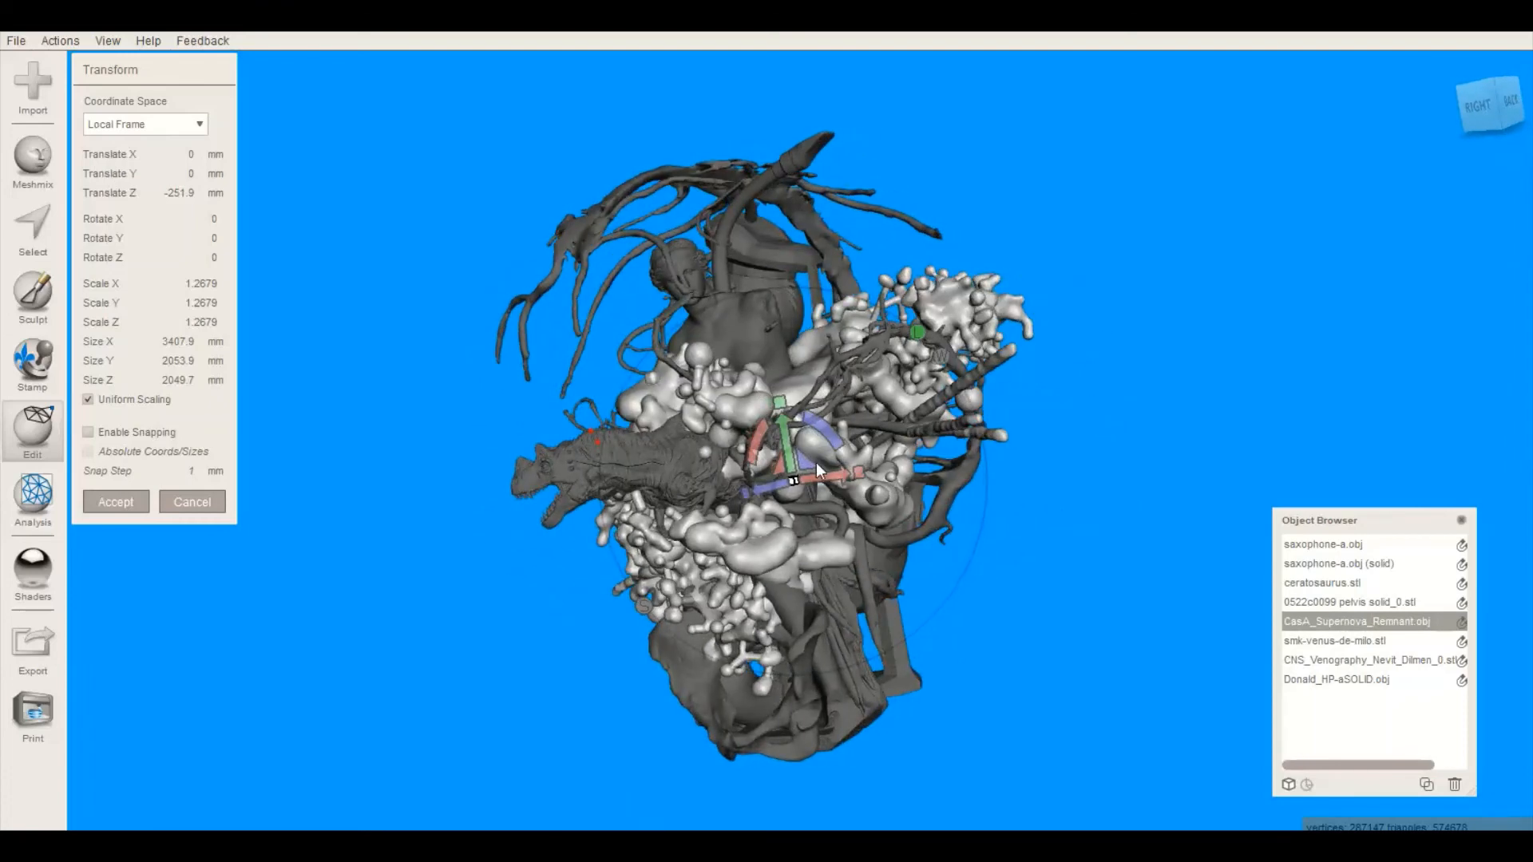
left_click_drag(786, 435, 792, 467)
right_click_drag(945, 539, 901, 555)
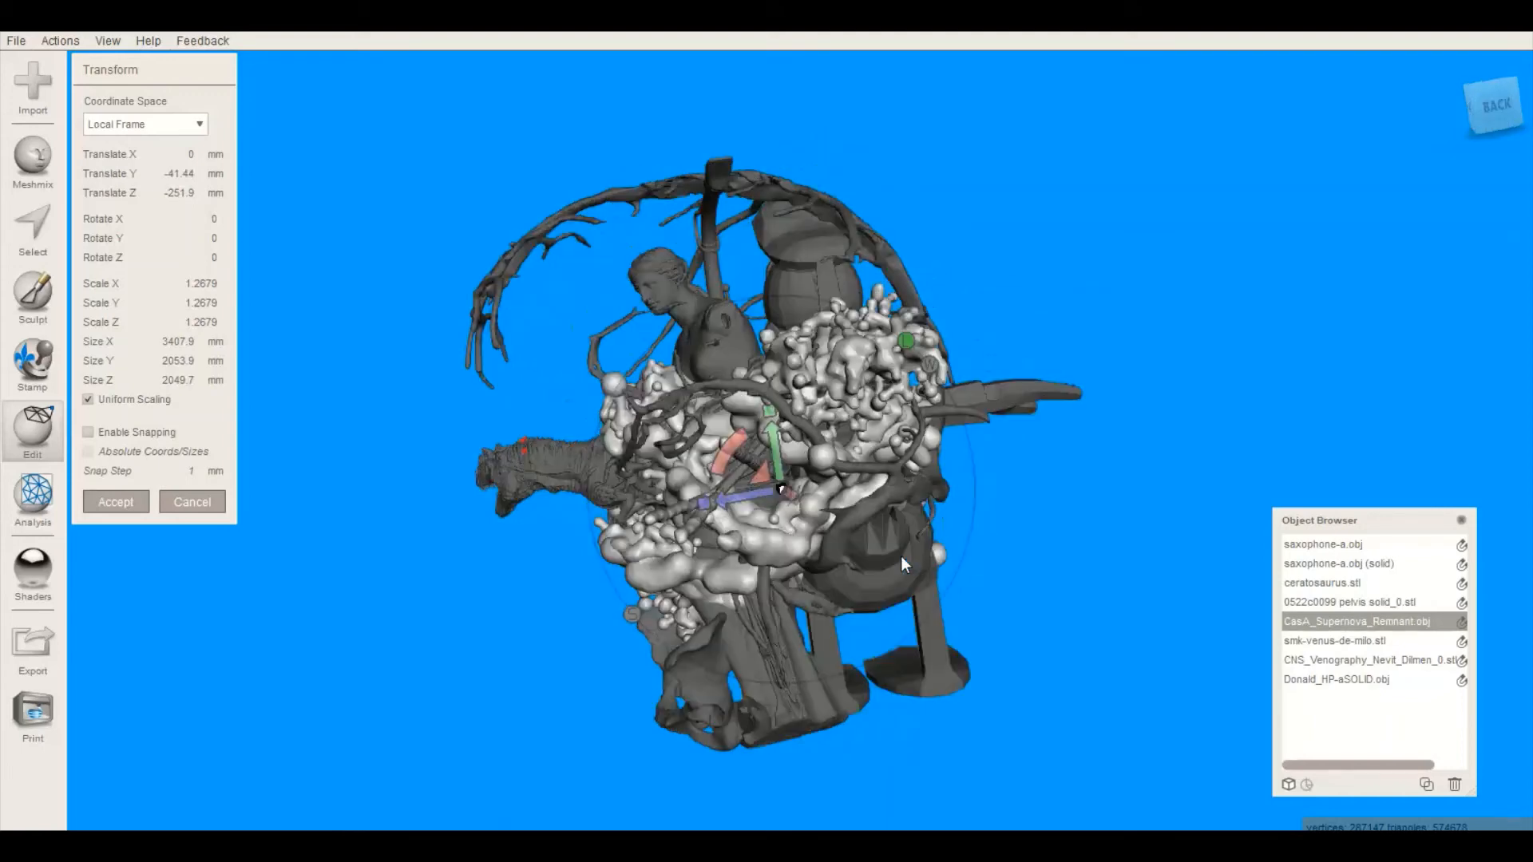
Shift the supernova remnant to a Z translation of about -337.2 mm and check its placement from all sides
right_click_drag(1028, 543, 1198, 543)
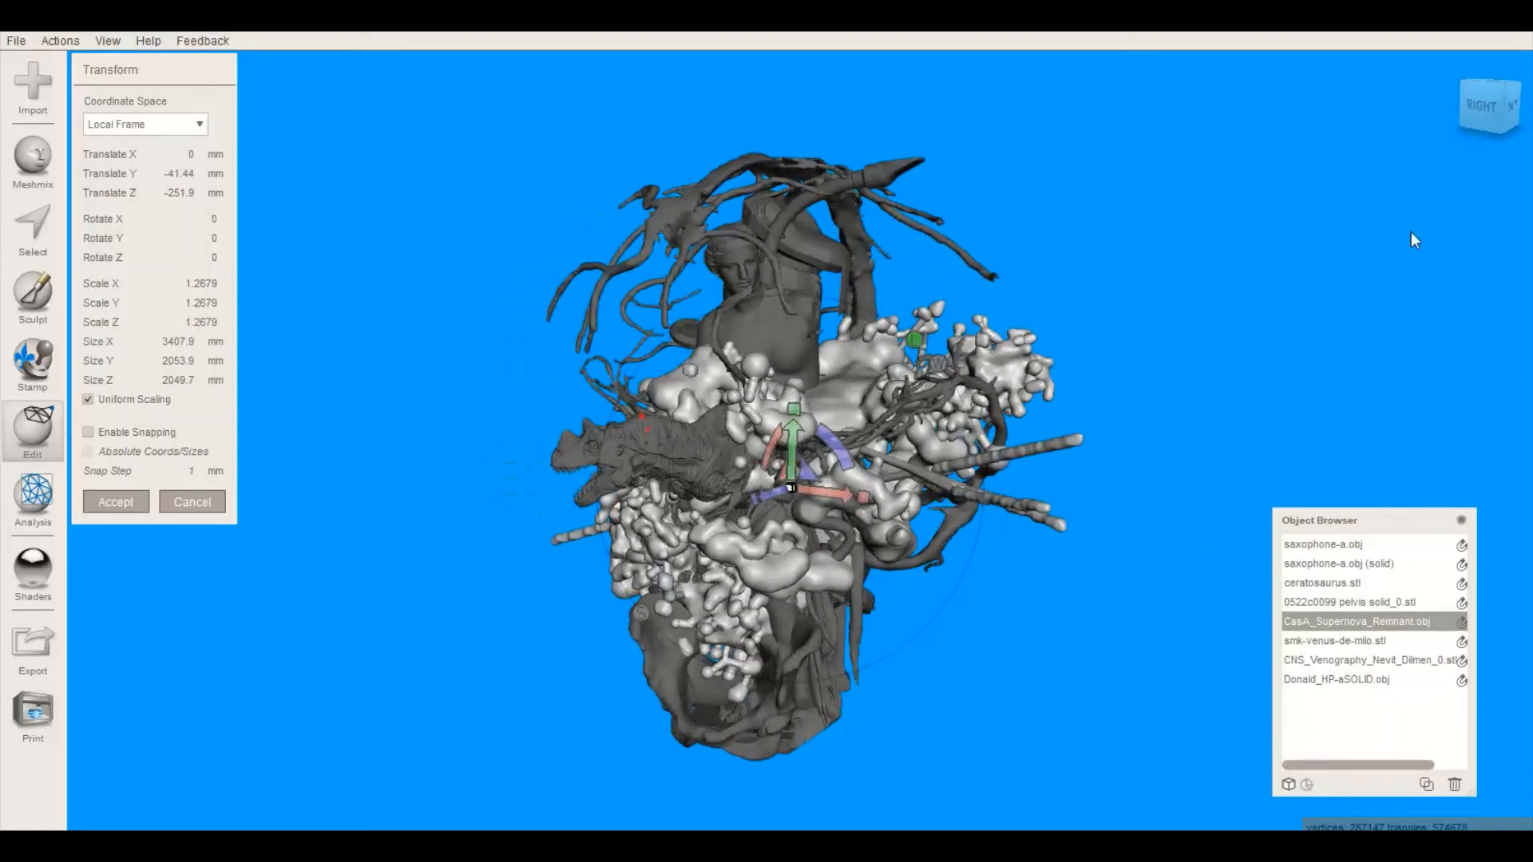
left_click(1485, 108)
right_click_drag(1309, 305, 1246, 336)
right_click_drag(426, 445, 639, 504)
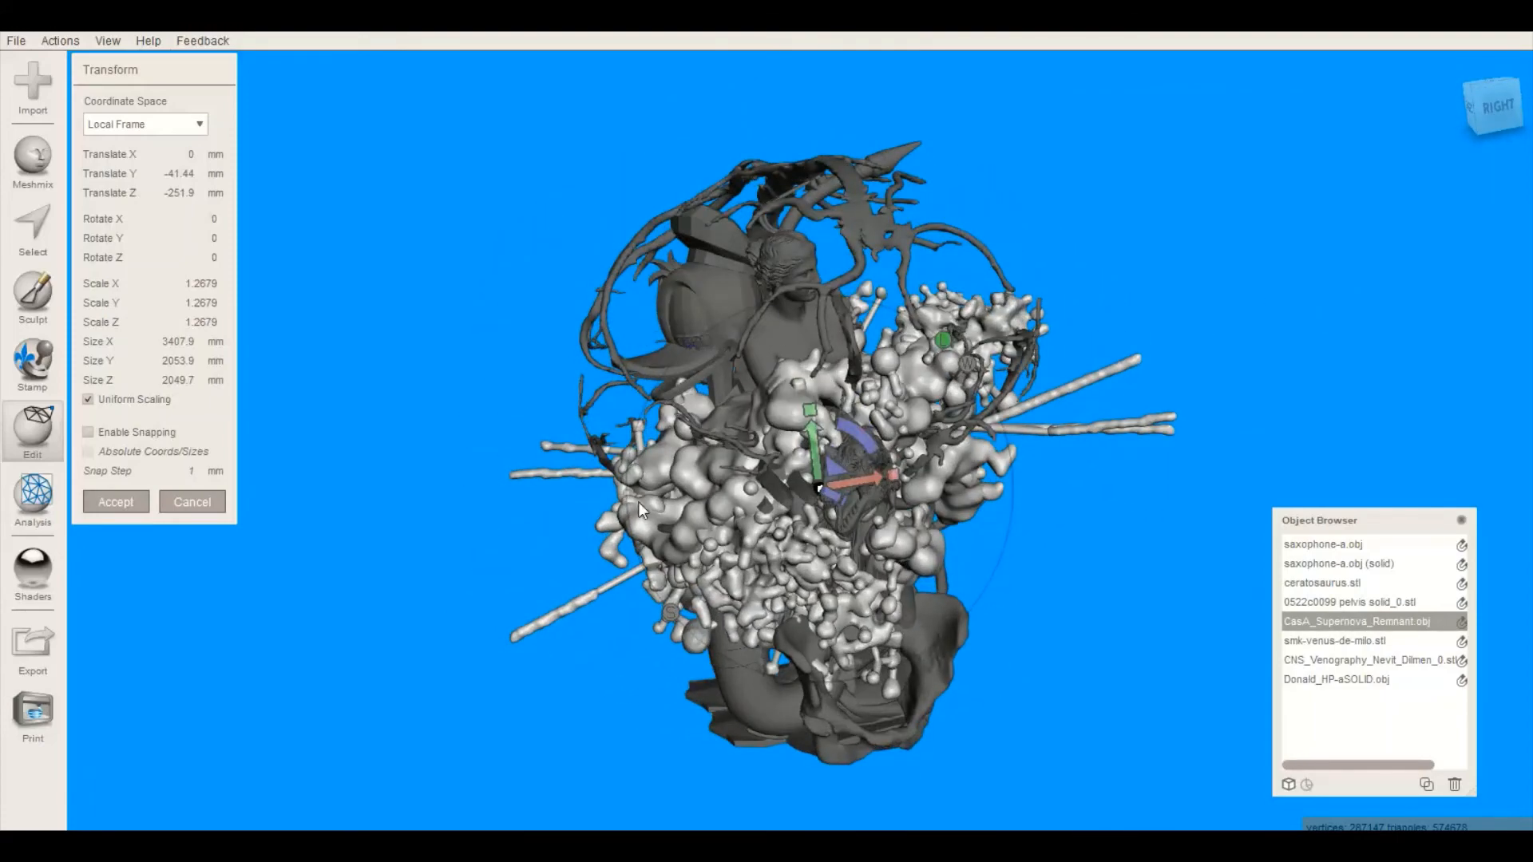
right_click_drag(1070, 549, 1273, 349)
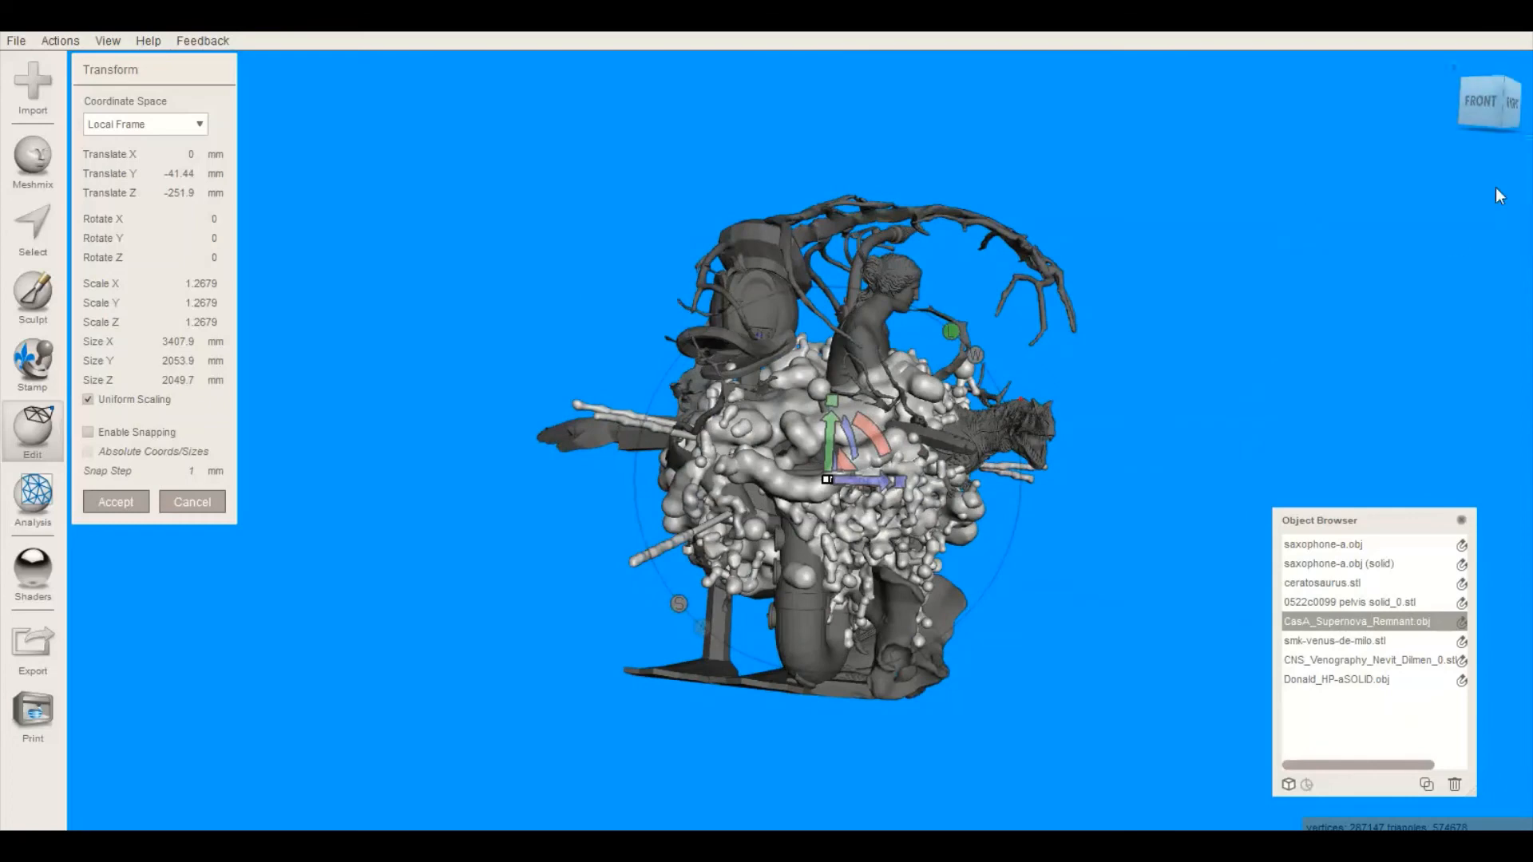
left_click(1472, 97)
scroll(1402, 304, "down", 1)
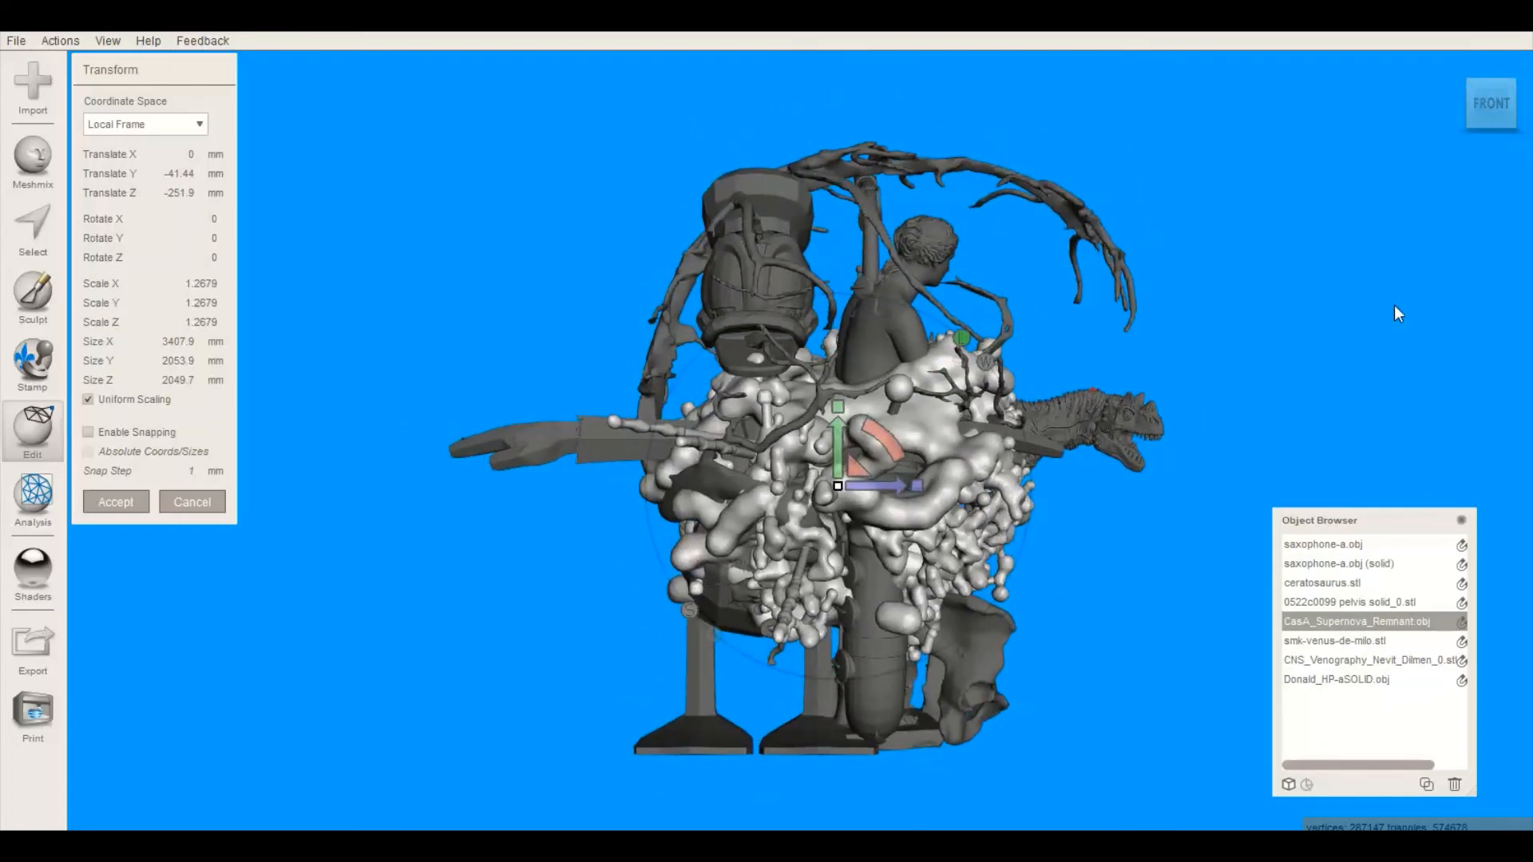
mouse_move(1353, 312)
right_mouse_down()
mouse_move(1397, 328)
mouse_move(1348, 315)
right_mouse_up()
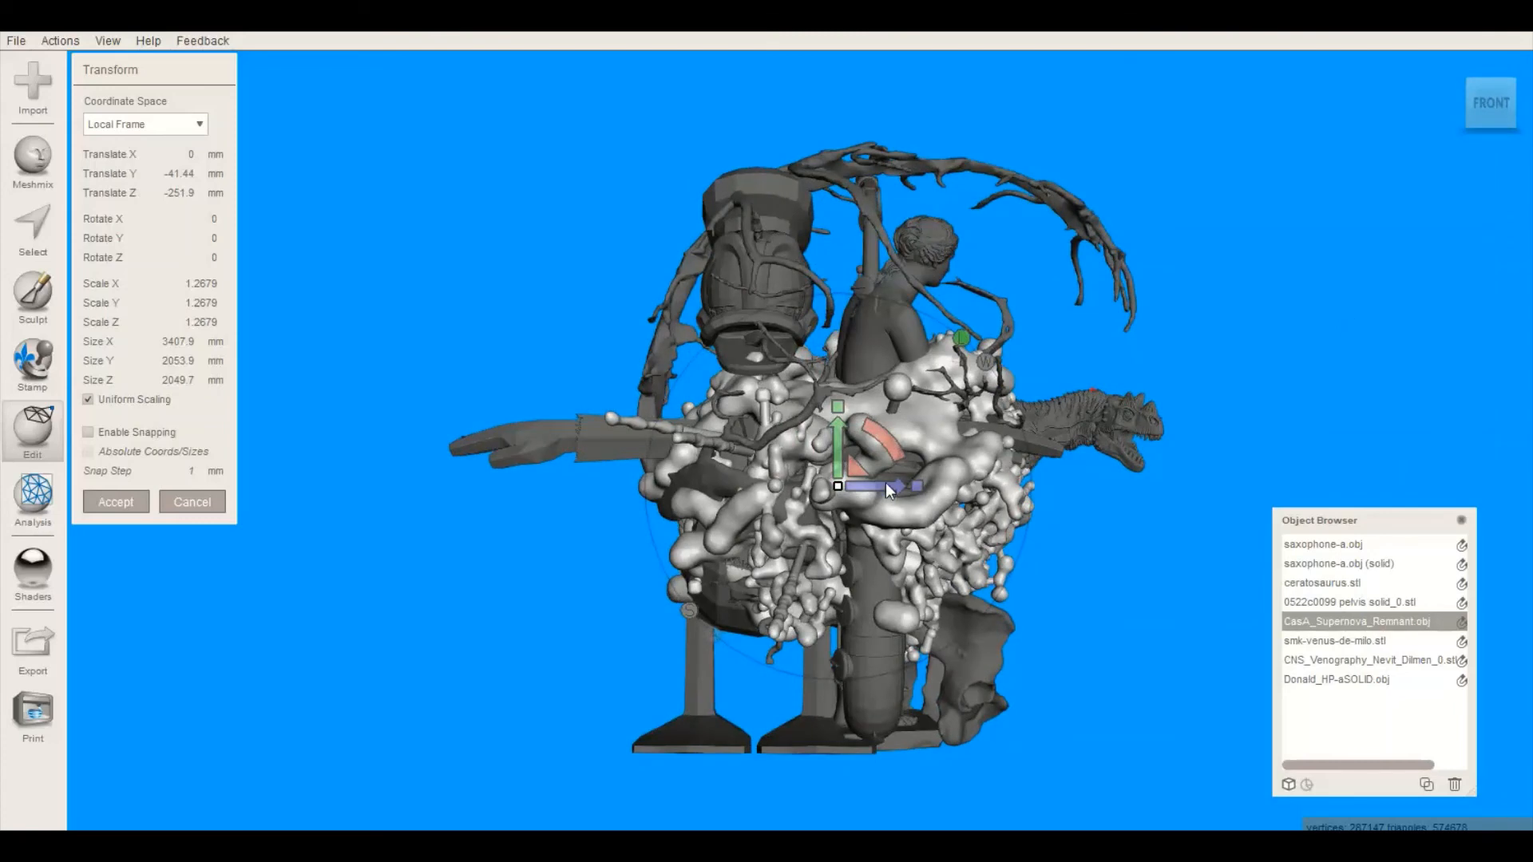
left_click_drag(885, 485, 869, 481)
right_click_drag(345, 644, 1074, 591)
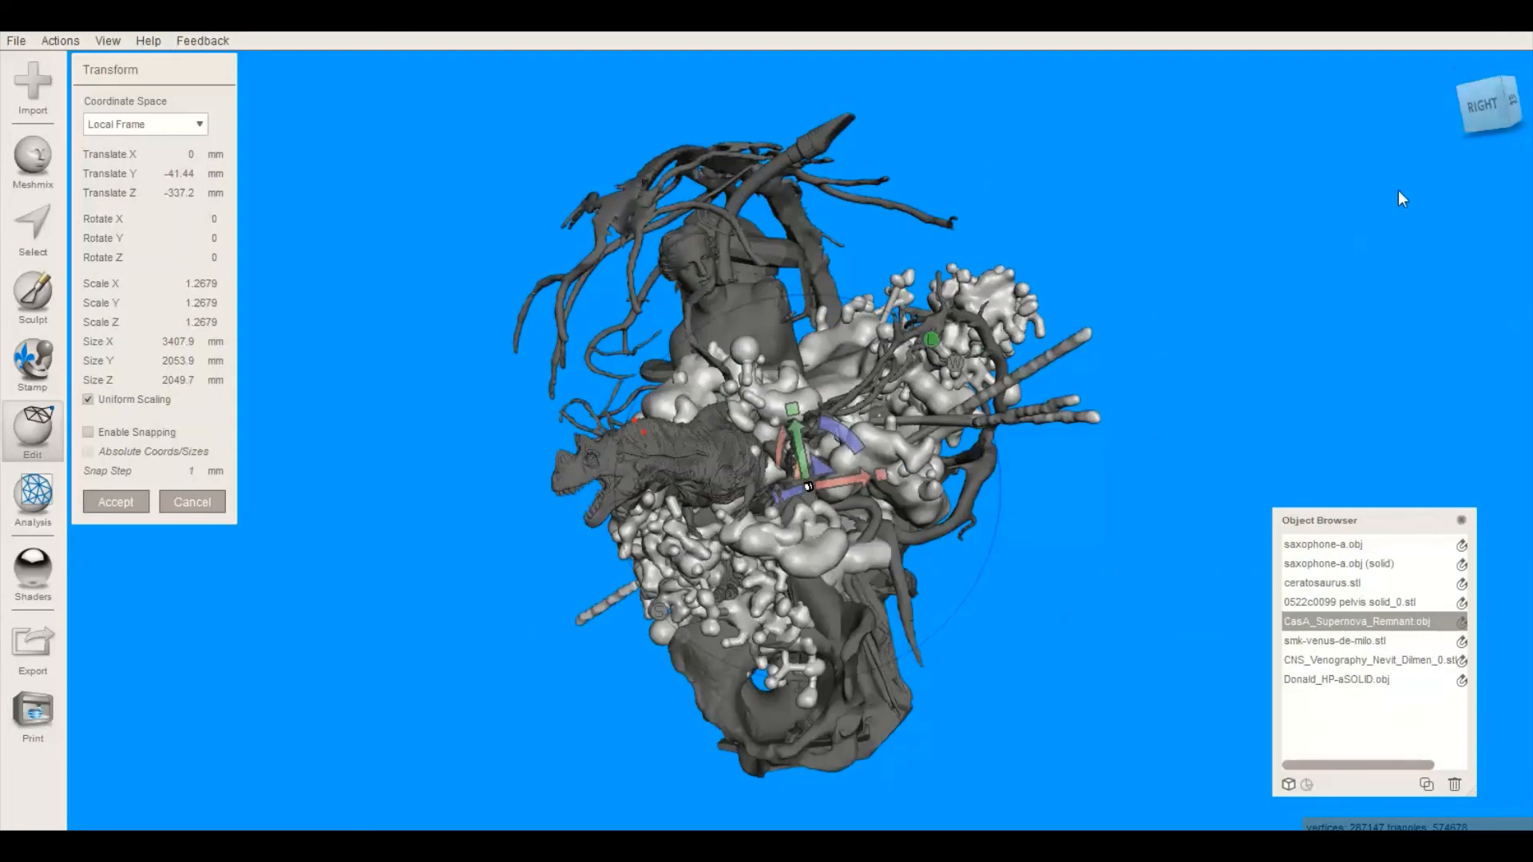
left_click(1476, 103)
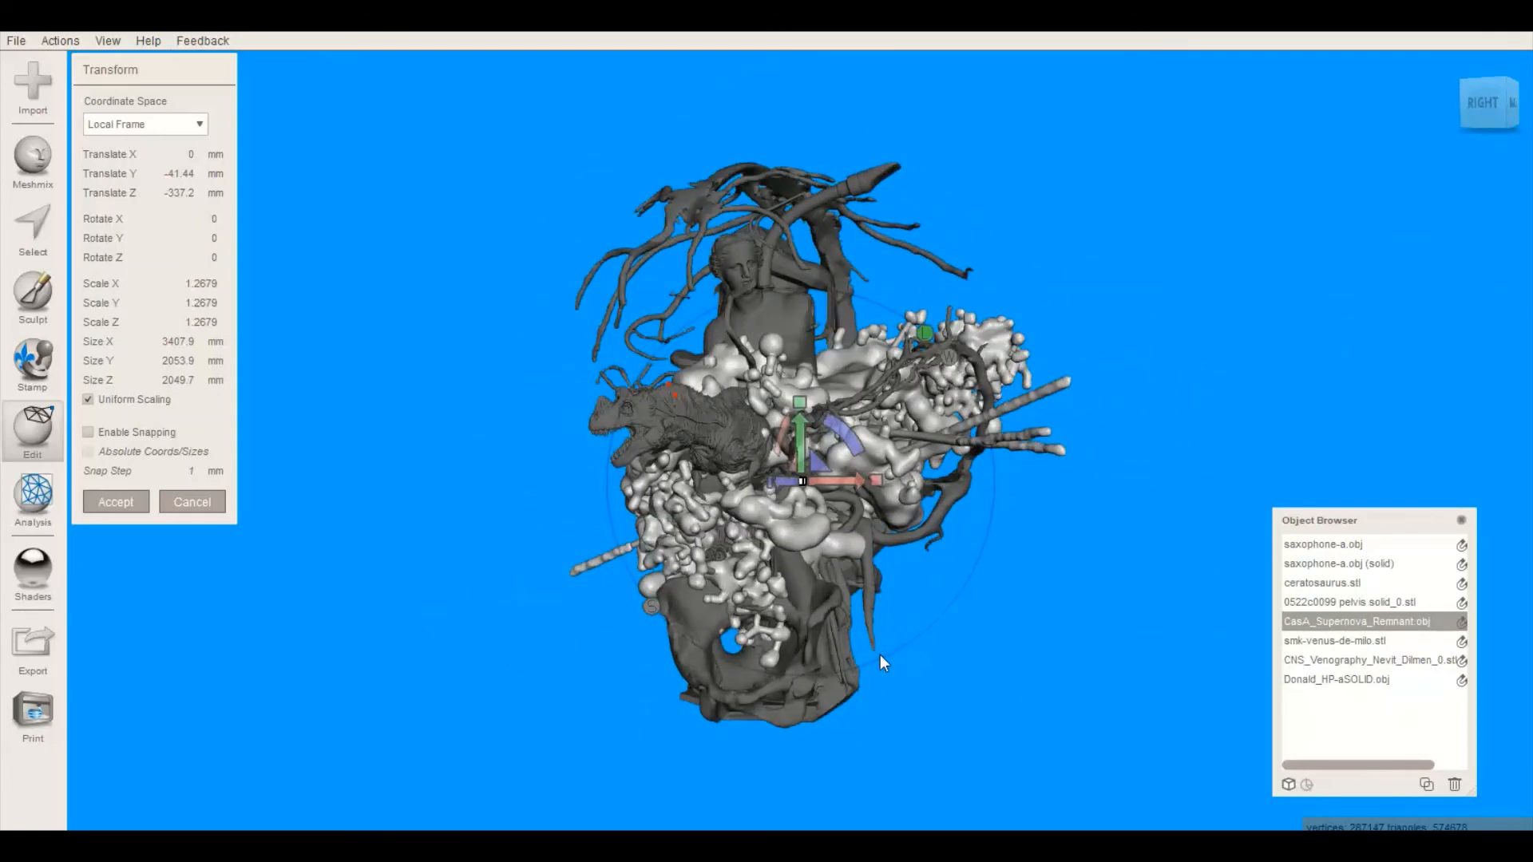
right_click_drag(880, 655, 632, 667)
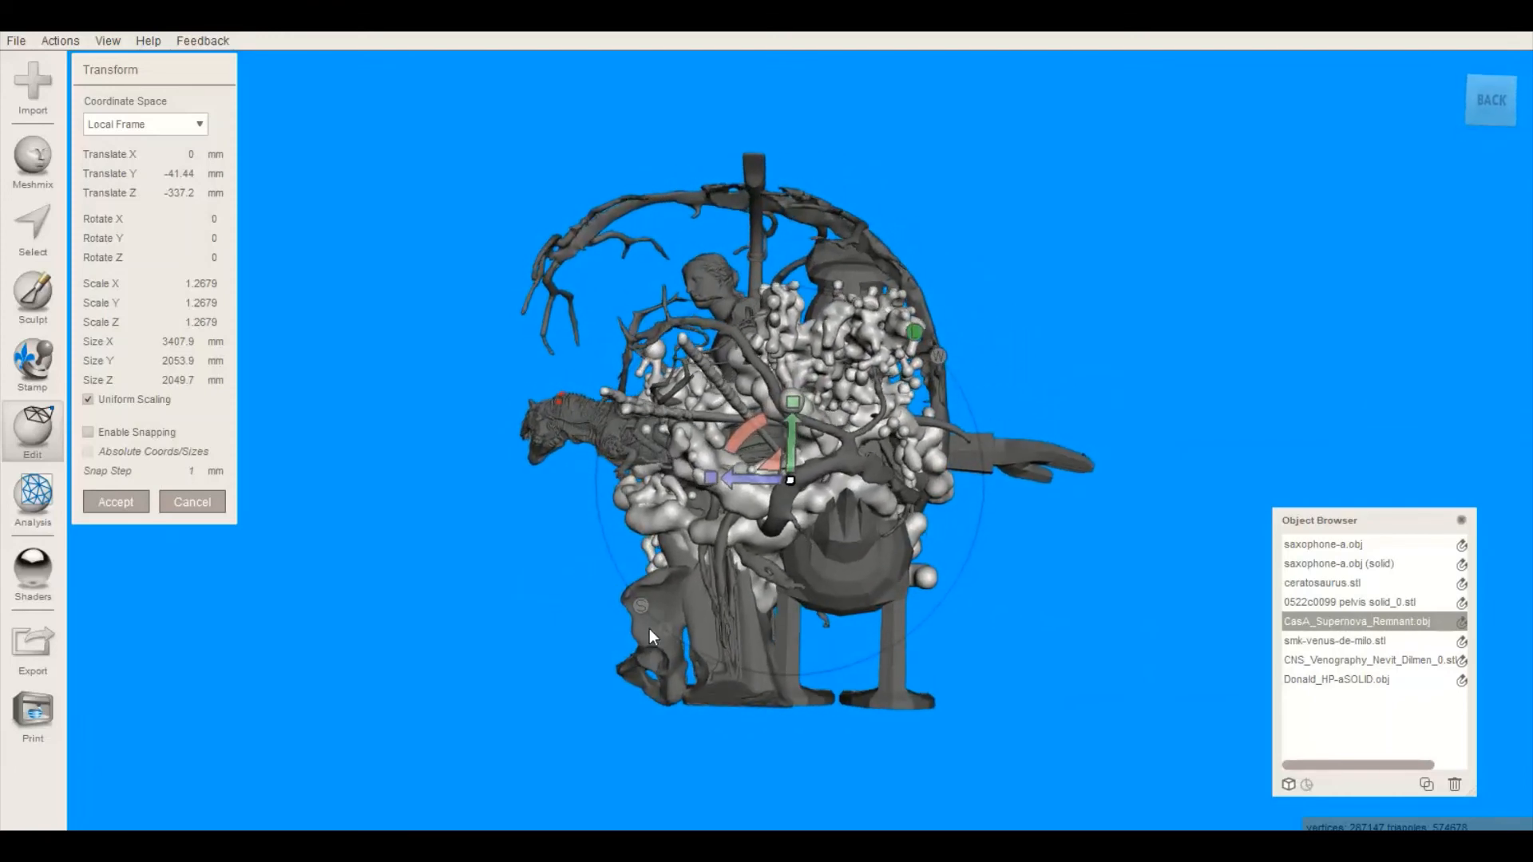
right_click_drag(644, 635, 1201, 600)
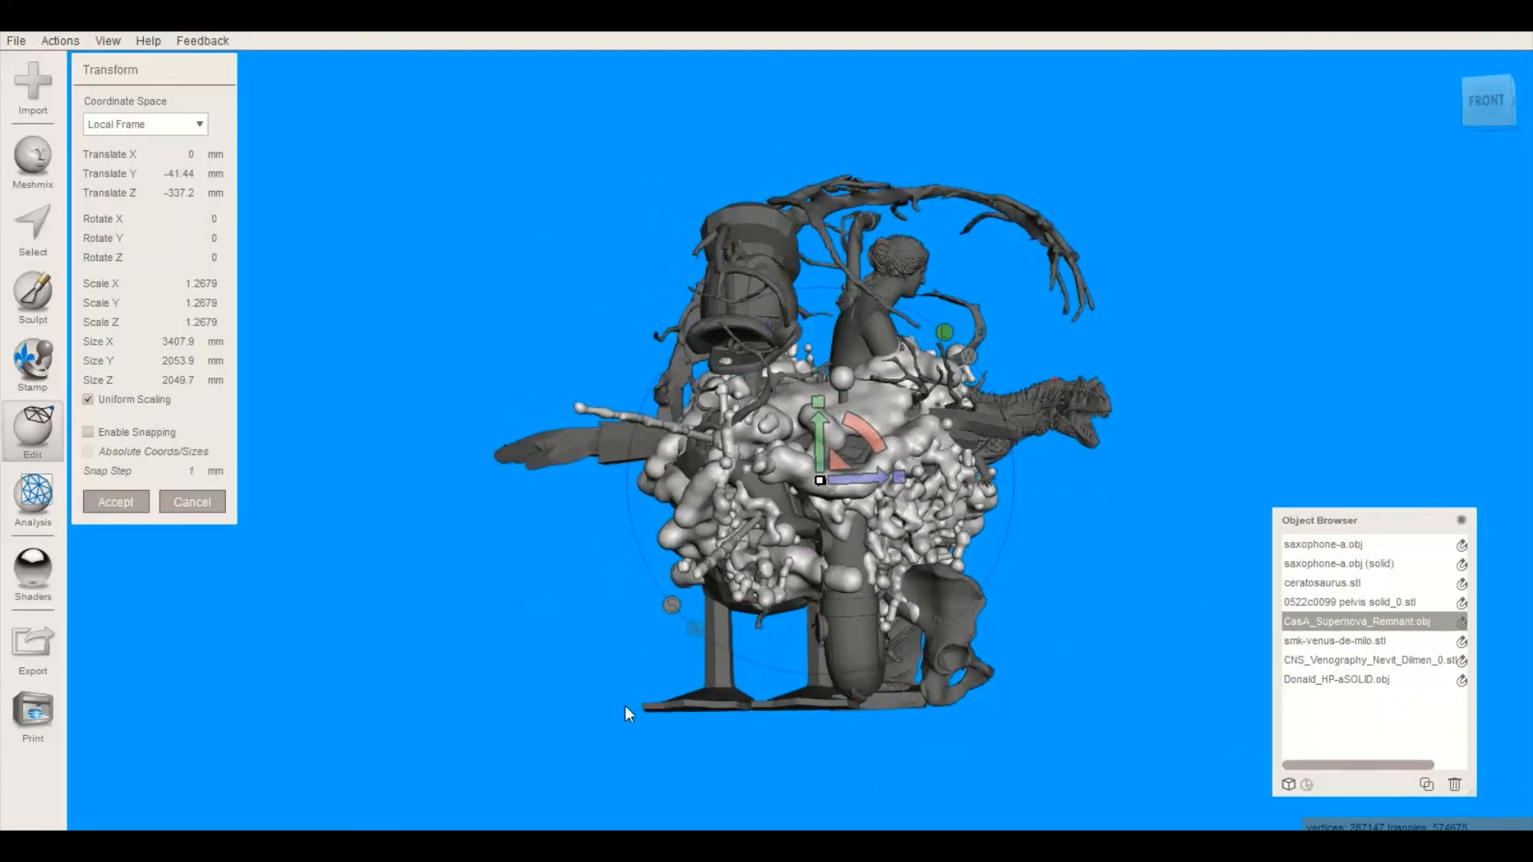
Check the supernova remnant from the right side and accept its transform
right_click_drag(625, 706, 352, 713)
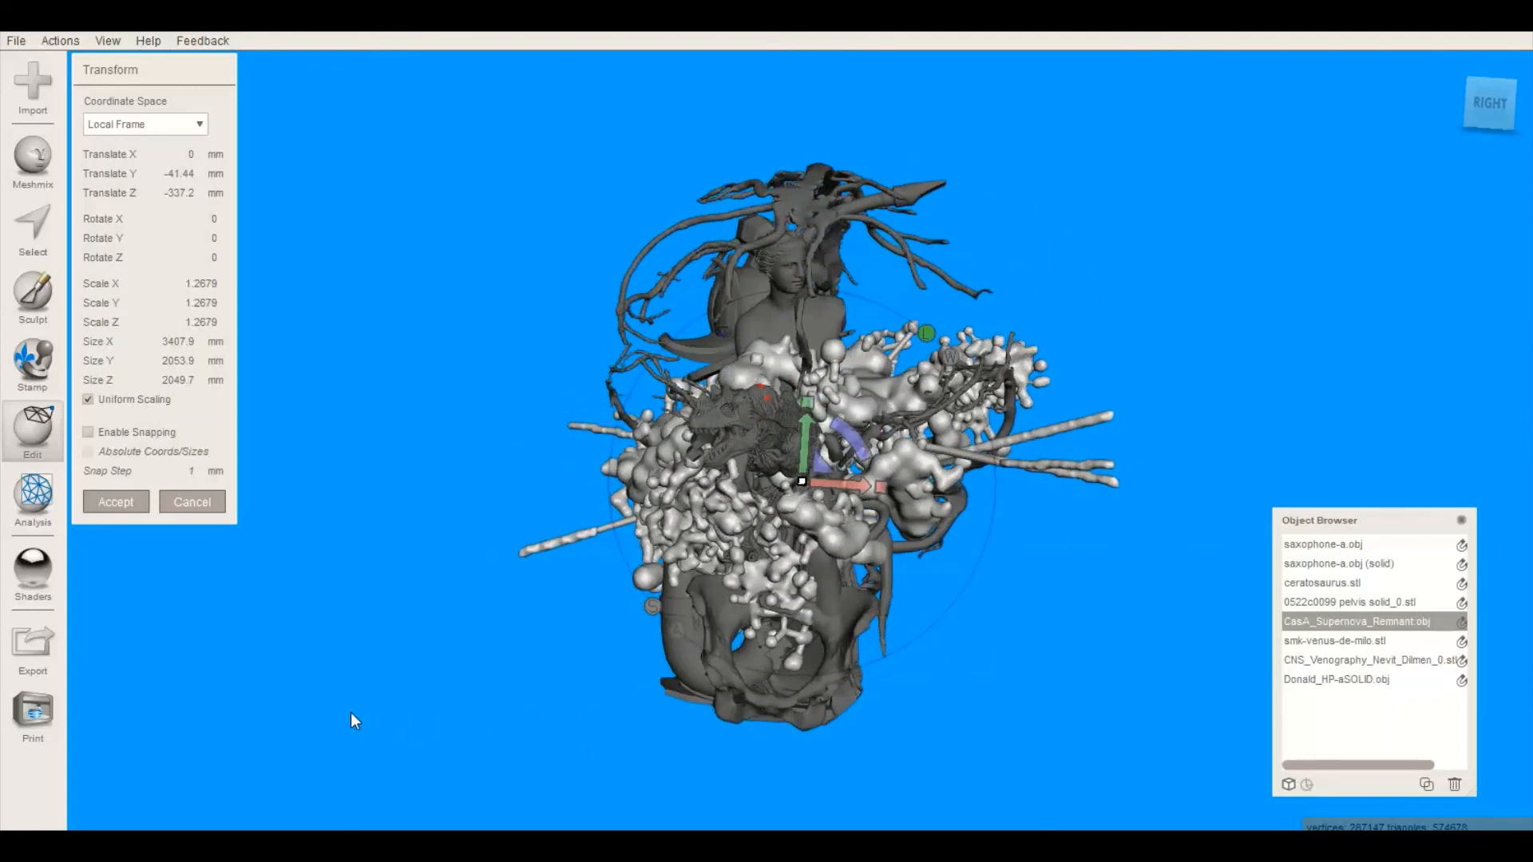
left_click(1481, 96)
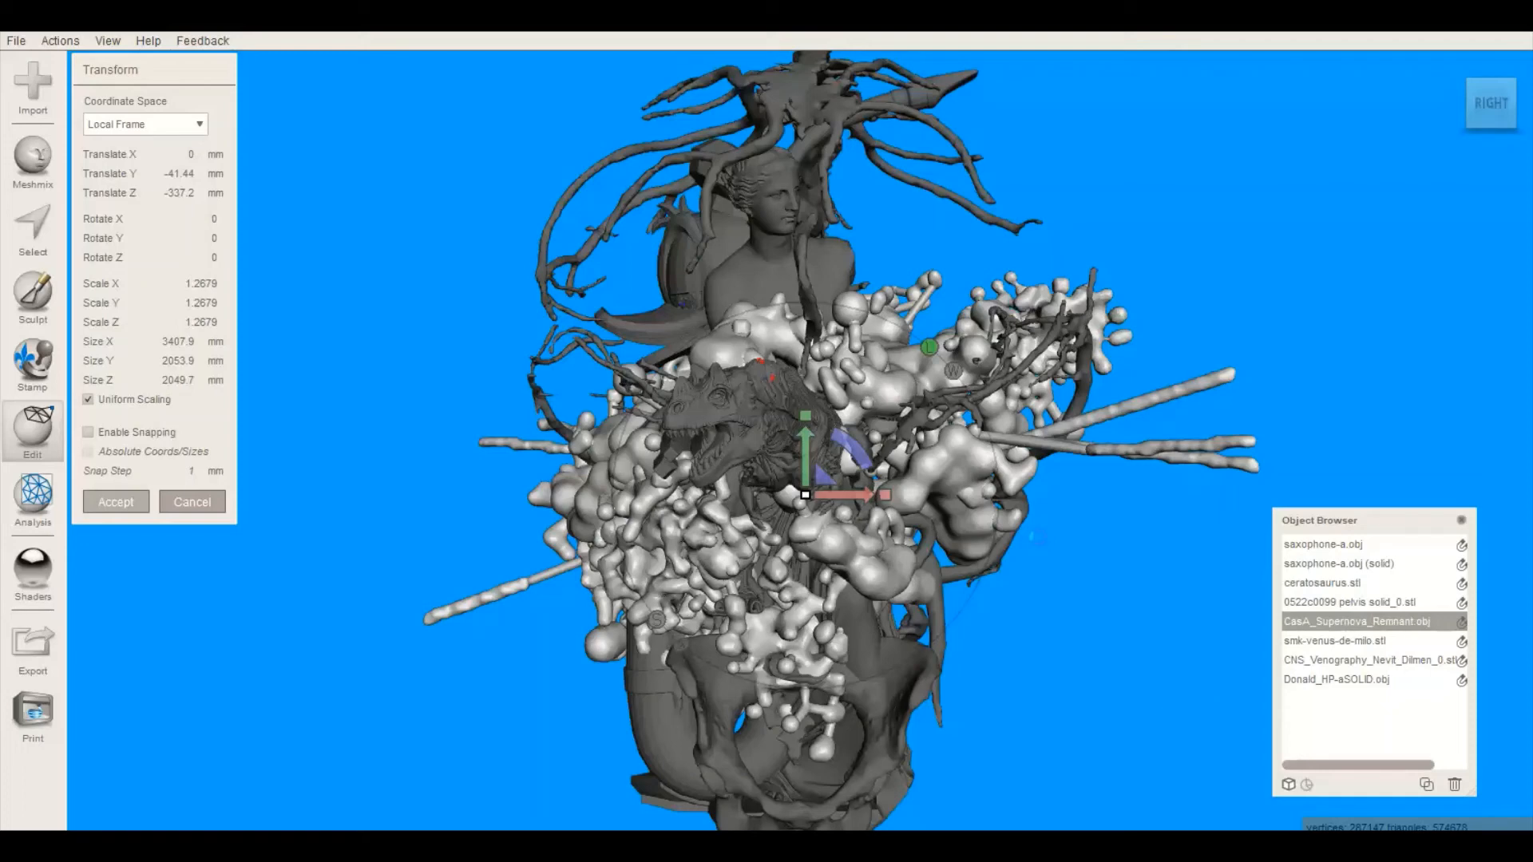
key("Return")
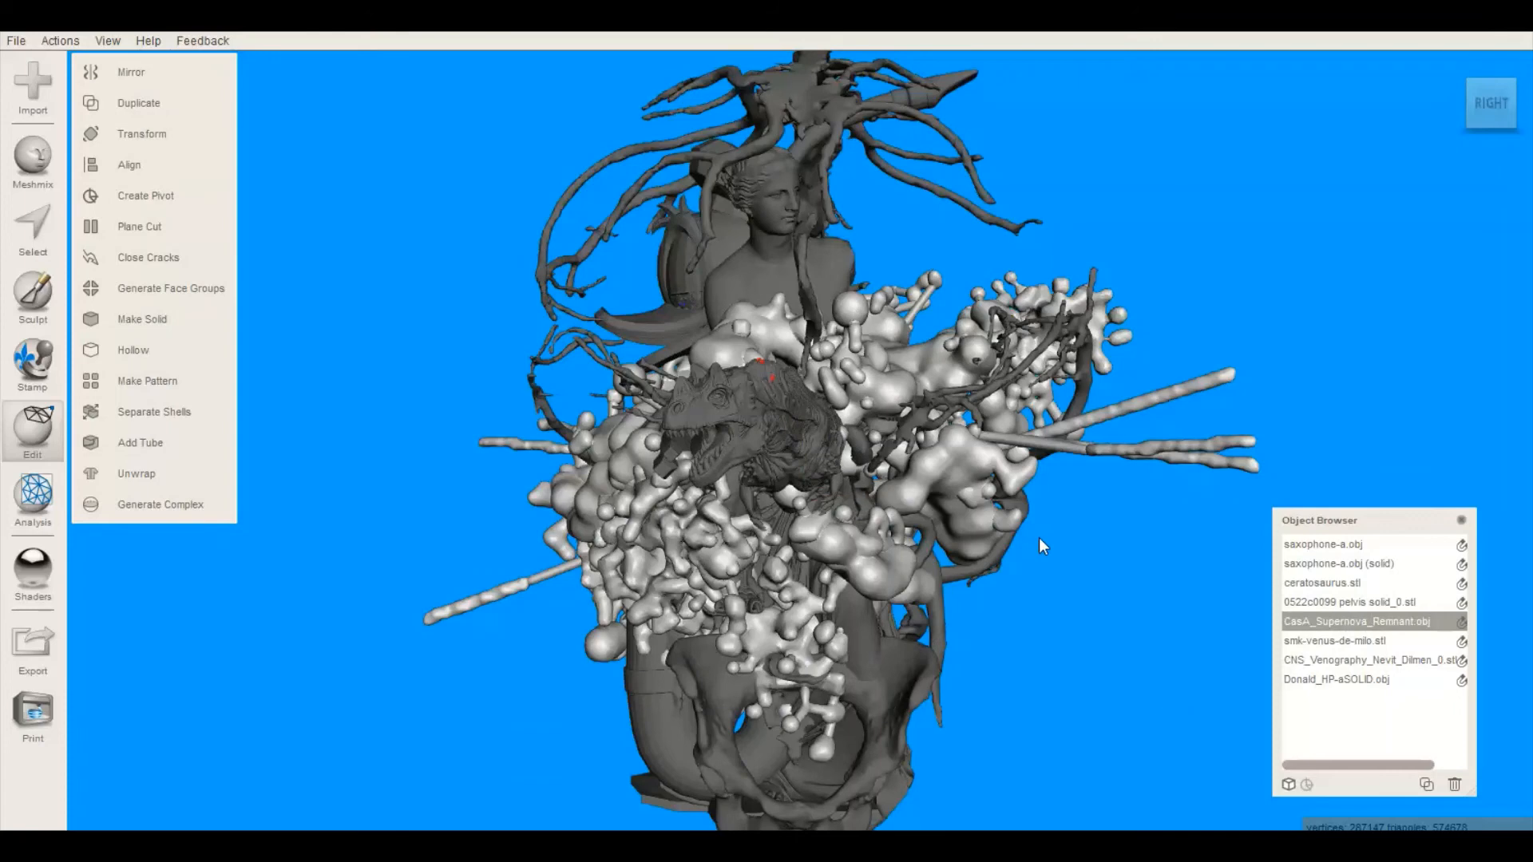
scroll(1040, 546, "down", 5)
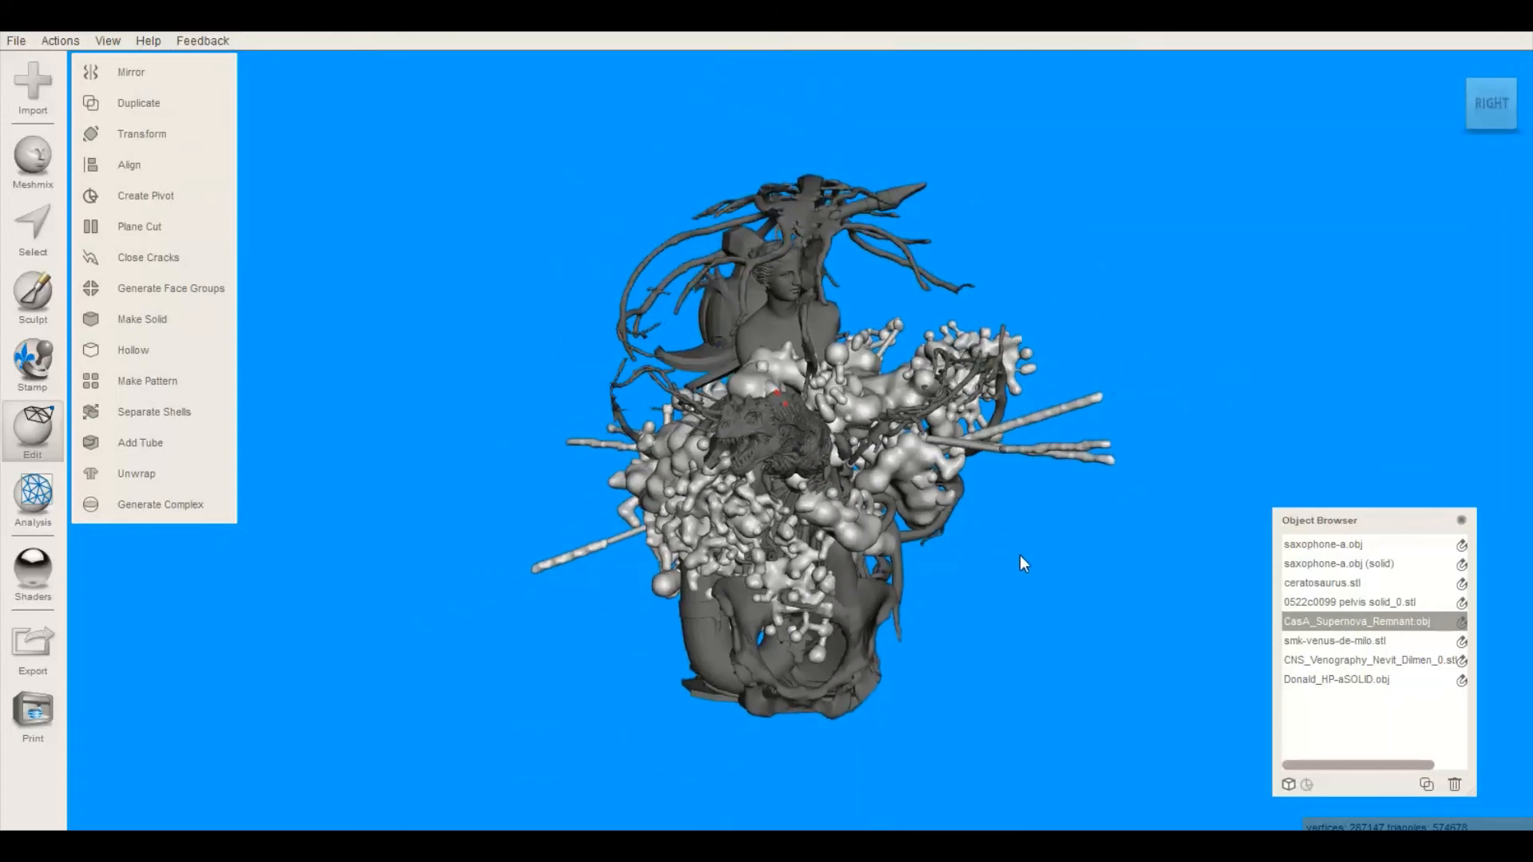
right_click_drag(1020, 556, 1028, 557)
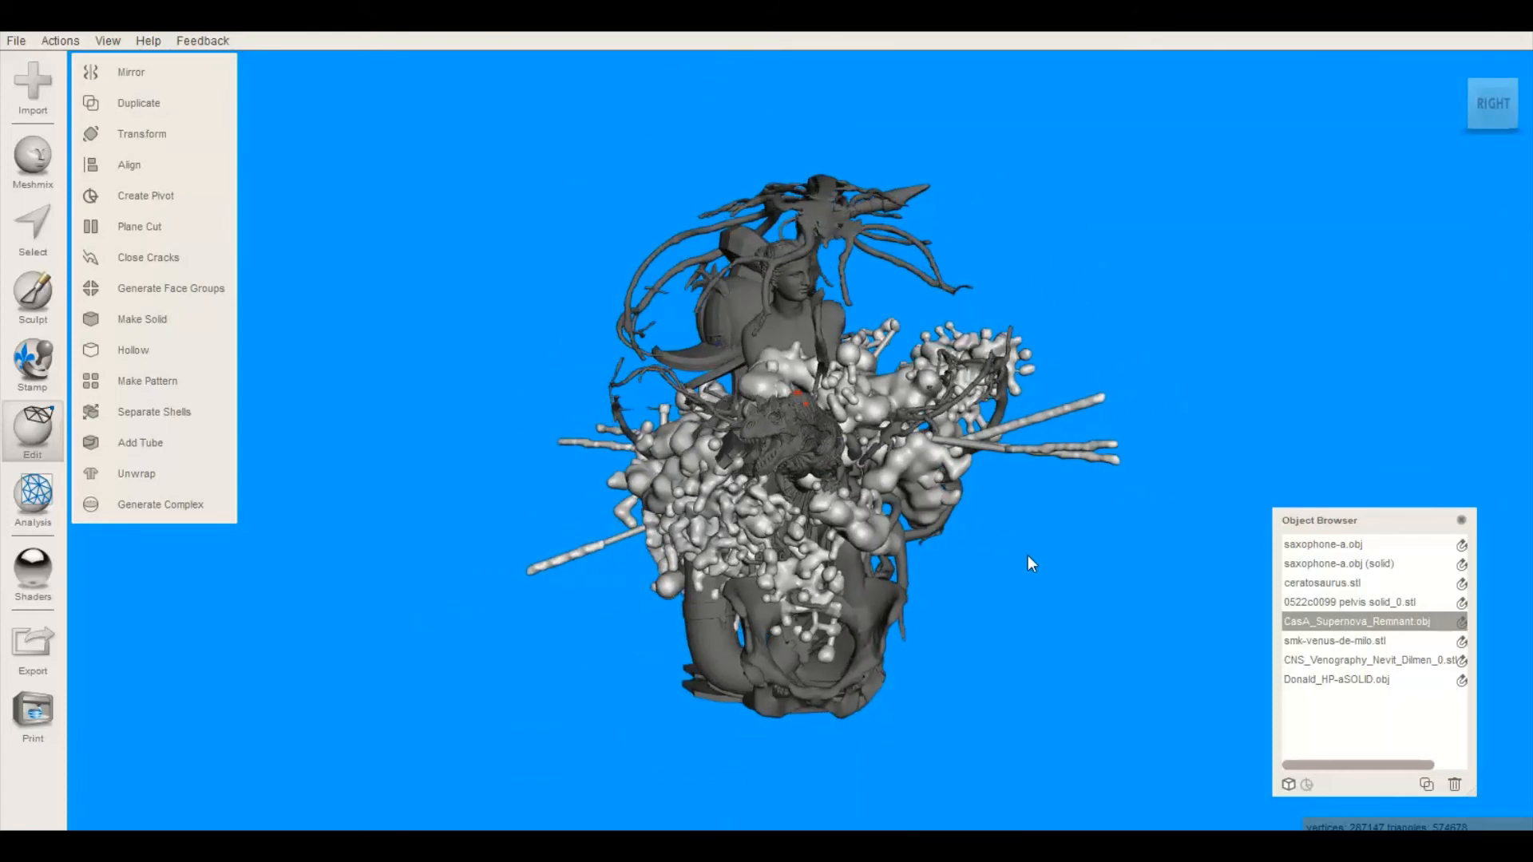
Select all eight meshes in the scene, including the original saxophone-a.obj, and inspect the assembly from the back
left_click(882, 611, "shift")
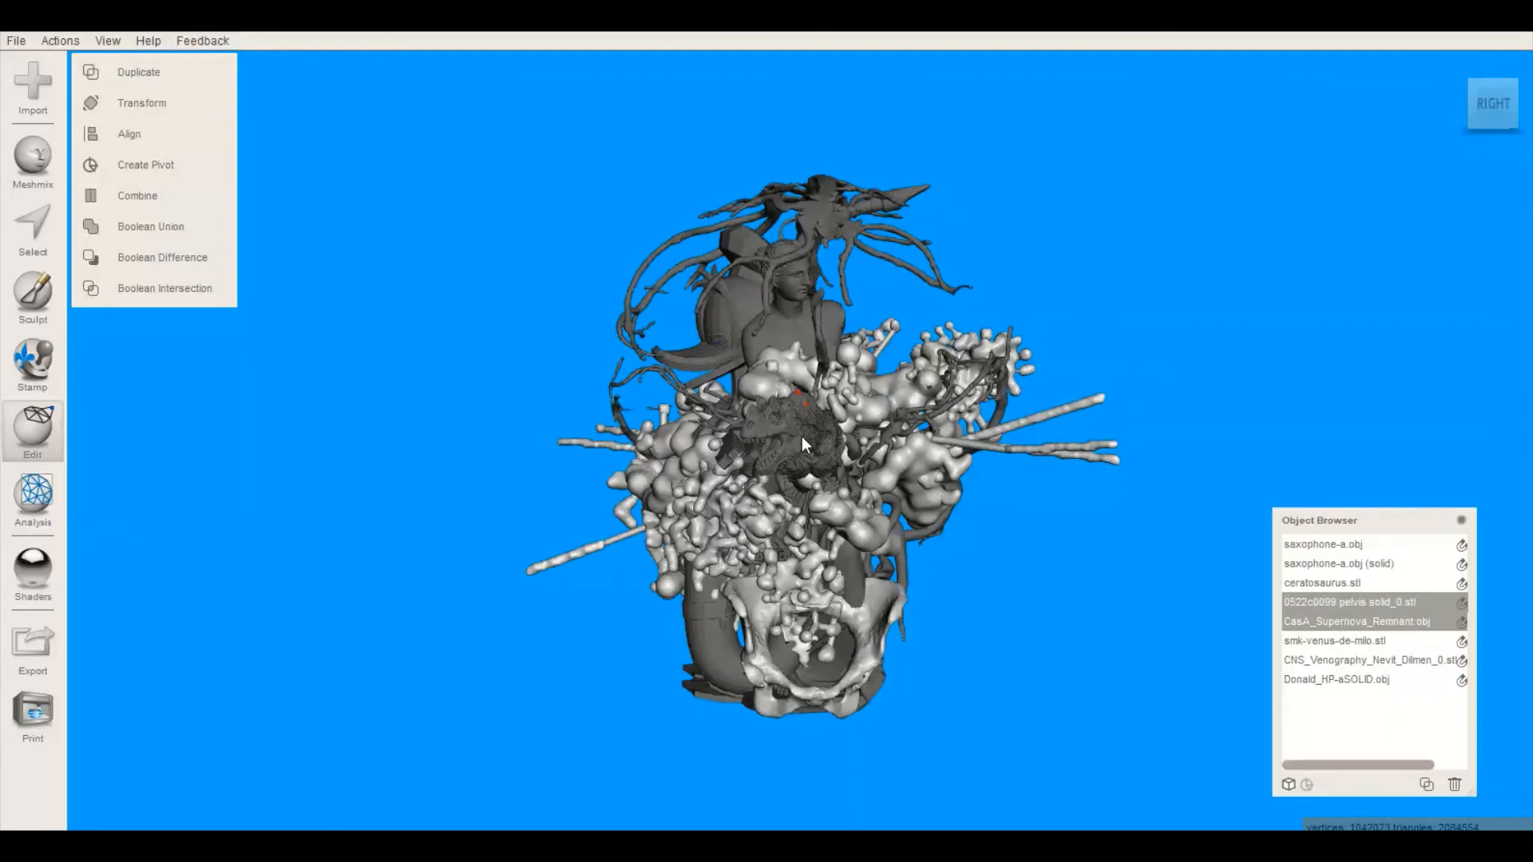
left_click(784, 333, "shift")
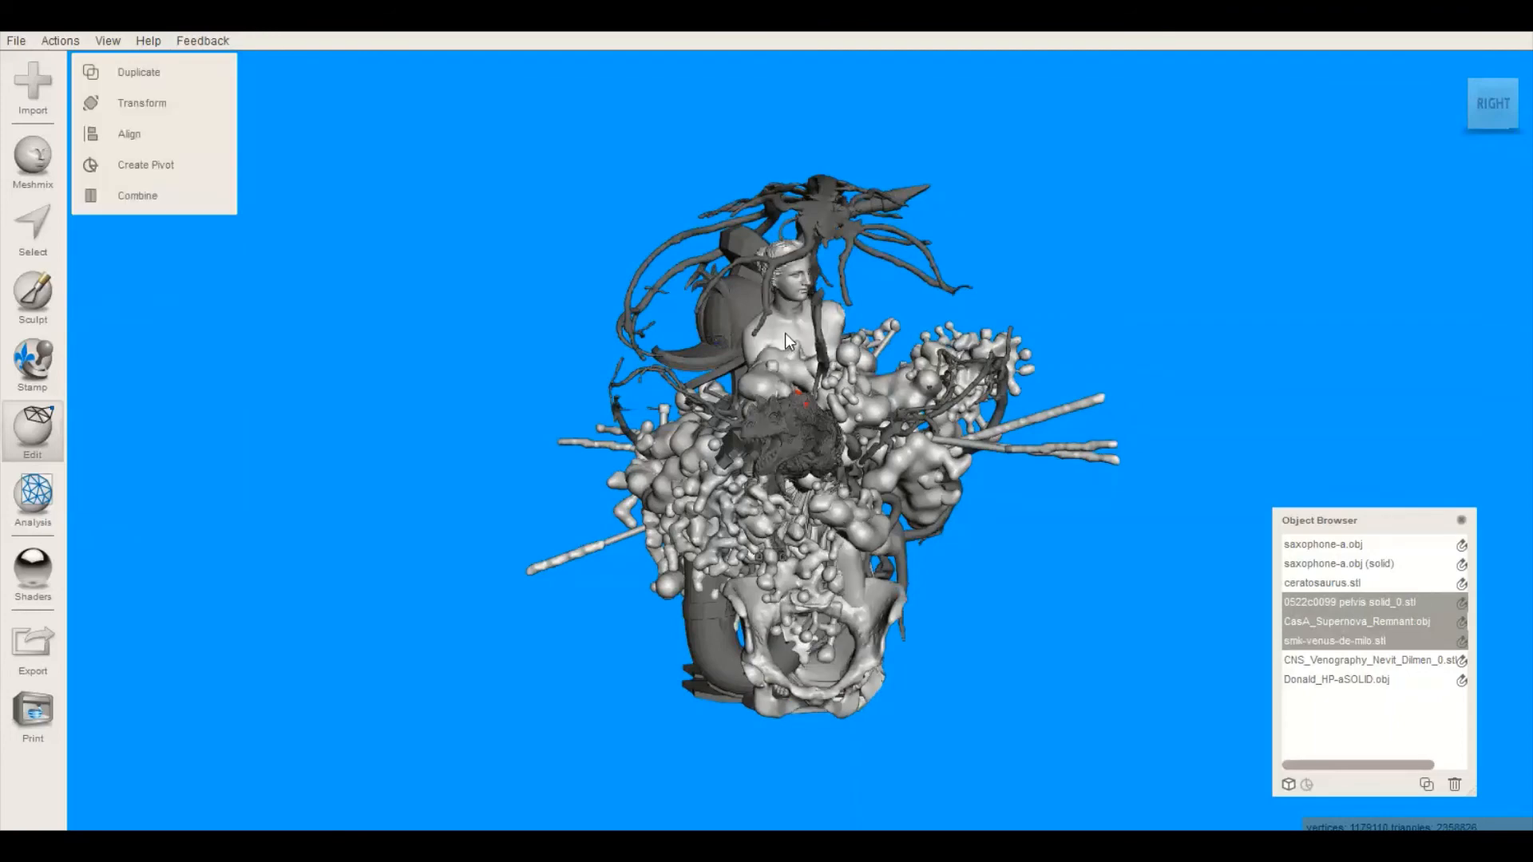
left_click(784, 333, "shift")
left_click(789, 442, "shift")
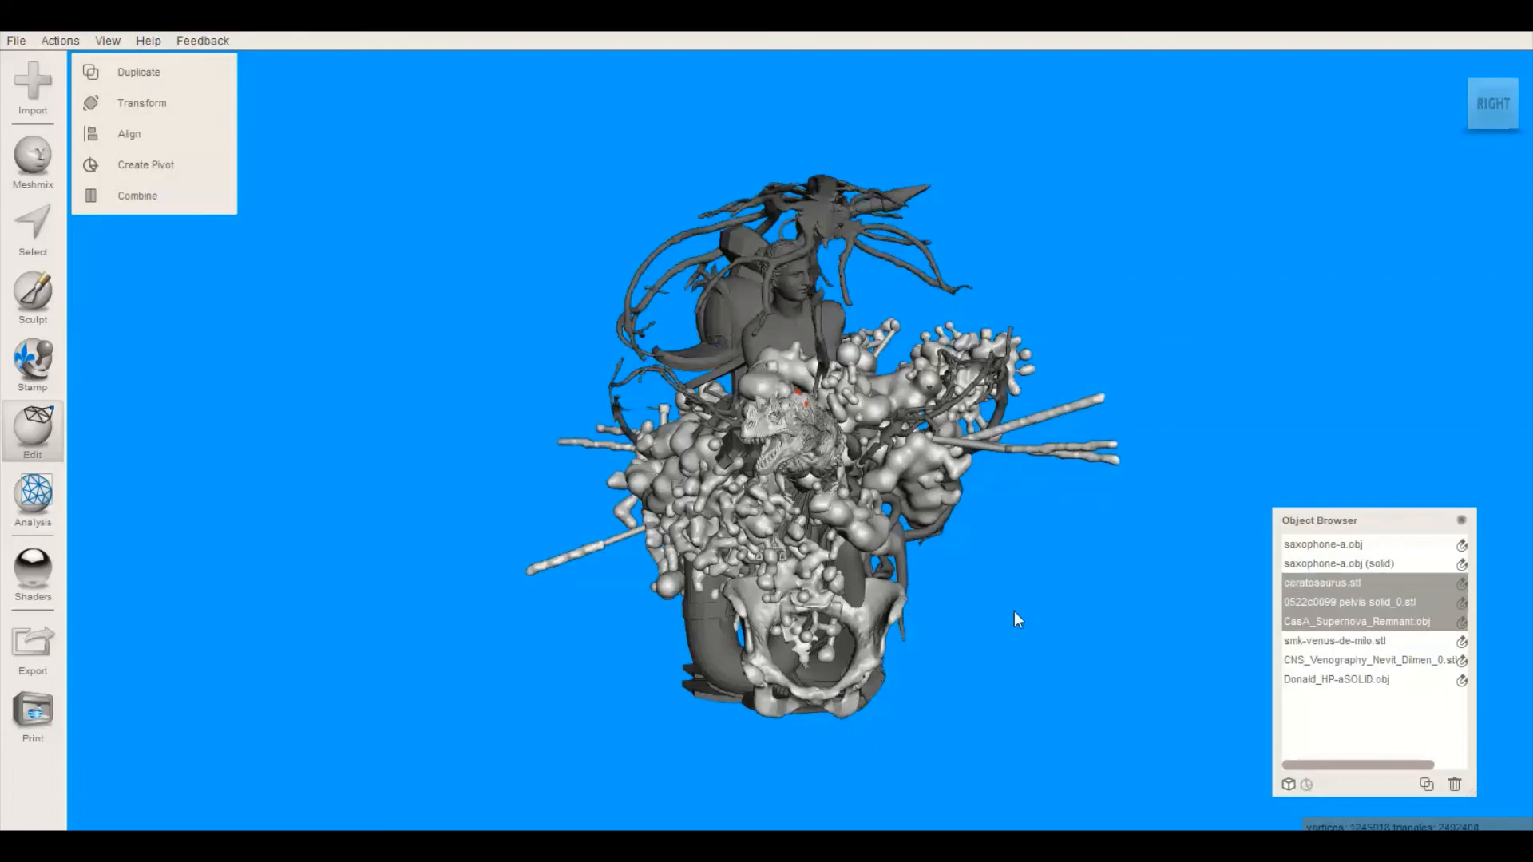
left_click(1316, 545, "shift")
left_click(1316, 563, "shift")
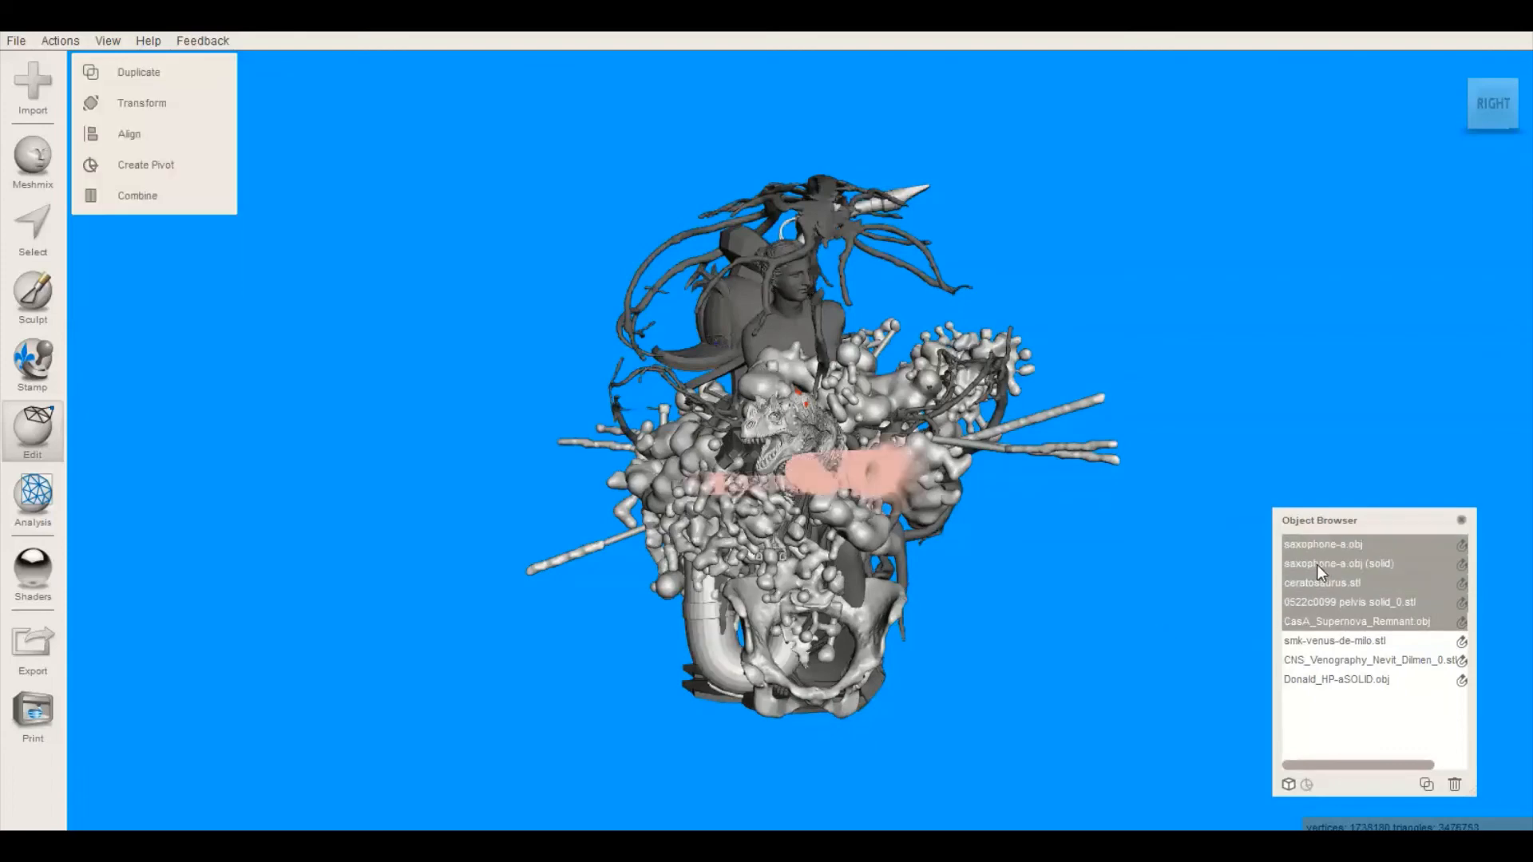
left_click(1316, 639, "shift")
left_click(1315, 660, "shift")
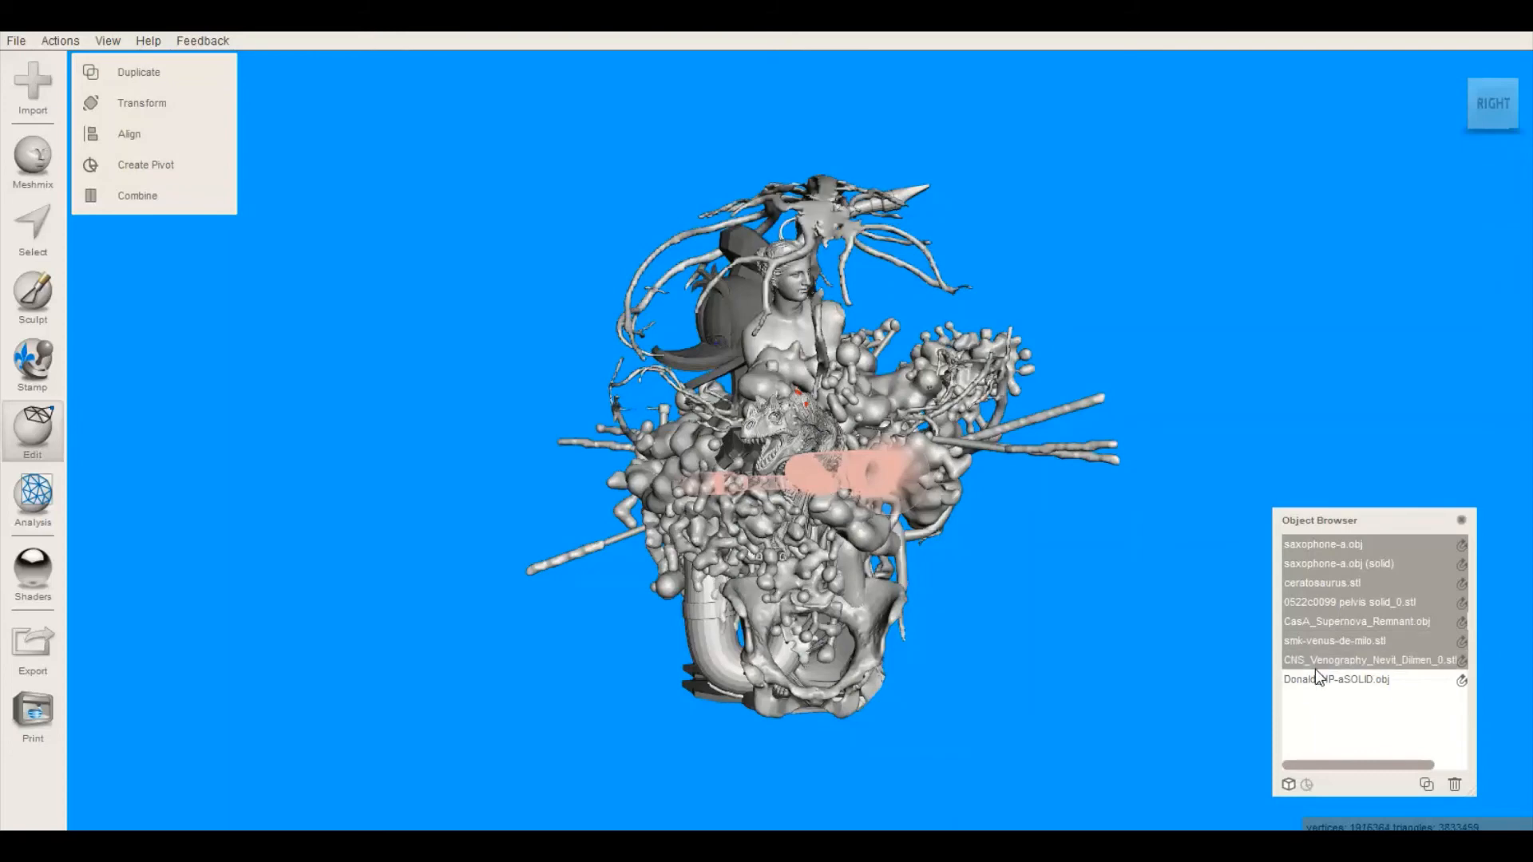
left_click(1315, 679, "shift")
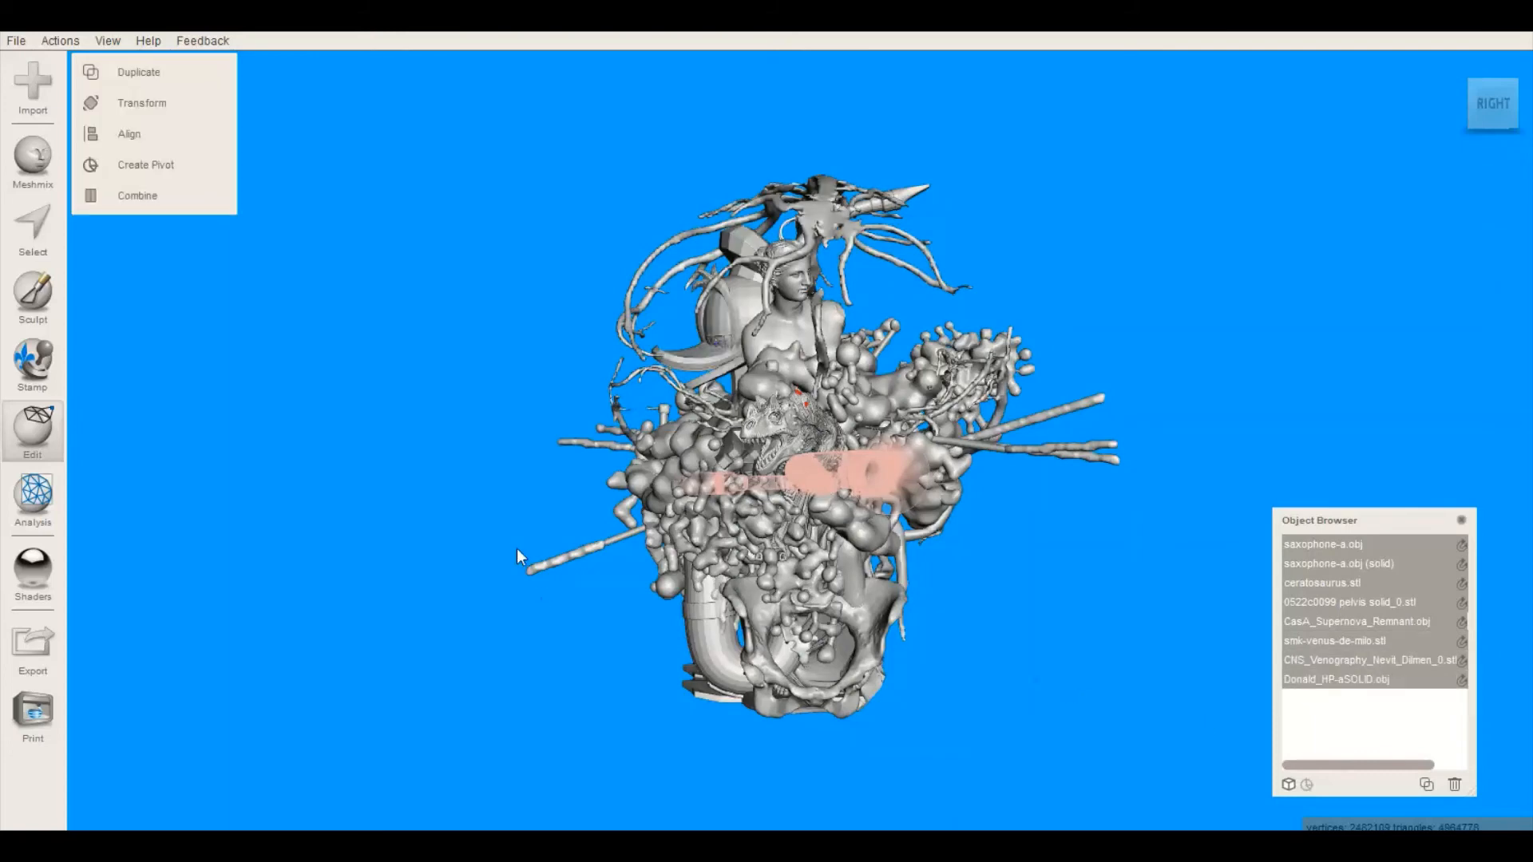
right_click_drag(516, 549, 416, 522)
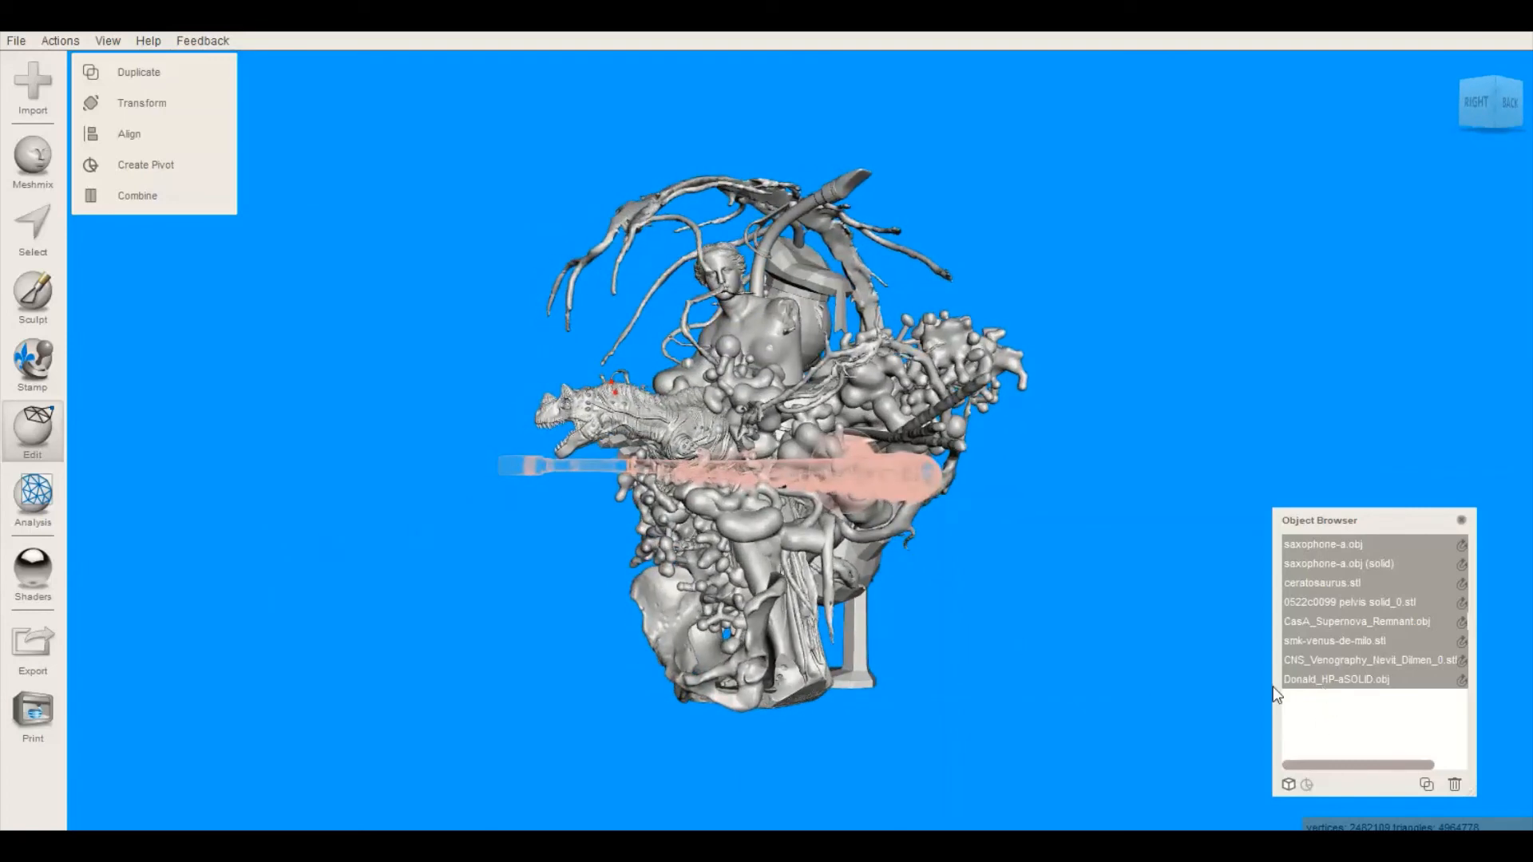
right_click_drag(1262, 690, 1060, 697)
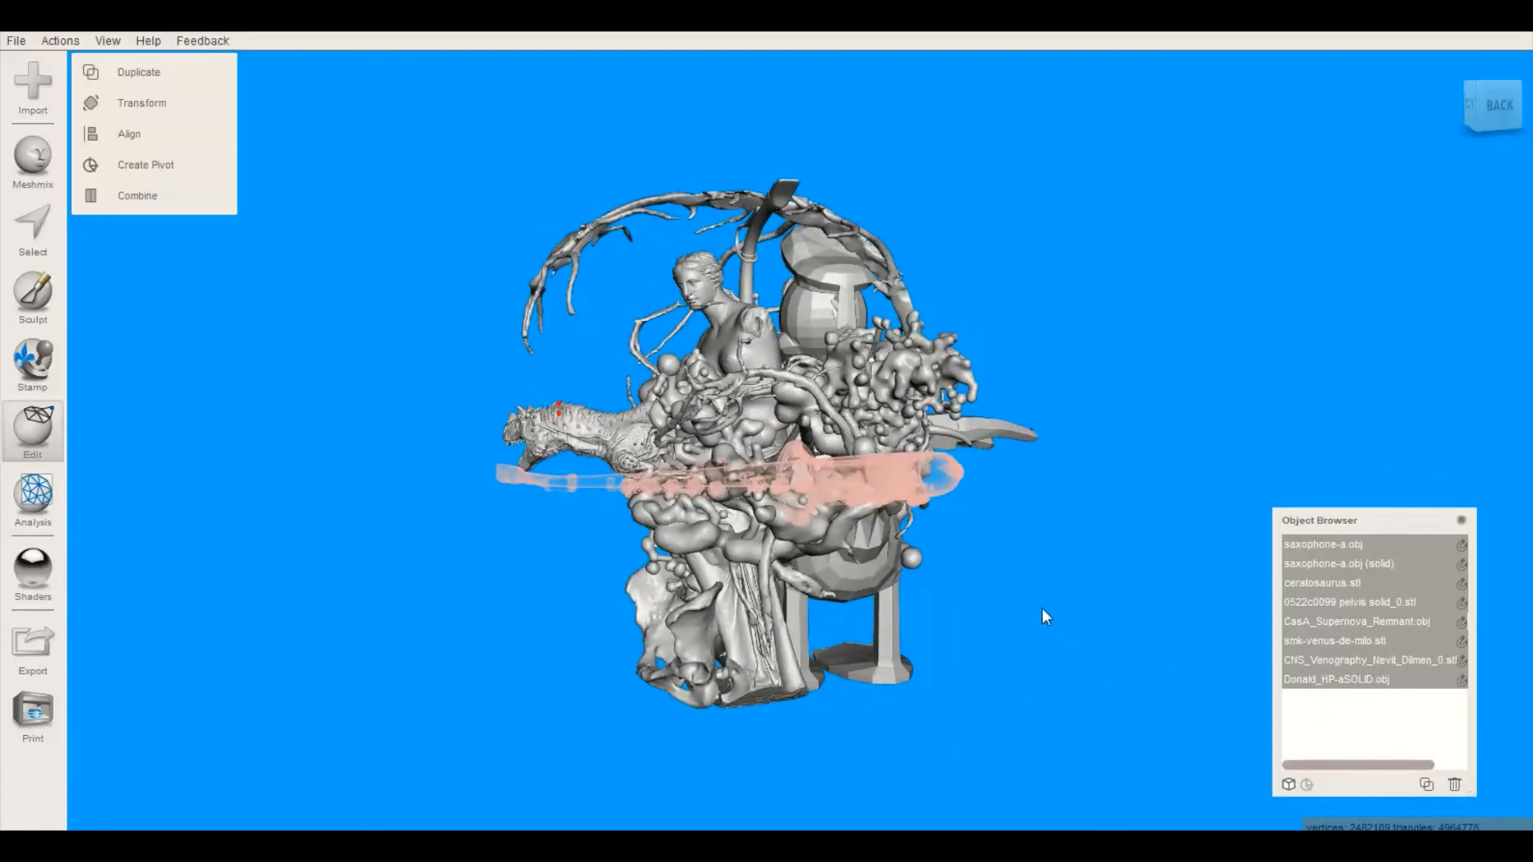
Select the meshes from saxophone-a.obj (solid) through Donald_HP-aSOLID.obj, leaving out the original saxophone-a.obj
left_click(1343, 564)
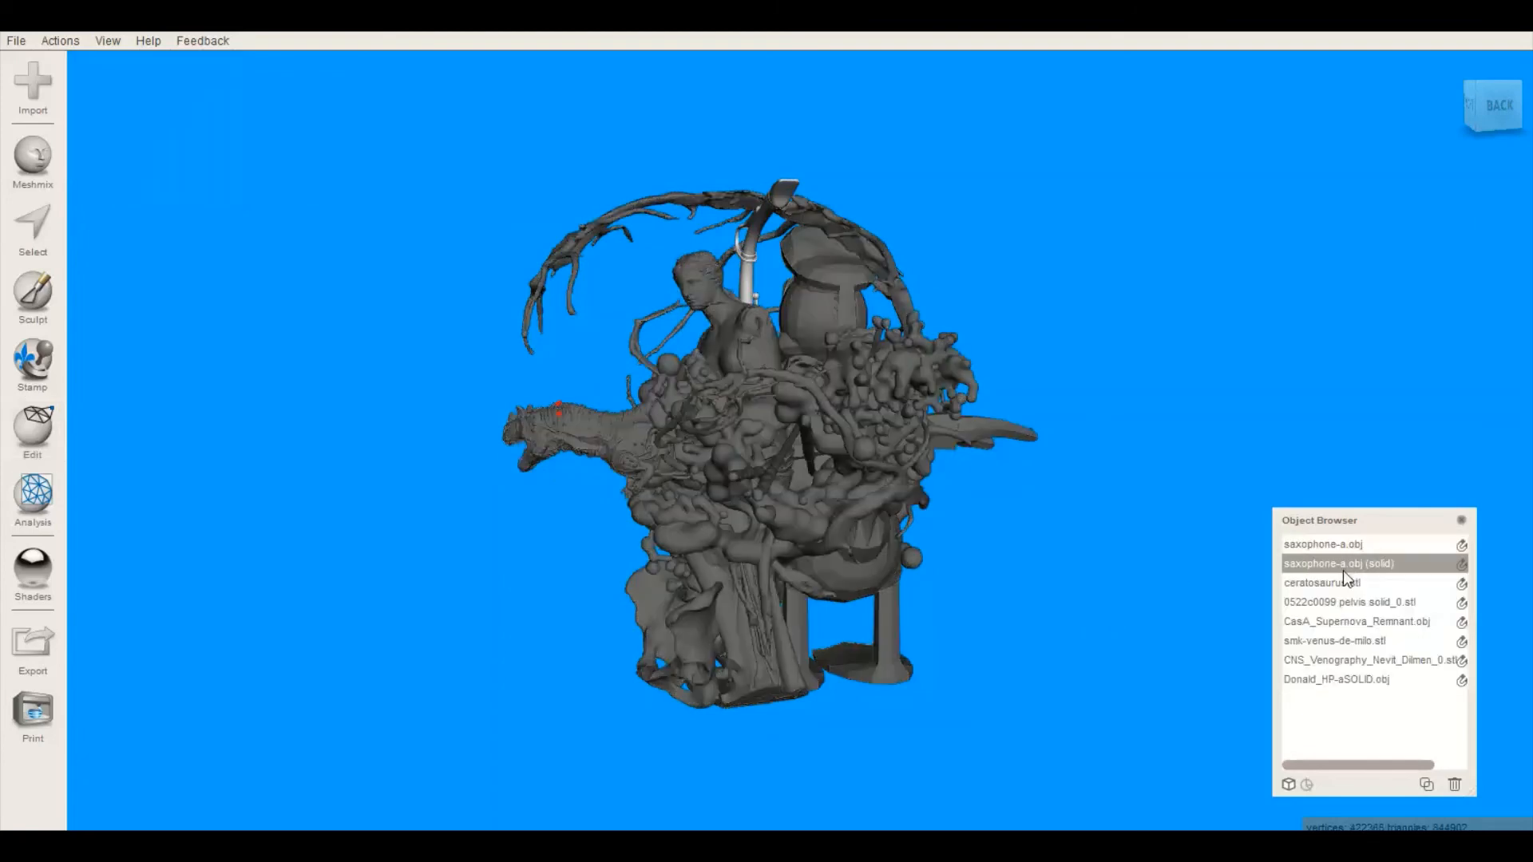
left_click(1354, 680, "shift")
right_click_drag(1051, 671, 1186, 684)
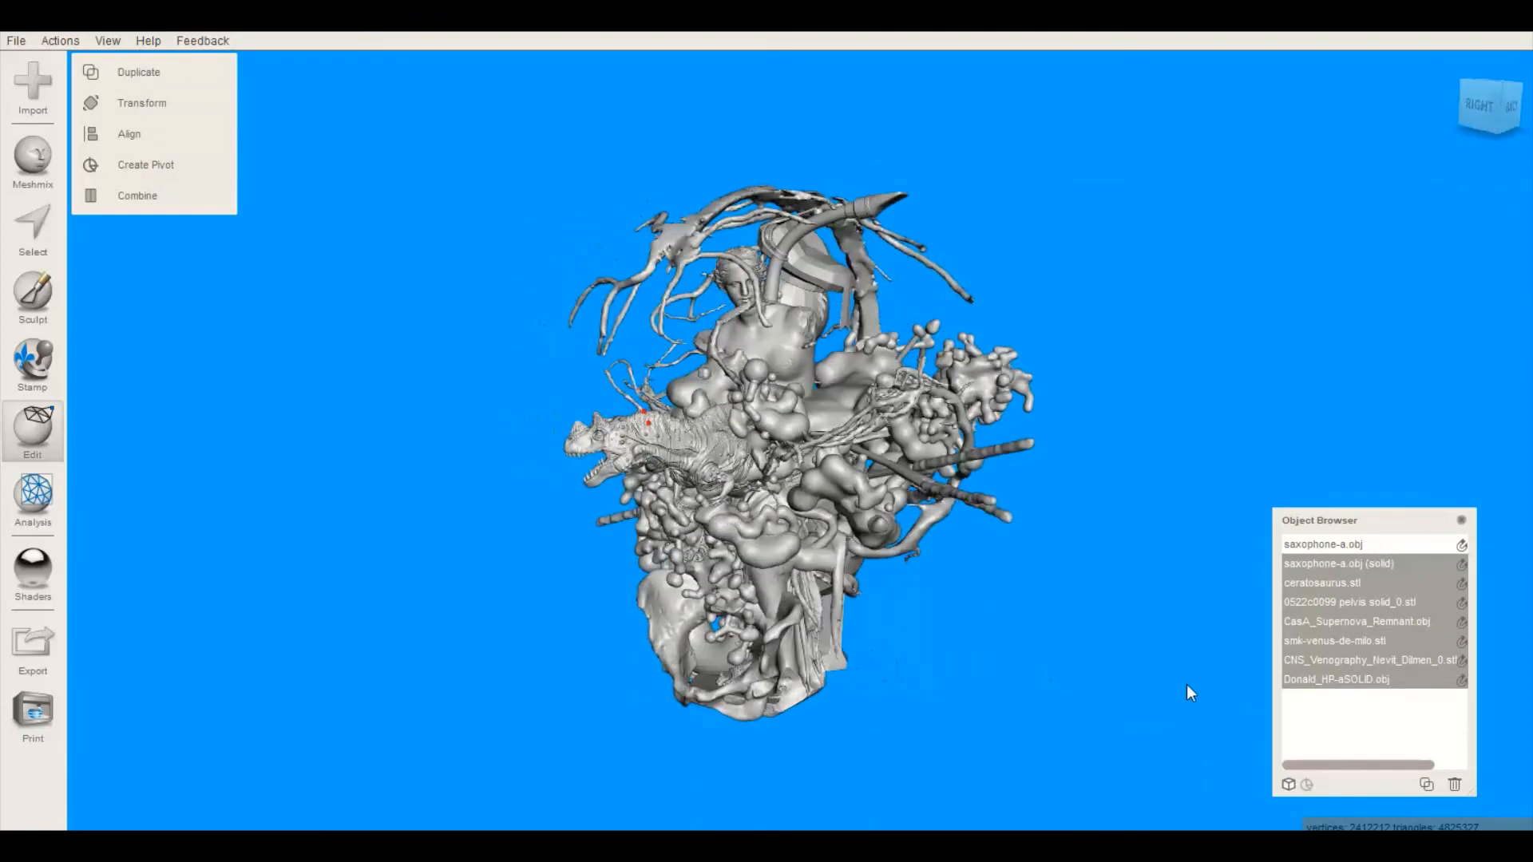
Try the glossy yellow shader on the selected meshes and view the sculpture from the front right
left_click(28, 562)
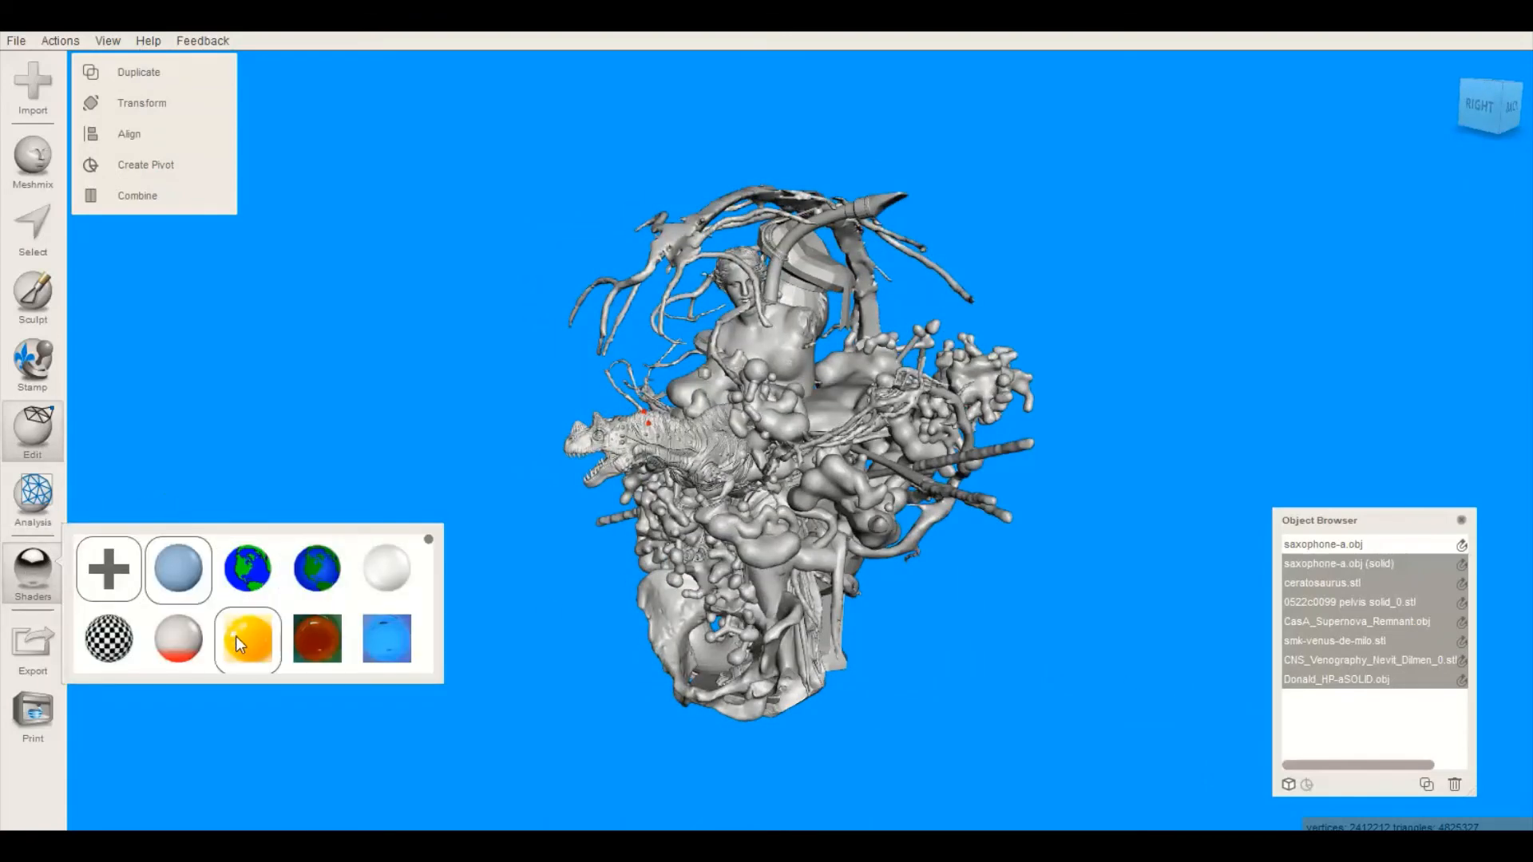
left_click(237, 639)
left_click_drag(248, 639, 471, 343)
left_click(274, 643)
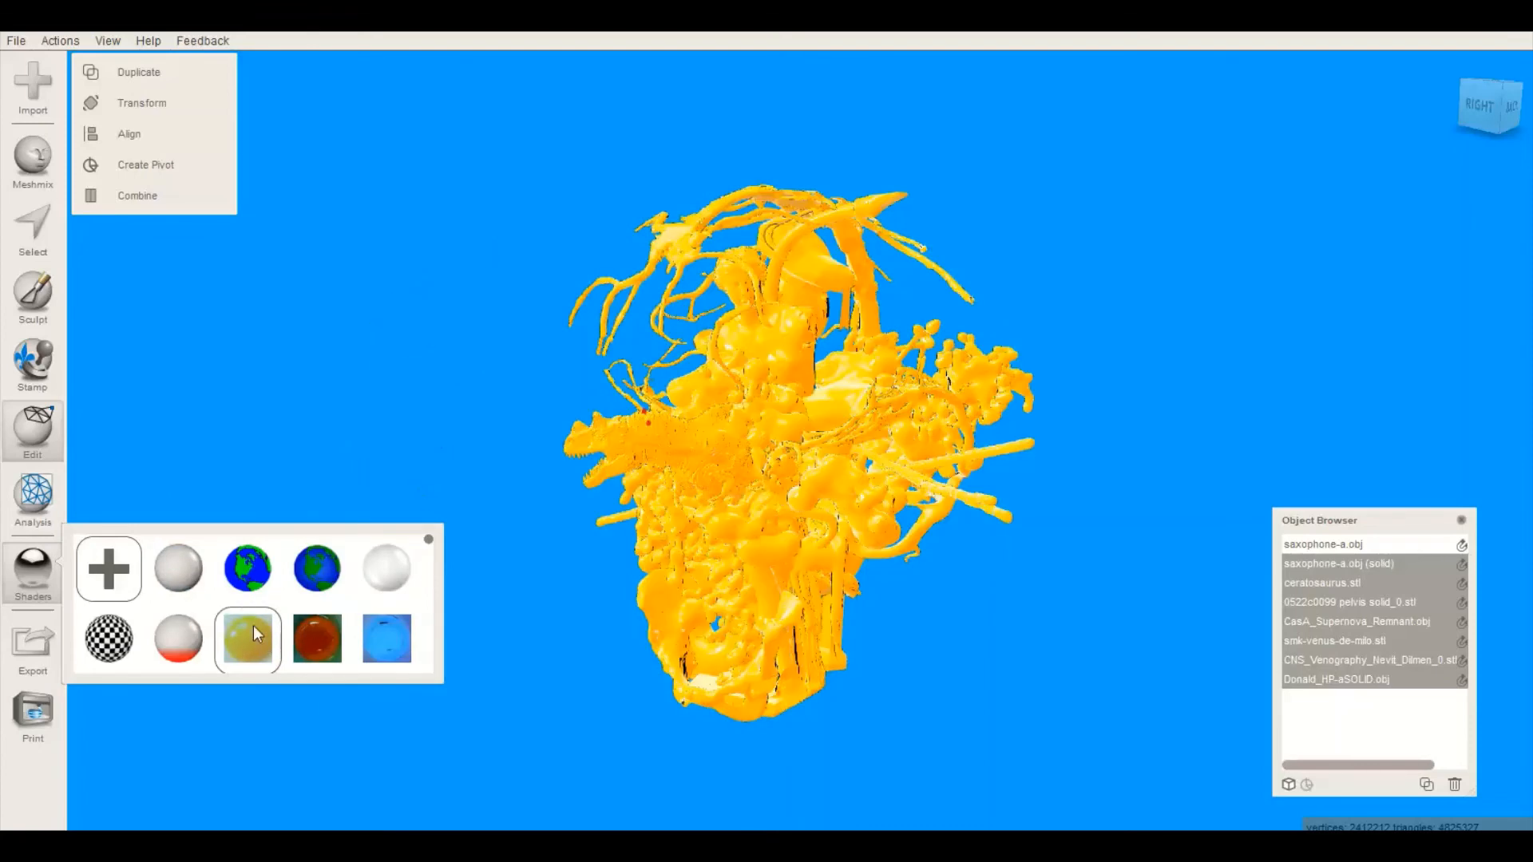
right_click_drag(394, 436, 639, 432)
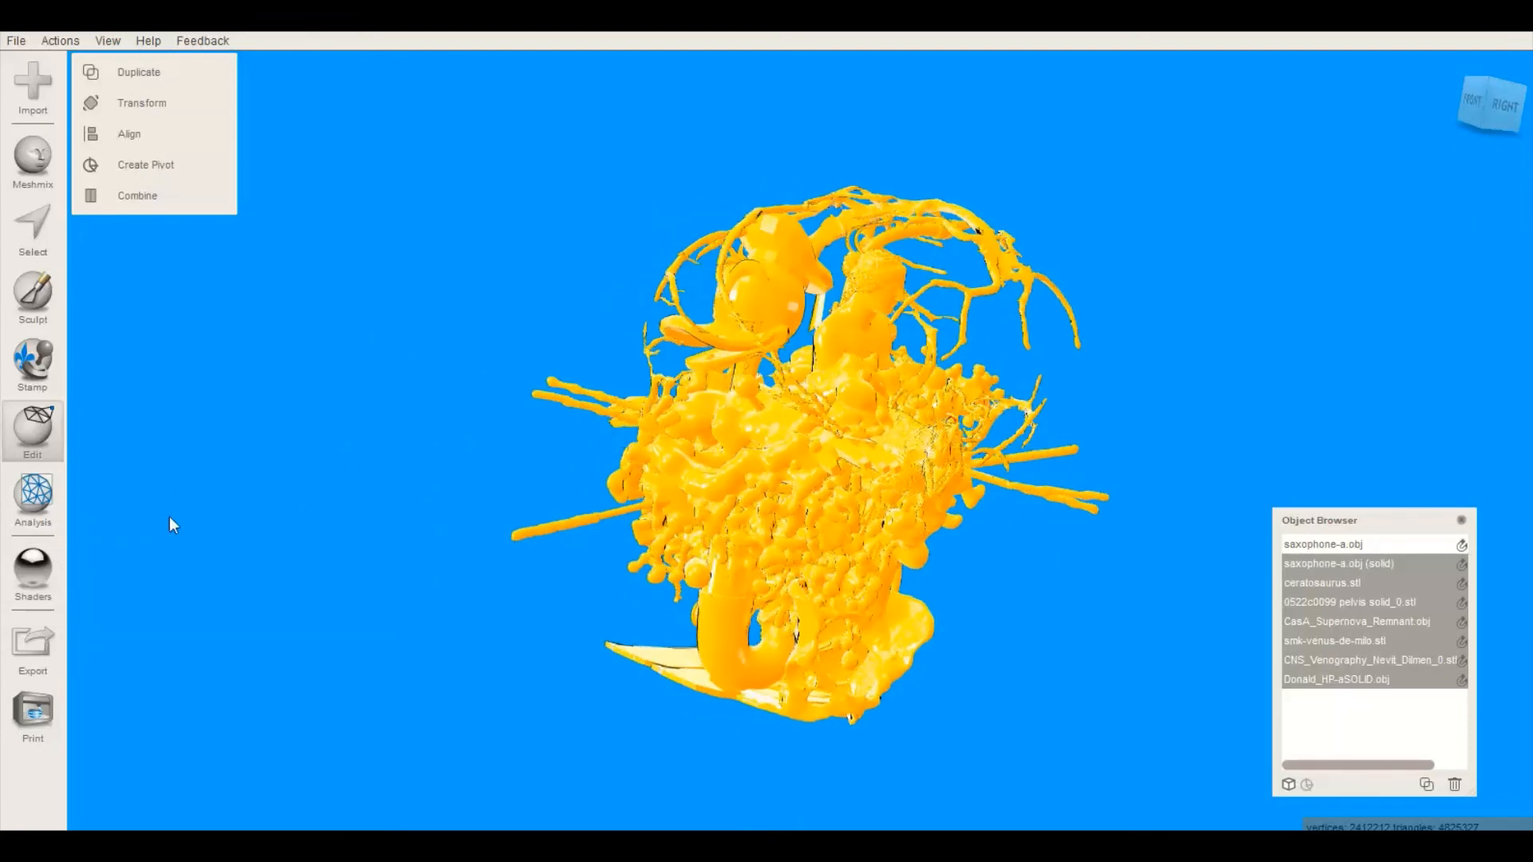
Try a dark blue shader and a glossy copper-orange shader on the selected meshes, viewing the sculpture from several sides
left_click(33, 573)
scroll(279, 631, "down", 2)
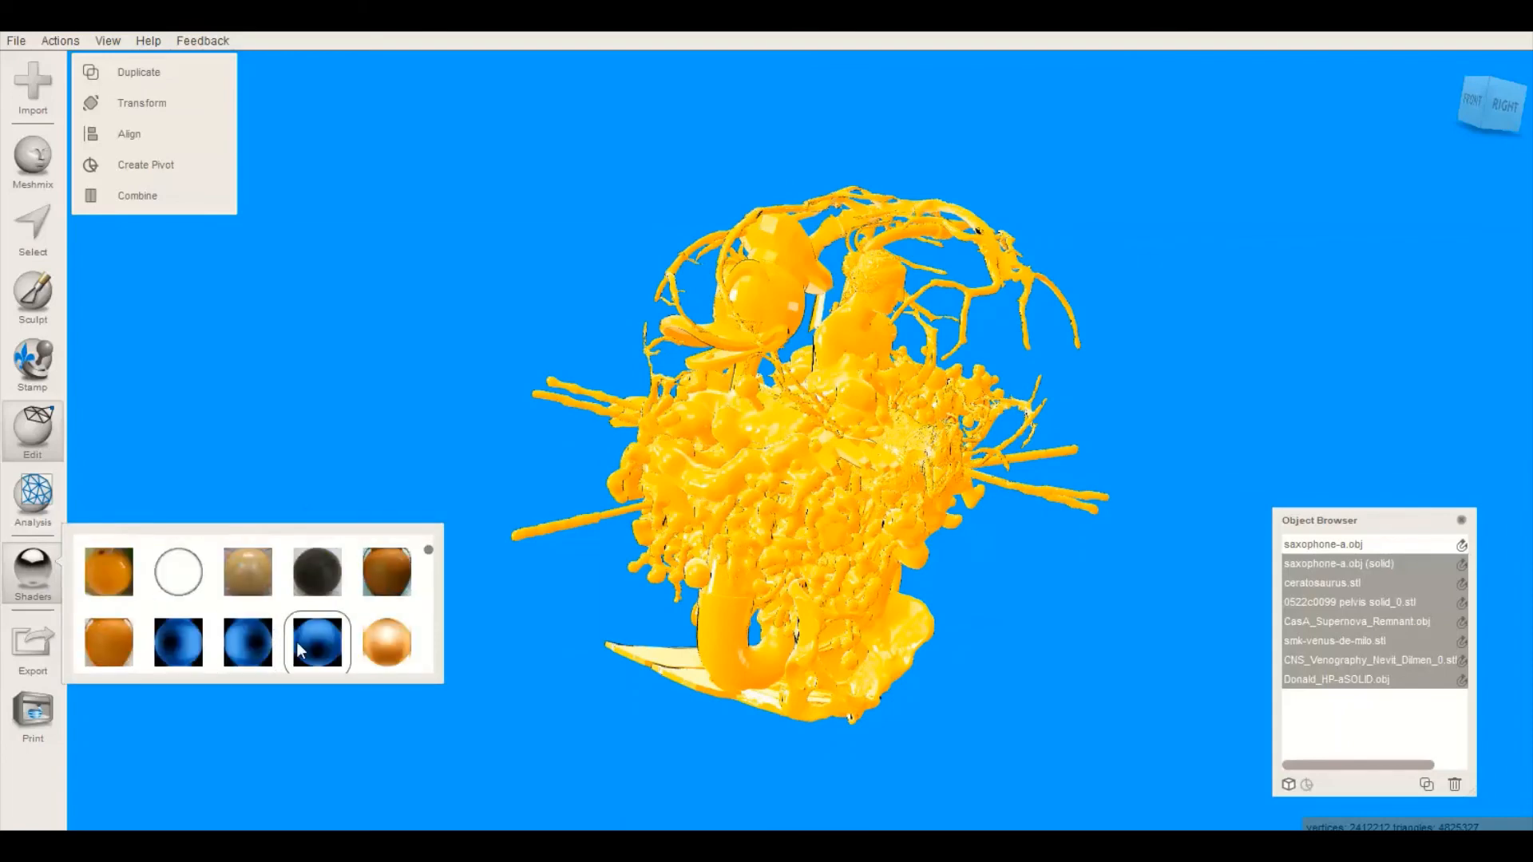
left_click_drag(299, 651, 444, 415)
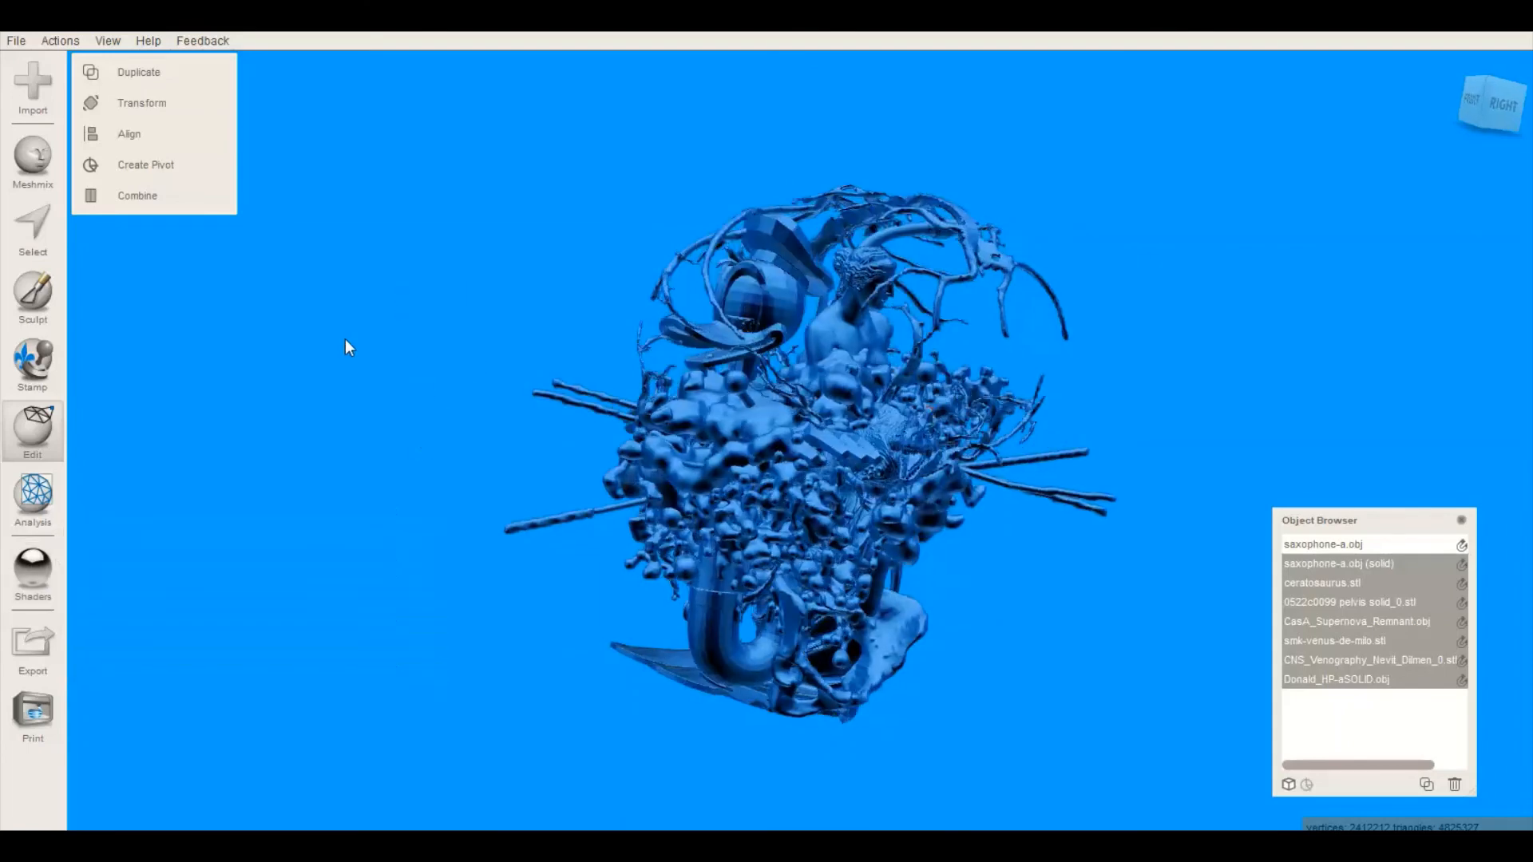
right_click_drag(345, 339, 92, 531)
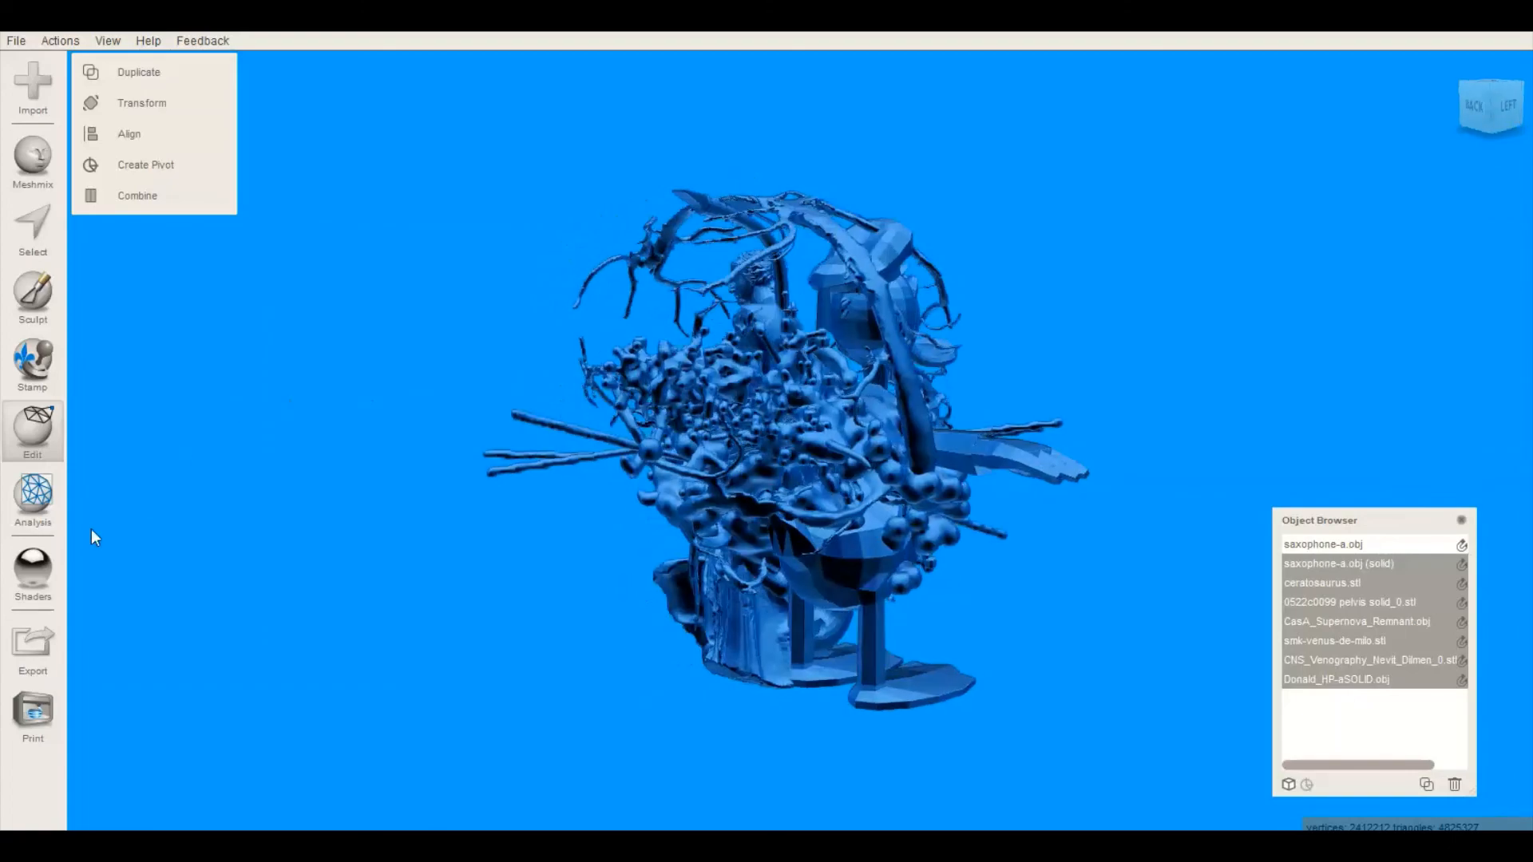
left_click(29, 570)
left_click_drag(380, 649, 393, 429)
right_click_drag(493, 570, 1150, 650)
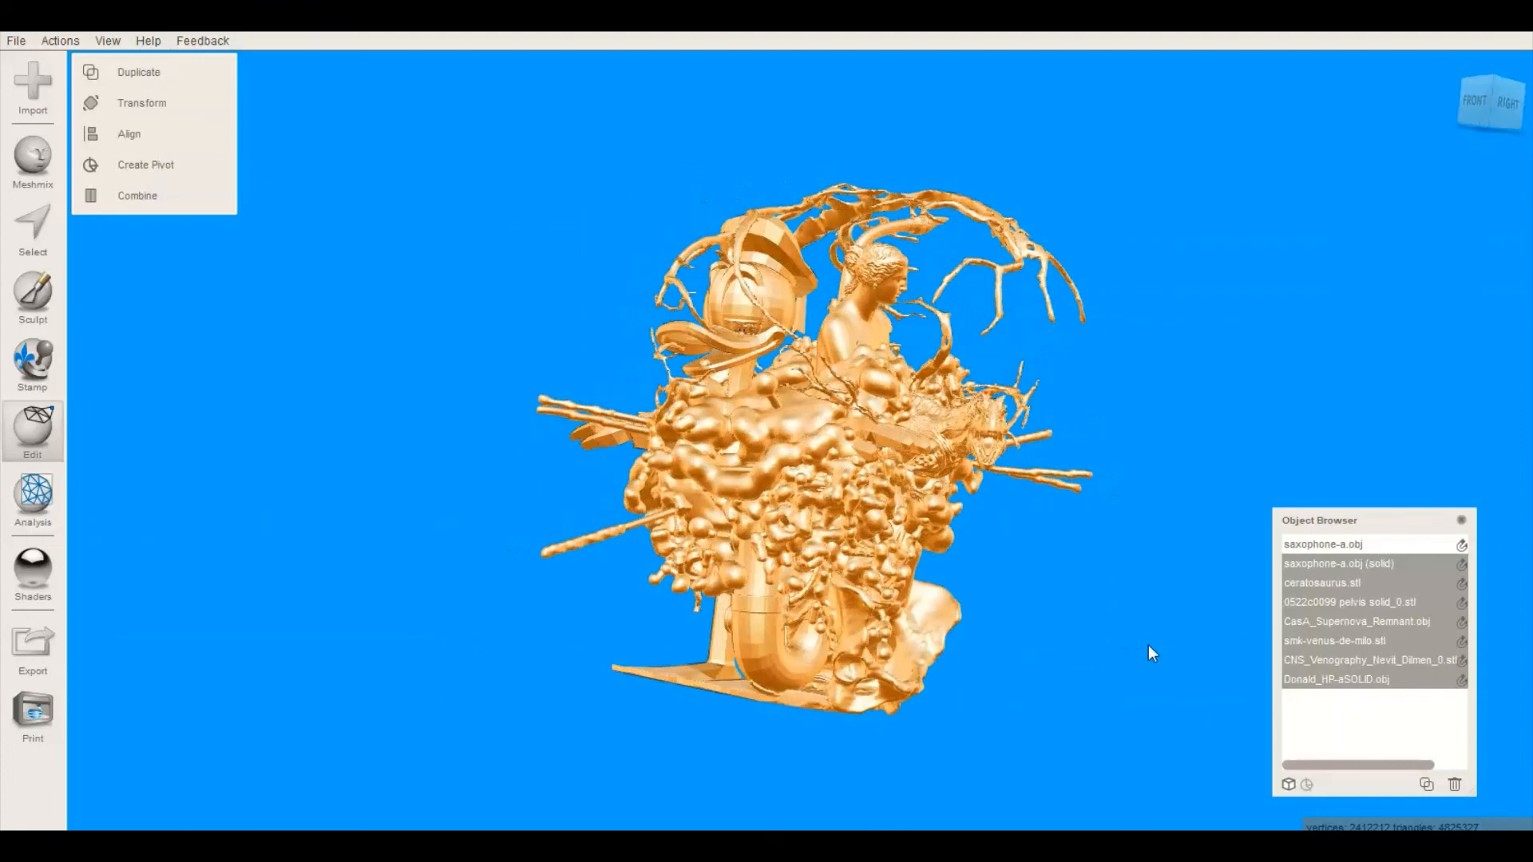
Compare black-and-yellow, bronze, plain grey and dark reflective shaders on the selected meshes
left_click(32, 571)
scroll(272, 641, "down", 2)
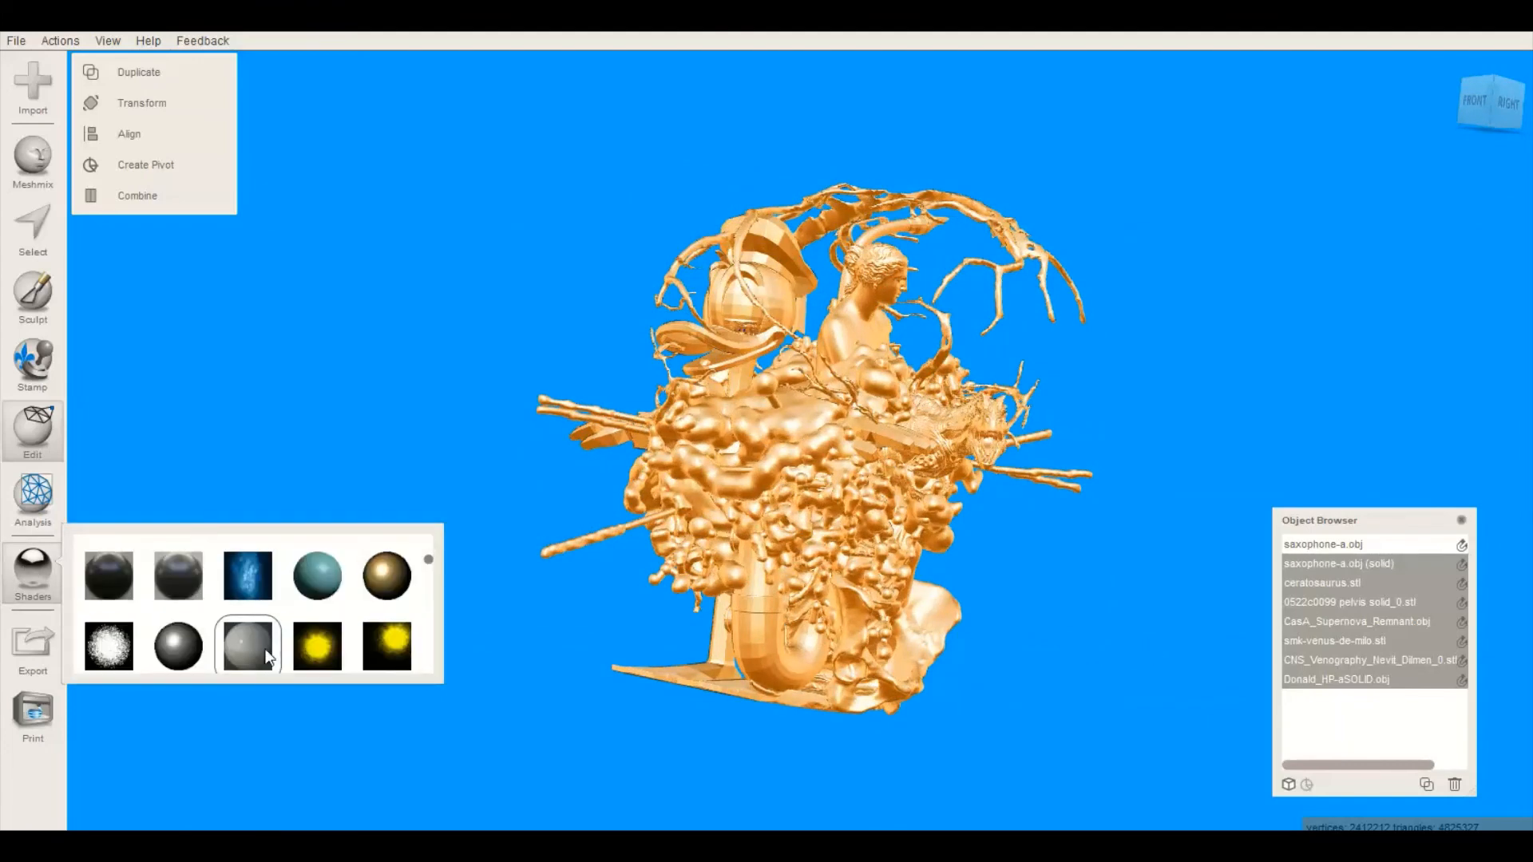
left_click_drag(313, 643, 519, 276)
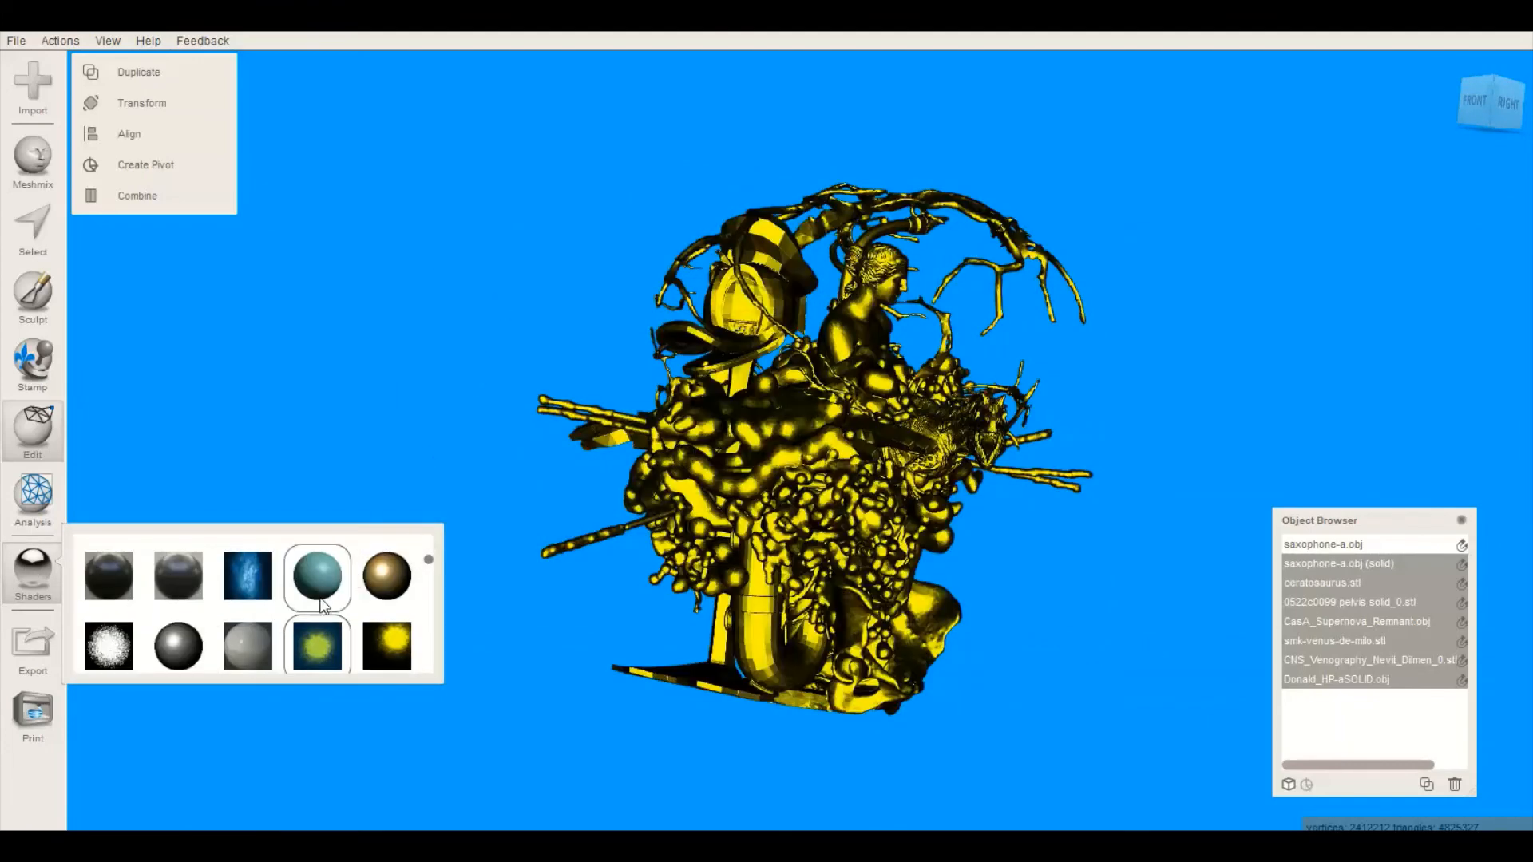
left_click_drag(387, 575, 463, 310)
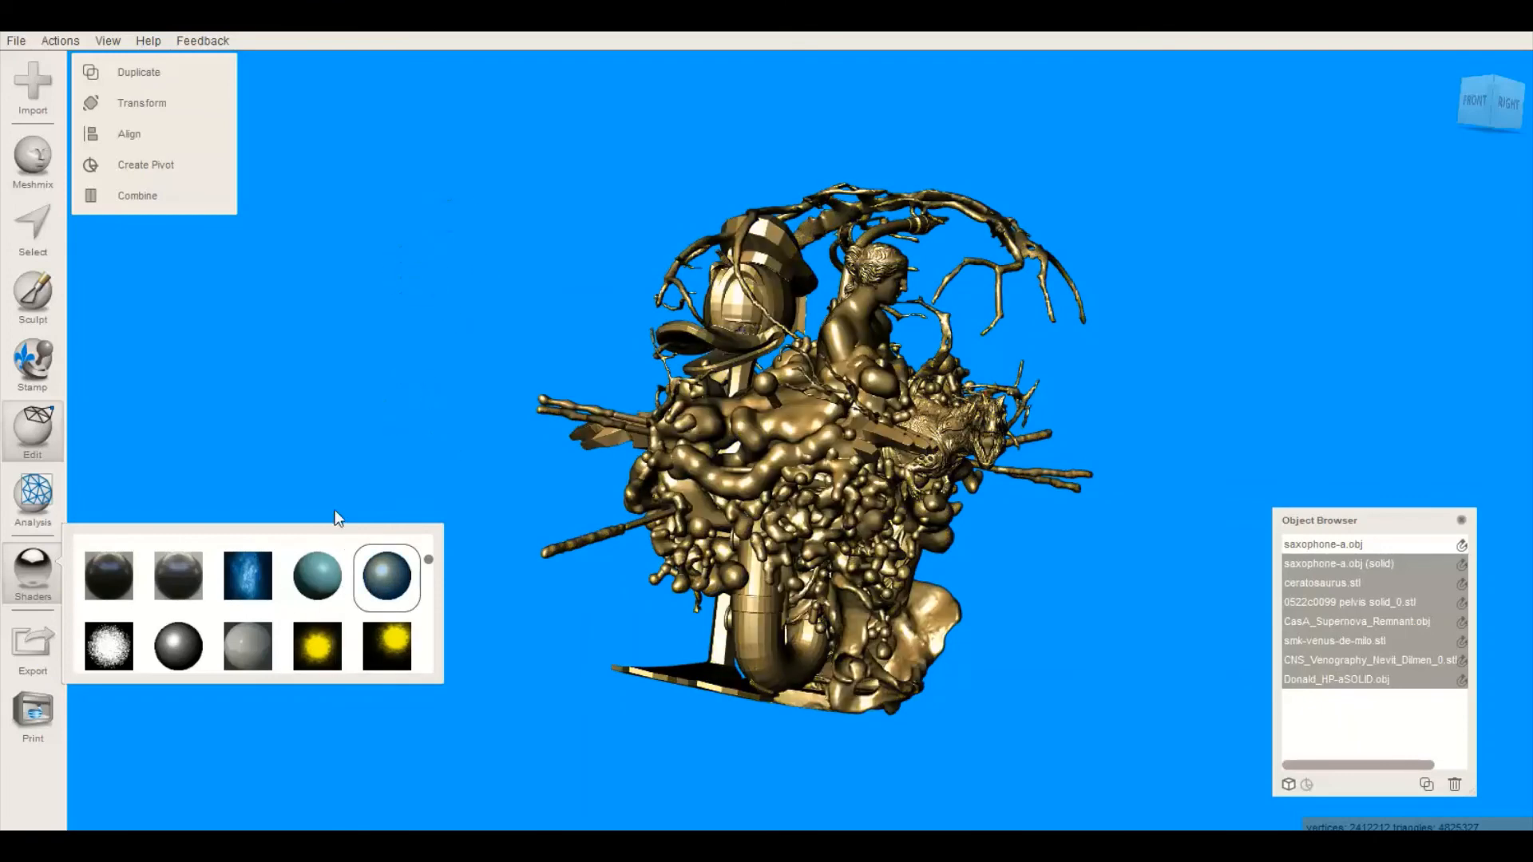
left_click_drag(247, 645, 528, 340)
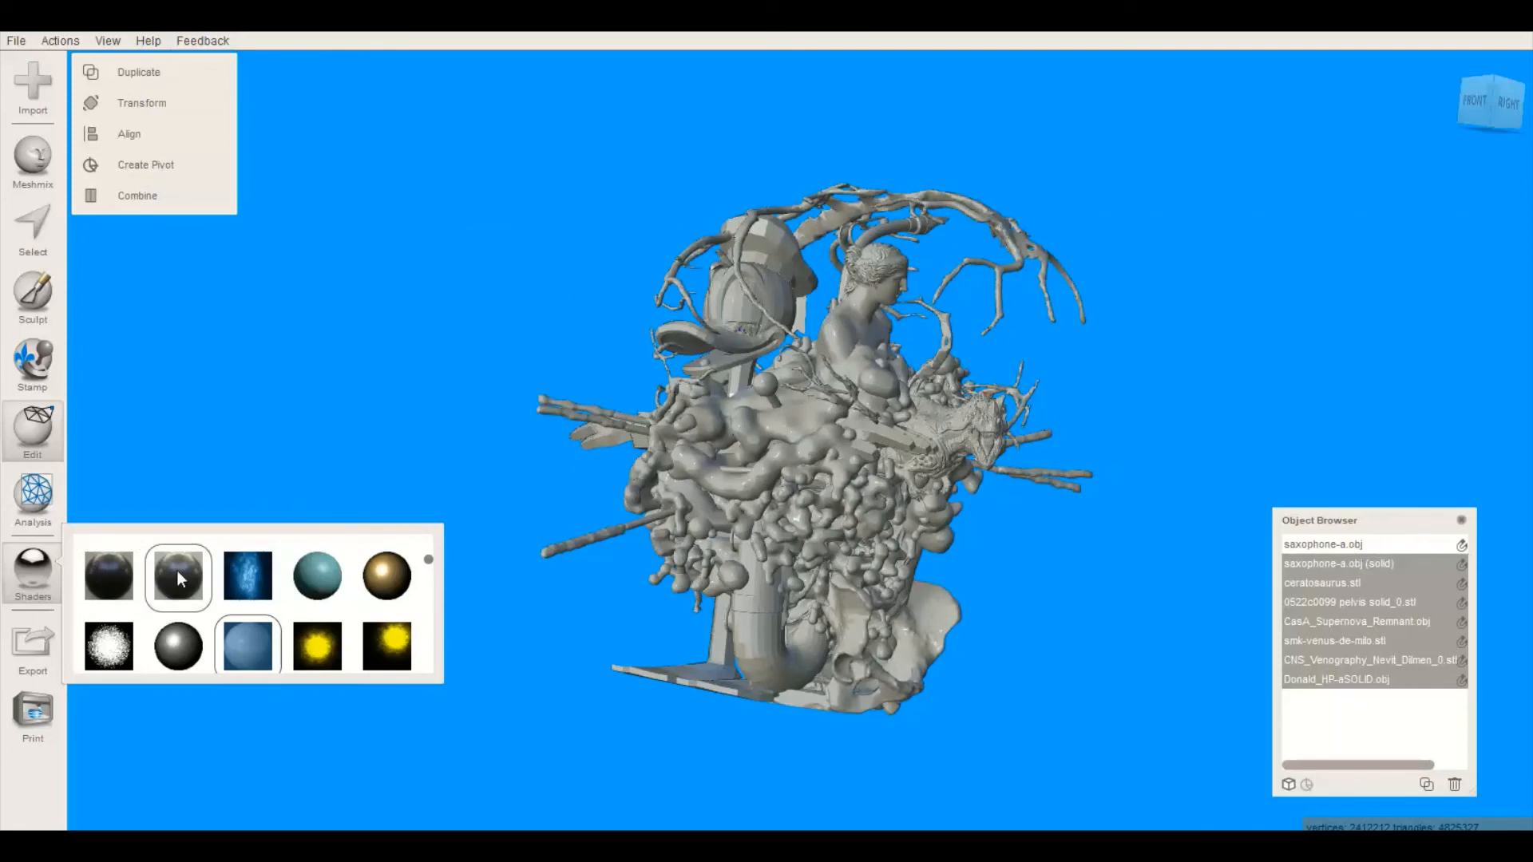
left_click_drag(177, 578, 477, 371)
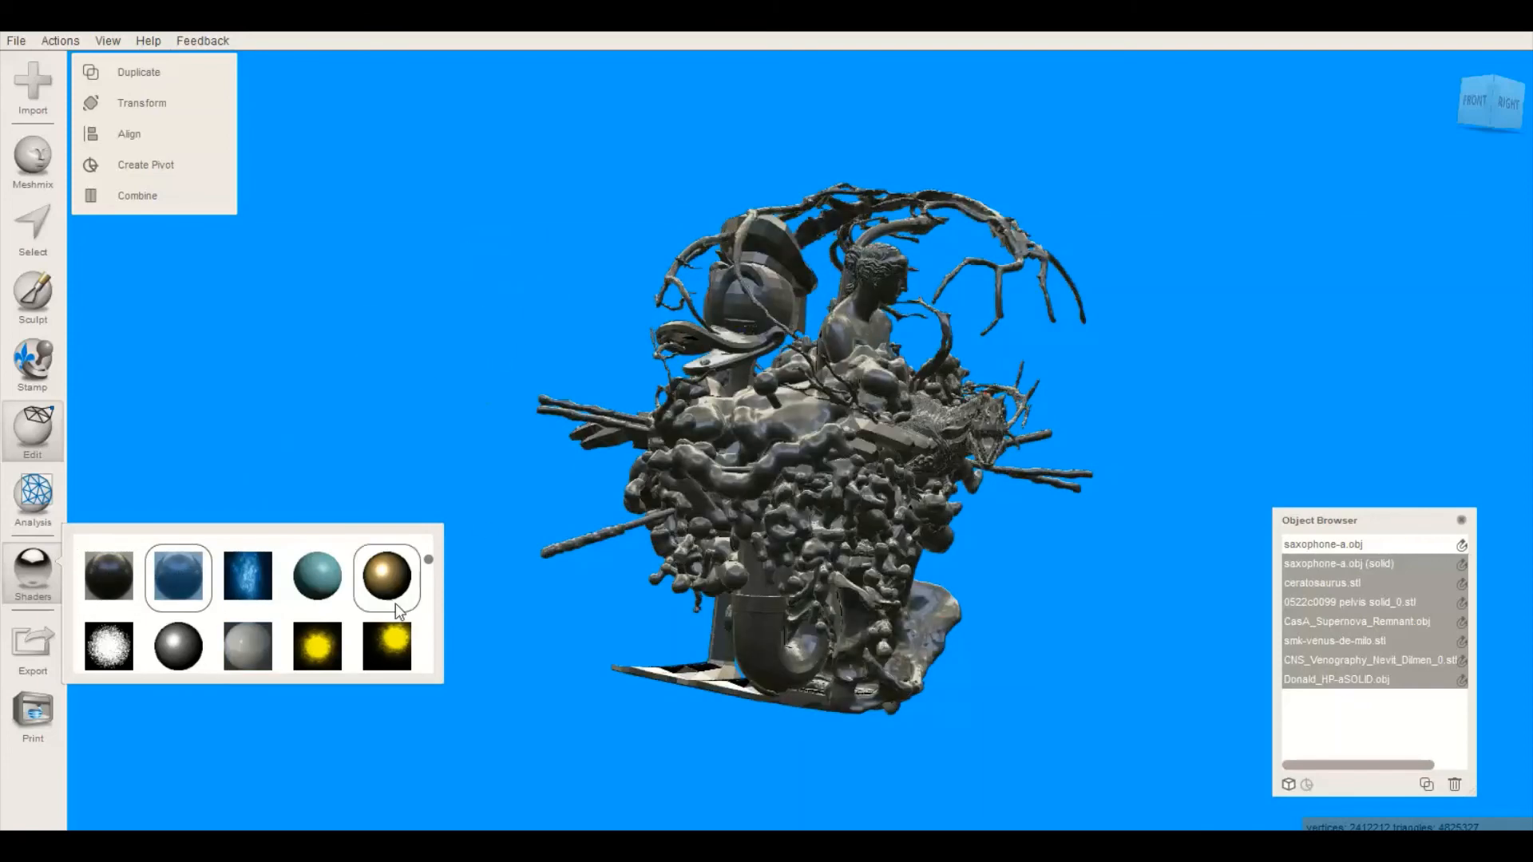
Compare further shaders on the selected meshes, including blue-grey metallic, glossy black and pale peach
scroll(343, 650, "down", 2)
left_click_drag(270, 647, 414, 391)
left_click_drag(357, 629, 471, 319)
left_click_drag(323, 623, 414, 396)
scroll(264, 615, "down", 2)
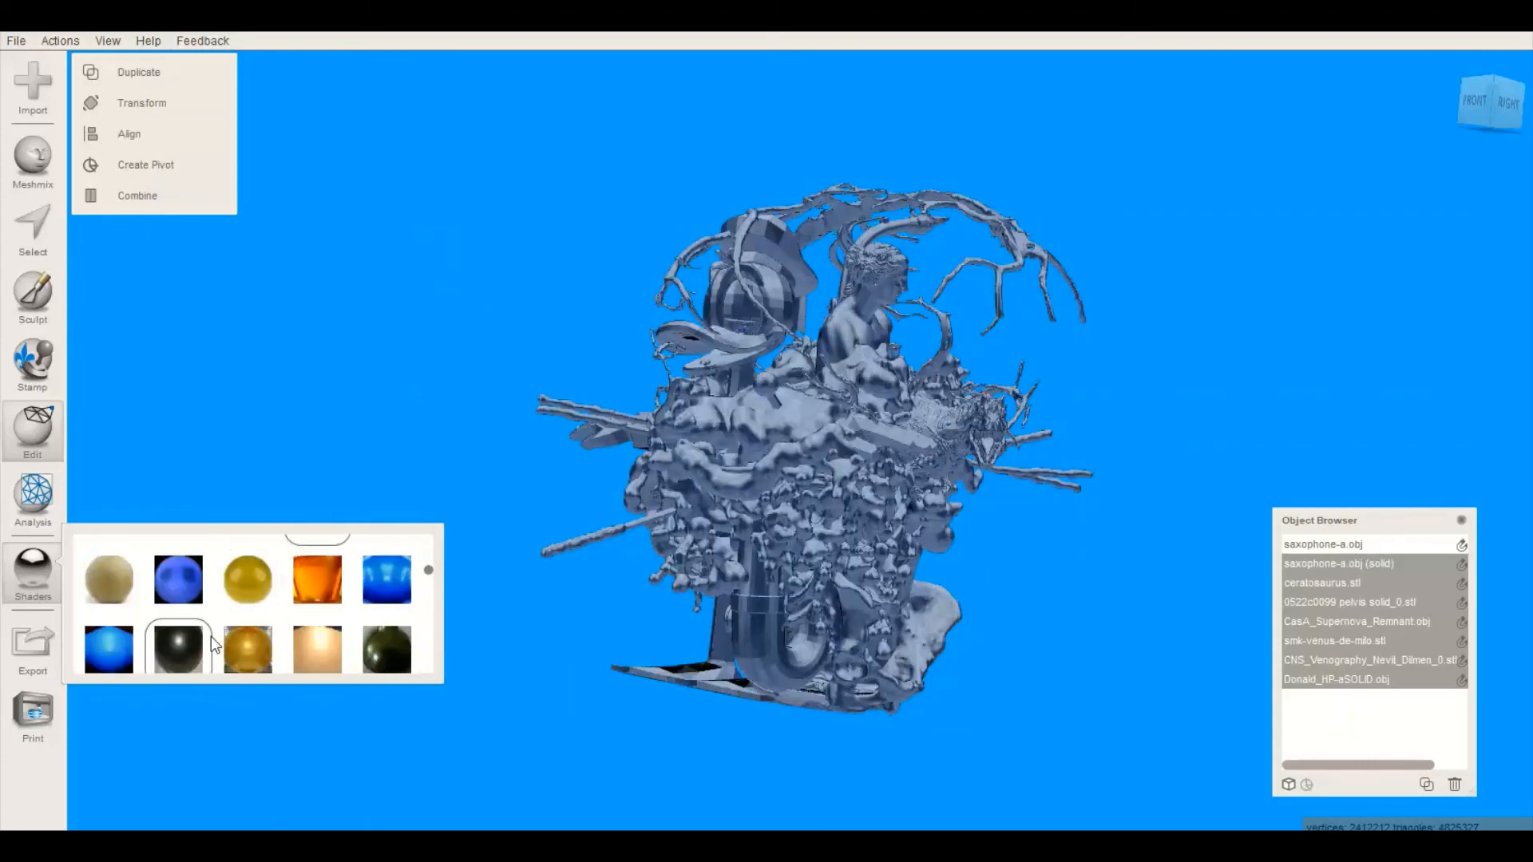
left_click_drag(178, 647, 519, 239)
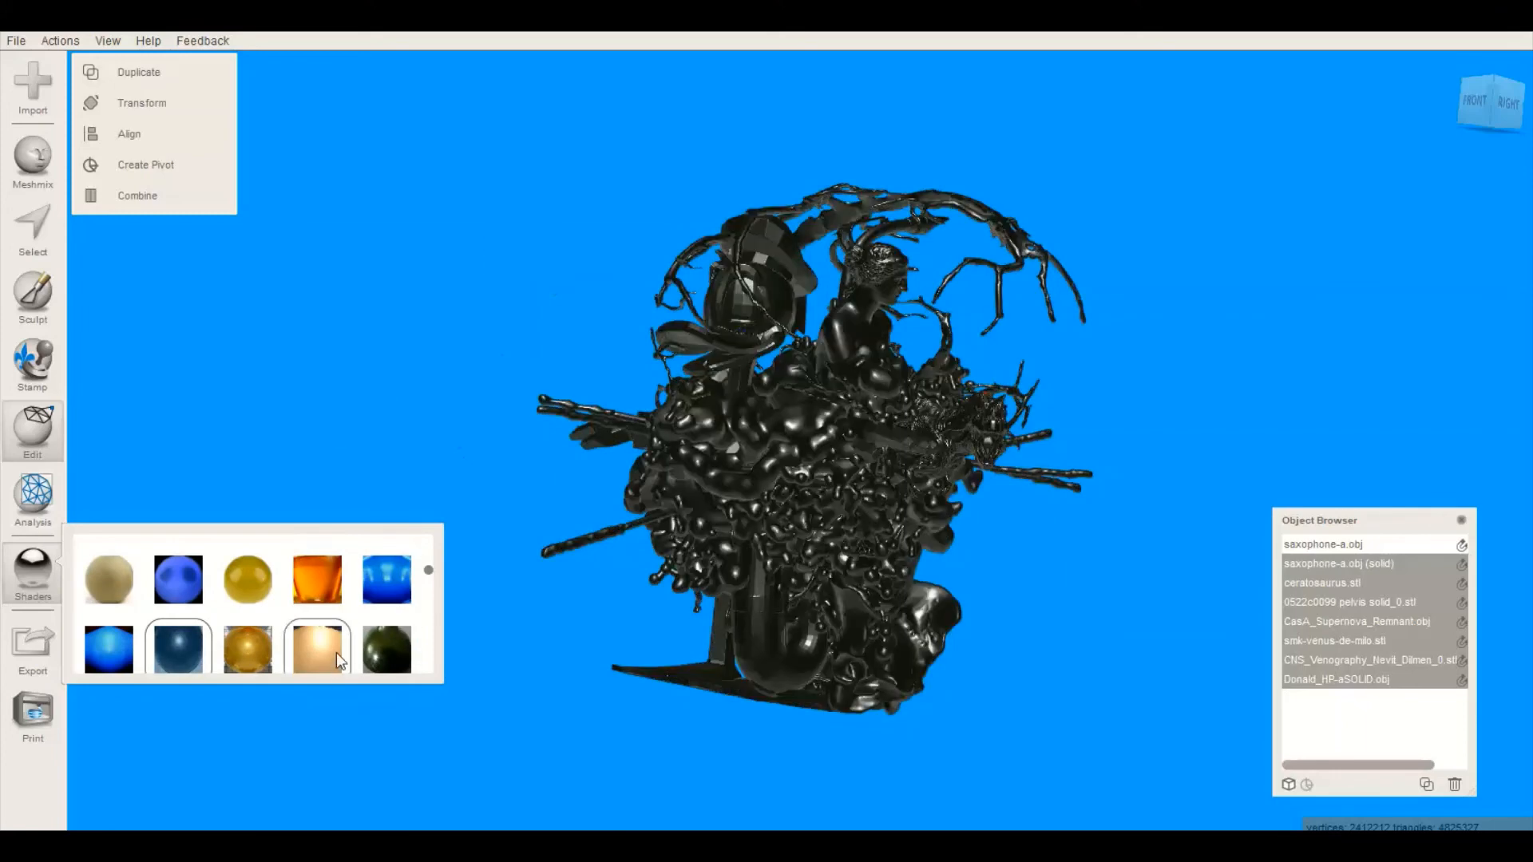
left_click_drag(339, 651, 385, 400)
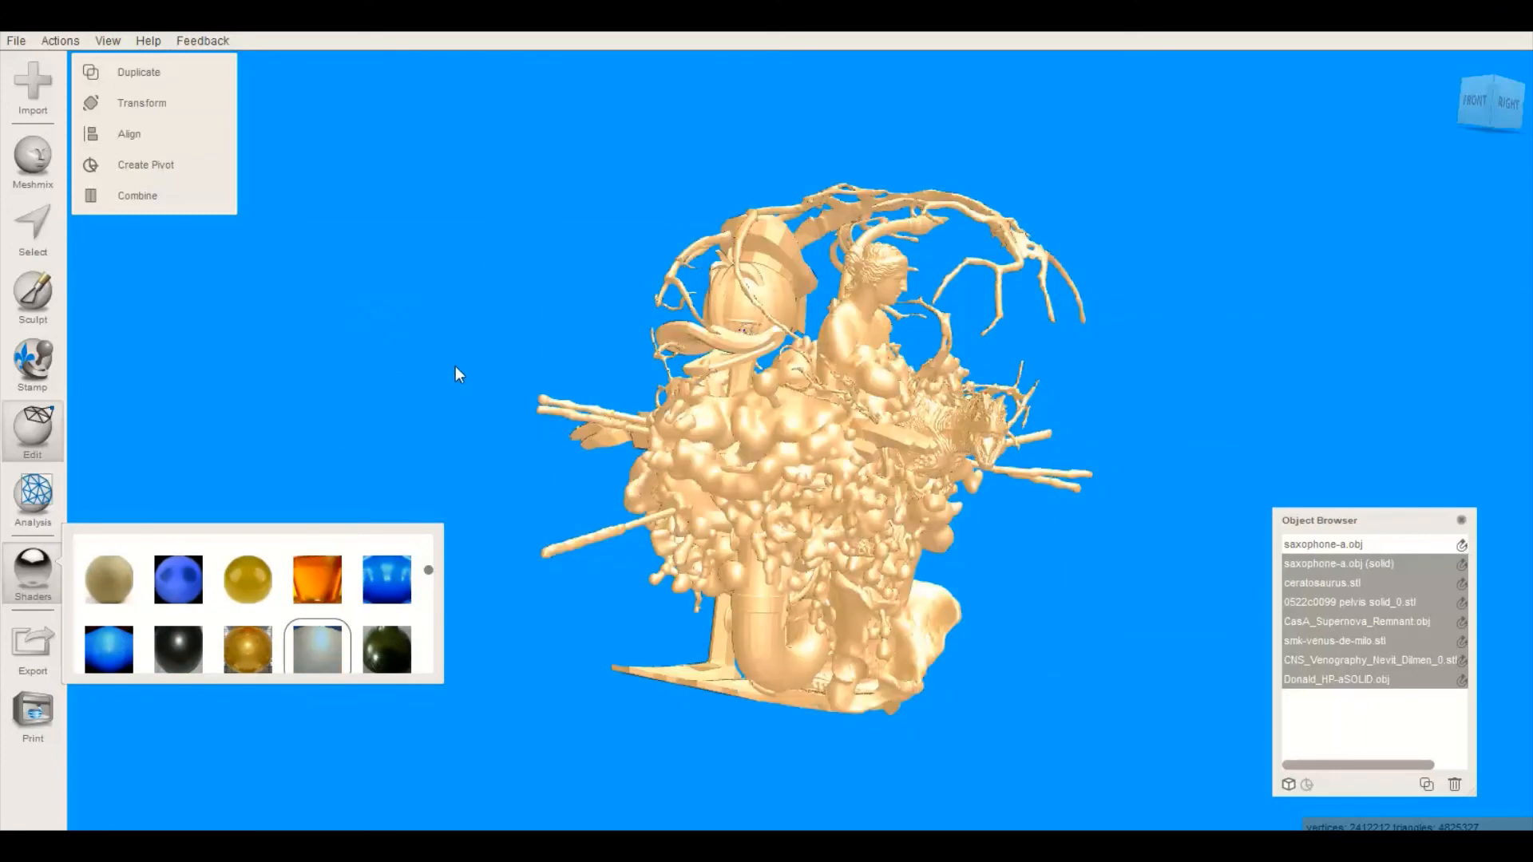
right_click_drag(1243, 389, 1264, 295)
Try a dark grey-brown shader and a bright orange shader on the selected meshes
left_click(33, 569)
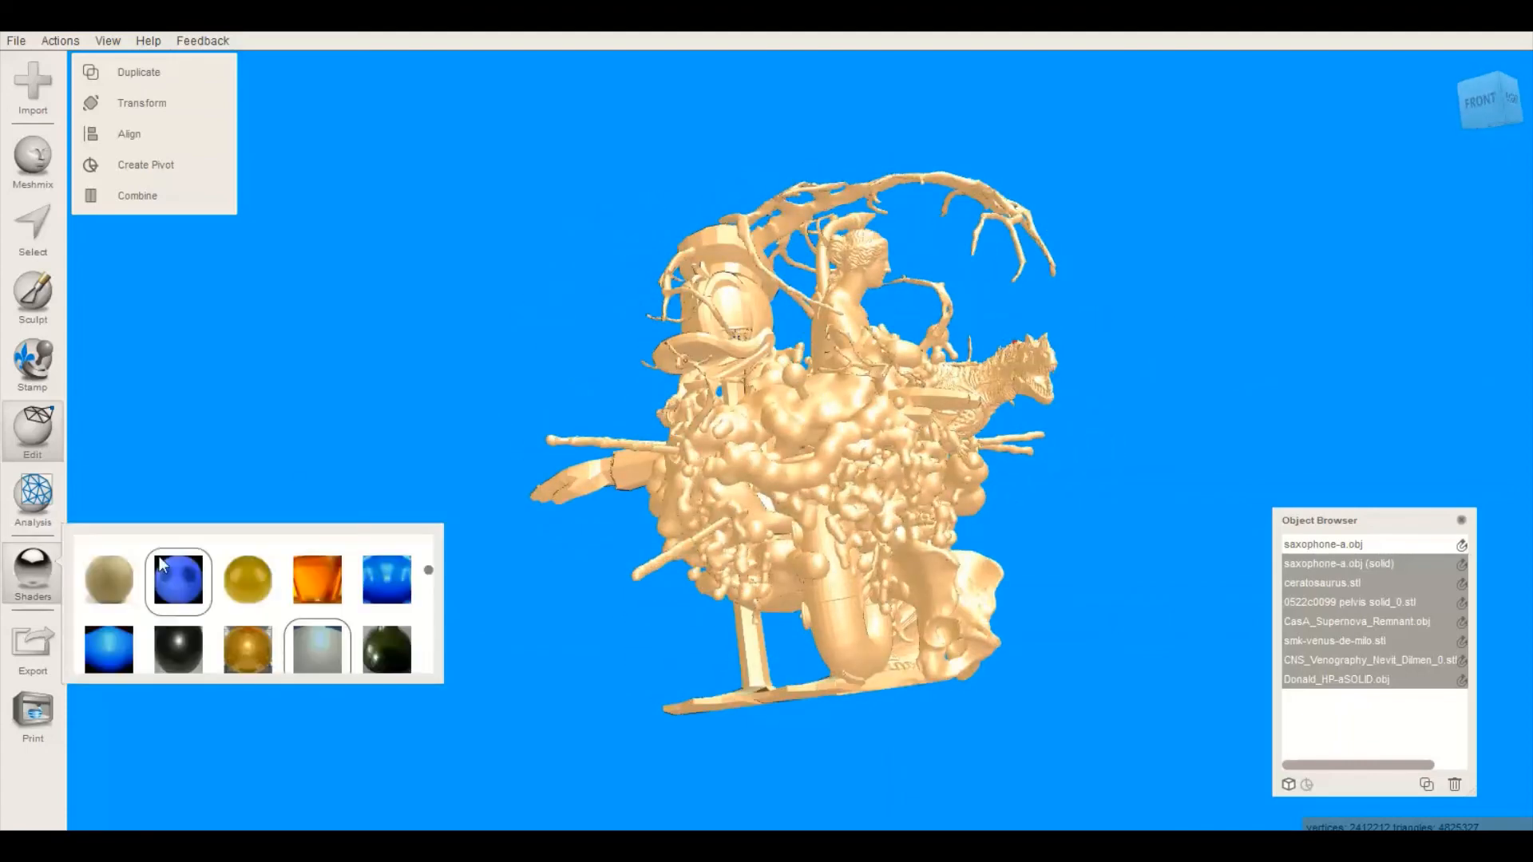
scroll(247, 582, "down", 3)
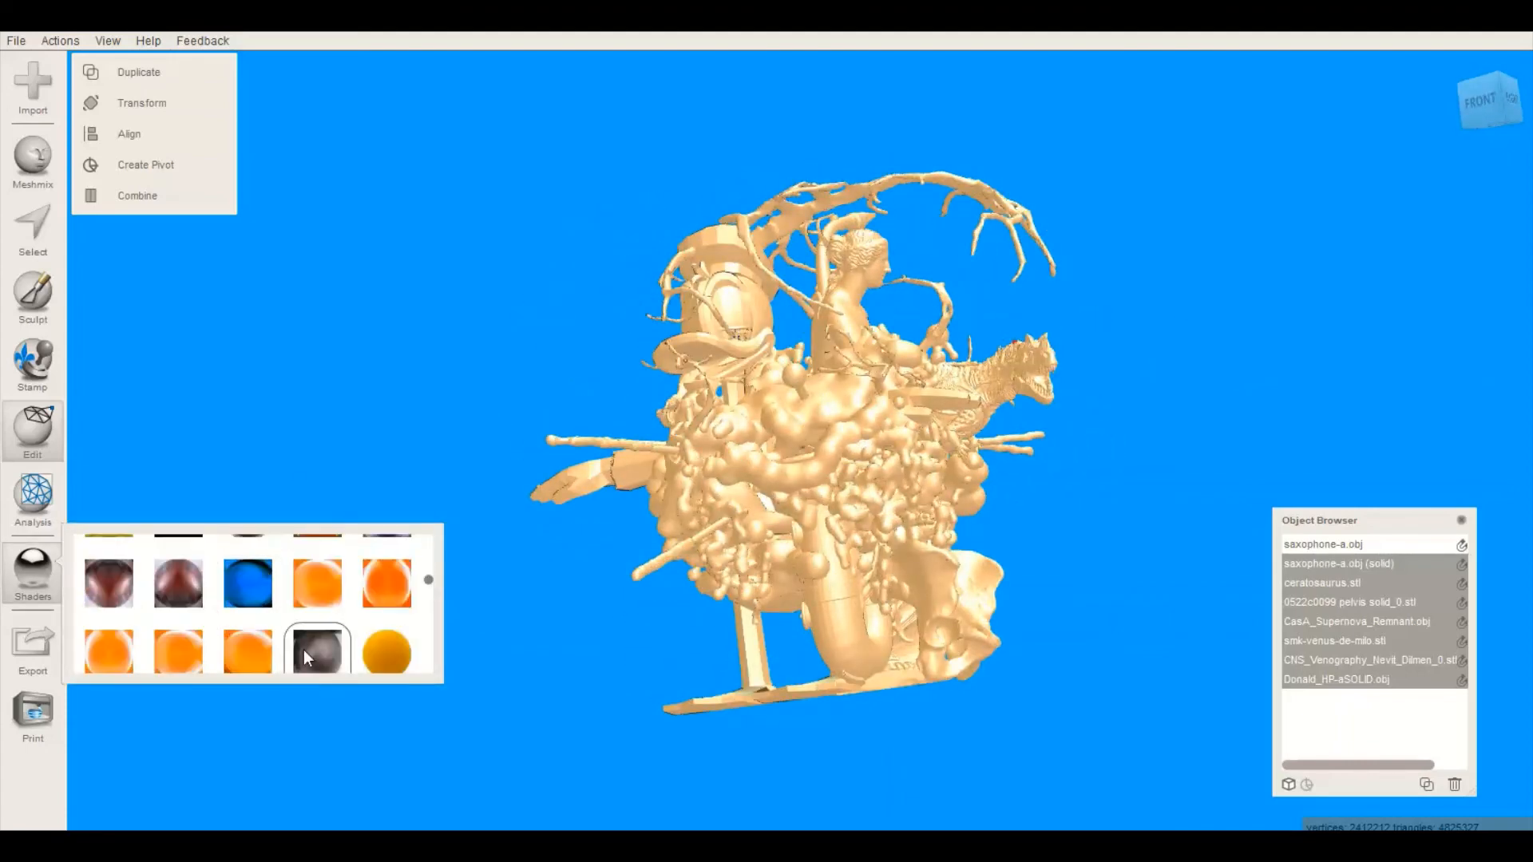
left_click_drag(304, 650, 462, 401)
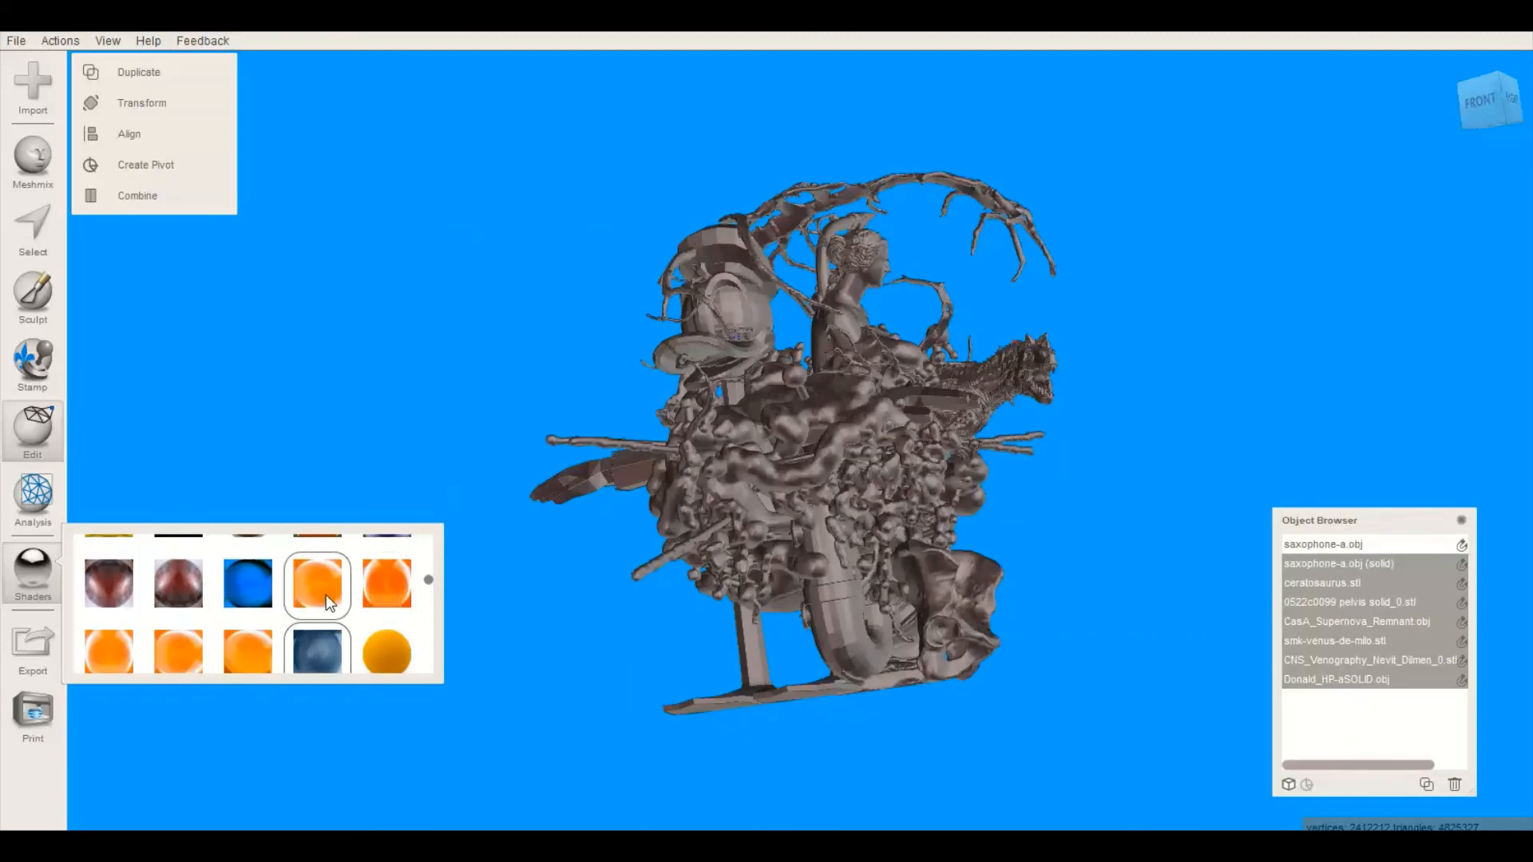
left_click_drag(317, 582, 490, 417)
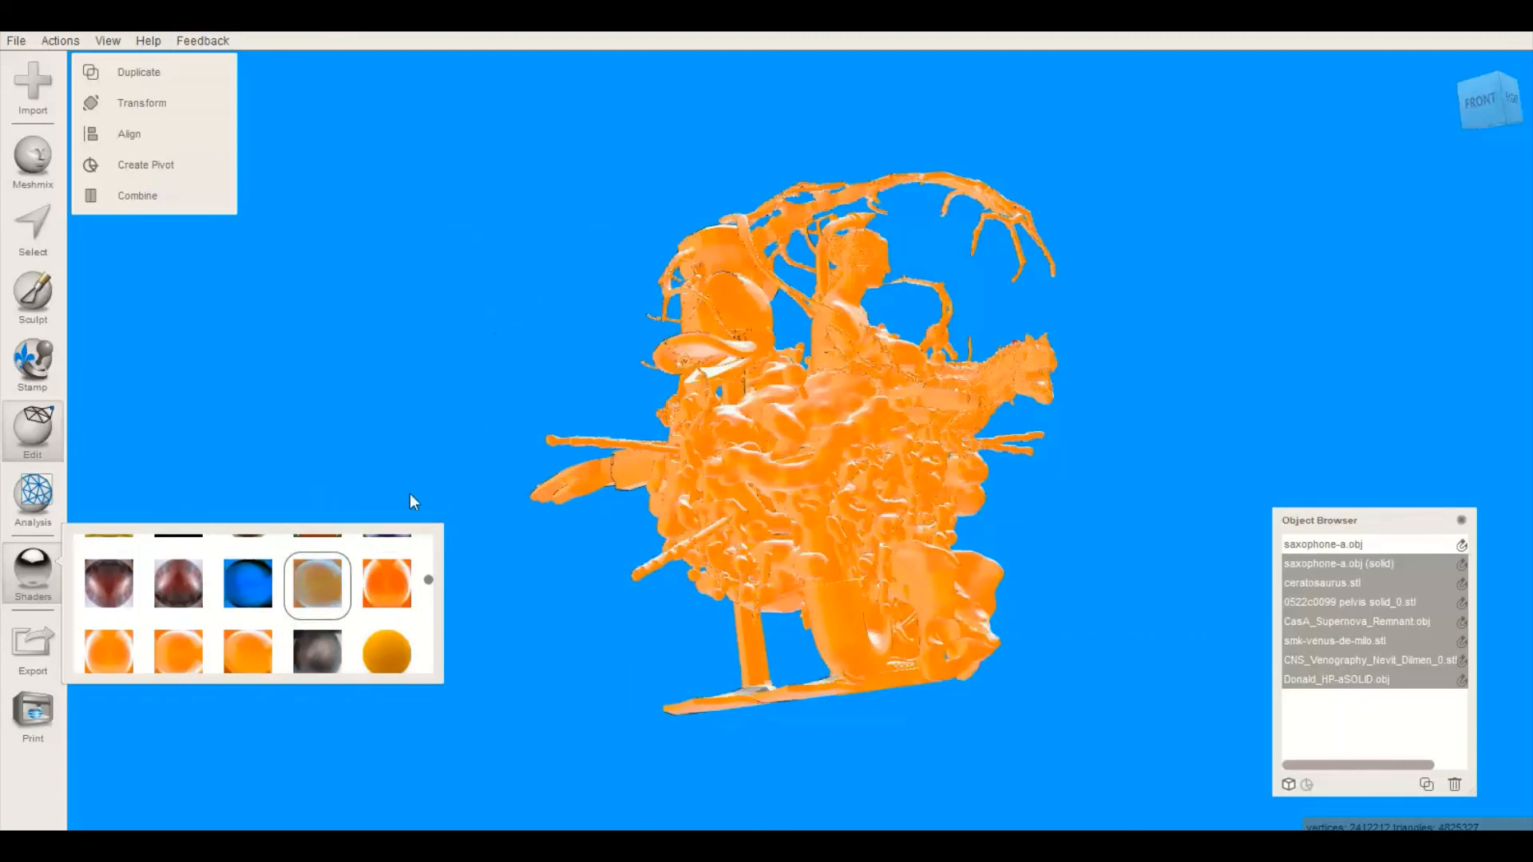
Apply the golden-orange shader to the selected meshes and inspect the sculpture from the right
left_click_drag(397, 647, 536, 330)
right_click_drag(1283, 284, 972, 344)
scroll(995, 323, "up", 6)
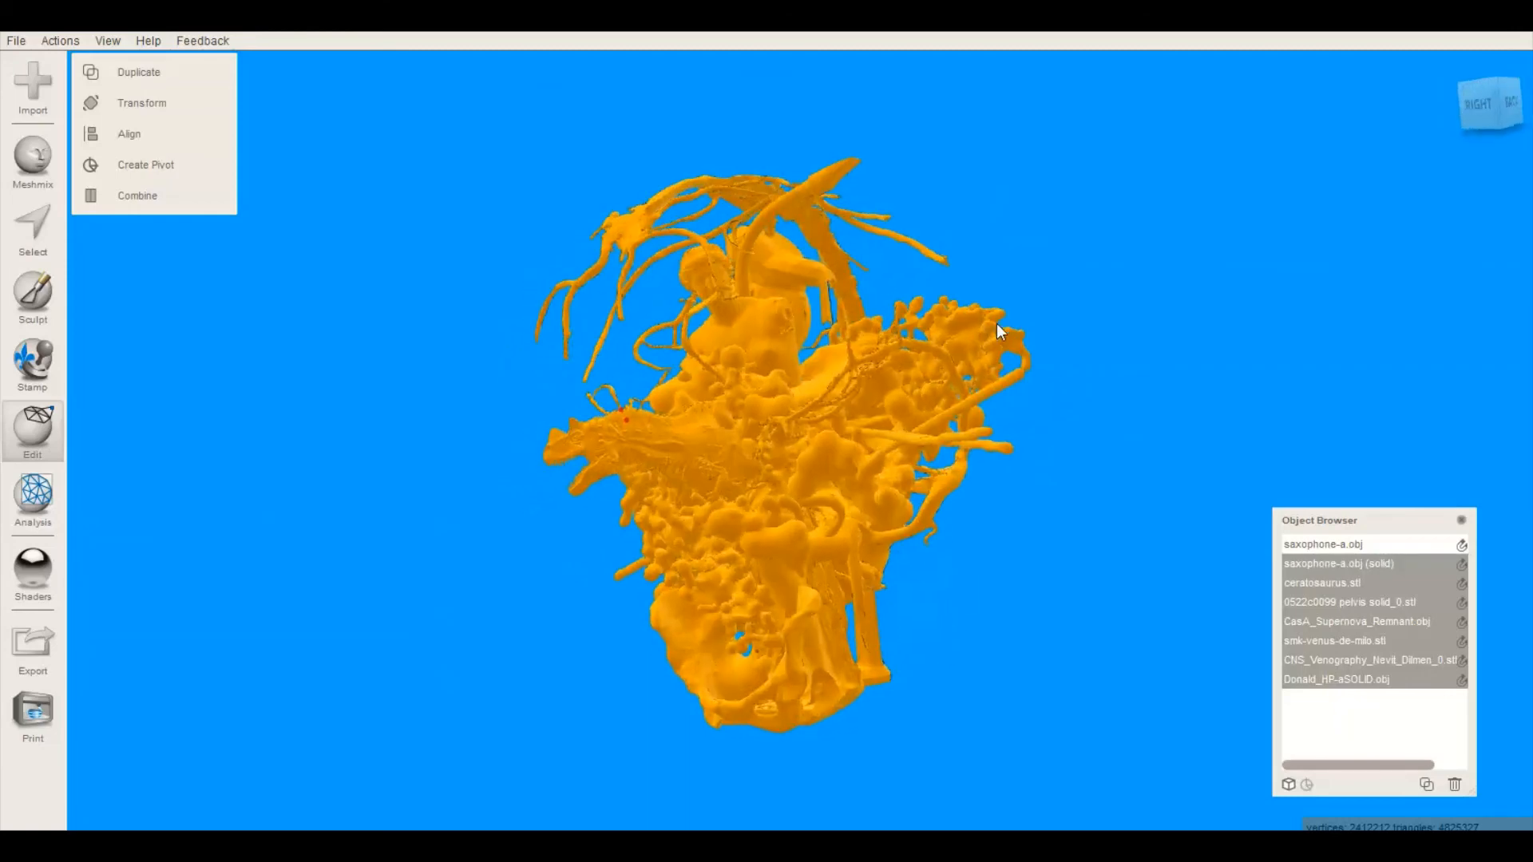
Try dark stone, glossy yellow and purple shaders on the selected meshes
right_click_drag(1269, 333, 1043, 346)
right_click_drag(1138, 385, 1263, 338)
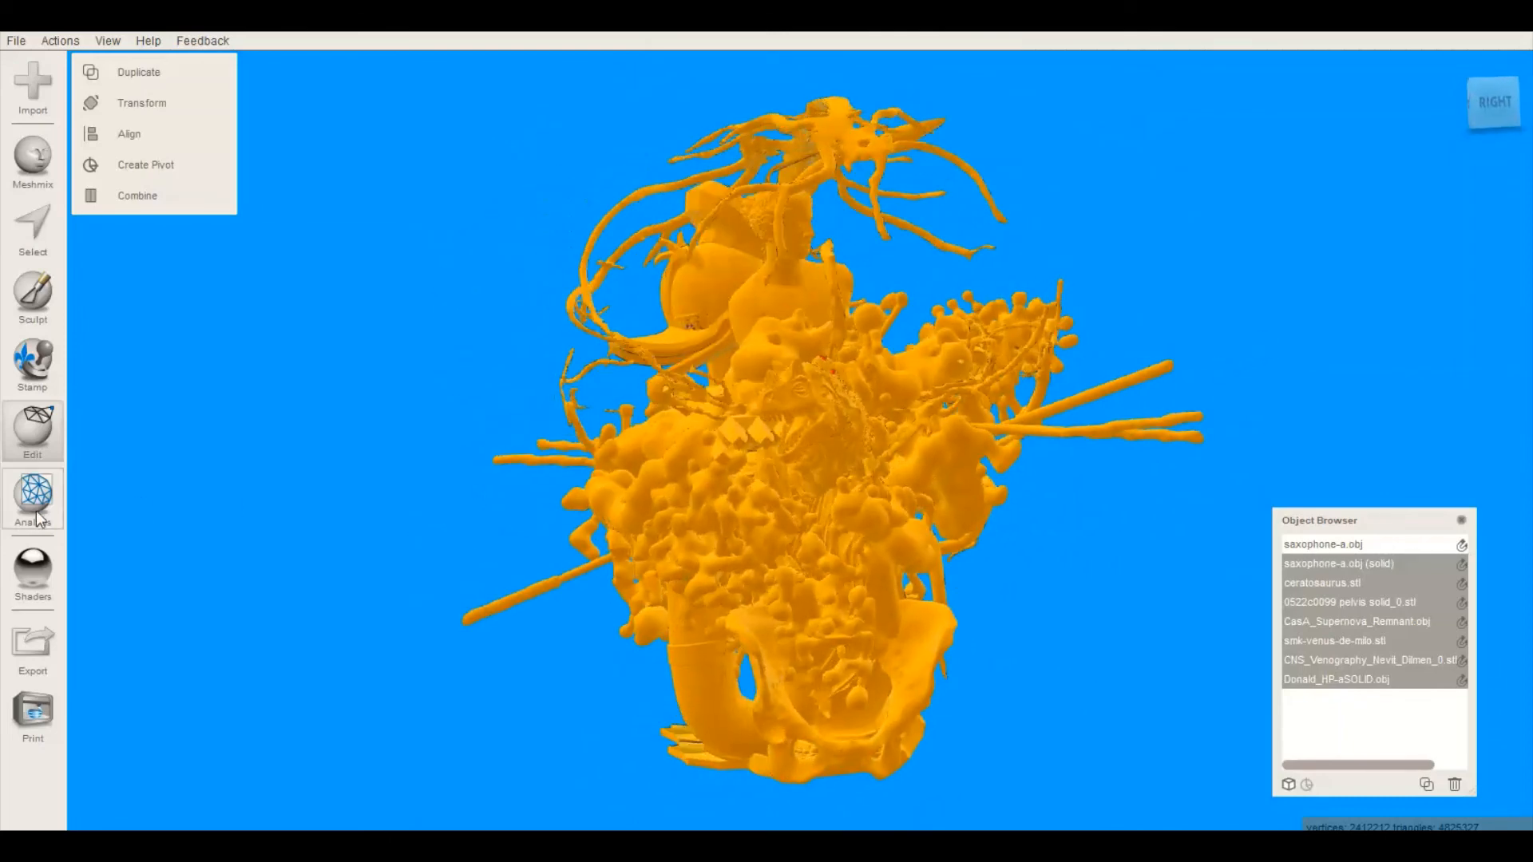
left_click(33, 569)
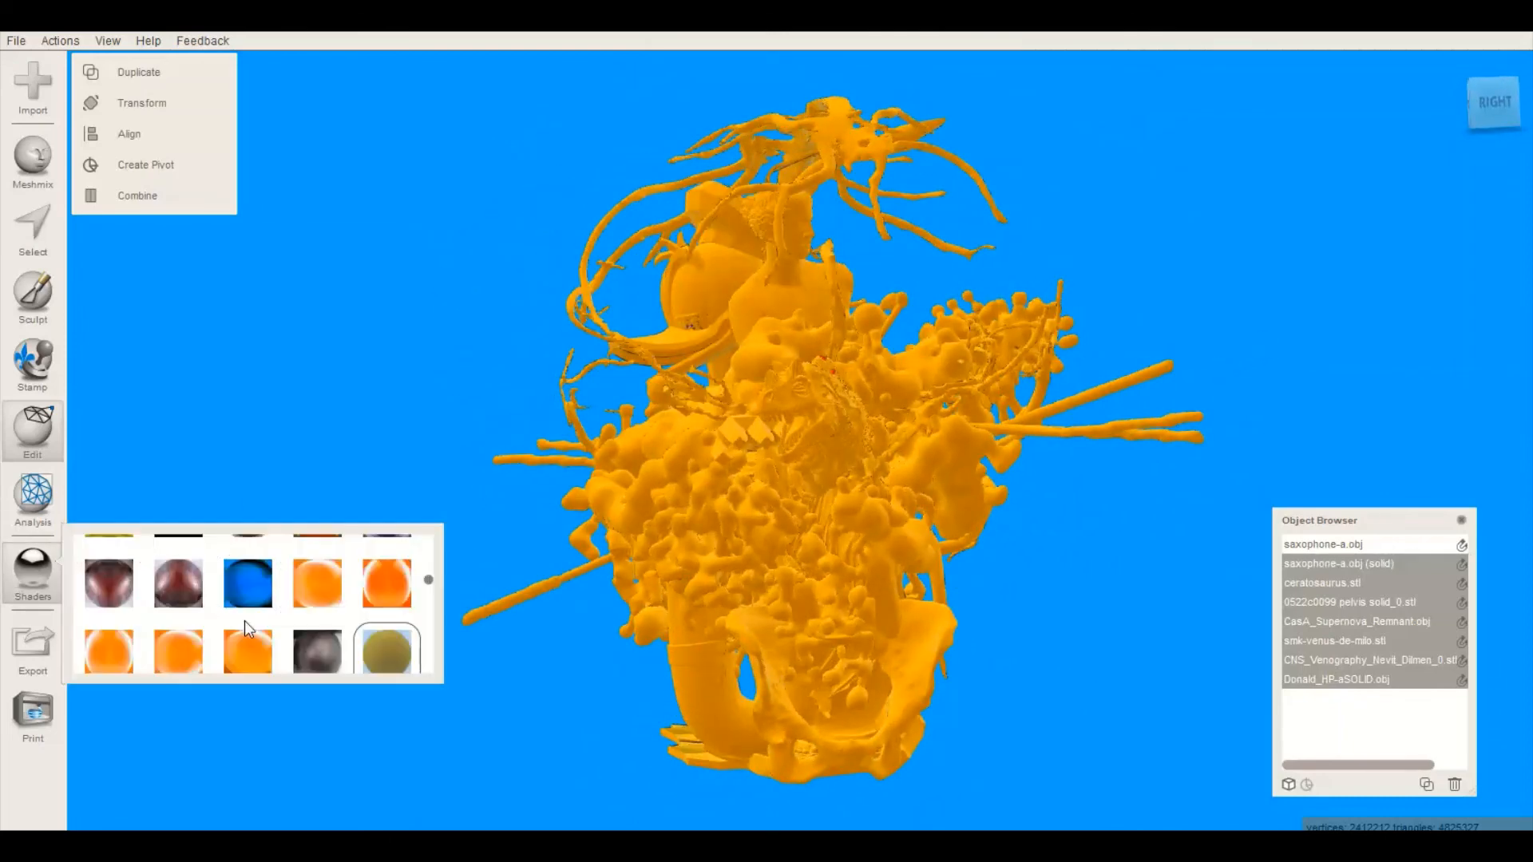
scroll(243, 620, "down", 2)
left_click_drag(254, 607, 393, 351)
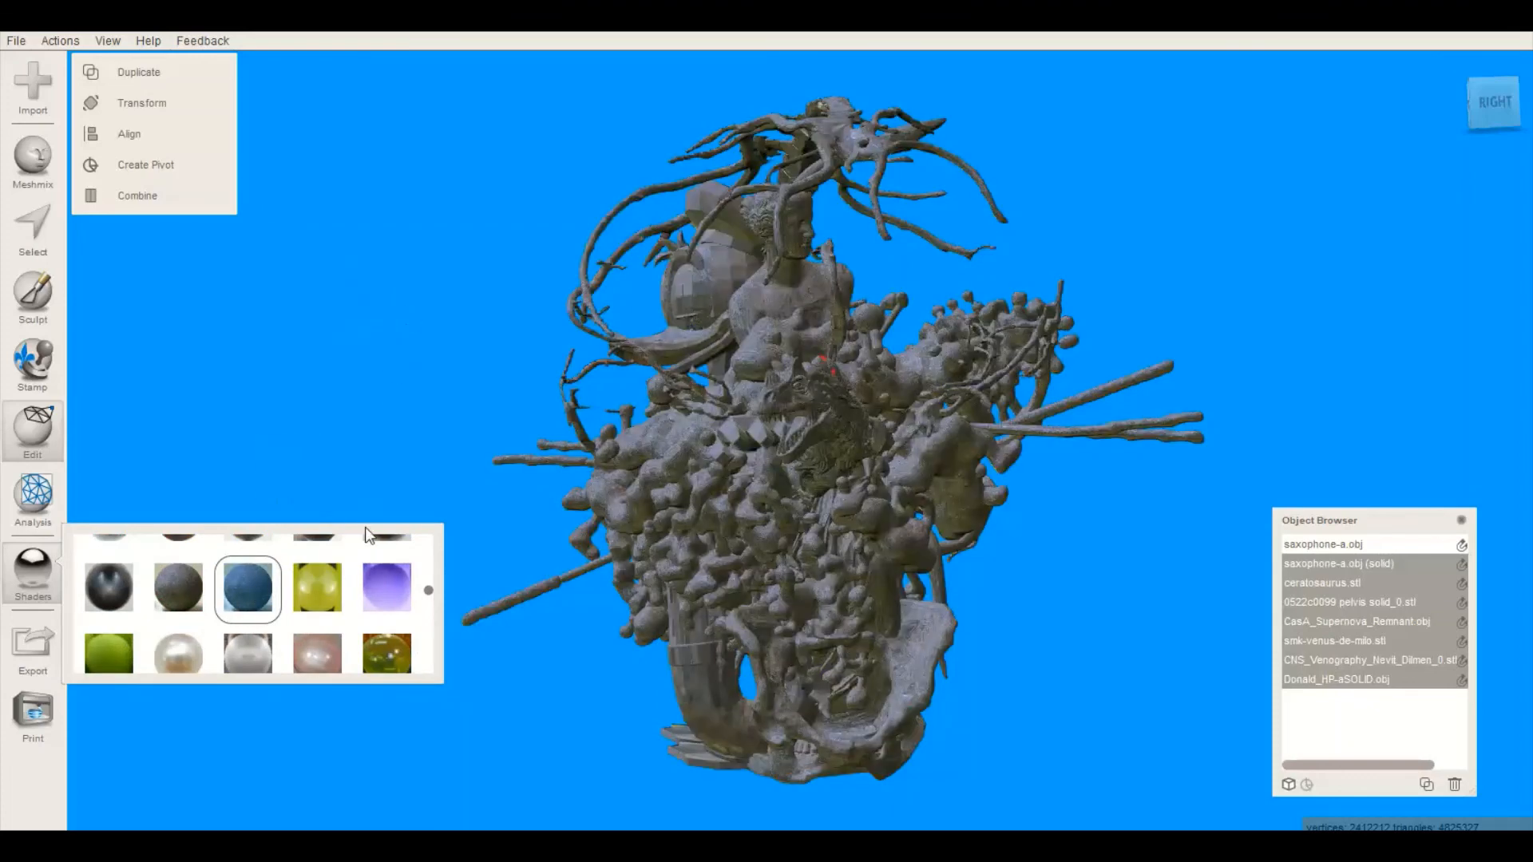
left_click_drag(317, 588, 371, 387)
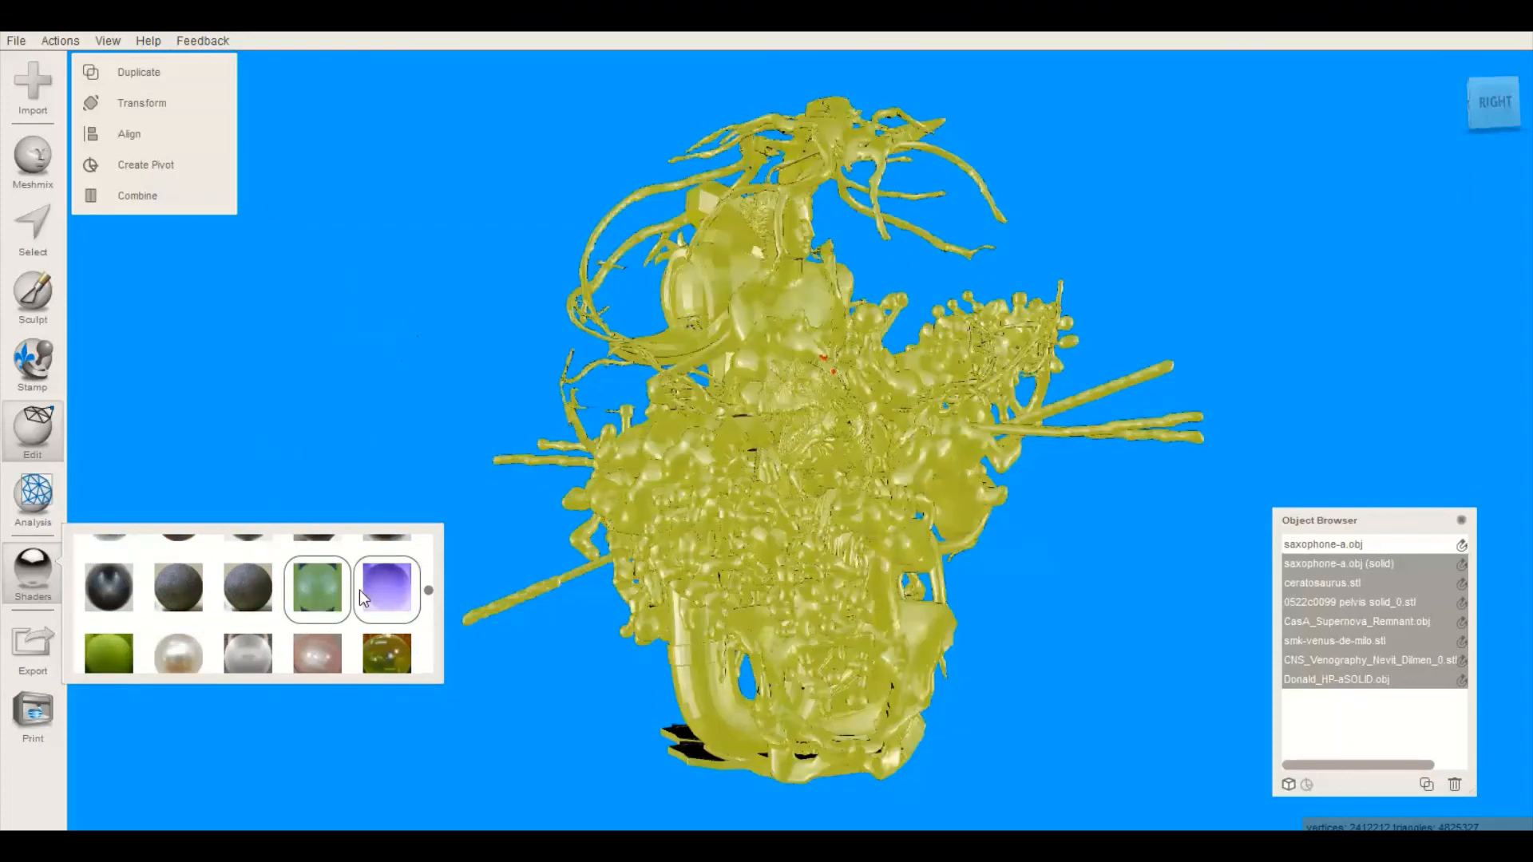
left_click_drag(367, 589, 368, 399)
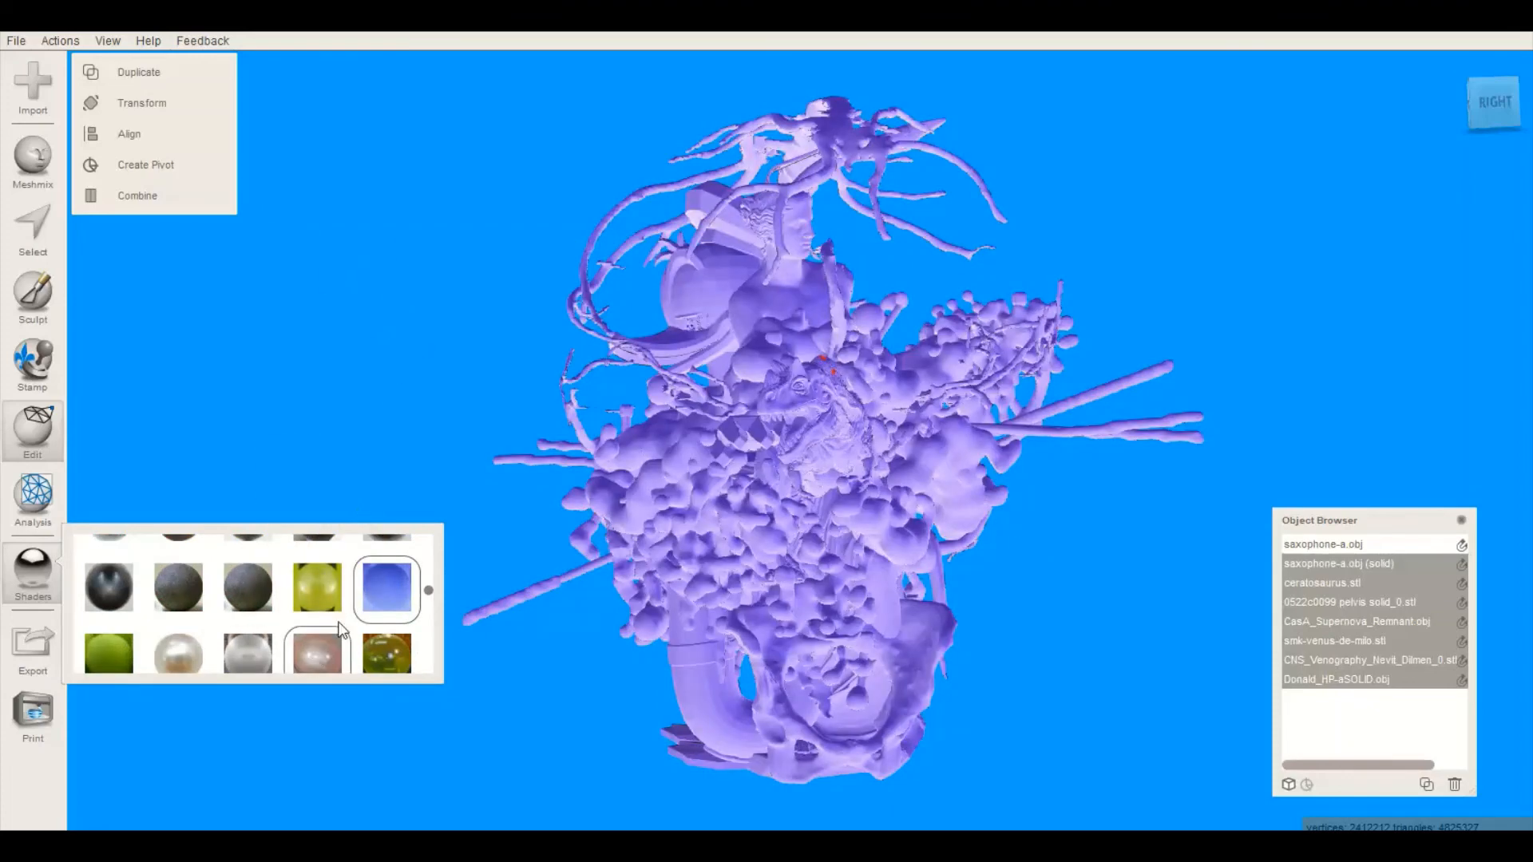
Compare a pearly pink shader and an olive-green shader on the selected meshes
left_click_drag(377, 673, 383, 444)
left_click_drag(317, 657, 412, 322)
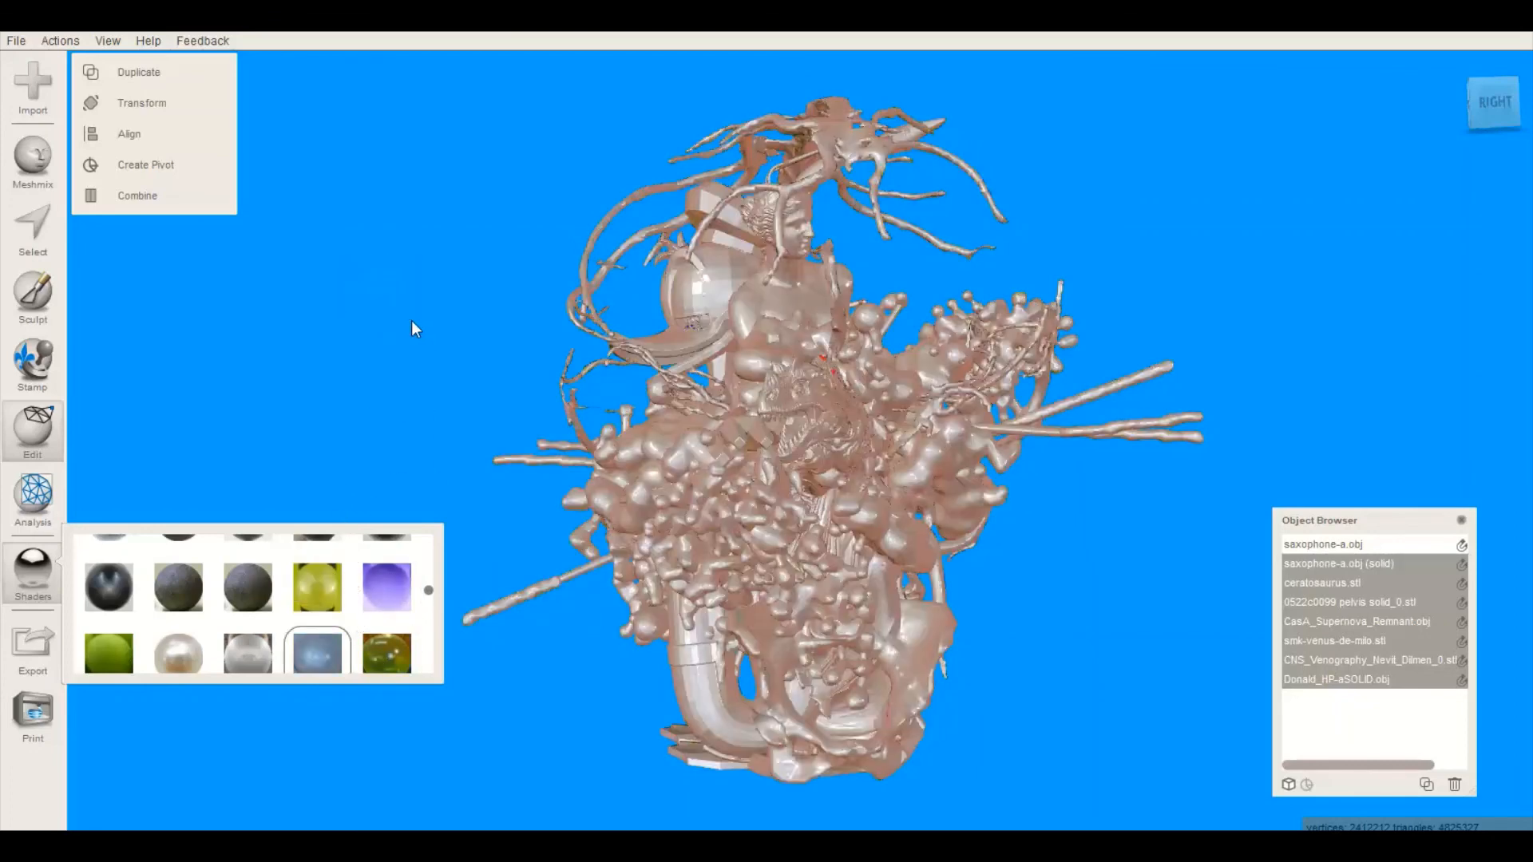
right_click_drag(319, 339, 471, 338)
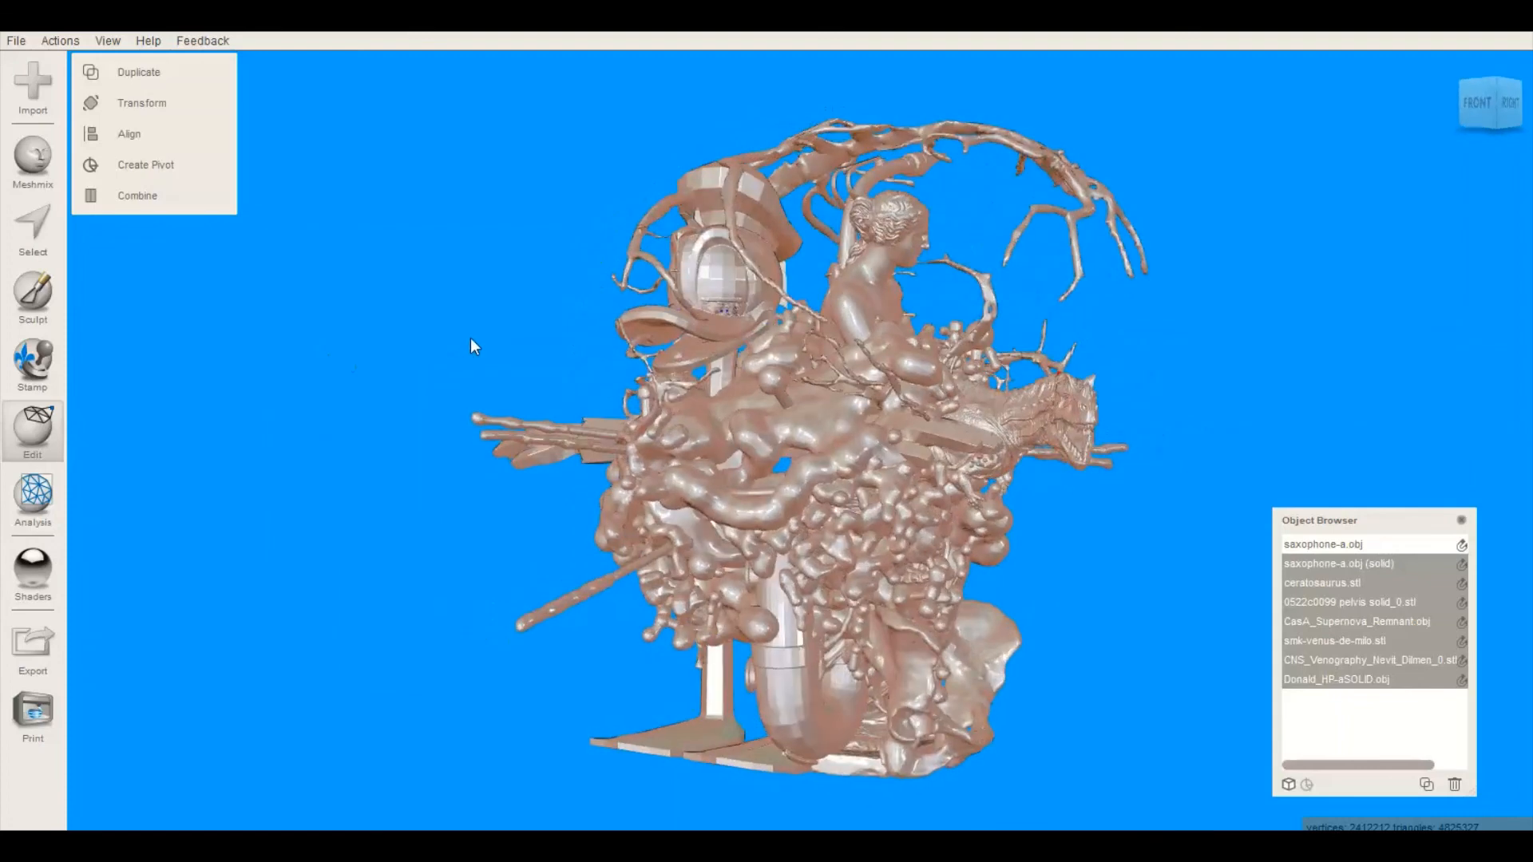
left_click(40, 571)
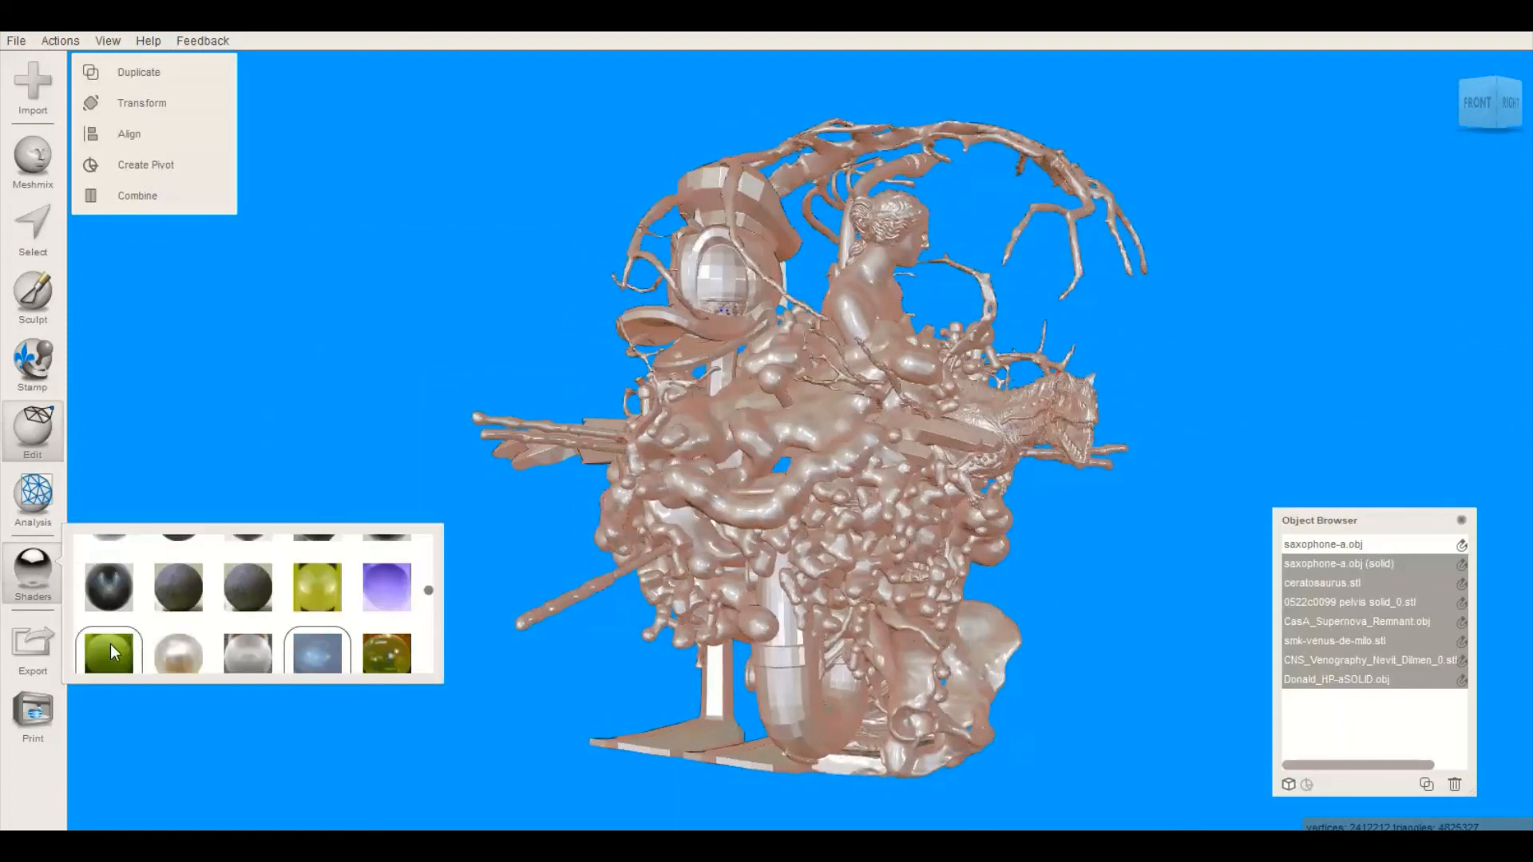
left_click_drag(110, 644, 337, 309)
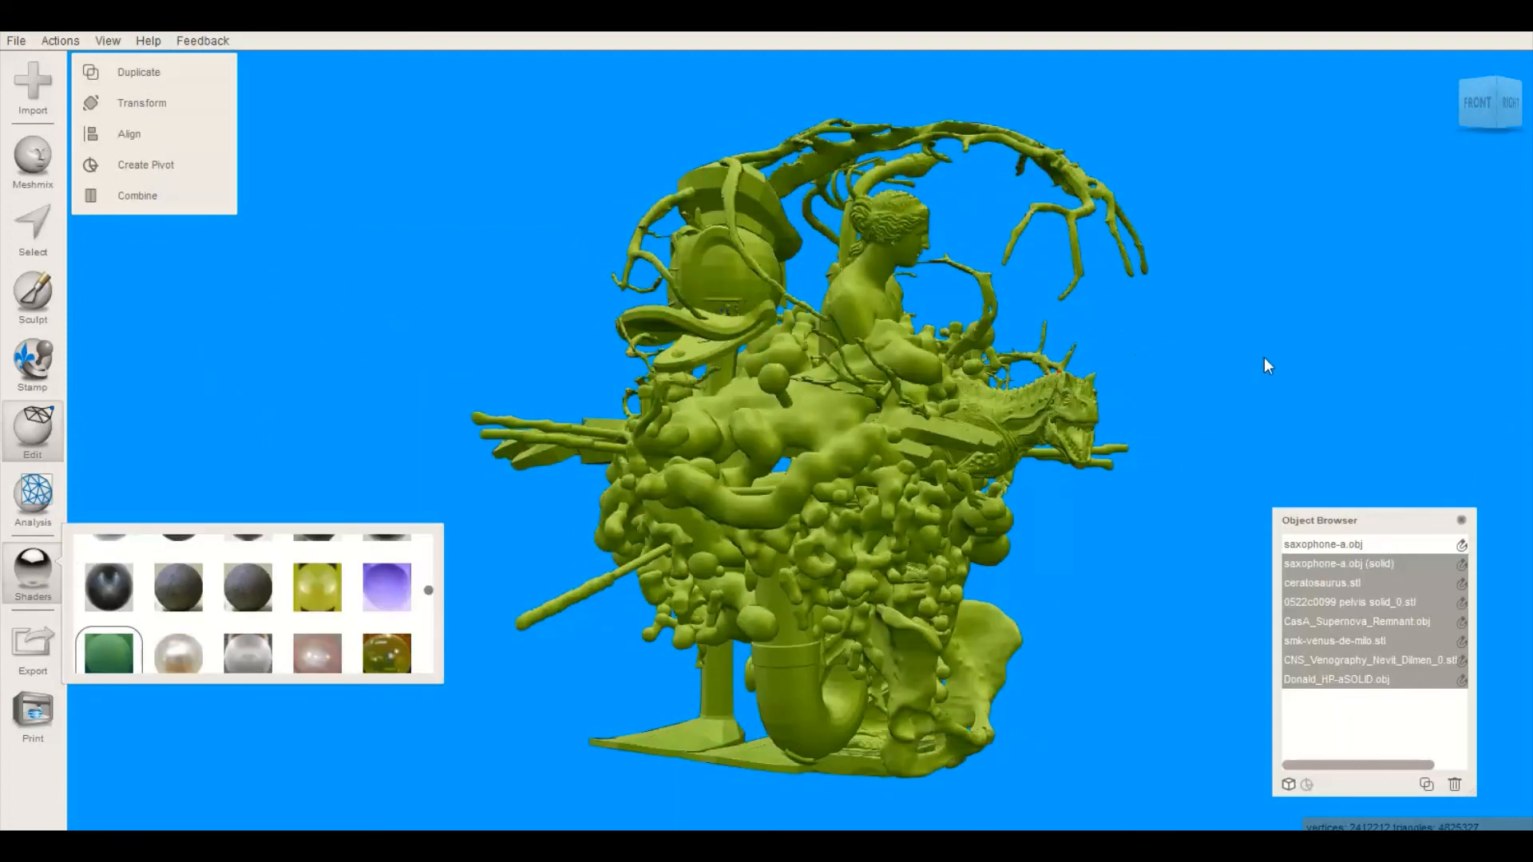
Examine the olive-green sculpture from the front, right and back, including the dinosaur, bust and branch details
right_click_drag(1263, 357, 901, 341)
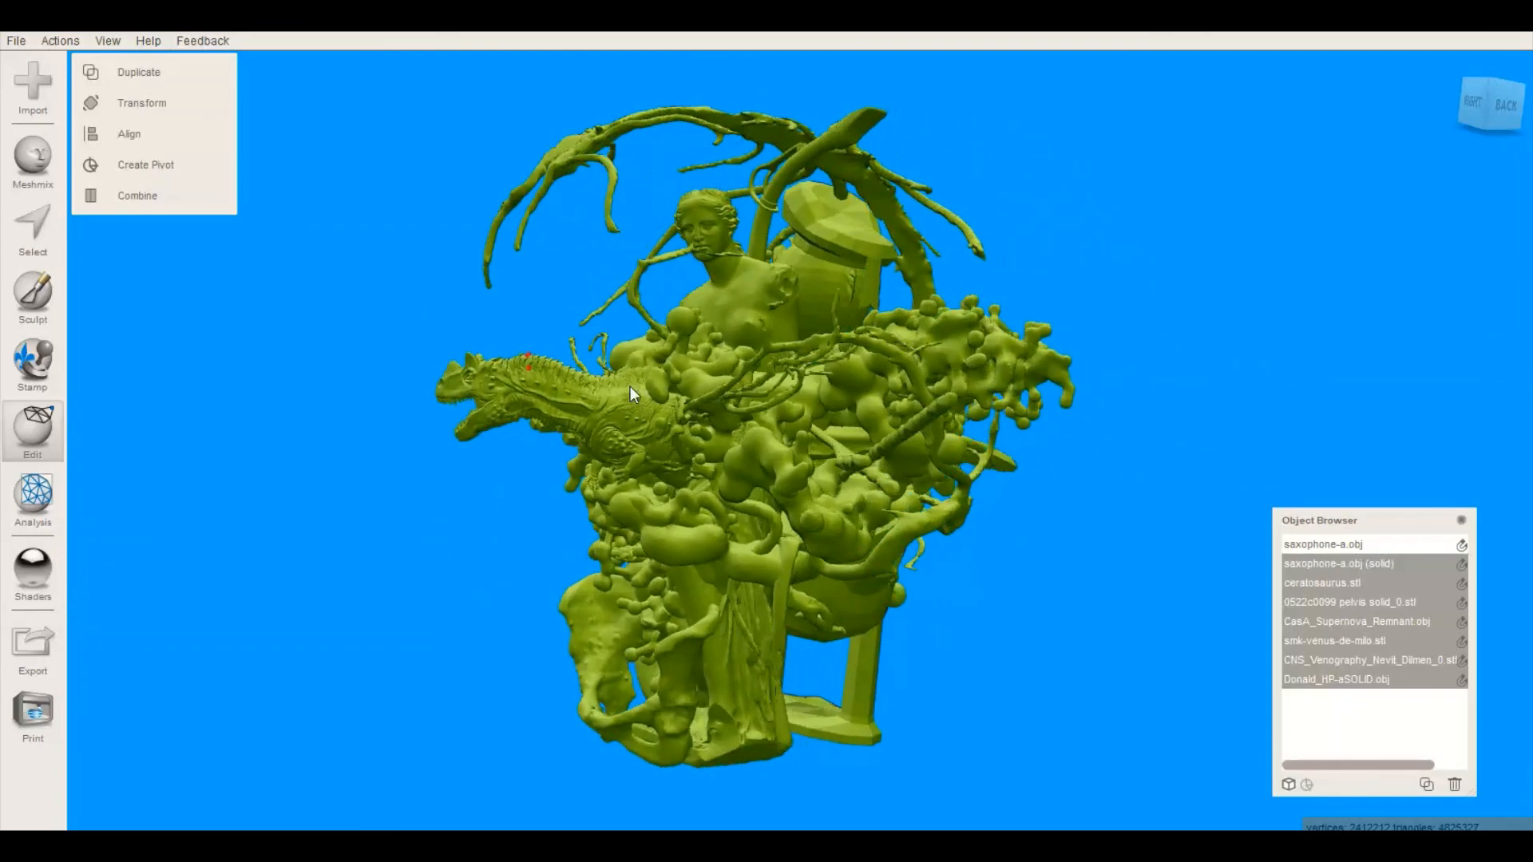
scroll(458, 300, "up", 4)
right_click_drag(498, 320, 705, 305)
scroll(638, 308, "down", 4)
right_click_drag(564, 311, 598, 360)
right_click_drag(1056, 577, 884, 576)
right_click_drag(1000, 556, 801, 585)
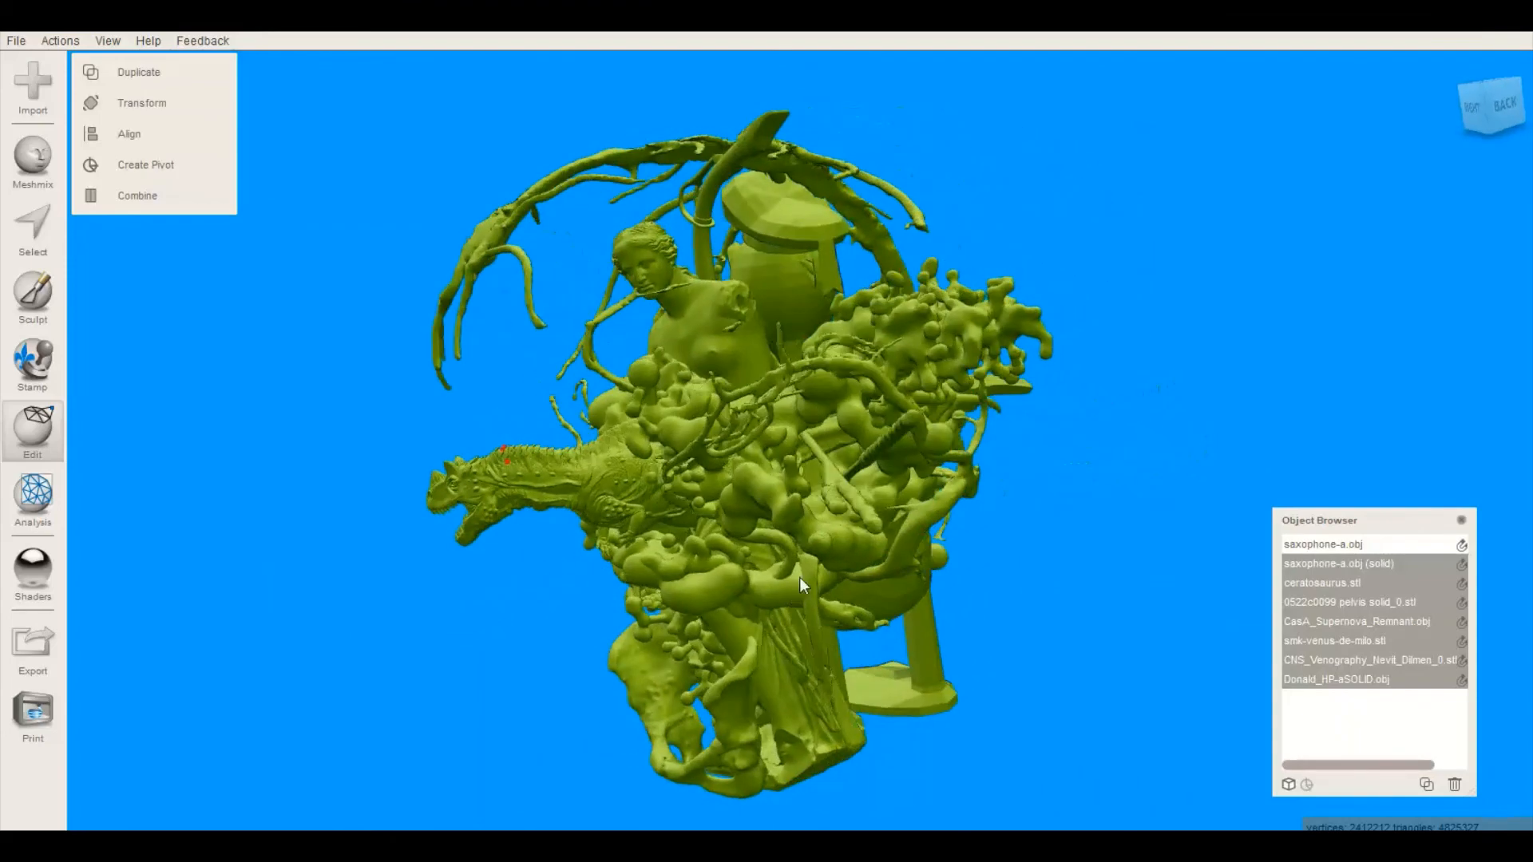
right_click_drag(1020, 500, 1171, 456)
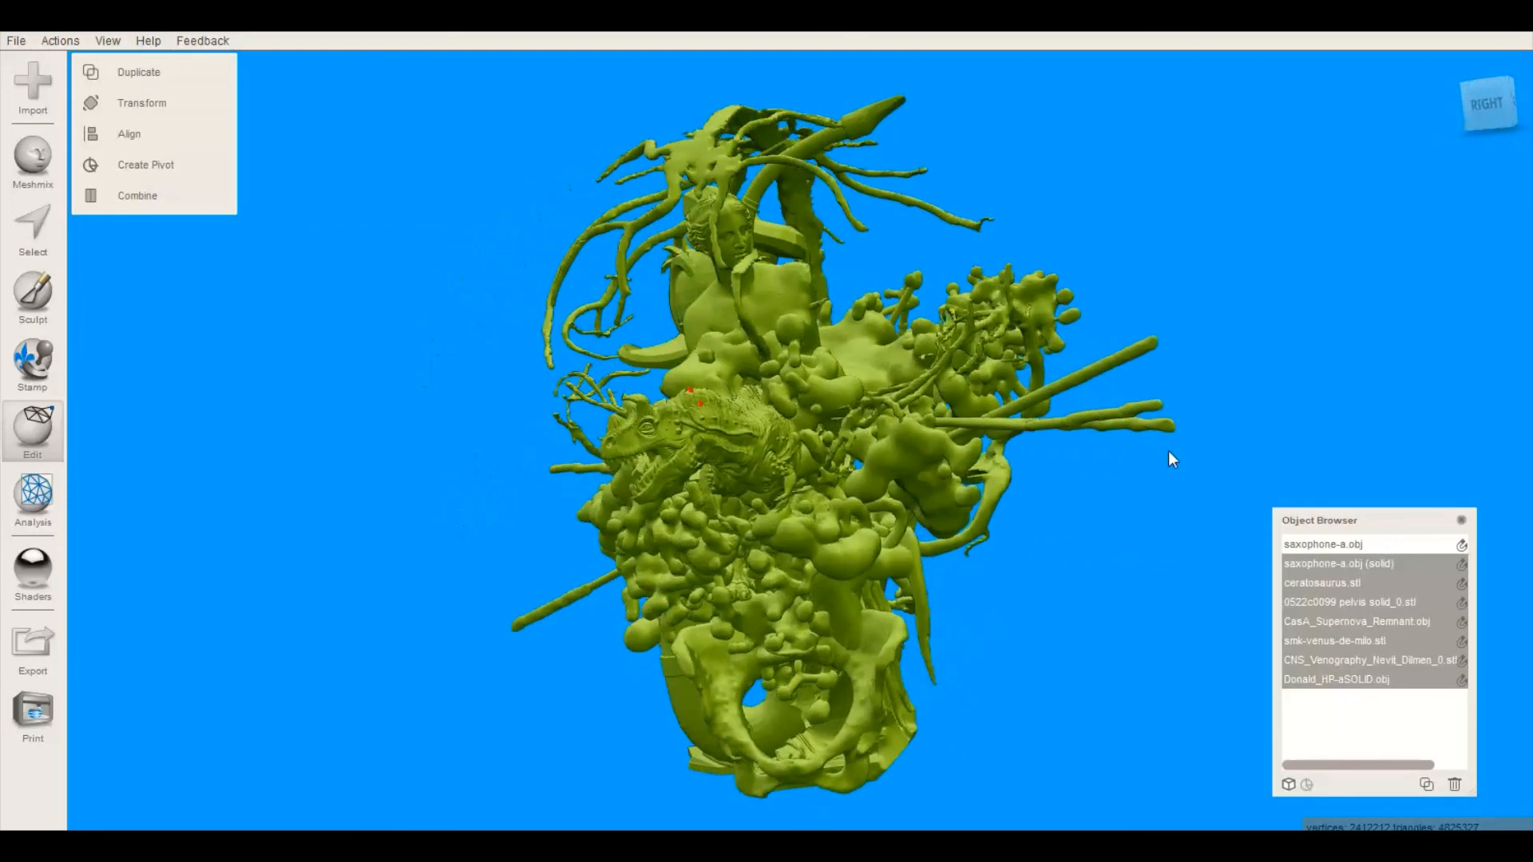
right_click_drag(533, 511, 430, 503)
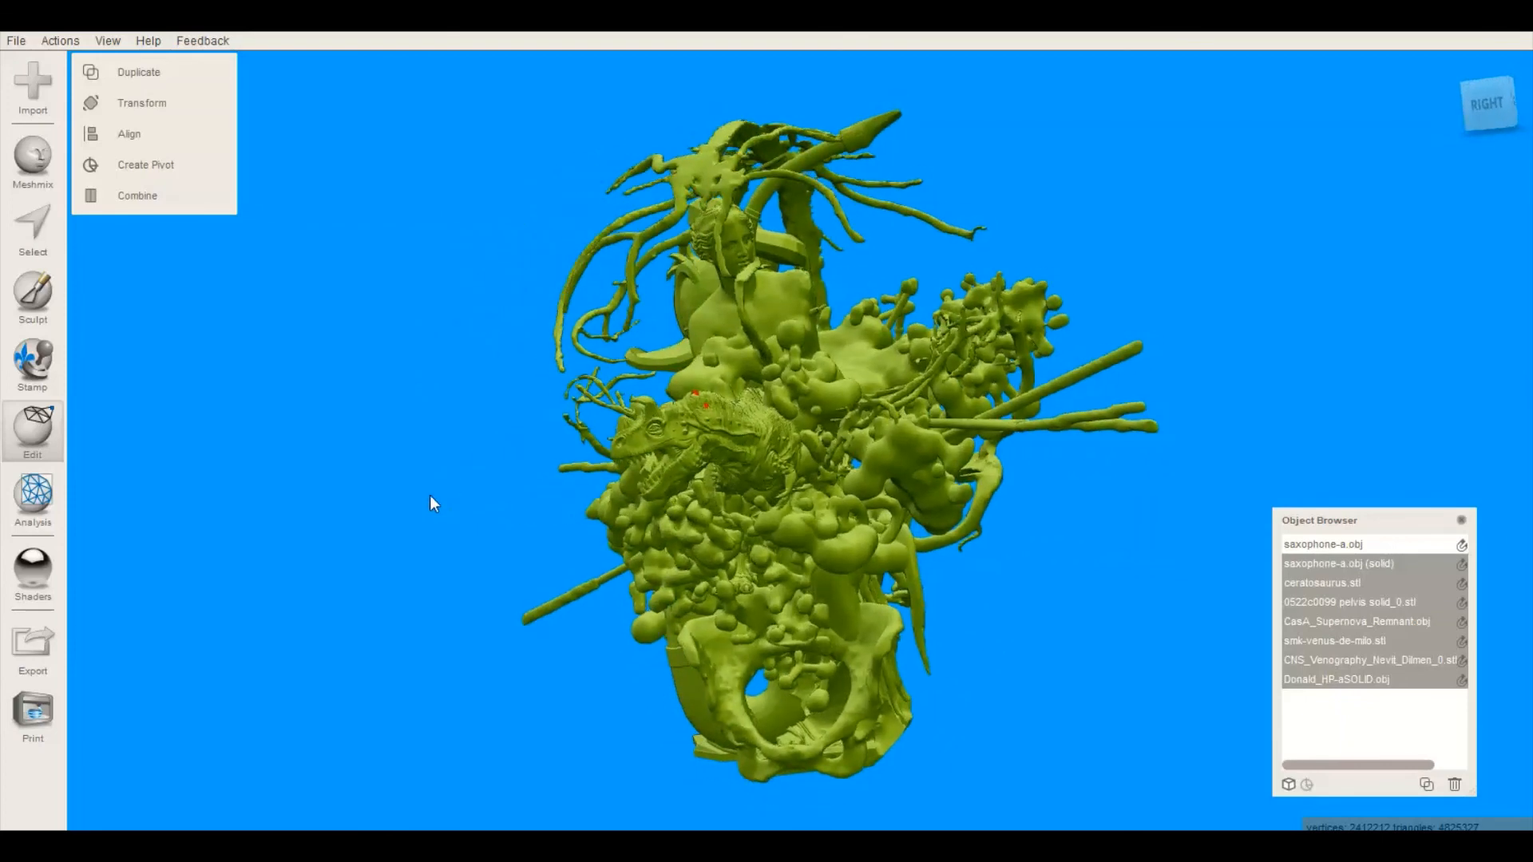
right_click_drag(496, 547, 1218, 288)
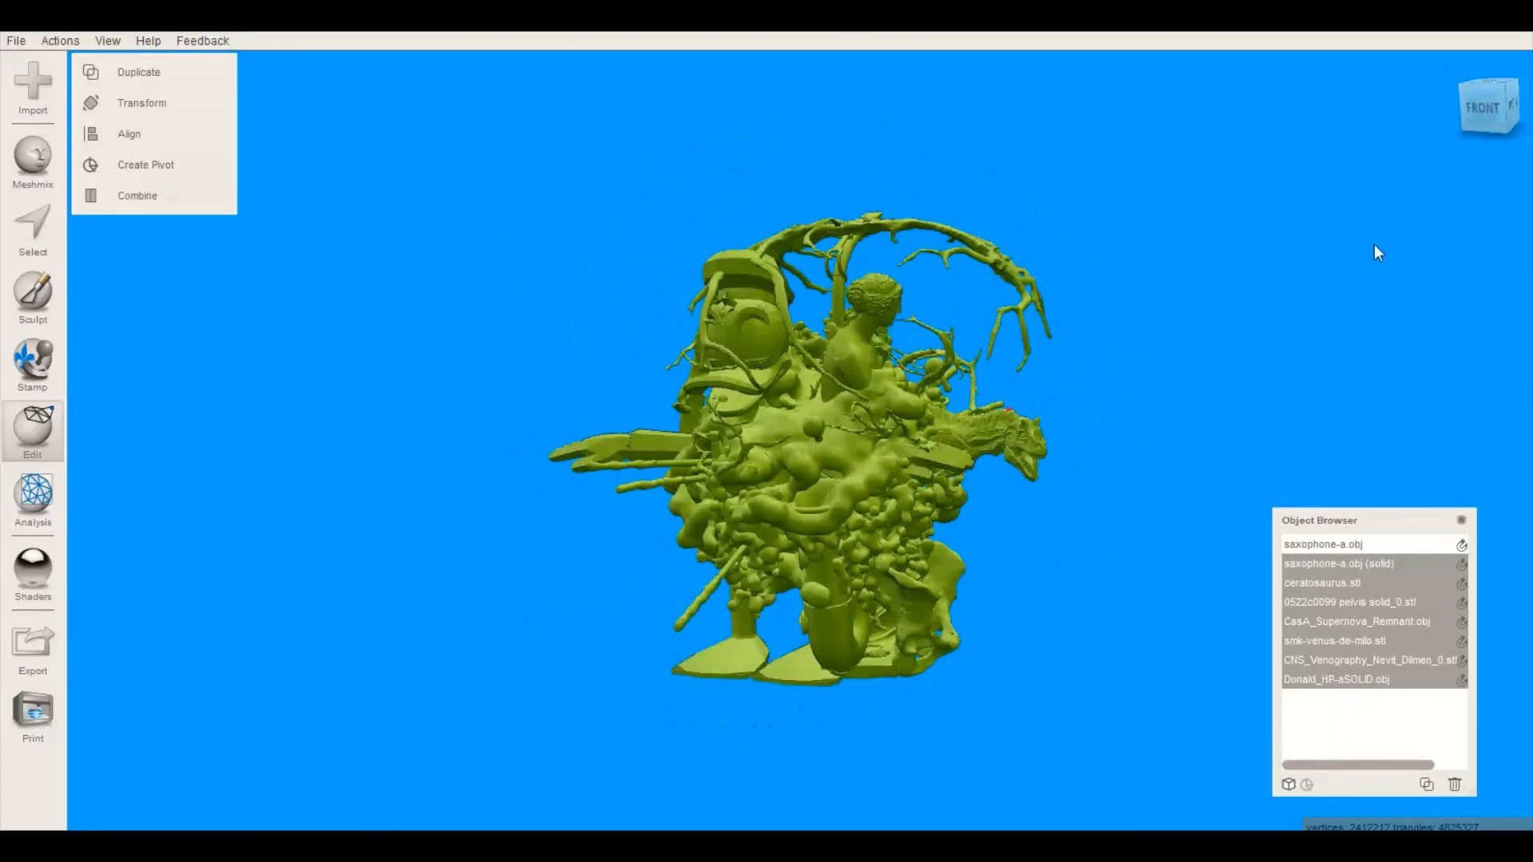
right_click_drag(1379, 250, 412, 495)
right_click_drag(1080, 291, 782, 425)
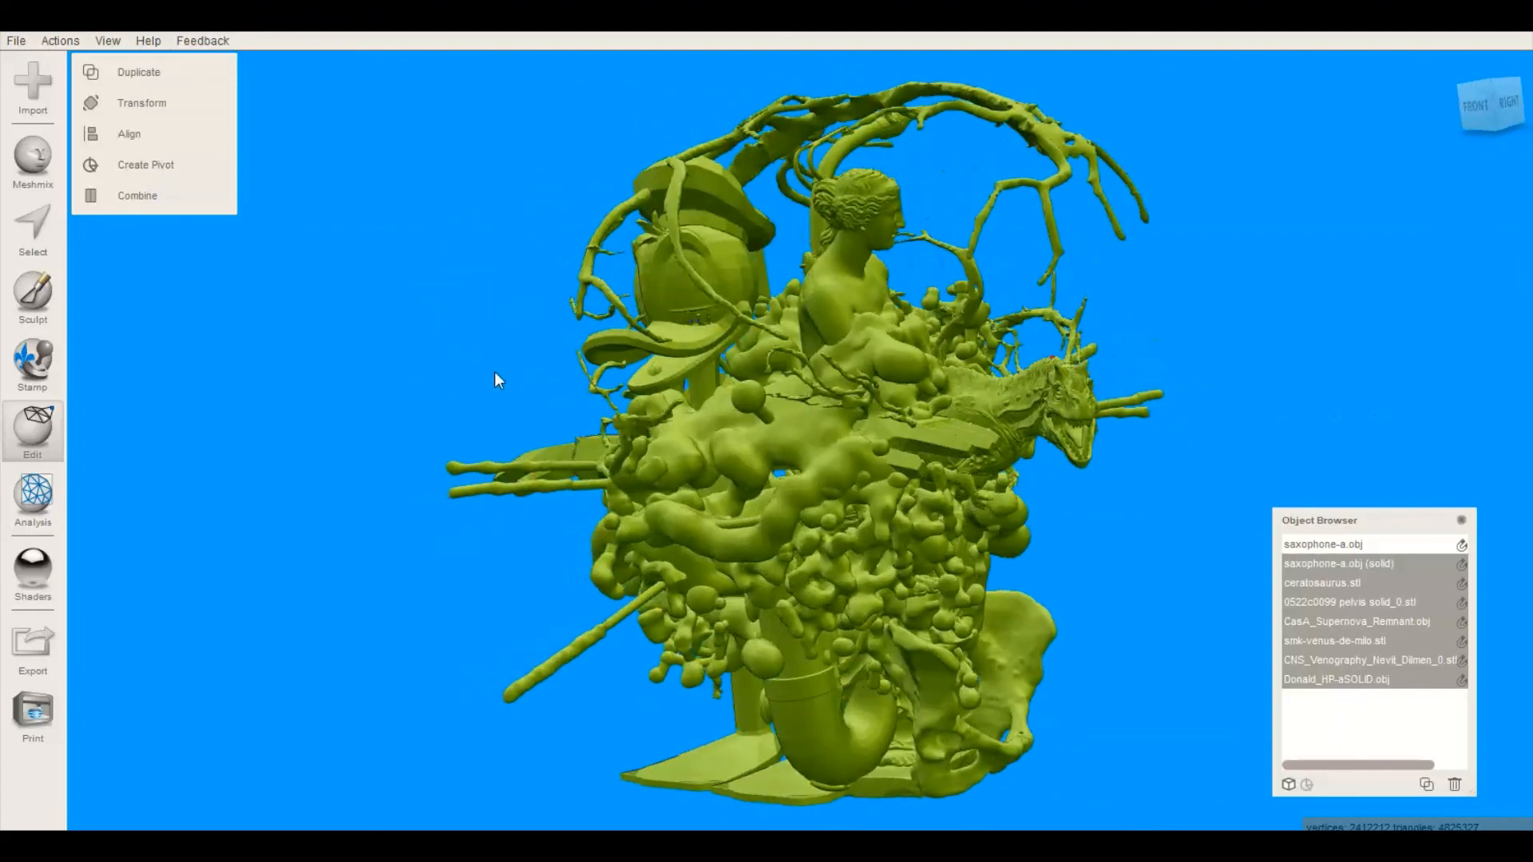
mouse_move(495, 373)
right_mouse_down()
mouse_move(579, 372)
mouse_move(507, 338)
mouse_move(473, 372)
right_mouse_up()
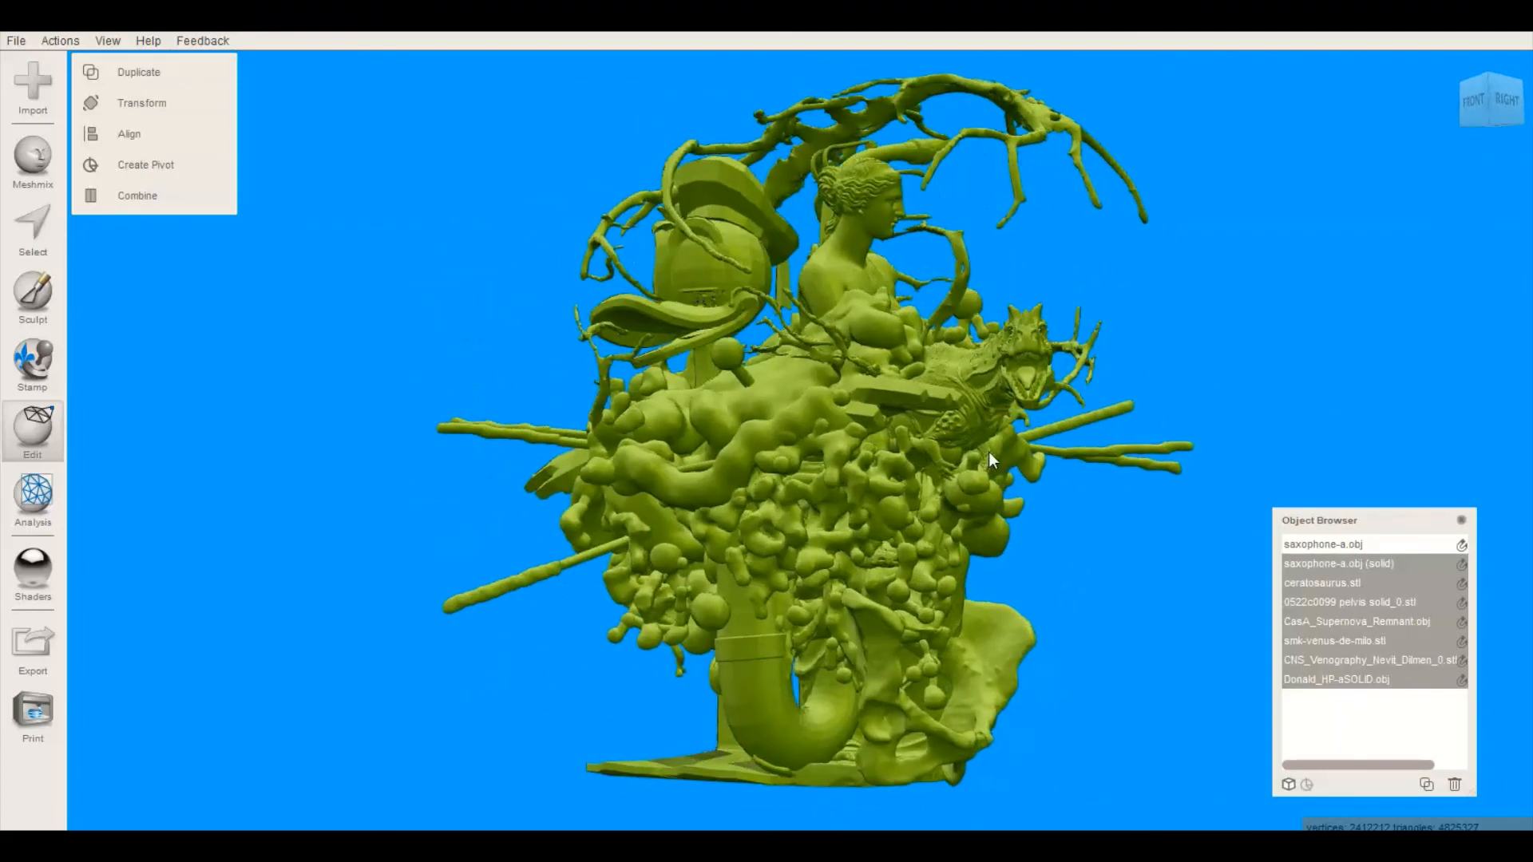
Set the viewport background colour to black (#000000) and check the sculpture against it
key("alt+space")
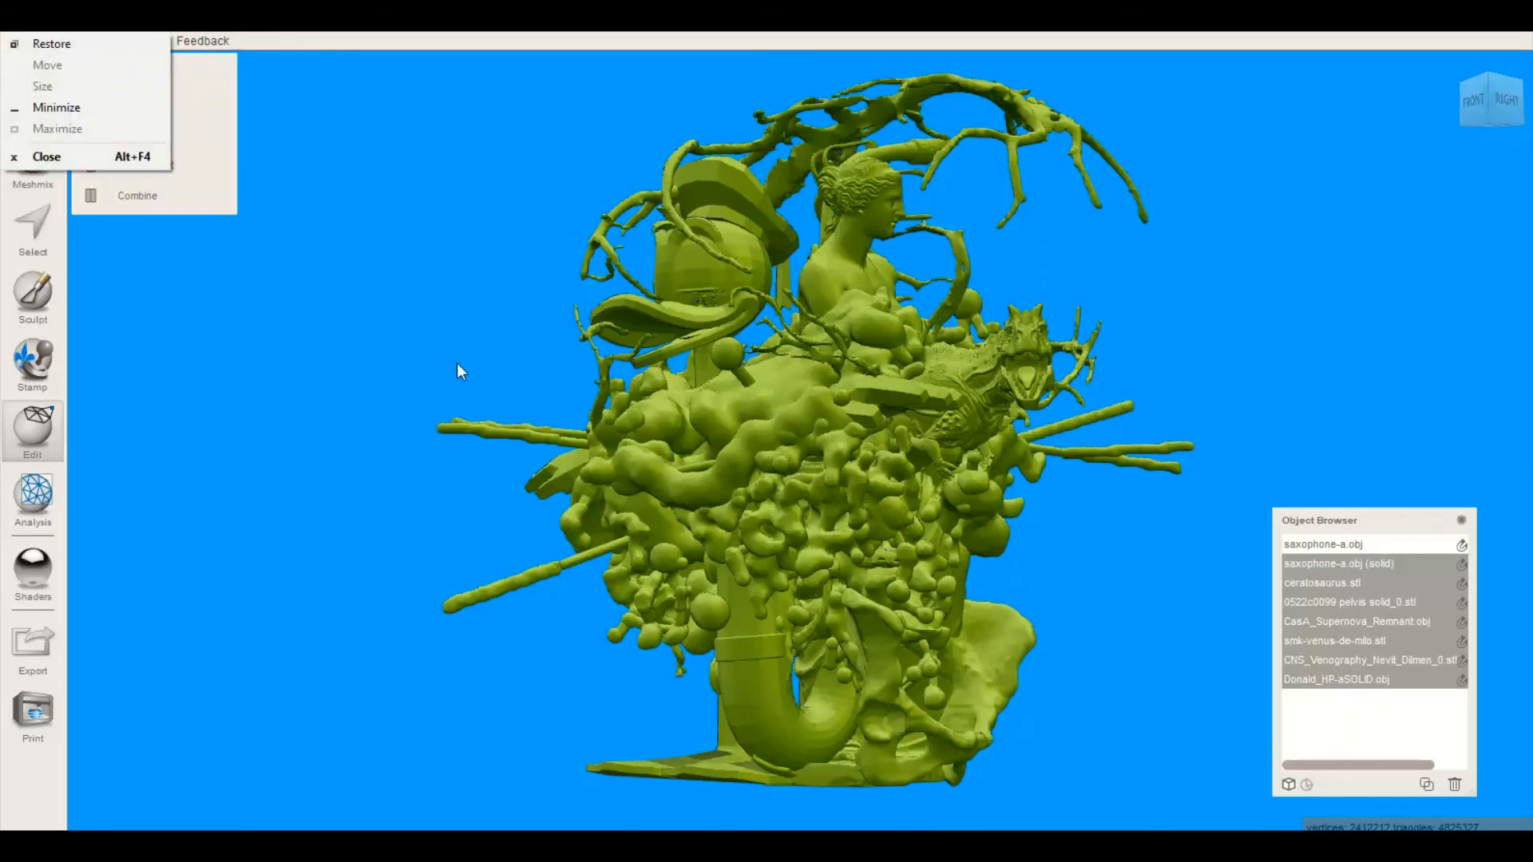
key("Escape")
key("space")
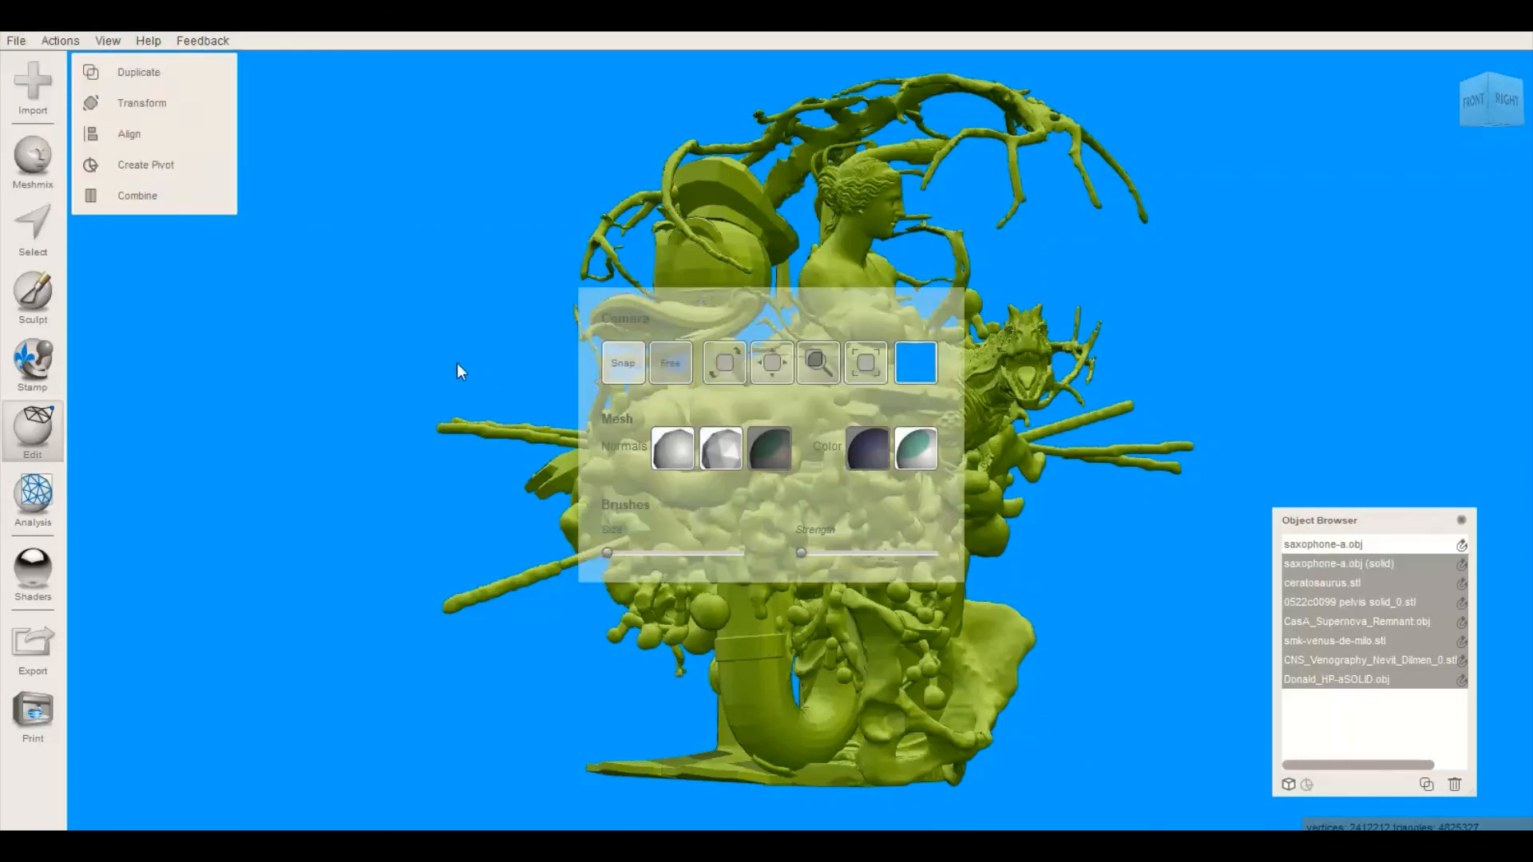
left_click(914, 363)
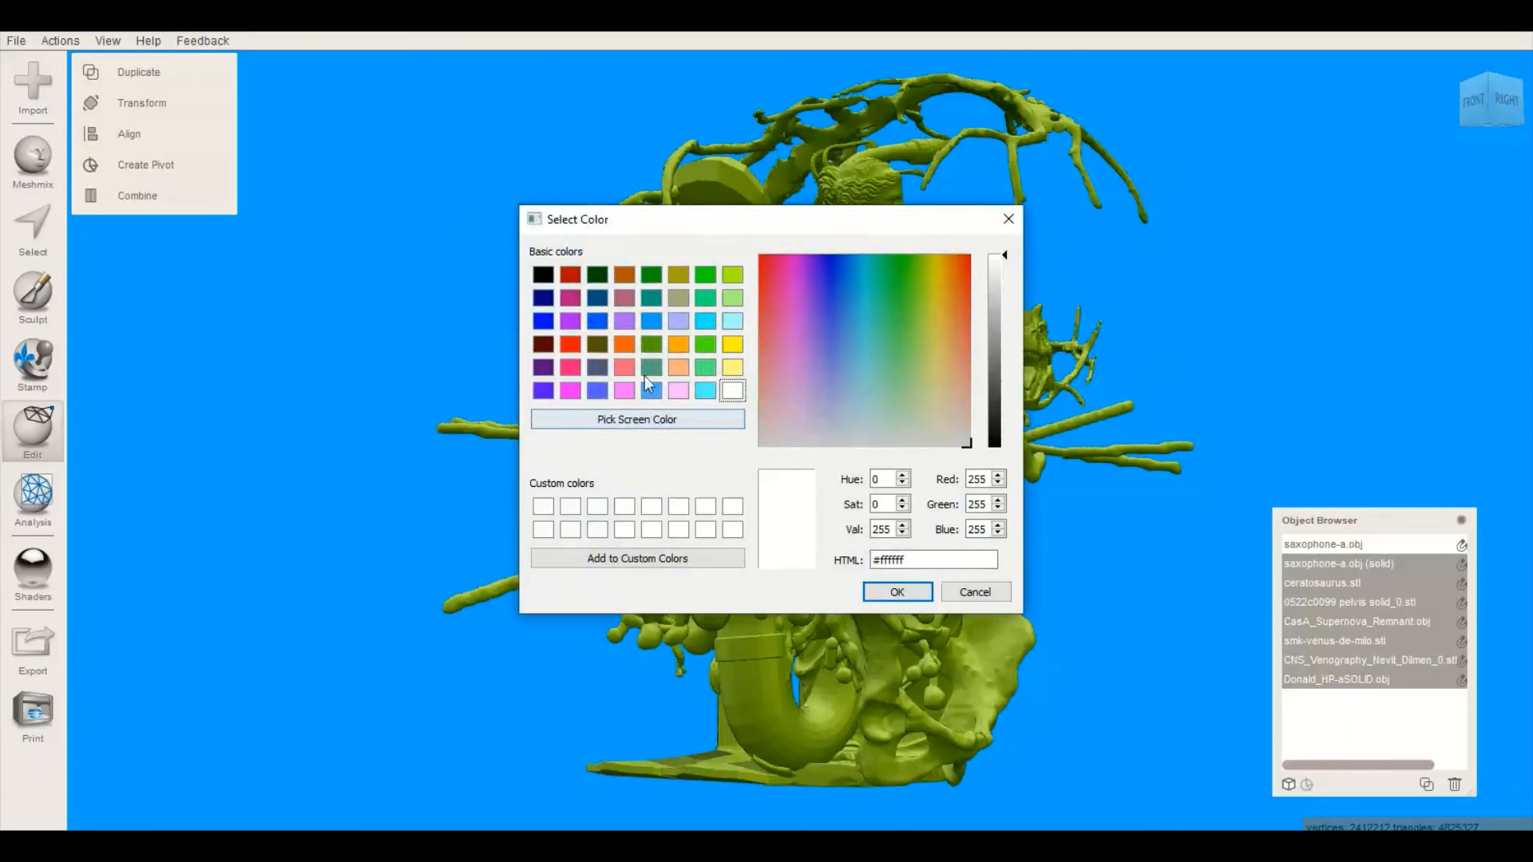
left_click(544, 277)
left_click(904, 592)
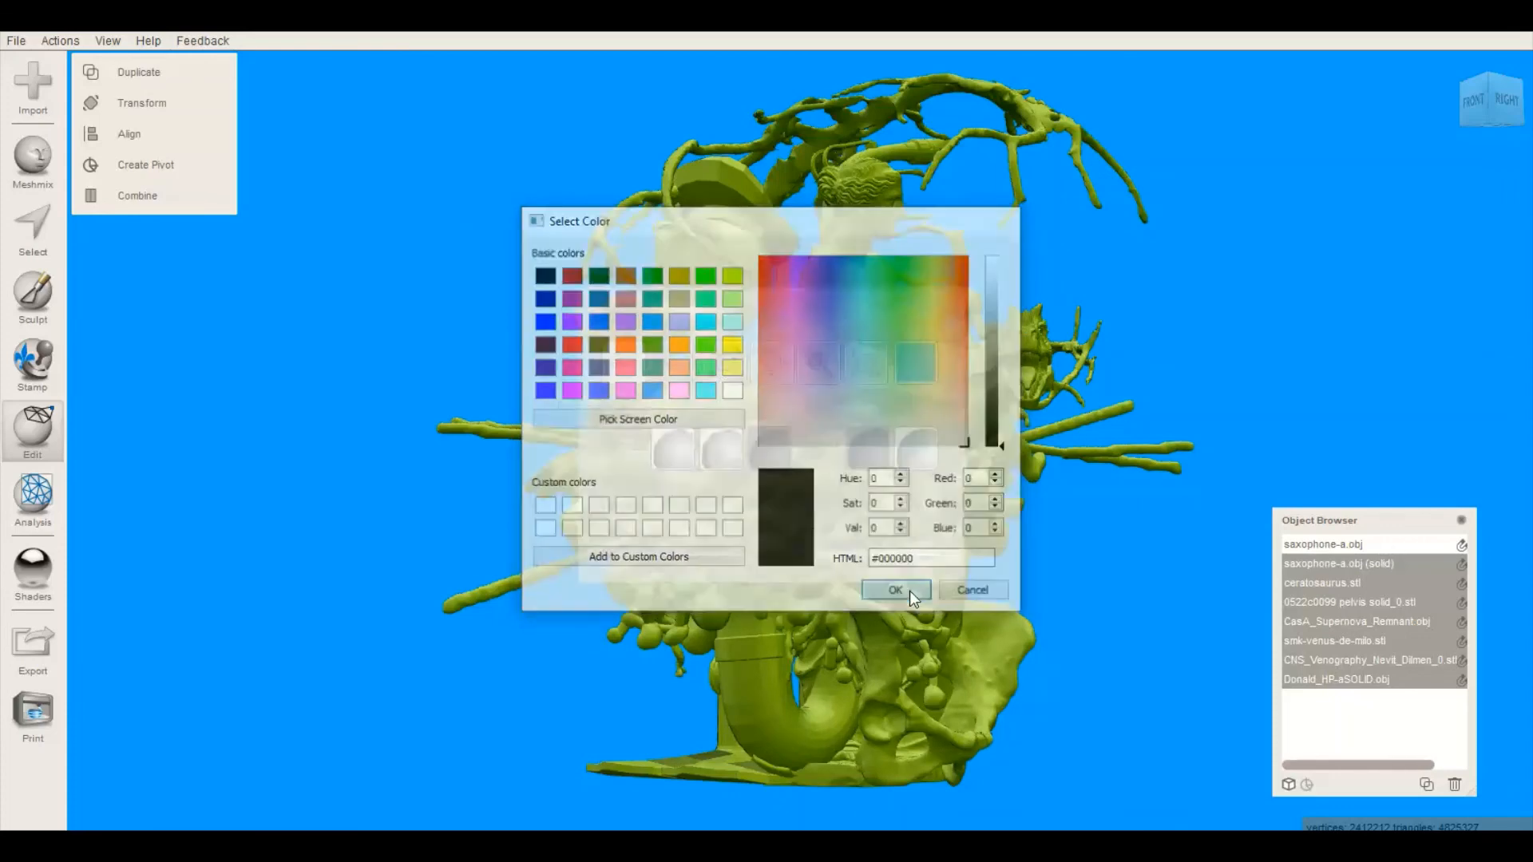
mouse_move(1110, 612)
right_mouse_down()
mouse_move(1075, 615)
mouse_move(1105, 581)
mouse_move(781, 597)
mouse_move(650, 546)
mouse_move(966, 564)
mouse_move(1205, 527)
mouse_move(1176, 523)
right_mouse_up()
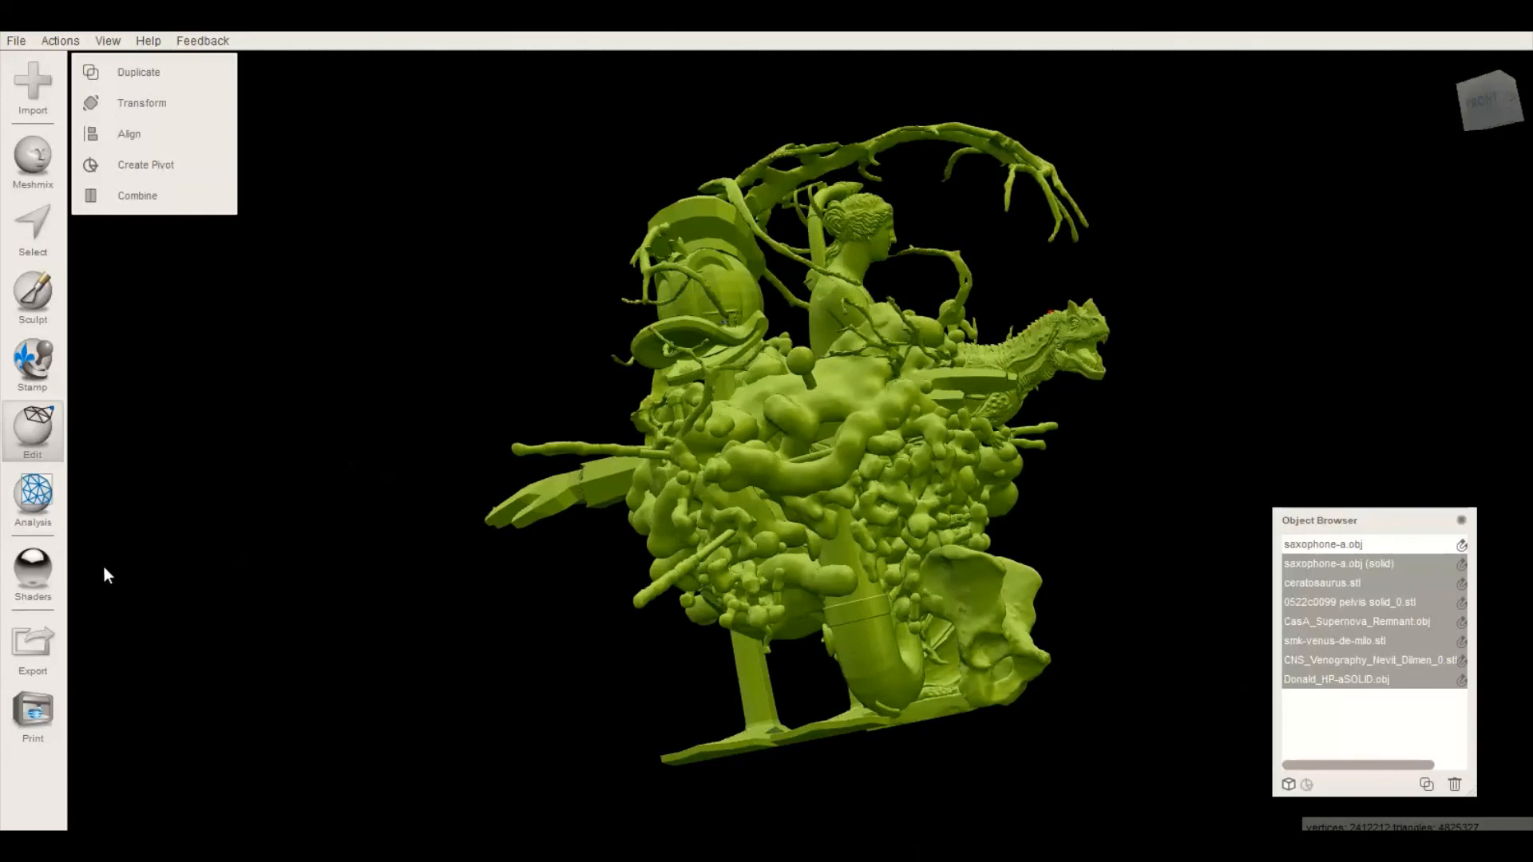
Apply the default grey shader to all the selected meshes
left_click(50, 564)
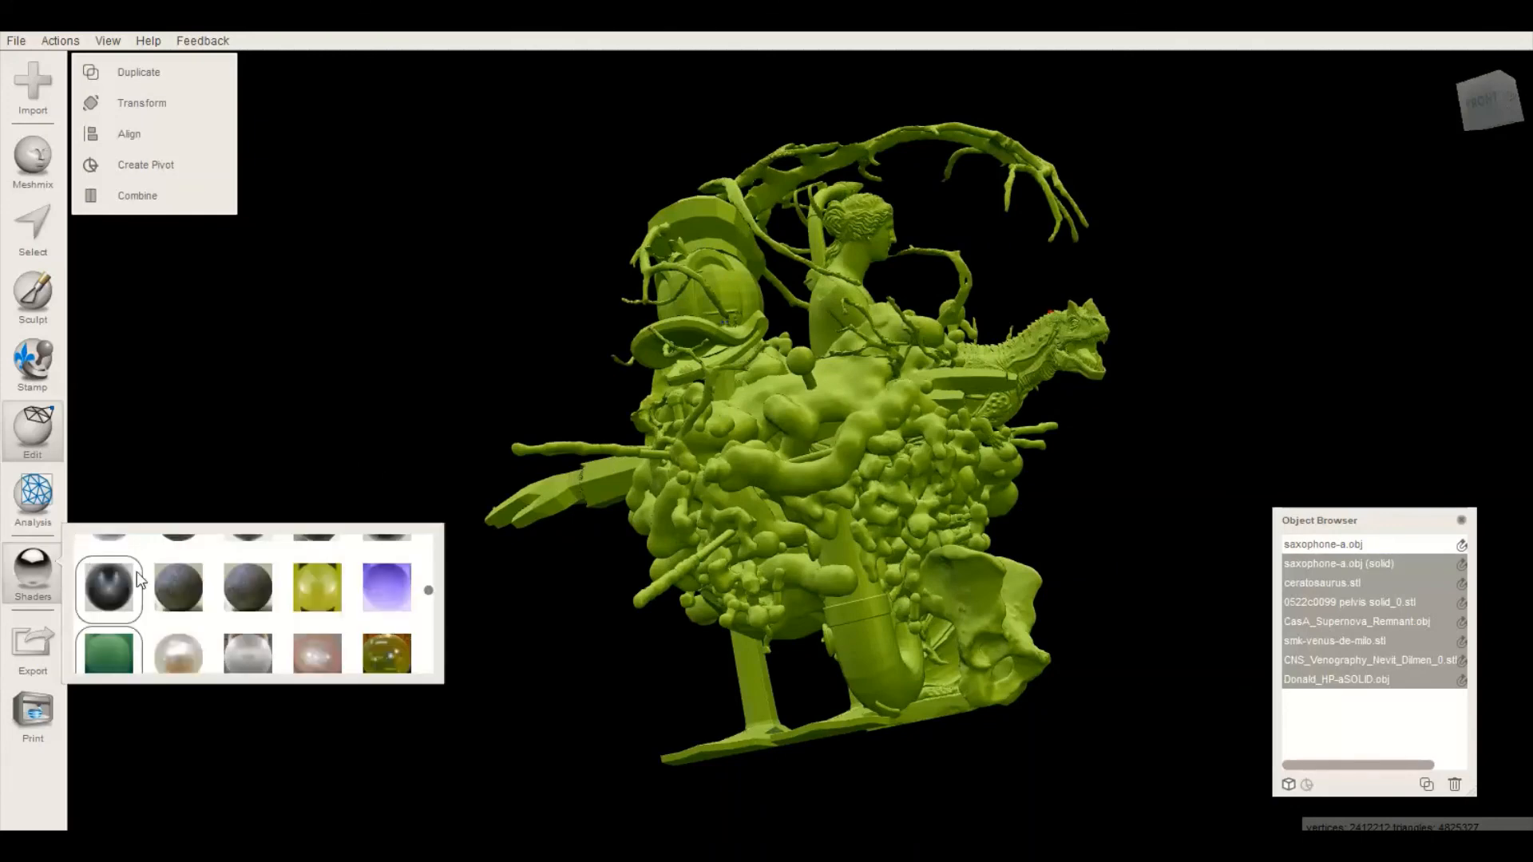
left_click_drag(178, 569, 467, 430)
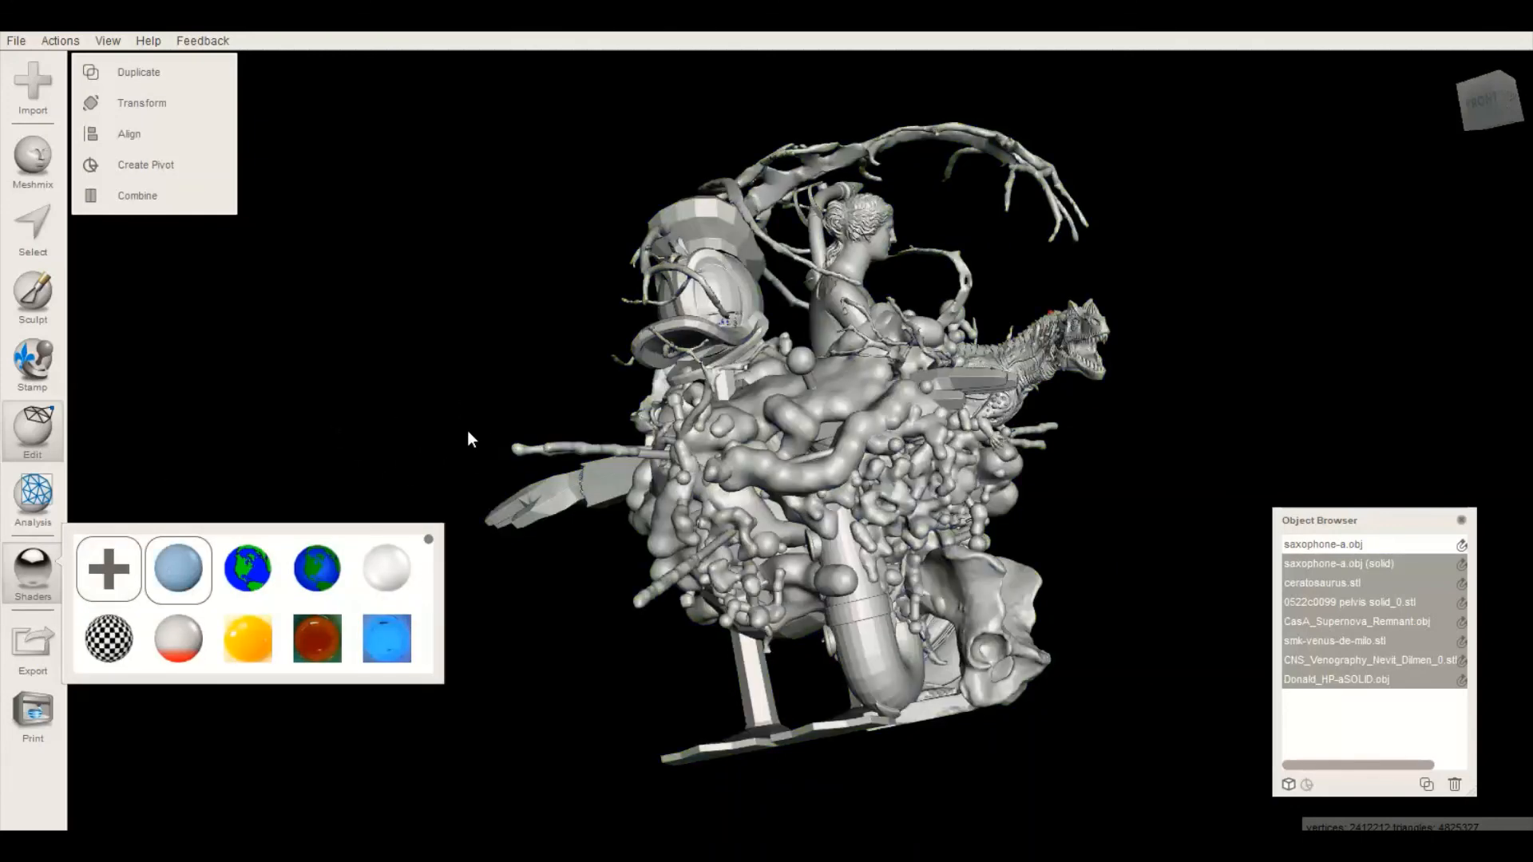
scroll(1097, 453, "down", 2)
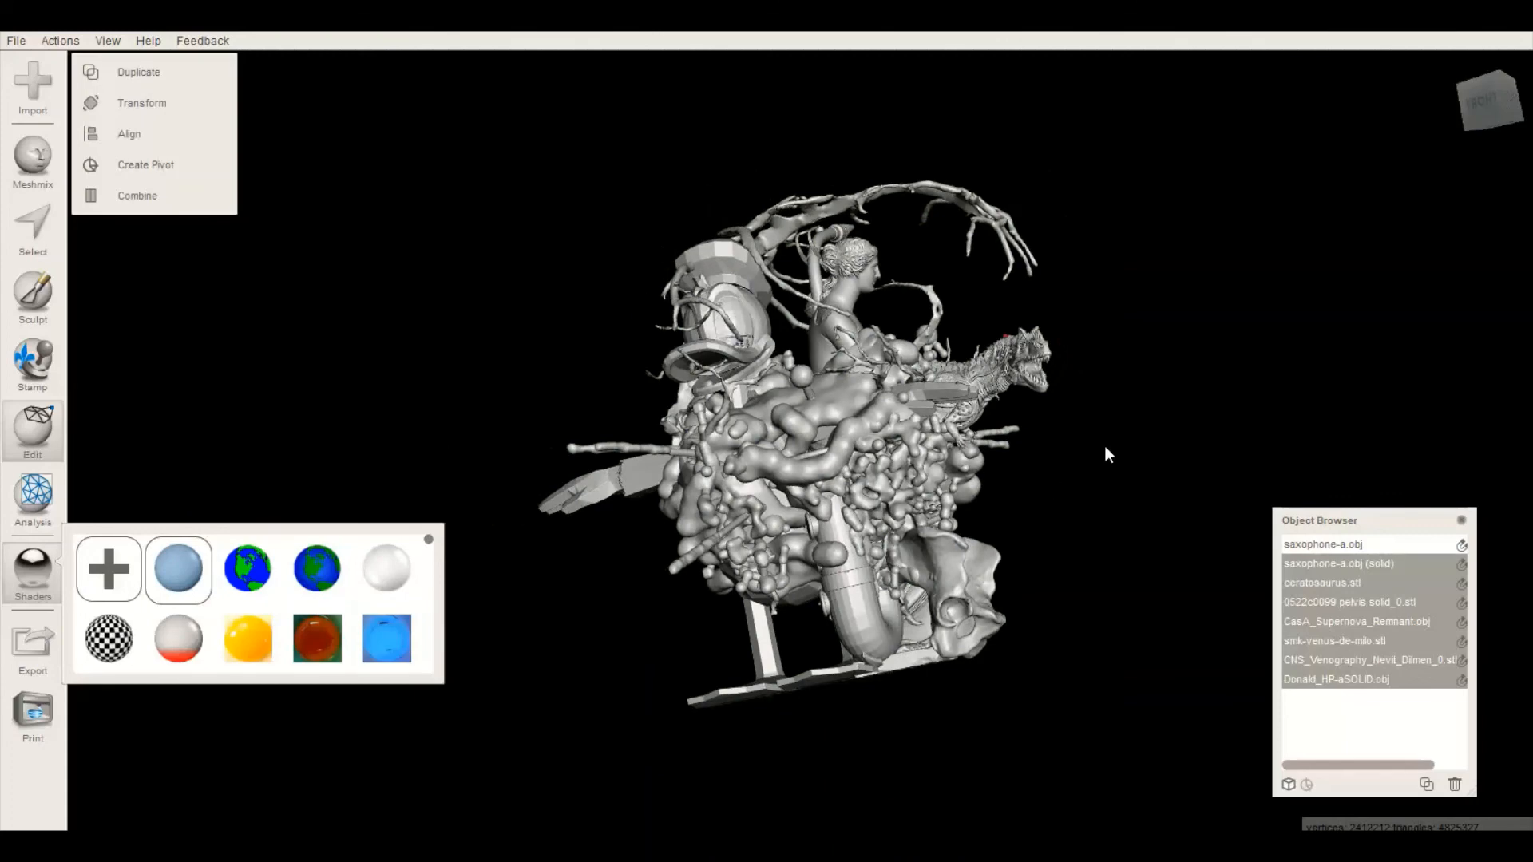
Set the viewport background colour to white (#ffffff) and inspect the dinosaur head up close
key("space")
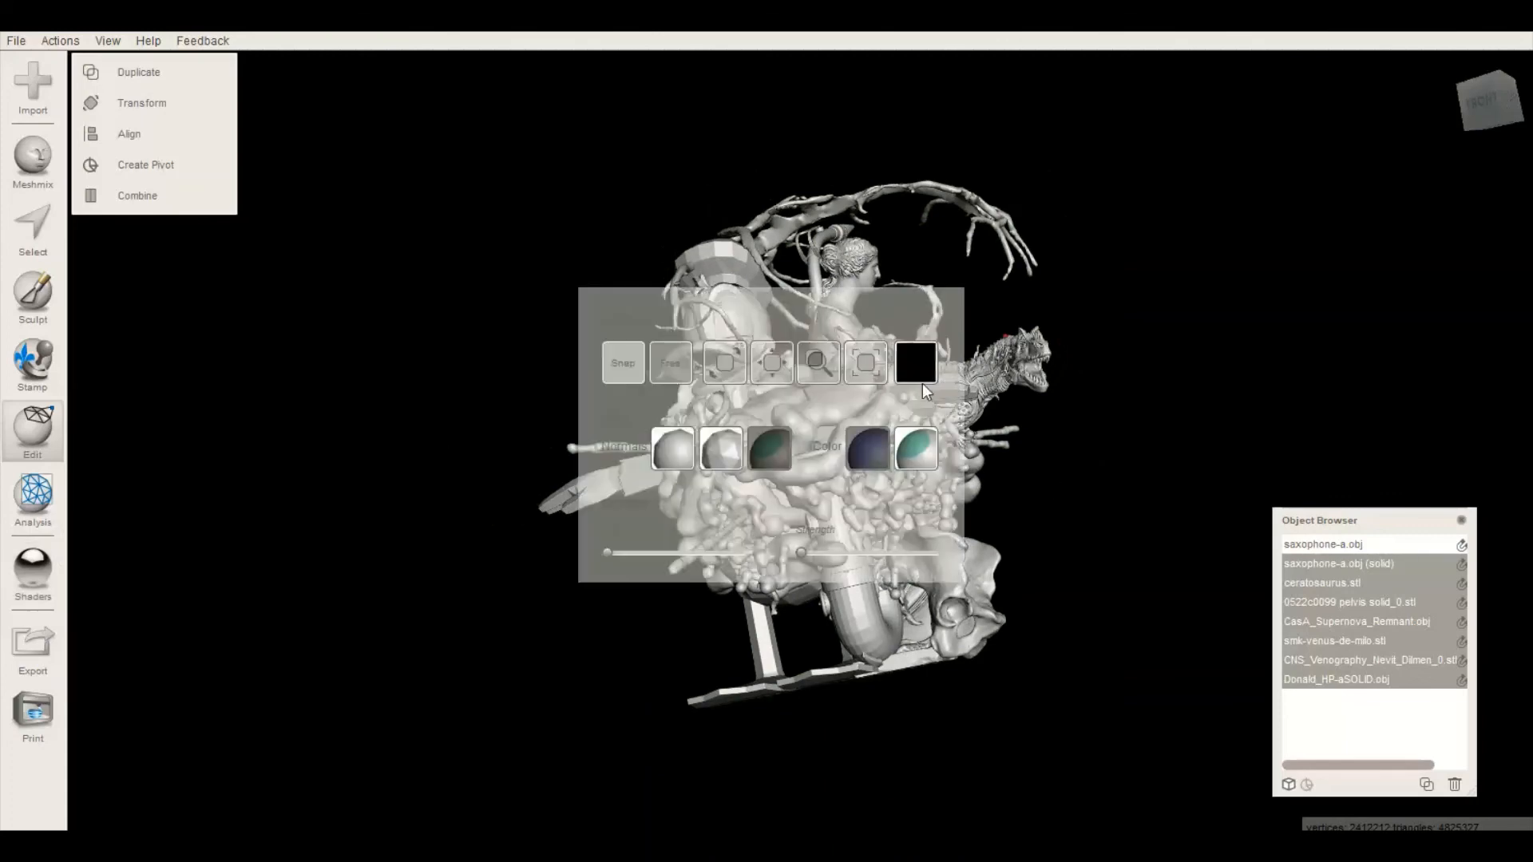
left_click(914, 363)
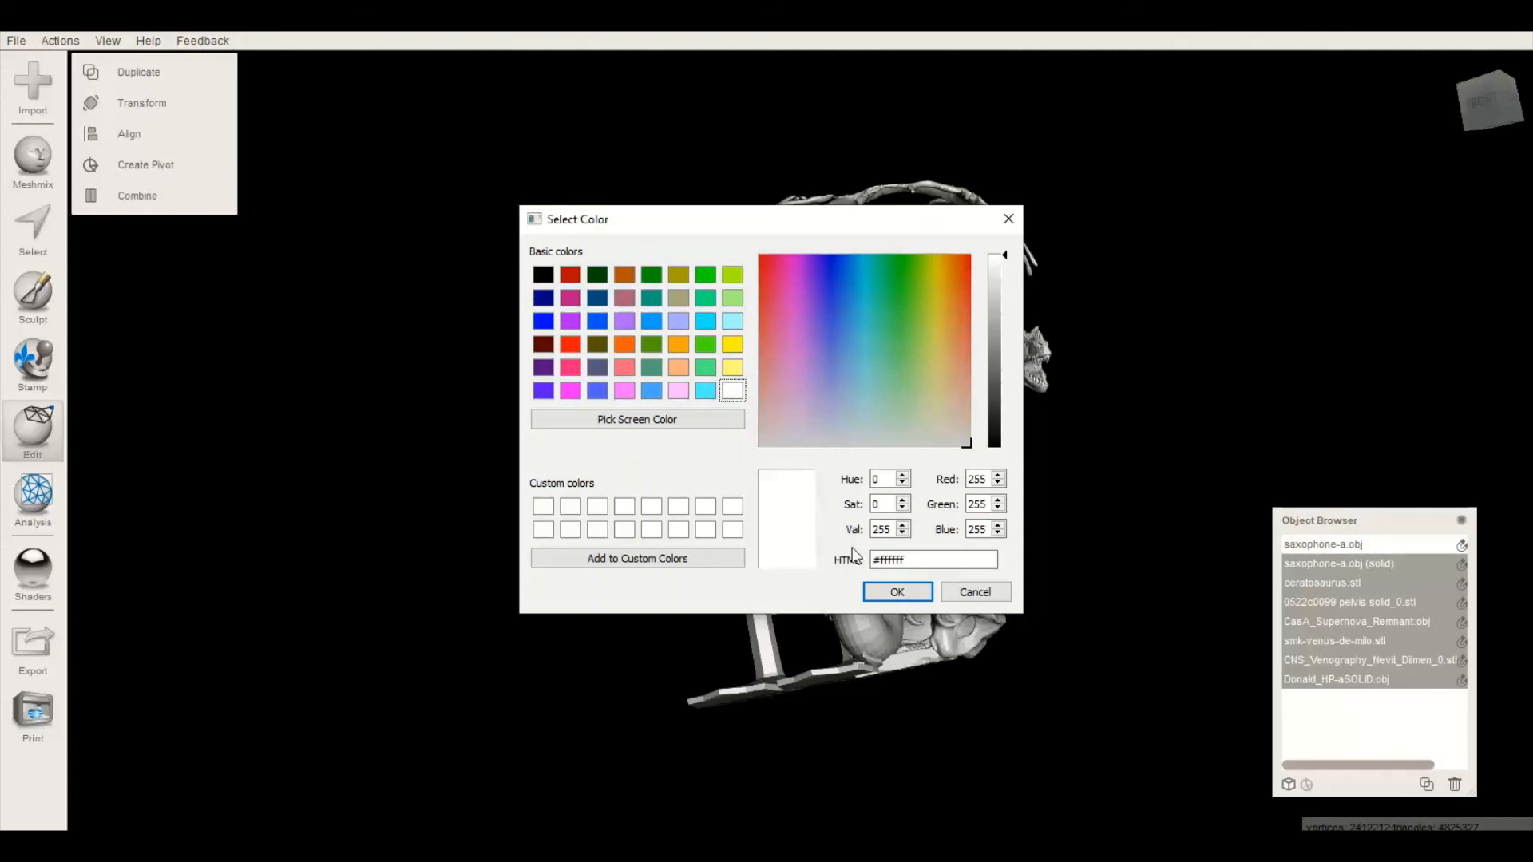
left_click(880, 588)
right_click_drag(1192, 479, 769, 510)
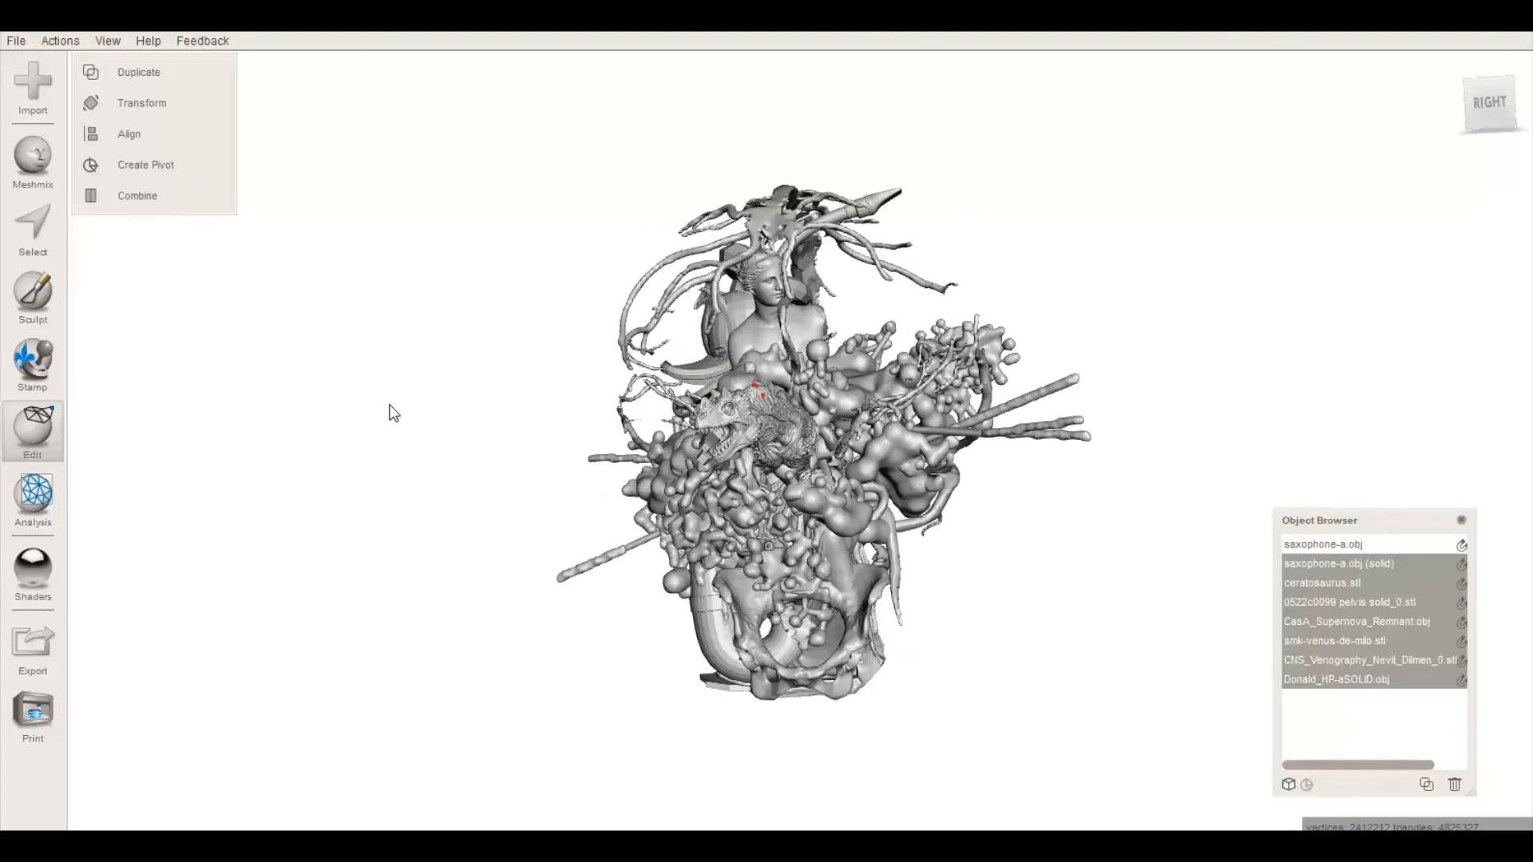
scroll(391, 400, "up", 10)
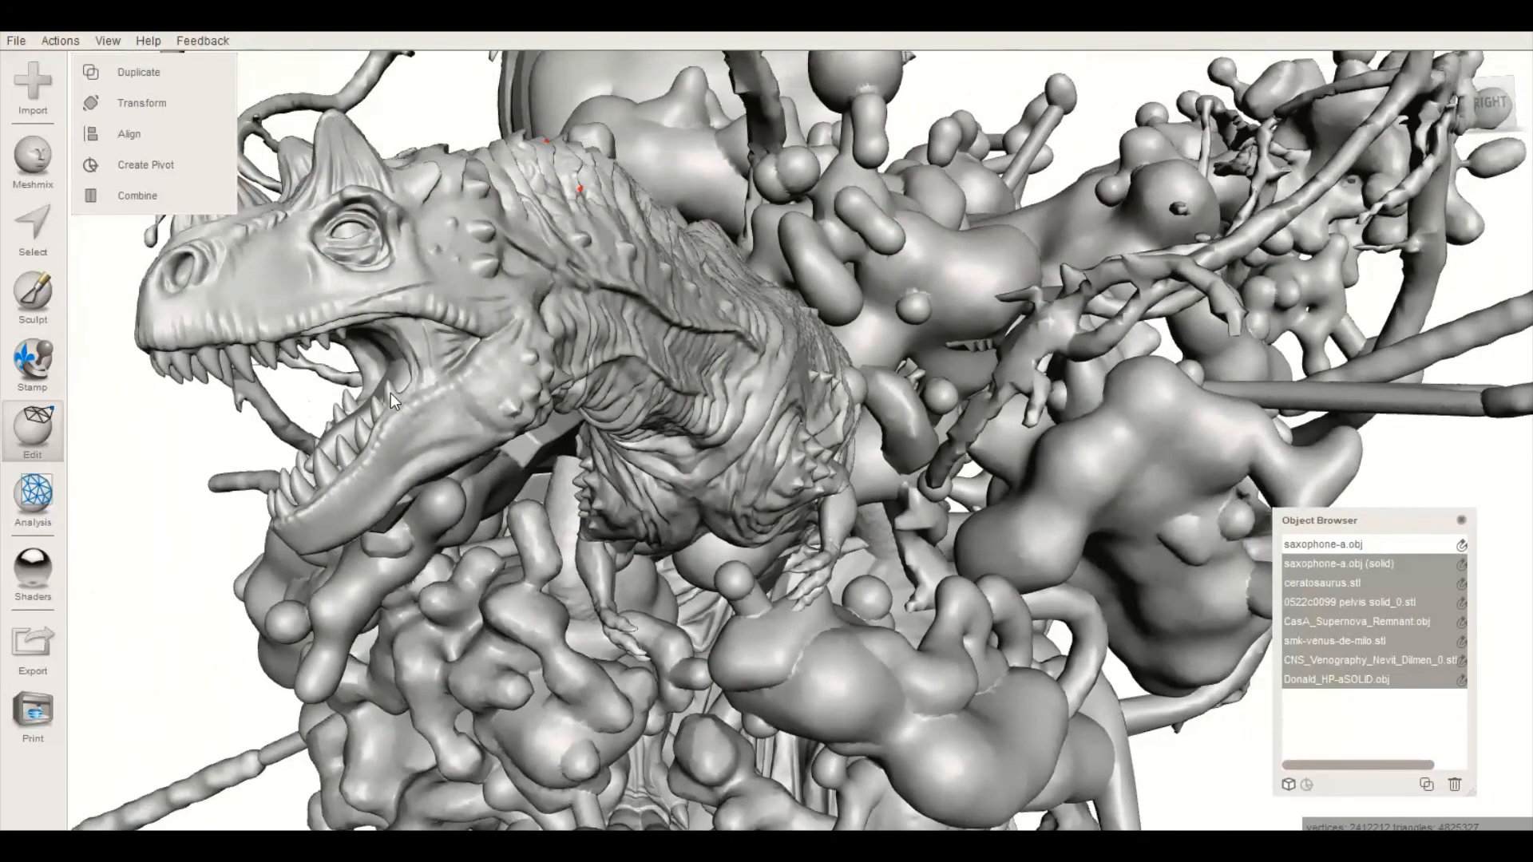